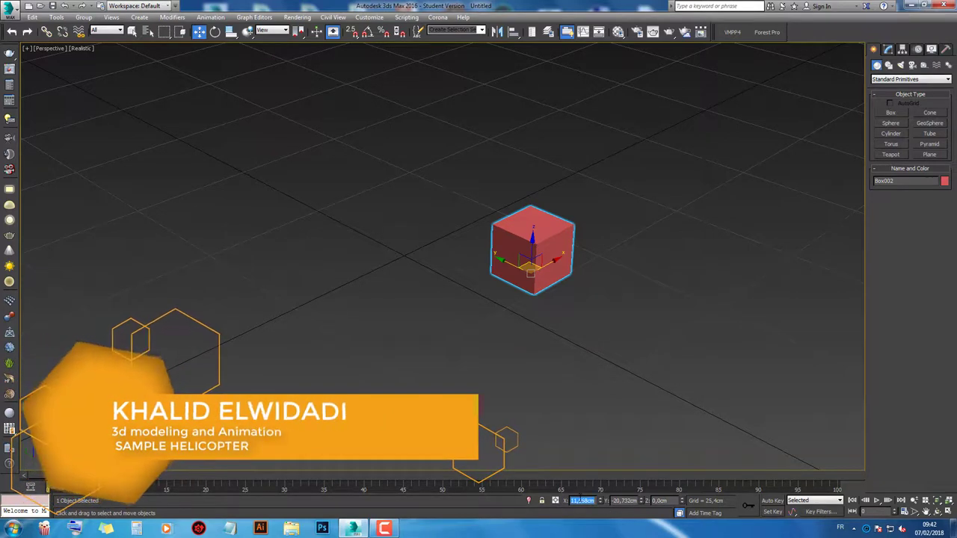
Step: Move the box to the world origin by setting X and Y to 0
{"action": "type", "text": "0"}
{"action": "key", "text": "Tab"}
{"action": "type", "text": "0"}
{"action": "key", "text": "Tab"}
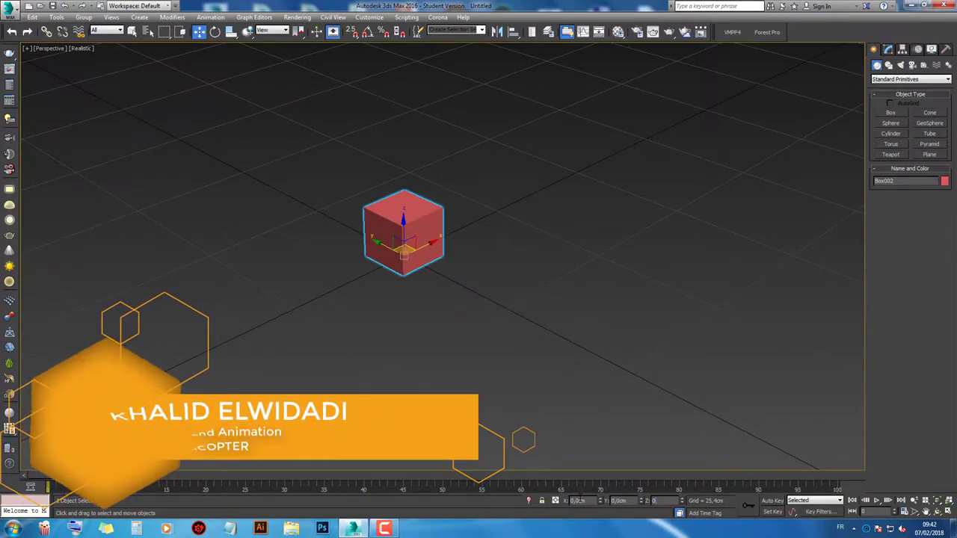
Step: Reselect the box and convert it to an Editable Poly
{"action": "left_click", "coordinate": [458, 278]}
{"action": "scroll", "coordinate": [453, 267], "scroll_direction": "down", "scroll_amount": 4}
{"action": "left_click", "coordinate": [449, 267]}
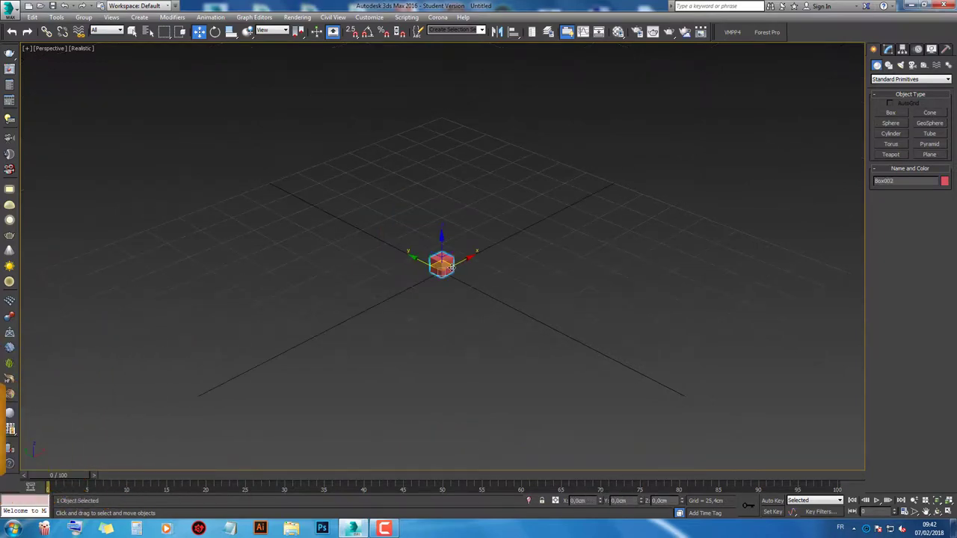
{"action": "scroll", "coordinate": [442, 267], "scroll_direction": "up", "scroll_amount": 3}
{"action": "scroll", "coordinate": [442, 266], "scroll_direction": "up", "scroll_amount": 3}
{"action": "right_click", "coordinate": [436, 254]}
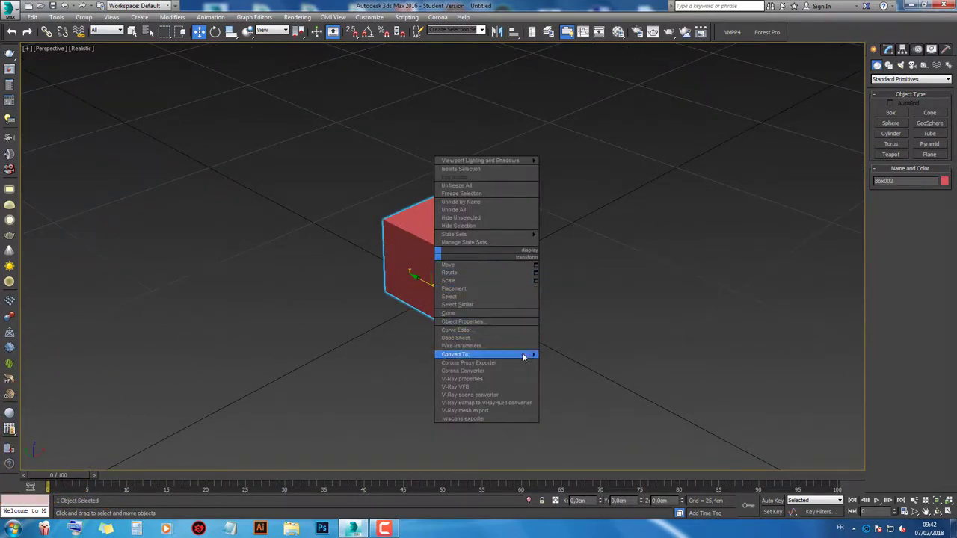
{"action": "left_click", "coordinate": [576, 363]}
Step: Select two edges in Edge mode and turn on Edged Faces display with F4
{"action": "left_click", "coordinate": [895, 190]}
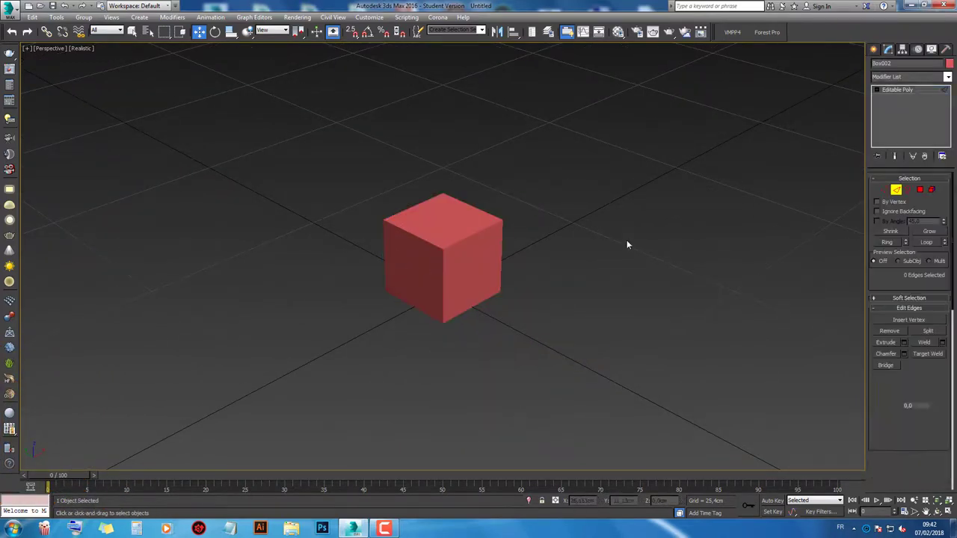
{"action": "left_click", "coordinate": [446, 268]}
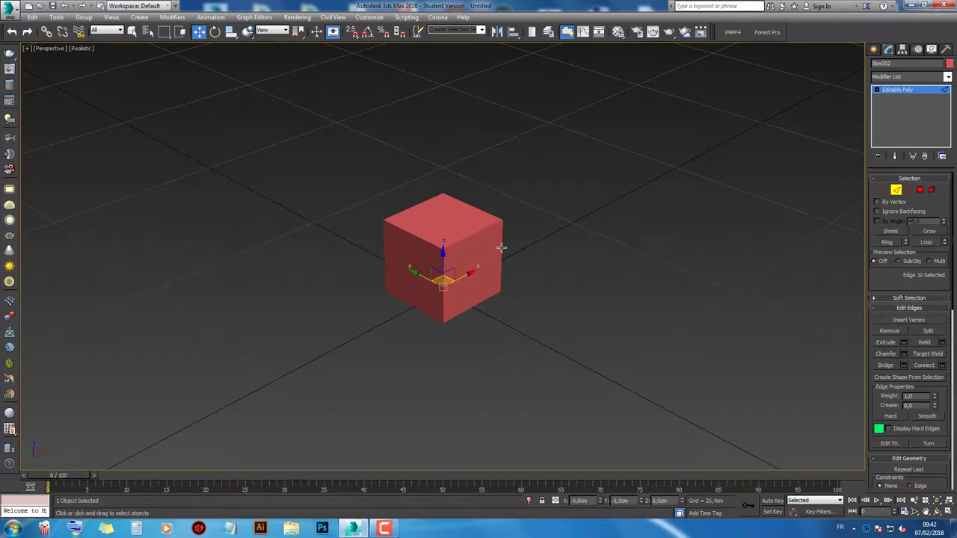
{"action": "left_click", "coordinate": [501, 247], "text": "ctrl"}
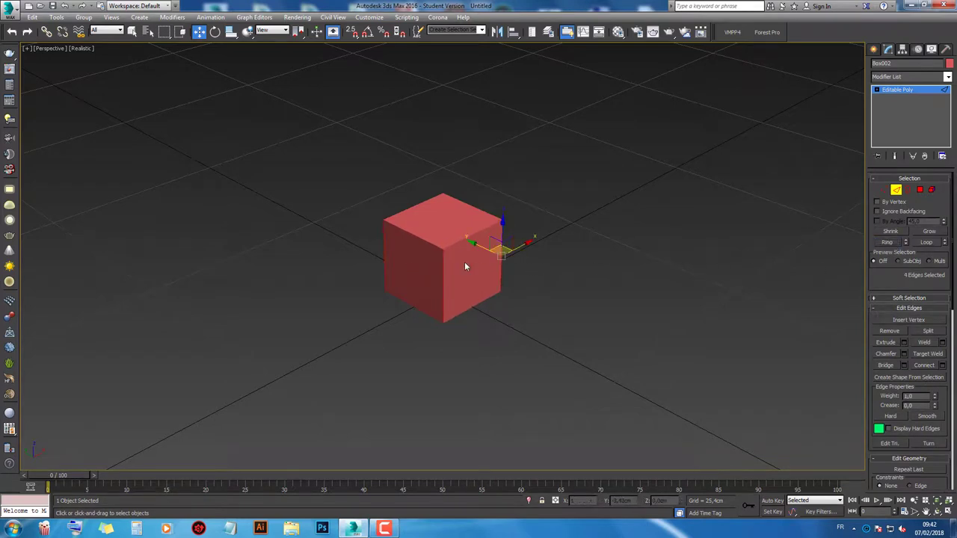
{"action": "scroll", "coordinate": [464, 267], "scroll_direction": "up", "scroll_amount": 2}
{"action": "scroll", "coordinate": [464, 266], "scroll_direction": "up", "scroll_amount": 2}
{"action": "key", "text": "F4"}
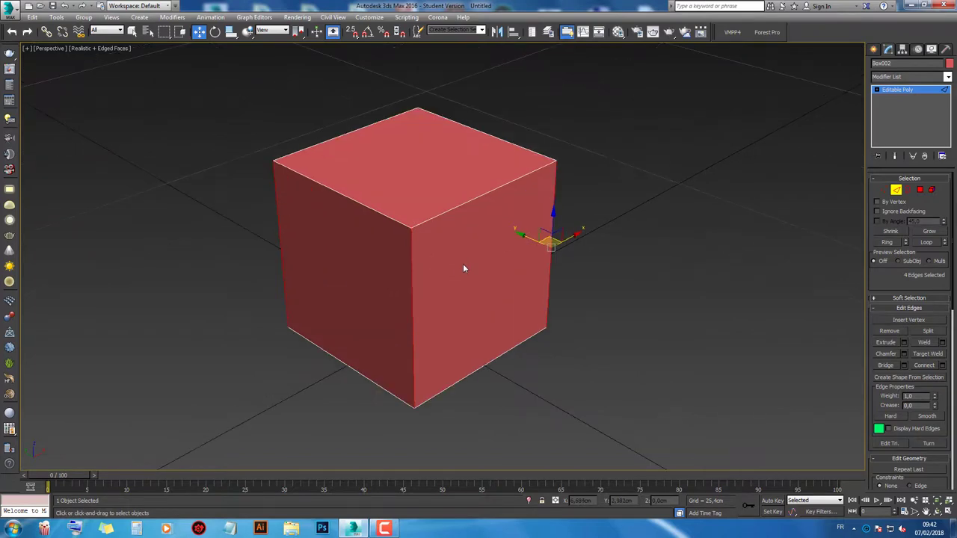
{"action": "mouse_move", "coordinate": [459, 270]}
{"action": "middle_mouse_down", "text": "alt"}
{"action": "mouse_move", "coordinate": [416, 272]}
{"action": "mouse_move", "coordinate": [470, 271]}
{"action": "middle_mouse_up", "text": "alt"}
Step: Chamfer the four vertical edges at 3.535 cm with one segment, forming an octagonal prism
{"action": "right_click", "coordinate": [451, 249]}
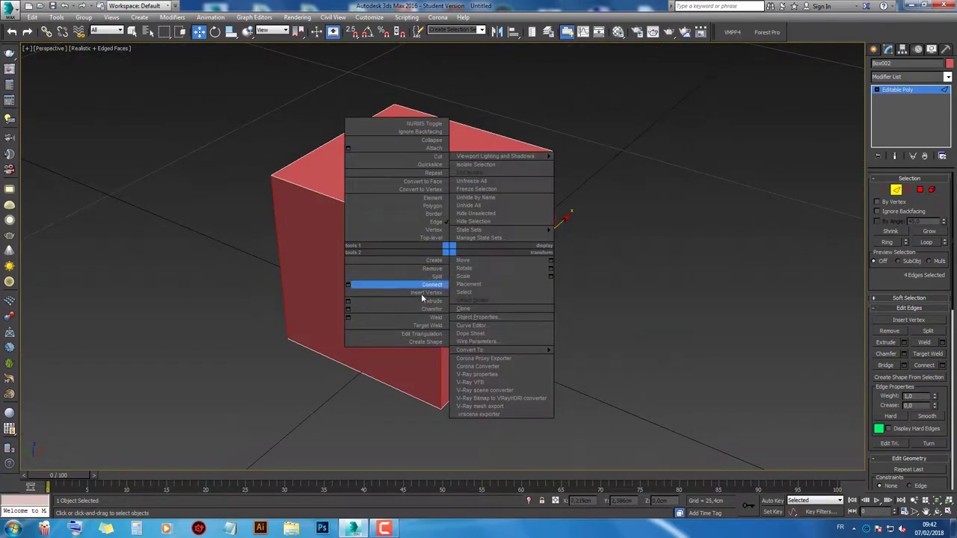
{"action": "left_click", "coordinate": [349, 285]}
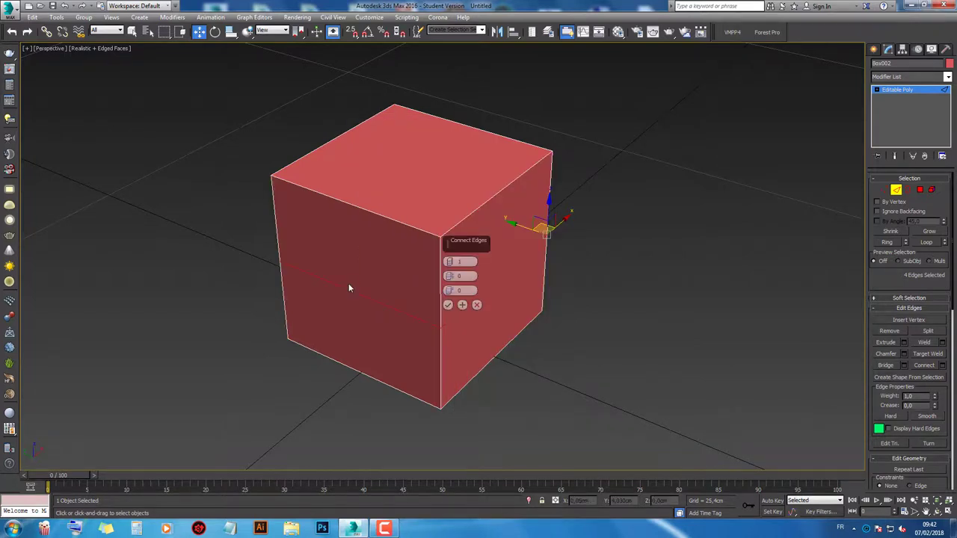
{"action": "left_click", "coordinate": [474, 306]}
{"action": "right_click", "coordinate": [438, 279]}
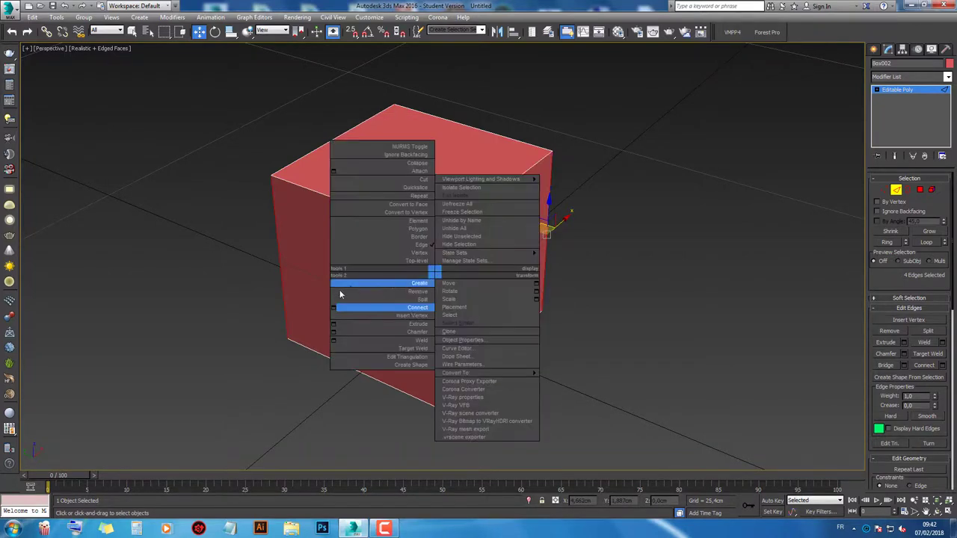
{"action": "left_click", "coordinate": [340, 332]}
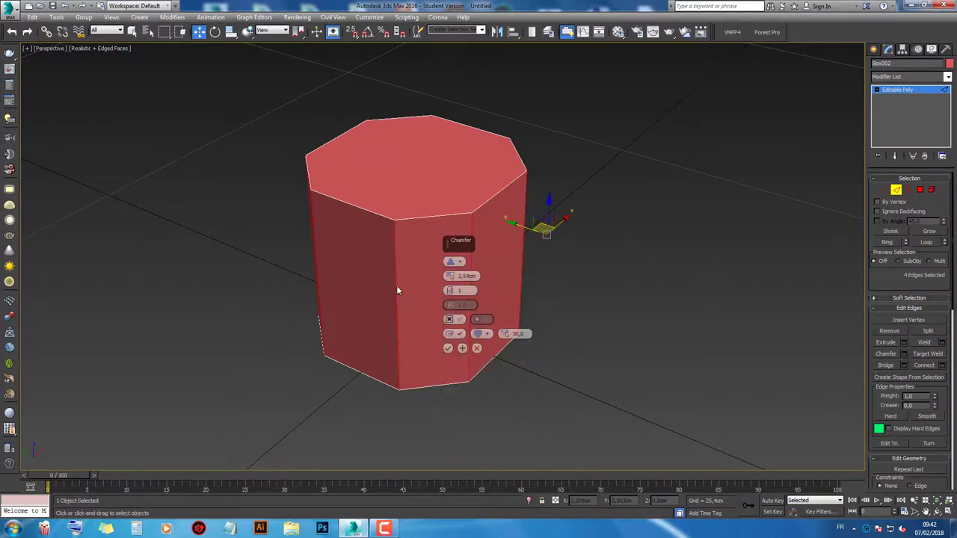
{"action": "mouse_move", "coordinate": [450, 277]}
{"action": "left_mouse_down"}
{"action": "mouse_move", "coordinate": [447, 292]}
{"action": "mouse_move", "coordinate": [449, 275]}
{"action": "left_mouse_up"}
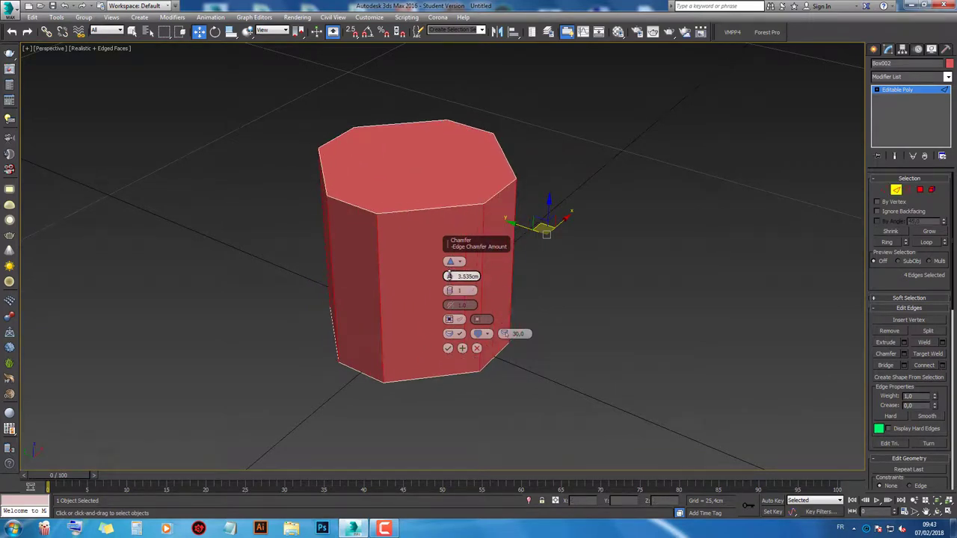
{"action": "left_click", "coordinate": [448, 348]}
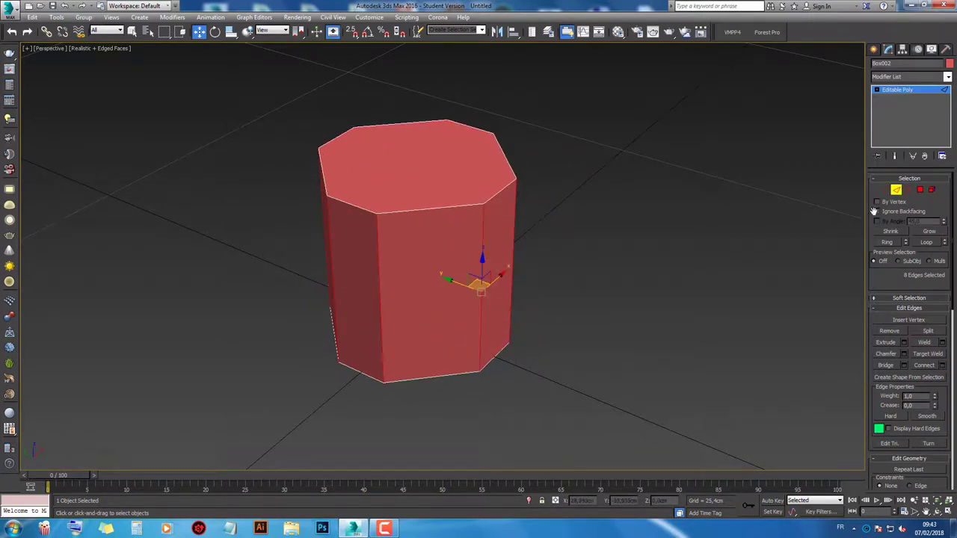
Step: Ring-select the vertical edges and connect them with 2 segments, pinch -40, slide 10
{"action": "left_click", "coordinate": [497, 243]}
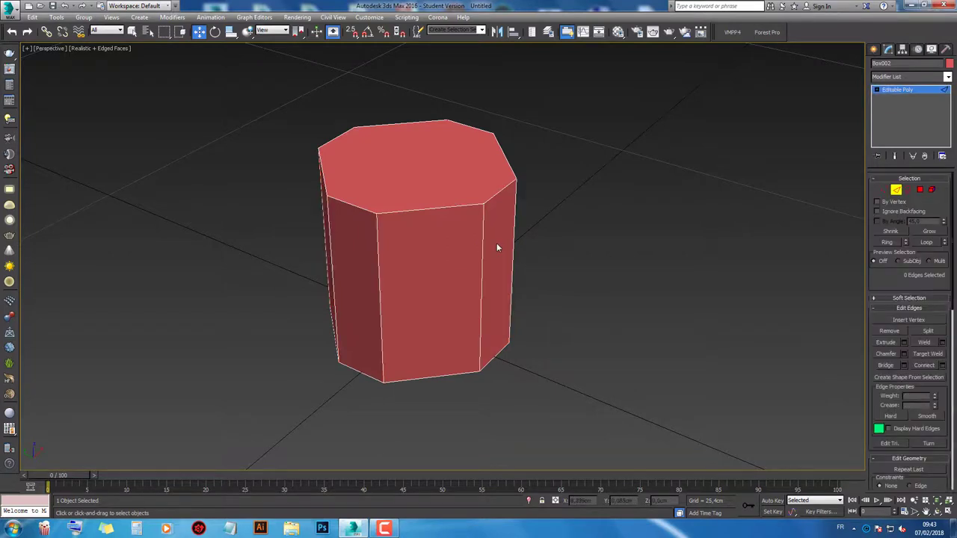
{"action": "left_click", "coordinate": [483, 232]}
{"action": "left_click", "coordinate": [888, 242]}
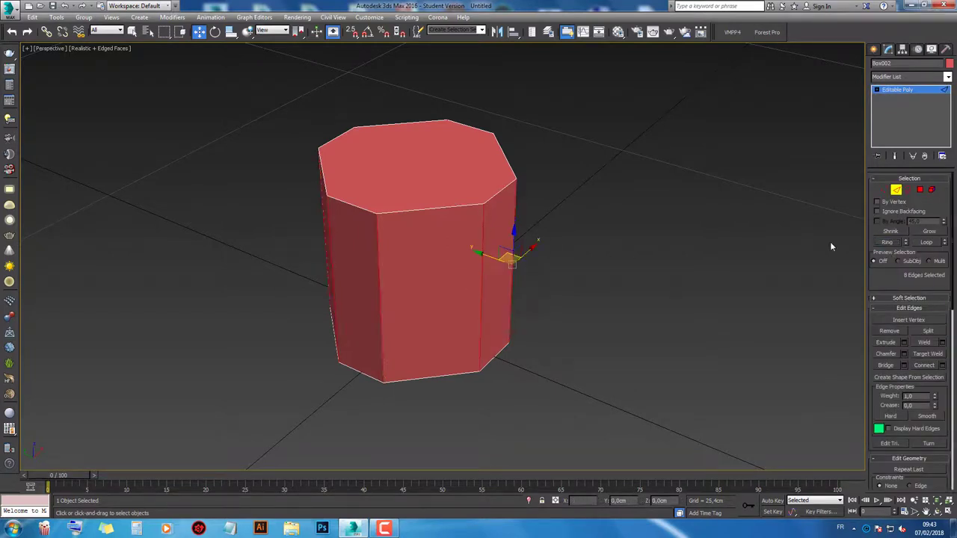
{"action": "right_click", "coordinate": [491, 261]}
{"action": "left_click", "coordinate": [389, 299]}
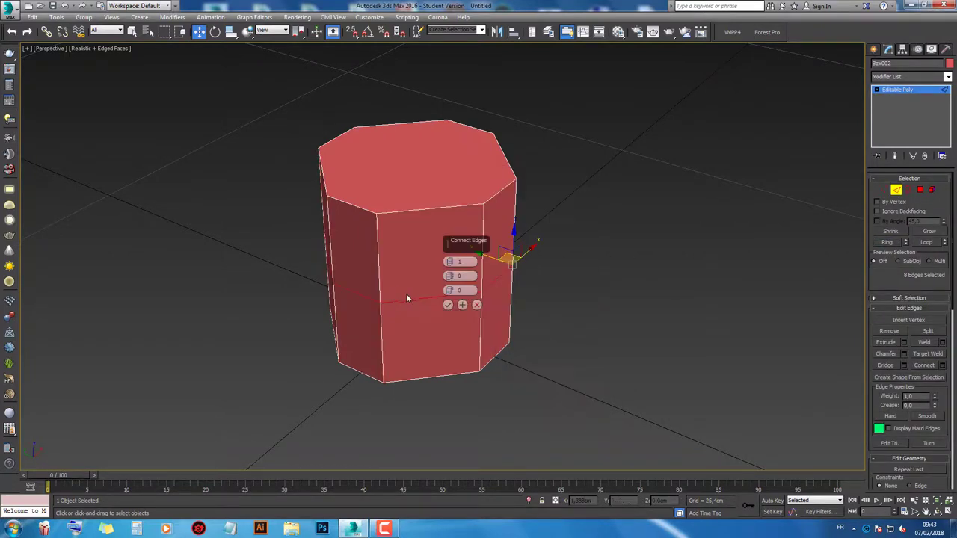
{"action": "left_click", "coordinate": [448, 260]}
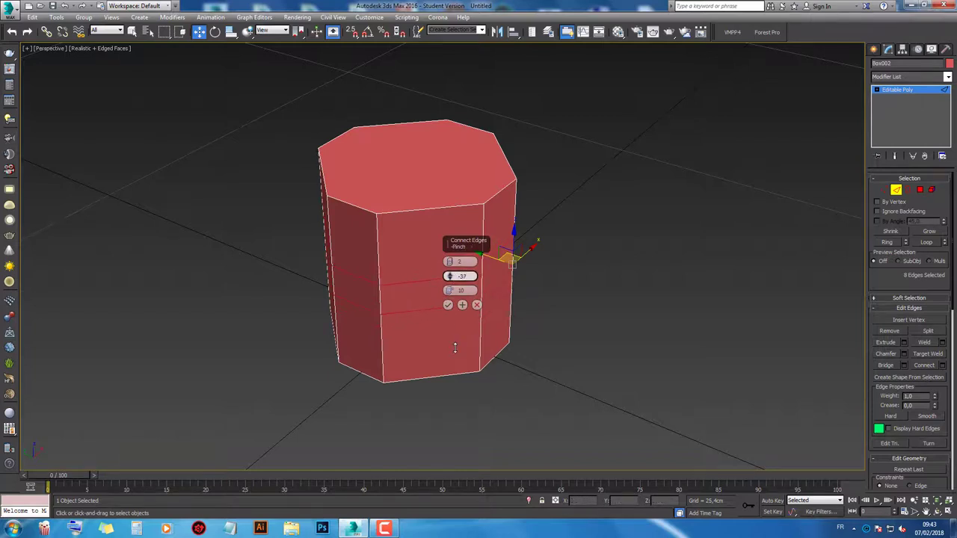
{"action": "left_click_drag", "start_coordinate": [451, 271], "coordinate": [450, 278]}
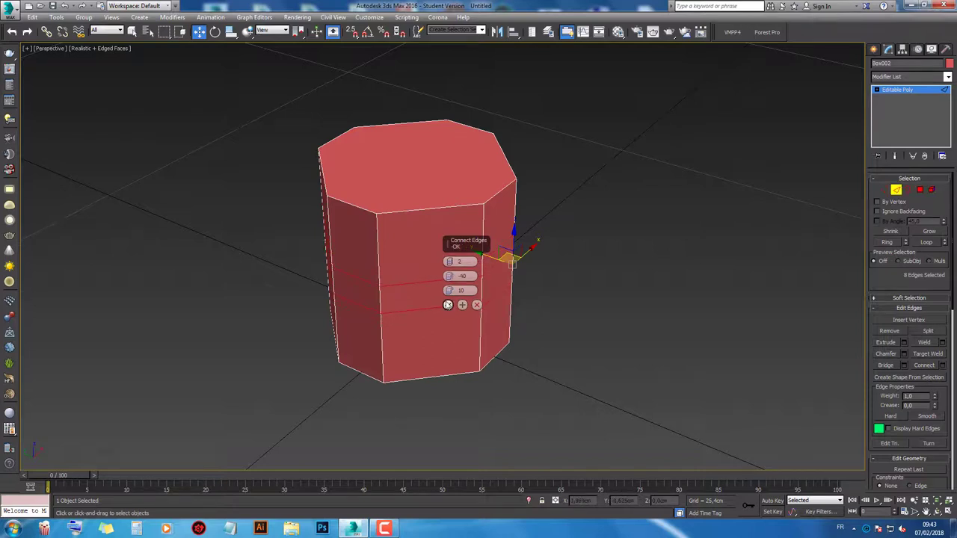
{"action": "left_click", "coordinate": [448, 306]}
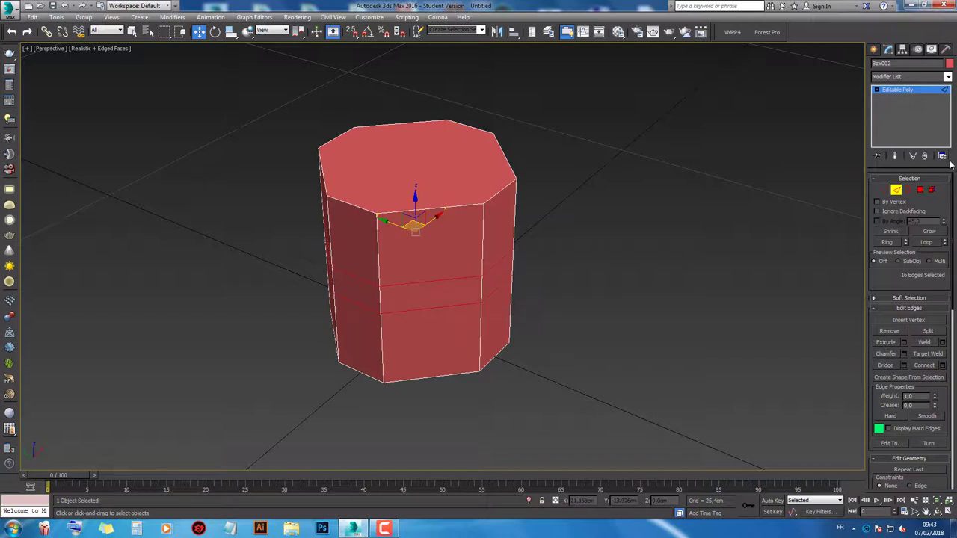
Step: Select the four middle-band faces on opposite sides of the prism in Polygon mode
{"action": "left_click", "coordinate": [896, 192]}
{"action": "left_click", "coordinate": [920, 189]}
{"action": "left_click", "coordinate": [479, 281]}
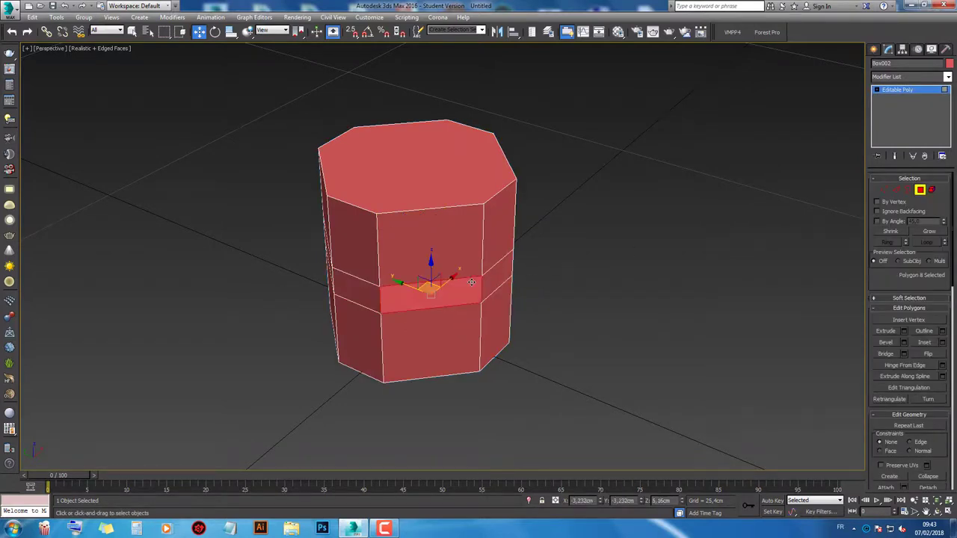
{"action": "scroll", "coordinate": [477, 283], "scroll_direction": "down", "scroll_amount": 2}
{"action": "left_click", "coordinate": [942, 503]}
{"action": "left_click_drag", "start_coordinate": [537, 318], "coordinate": [606, 324]}
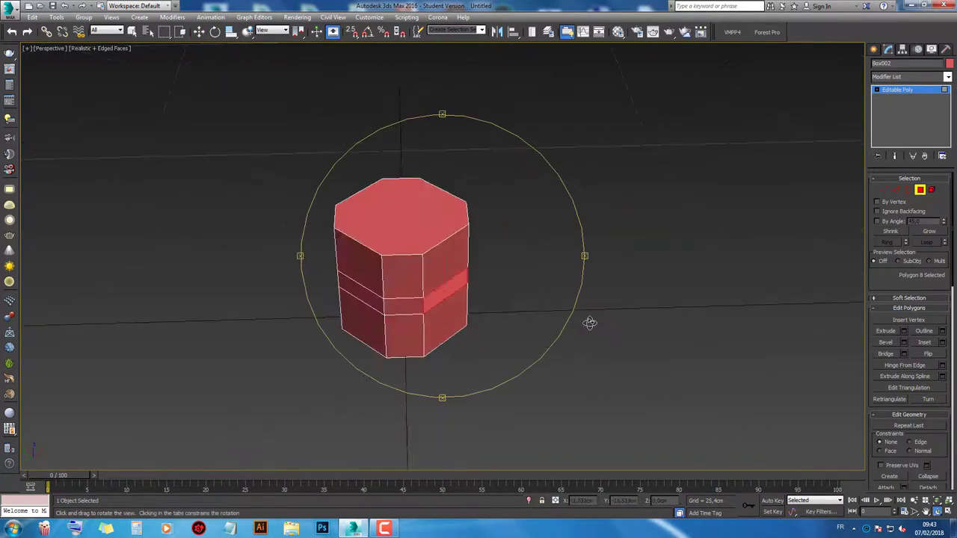
{"action": "right_click", "coordinate": [546, 326]}
{"action": "left_click", "coordinate": [407, 323]}
{"action": "middle_click_drag", "start_coordinate": [406, 323], "coordinate": [467, 320]}
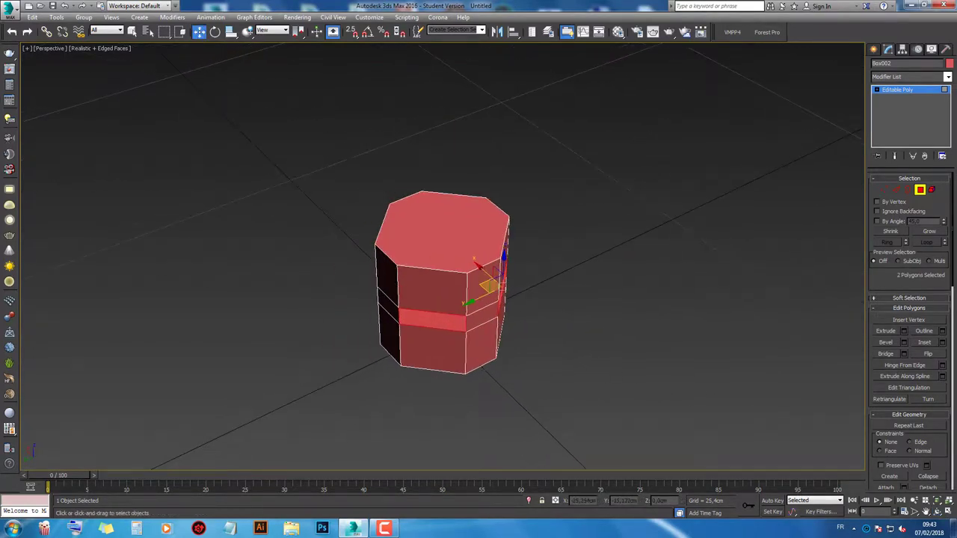
{"action": "left_click", "coordinate": [938, 512]}
{"action": "left_click_drag", "start_coordinate": [504, 309], "coordinate": [588, 304]}
{"action": "right_click", "coordinate": [482, 343]}
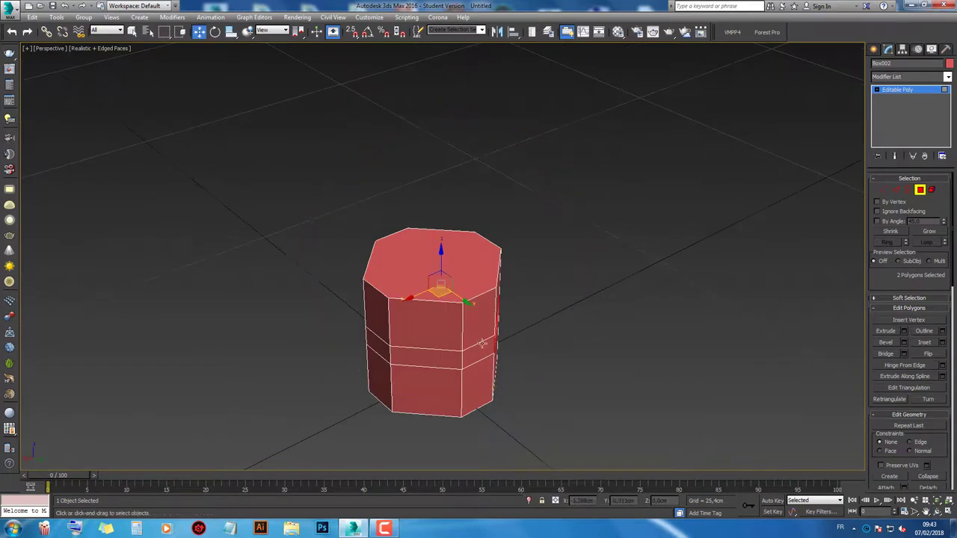
{"action": "left_click", "coordinate": [449, 354], "text": "ctrl"}
{"action": "left_click", "coordinate": [938, 512]}
{"action": "left_click_drag", "start_coordinate": [433, 325], "coordinate": [524, 331]}
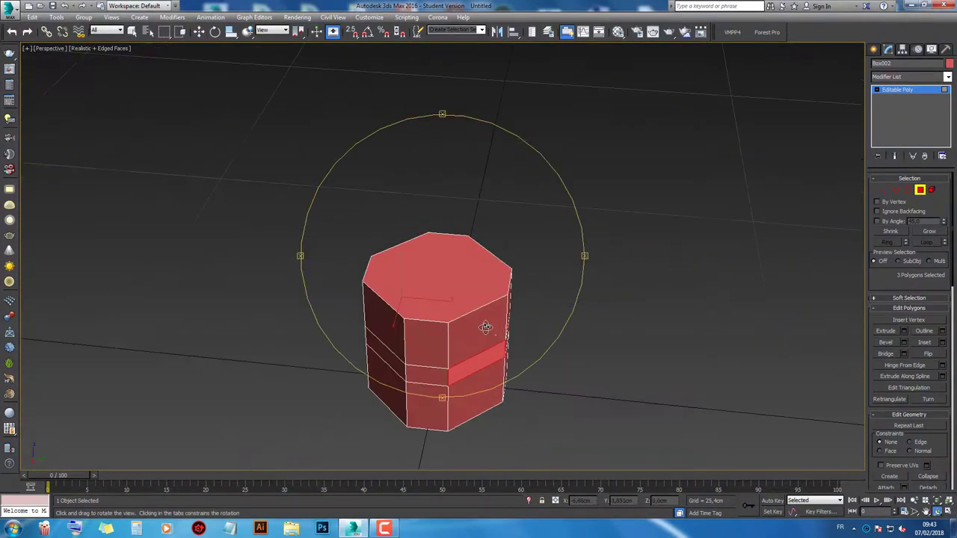
{"action": "right_click", "coordinate": [524, 330]}
{"action": "left_click", "coordinate": [461, 382], "text": "ctrl"}
{"action": "scroll", "coordinate": [461, 381], "scroll_direction": "down", "scroll_amount": 2}
{"action": "middle_click_drag", "start_coordinate": [461, 382], "coordinate": [460, 329]}
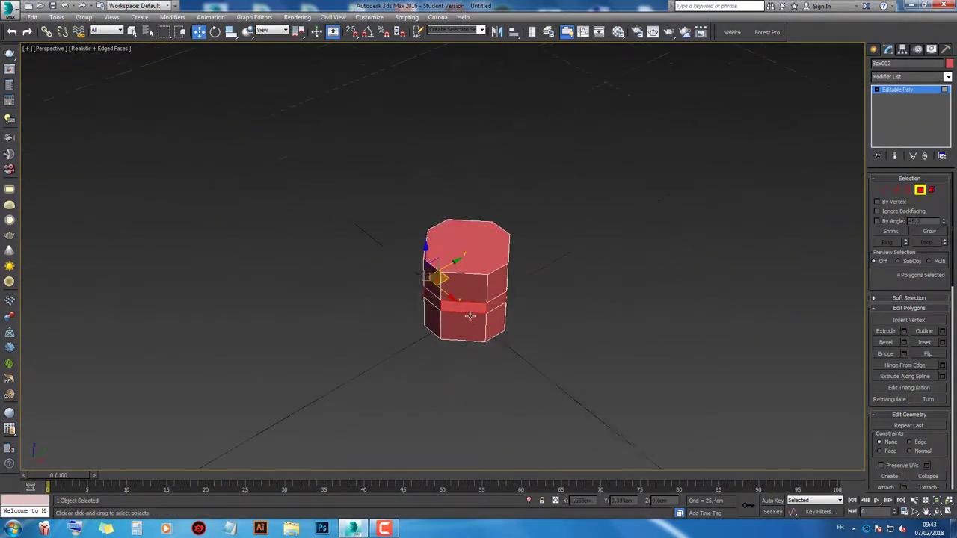
{"action": "scroll", "coordinate": [461, 329], "scroll_direction": "up", "scroll_amount": 3}
Step: Extrude the four faces along local normals to about 43 cm, forming long arms
{"action": "left_click", "coordinate": [903, 332]}
{"action": "scroll", "coordinate": [649, 333], "scroll_direction": "down", "scroll_amount": 3}
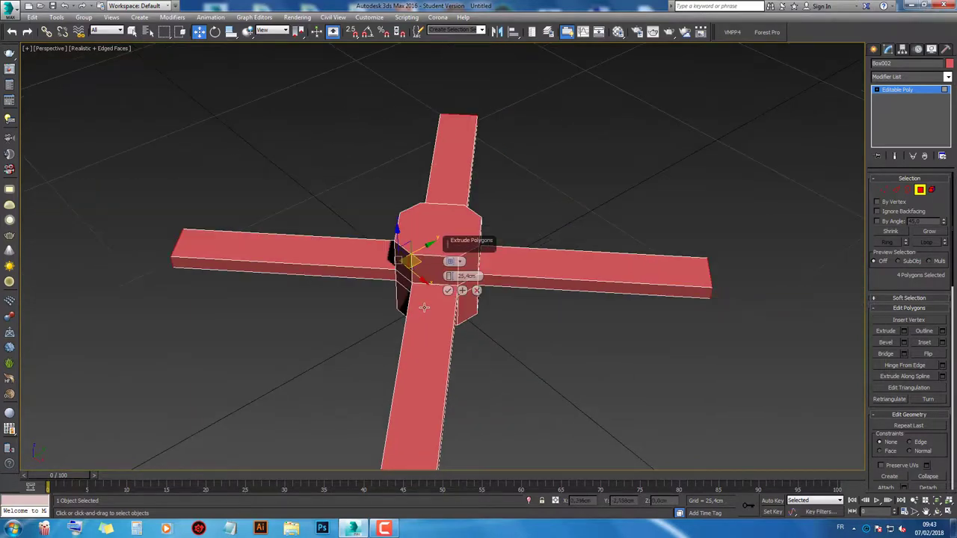
{"action": "middle_click_drag", "start_coordinate": [474, 357], "coordinate": [459, 349], "text": "alt"}
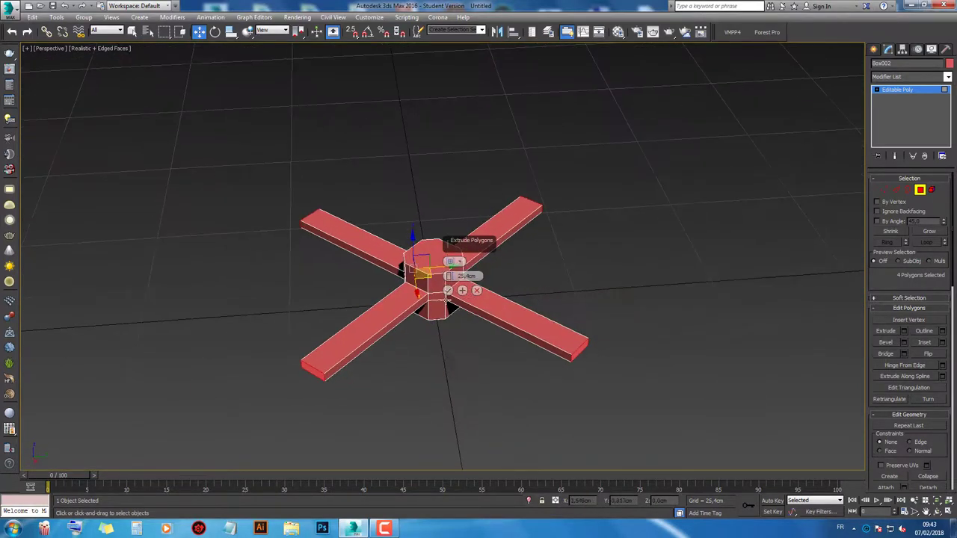
{"action": "mouse_move", "coordinate": [448, 281]}
{"action": "left_mouse_down"}
{"action": "mouse_move", "coordinate": [458, 316]}
{"action": "mouse_move", "coordinate": [457, 306]}
{"action": "left_mouse_up"}
{"action": "left_click", "coordinate": [451, 262]}
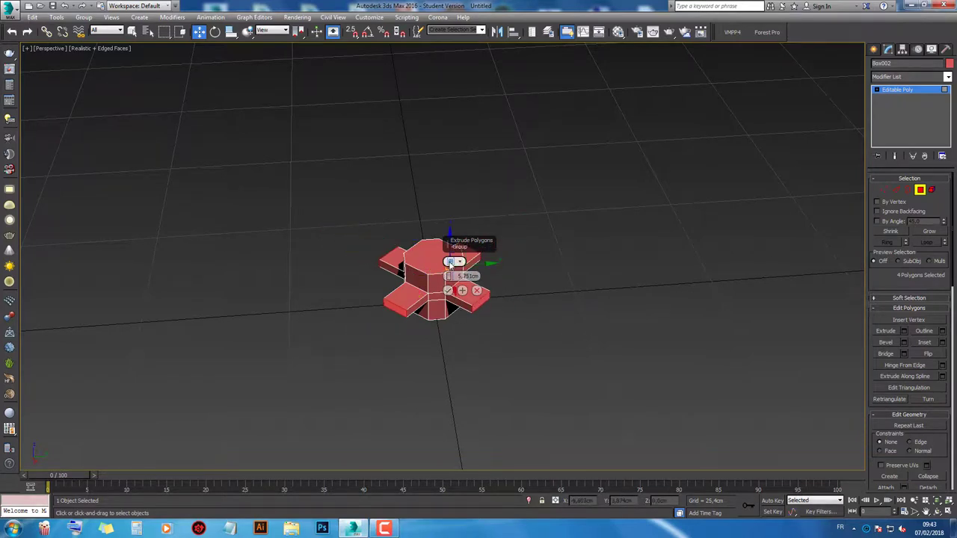
{"action": "left_click", "coordinate": [451, 261]}
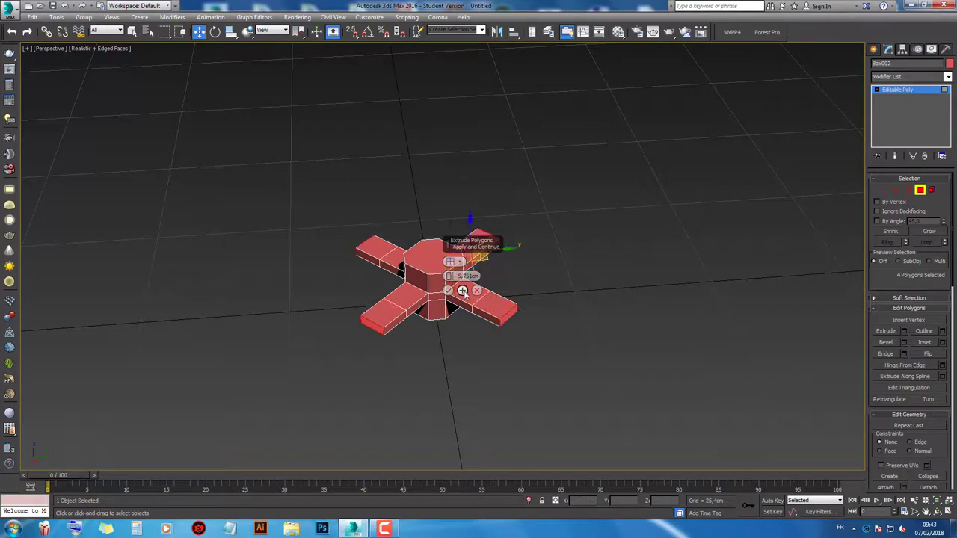
{"action": "mouse_move", "coordinate": [449, 276]}
{"action": "left_mouse_down"}
{"action": "mouse_move", "coordinate": [450, 249]}
{"action": "mouse_move", "coordinate": [451, 267]}
{"action": "left_mouse_up"}
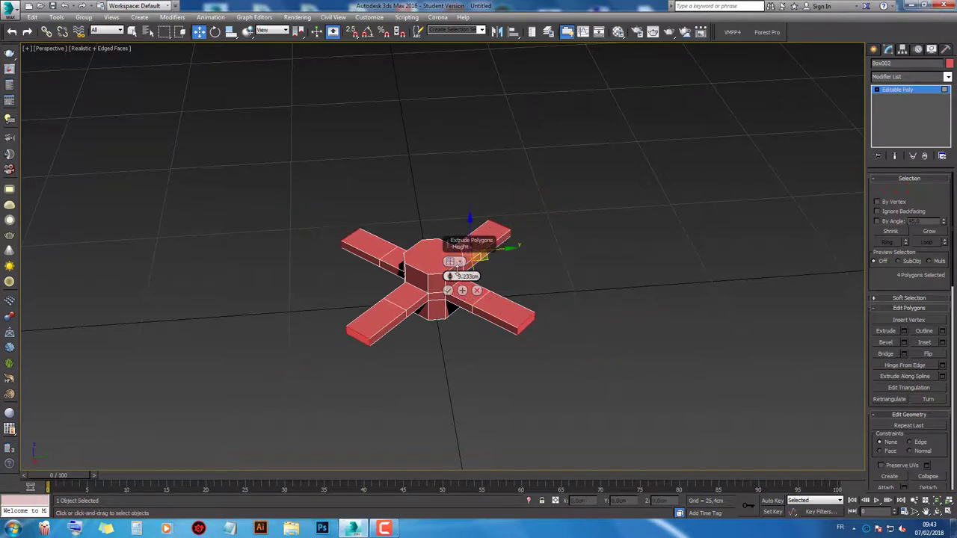
{"action": "left_click_drag", "start_coordinate": [450, 264], "coordinate": [451, 206]}
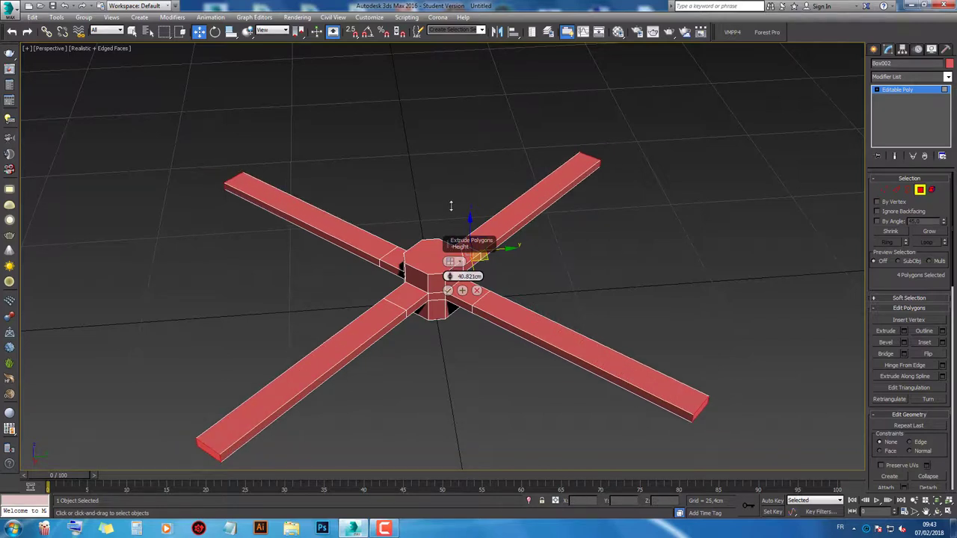
{"action": "left_click_drag", "start_coordinate": [451, 206], "coordinate": [451, 194]}
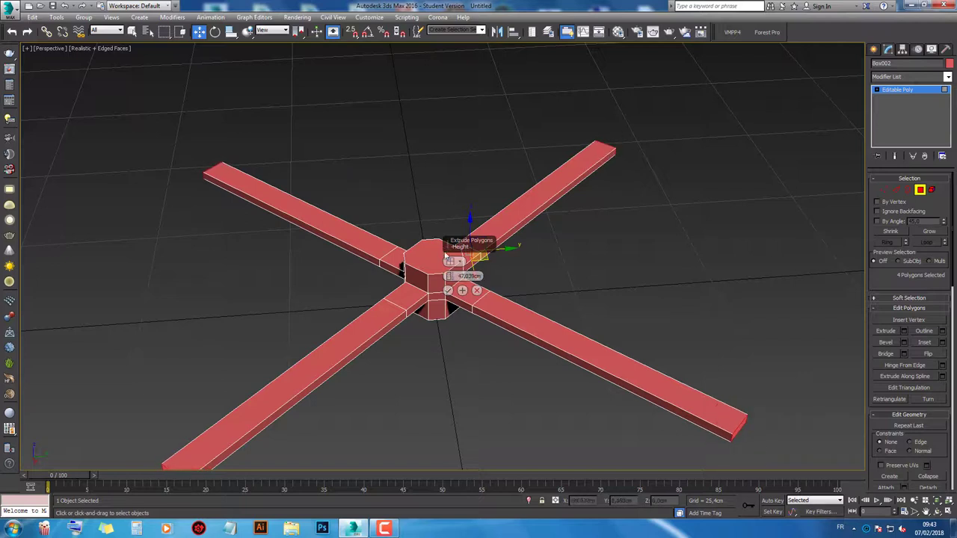
{"action": "left_click", "coordinate": [448, 290]}
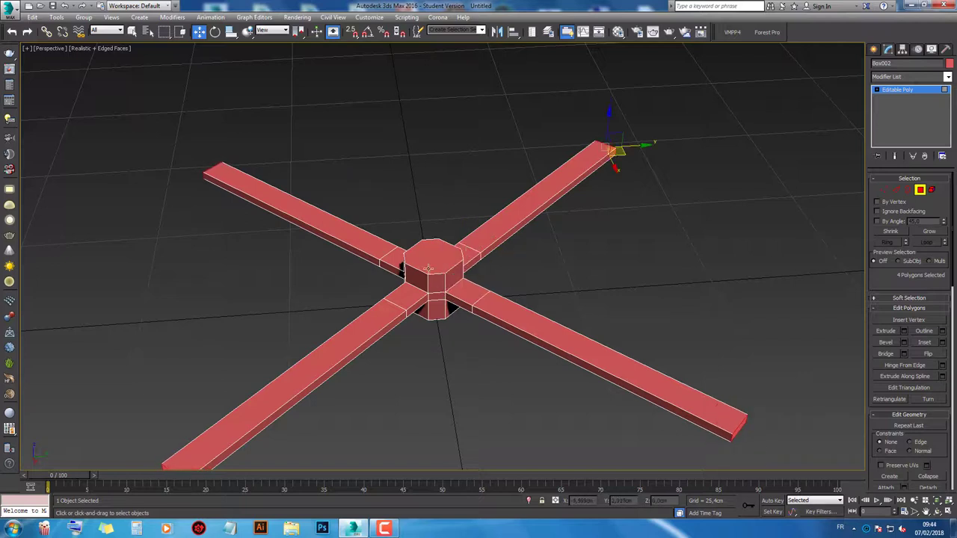
Step: Scale the four arm end faces up in the Local coordinate system, then deselect them
{"action": "left_click", "coordinate": [230, 33]}
{"action": "left_click", "coordinate": [274, 30]}
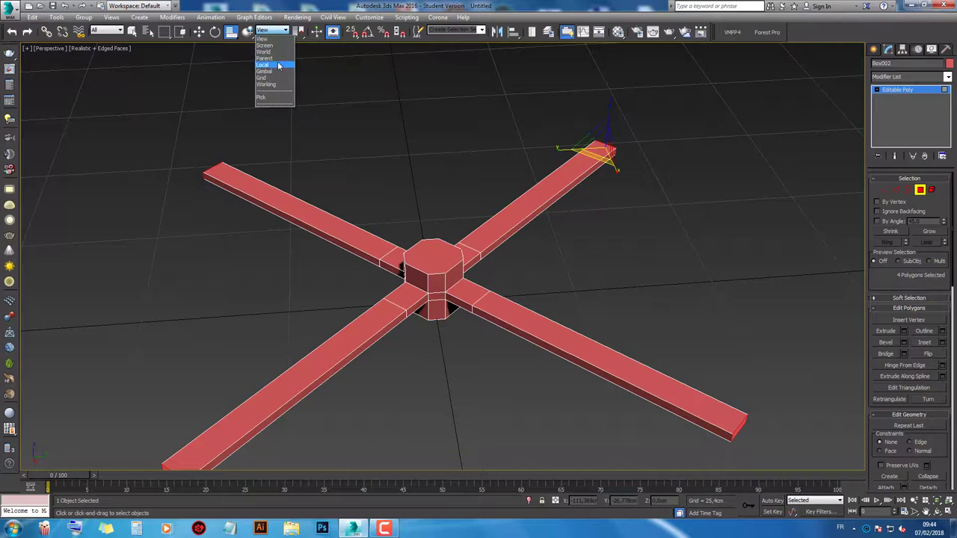
{"action": "left_click", "coordinate": [269, 65]}
{"action": "left_click_drag", "start_coordinate": [646, 160], "coordinate": [678, 189]}
{"action": "scroll", "coordinate": [598, 210], "scroll_direction": "up", "scroll_amount": 5}
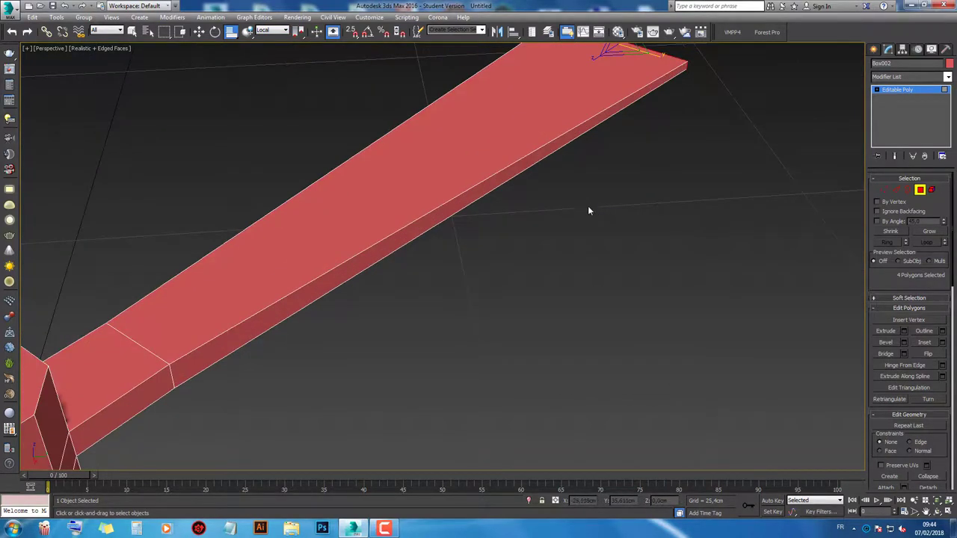
{"action": "scroll", "coordinate": [599, 225], "scroll_direction": "down", "scroll_amount": 1}
{"action": "scroll", "coordinate": [577, 273], "scroll_direction": "down", "scroll_amount": 2}
{"action": "scroll", "coordinate": [637, 143], "scroll_direction": "up", "scroll_amount": 3}
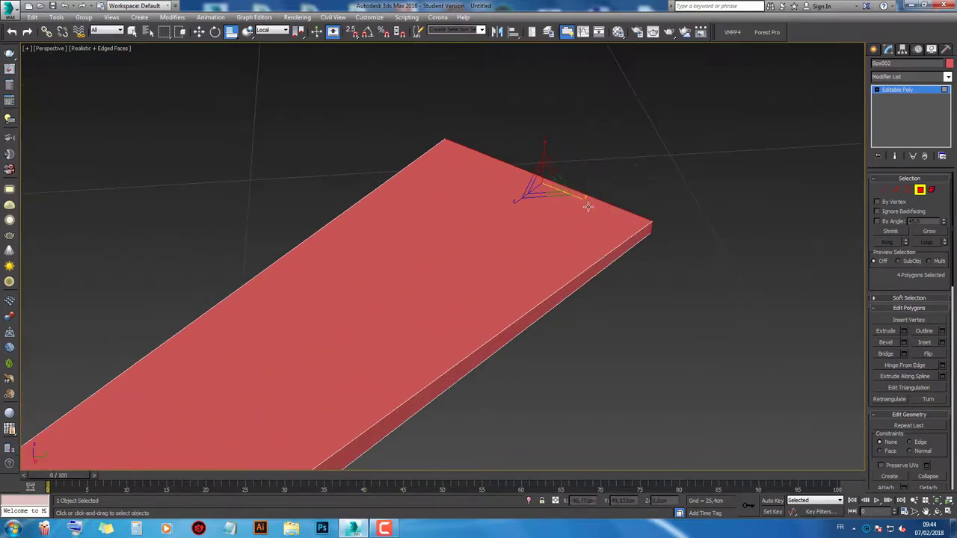
{"action": "scroll", "coordinate": [582, 203], "scroll_direction": "down", "scroll_amount": 3}
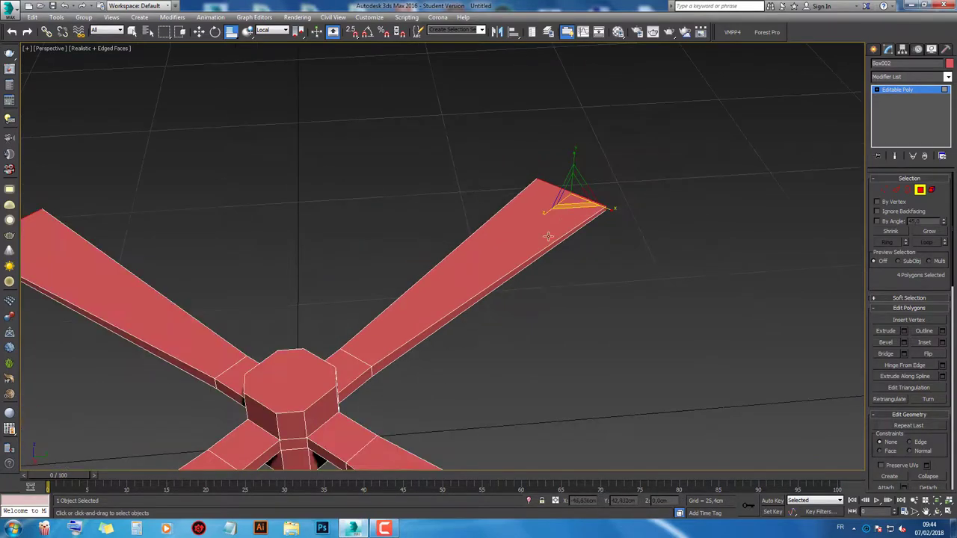
{"action": "scroll", "coordinate": [548, 236], "scroll_direction": "down", "scroll_amount": 5}
{"action": "scroll", "coordinate": [524, 293], "scroll_direction": "up", "scroll_amount": 4}
{"action": "left_click", "coordinate": [524, 293]}
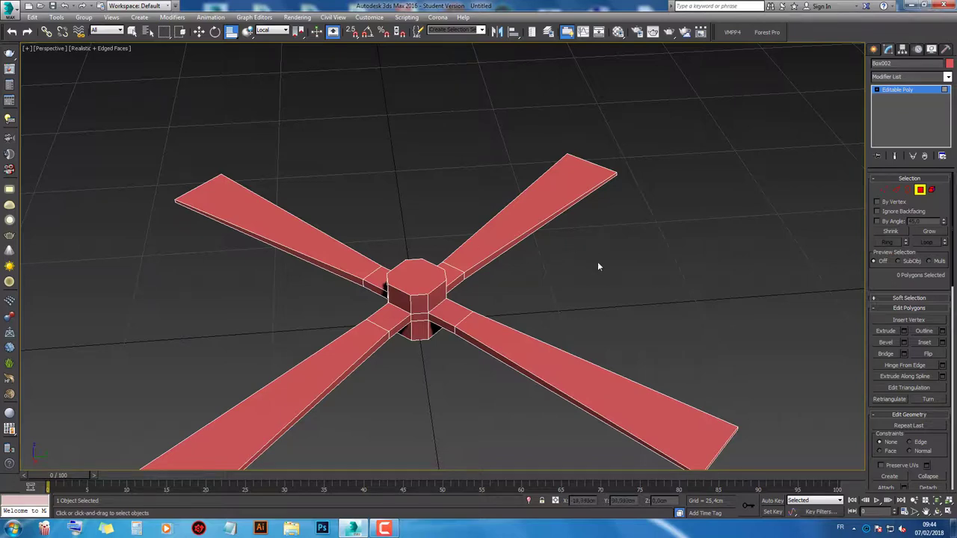
Step: Select the end faces of the first blades in Polygon mode
{"action": "left_click", "coordinate": [919, 192]}
{"action": "left_click", "coordinate": [920, 192]}
{"action": "scroll", "coordinate": [648, 330], "scroll_direction": "up", "scroll_amount": 10}
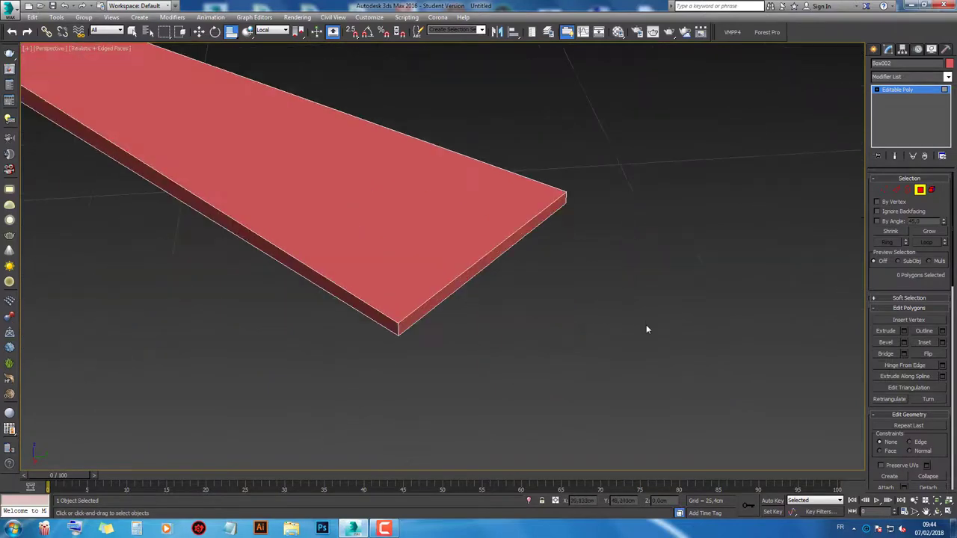
{"action": "left_click", "coordinate": [479, 278]}
{"action": "scroll", "coordinate": [475, 271], "scroll_direction": "down", "scroll_amount": 8}
{"action": "mouse_move", "coordinate": [320, 302]}
{"action": "middle_mouse_down", "text": "alt"}
{"action": "mouse_move", "coordinate": [382, 290]}
{"action": "mouse_move", "coordinate": [380, 282]}
{"action": "mouse_move", "coordinate": [472, 323]}
{"action": "middle_mouse_up", "text": "alt"}
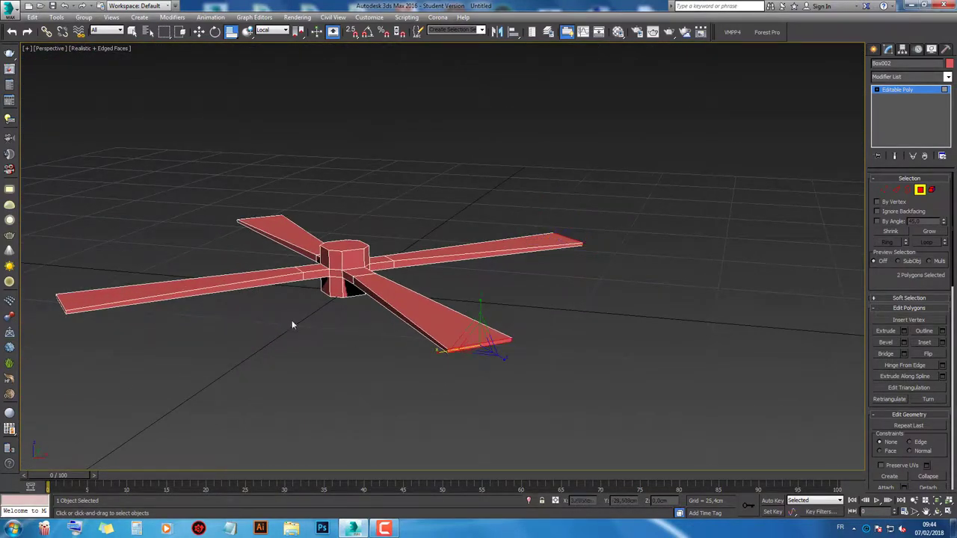
{"action": "scroll", "coordinate": [478, 319], "scroll_direction": "up", "scroll_amount": 5}
{"action": "scroll", "coordinate": [478, 319], "scroll_direction": "up", "scroll_amount": 4}
{"action": "left_click", "coordinate": [463, 309], "text": "ctrl"}
{"action": "scroll", "coordinate": [463, 309], "scroll_direction": "down", "scroll_amount": 5}
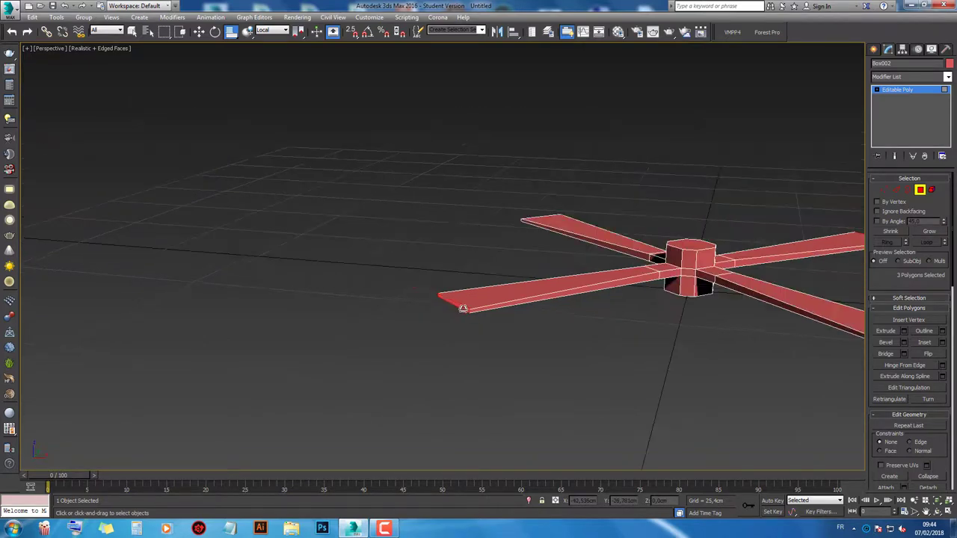
{"action": "mouse_move", "coordinate": [463, 308]}
{"action": "middle_mouse_down", "text": "alt"}
{"action": "mouse_move", "coordinate": [509, 287]}
{"action": "mouse_move", "coordinate": [623, 301]}
{"action": "mouse_move", "coordinate": [708, 295]}
{"action": "mouse_move", "coordinate": [470, 208]}
{"action": "middle_mouse_up", "text": "alt"}
Step: Add the last blade's end face and extrude all four tips a short distance
{"action": "scroll", "coordinate": [465, 255], "scroll_direction": "down", "scroll_amount": 3}
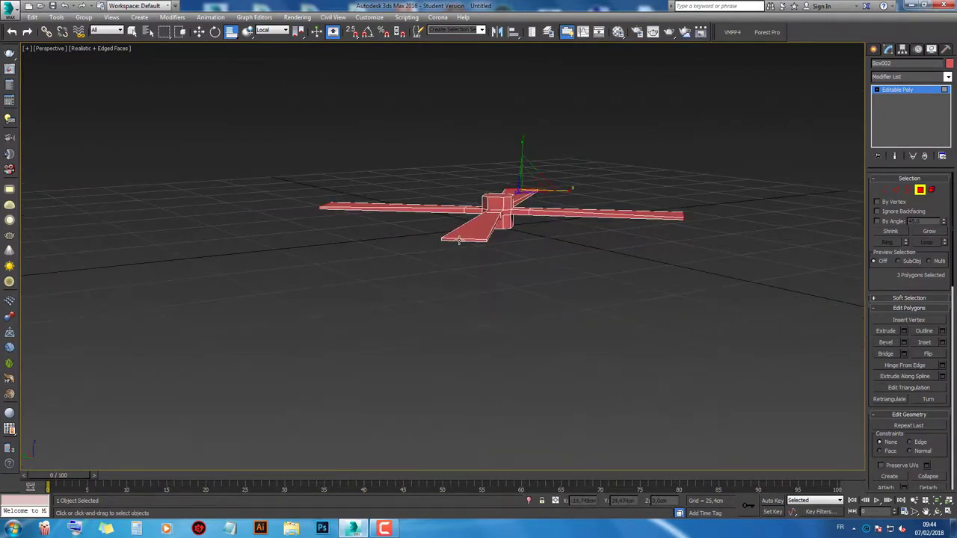
{"action": "left_click", "coordinate": [459, 240], "text": "ctrl"}
{"action": "mouse_move", "coordinate": [483, 258]}
{"action": "middle_mouse_down", "text": "alt"}
{"action": "mouse_move", "coordinate": [331, 287]}
{"action": "mouse_move", "coordinate": [529, 318]}
{"action": "middle_mouse_up", "text": "alt"}
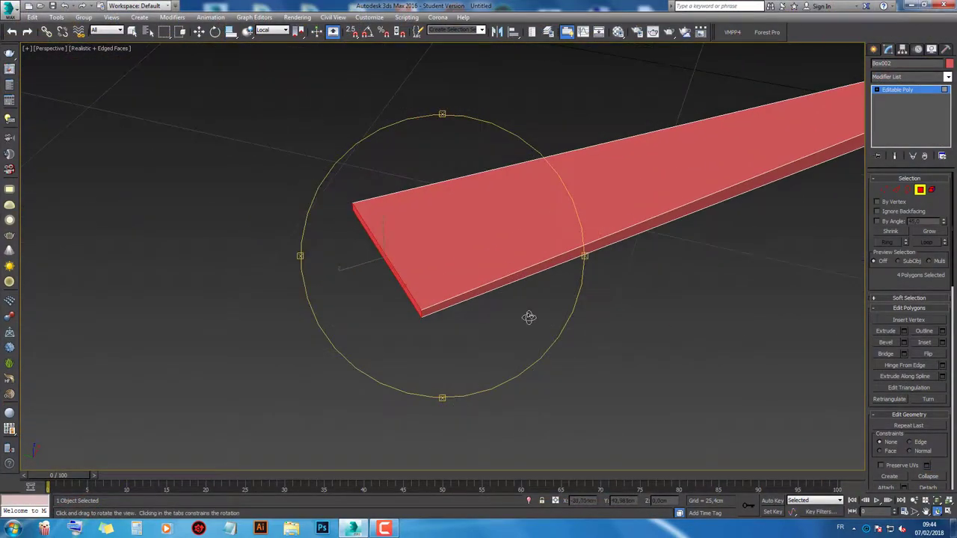
{"action": "left_click", "coordinate": [904, 331]}
{"action": "left_click_drag", "start_coordinate": [449, 276], "coordinate": [455, 356]}
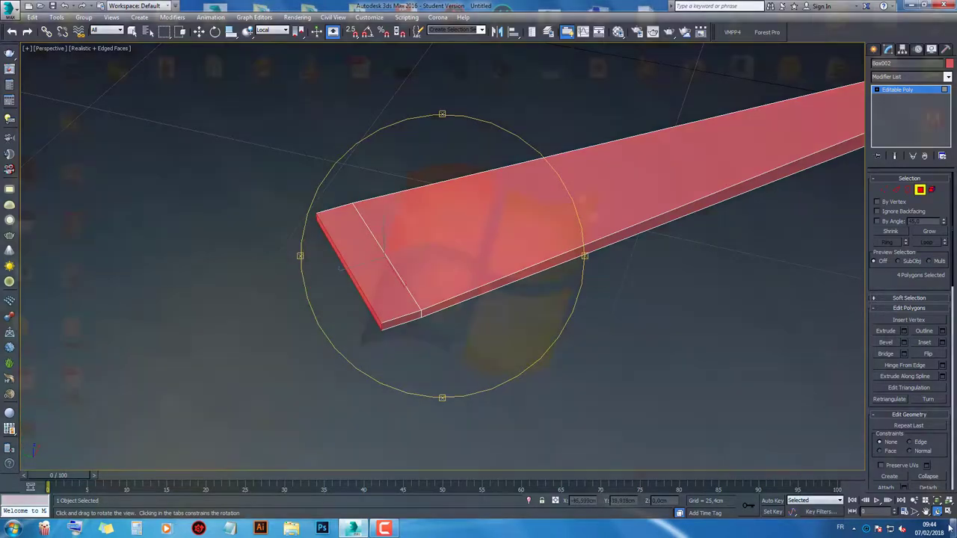
Step: Switch to four viewports and extrude the blade tip faces further, then narrow them
{"action": "left_click", "coordinate": [948, 513]}
{"action": "right_click", "coordinate": [299, 175]}
{"action": "scroll", "coordinate": [295, 171], "scroll_direction": "up", "scroll_amount": 3}
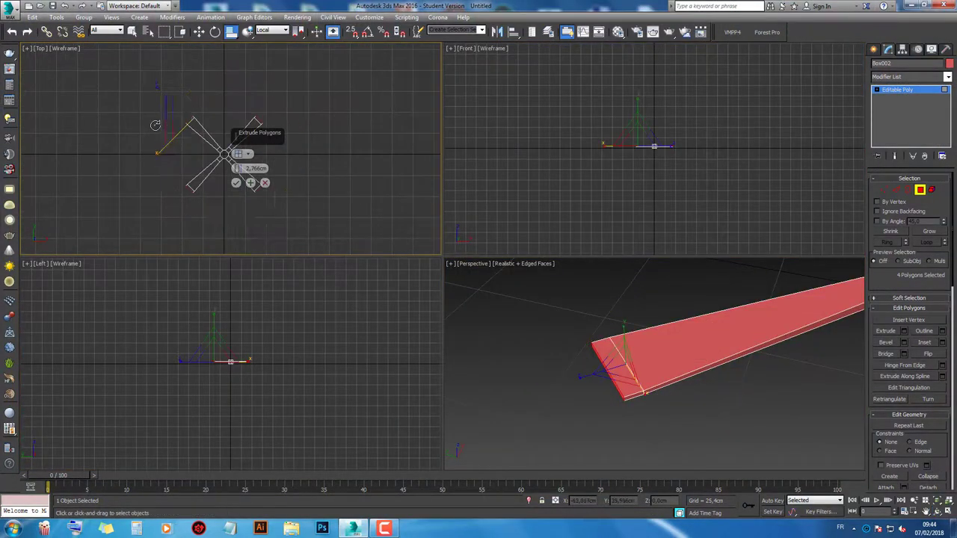
{"action": "scroll", "coordinate": [188, 142], "scroll_direction": "up", "scroll_amount": 3}
{"action": "middle_click_drag", "start_coordinate": [188, 143], "coordinate": [169, 109]}
{"action": "left_click_drag", "start_coordinate": [236, 169], "coordinate": [236, 154]}
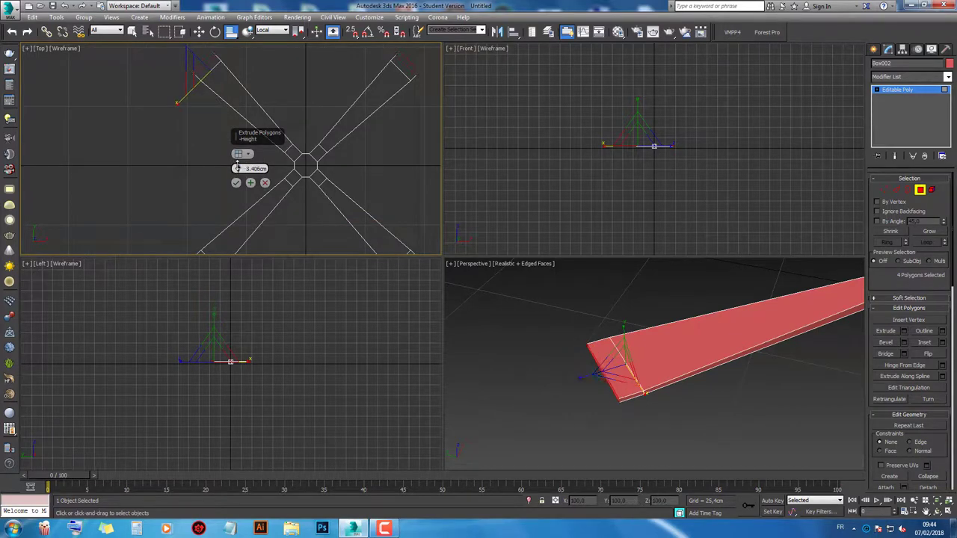
{"action": "left_click", "coordinate": [236, 183]}
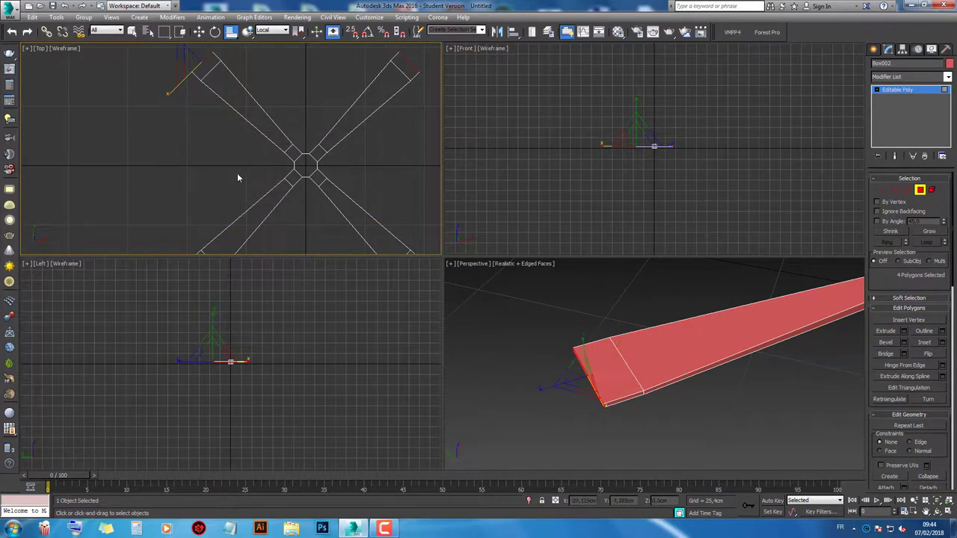
{"action": "left_click_drag", "start_coordinate": [169, 95], "coordinate": [175, 152]}
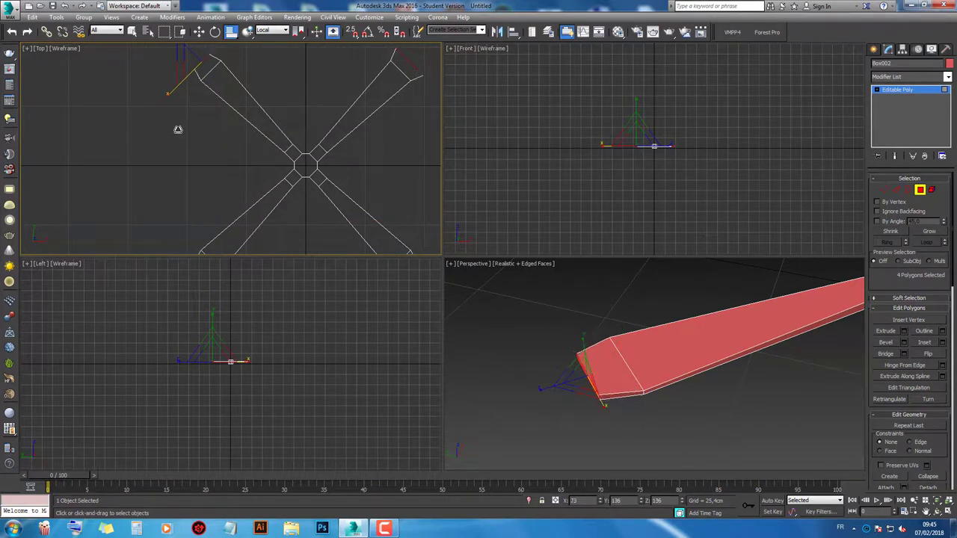
{"action": "scroll", "coordinate": [215, 130], "scroll_direction": "down", "scroll_amount": 2}
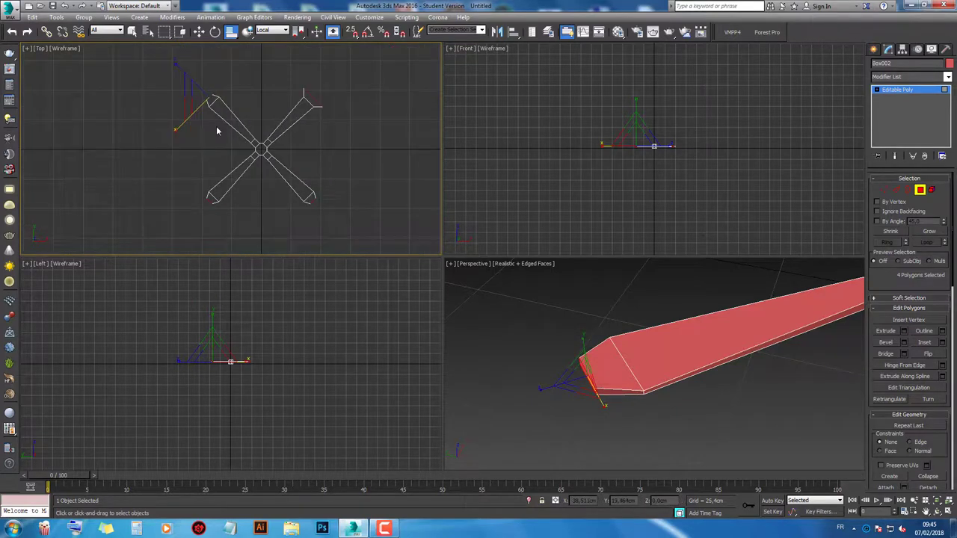
{"action": "key", "text": "ctrl+z"}
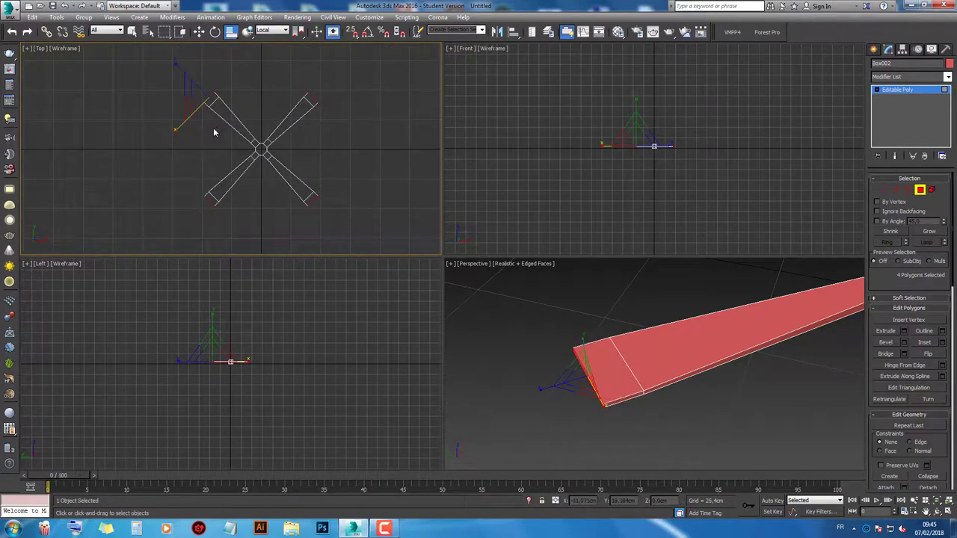
{"action": "key", "text": "ctrl+y"}
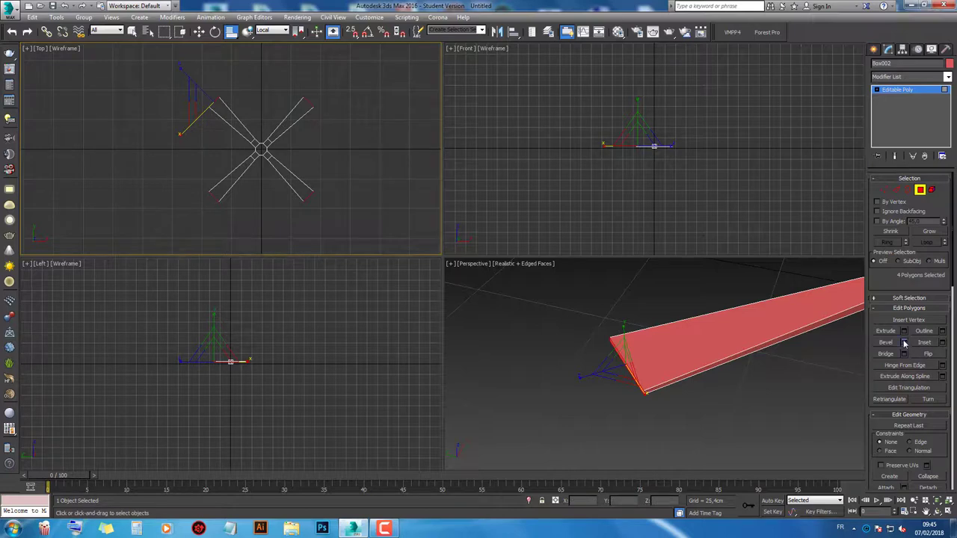
Step: Bevel the blade tip faces with height 14.095 cm and outline 0.02 cm
{"action": "left_click", "coordinate": [904, 343]}
{"action": "left_click_drag", "start_coordinate": [236, 182], "coordinate": [236, 209]}
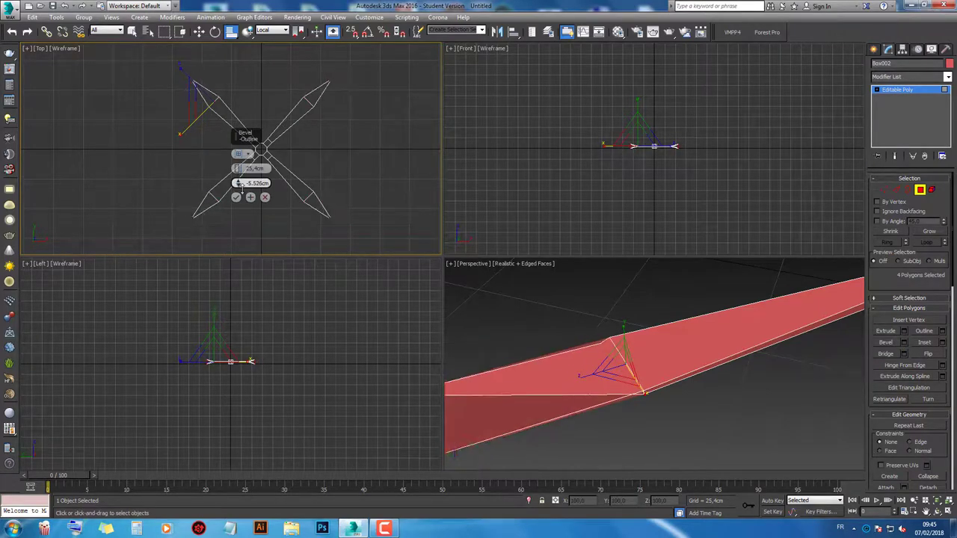
{"action": "right_click", "coordinate": [570, 146]}
{"action": "scroll", "coordinate": [571, 146], "scroll_direction": "up", "scroll_amount": 3}
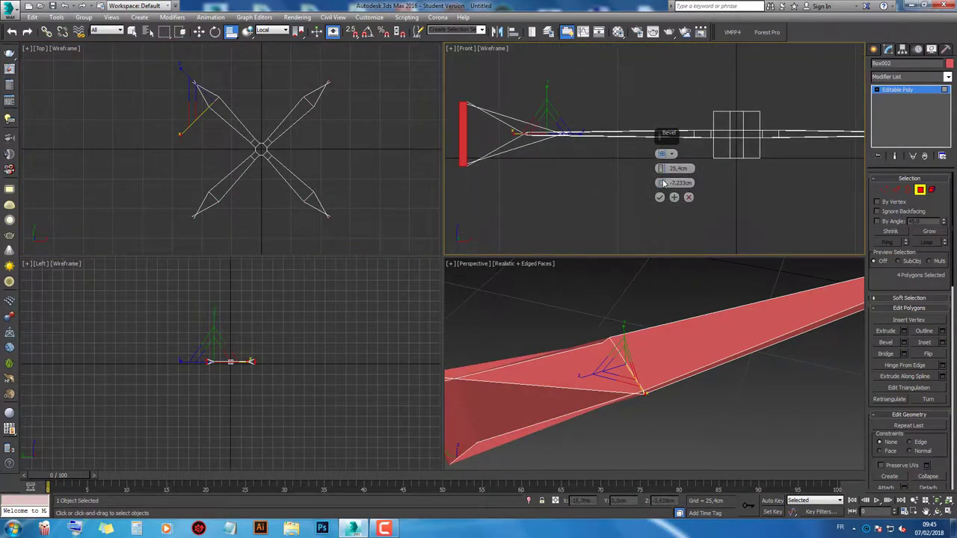
{"action": "mouse_move", "coordinate": [660, 183]}
{"action": "left_mouse_down"}
{"action": "mouse_move", "coordinate": [649, 142]}
{"action": "mouse_move", "coordinate": [667, 217]}
{"action": "left_mouse_up"}
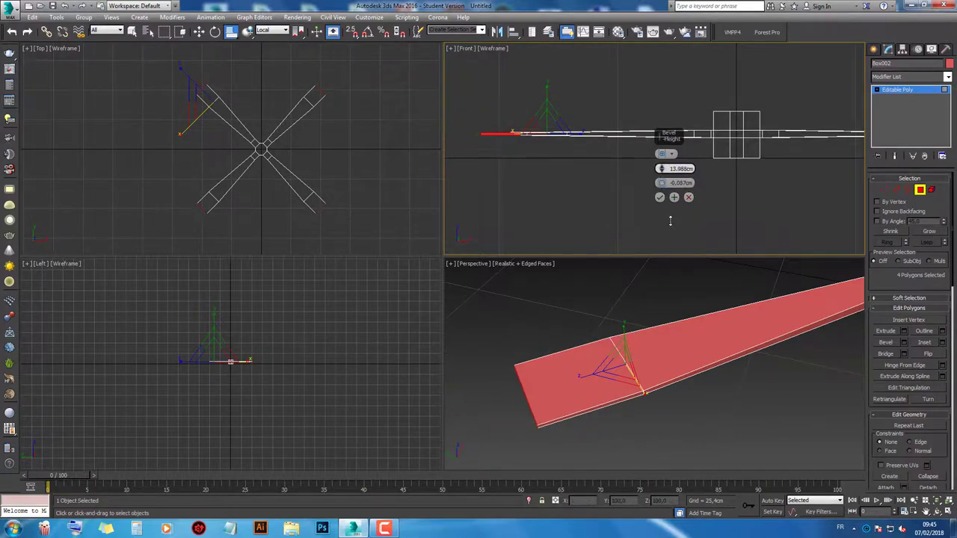
{"action": "left_click_drag", "start_coordinate": [661, 183], "coordinate": [659, 184]}
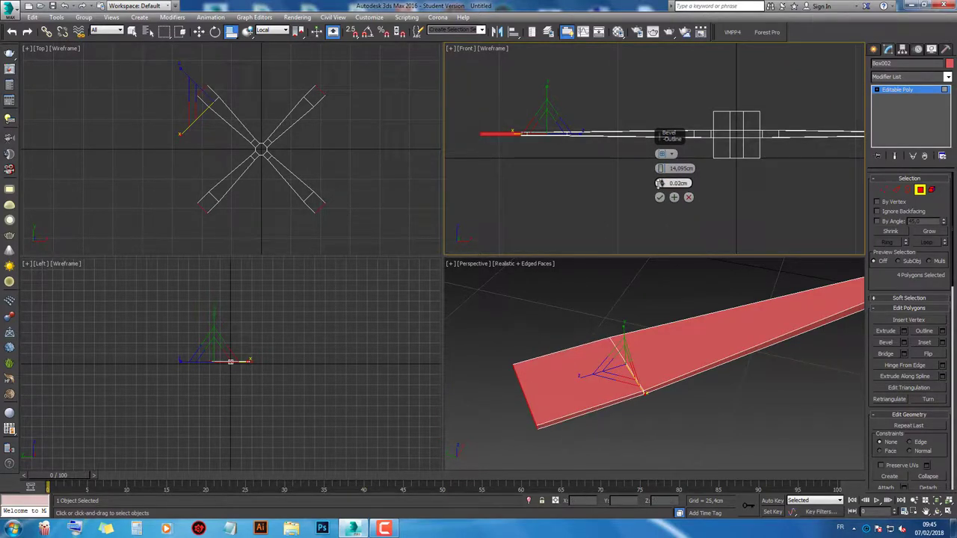
{"action": "left_click", "coordinate": [659, 198]}
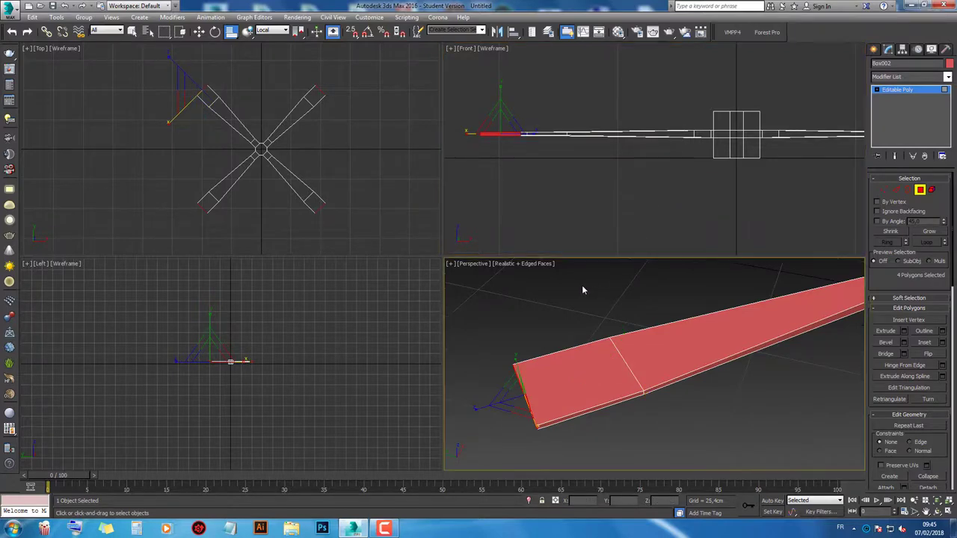
{"action": "scroll", "coordinate": [582, 285], "scroll_direction": "down", "scroll_amount": 5}
{"action": "scroll", "coordinate": [665, 307], "scroll_direction": "up", "scroll_amount": 3}
{"action": "scroll", "coordinate": [665, 306], "scroll_direction": "up", "scroll_amount": 2}
Step: Exit polygon level, deselect the rotor, maximize Perspective and orbit to view the hub
{"action": "left_click", "coordinate": [920, 190]}
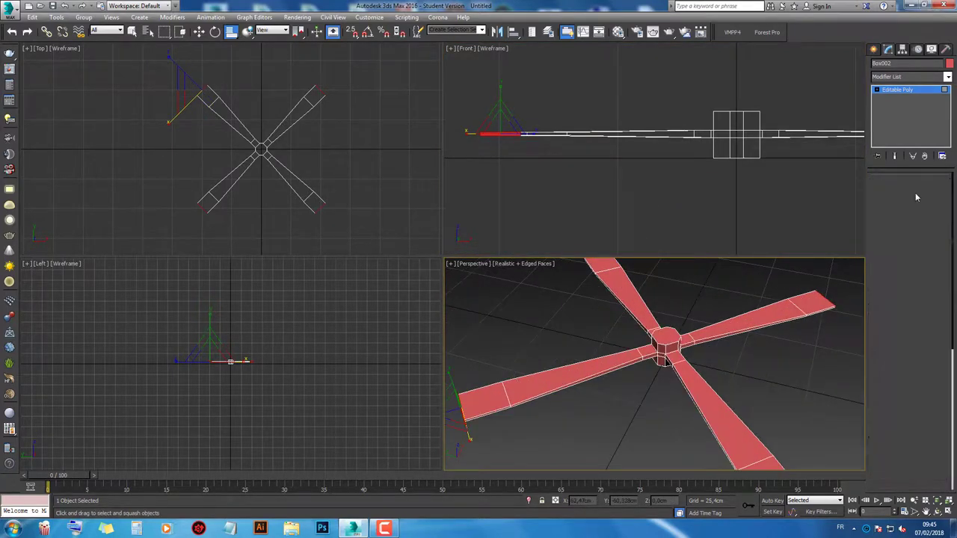
{"action": "left_click", "coordinate": [732, 300]}
{"action": "left_click", "coordinate": [948, 513]}
{"action": "left_click", "coordinate": [937, 512]}
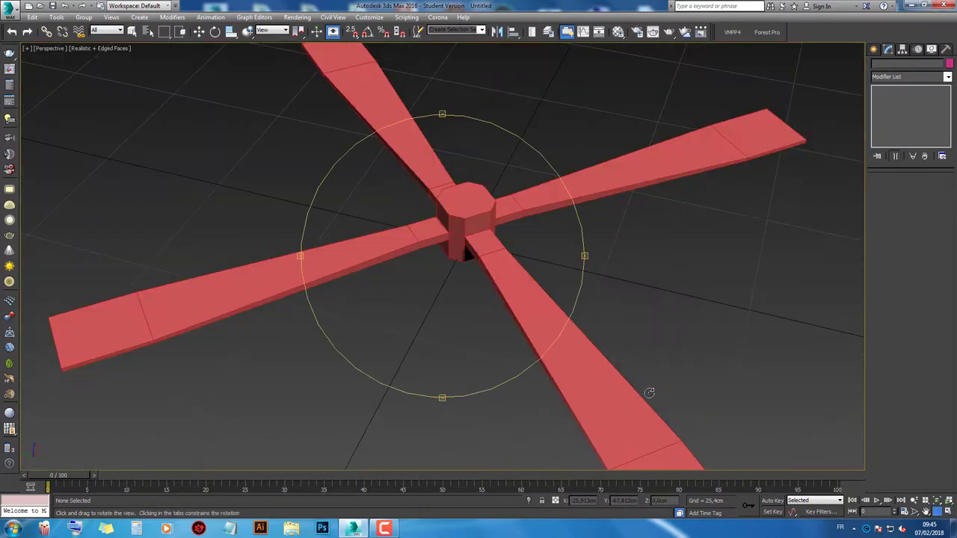
{"action": "mouse_move", "coordinate": [649, 393]}
{"action": "left_mouse_down"}
{"action": "mouse_move", "coordinate": [442, 229]}
{"action": "mouse_move", "coordinate": [454, 237]}
{"action": "mouse_move", "coordinate": [394, 171]}
{"action": "left_mouse_up"}
{"action": "scroll", "coordinate": [393, 171], "scroll_direction": "up", "scroll_amount": 5}
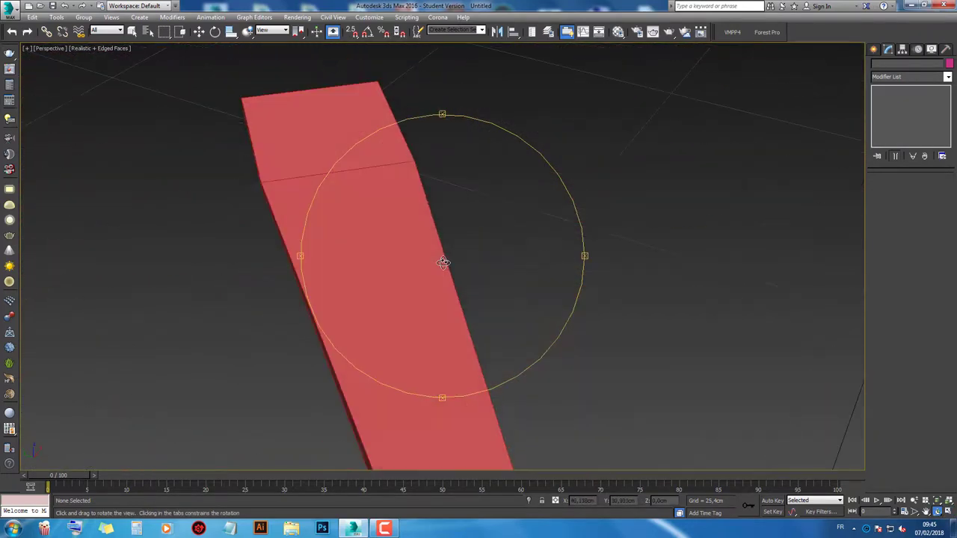
{"action": "scroll", "coordinate": [454, 261], "scroll_direction": "down", "scroll_amount": 8}
{"action": "left_click_drag", "start_coordinate": [455, 261], "coordinate": [444, 281]}
{"action": "scroll", "coordinate": [443, 281], "scroll_direction": "up", "scroll_amount": 5}
{"action": "right_click", "coordinate": [443, 280]}
Step: Select Box002 and pick the hub's top polygon at Polygon level
{"action": "left_click", "coordinate": [444, 280]}
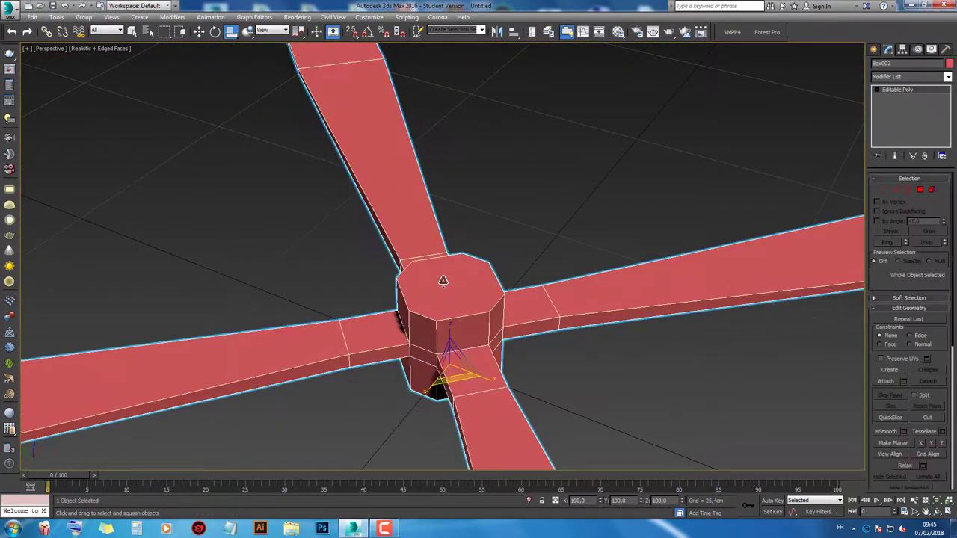
{"action": "left_click", "coordinate": [920, 190]}
{"action": "left_click", "coordinate": [458, 288]}
{"action": "scroll", "coordinate": [456, 295], "scroll_direction": "up", "scroll_amount": 3}
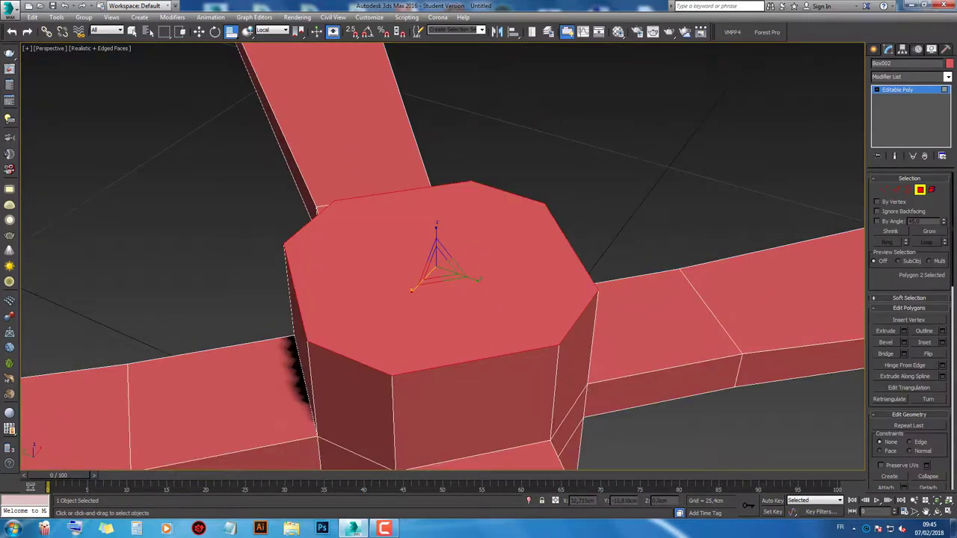
Step: Inset the hub's top face and extrude it downward into a shallow recess
{"action": "left_click", "coordinate": [943, 343]}
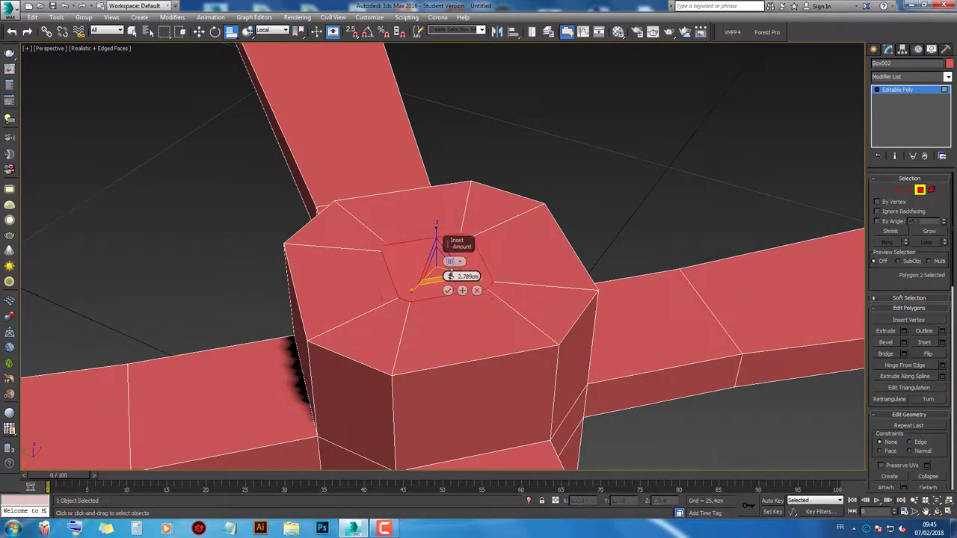
{"action": "left_click_drag", "start_coordinate": [450, 275], "coordinate": [449, 269]}
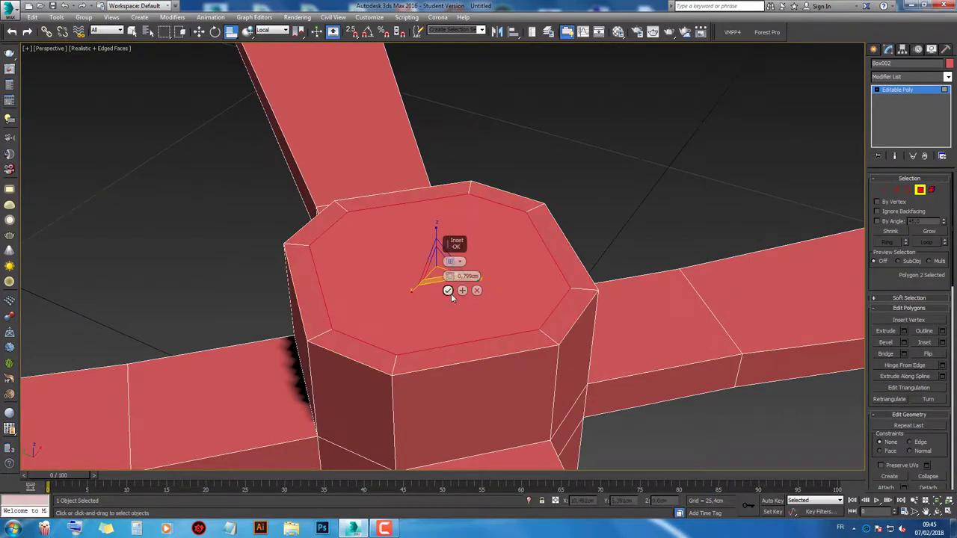
{"action": "left_click", "coordinate": [447, 290]}
{"action": "left_click", "coordinate": [905, 332]}
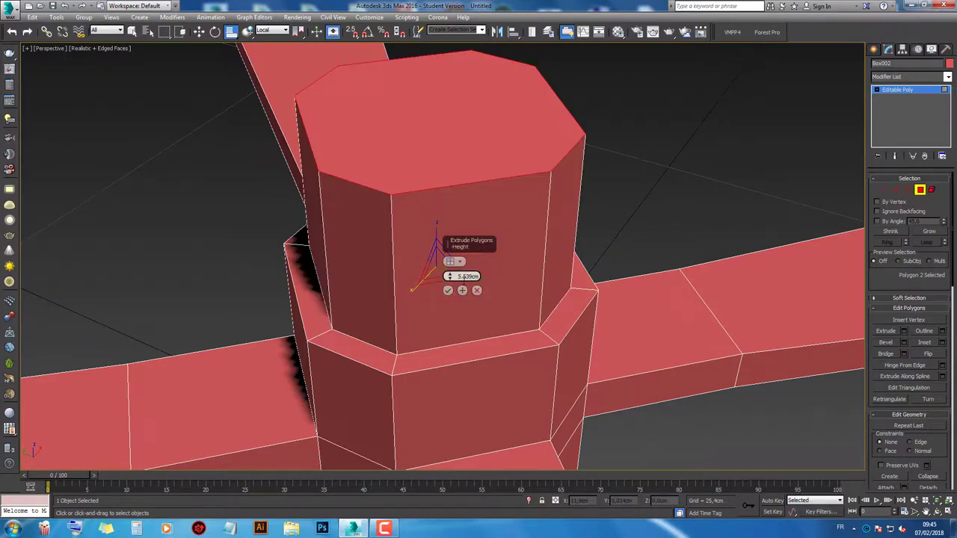
{"action": "mouse_move", "coordinate": [450, 276]}
{"action": "left_mouse_down"}
{"action": "mouse_move", "coordinate": [449, 295]}
{"action": "mouse_move", "coordinate": [449, 278]}
{"action": "left_mouse_up"}
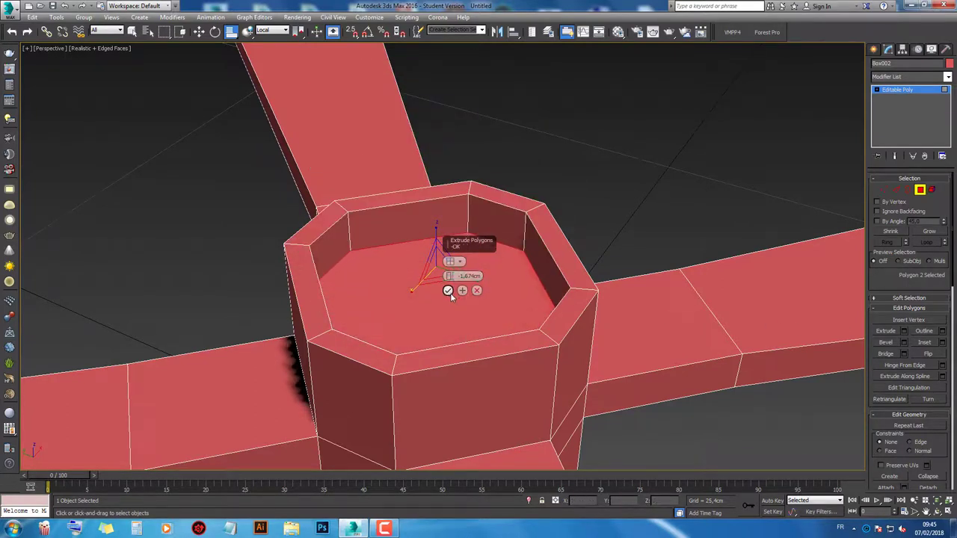
{"action": "left_click", "coordinate": [448, 290]}
Step: Inset and raise the inner face into a boss, then add a 0.564 cm stepped extrusion
{"action": "left_click", "coordinate": [942, 343]}
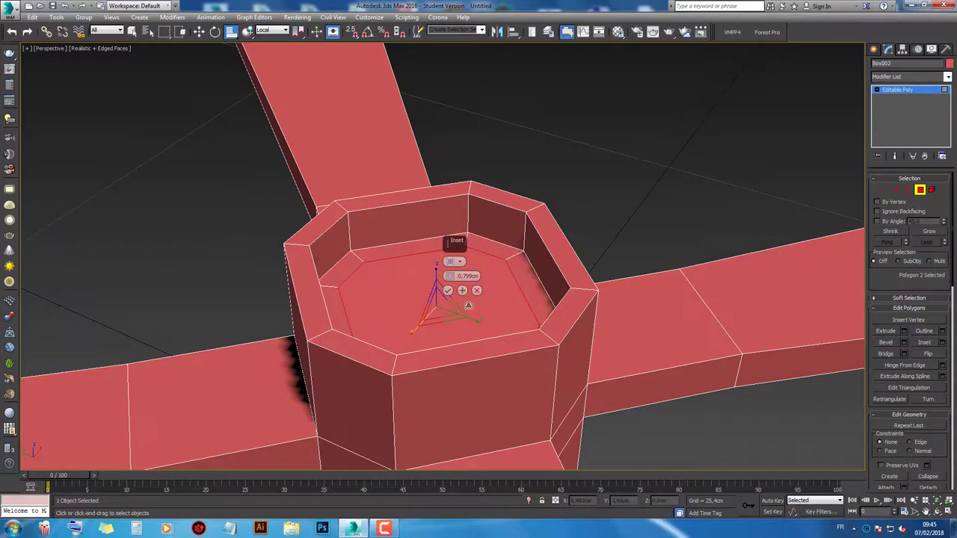
{"action": "left_click", "coordinate": [447, 290]}
{"action": "left_click", "coordinate": [905, 331]}
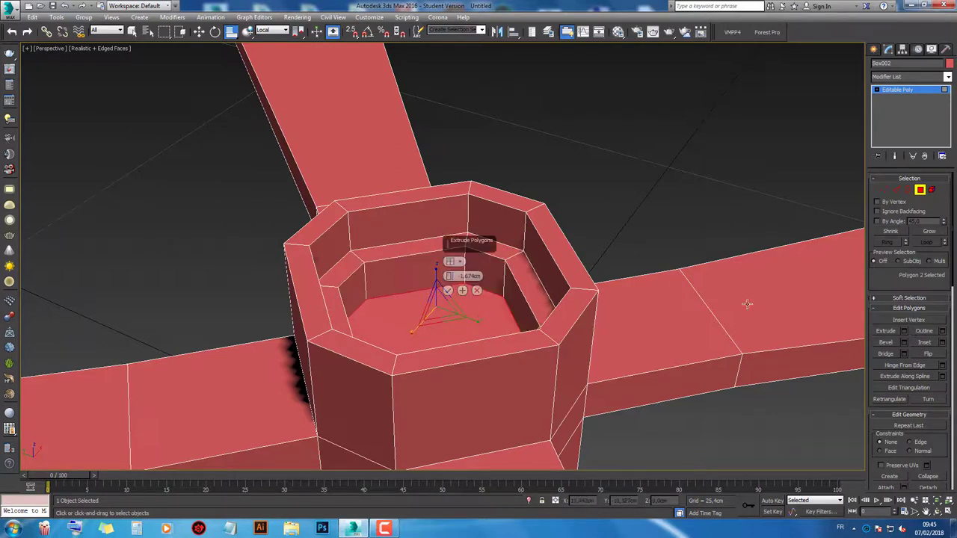
{"action": "left_click_drag", "start_coordinate": [449, 277], "coordinate": [451, 267]}
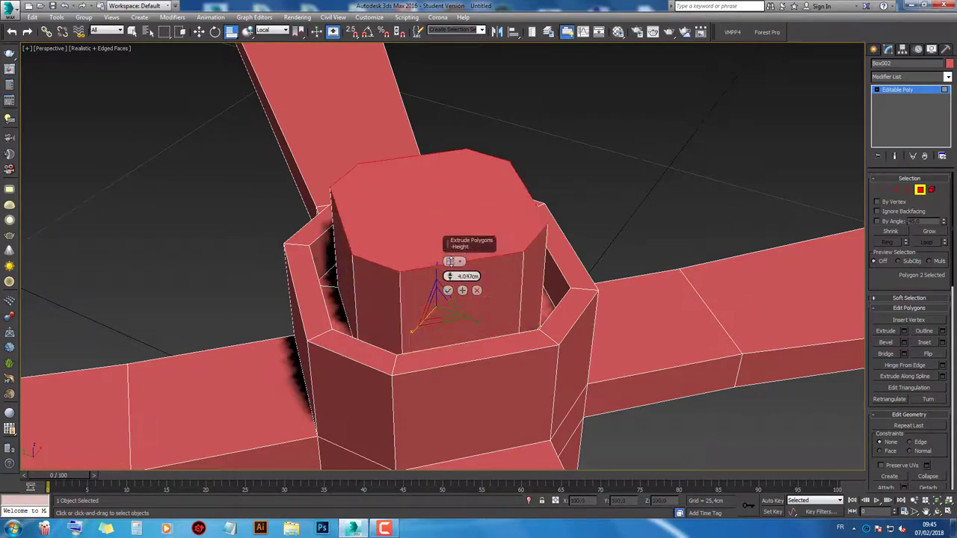
{"action": "left_click", "coordinate": [447, 290]}
{"action": "left_click", "coordinate": [944, 342]}
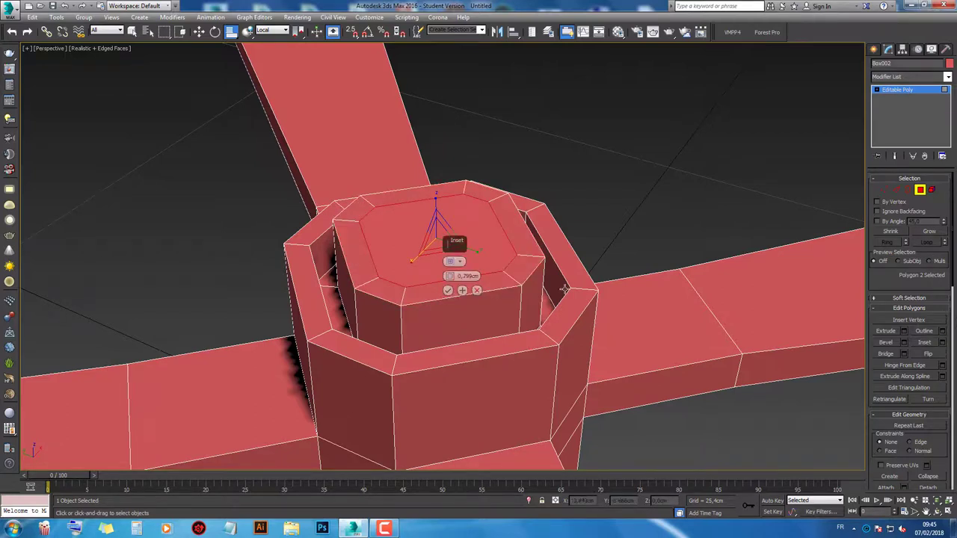
{"action": "left_click", "coordinate": [447, 290]}
{"action": "left_click", "coordinate": [903, 332]}
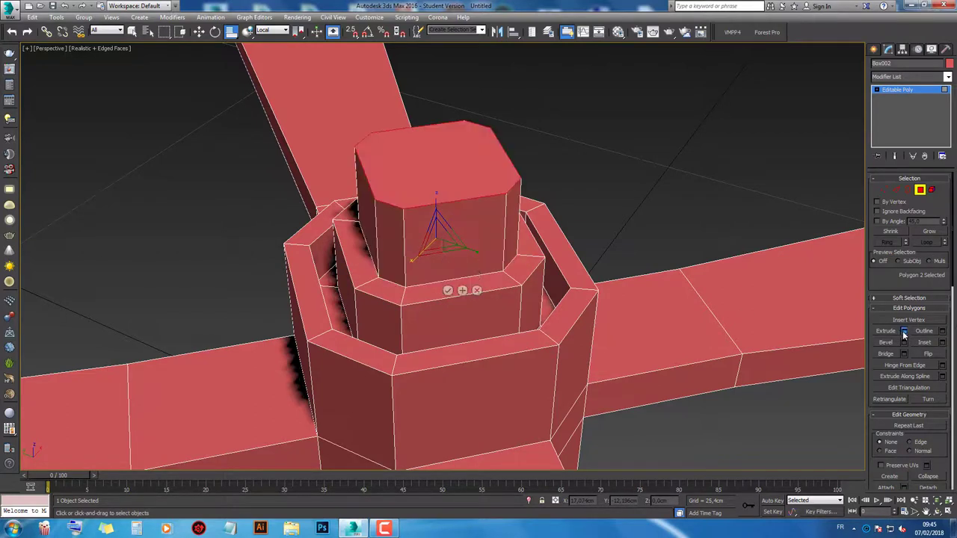
{"action": "left_click_drag", "start_coordinate": [448, 277], "coordinate": [447, 276]}
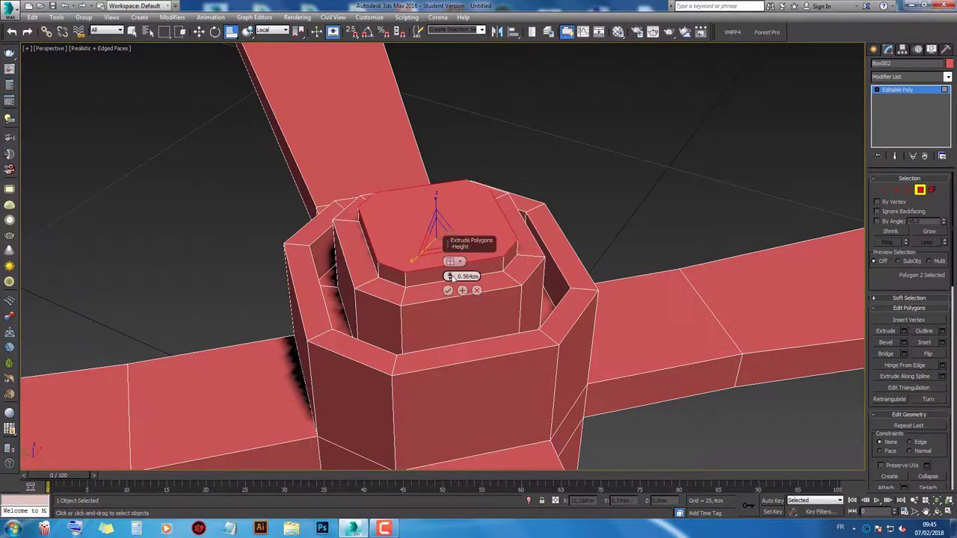
{"action": "left_click", "coordinate": [463, 291]}
Step: Extrude the ring of top-step side faces outward by Local Normal into a 0.813 cm flared lip
{"action": "left_click", "coordinate": [448, 291]}
{"action": "left_click", "coordinate": [454, 256]}
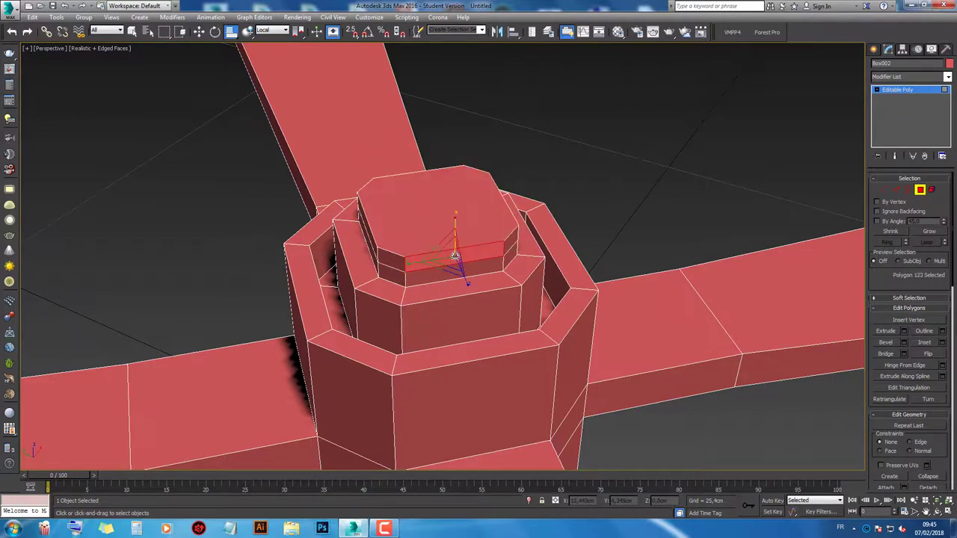
{"action": "left_click", "coordinate": [400, 265], "text": "shift"}
{"action": "left_click", "coordinate": [904, 332]}
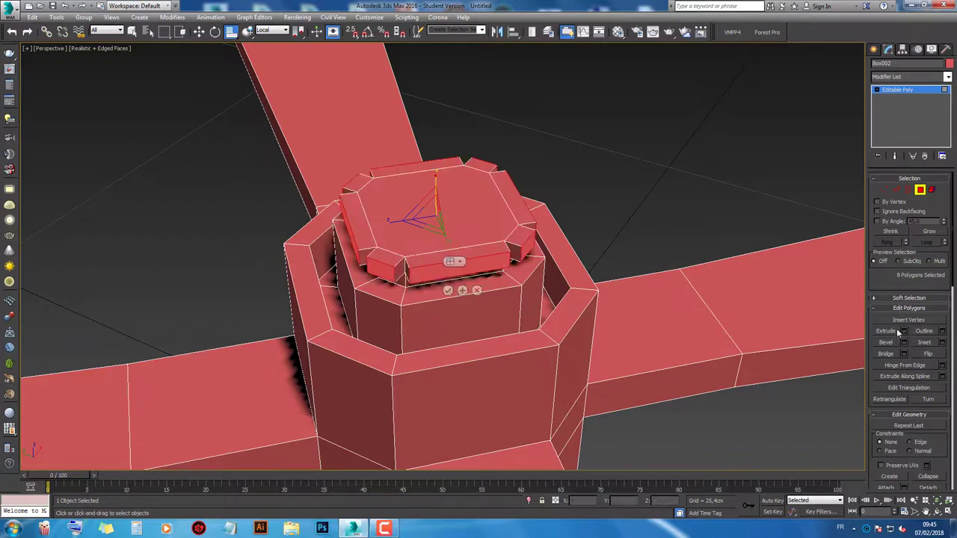
{"action": "left_click", "coordinate": [452, 263]}
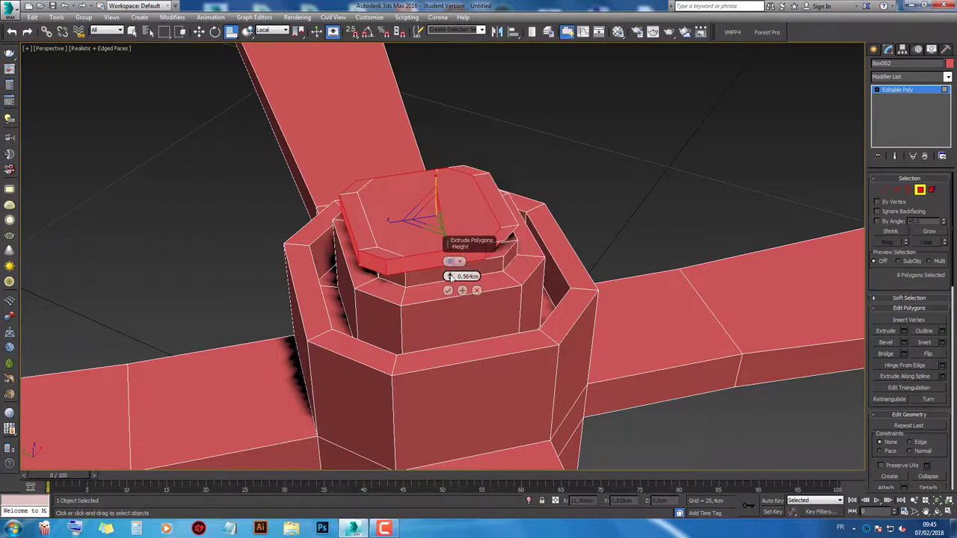
{"action": "left_click_drag", "start_coordinate": [448, 277], "coordinate": [450, 277]}
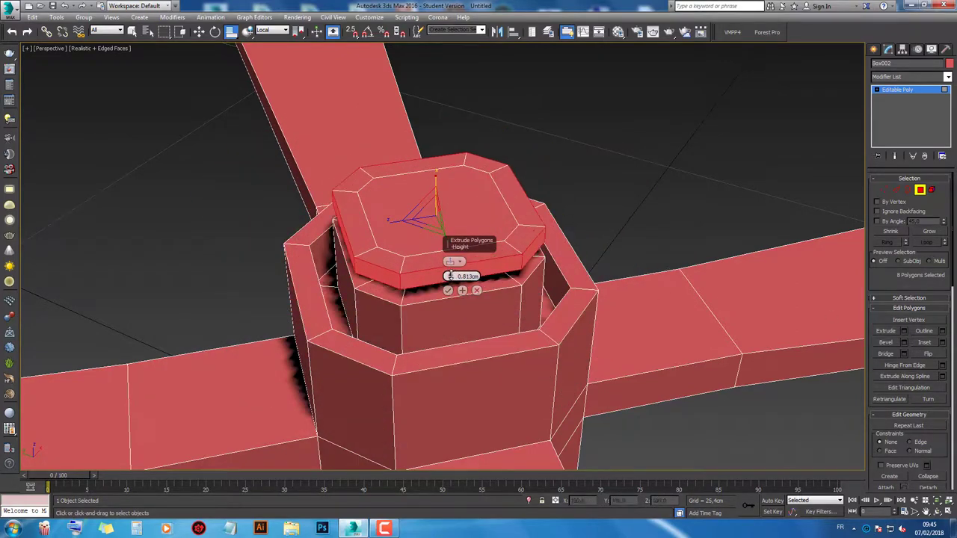
{"action": "left_click", "coordinate": [451, 262]}
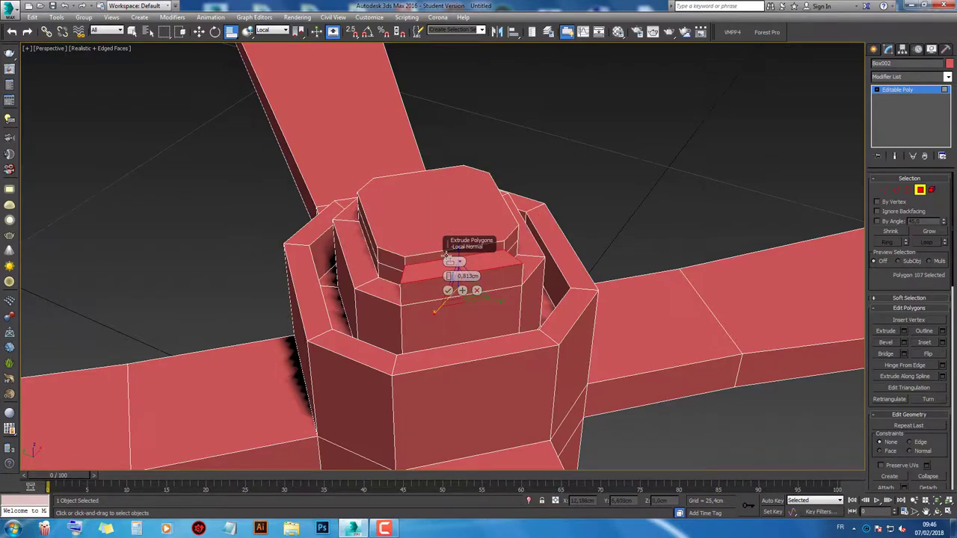
{"action": "left_click", "coordinate": [448, 290]}
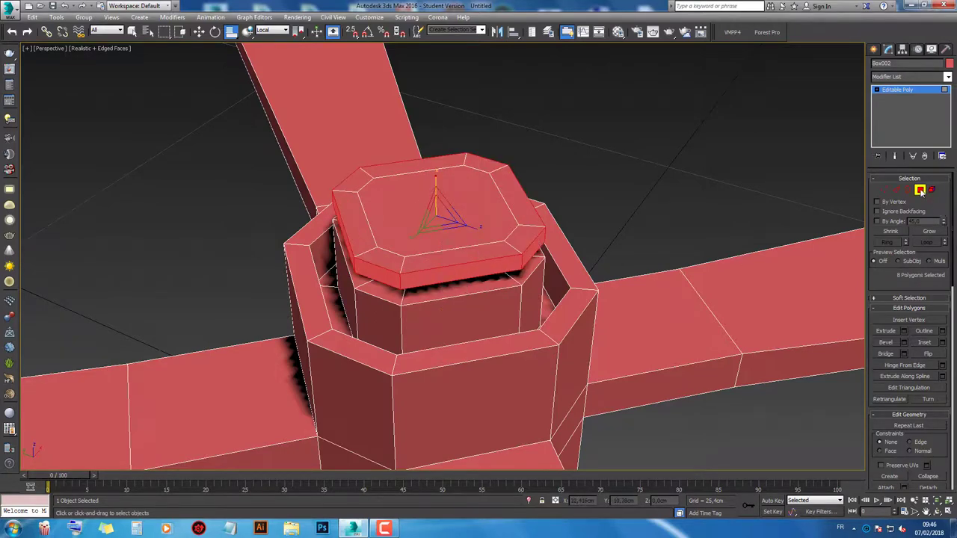
Step: Leave polygon editing, orbit to the hub's underside, and reselect the rotor in Polygon mode
{"action": "left_click", "coordinate": [922, 191]}
{"action": "key", "text": "z"}
{"action": "key", "text": "ctrl+d"}
{"action": "left_click", "coordinate": [931, 514]}
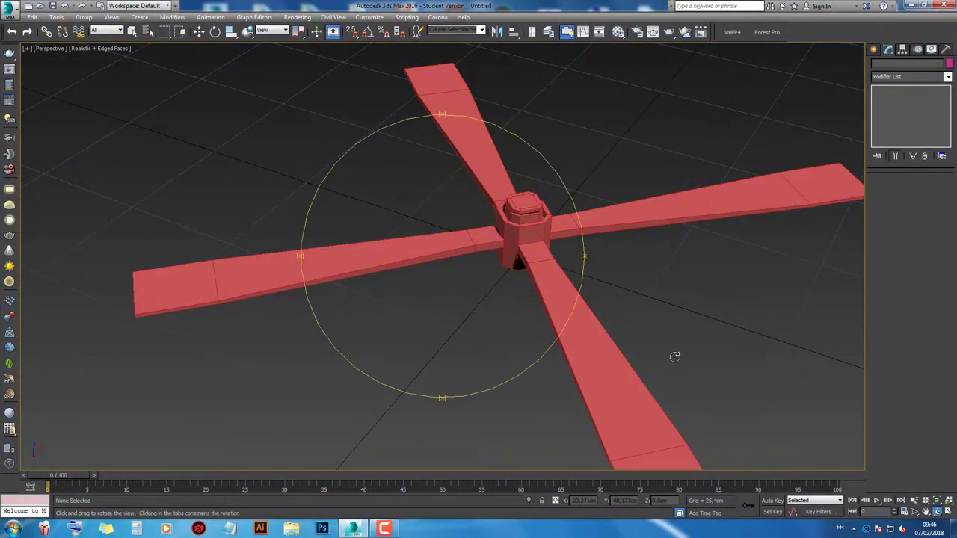
{"action": "mouse_move", "coordinate": [675, 357]}
{"action": "left_mouse_down"}
{"action": "mouse_move", "coordinate": [524, 257]}
{"action": "mouse_move", "coordinate": [479, 199]}
{"action": "mouse_move", "coordinate": [546, 354]}
{"action": "mouse_move", "coordinate": [412, 199]}
{"action": "left_mouse_up"}
{"action": "scroll", "coordinate": [493, 214], "scroll_direction": "up", "scroll_amount": 5}
{"action": "scroll", "coordinate": [496, 237], "scroll_direction": "up", "scroll_amount": 5}
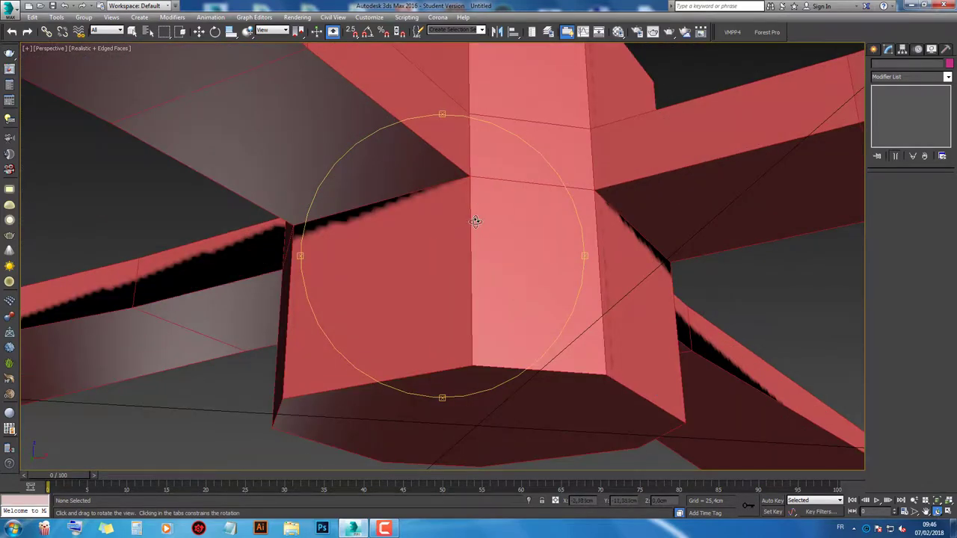
{"action": "left_click_drag", "start_coordinate": [475, 221], "coordinate": [473, 238]}
{"action": "scroll", "coordinate": [473, 239], "scroll_direction": "down", "scroll_amount": 5}
{"action": "key", "text": "r"}
{"action": "left_click", "coordinate": [470, 256]}
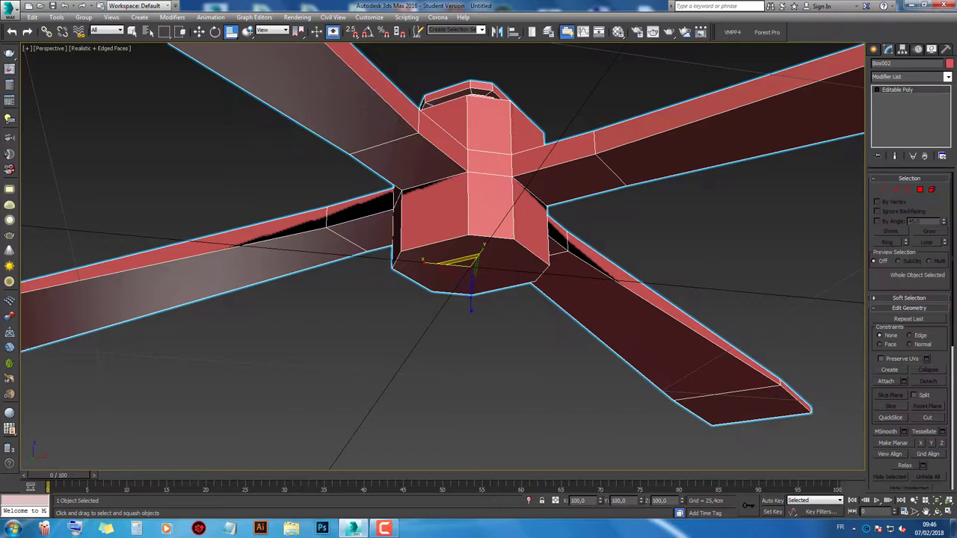
{"action": "left_click", "coordinate": [919, 191]}
Step: Inset the hub's bottom face and extrude it inward into a recess
{"action": "left_click", "coordinate": [485, 267]}
{"action": "left_click", "coordinate": [943, 343]}
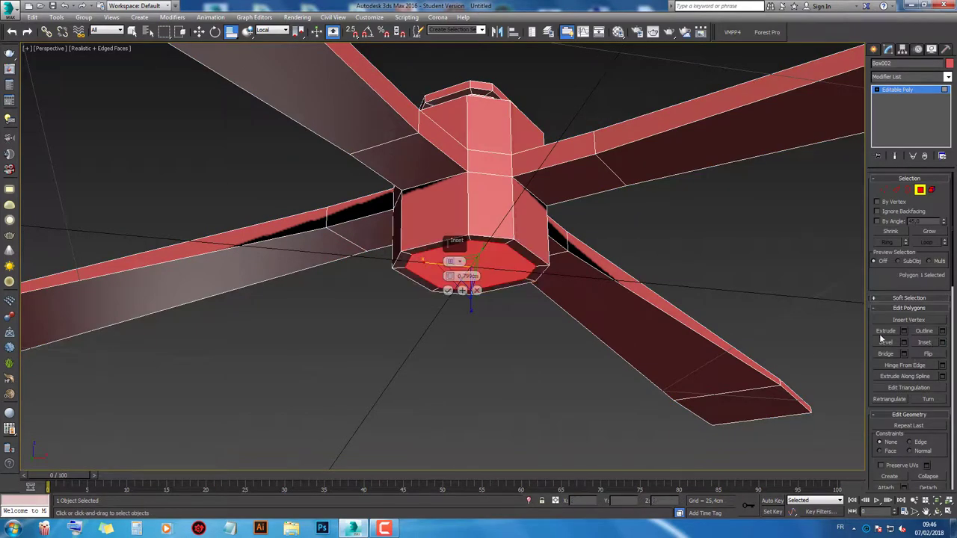
{"action": "left_click", "coordinate": [447, 290]}
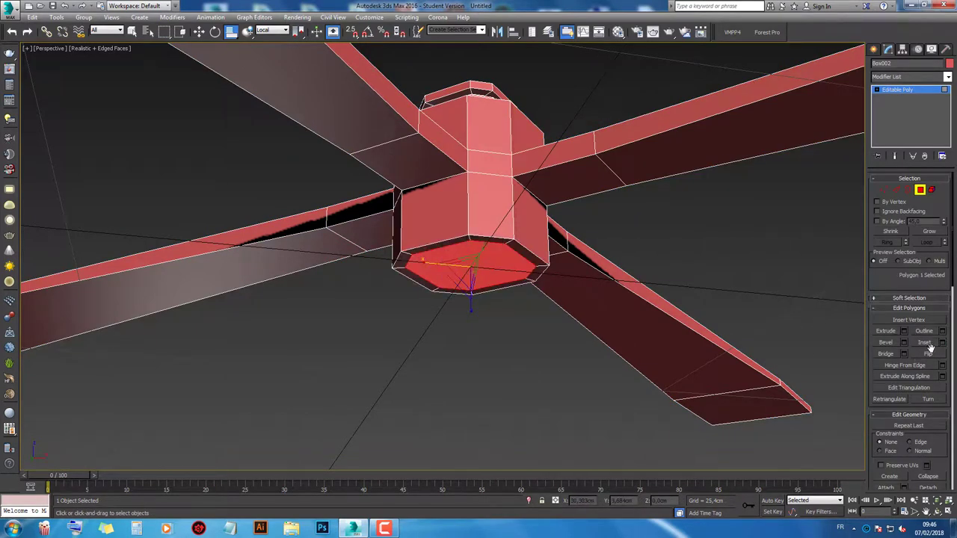
{"action": "left_click", "coordinate": [942, 343]}
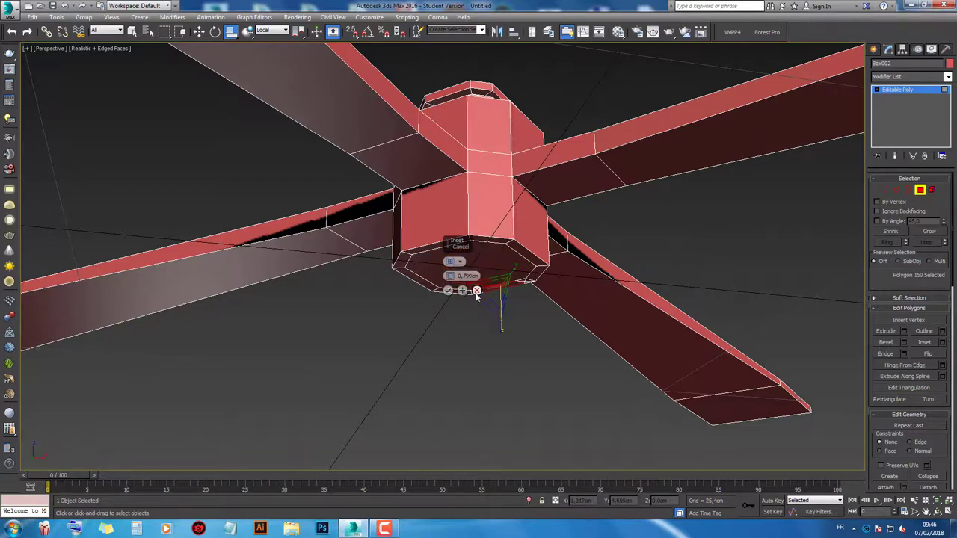
{"action": "left_click", "coordinate": [476, 292]}
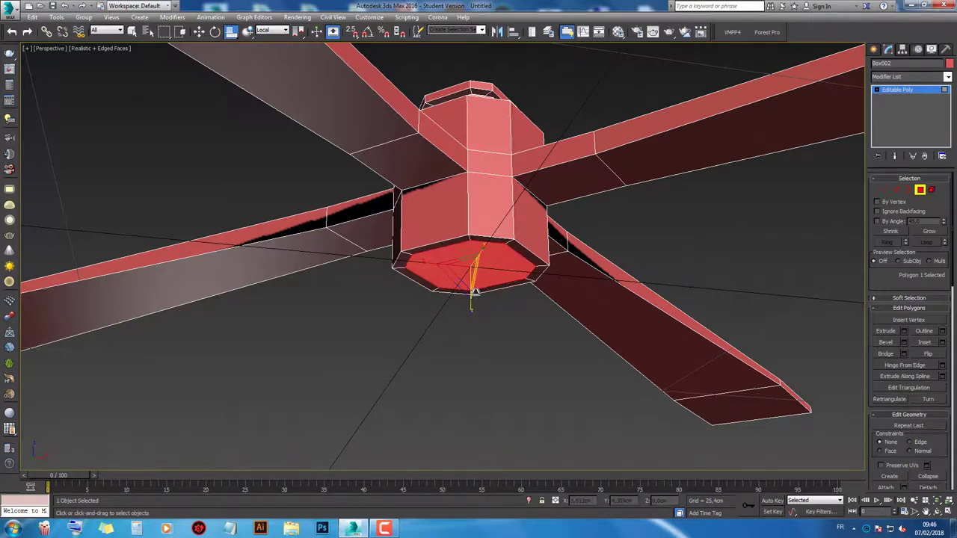
{"action": "left_click", "coordinate": [904, 332]}
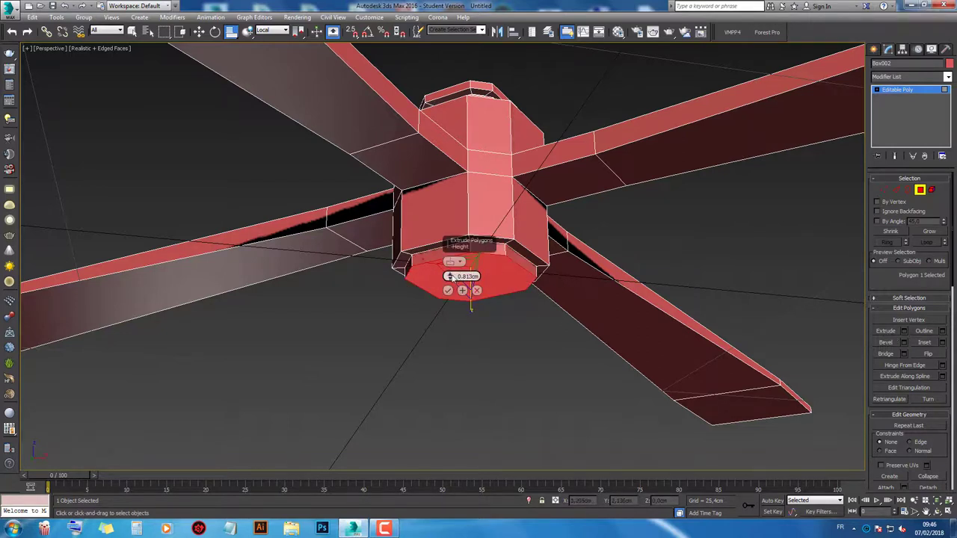
{"action": "left_click_drag", "start_coordinate": [449, 276], "coordinate": [453, 282]}
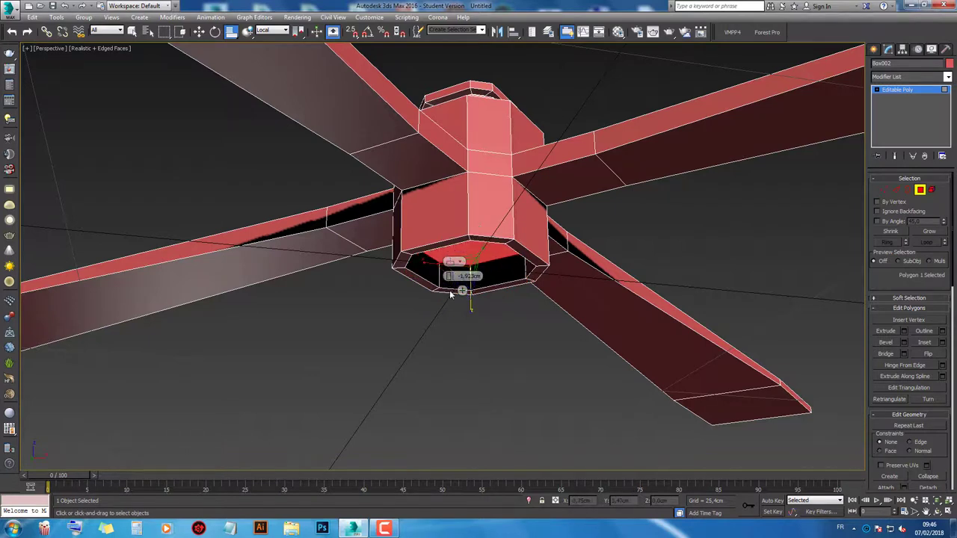
{"action": "left_click", "coordinate": [448, 291]}
Step: Inset the recessed face again and extrude it about 11 cm downward into a shaft
{"action": "left_click", "coordinate": [943, 343]}
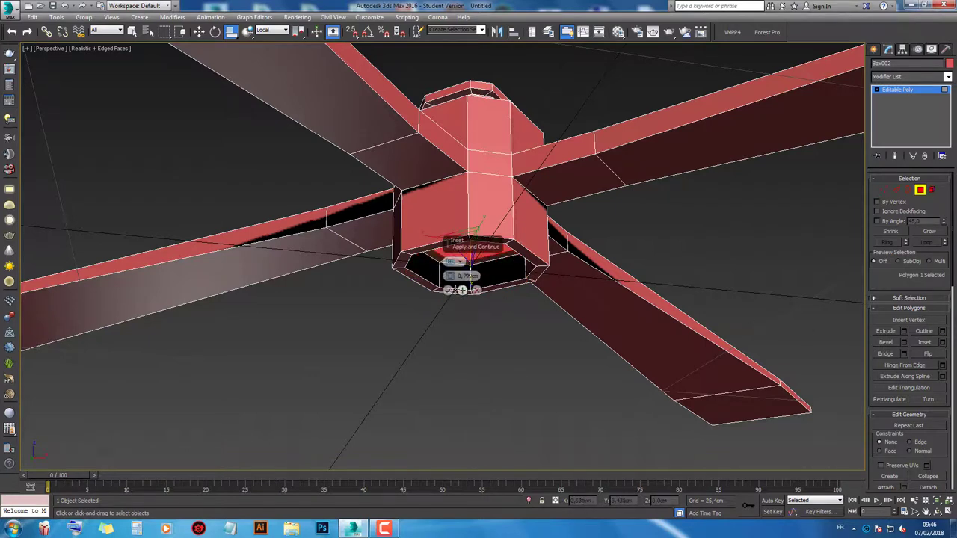
{"action": "left_click", "coordinate": [905, 331]}
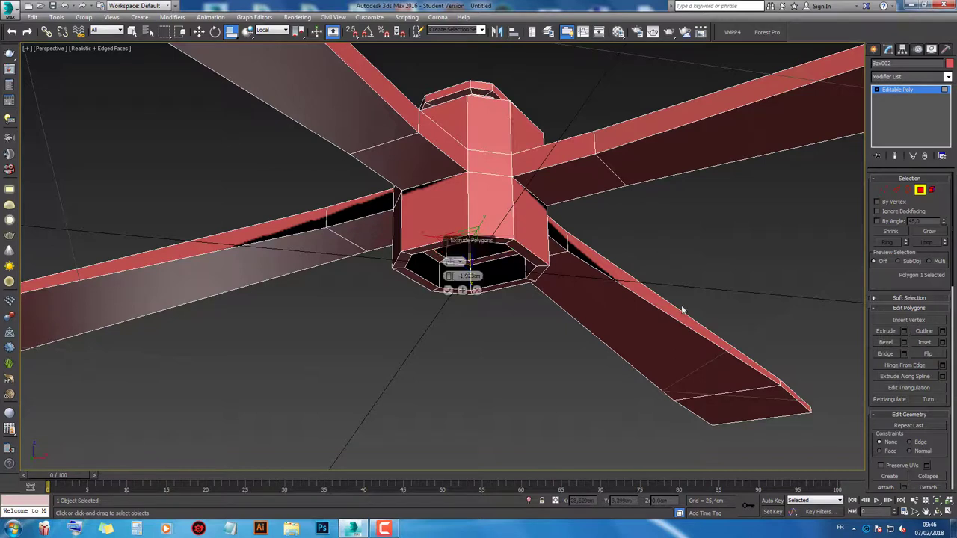
{"action": "mouse_move", "coordinate": [449, 276]}
{"action": "left_mouse_down"}
{"action": "mouse_move", "coordinate": [445, 325]}
{"action": "mouse_move", "coordinate": [451, 253]}
{"action": "left_mouse_up"}
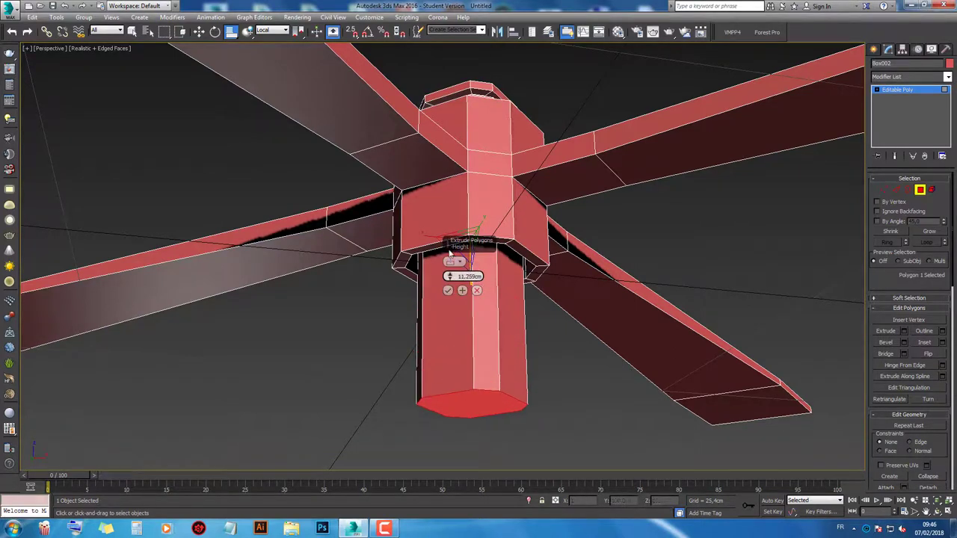
{"action": "left_click", "coordinate": [448, 290]}
{"action": "left_click", "coordinate": [570, 344]}
{"action": "middle_click_drag", "start_coordinate": [569, 345], "coordinate": [599, 415], "text": "alt"}
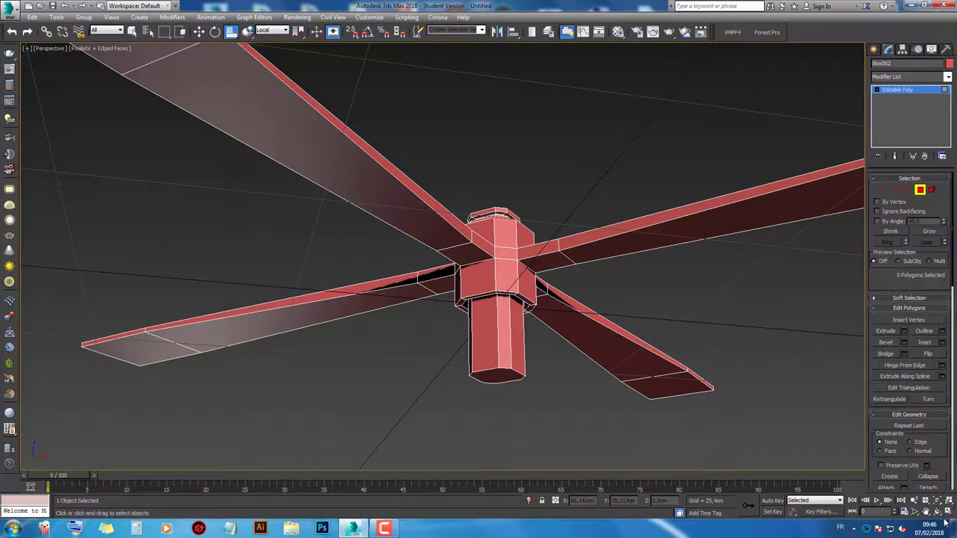
Step: Connect the lower shaft's vertical edges to add two horizontal edge loops
{"action": "key", "text": "ctrl+r"}
{"action": "mouse_move", "coordinate": [434, 280]}
{"action": "left_mouse_down"}
{"action": "mouse_move", "coordinate": [425, 330]}
{"action": "mouse_move", "coordinate": [479, 247]}
{"action": "left_mouse_up"}
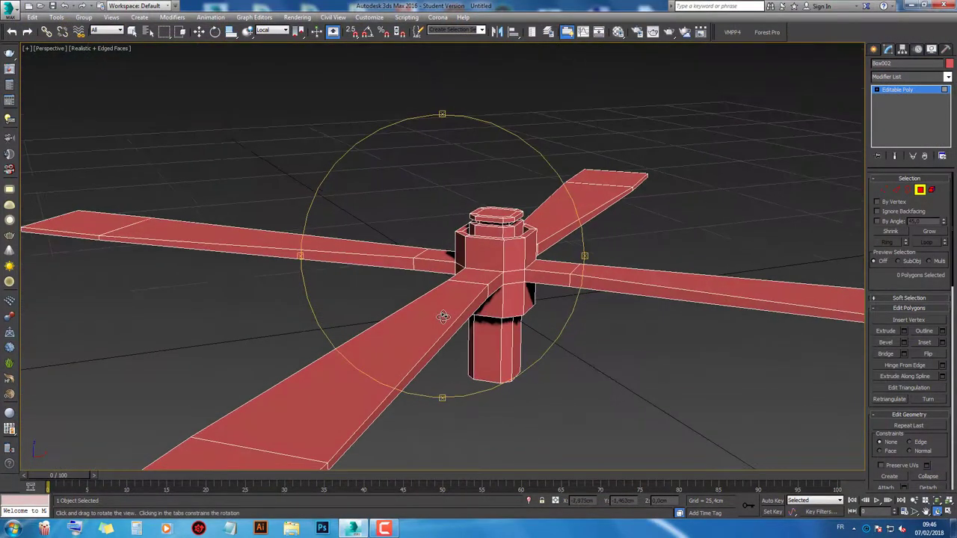
{"action": "key", "text": "2"}
{"action": "left_click_drag", "start_coordinate": [614, 325], "coordinate": [356, 353]}
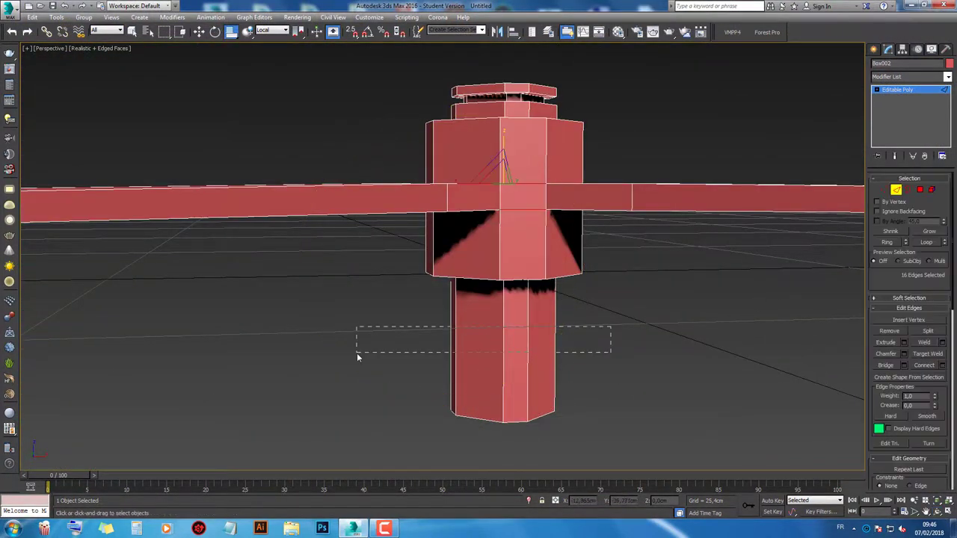
{"action": "right_click", "coordinate": [523, 323]}
{"action": "left_click", "coordinate": [438, 365]}
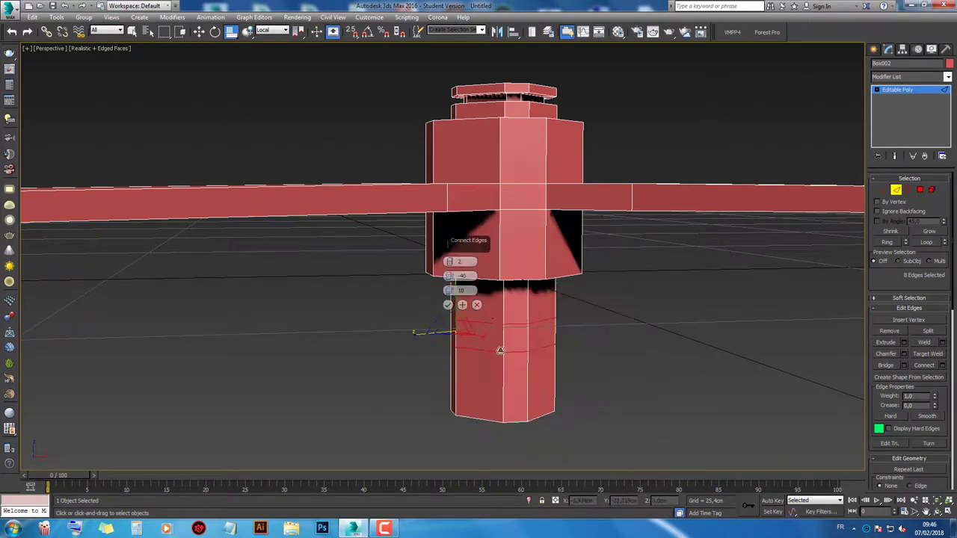
{"action": "left_click", "coordinate": [448, 305]}
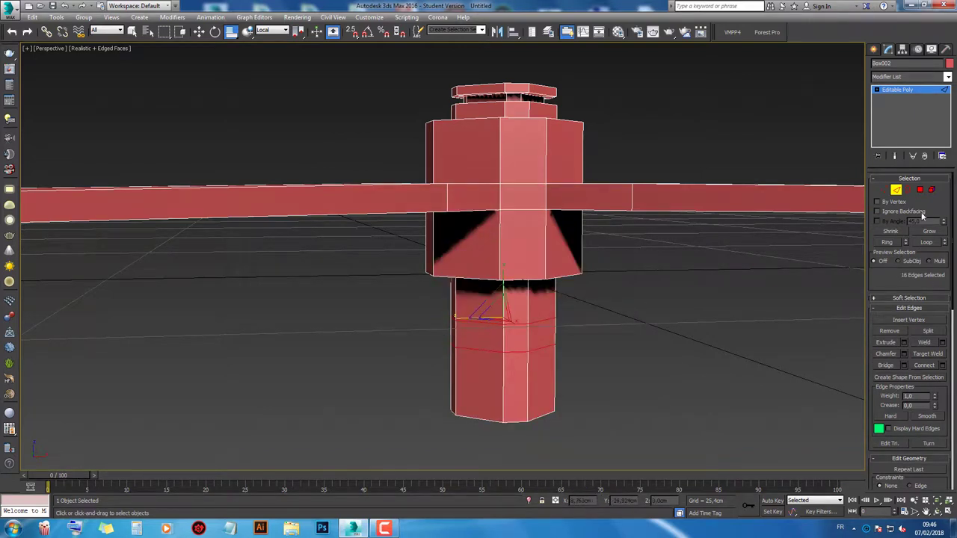
Step: Select the ring of faces at the shaft bottom and start a Bevel
{"action": "key", "text": "4"}
{"action": "left_click", "coordinate": [534, 348]}
{"action": "left_click", "coordinate": [513, 381], "text": "shift"}
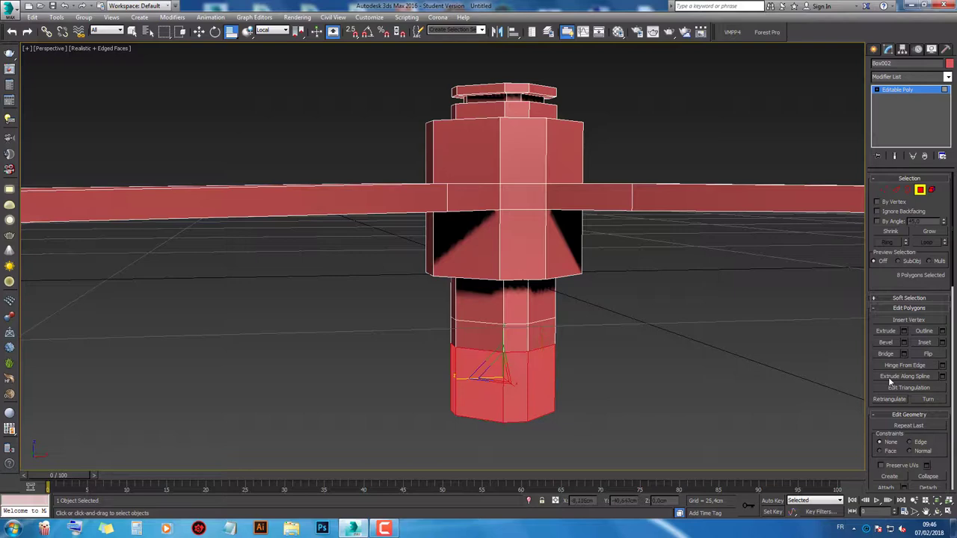
{"action": "left_click", "coordinate": [904, 343]}
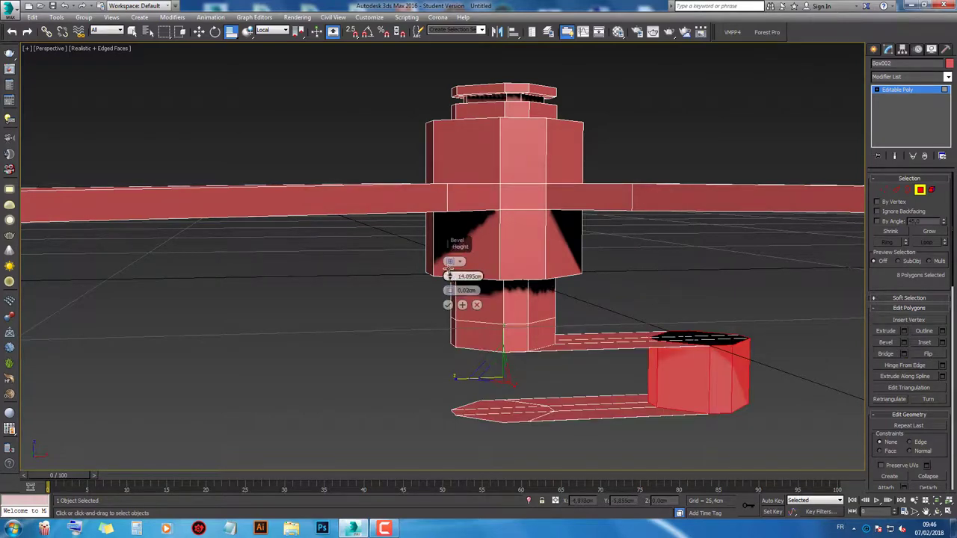
Step: Bevel the shaft's lowest side band with a negative outline to pinch it inward
{"action": "left_click_drag", "start_coordinate": [450, 291], "coordinate": [452, 303]}
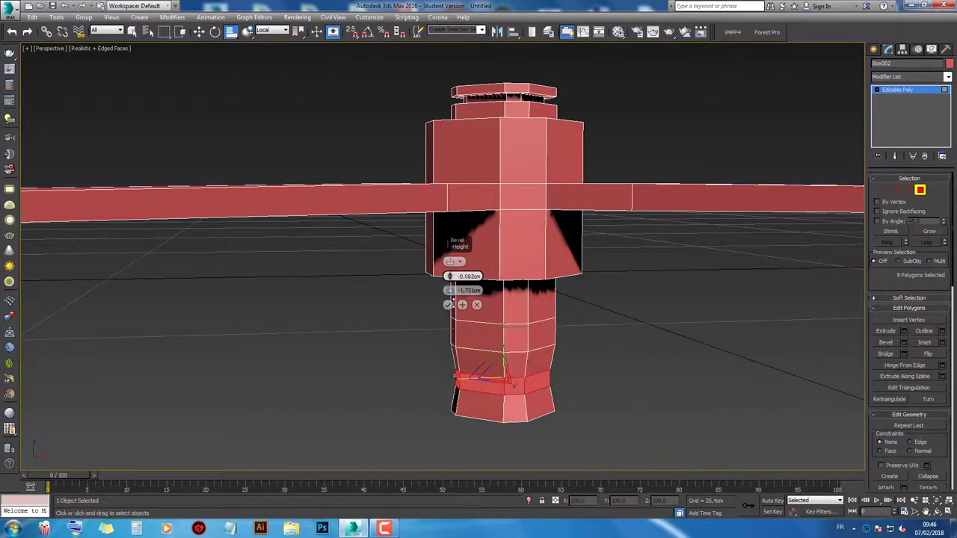
{"action": "left_click", "coordinate": [926, 512]}
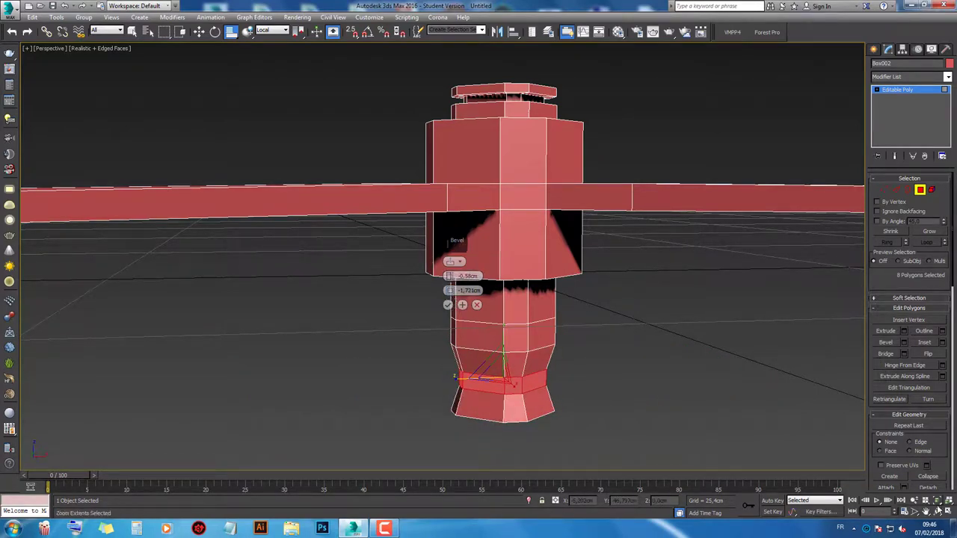
{"action": "left_click_drag", "start_coordinate": [447, 336], "coordinate": [443, 299]}
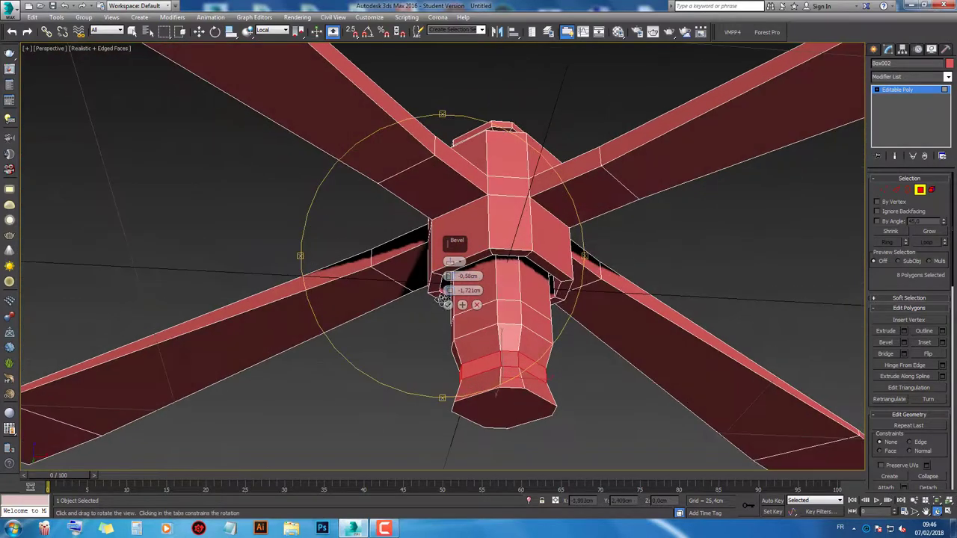
{"action": "right_click", "coordinate": [734, 306]}
{"action": "left_click", "coordinate": [525, 414]}
{"action": "left_click", "coordinate": [506, 359]}
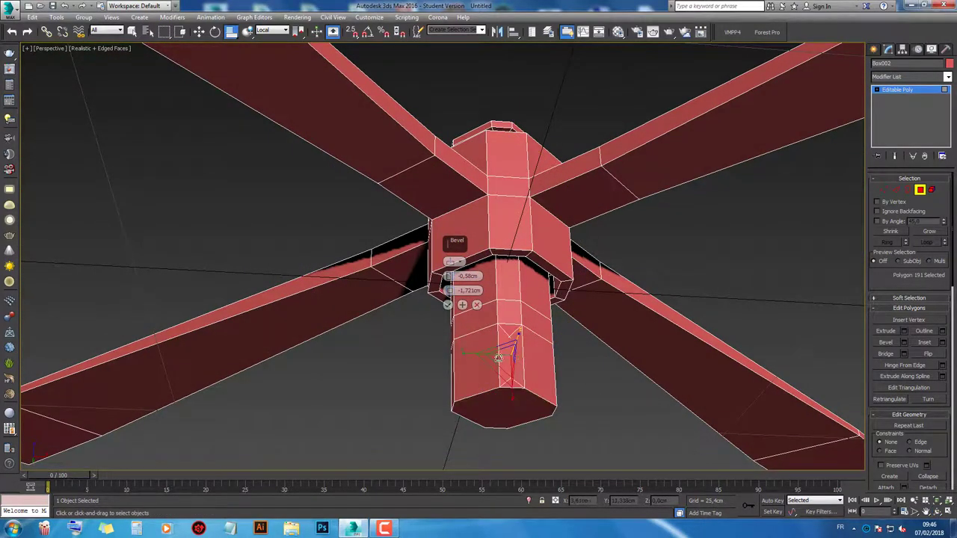
{"action": "left_click", "coordinate": [492, 359], "text": "shift"}
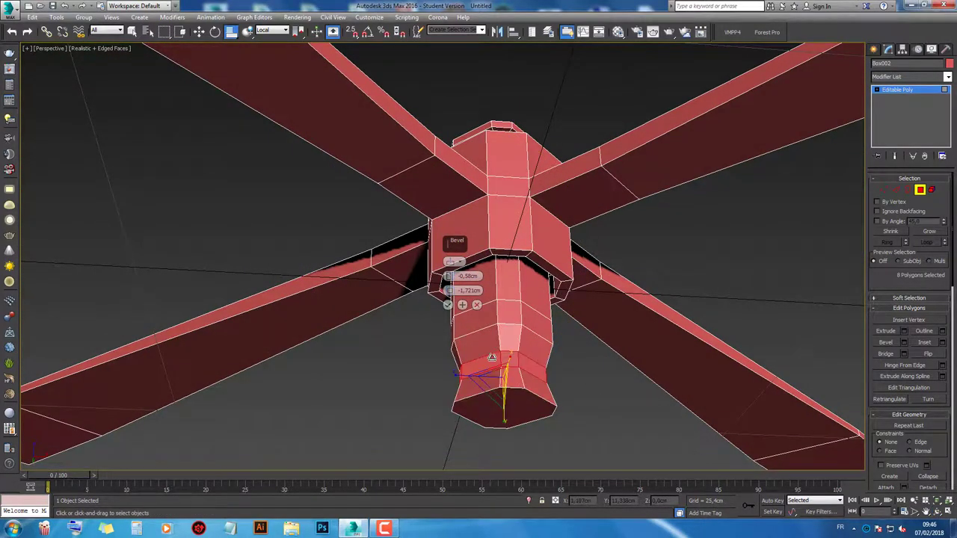
{"action": "left_click", "coordinate": [447, 305]}
Step: Bevel the shaft's bottom cap with adjusted height into a narrowing tip
{"action": "left_click", "coordinate": [543, 411]}
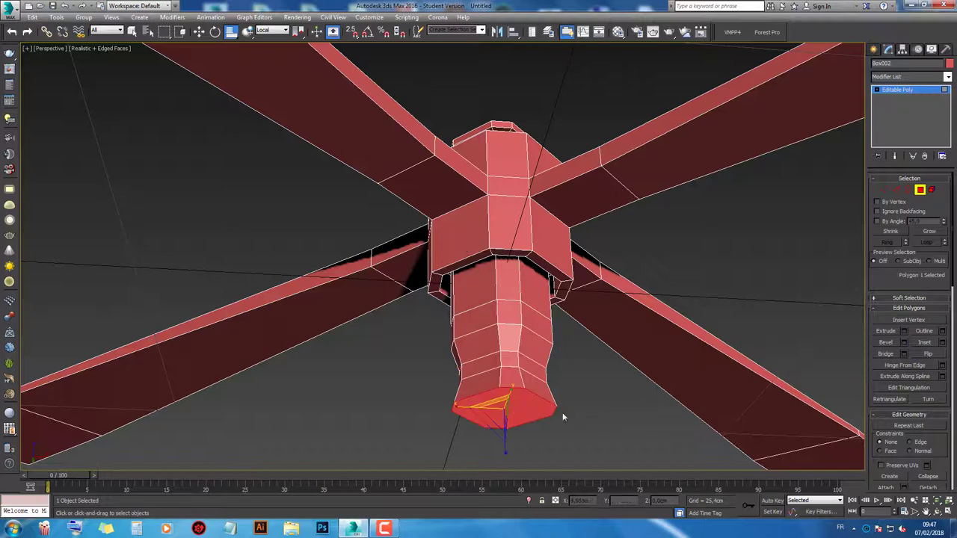
{"action": "left_click", "coordinate": [906, 341]}
{"action": "left_click_drag", "start_coordinate": [450, 291], "coordinate": [448, 276]}
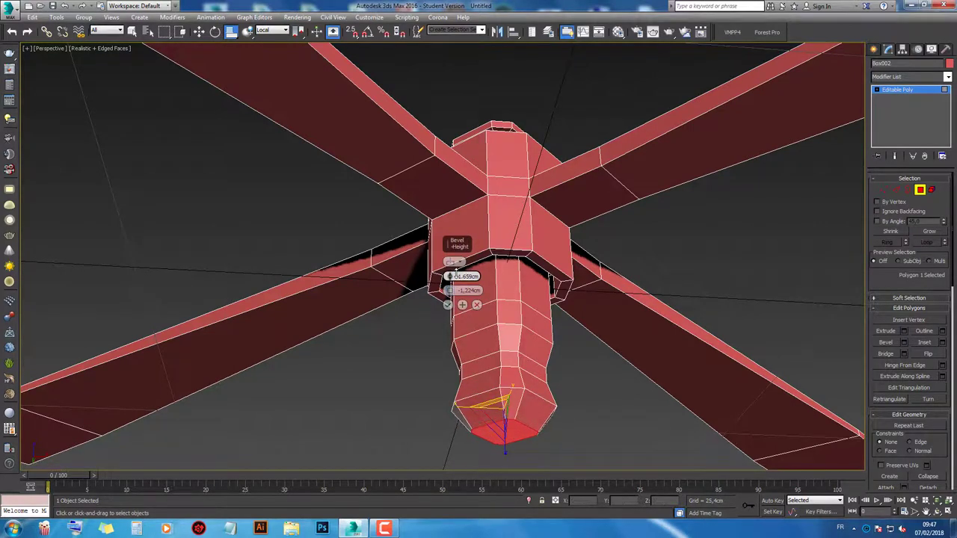
{"action": "left_click", "coordinate": [447, 304]}
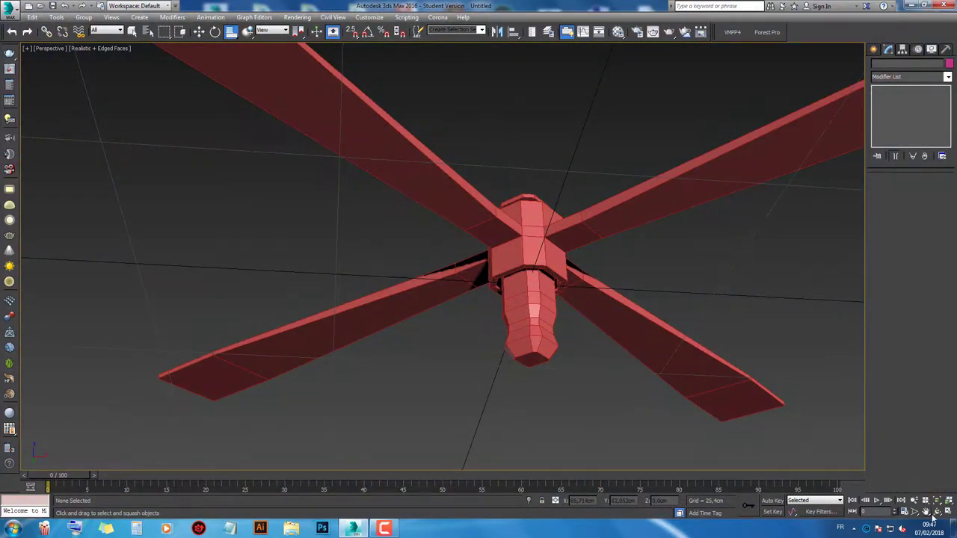
Step: View the rotor from above, select it, and switch to Edge sub-object mode
{"action": "left_click", "coordinate": [932, 516]}
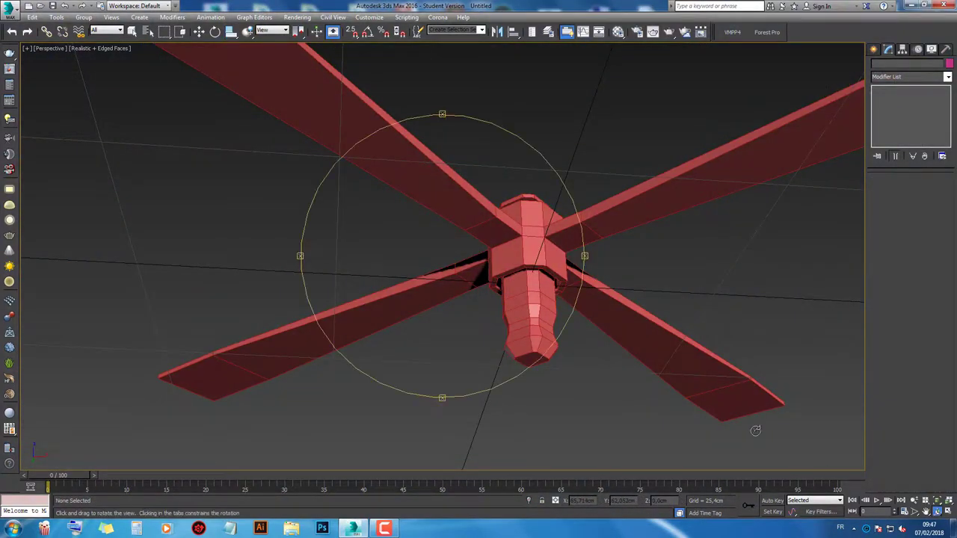
{"action": "left_click_drag", "start_coordinate": [436, 309], "coordinate": [476, 315]}
{"action": "left_click", "coordinate": [477, 315]}
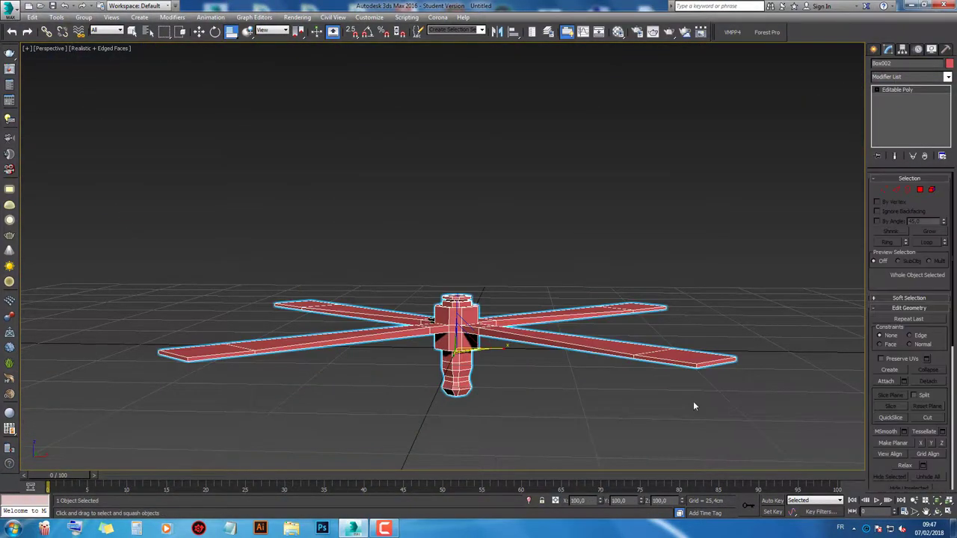
{"action": "mouse_move", "coordinate": [695, 402]}
{"action": "left_mouse_down"}
{"action": "mouse_move", "coordinate": [470, 252]}
{"action": "mouse_move", "coordinate": [449, 301]}
{"action": "mouse_move", "coordinate": [509, 284]}
{"action": "left_mouse_up"}
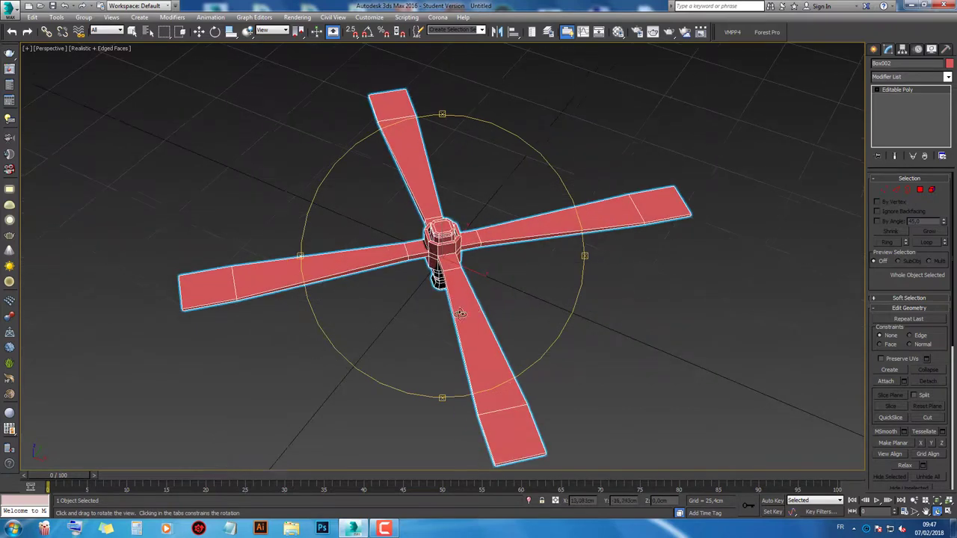
{"action": "key", "text": "Escape"}
{"action": "left_click", "coordinate": [509, 304]}
{"action": "left_click", "coordinate": [509, 374]}
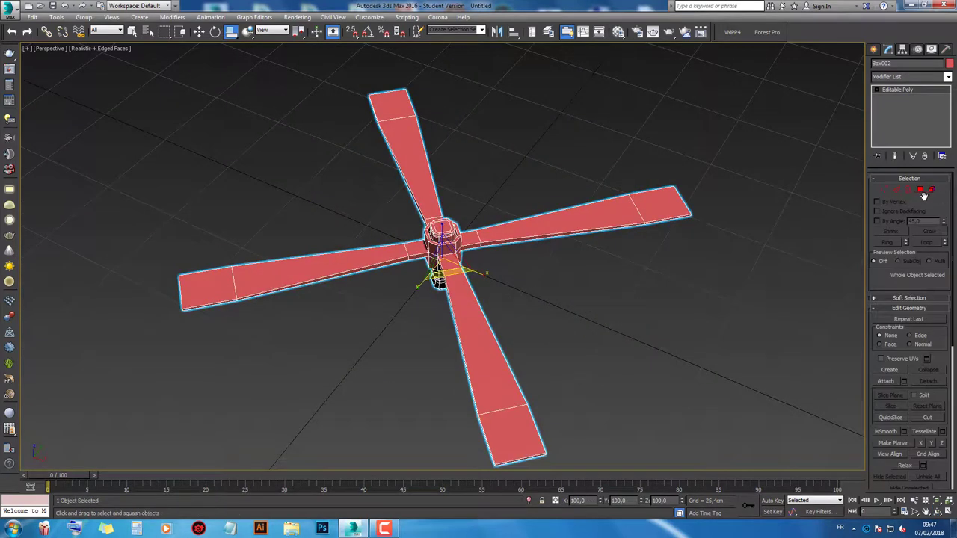
{"action": "left_click", "coordinate": [897, 189]}
Step: Connect the ring of blade edges with slide 0 and pinch 26 to add new edges
{"action": "left_click", "coordinate": [521, 458]}
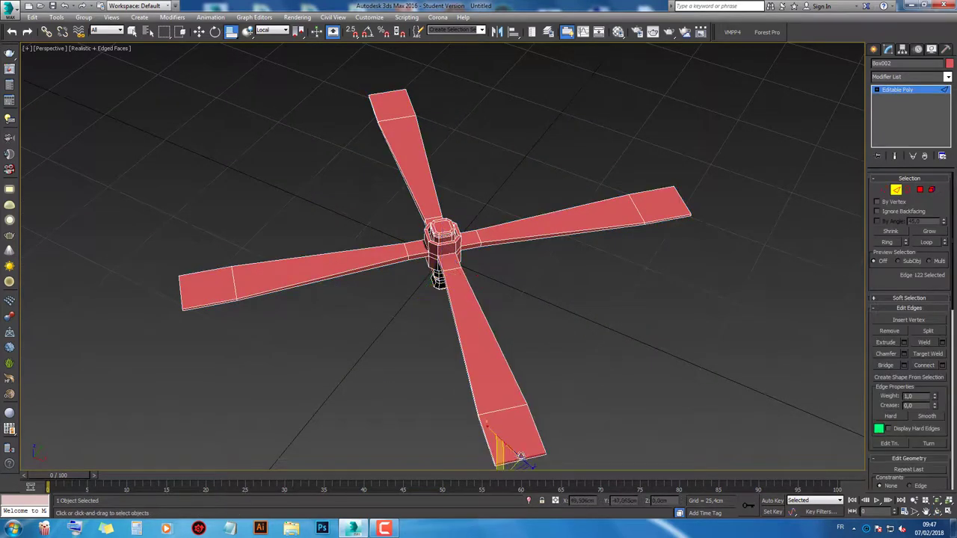
{"action": "left_click", "coordinate": [523, 418]}
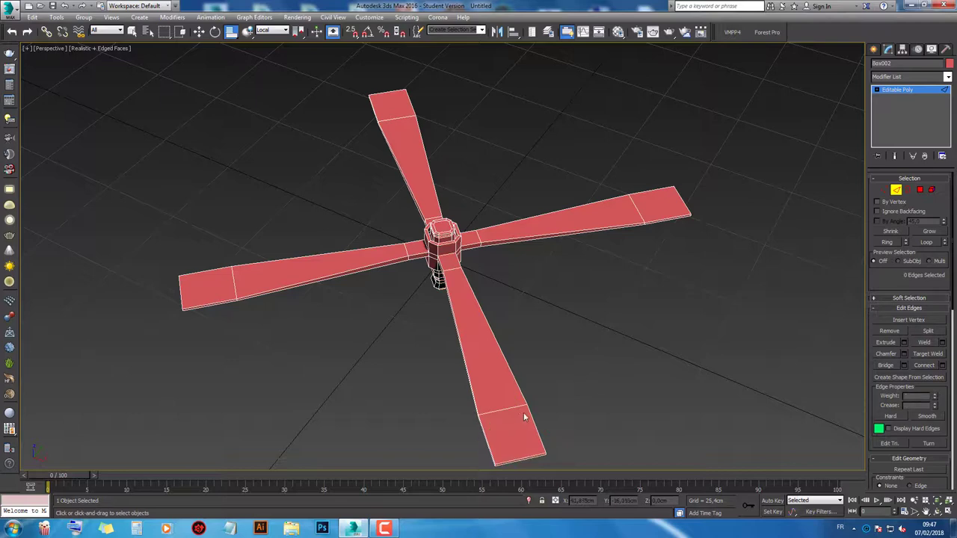
{"action": "double_click", "coordinate": [522, 458]}
{"action": "right_click", "coordinate": [492, 351]}
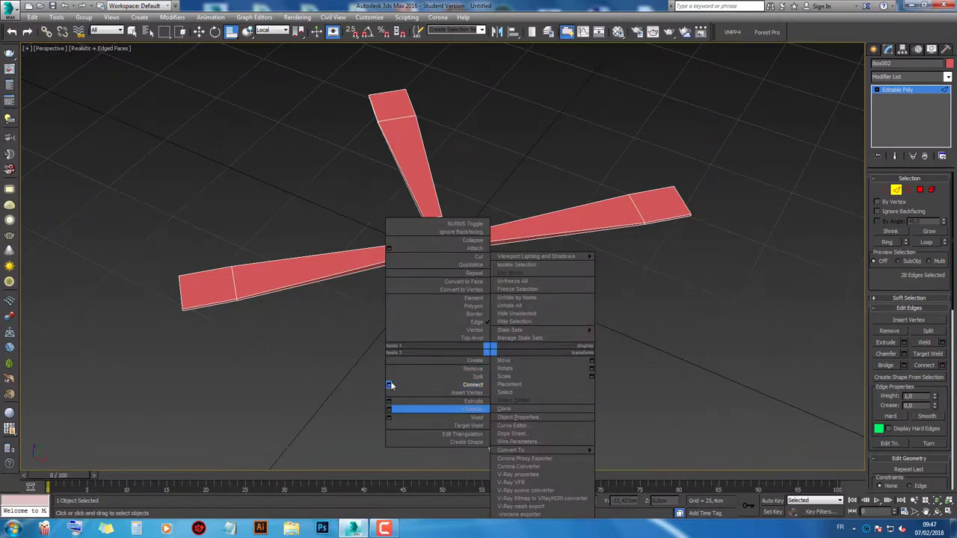
{"action": "left_click", "coordinate": [390, 385]}
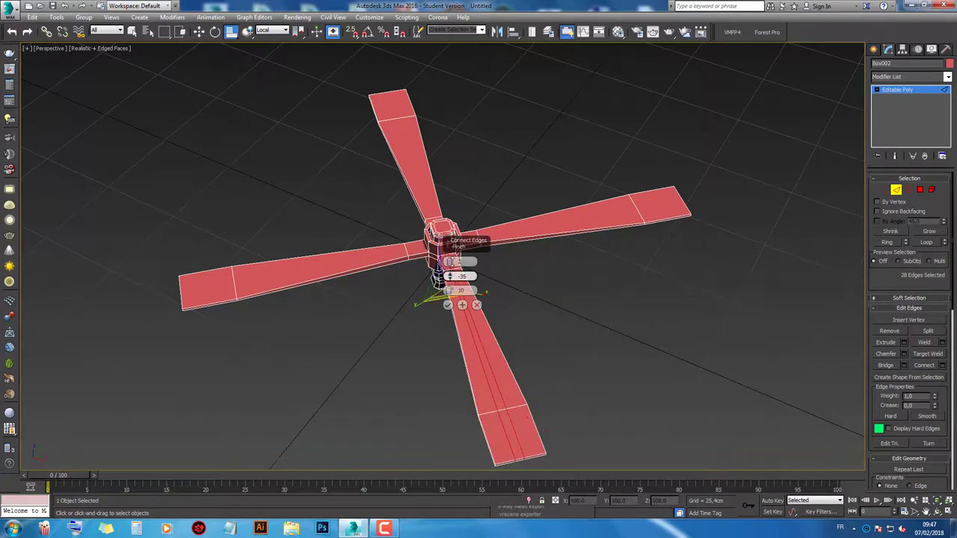
{"action": "mouse_move", "coordinate": [450, 277]}
{"action": "left_mouse_down"}
{"action": "mouse_move", "coordinate": [448, 75]}
{"action": "mouse_move", "coordinate": [476, 132]}
{"action": "mouse_move", "coordinate": [472, 275]}
{"action": "left_mouse_up"}
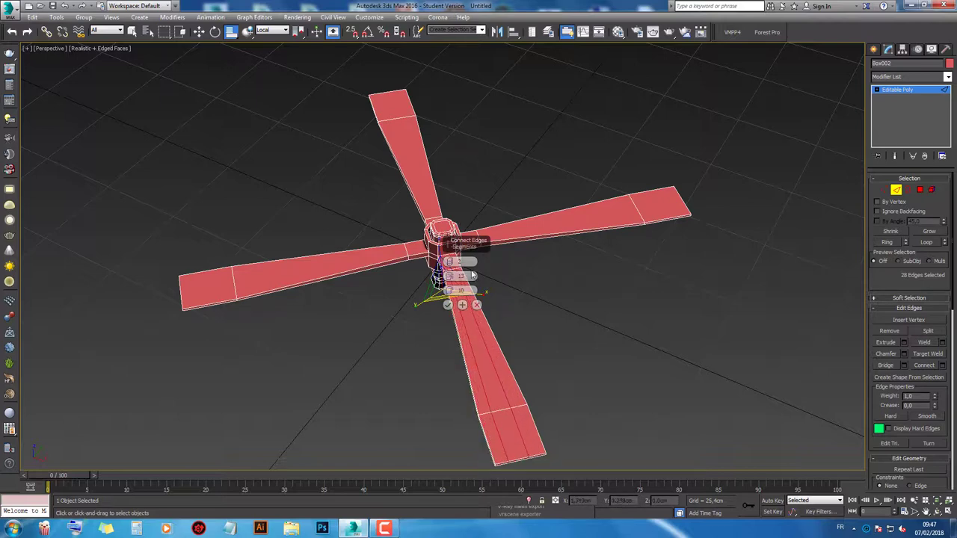
{"action": "left_click", "coordinate": [461, 290]}
{"action": "type", "text": "0"}
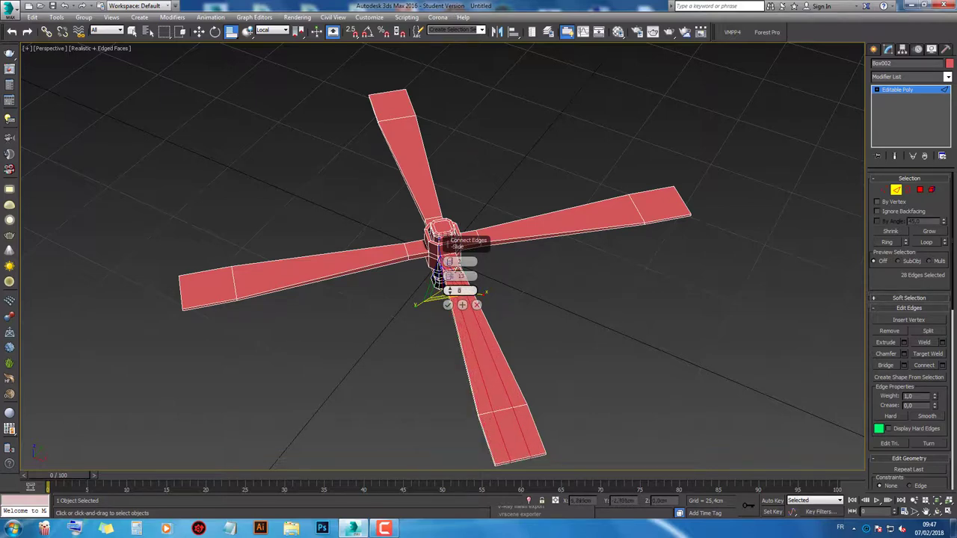
{"action": "left_click", "coordinate": [461, 277]}
{"action": "type", "text": "26"}
{"action": "key", "text": "Return"}
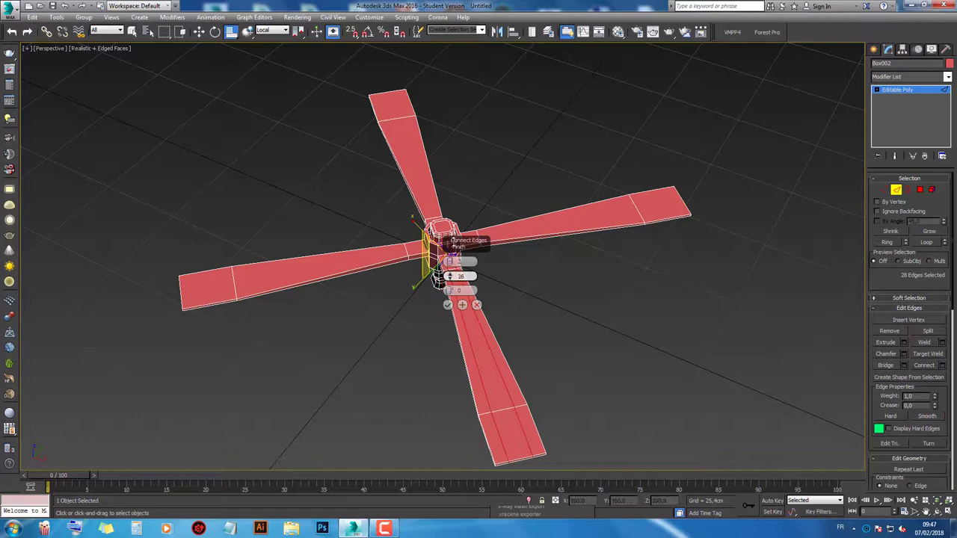
{"action": "left_click_drag", "start_coordinate": [449, 276], "coordinate": [451, 127]}
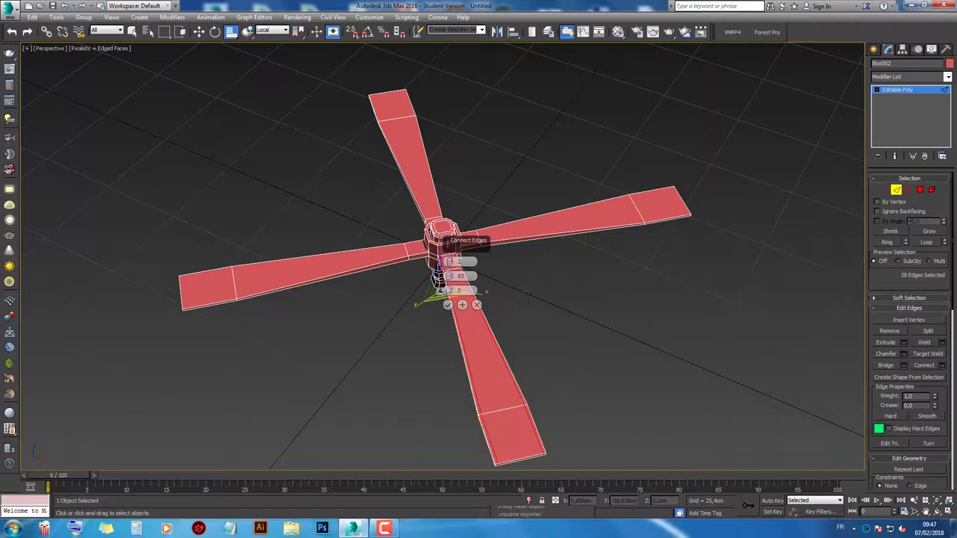
{"action": "left_click", "coordinate": [448, 306]}
Step: Connect the left blade's edge ring to add a loop near the hub
{"action": "left_click", "coordinate": [236, 288]}
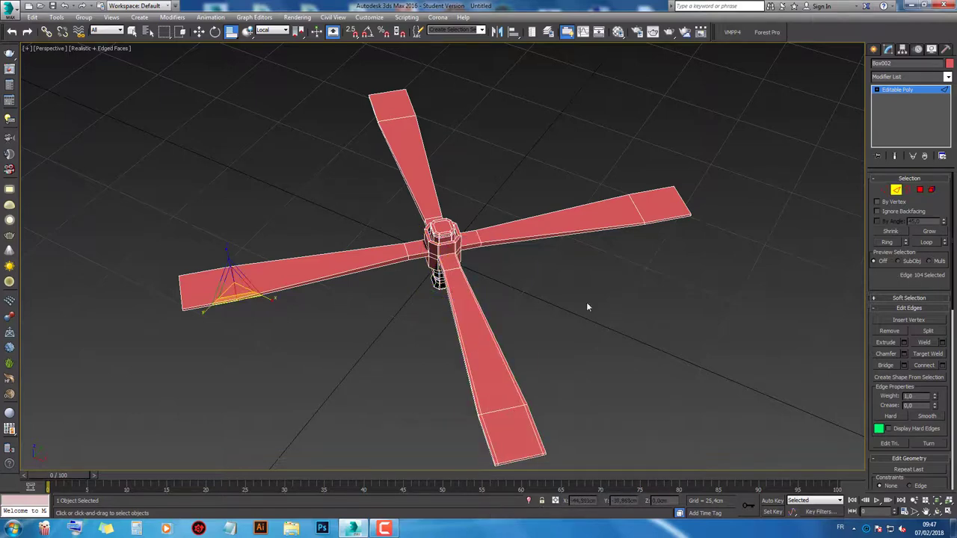
{"action": "left_click", "coordinate": [887, 242]}
{"action": "right_click", "coordinate": [380, 262]}
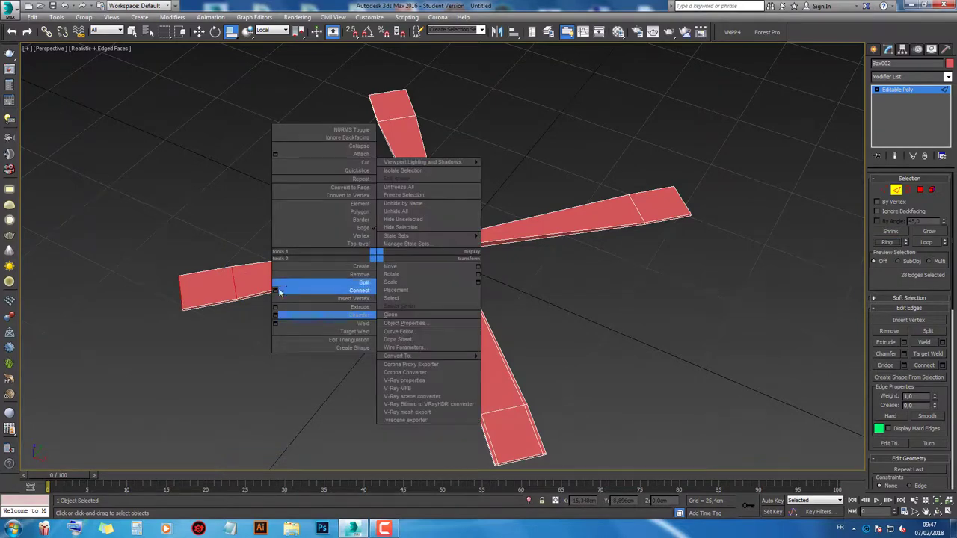
{"action": "left_click", "coordinate": [275, 296]}
{"action": "left_click", "coordinate": [447, 306]}
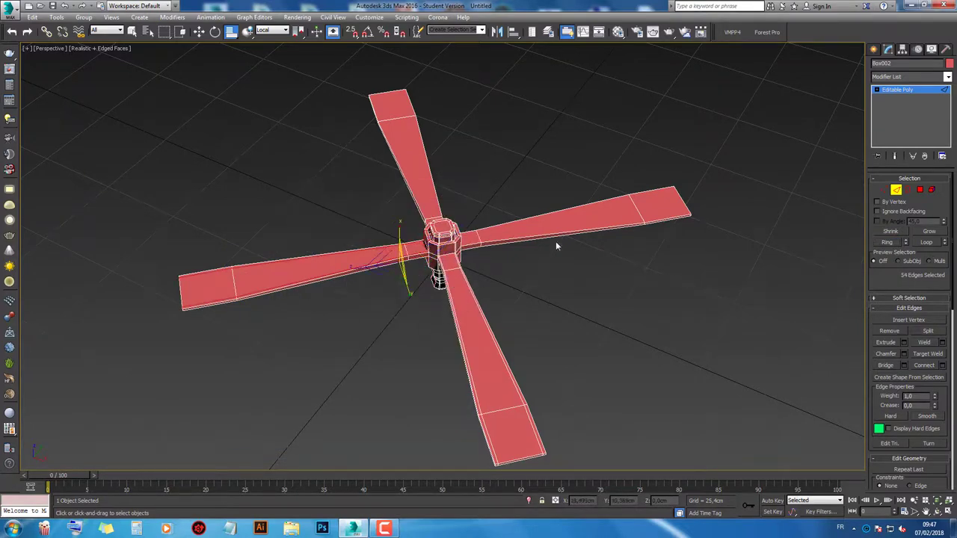
Step: Connect the right blade's edge ring to add a loop near the hub
{"action": "left_click", "coordinate": [635, 213]}
{"action": "left_click", "coordinate": [679, 193]}
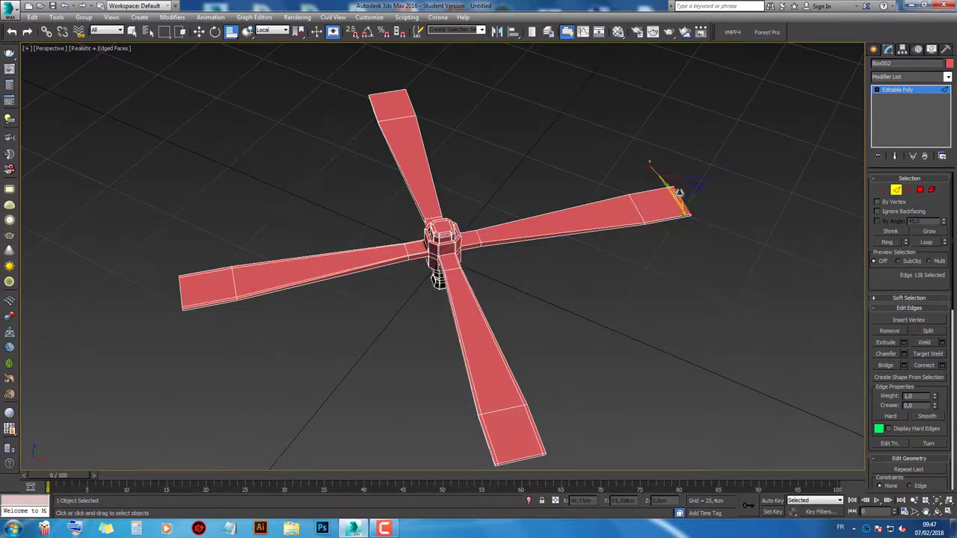
{"action": "left_click", "coordinate": [888, 242]}
{"action": "right_click", "coordinate": [670, 215]}
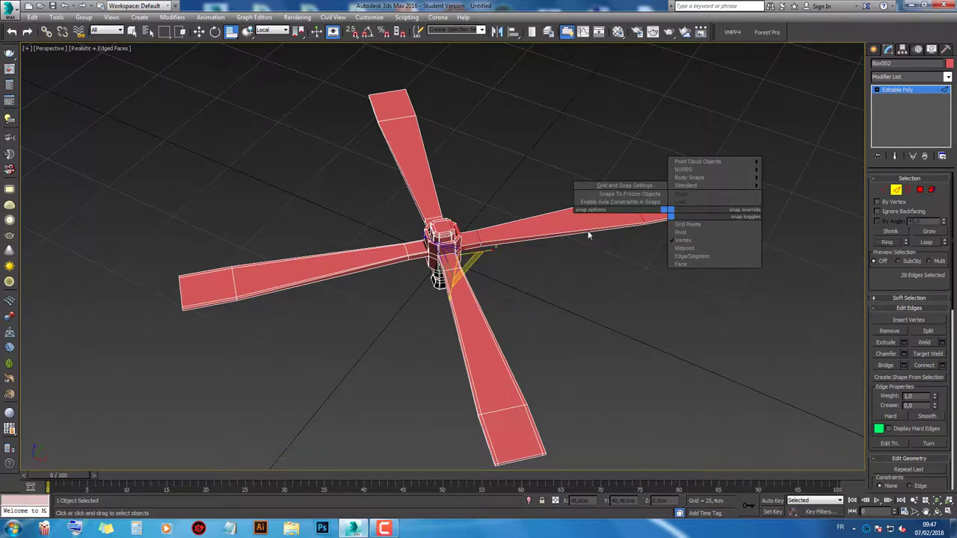
{"action": "right_click", "coordinate": [569, 221]}
{"action": "left_click", "coordinate": [474, 259]}
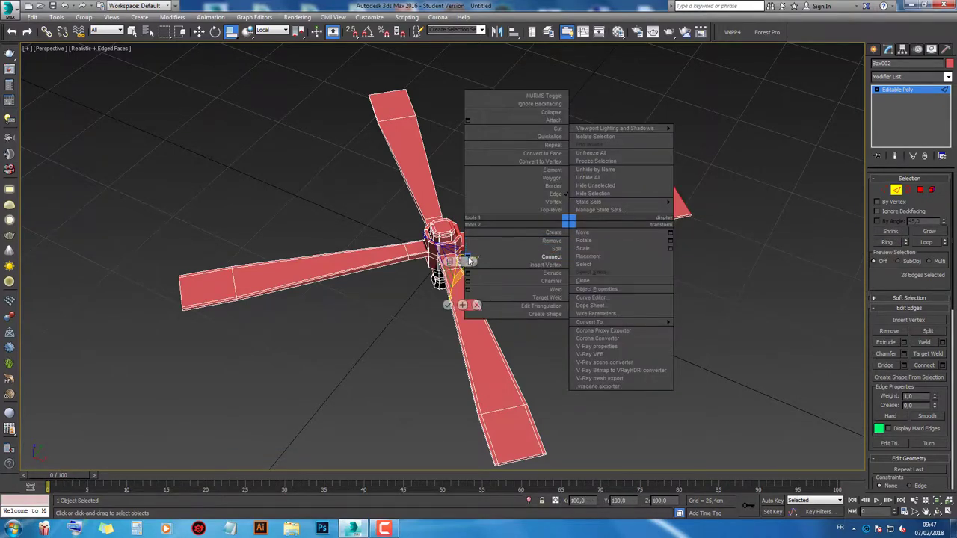
{"action": "left_click", "coordinate": [448, 305]}
Step: Connect the top blade's edge ring to add a loop near the hub
{"action": "left_click", "coordinate": [405, 131]}
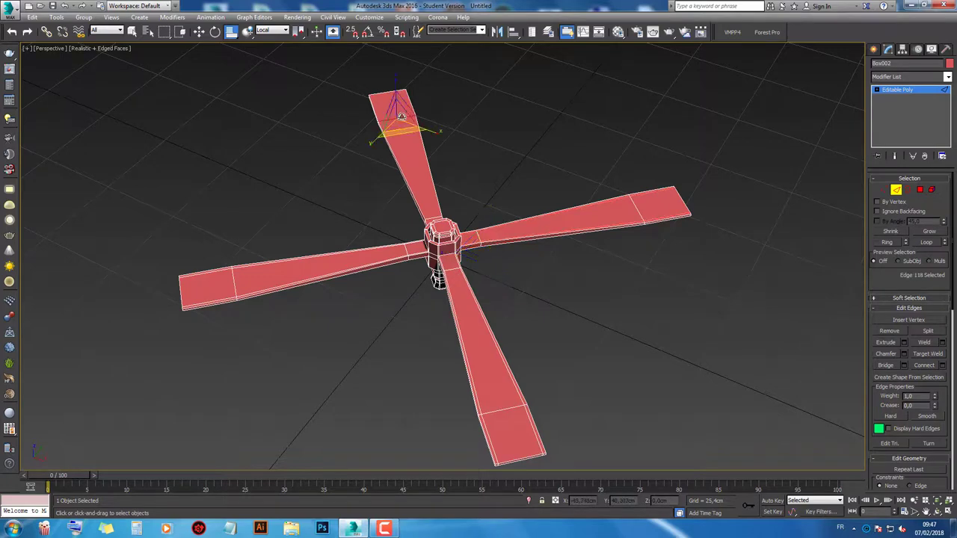
{"action": "left_click", "coordinate": [888, 244]}
{"action": "right_click", "coordinate": [424, 175]}
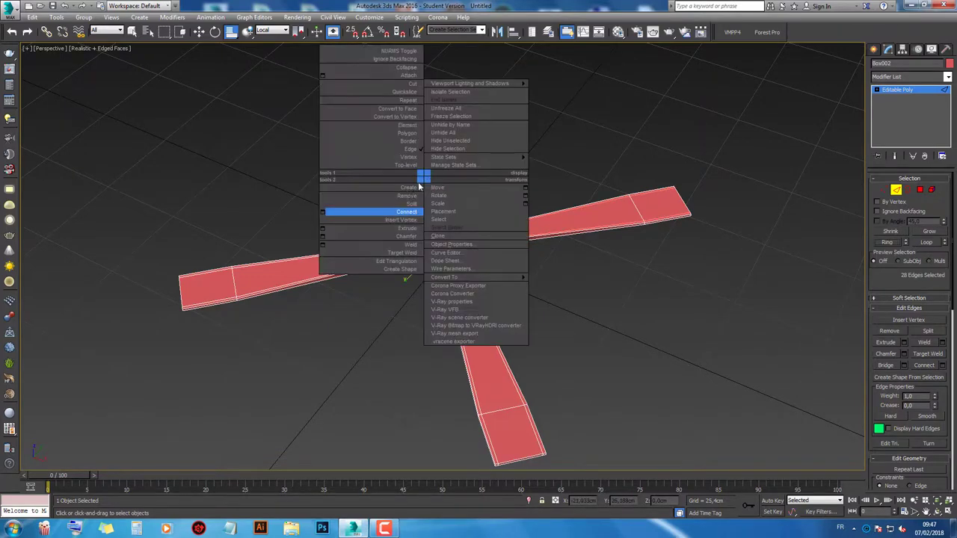
{"action": "left_click", "coordinate": [324, 216]}
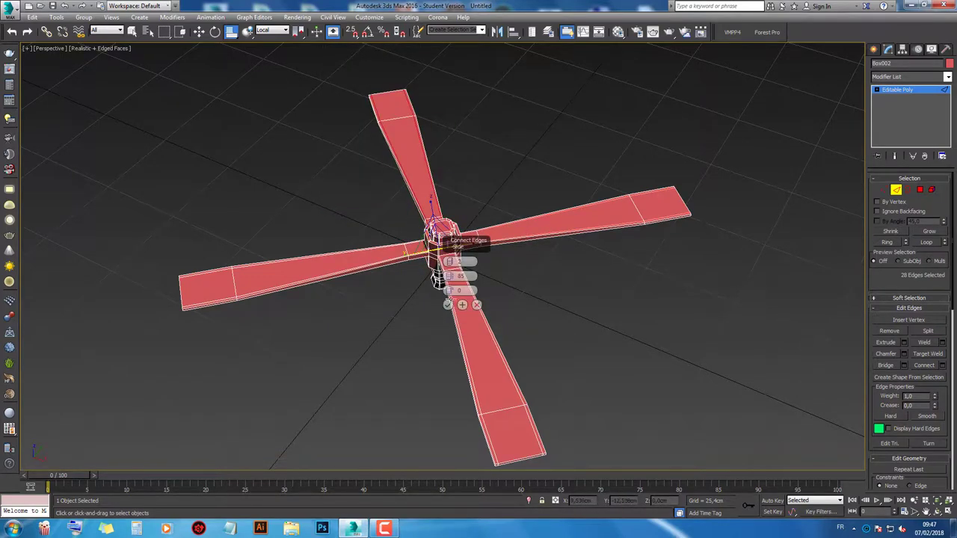
{"action": "left_click", "coordinate": [447, 305]}
Step: Add a MeshSmooth modifier with Quad Output subdivision and 2 iterations
{"action": "left_click", "coordinate": [897, 192]}
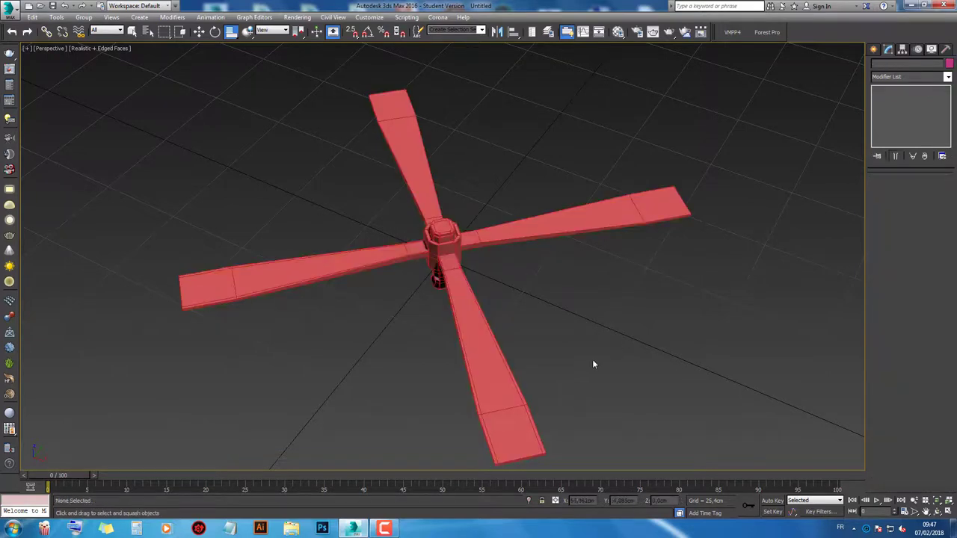
{"action": "middle_click_drag", "start_coordinate": [593, 363], "coordinate": [604, 342], "text": "alt"}
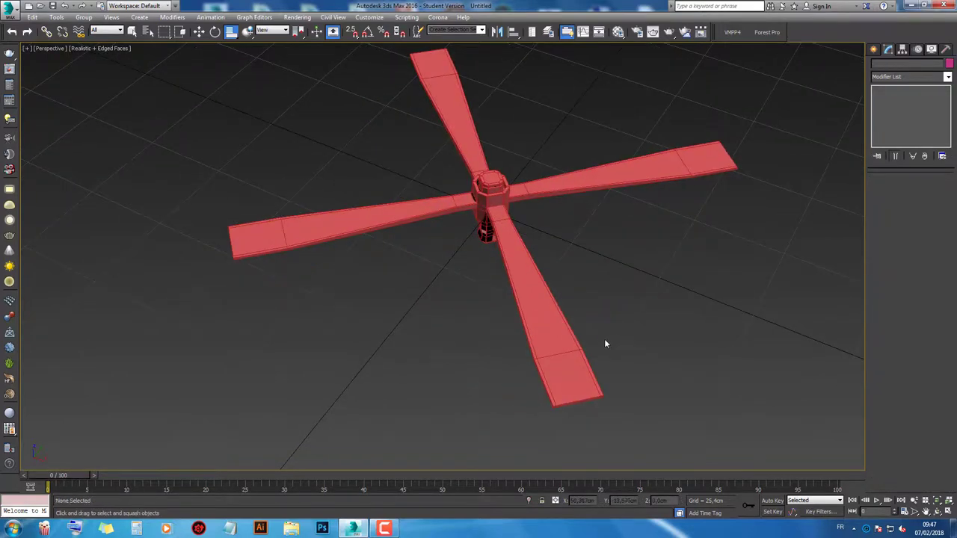
{"action": "left_click", "coordinate": [947, 77]}
{"action": "key", "text": "m"}
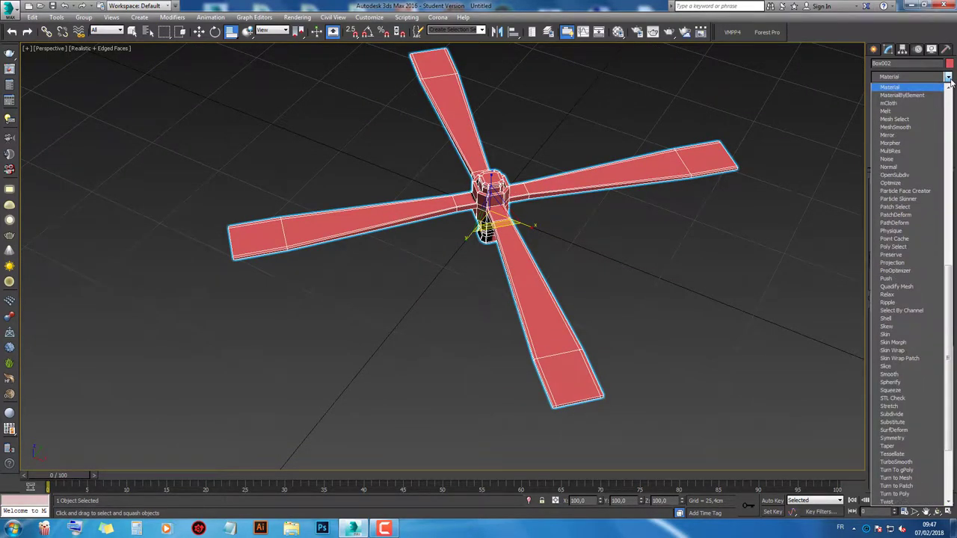
{"action": "scroll", "coordinate": [931, 223], "scroll_direction": "up", "scroll_amount": 4}
{"action": "left_click", "coordinate": [931, 223]}
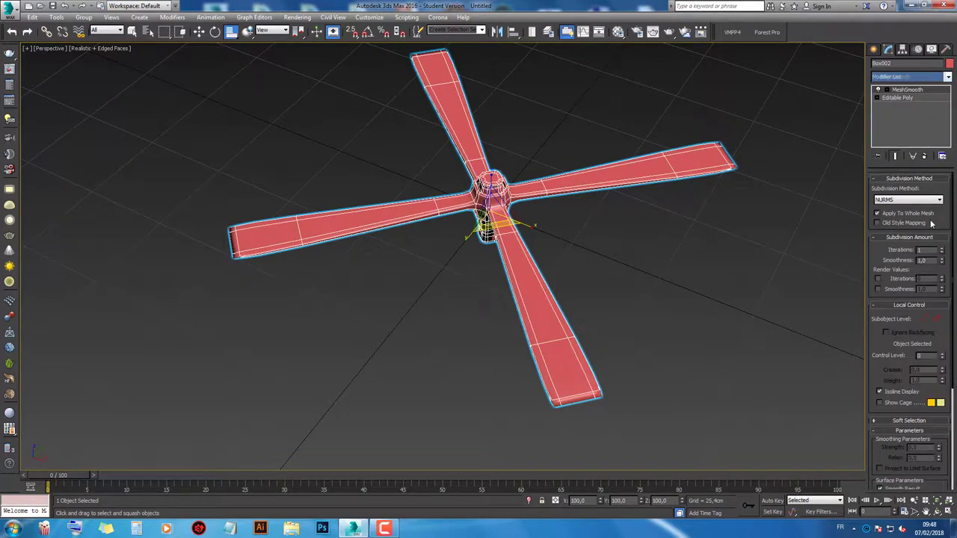
{"action": "left_click", "coordinate": [920, 200]}
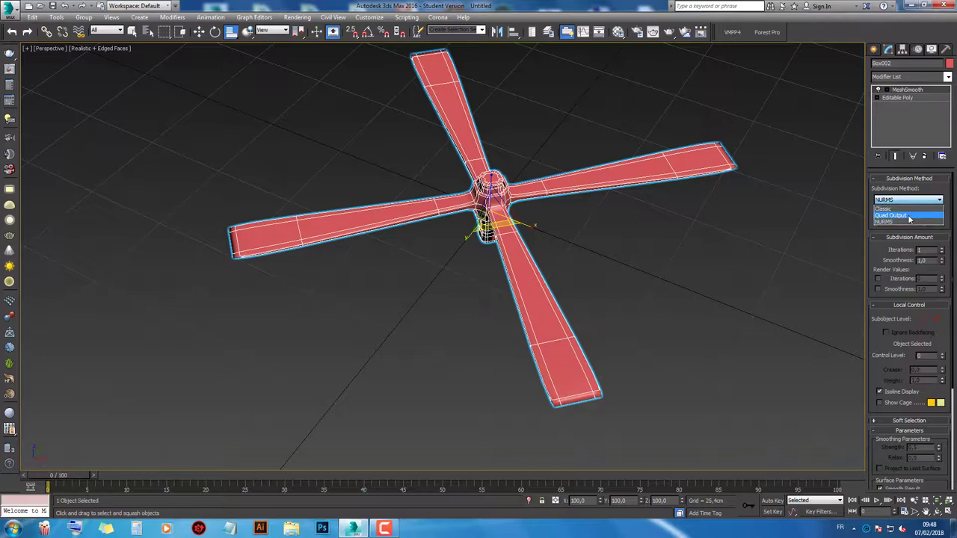
{"action": "left_click", "coordinate": [909, 217]}
{"action": "left_click", "coordinate": [943, 250]}
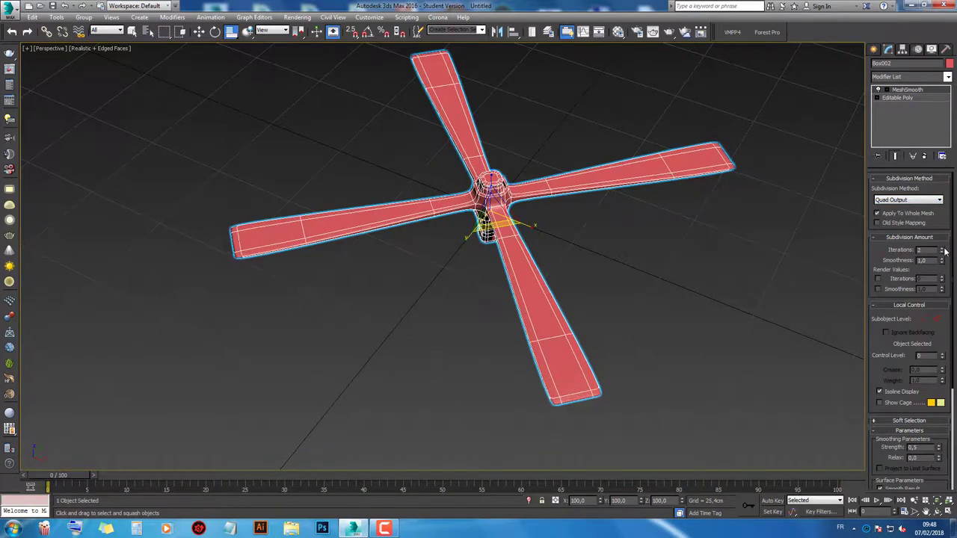
Step: Inspect the smoothed hub from below, then switch the MeshSmooth modifier off
{"action": "left_click", "coordinate": [633, 274]}
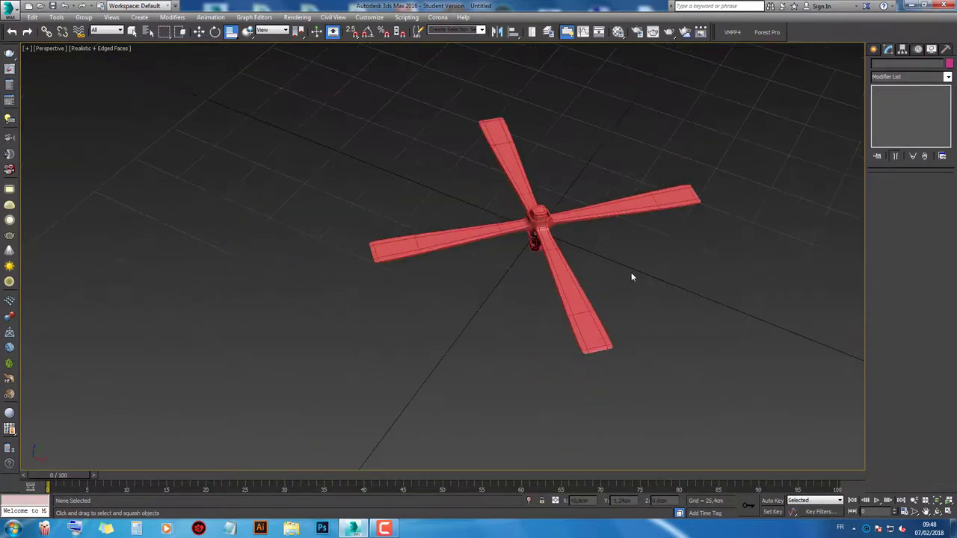
{"action": "middle_click_drag", "start_coordinate": [633, 274], "coordinate": [592, 285], "text": "alt"}
{"action": "scroll", "coordinate": [542, 195], "scroll_direction": "up", "scroll_amount": 5}
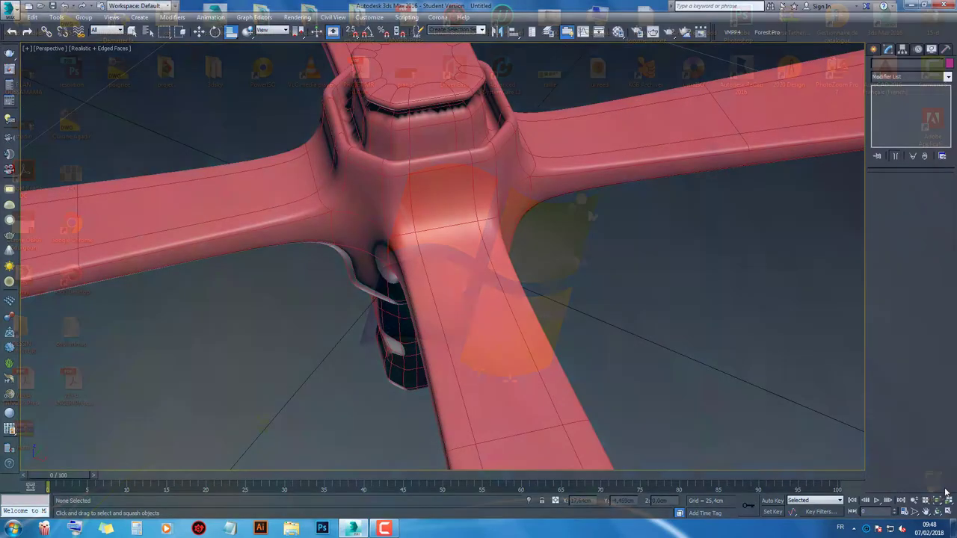
{"action": "mouse_move", "coordinate": [465, 262]}
{"action": "middle_mouse_down", "text": "alt"}
{"action": "mouse_move", "coordinate": [479, 197]}
{"action": "mouse_move", "coordinate": [478, 239]}
{"action": "mouse_move", "coordinate": [462, 251]}
{"action": "middle_mouse_up", "text": "alt"}
{"action": "scroll", "coordinate": [454, 225], "scroll_direction": "up", "scroll_amount": 3}
{"action": "left_click", "coordinate": [454, 224]}
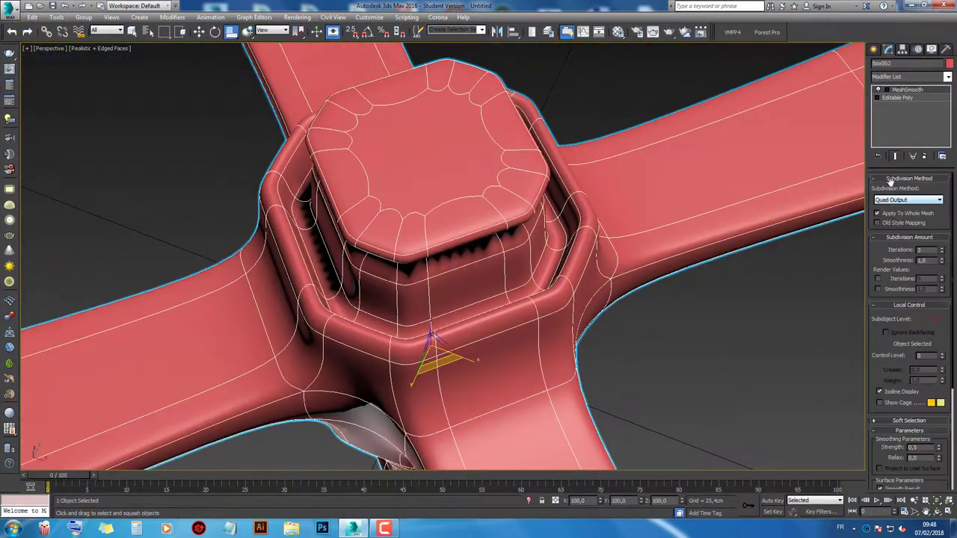
{"action": "left_click", "coordinate": [880, 91]}
{"action": "scroll", "coordinate": [699, 311], "scroll_direction": "down", "scroll_amount": 5}
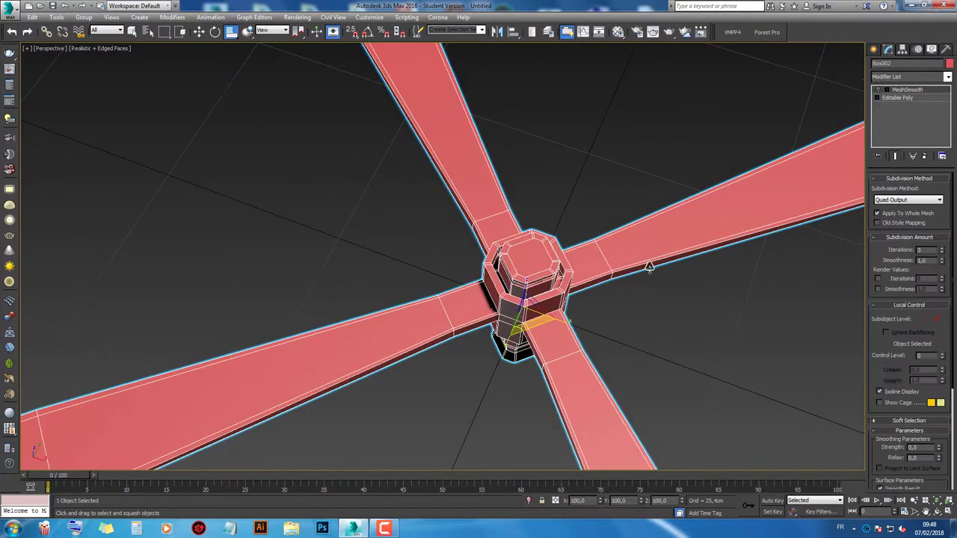
{"action": "middle_click_drag", "start_coordinate": [699, 311], "coordinate": [555, 234], "text": "alt"}
Step: Convert the propeller to an editable poly and box-select the four blades' polygons
{"action": "right_click", "coordinate": [586, 202]}
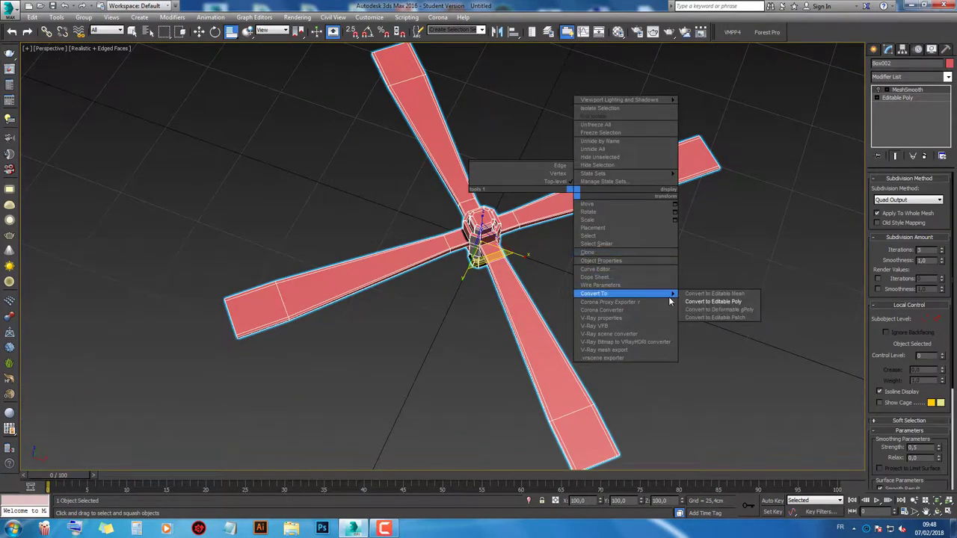
{"action": "left_click", "coordinate": [703, 303]}
{"action": "left_click", "coordinate": [932, 190]}
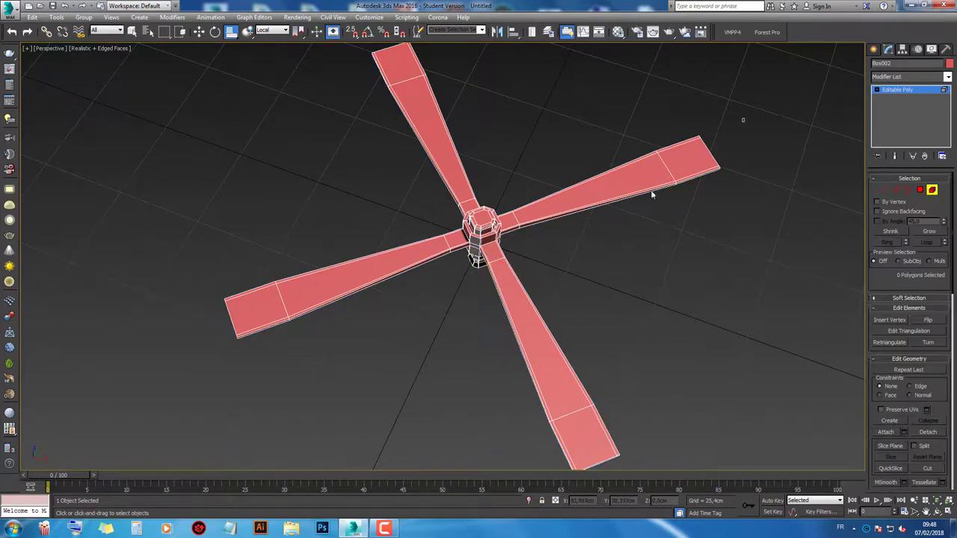
{"action": "key", "text": "ctrl+a"}
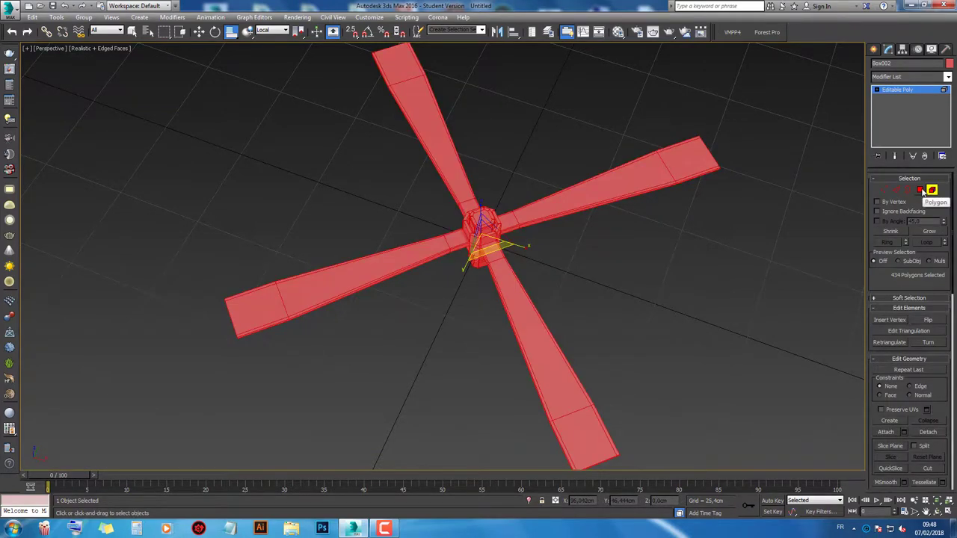
{"action": "left_click", "coordinate": [922, 190]}
{"action": "left_click_drag", "start_coordinate": [754, 107], "coordinate": [583, 238]}
{"action": "left_click_drag", "start_coordinate": [310, 257], "coordinate": [160, 377]}
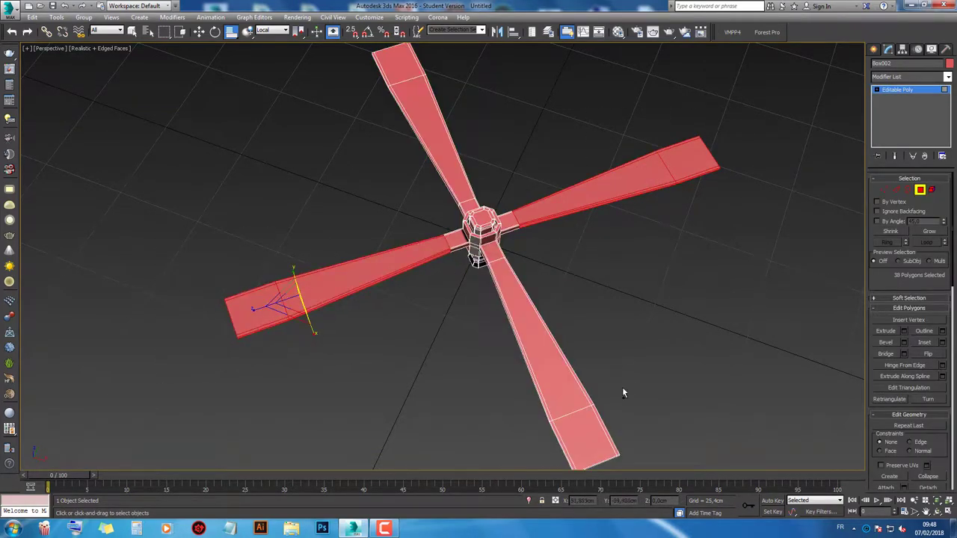
{"action": "left_click_drag", "start_coordinate": [519, 477], "coordinate": [520, 476], "text": "ctrl"}
{"action": "middle_click_drag", "start_coordinate": [520, 476], "coordinate": [487, 122], "text": "alt"}
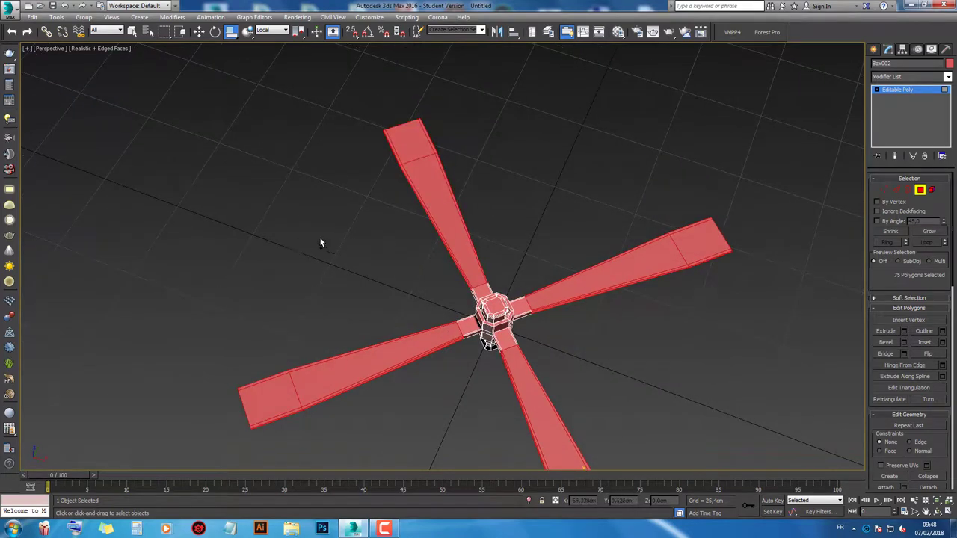
{"action": "left_click_drag", "start_coordinate": [943, 431], "coordinate": [939, 369]}
Step: Detach the selected blade polygons as Object001, then work on its vertices
{"action": "left_click", "coordinate": [933, 417]}
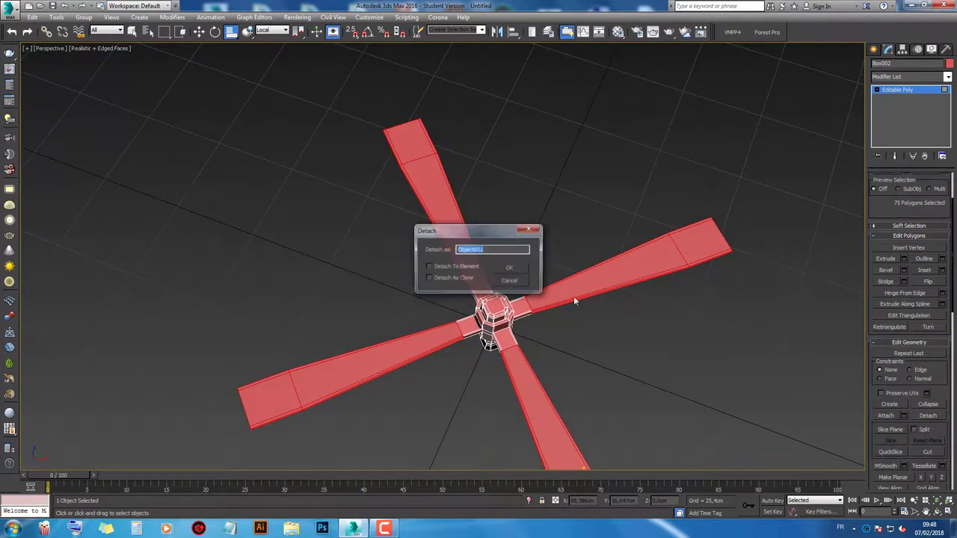
{"action": "key", "text": "Return"}
{"action": "left_click", "coordinate": [910, 89]}
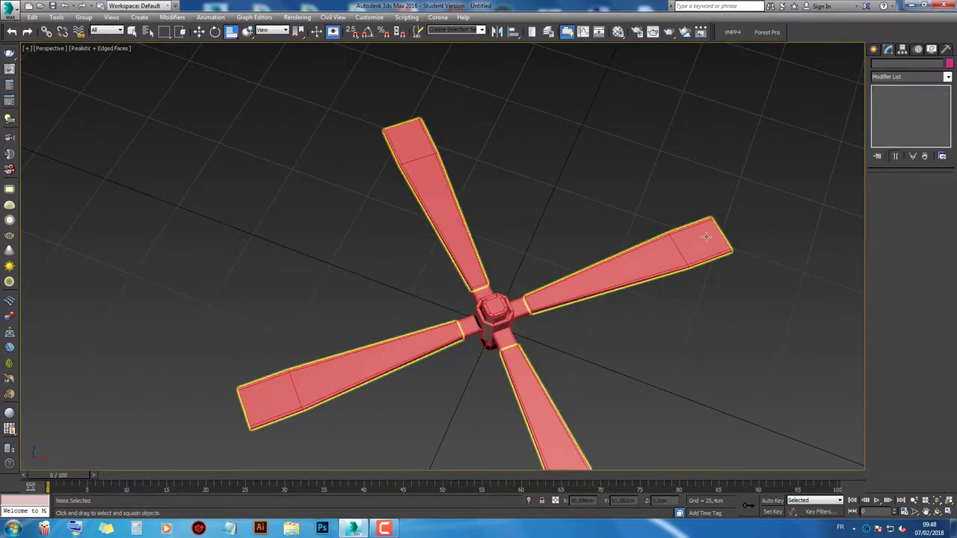
{"action": "left_click", "coordinate": [884, 190]}
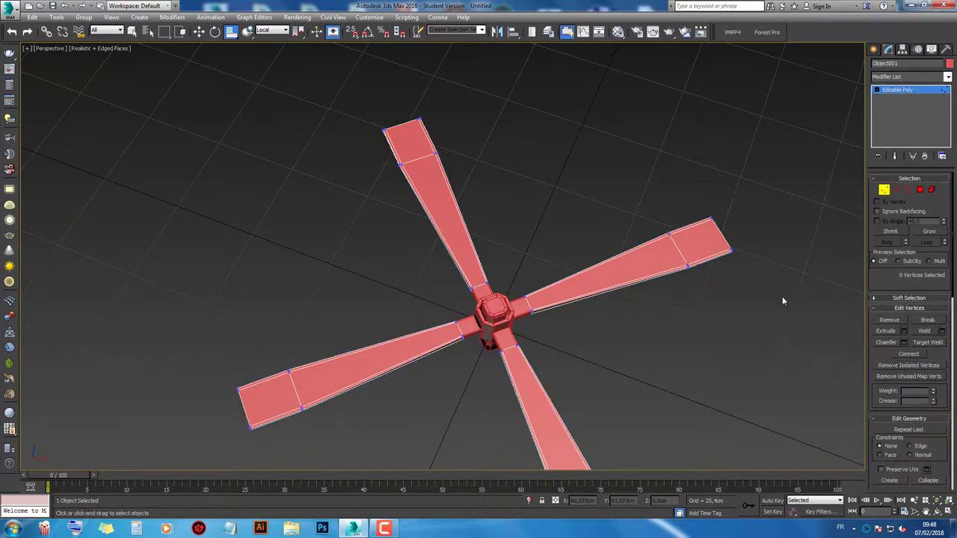
{"action": "left_click", "coordinate": [938, 513]}
{"action": "left_click_drag", "start_coordinate": [673, 225], "coordinate": [630, 288]}
Step: Select the first blade's tip vertices and rotate them about local Z with Rotate Transform Type-In
{"action": "scroll", "coordinate": [664, 323], "scroll_direction": "up", "scroll_amount": 5}
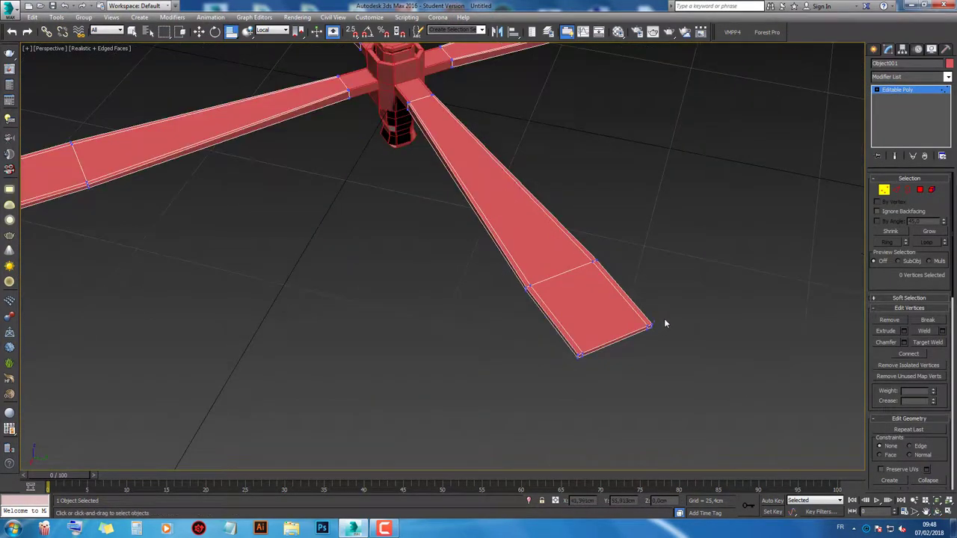
{"action": "left_click_drag", "start_coordinate": [542, 376], "coordinate": [493, 387]}
{"action": "scroll", "coordinate": [498, 374], "scroll_direction": "down", "scroll_amount": 5}
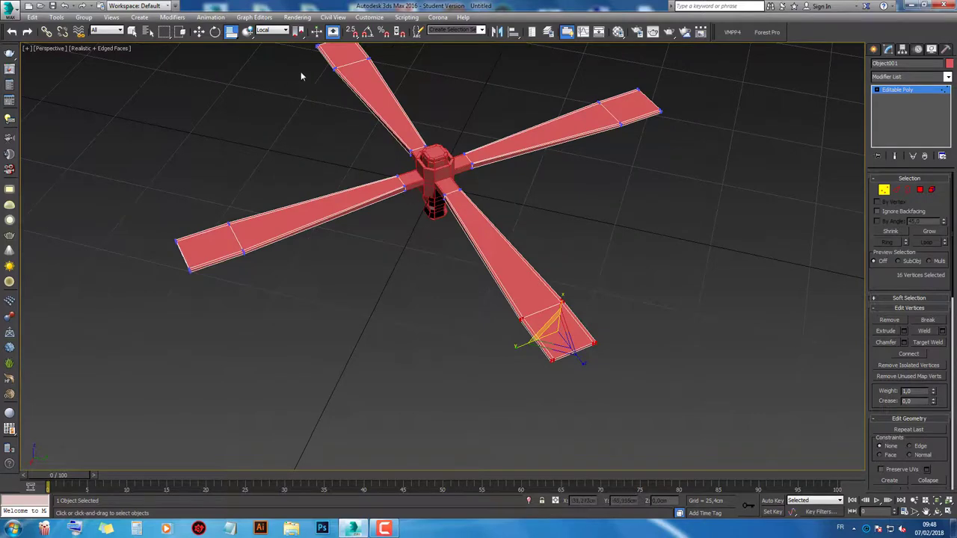
{"action": "left_click", "coordinate": [215, 31]}
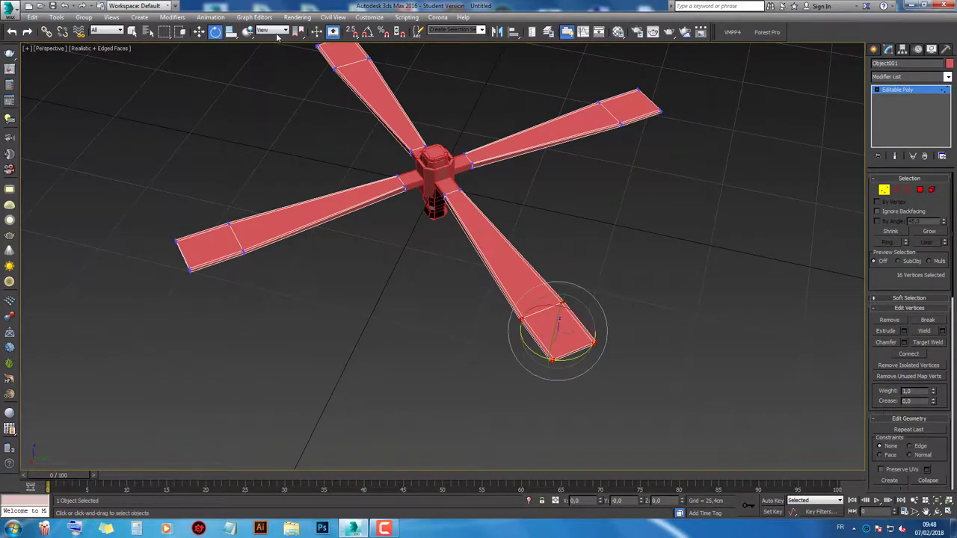
{"action": "left_click", "coordinate": [273, 30]}
{"action": "left_click", "coordinate": [315, 105]}
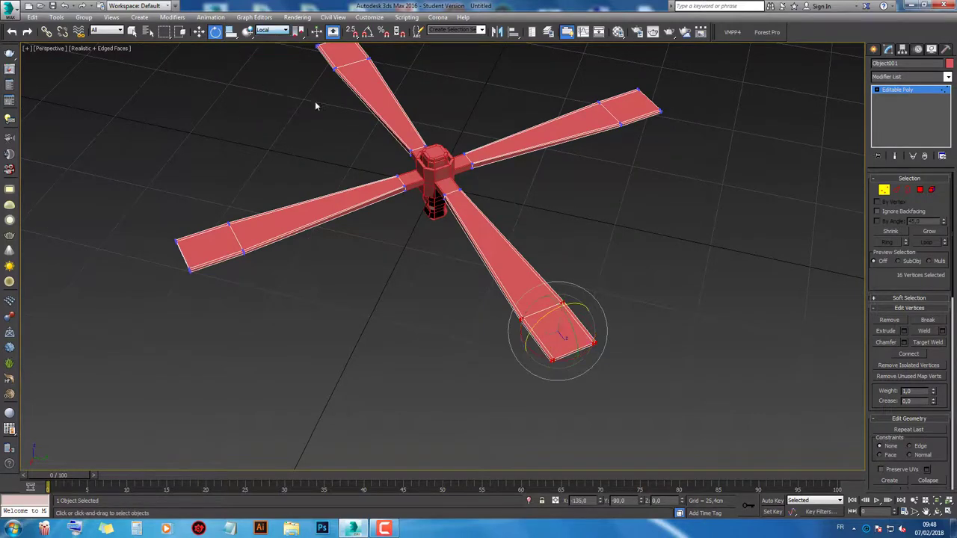
{"action": "right_click", "coordinate": [215, 31]}
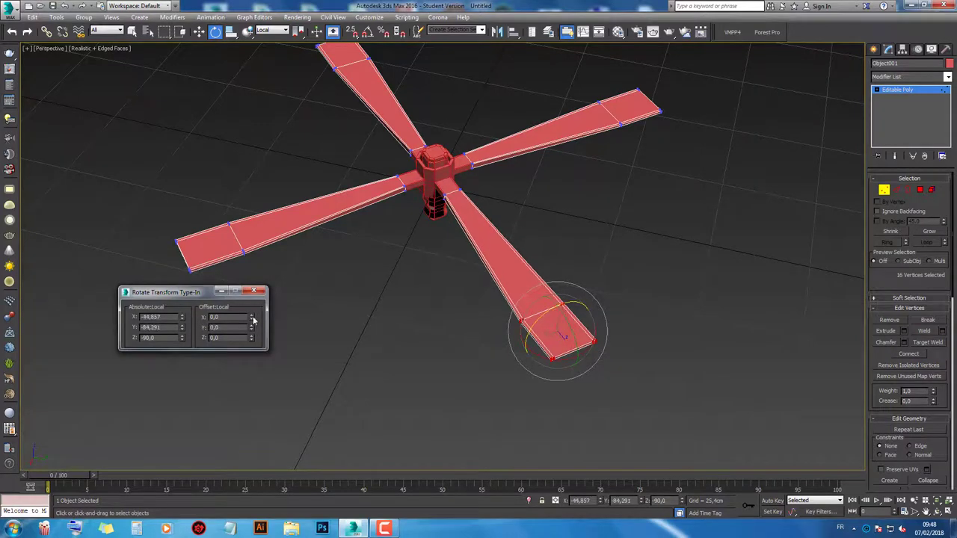
{"action": "mouse_move", "coordinate": [253, 320]}
{"action": "left_mouse_down"}
{"action": "mouse_move", "coordinate": [256, 275]}
{"action": "mouse_move", "coordinate": [255, 285]}
{"action": "left_mouse_up"}
{"action": "type", "text": "5"}
{"action": "key", "text": "Return"}
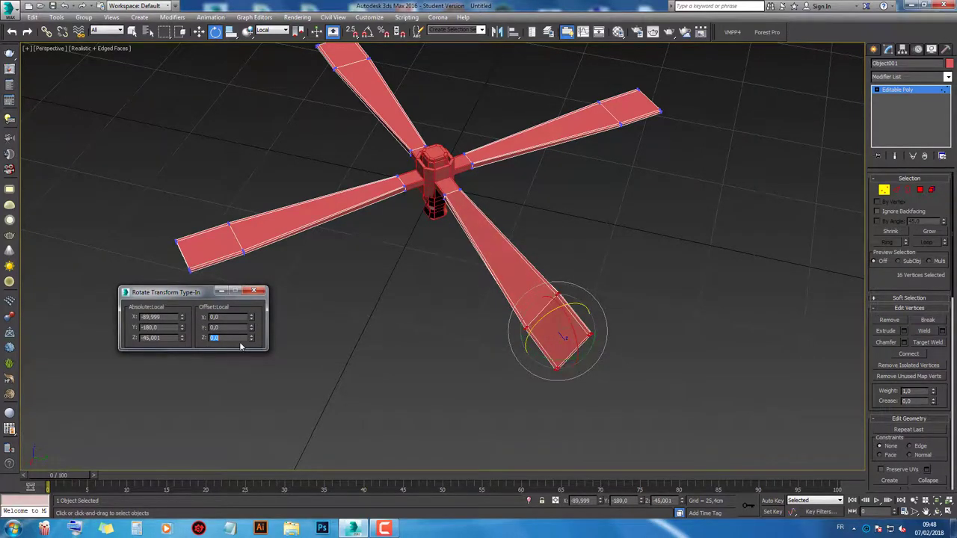
Step: Twist the left and top blade tips by 90° about Z
{"action": "left_click_drag", "start_coordinate": [261, 203], "coordinate": [171, 275]}
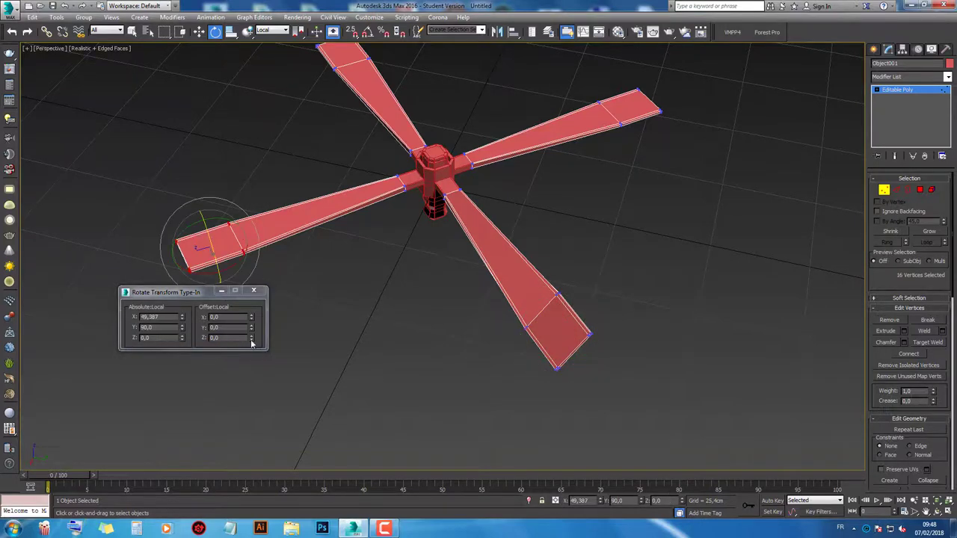
{"action": "type", "text": "90"}
{"action": "key", "text": "Return"}
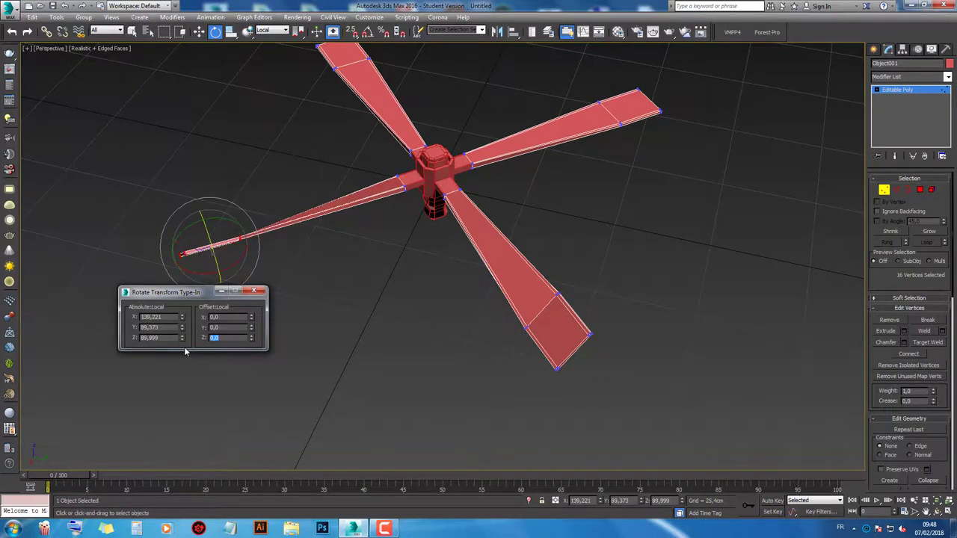
{"action": "middle_click_drag", "start_coordinate": [313, 218], "coordinate": [306, 299]}
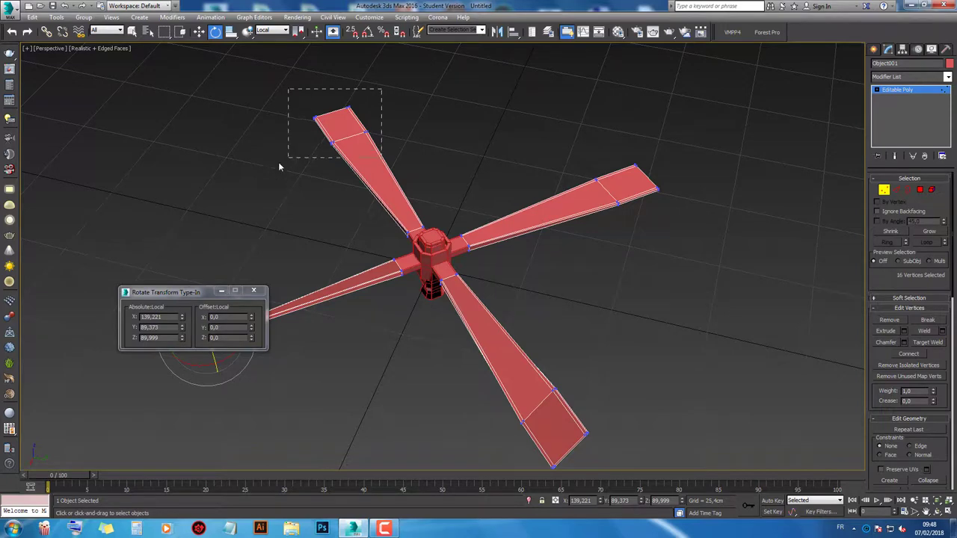
{"action": "left_click_drag", "start_coordinate": [382, 89], "coordinate": [283, 160]}
{"action": "left_click", "coordinate": [224, 338]}
{"action": "type", "text": "90"}
{"action": "key", "text": "Return"}
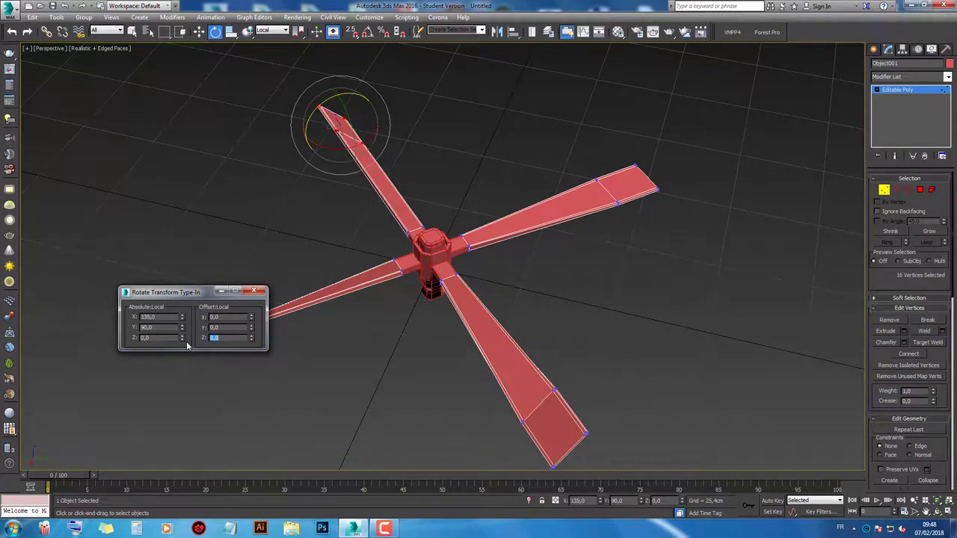
Step: Twist the right blade tip with a Z rotation offset and close the Type-In dialog
{"action": "middle_click_drag", "start_coordinate": [615, 159], "coordinate": [689, 228]}
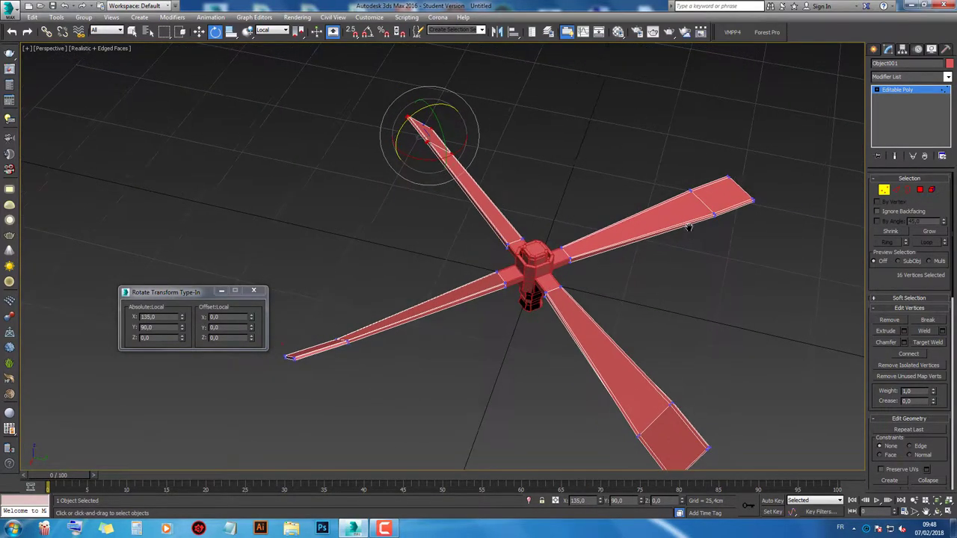
{"action": "left_click_drag", "start_coordinate": [810, 181], "coordinate": [677, 225]}
{"action": "double_click", "coordinate": [221, 338]}
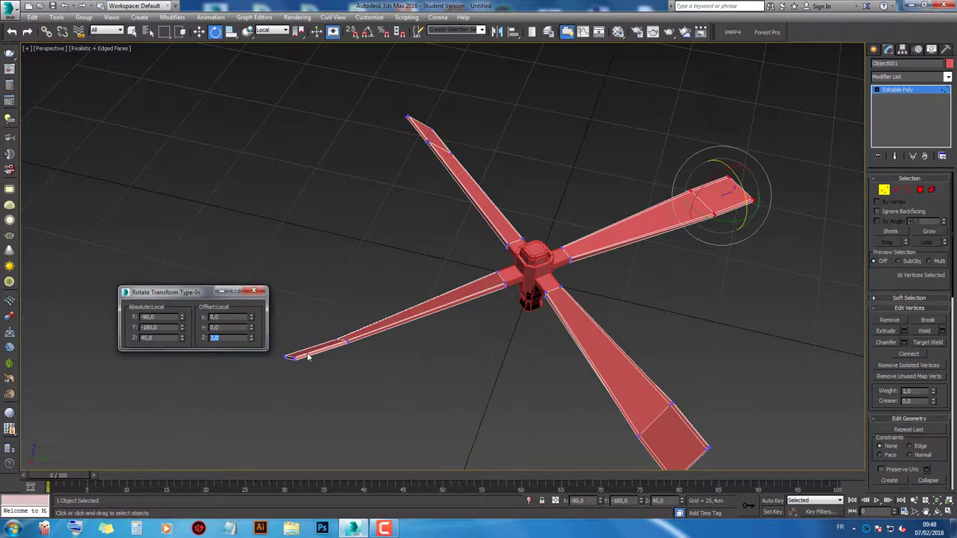
{"action": "type", "text": "45"}
{"action": "key", "text": "Return"}
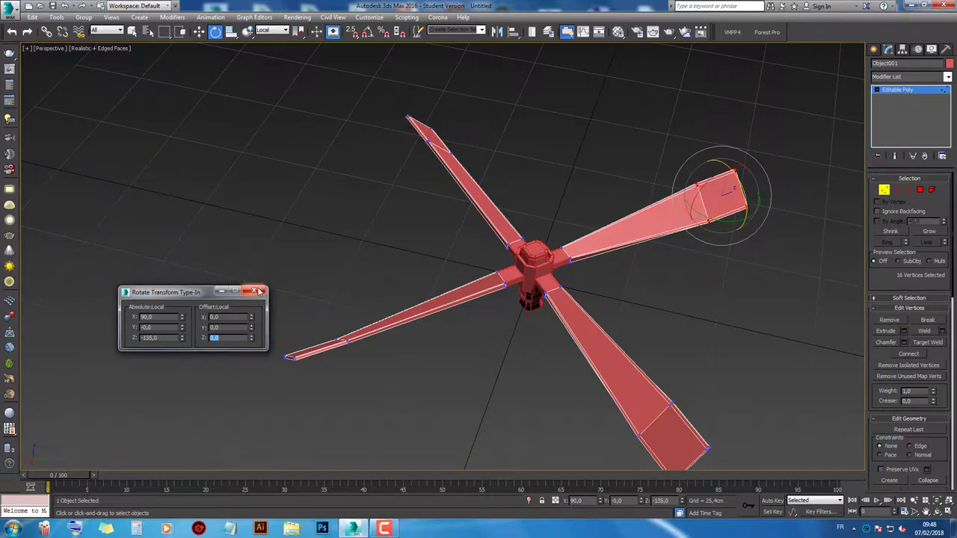
{"action": "left_click", "coordinate": [256, 292]}
Step: Reselect the blades object, convert it to an editable poly, and check its edges and polygons
{"action": "left_click", "coordinate": [884, 190]}
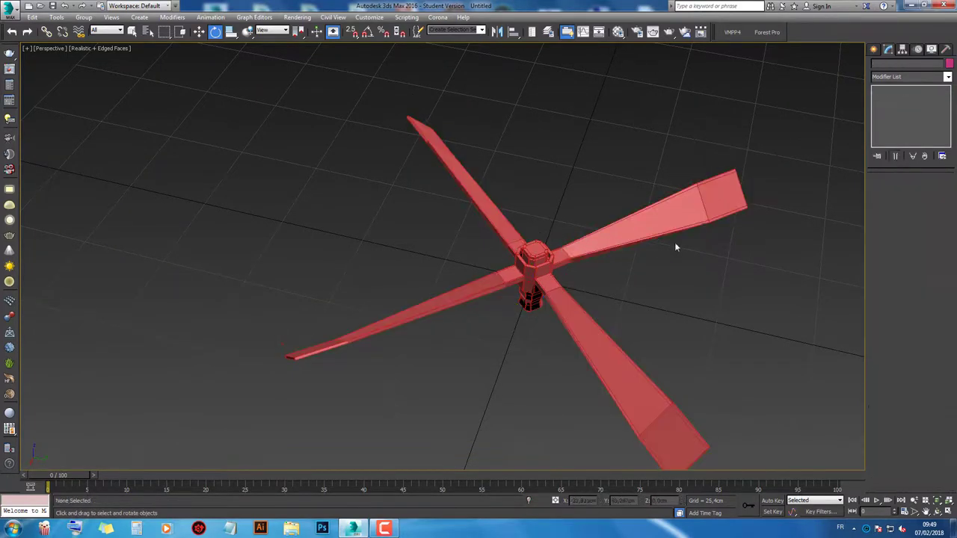
{"action": "left_click", "coordinate": [947, 77]}
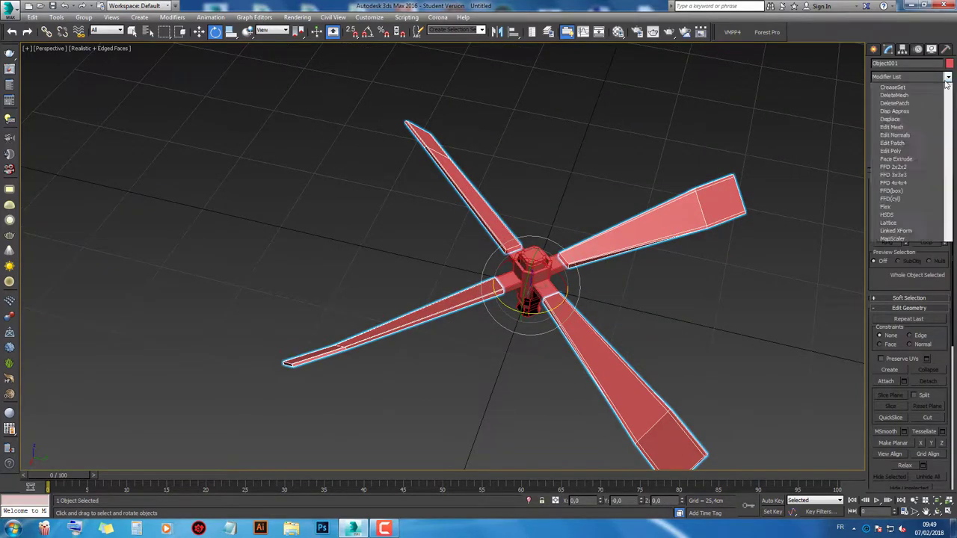
{"action": "key", "text": "m"}
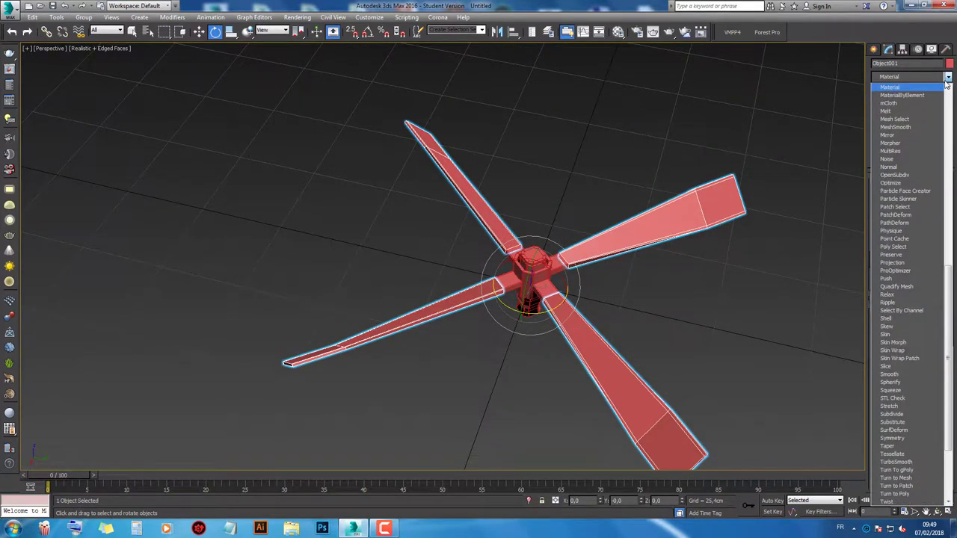
{"action": "left_click", "coordinate": [760, 311]}
{"action": "scroll", "coordinate": [599, 273], "scroll_direction": "up", "scroll_amount": 5}
{"action": "left_click", "coordinate": [411, 247]}
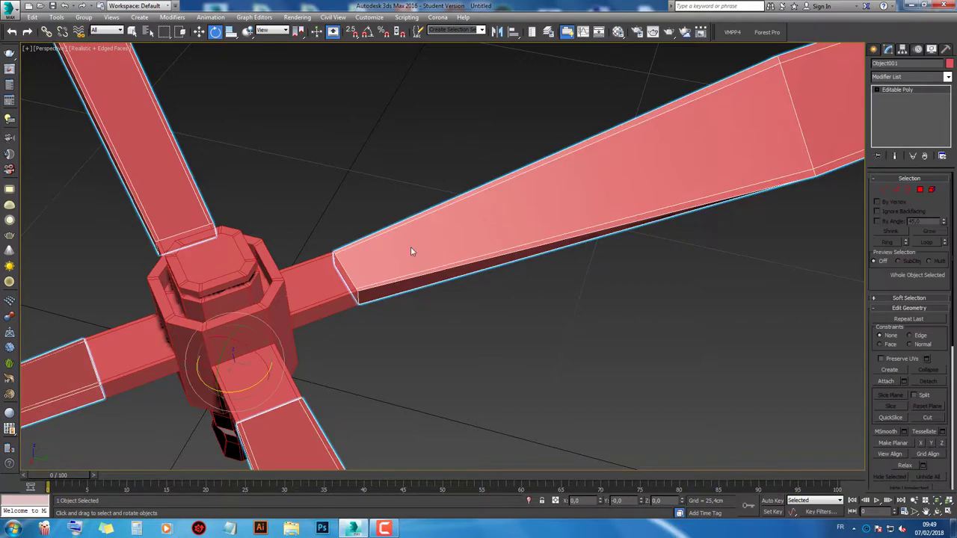
{"action": "right_click", "coordinate": [410, 246]}
{"action": "left_click", "coordinate": [543, 354]}
{"action": "left_click", "coordinate": [897, 190]}
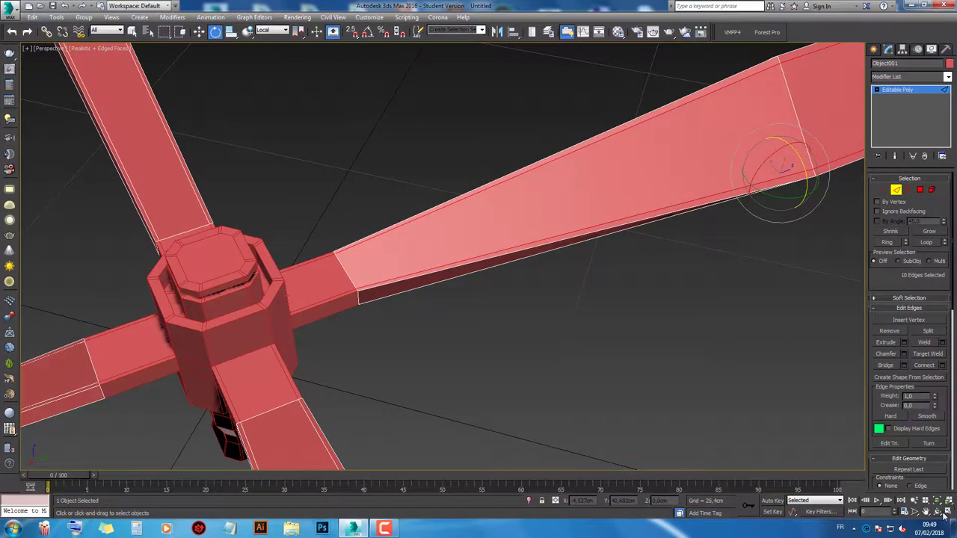
{"action": "left_click", "coordinate": [921, 190]}
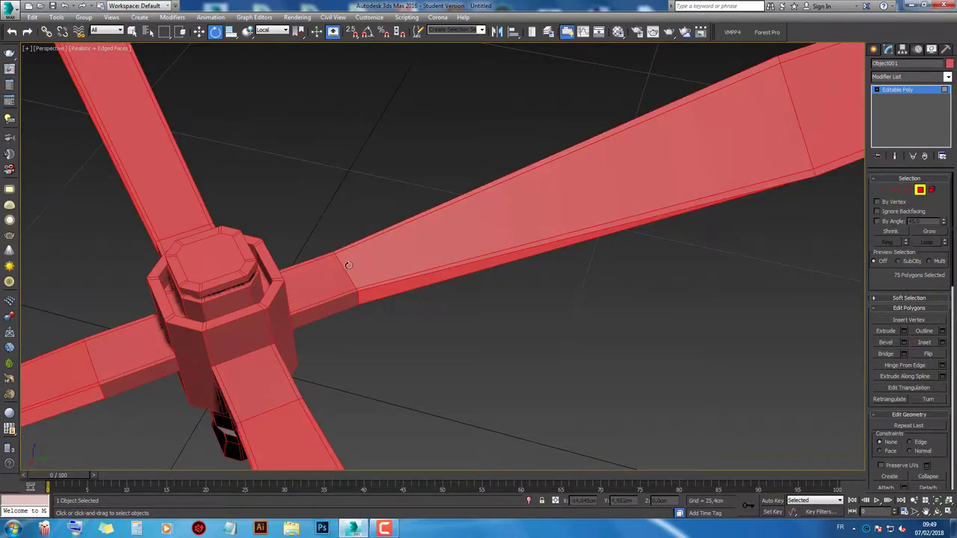
{"action": "left_click", "coordinate": [612, 203]}
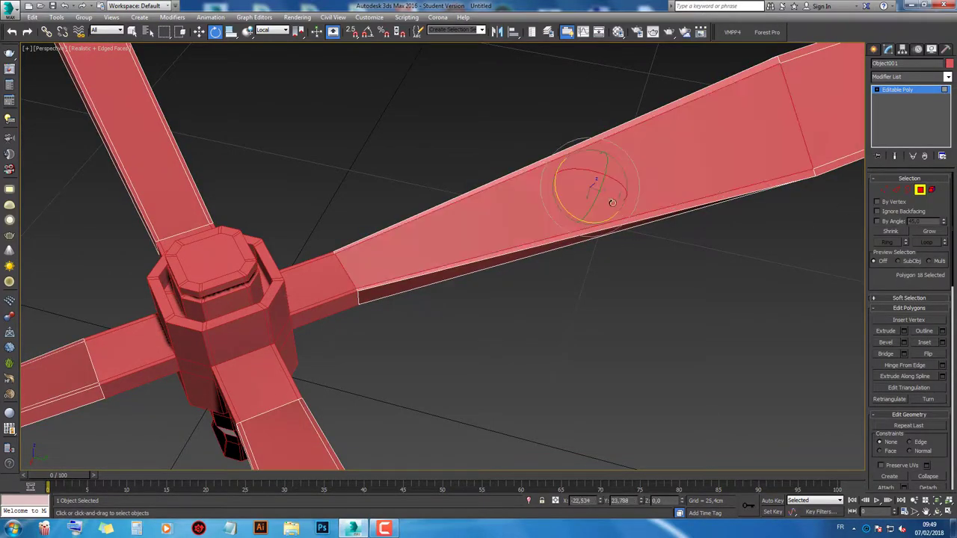
{"action": "left_click", "coordinate": [921, 190]}
{"action": "middle_click_drag", "start_coordinate": [516, 196], "coordinate": [600, 188], "text": "alt"}
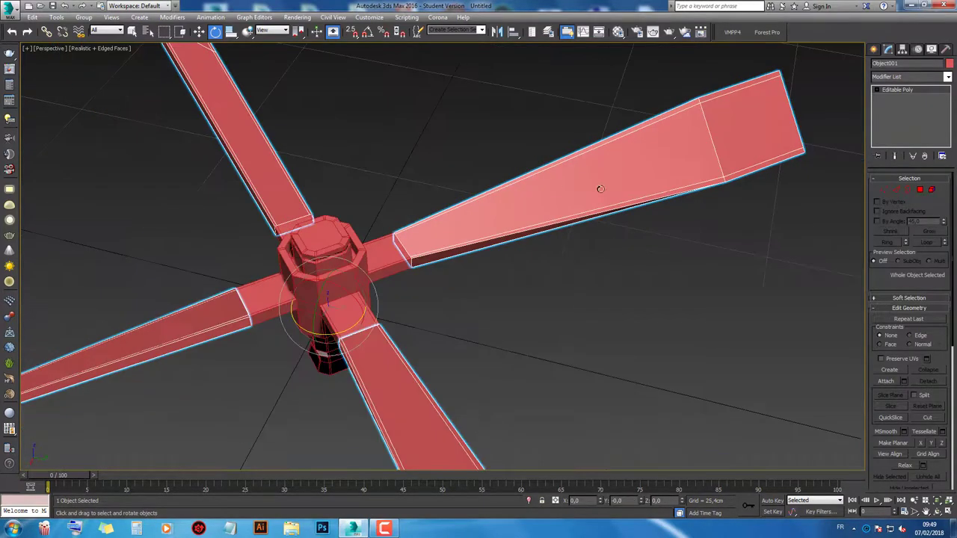
Step: Add MeshSmooth to the blades with 2 iterations and Quad Output subdivision
{"action": "left_click", "coordinate": [948, 77]}
{"action": "key", "text": "m"}
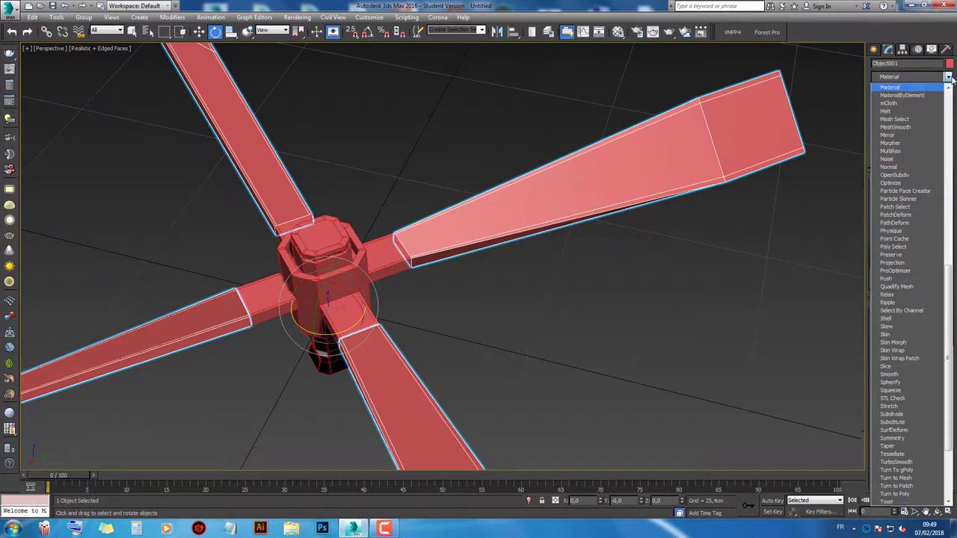
{"action": "key", "text": "m"}
{"action": "key", "text": "m"}
{"action": "key", "text": "m"}
{"action": "key", "text": "m"}
{"action": "key", "text": "m"}
{"action": "key", "text": "Return"}
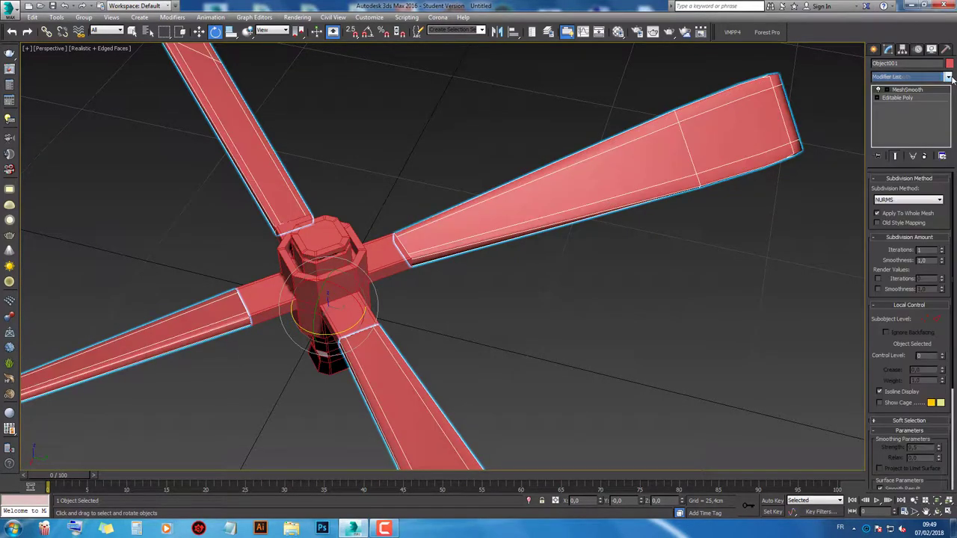
{"action": "left_click", "coordinate": [944, 250]}
{"action": "left_click", "coordinate": [939, 200]}
{"action": "left_click", "coordinate": [905, 213]}
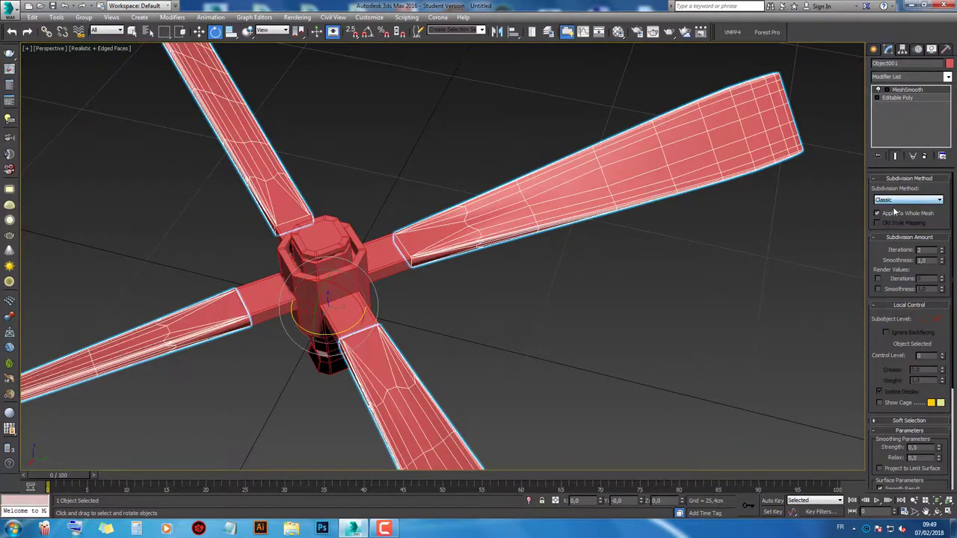
{"action": "left_click", "coordinate": [660, 249]}
{"action": "left_click", "coordinate": [650, 190]}
{"action": "left_click", "coordinate": [909, 201]}
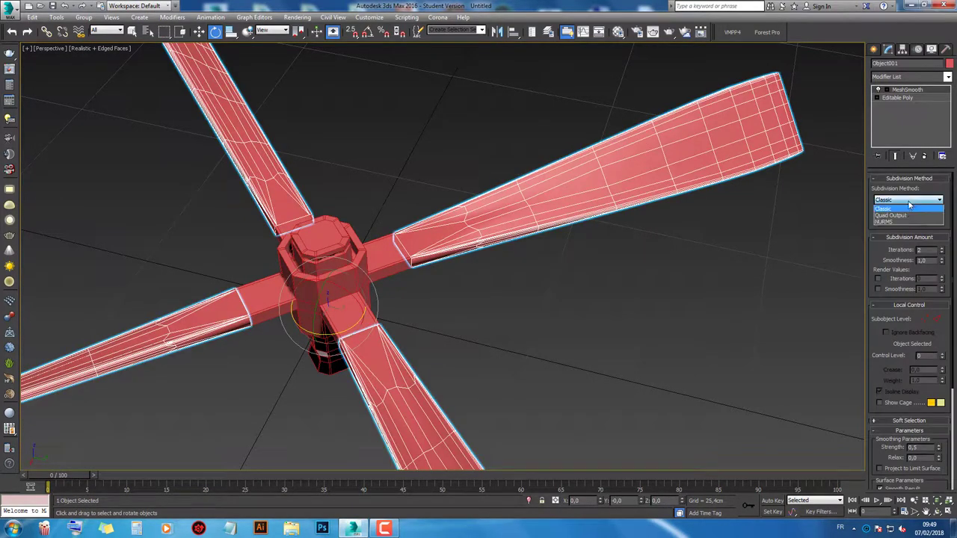
{"action": "left_click", "coordinate": [900, 216]}
Step: Deselect everything and orbit around the rotor to inspect the smoothed blades and hub Box002
{"action": "left_click", "coordinate": [638, 267]}
{"action": "scroll", "coordinate": [608, 262], "scroll_direction": "down", "scroll_amount": 4}
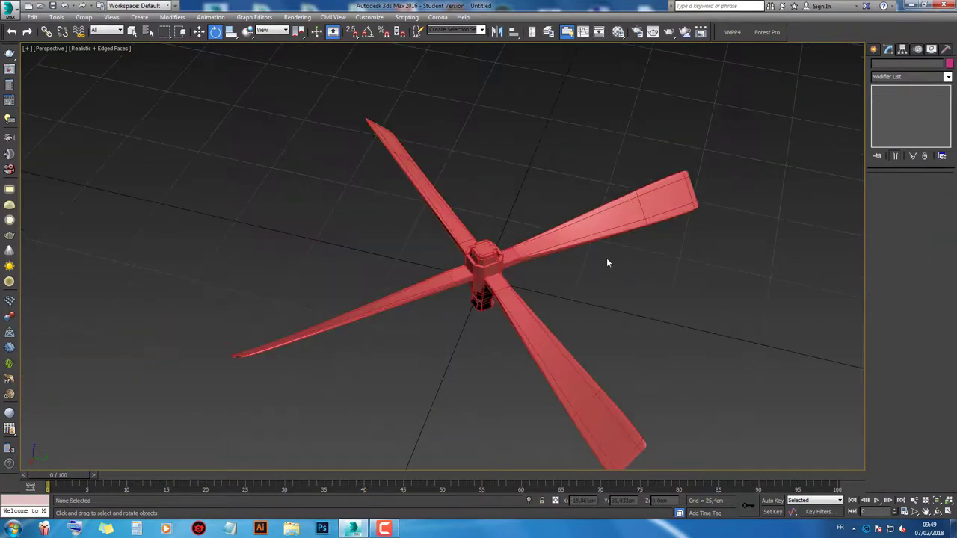
{"action": "middle_click_drag", "start_coordinate": [588, 284], "coordinate": [588, 225]}
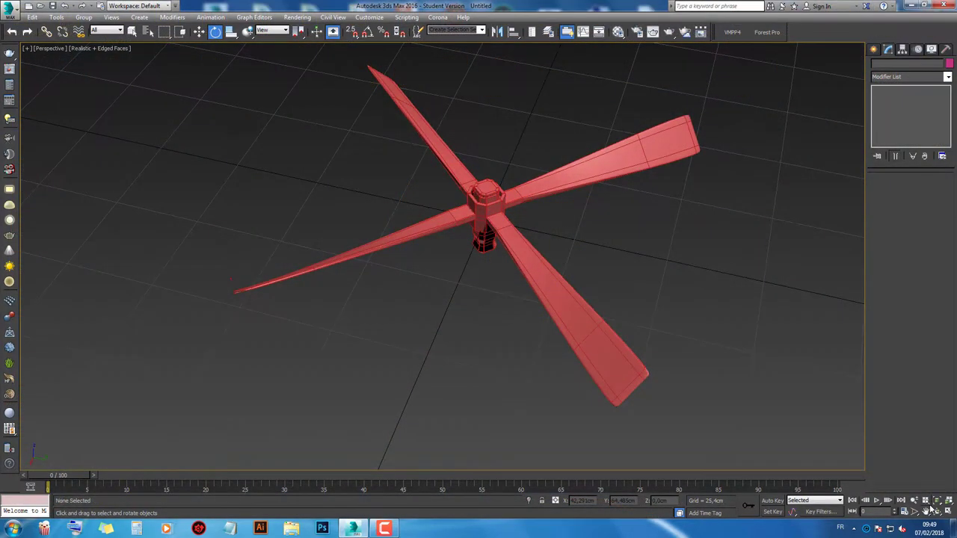
{"action": "left_click", "coordinate": [937, 512]}
{"action": "mouse_move", "coordinate": [564, 316]}
{"action": "left_mouse_down"}
{"action": "mouse_move", "coordinate": [444, 263]}
{"action": "mouse_move", "coordinate": [496, 334]}
{"action": "left_mouse_up"}
{"action": "scroll", "coordinate": [489, 242], "scroll_direction": "up", "scroll_amount": 5}
{"action": "scroll", "coordinate": [481, 272], "scroll_direction": "up", "scroll_amount": 2}
{"action": "scroll", "coordinate": [497, 334], "scroll_direction": "up", "scroll_amount": 5}
{"action": "right_click", "coordinate": [481, 319]}
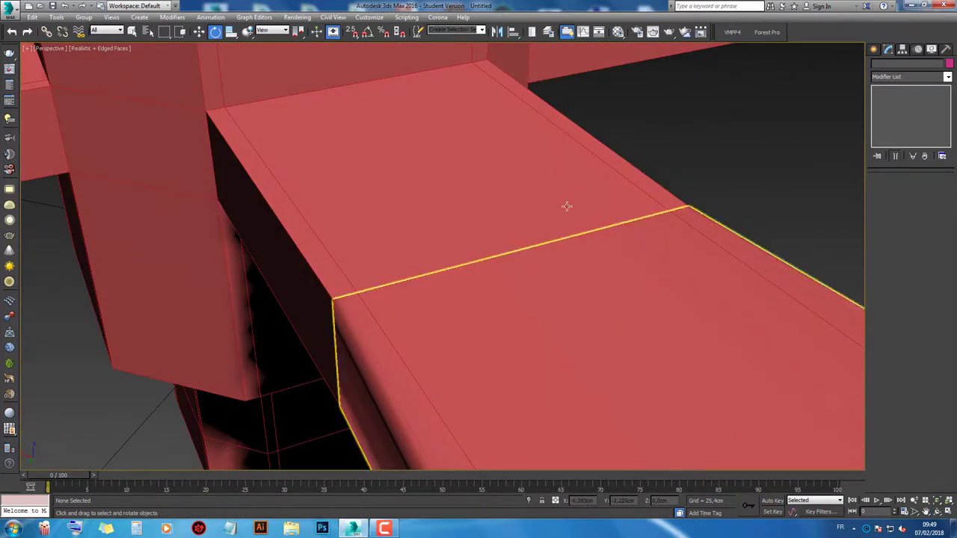
{"action": "scroll", "coordinate": [583, 240], "scroll_direction": "down", "scroll_amount": 10}
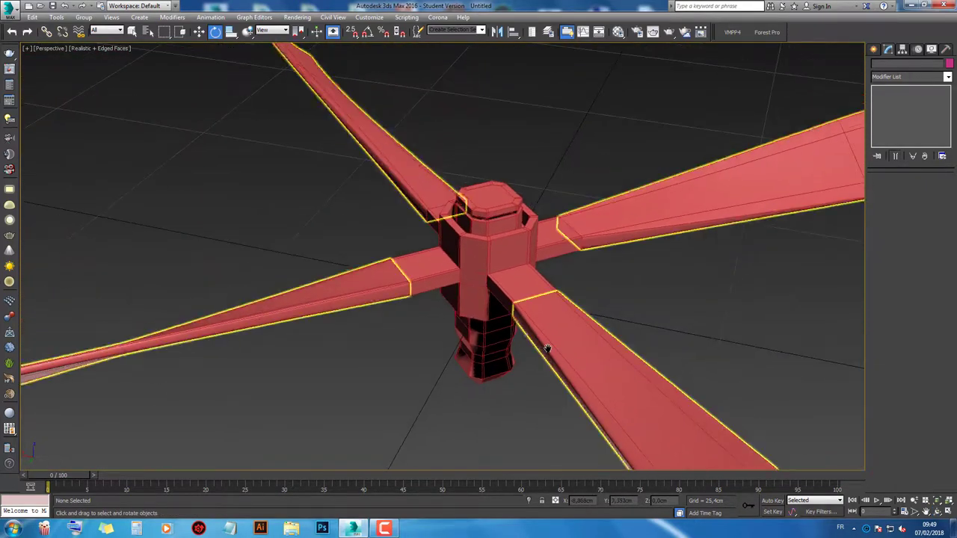
{"action": "scroll", "coordinate": [621, 317], "scroll_direction": "down", "scroll_amount": 5}
{"action": "scroll", "coordinate": [537, 312], "scroll_direction": "up", "scroll_amount": 7}
{"action": "left_click", "coordinate": [537, 312]}
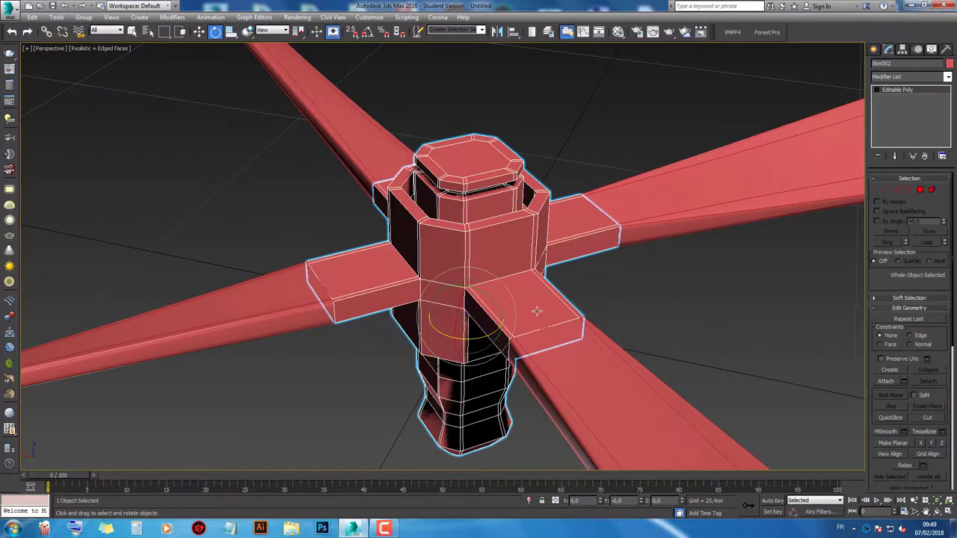
{"action": "left_click", "coordinate": [620, 306]}
{"action": "scroll", "coordinate": [588, 300], "scroll_direction": "down", "scroll_amount": 3}
{"action": "scroll", "coordinate": [519, 342], "scroll_direction": "up", "scroll_amount": 3}
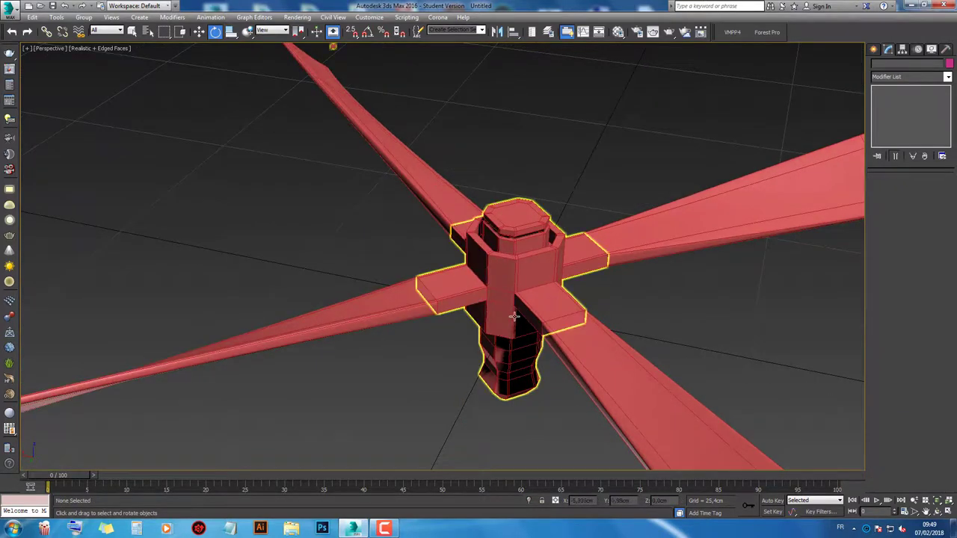
{"action": "scroll", "coordinate": [606, 304], "scroll_direction": "down", "scroll_amount": 3}
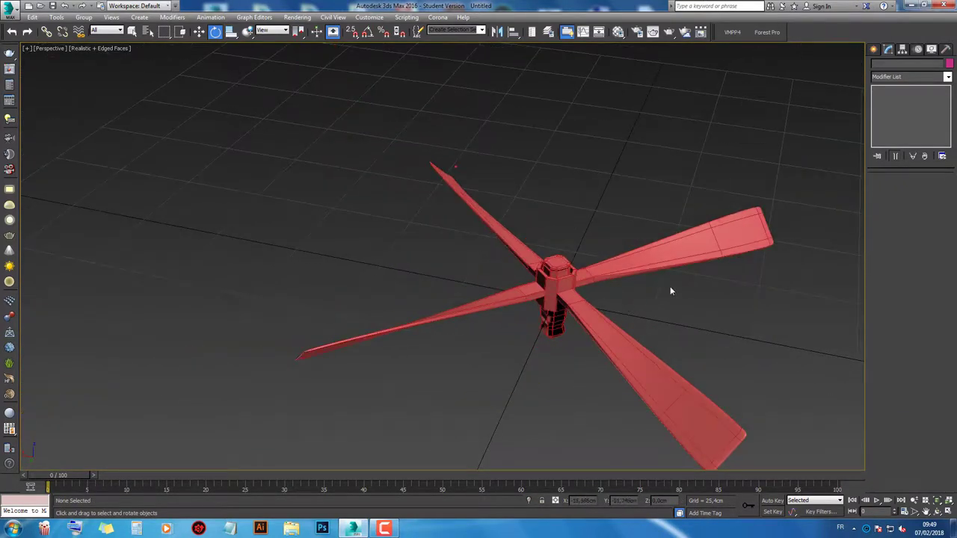
{"action": "scroll", "coordinate": [637, 283], "scroll_direction": "up", "scroll_amount": 2}
Step: Collapse the smoothed blades to an editable poly and attach them to hub Box002
{"action": "left_click", "coordinate": [481, 263]}
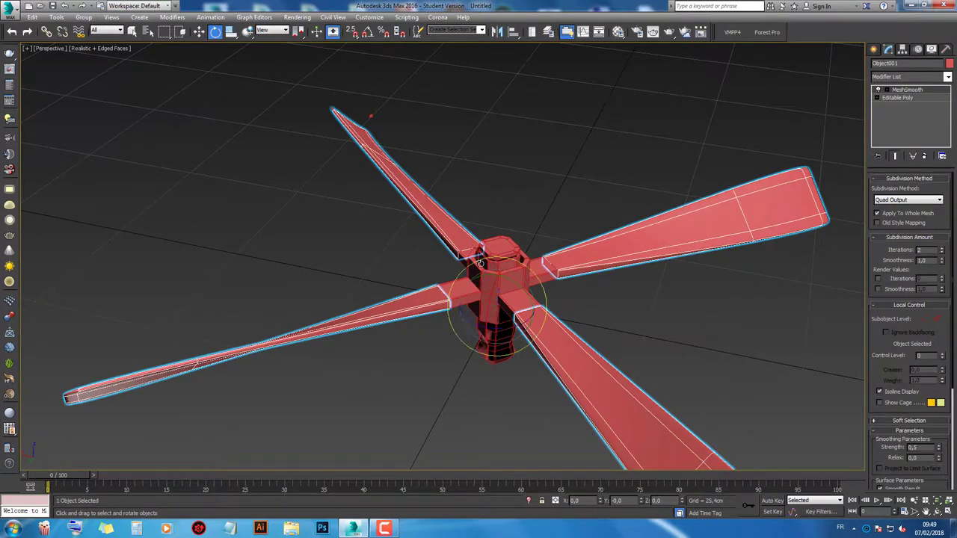
{"action": "right_click", "coordinate": [594, 248]}
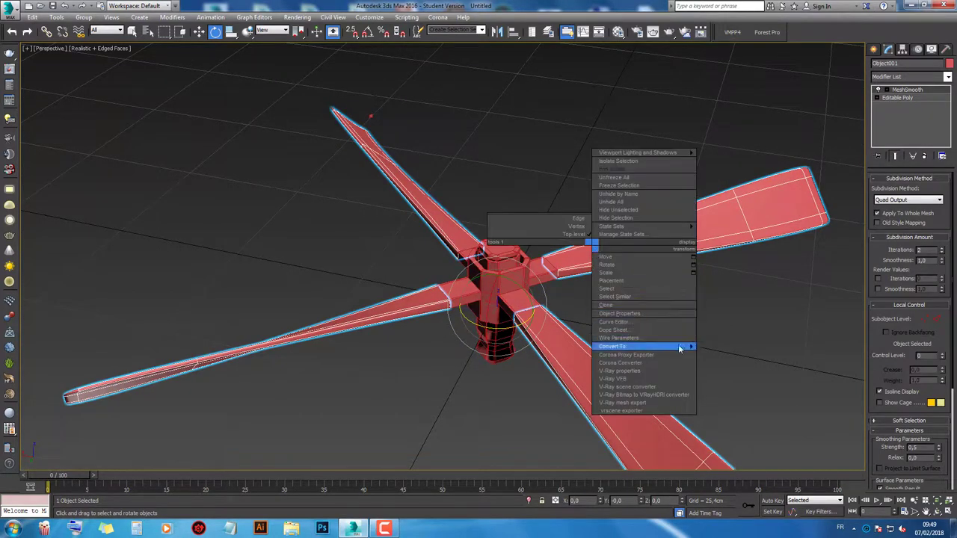
{"action": "left_click", "coordinate": [730, 349]}
{"action": "left_click", "coordinate": [600, 289]}
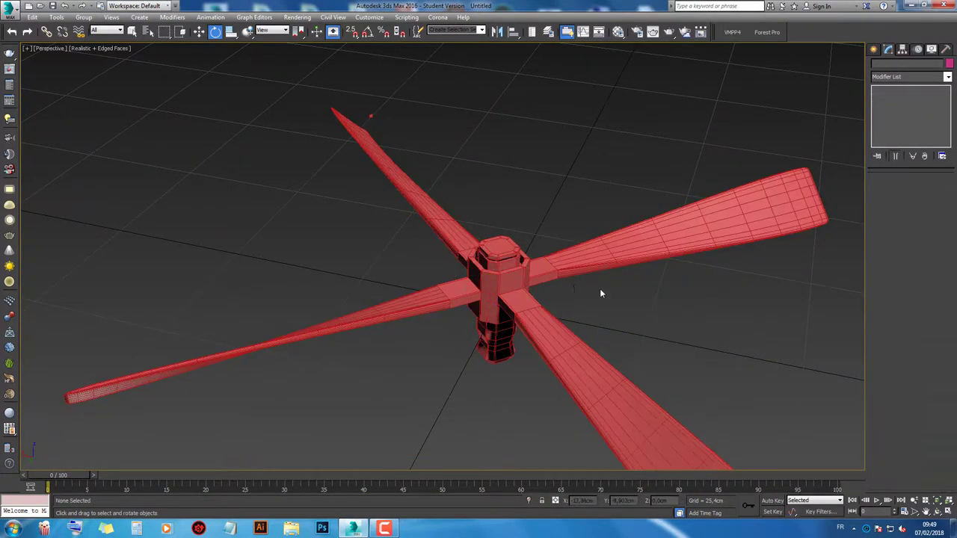
{"action": "left_click", "coordinate": [530, 265]}
{"action": "left_click", "coordinate": [887, 382]}
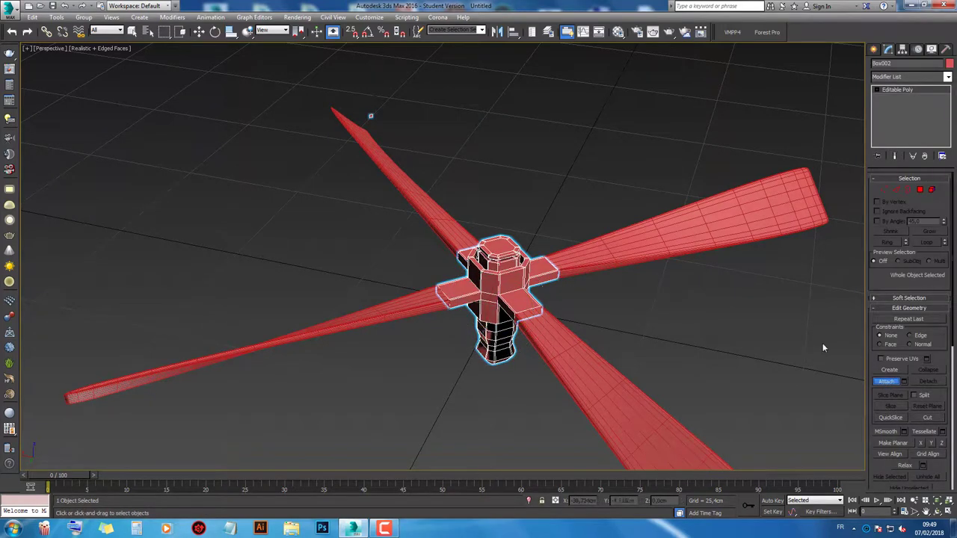
{"action": "left_click", "coordinate": [668, 258]}
{"action": "scroll", "coordinate": [679, 295], "scroll_direction": "down", "scroll_amount": 3}
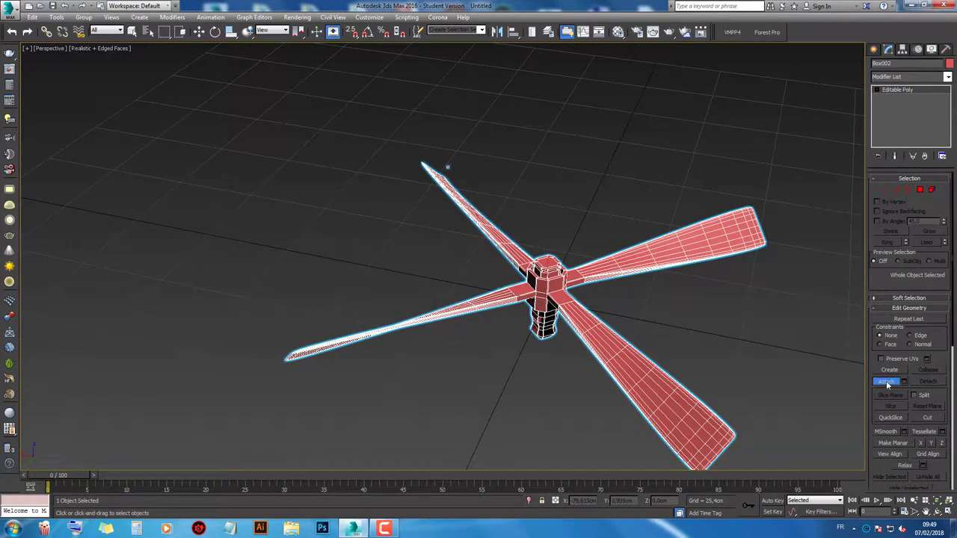
{"action": "key", "text": "w"}
{"action": "middle_click_drag", "start_coordinate": [682, 320], "coordinate": [562, 300]}
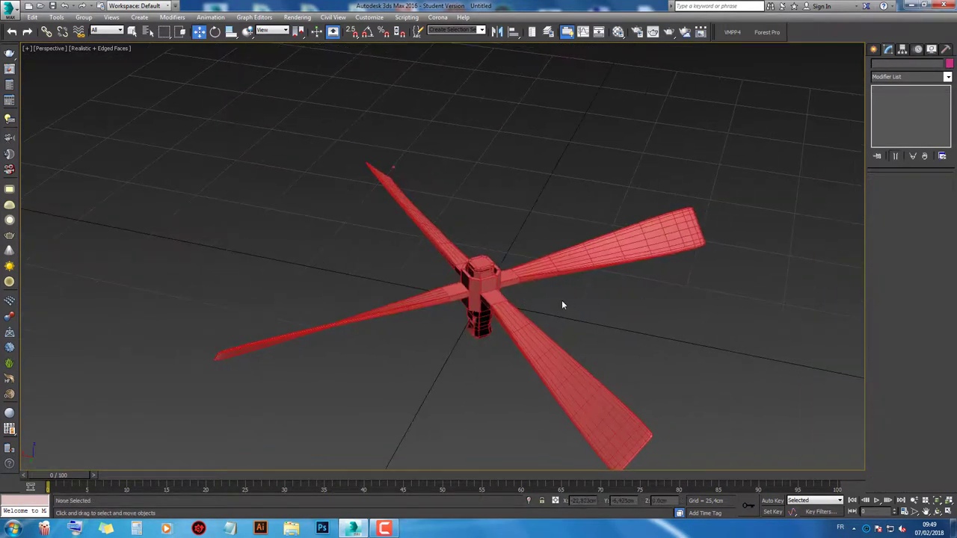
Step: In the four-view layout with Auto Key on, rotate the rotor a full revolution at frame 5
{"action": "left_click", "coordinate": [949, 511]}
{"action": "scroll", "coordinate": [252, 173], "scroll_direction": "up", "scroll_amount": 8}
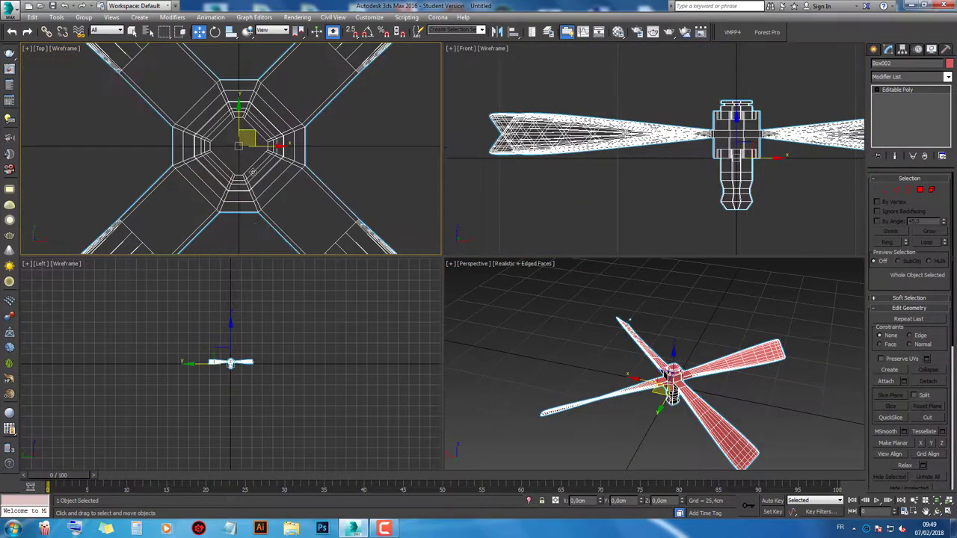
{"action": "scroll", "coordinate": [253, 173], "scroll_direction": "down", "scroll_amount": 4}
{"action": "scroll", "coordinate": [253, 173], "scroll_direction": "down", "scroll_amount": 3}
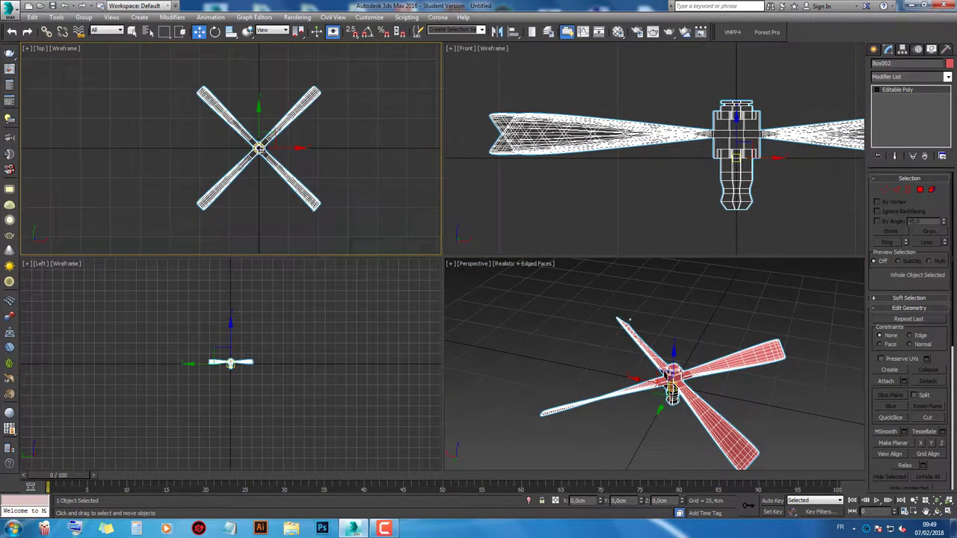
{"action": "left_click", "coordinate": [215, 33]}
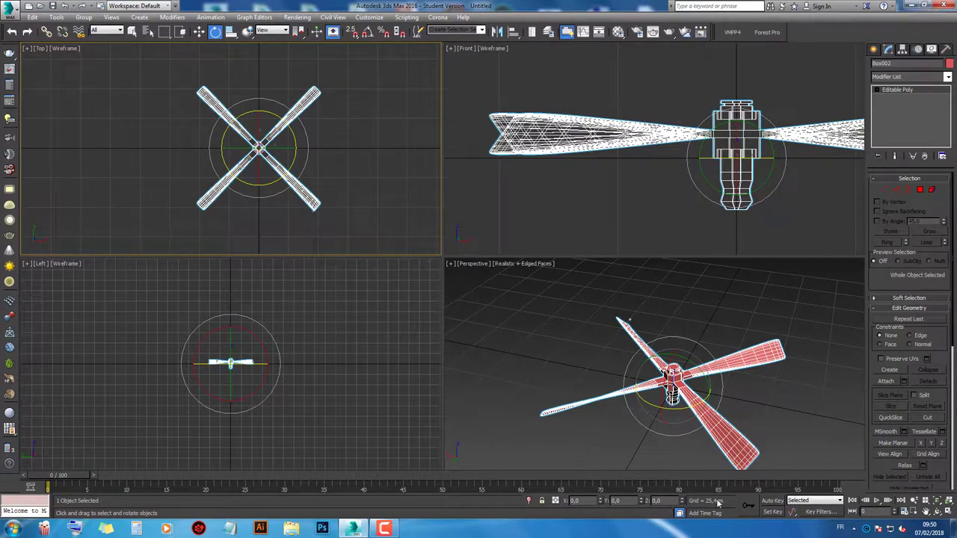
{"action": "left_click", "coordinate": [774, 501]}
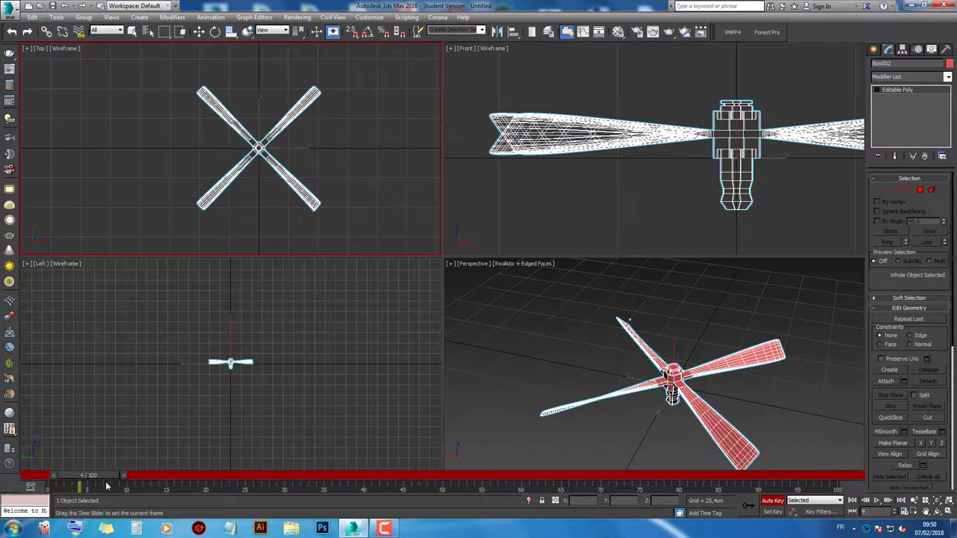
{"action": "left_click_drag", "start_coordinate": [98, 474], "coordinate": [137, 475]}
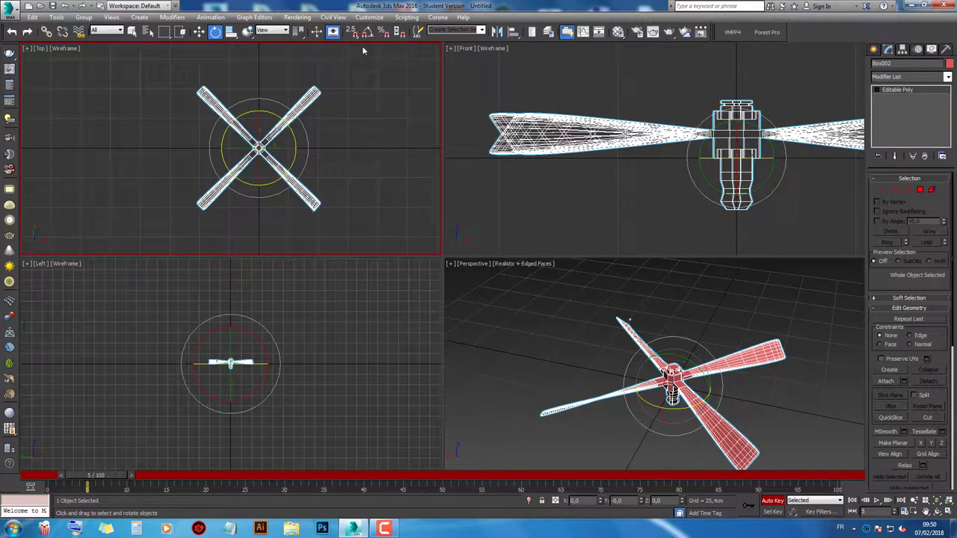
{"action": "left_click_drag", "start_coordinate": [305, 129], "coordinate": [359, 304]}
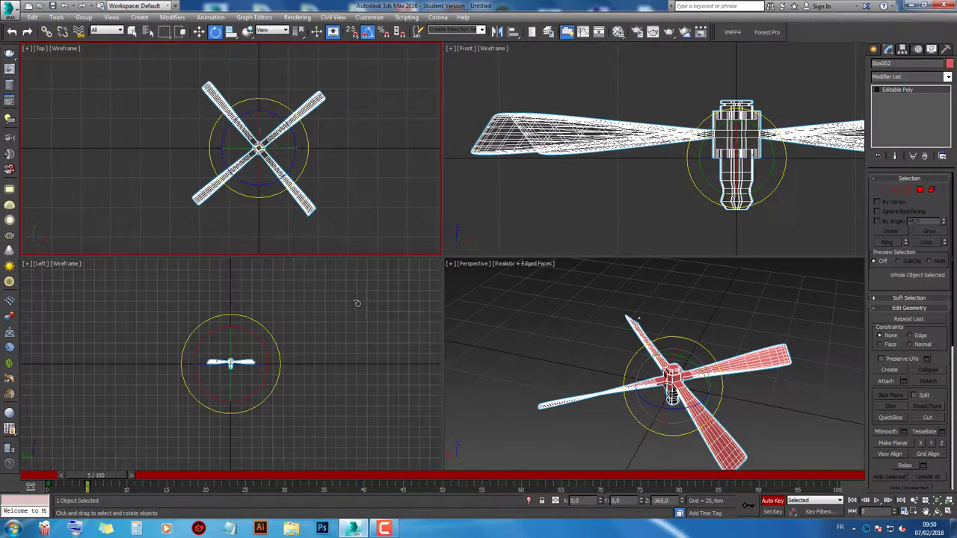
Step: Scrub and play back the spin, then open the Mini Curve Editor
{"action": "key", "text": "q"}
{"action": "left_click_drag", "start_coordinate": [94, 475], "coordinate": [38, 476]}
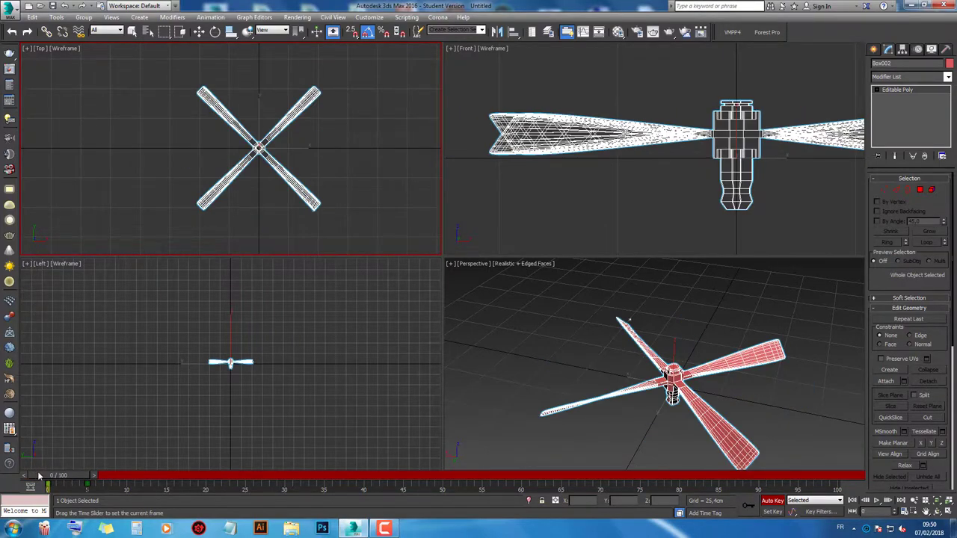
{"action": "key", "text": "e"}
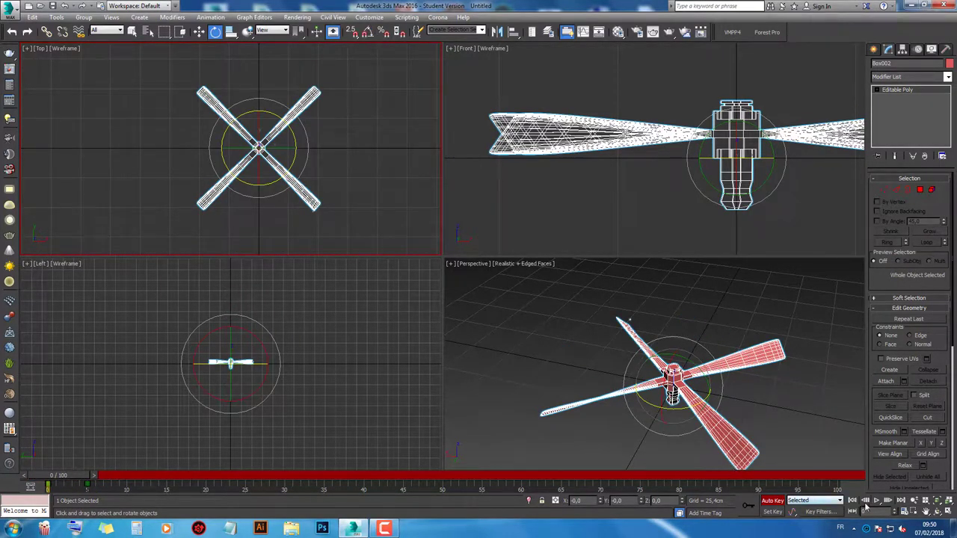
{"action": "left_click", "coordinate": [876, 501]}
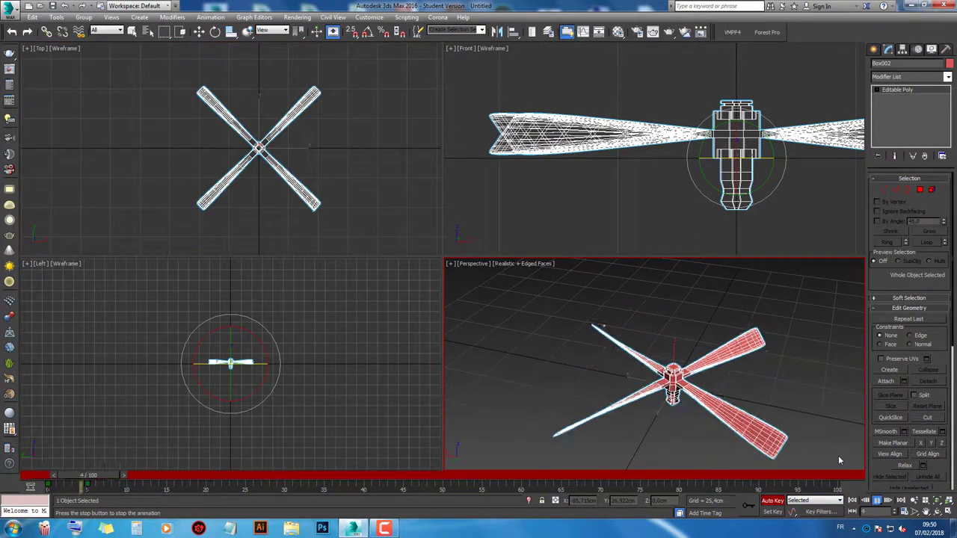
{"action": "mouse_move", "coordinate": [262, 476]}
{"action": "left_mouse_down"}
{"action": "mouse_move", "coordinate": [45, 461]}
{"action": "mouse_move", "coordinate": [87, 473]}
{"action": "left_mouse_up"}
{"action": "key", "text": "e"}
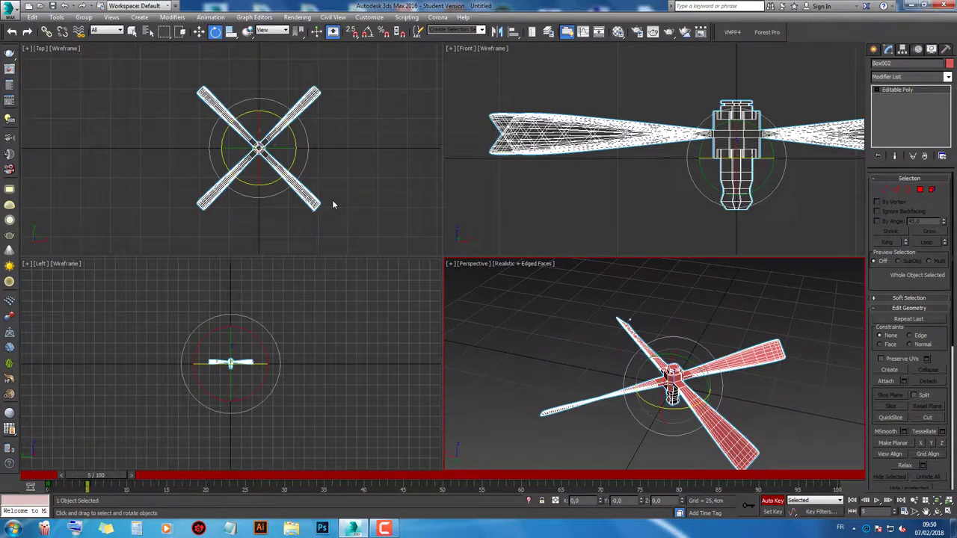
{"action": "left_click", "coordinate": [31, 488]}
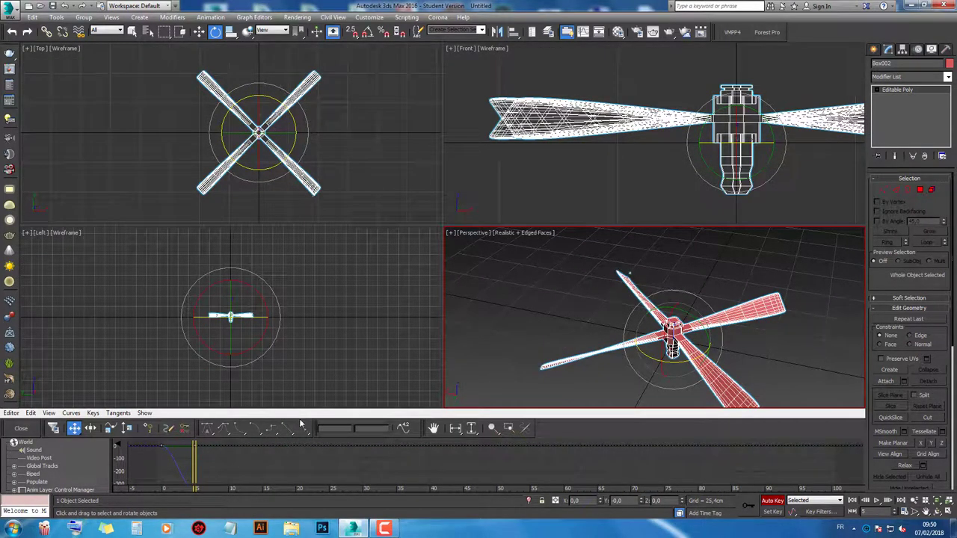
Step: Float and maximize the curve editor, then select the rotor's rotation keys
{"action": "scroll", "coordinate": [301, 425], "scroll_direction": "down", "scroll_amount": 2}
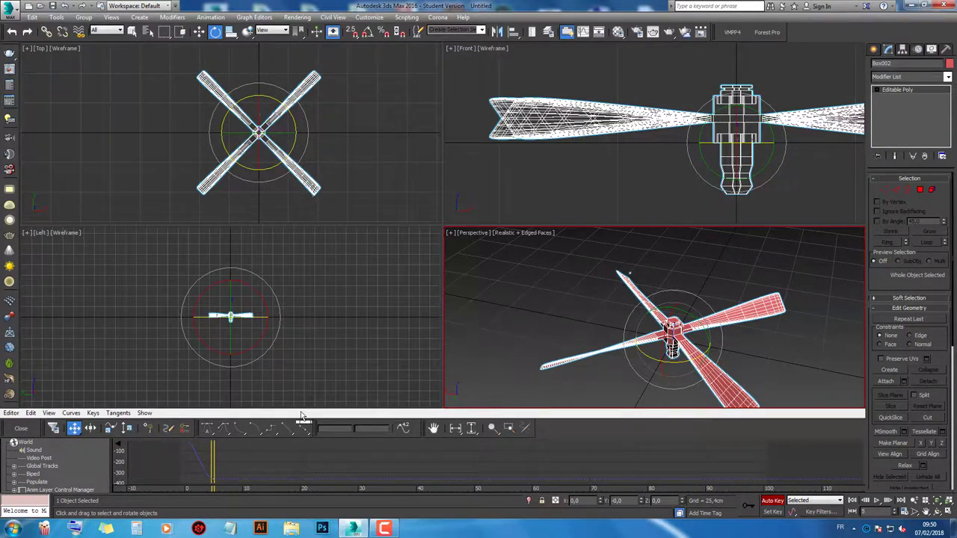
{"action": "left_click_drag", "start_coordinate": [301, 415], "coordinate": [309, 389]}
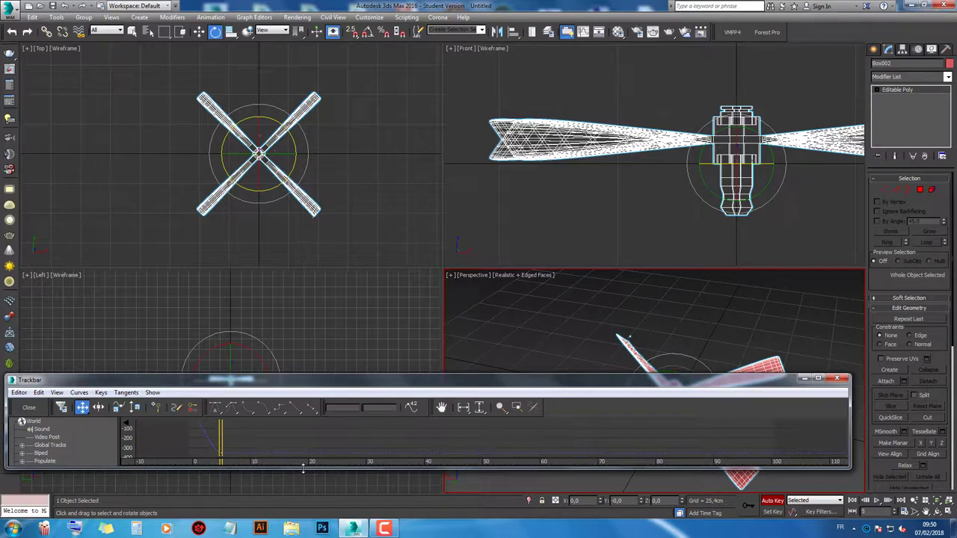
{"action": "double_click", "coordinate": [303, 468]}
{"action": "scroll", "coordinate": [276, 131], "scroll_direction": "down", "scroll_amount": 2}
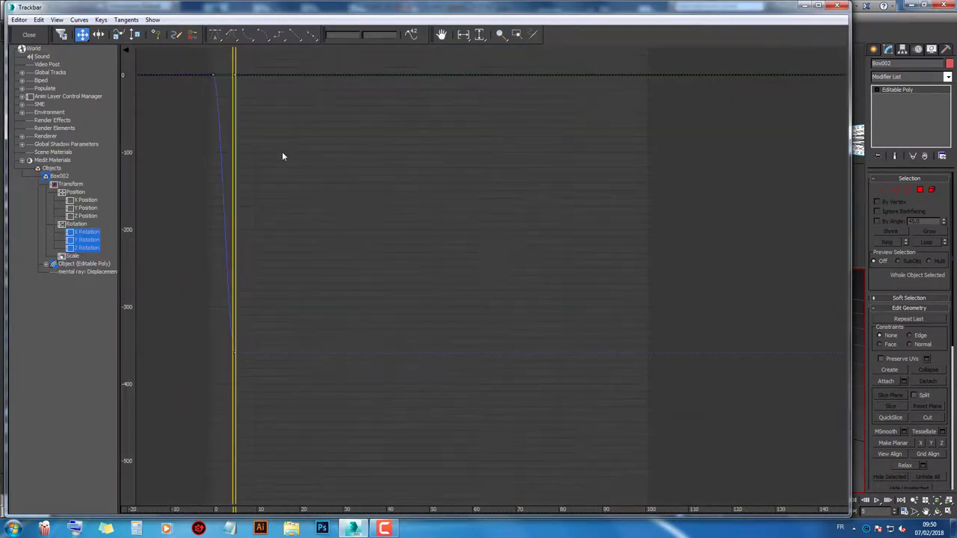
{"action": "left_click_drag", "start_coordinate": [272, 92], "coordinate": [193, 387]}
Step: Set the keys' out-of-range type to Relative Repeat and play the animation
{"action": "left_click", "coordinate": [53, 20]}
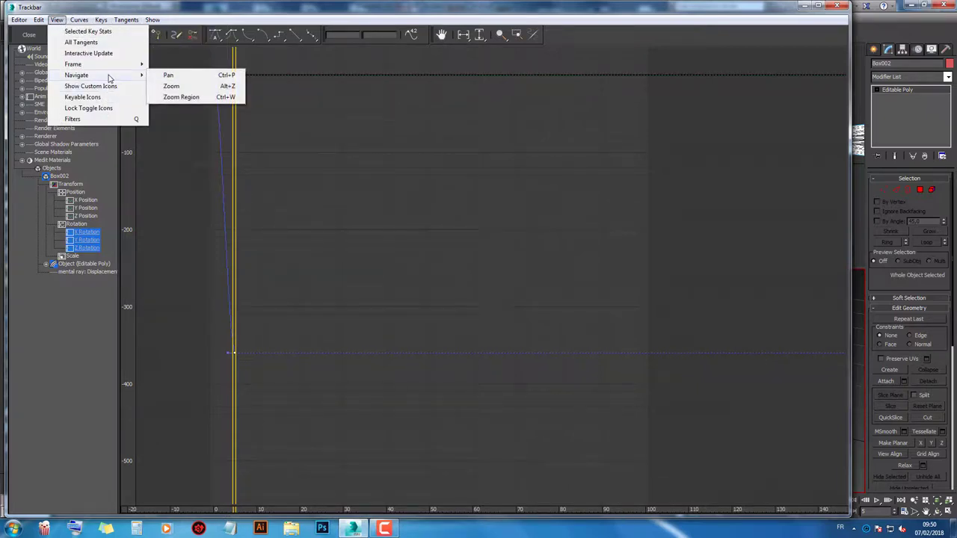
{"action": "mouse_move", "coordinate": [79, 20]}
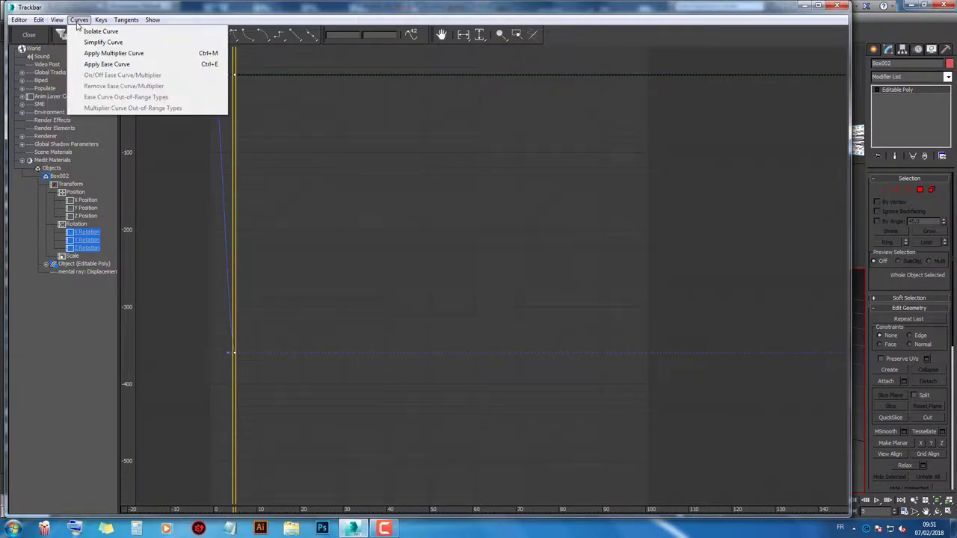
{"action": "left_click", "coordinate": [254, 136]}
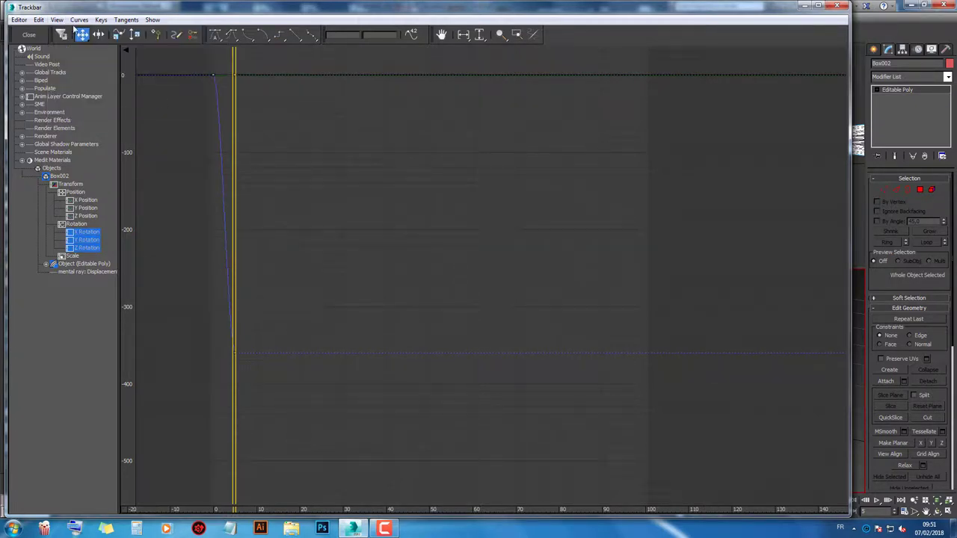
{"action": "left_click", "coordinate": [60, 21]}
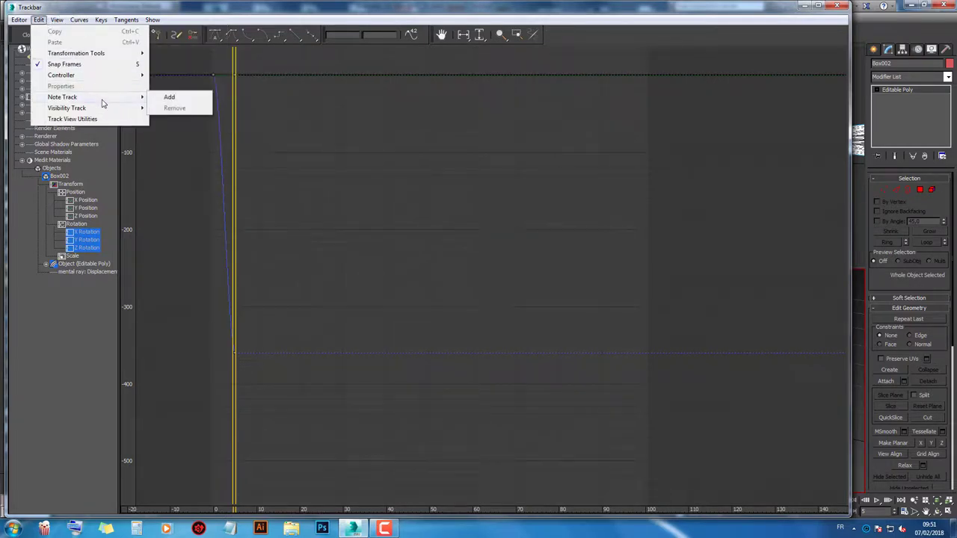
{"action": "mouse_move", "coordinate": [61, 75]}
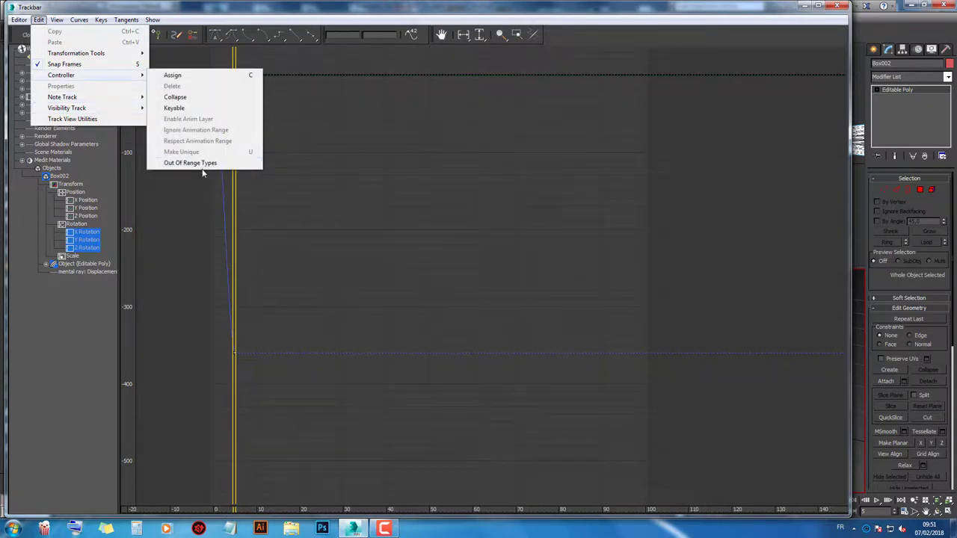
{"action": "left_click", "coordinate": [196, 163]}
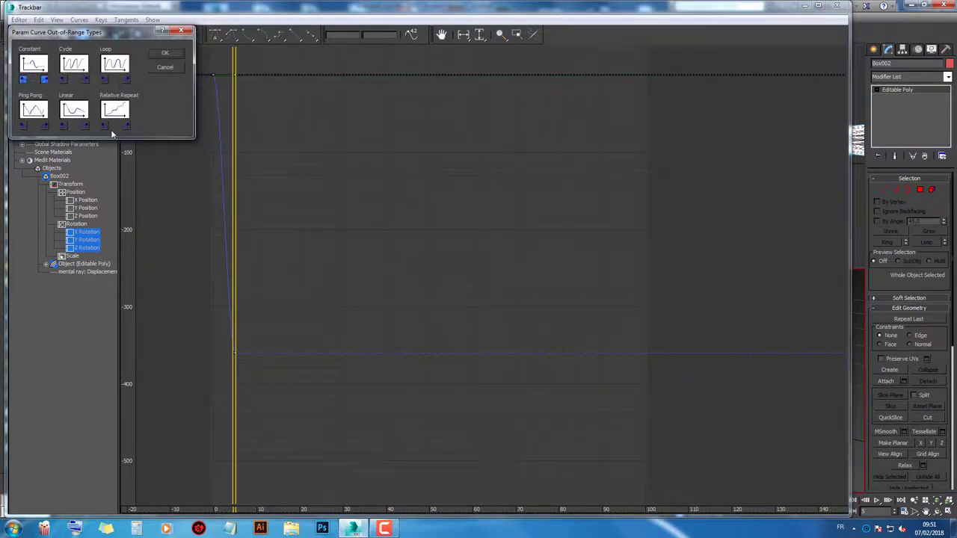
{"action": "left_click", "coordinate": [165, 54]}
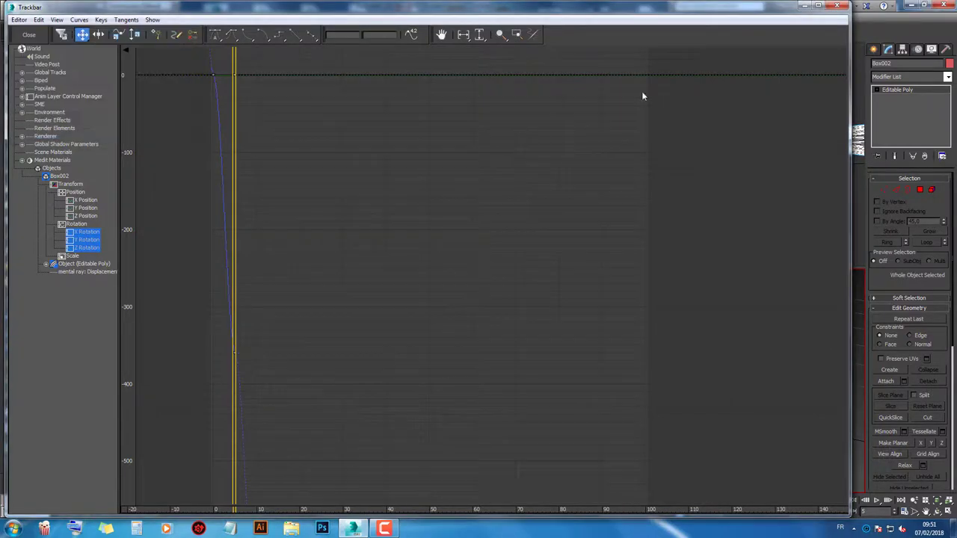
{"action": "left_click", "coordinate": [806, 9]}
{"action": "left_click", "coordinate": [879, 500]}
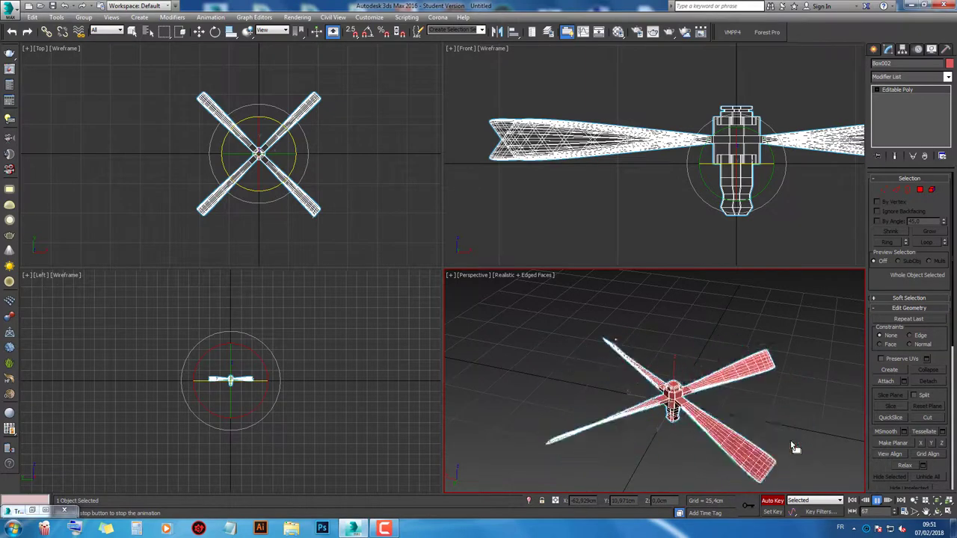
Step: Turn off Auto Key and close both the floating and docked curve editors
{"action": "left_click", "coordinate": [773, 501]}
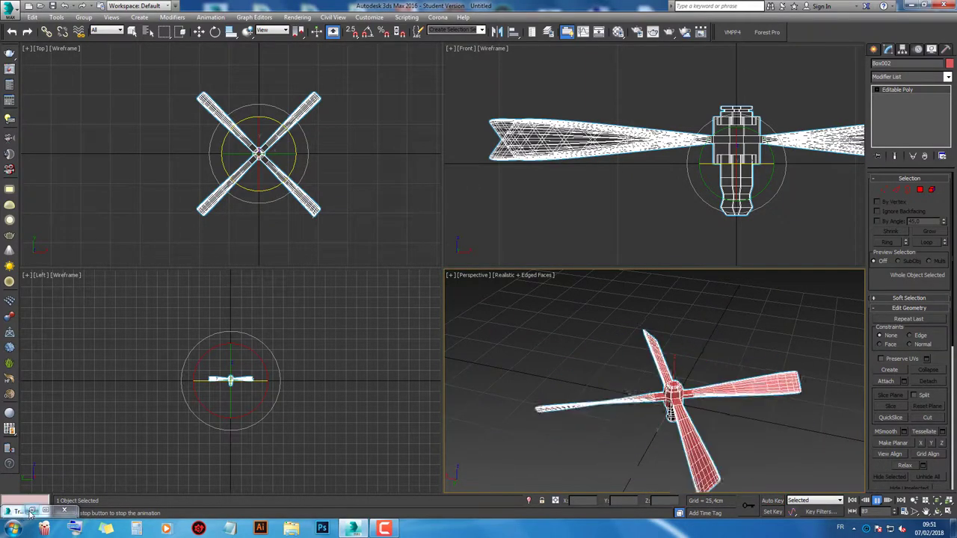
{"action": "left_click", "coordinate": [883, 500]}
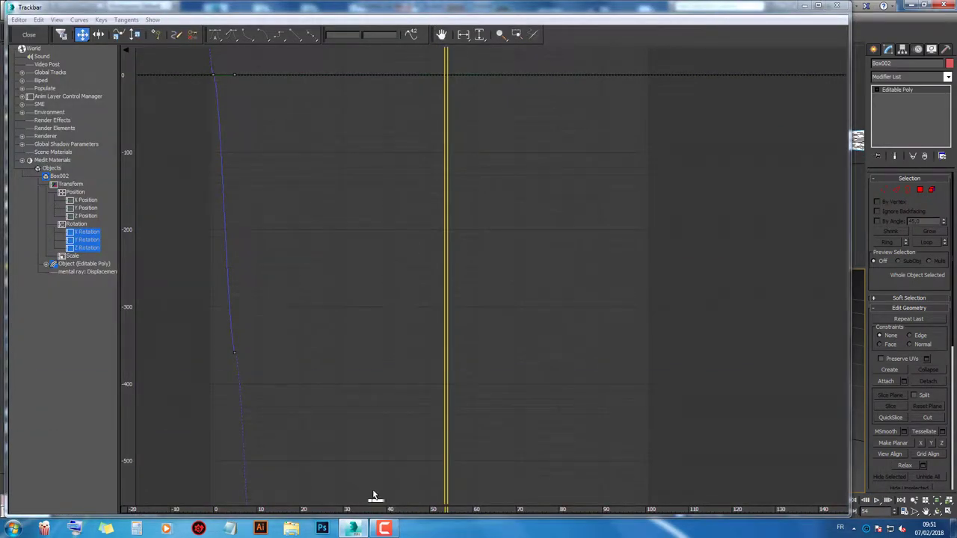
{"action": "left_click", "coordinate": [374, 502]}
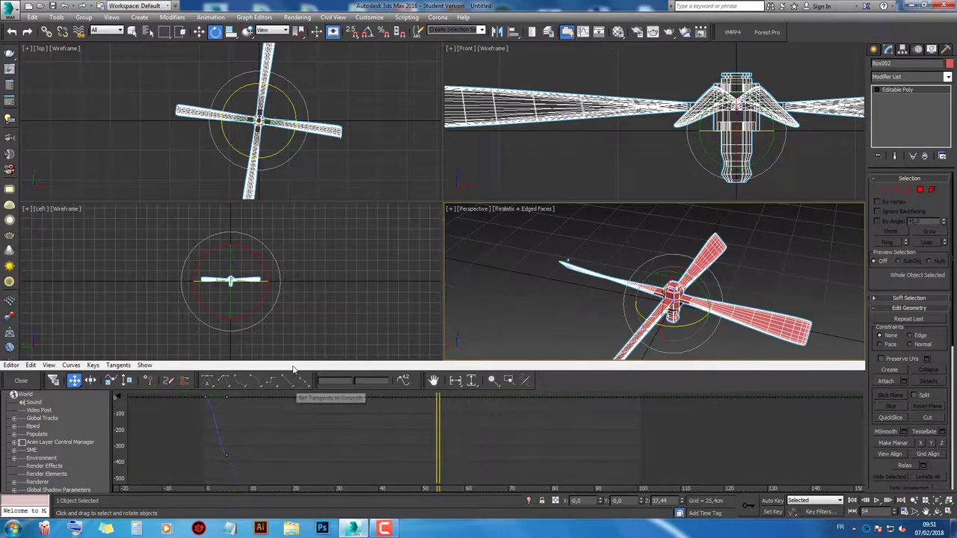
{"action": "left_click_drag", "start_coordinate": [297, 387], "coordinate": [295, 505]}
{"action": "left_click", "coordinate": [17, 382]}
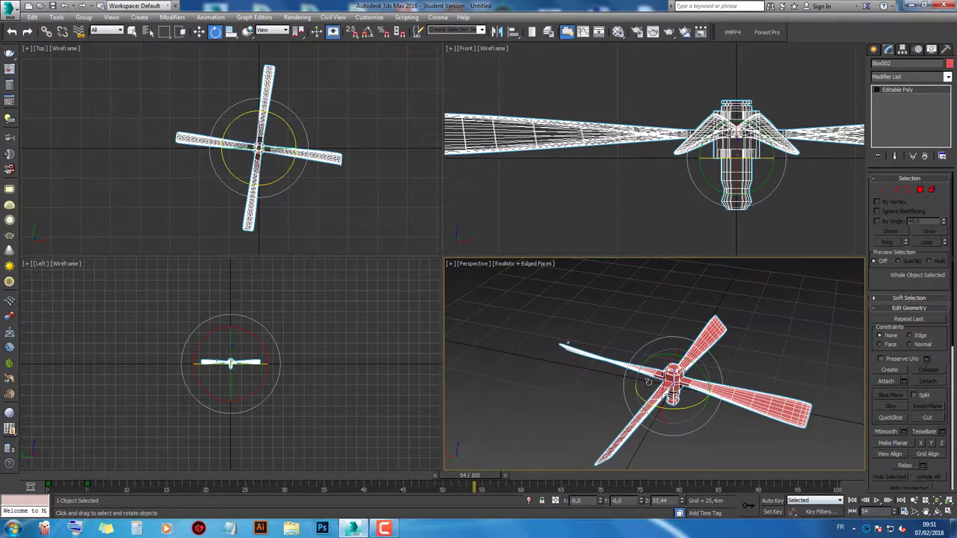
Step: Reselect the rotor and frame its blades in the Top and Perspective views
{"action": "left_click", "coordinate": [581, 336]}
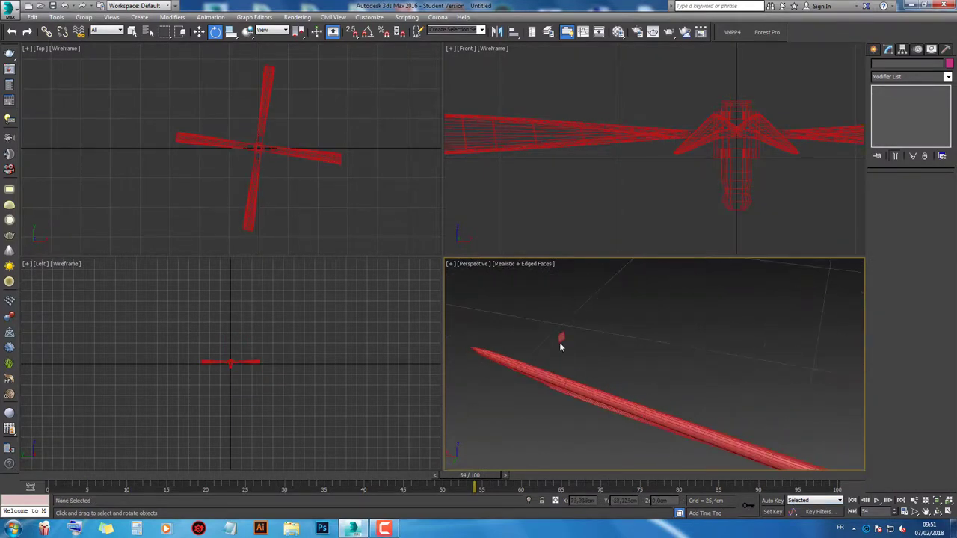
{"action": "left_click", "coordinate": [561, 340]}
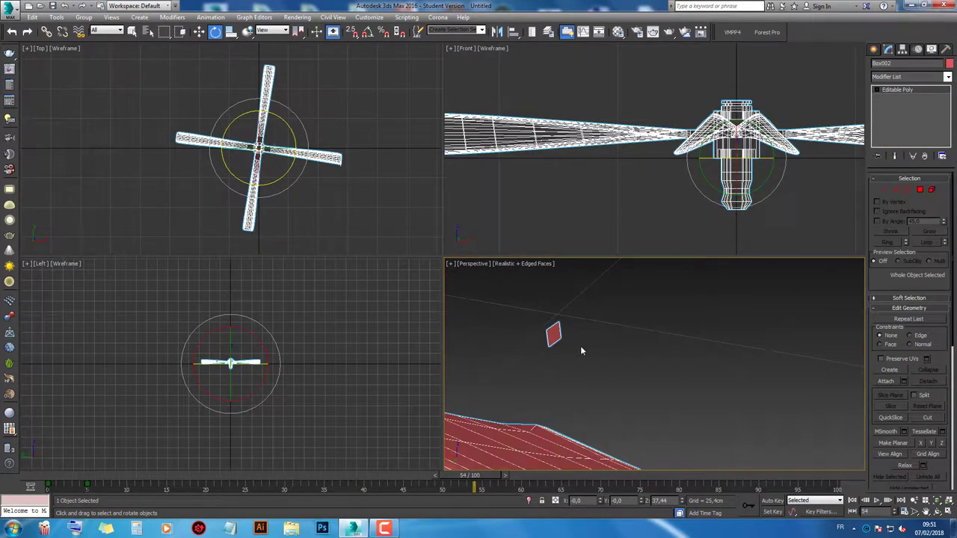
{"action": "scroll", "coordinate": [384, 187], "scroll_direction": "up", "scroll_amount": 5}
{"action": "scroll", "coordinate": [357, 167], "scroll_direction": "up", "scroll_amount": 5}
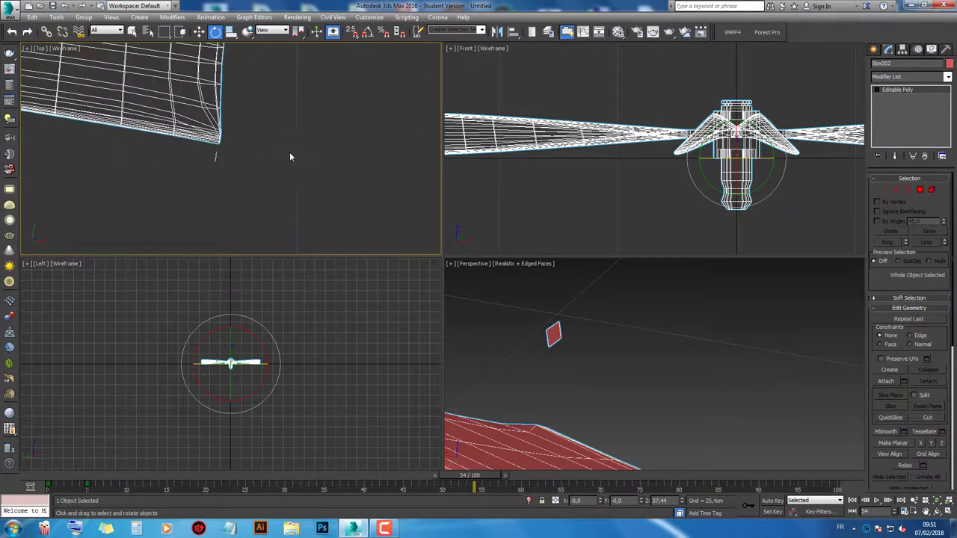
{"action": "middle_click_drag", "start_coordinate": [290, 151], "coordinate": [237, 150]}
{"action": "left_click", "coordinate": [584, 386]}
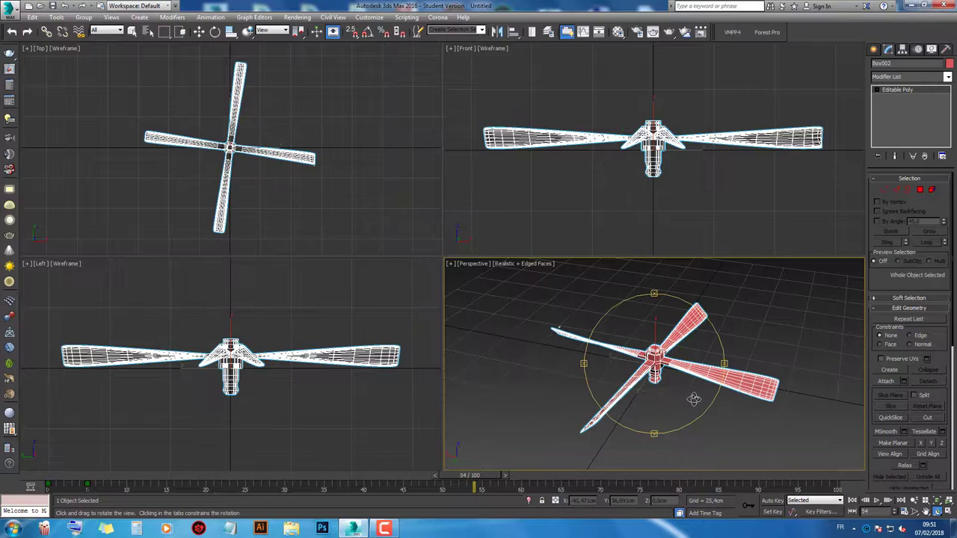
{"action": "left_click_drag", "start_coordinate": [694, 399], "coordinate": [656, 413]}
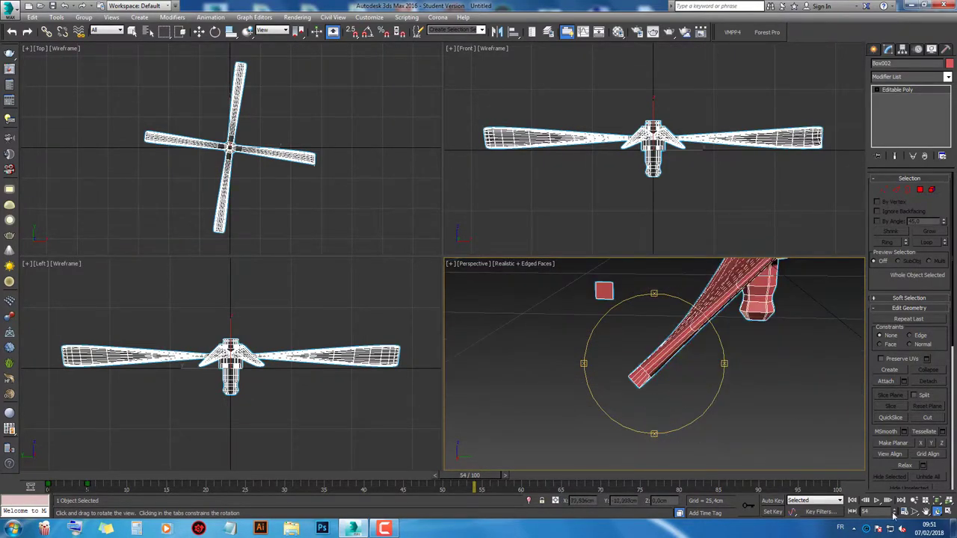
Step: Maximize the Perspective view and select one rotor blade in polygon editing
{"action": "key", "text": "alt+w"}
{"action": "key", "text": "e"}
{"action": "left_click", "coordinate": [354, 141]}
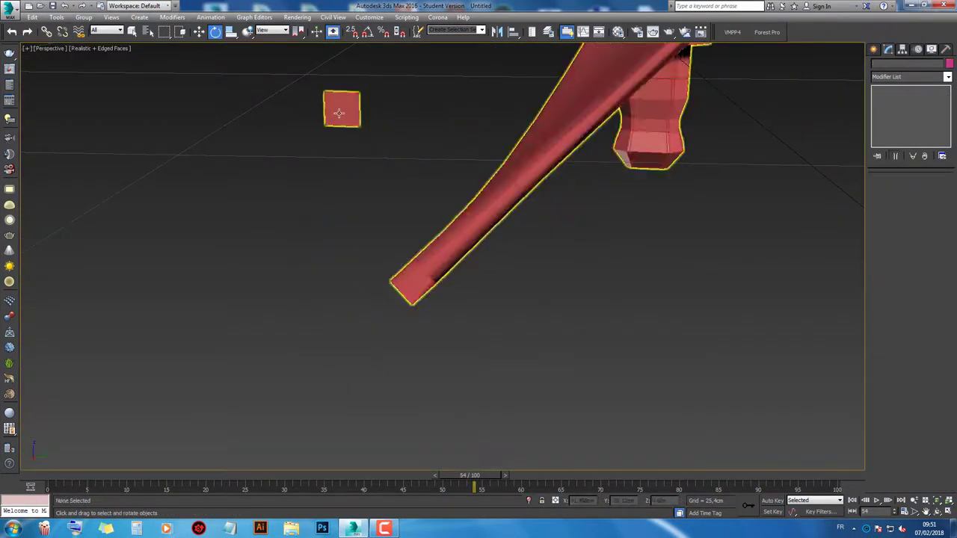
{"action": "left_click", "coordinate": [339, 112]}
{"action": "left_click", "coordinate": [932, 190]}
{"action": "left_click", "coordinate": [335, 103]}
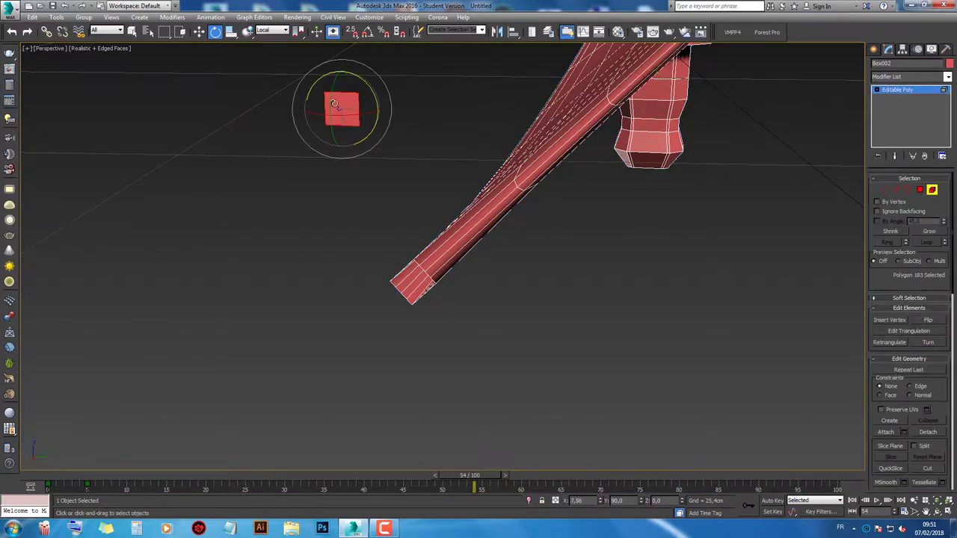
{"action": "left_click", "coordinate": [431, 214]}
{"action": "left_click", "coordinate": [448, 233]}
Step: Select the blade's end border and orbit the view around the propeller
{"action": "left_click", "coordinate": [908, 190], "text": "ctrl"}
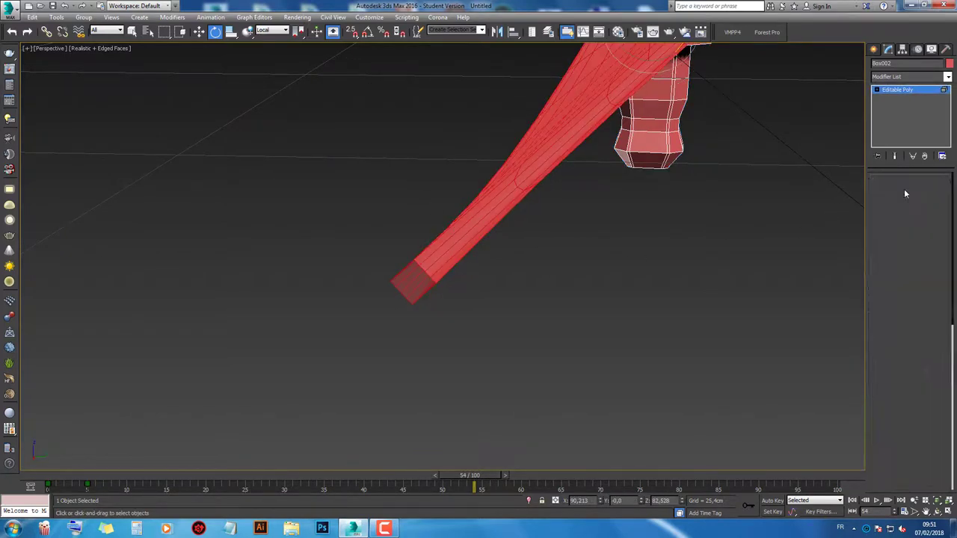
{"action": "left_click", "coordinate": [426, 274]}
{"action": "right_click", "coordinate": [417, 266]}
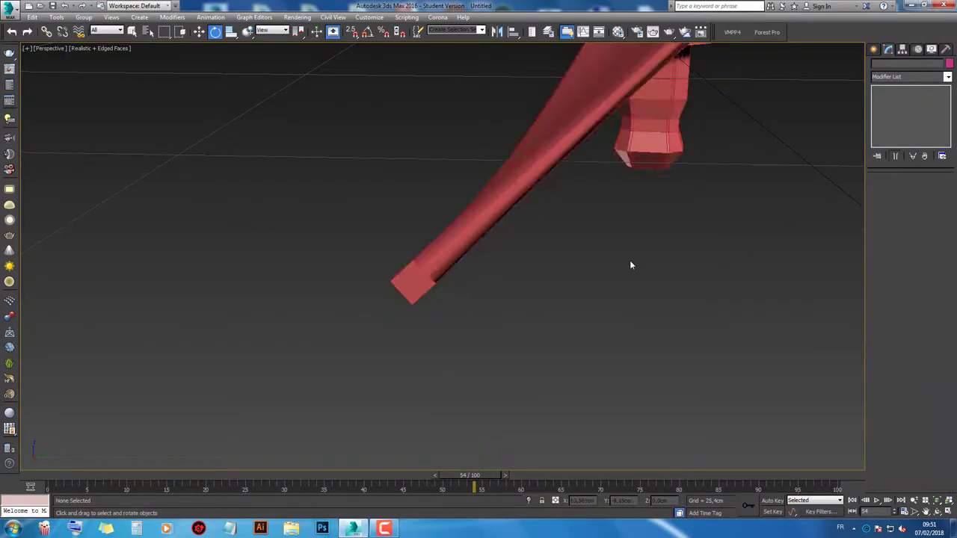
{"action": "mouse_move", "coordinate": [630, 261]}
{"action": "middle_mouse_down", "text": "alt"}
{"action": "mouse_move", "coordinate": [648, 258]}
{"action": "mouse_move", "coordinate": [627, 284]}
{"action": "middle_mouse_up", "text": "alt"}
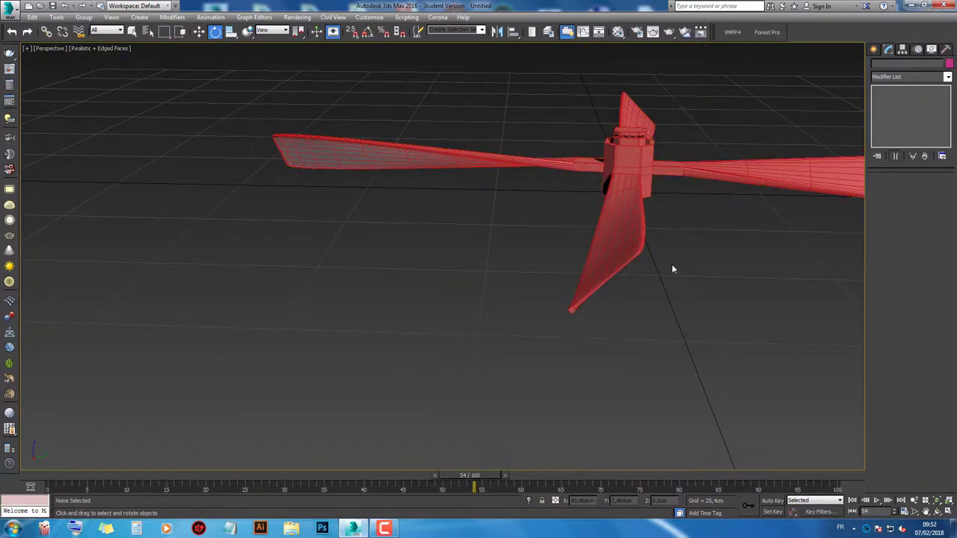
{"action": "middle_click_drag", "start_coordinate": [671, 264], "coordinate": [814, 247], "text": "alt"}
{"action": "scroll", "coordinate": [813, 247], "scroll_direction": "up", "scroll_amount": 3}
{"action": "scroll", "coordinate": [718, 299], "scroll_direction": "down", "scroll_amount": 5}
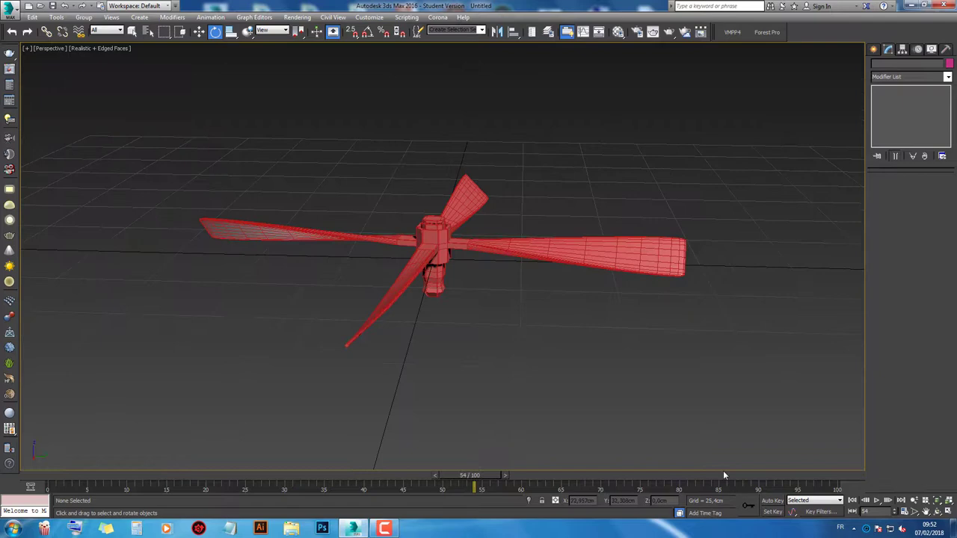
Step: From a higher angle, select the right-hand blade element and delete it
{"action": "left_click", "coordinate": [928, 512]}
{"action": "left_click_drag", "start_coordinate": [787, 464], "coordinate": [519, 289]}
{"action": "right_click", "coordinate": [519, 289]}
{"action": "left_click", "coordinate": [535, 267]}
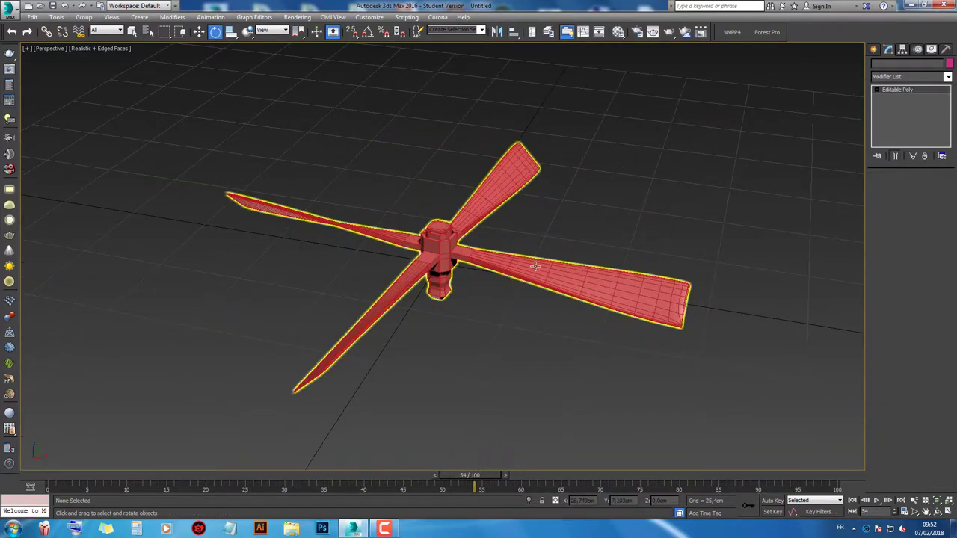
{"action": "scroll", "coordinate": [535, 269], "scroll_direction": "up", "scroll_amount": 3}
{"action": "key", "text": "5"}
{"action": "left_click", "coordinate": [747, 273]}
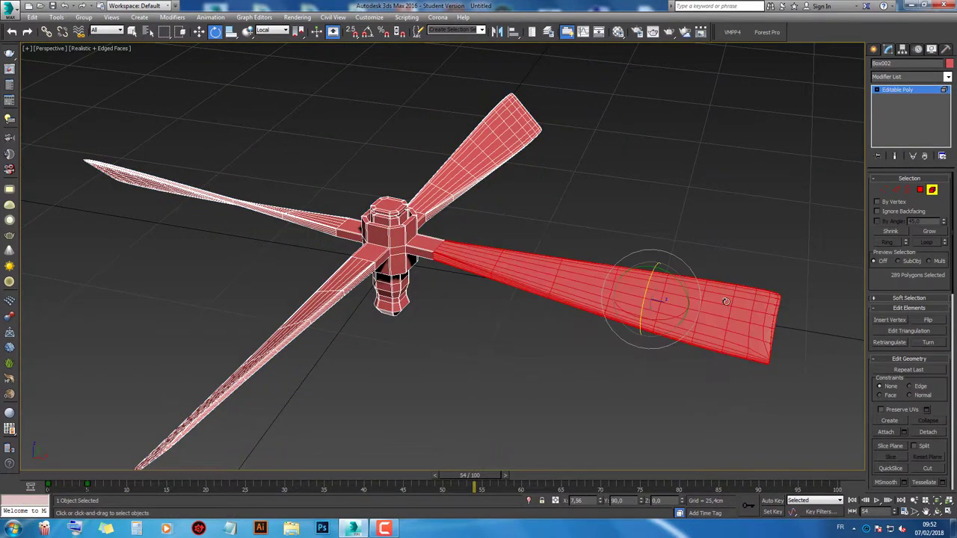
{"action": "key", "text": "Delete"}
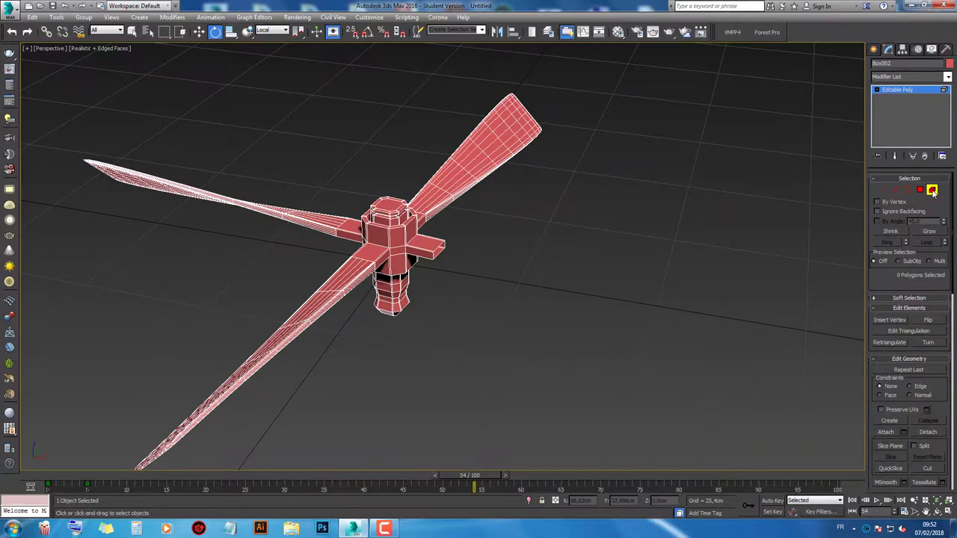
Step: Reselect the propeller and select its left blade element
{"action": "left_click", "coordinate": [933, 191]}
{"action": "left_click", "coordinate": [608, 392]}
{"action": "left_click", "coordinate": [311, 224]}
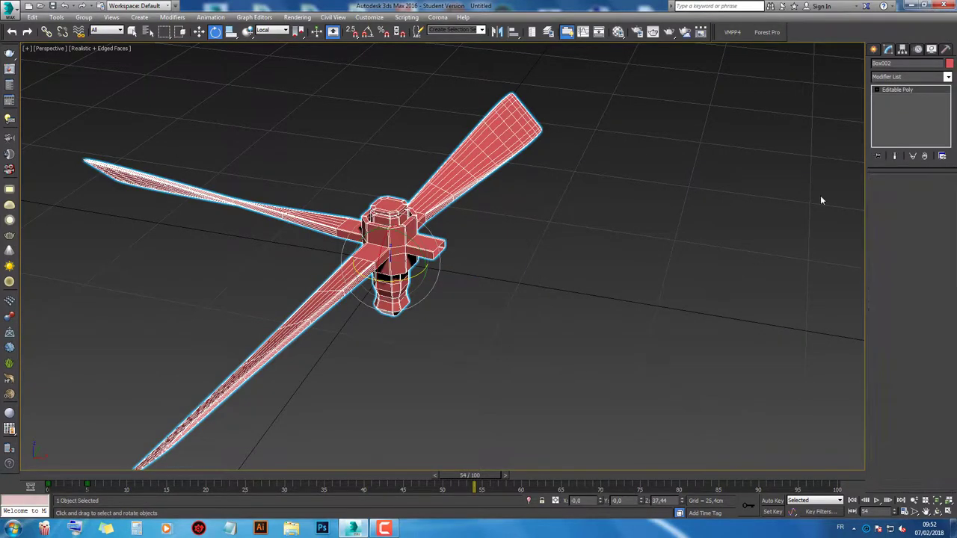
{"action": "key", "text": "5"}
{"action": "left_click", "coordinate": [274, 212]}
Step: Return to frame 0 and maximize the Top view with the Move tool active
{"action": "left_click", "coordinate": [947, 512]}
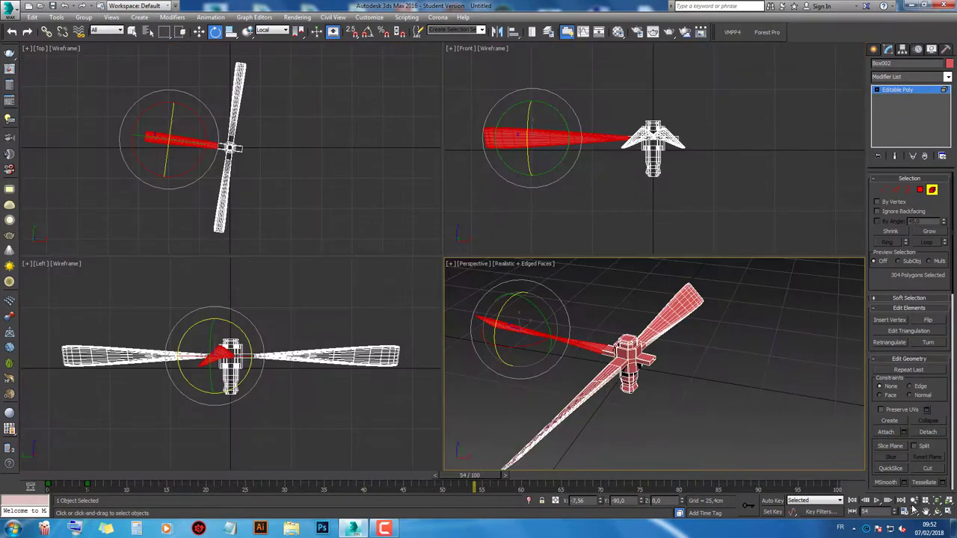
{"action": "right_click", "coordinate": [196, 160]}
{"action": "left_click", "coordinate": [63, 479]}
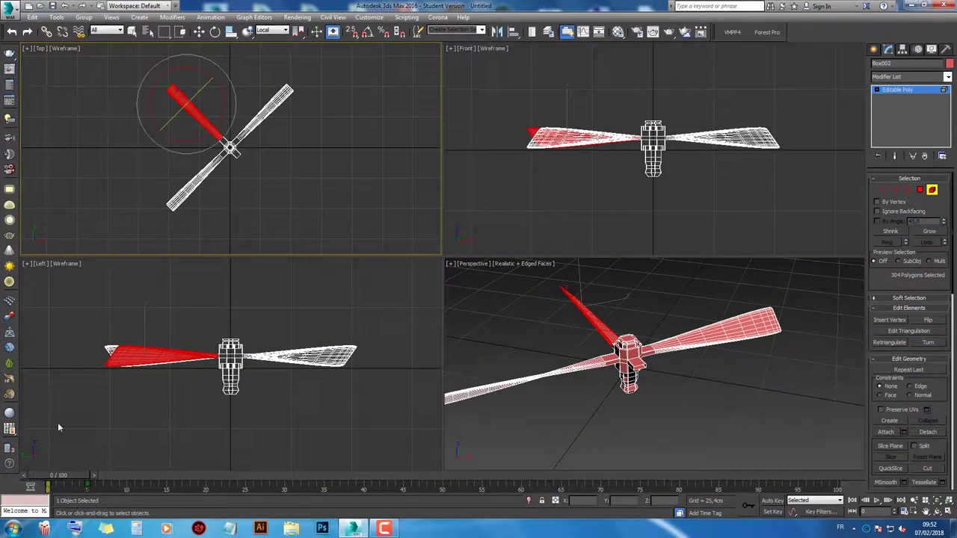
{"action": "mouse_move", "coordinate": [65, 477]}
{"action": "left_mouse_down"}
{"action": "mouse_move", "coordinate": [73, 484]}
{"action": "mouse_move", "coordinate": [41, 487]}
{"action": "left_mouse_up"}
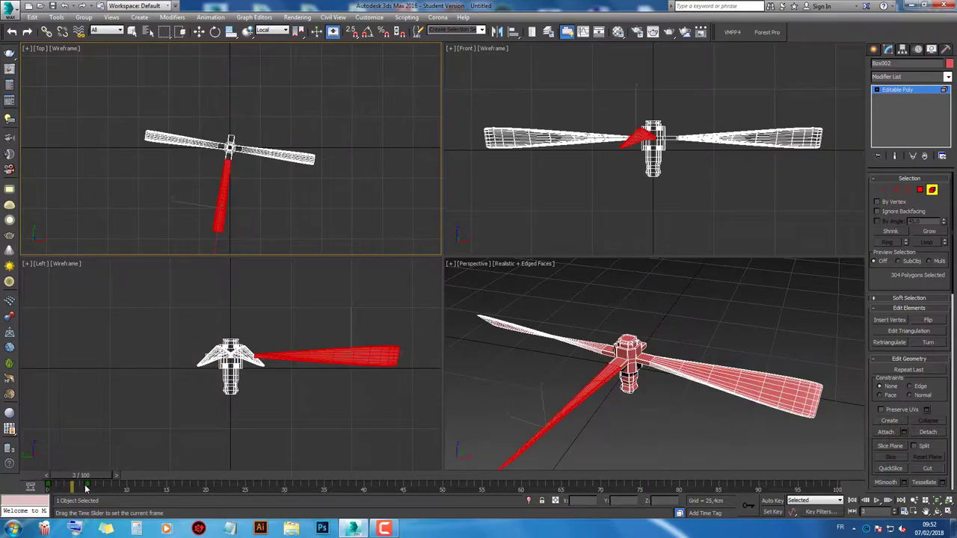
{"action": "key", "text": "e"}
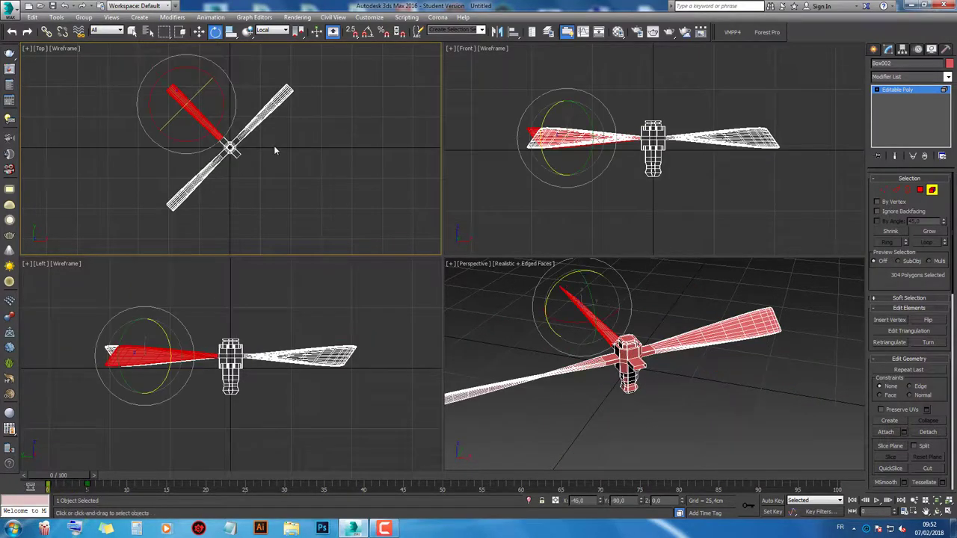
{"action": "key", "text": "alt+w"}
{"action": "scroll", "coordinate": [502, 214], "scroll_direction": "up", "scroll_amount": 3}
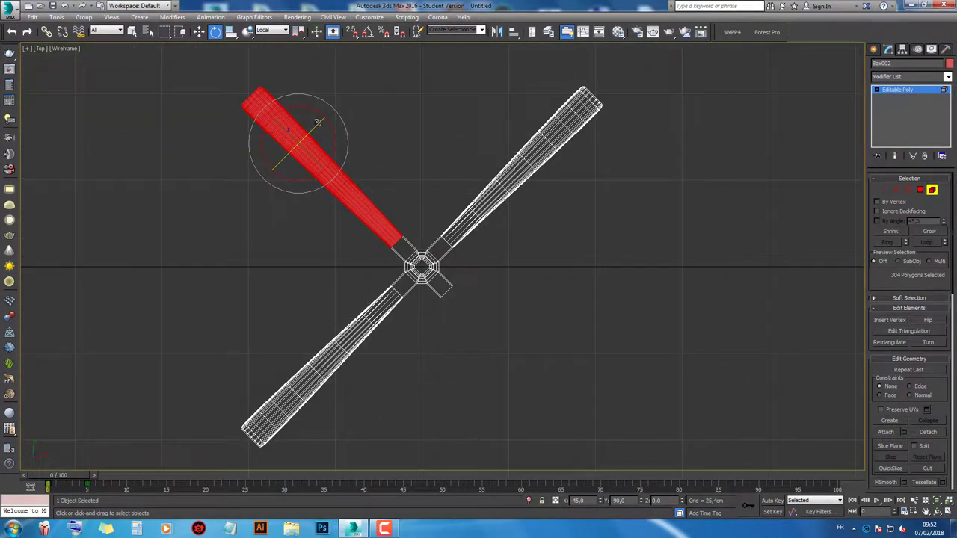
{"action": "left_click", "coordinate": [200, 31]}
{"action": "middle_click_drag", "start_coordinate": [330, 145], "coordinate": [309, 118]}
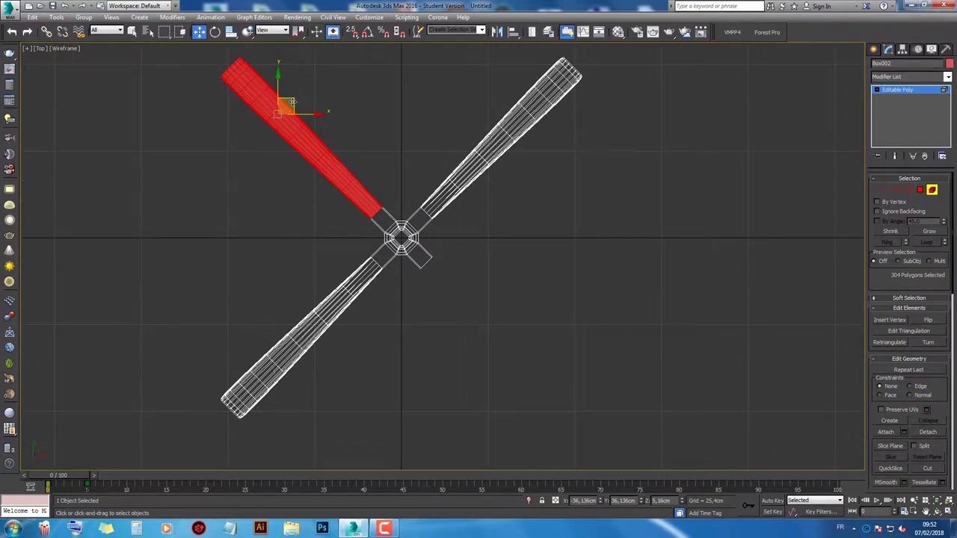
Step: Shift-drag a blade copy into the lower-right slot as an element, then detach it as Object001
{"action": "left_click_drag", "start_coordinate": [292, 101], "coordinate": [455, 258], "text": "shift"}
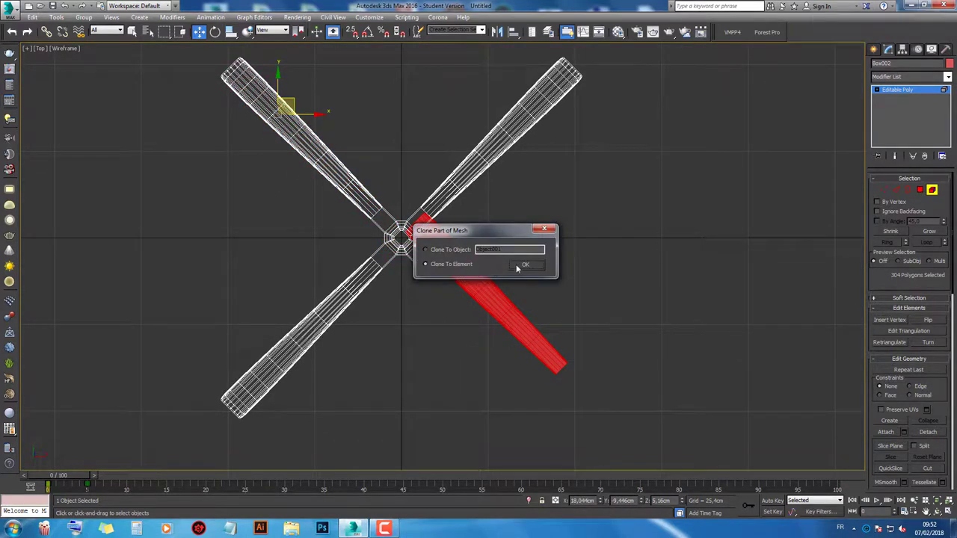
{"action": "left_click", "coordinate": [524, 265]}
{"action": "left_click", "coordinate": [928, 432]}
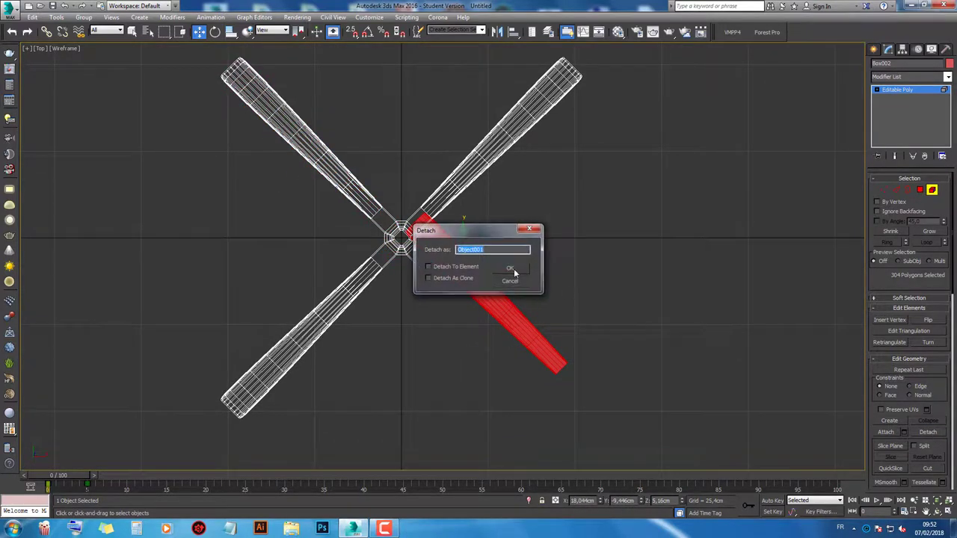
{"action": "left_click", "coordinate": [513, 270]}
{"action": "left_click", "coordinate": [933, 191]}
Step: Mirror Object001 across the XY plane
{"action": "left_click", "coordinate": [472, 302]}
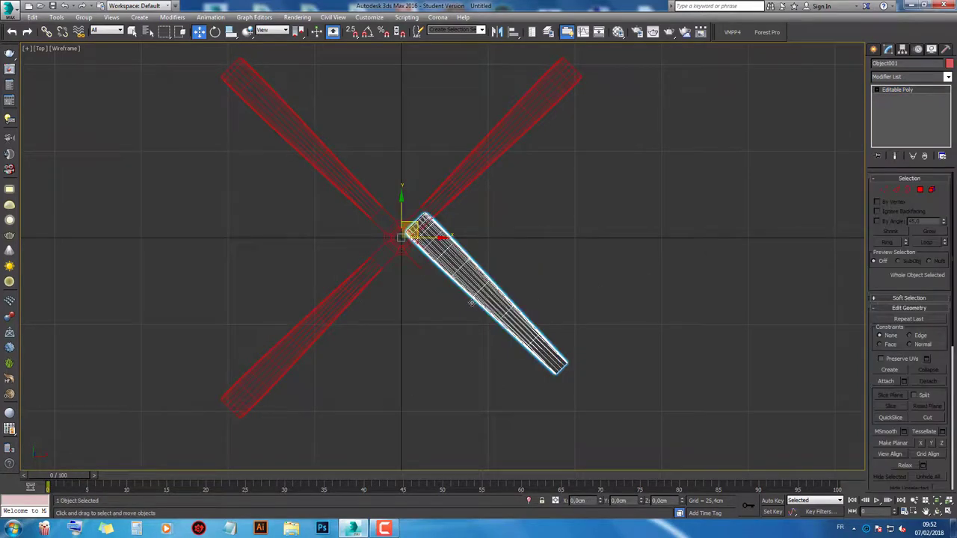
{"action": "left_click", "coordinate": [501, 31]}
{"action": "left_click", "coordinate": [459, 223]}
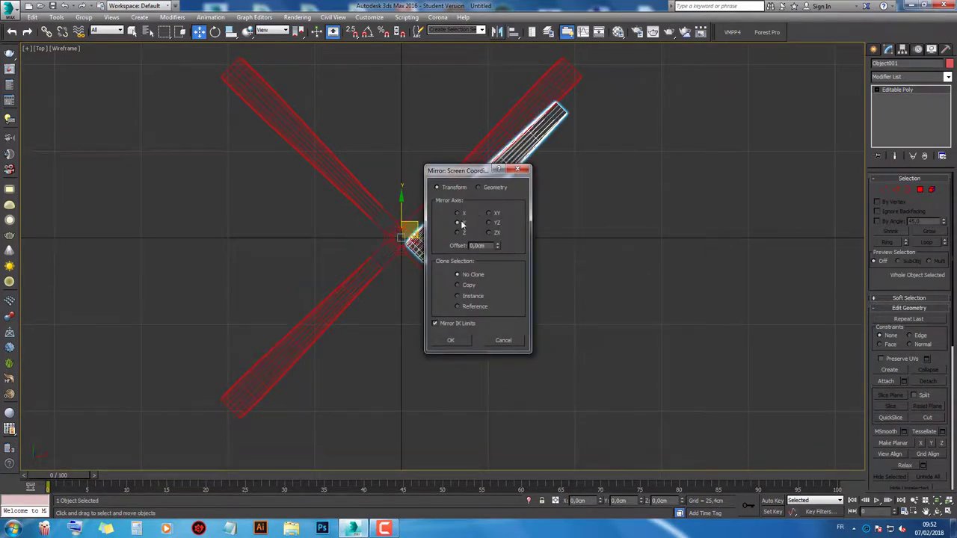
{"action": "left_click", "coordinate": [458, 233]}
{"action": "left_click", "coordinate": [492, 224]}
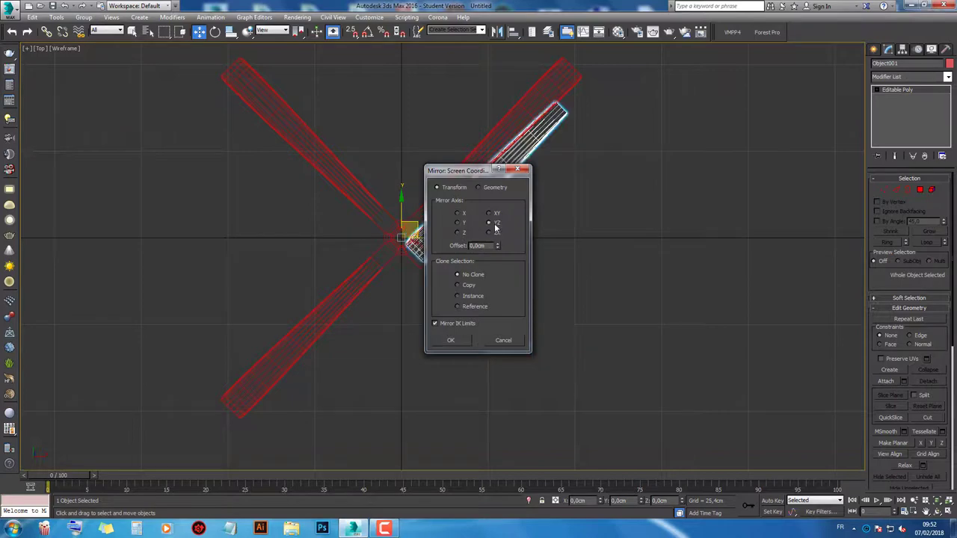
{"action": "left_click", "coordinate": [493, 214]}
{"action": "left_click", "coordinate": [463, 341]}
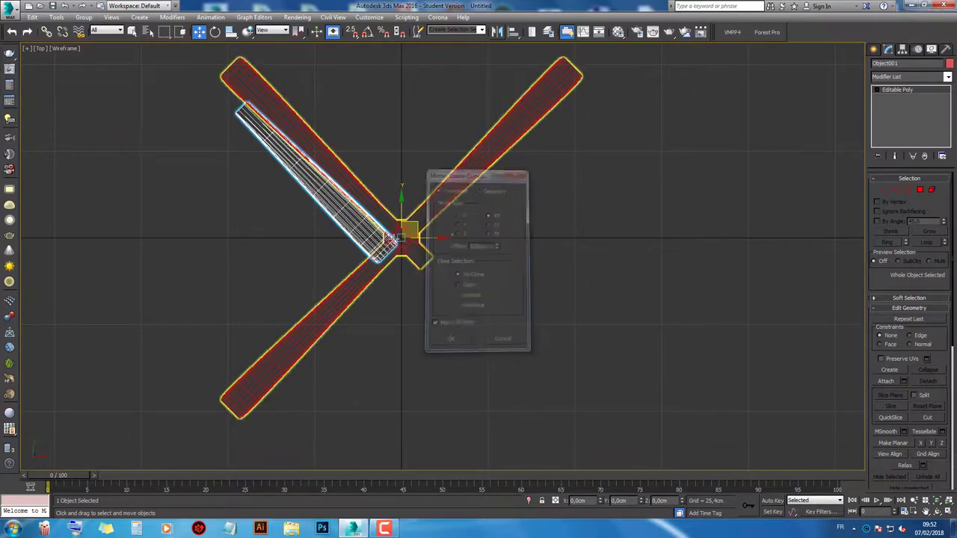
Step: Move the mirrored blade lower right and vertex-snap its inner end onto the hub
{"action": "left_click_drag", "start_coordinate": [412, 232], "coordinate": [608, 374]}
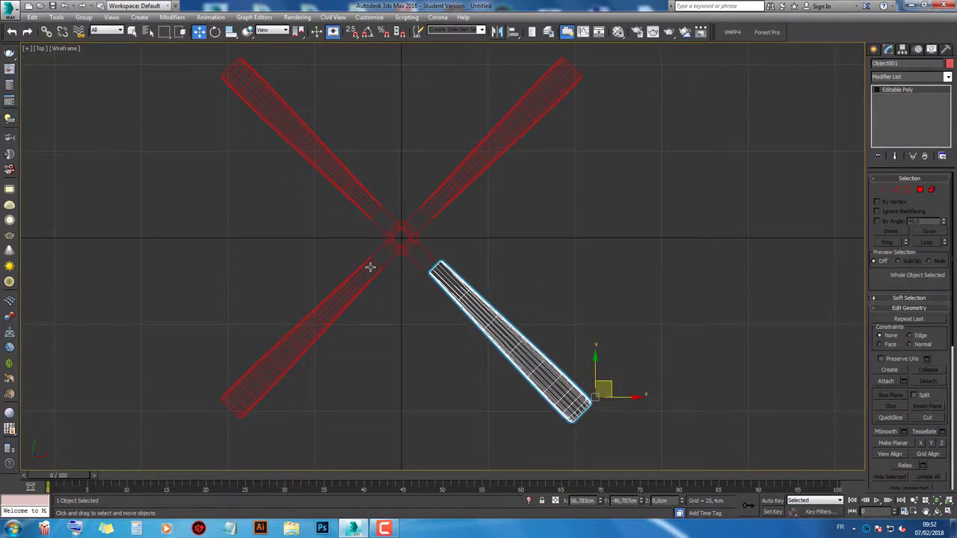
{"action": "scroll", "coordinate": [370, 267], "scroll_direction": "up", "scroll_amount": 3}
{"action": "scroll", "coordinate": [427, 81], "scroll_direction": "up", "scroll_amount": 2}
{"action": "left_click", "coordinate": [359, 33]}
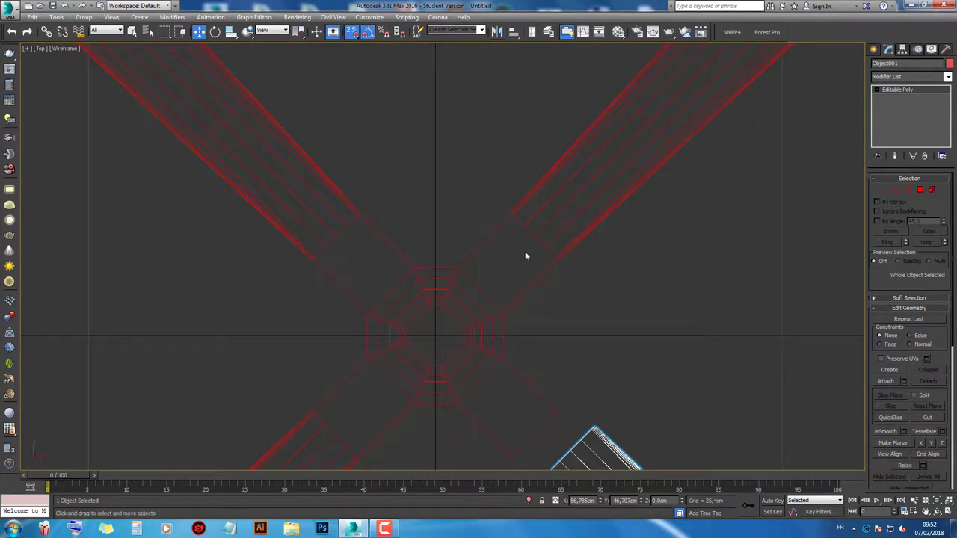
{"action": "scroll", "coordinate": [525, 251], "scroll_direction": "down", "scroll_amount": 1}
{"action": "scroll", "coordinate": [545, 353], "scroll_direction": "up", "scroll_amount": 3}
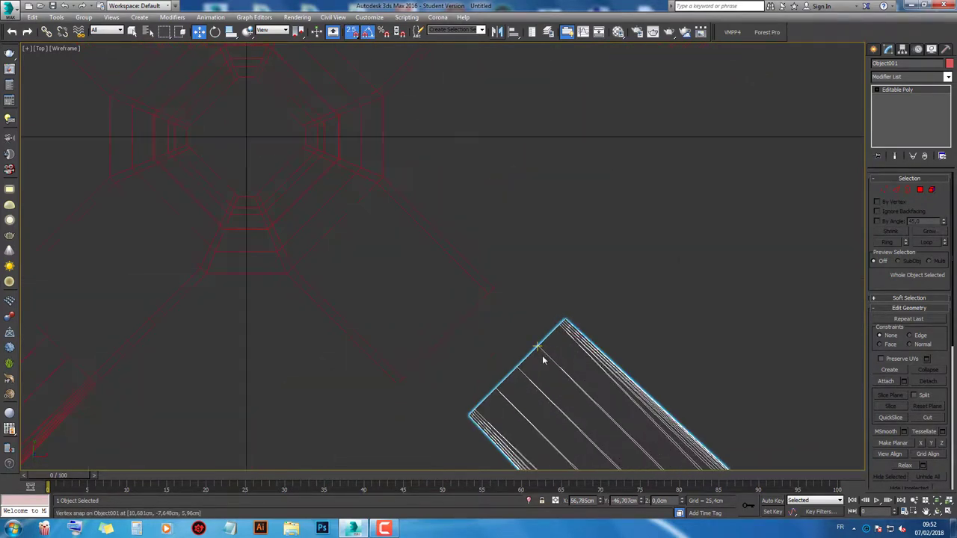
{"action": "scroll", "coordinate": [564, 321], "scroll_direction": "up", "scroll_amount": 2}
{"action": "left_click_drag", "start_coordinate": [550, 336], "coordinate": [363, 231]}
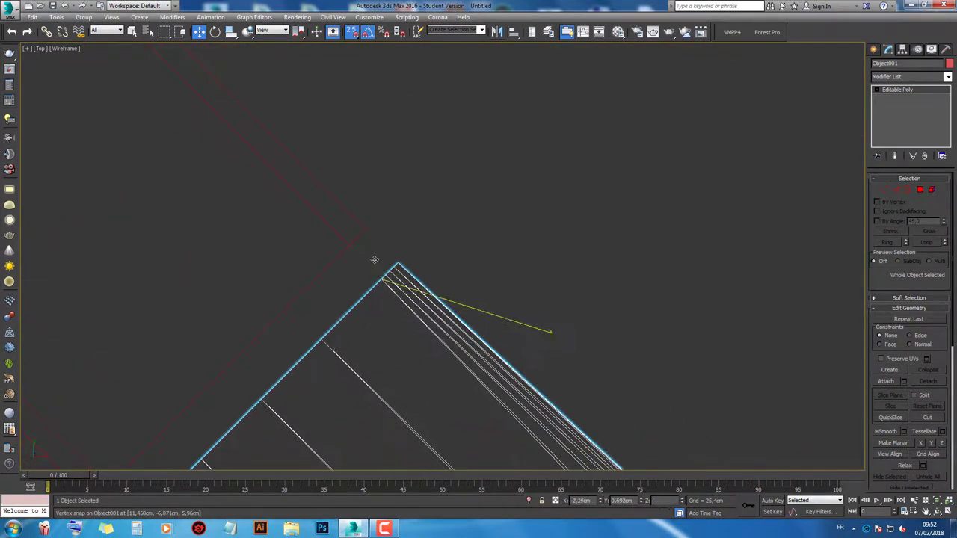
Step: Deselect the blade and return to four viewports with Perspective active
{"action": "scroll", "coordinate": [367, 240], "scroll_direction": "down", "scroll_amount": 2}
{"action": "left_click", "coordinate": [440, 255]}
{"action": "scroll", "coordinate": [769, 430], "scroll_direction": "down", "scroll_amount": 3}
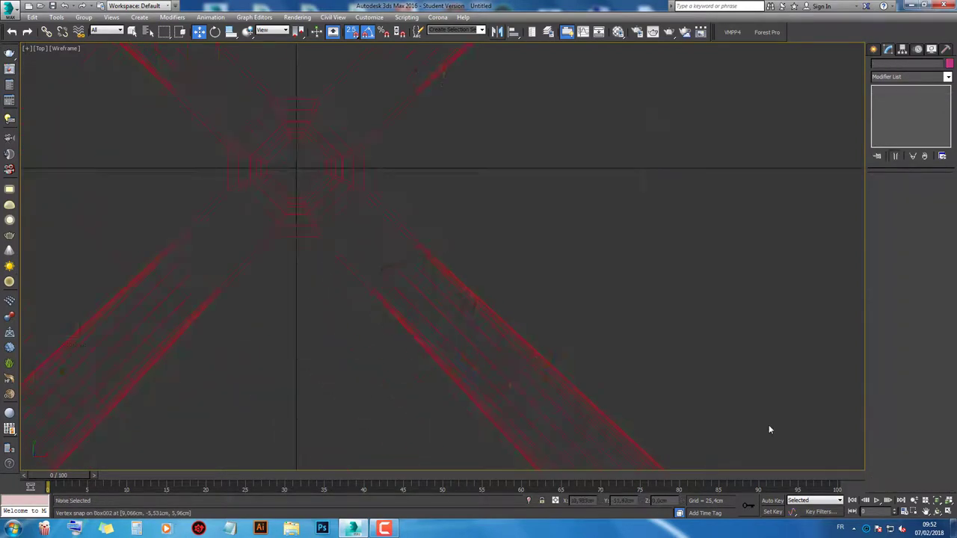
{"action": "key", "text": "alt+w"}
{"action": "left_click", "coordinate": [747, 402]}
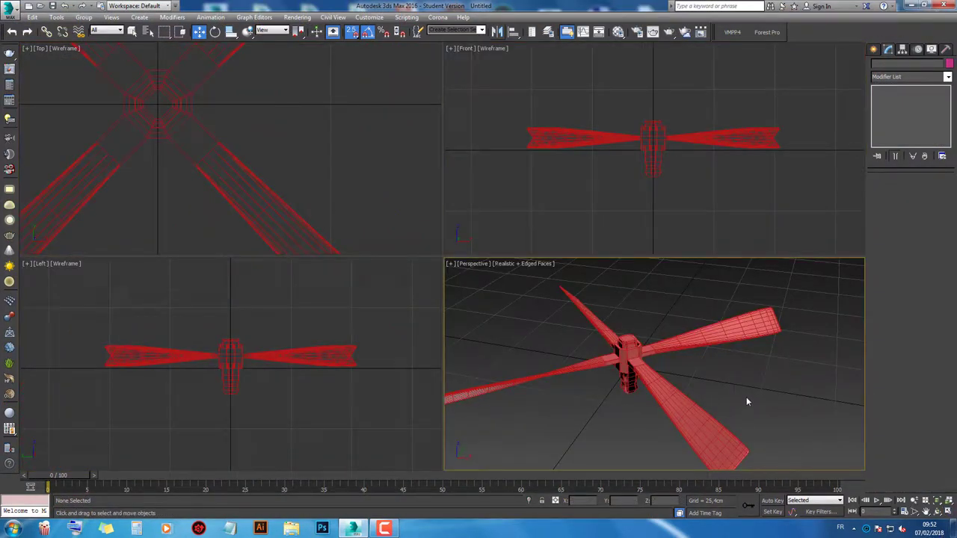
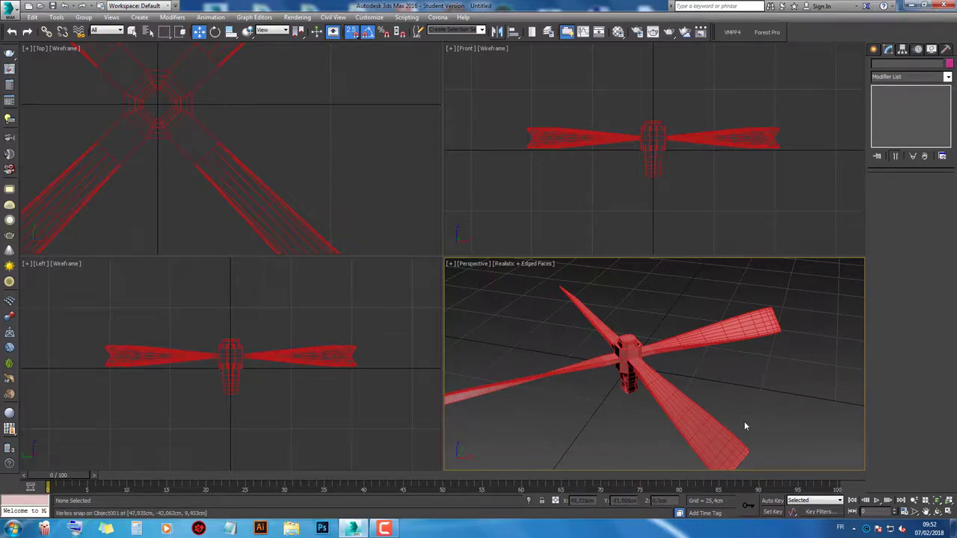
Step: Attach the lone lower blade to hub object Box002 so the rotor becomes one mesh
{"action": "left_click", "coordinate": [711, 415]}
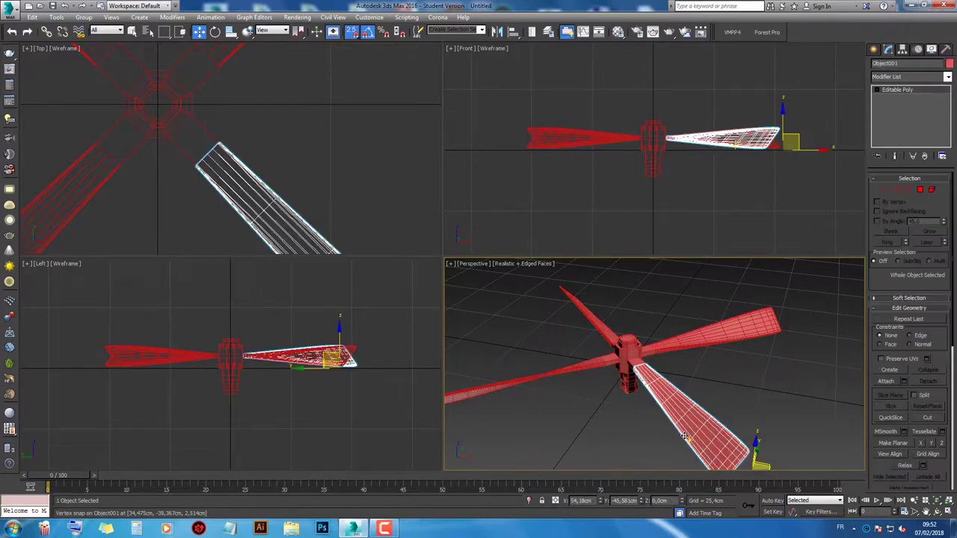
{"action": "left_click", "coordinate": [707, 346]}
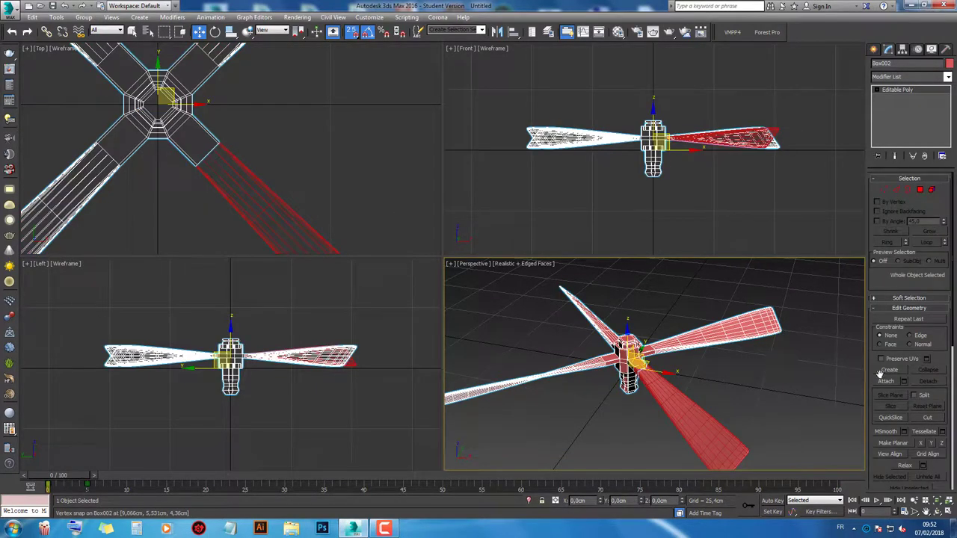
{"action": "left_click", "coordinate": [886, 381]}
{"action": "left_click", "coordinate": [716, 445]}
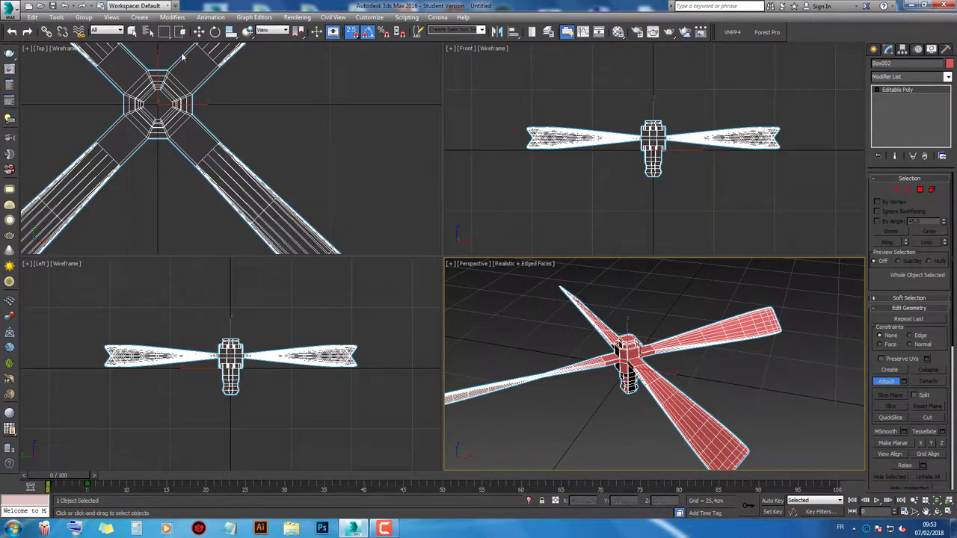
{"action": "left_click", "coordinate": [763, 368]}
Step: Play the rotor animation in a maximized Perspective view, then rewind to frame 0
{"action": "scroll", "coordinate": [763, 367], "scroll_direction": "down", "scroll_amount": 2}
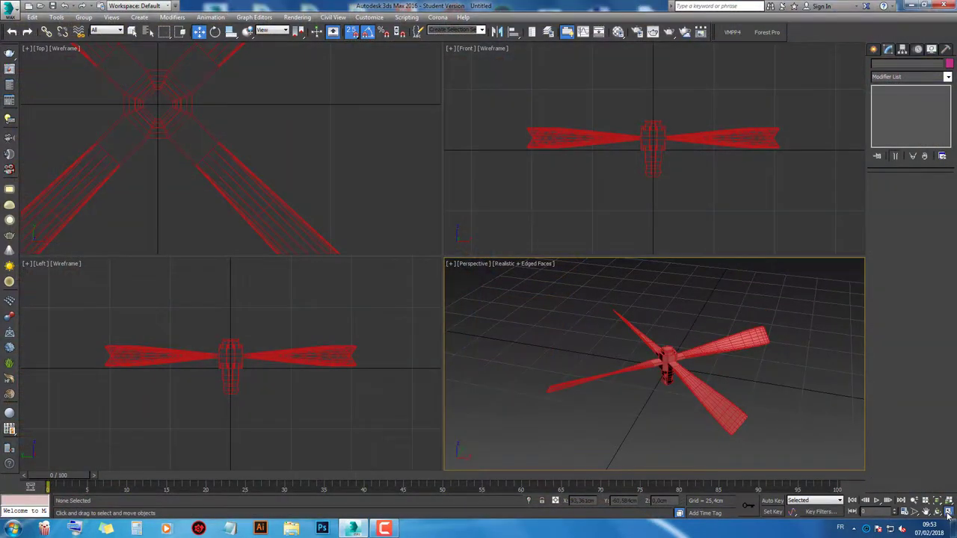
{"action": "left_click", "coordinate": [948, 515]}
{"action": "left_click", "coordinate": [877, 500]}
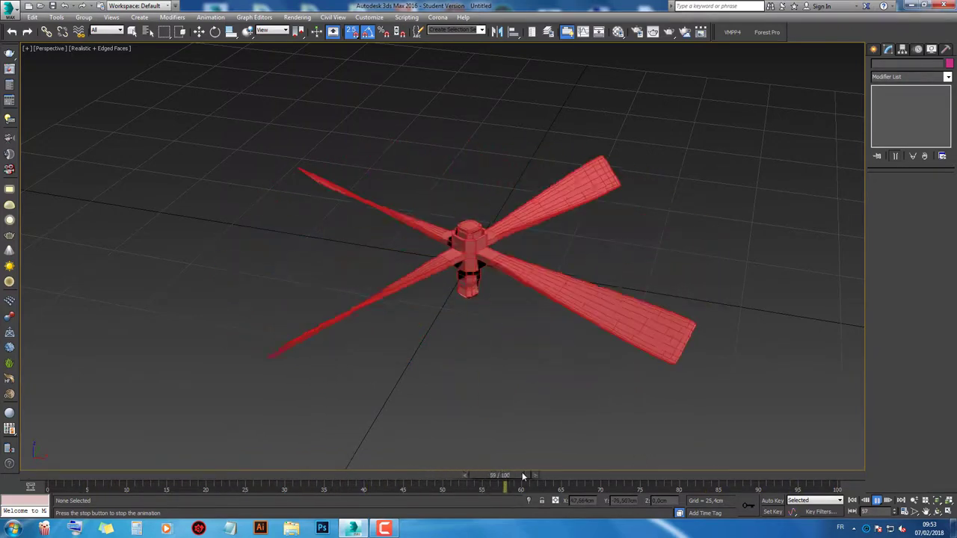
{"action": "mouse_move", "coordinate": [522, 476]}
{"action": "left_mouse_down"}
{"action": "mouse_move", "coordinate": [244, 449]}
{"action": "mouse_move", "coordinate": [65, 453]}
{"action": "left_mouse_up"}
{"action": "key", "text": "w"}
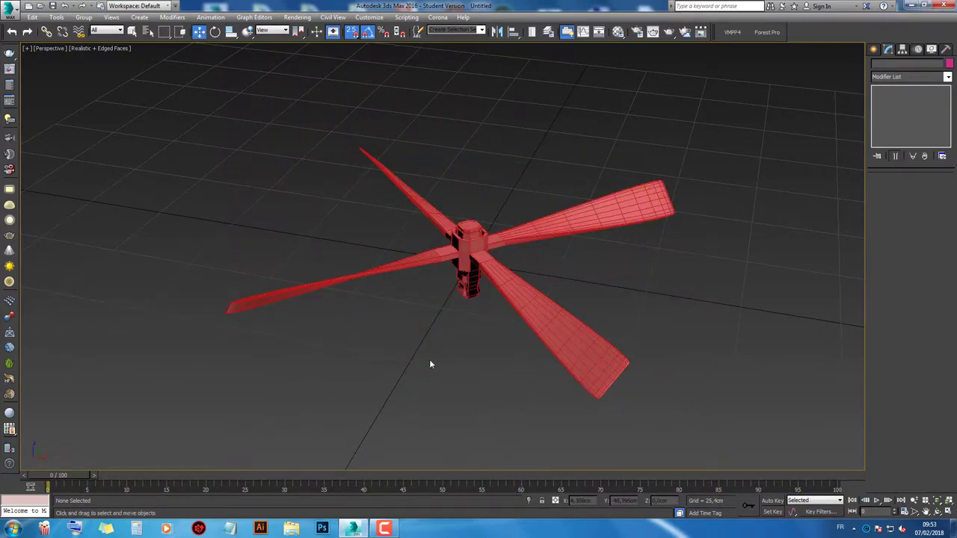
{"action": "scroll", "coordinate": [430, 359], "scroll_direction": "down", "scroll_amount": 3}
{"action": "key", "text": "alt+w"}
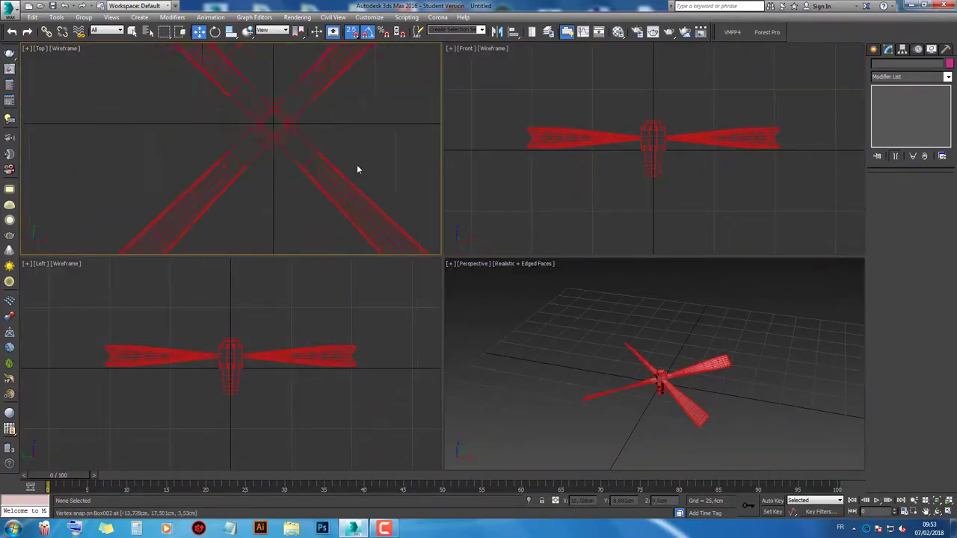
Step: Draw a cylinder of radius 7,565cm centred on the rotor hub in the maximized Top view
{"action": "scroll", "coordinate": [357, 165], "scroll_direction": "up", "scroll_amount": 3}
{"action": "key", "text": "alt+w"}
{"action": "middle_click_drag", "start_coordinate": [649, 278], "coordinate": [443, 272]}
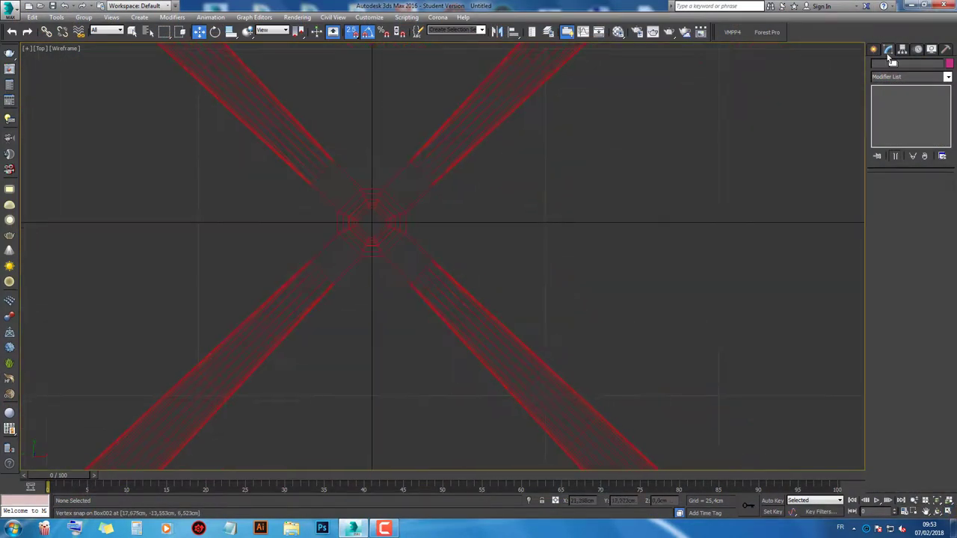
{"action": "left_click", "coordinate": [879, 48]}
{"action": "left_click", "coordinate": [903, 133]}
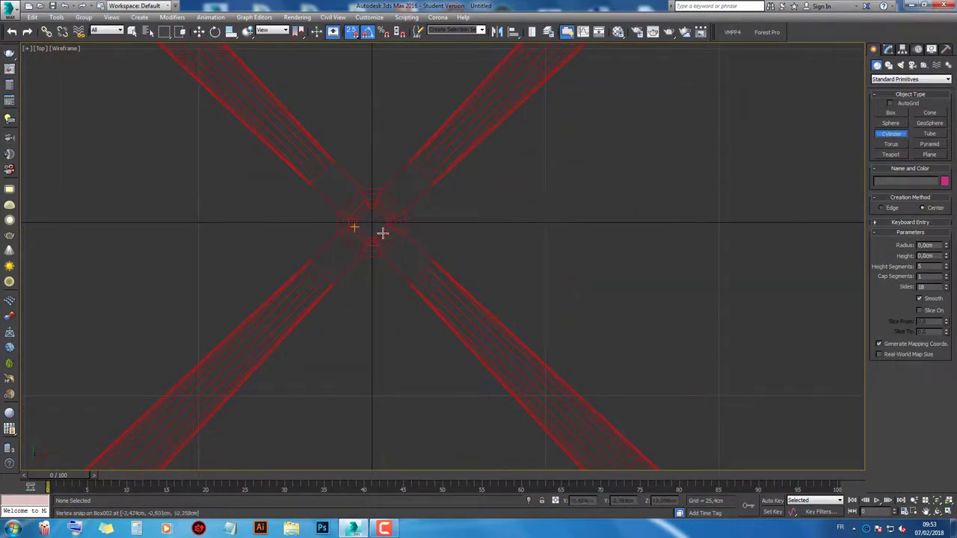
{"action": "scroll", "coordinate": [371, 222], "scroll_direction": "up", "scroll_amount": 3}
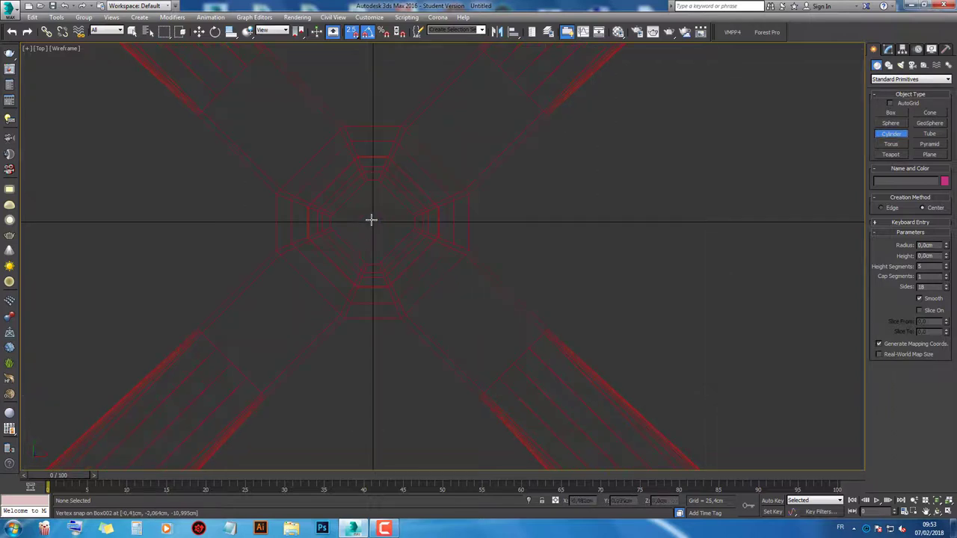
{"action": "mouse_move", "coordinate": [372, 222]}
{"action": "left_mouse_down"}
{"action": "mouse_move", "coordinate": [479, 338]}
{"action": "mouse_move", "coordinate": [467, 323]}
{"action": "left_mouse_up"}
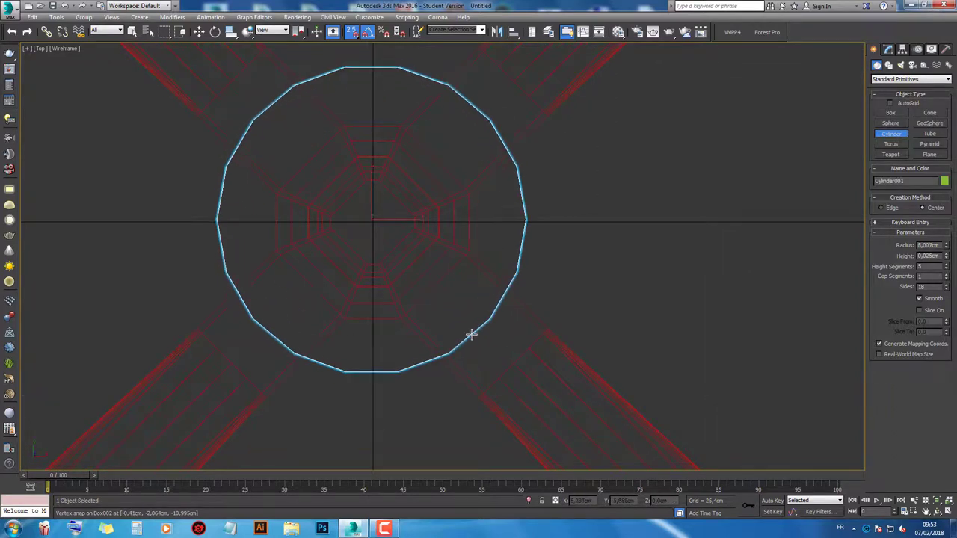
{"action": "left_click", "coordinate": [198, 31]}
Step: Give the cylinder an 8,534cm height with 36 sides and move it below the hub
{"action": "key", "text": "alt+w"}
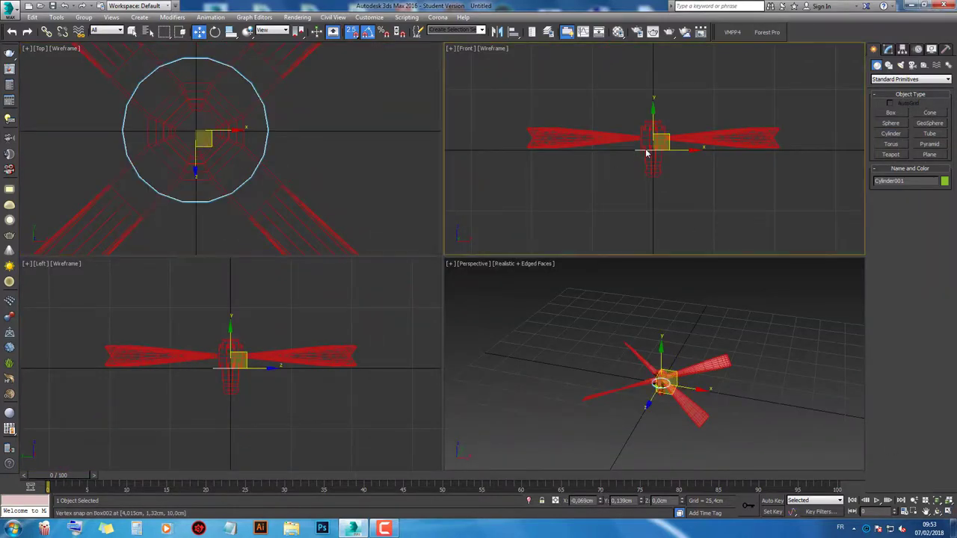
{"action": "scroll", "coordinate": [648, 153], "scroll_direction": "up", "scroll_amount": 2}
{"action": "left_click", "coordinate": [886, 49]}
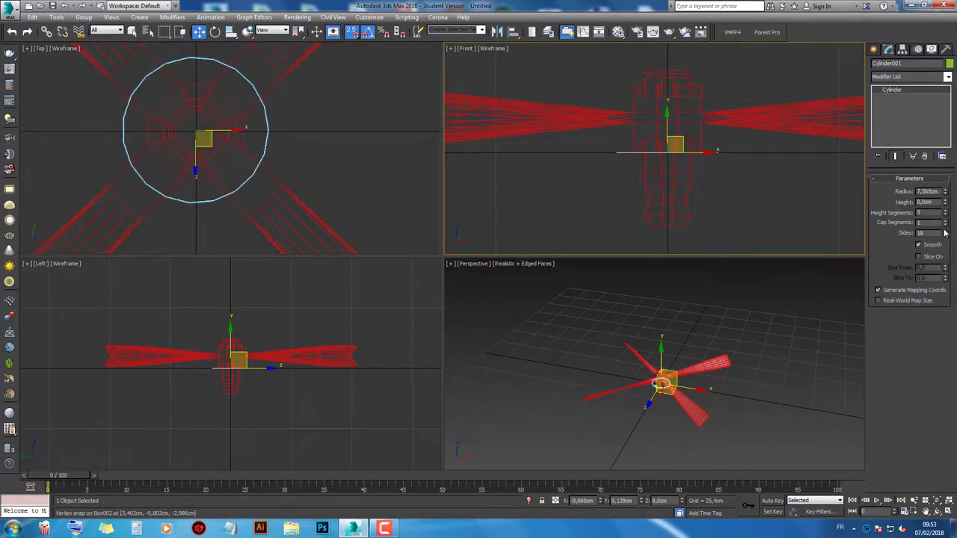
{"action": "left_click_drag", "start_coordinate": [945, 204], "coordinate": [688, 80]}
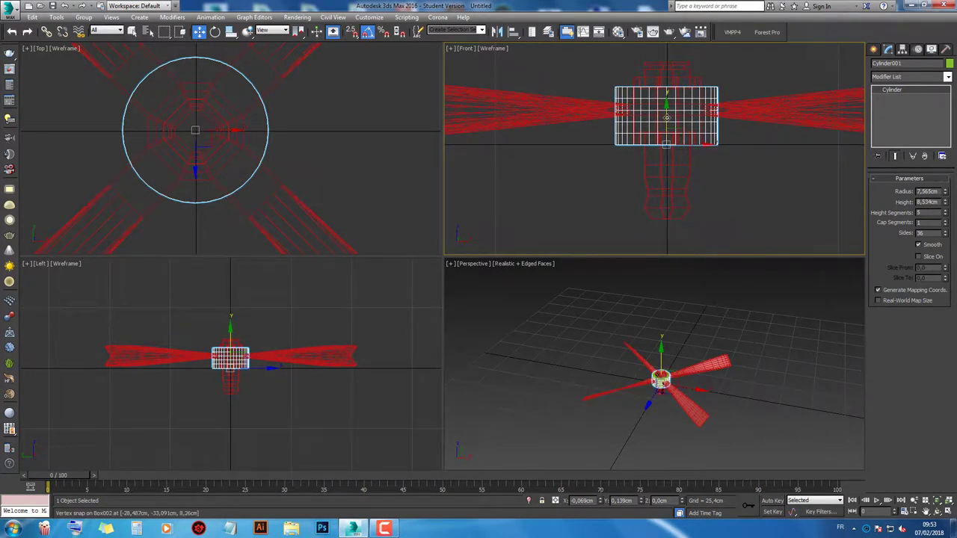
{"action": "left_click_drag", "start_coordinate": [668, 126], "coordinate": [657, 218]}
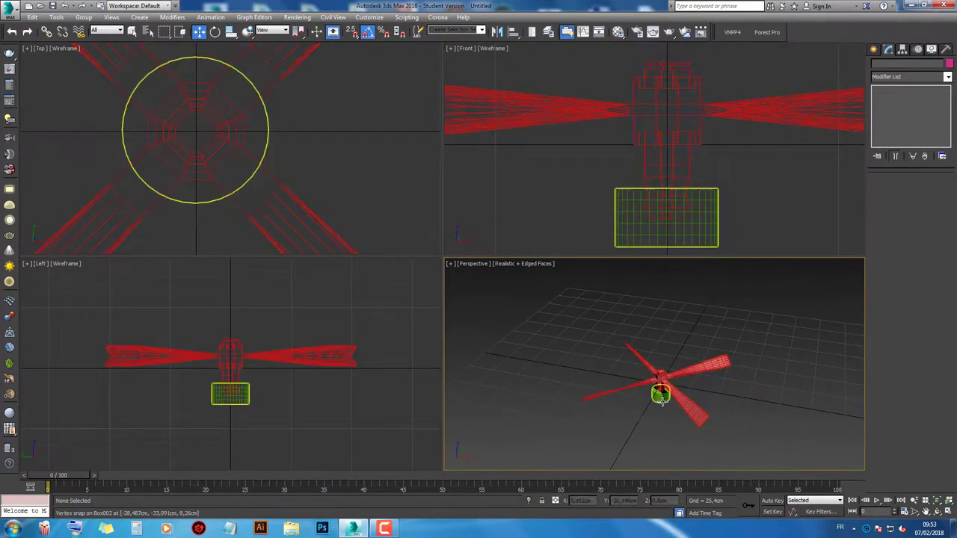
{"action": "scroll", "coordinate": [671, 367], "scroll_direction": "up", "scroll_amount": 5}
Step: Convert the cylinder to an Editable Poly
{"action": "left_click", "coordinate": [947, 513]}
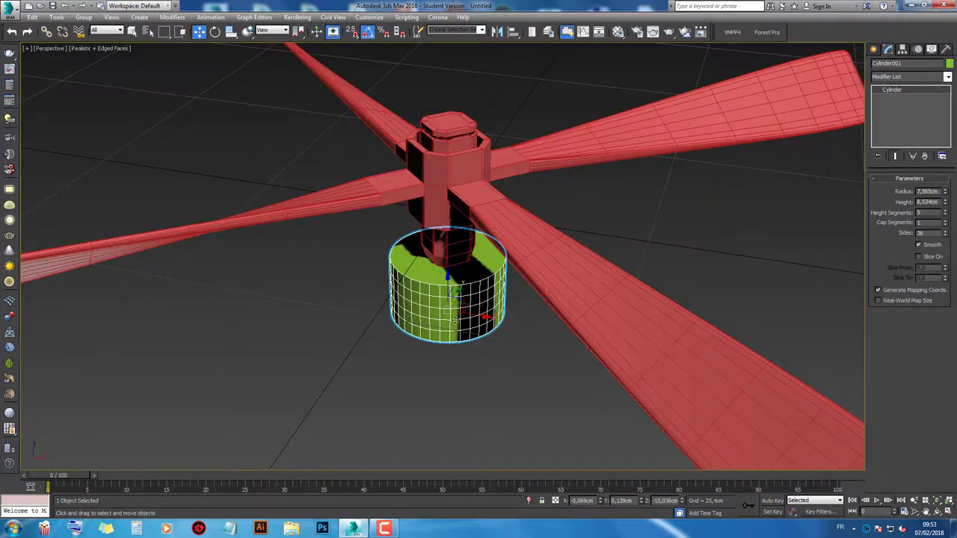
{"action": "scroll", "coordinate": [459, 278], "scroll_direction": "up", "scroll_amount": 3}
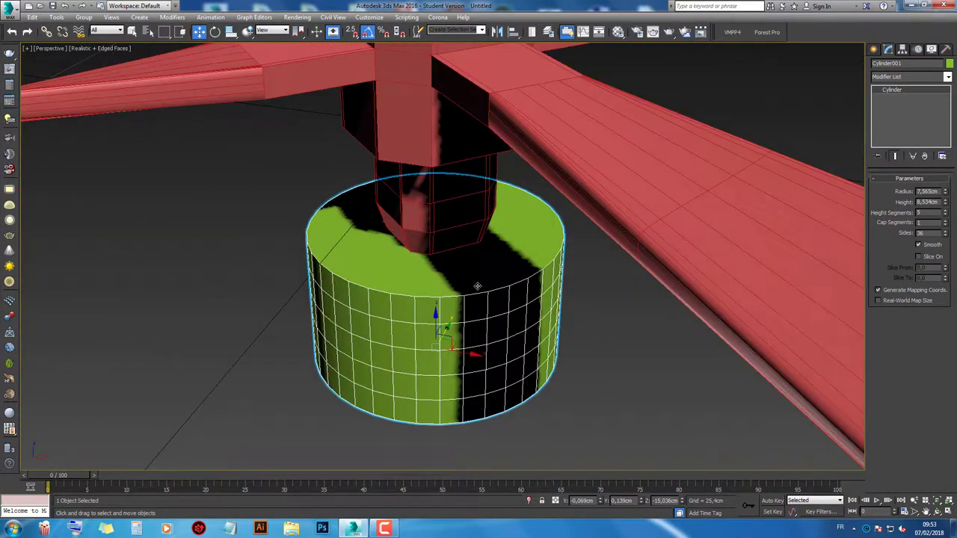
{"action": "right_click", "coordinate": [944, 214]}
{"action": "right_click", "coordinate": [440, 322]}
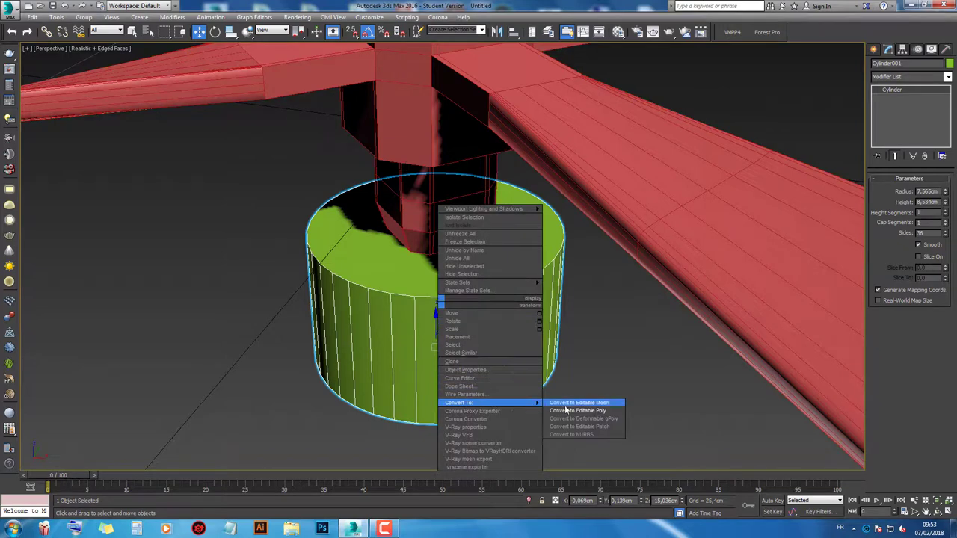
{"action": "left_click", "coordinate": [584, 408]}
Step: Inset the top cap by 1.794cm and extrude the inner cap downward to hollow the cylinder
{"action": "left_click", "coordinate": [920, 190]}
{"action": "left_click", "coordinate": [486, 268]}
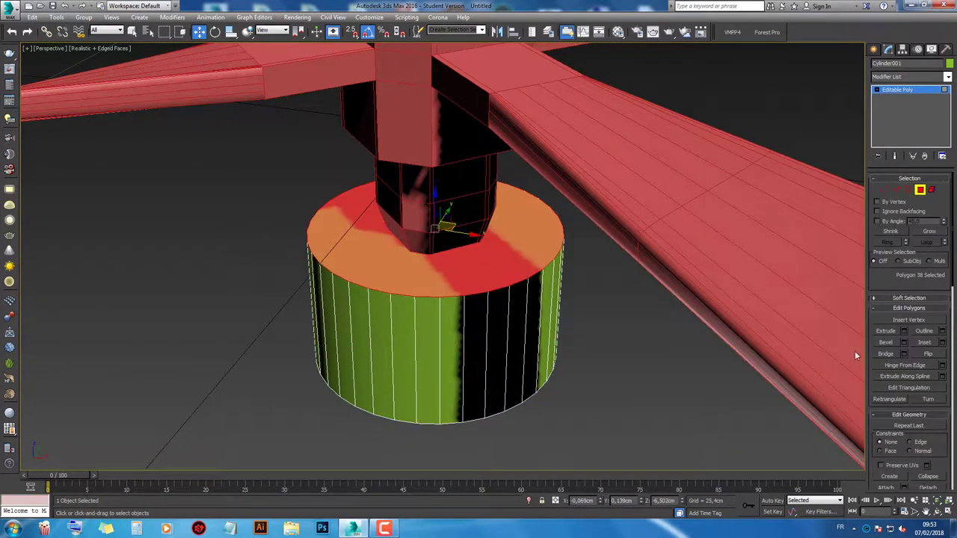
{"action": "left_click", "coordinate": [942, 341]}
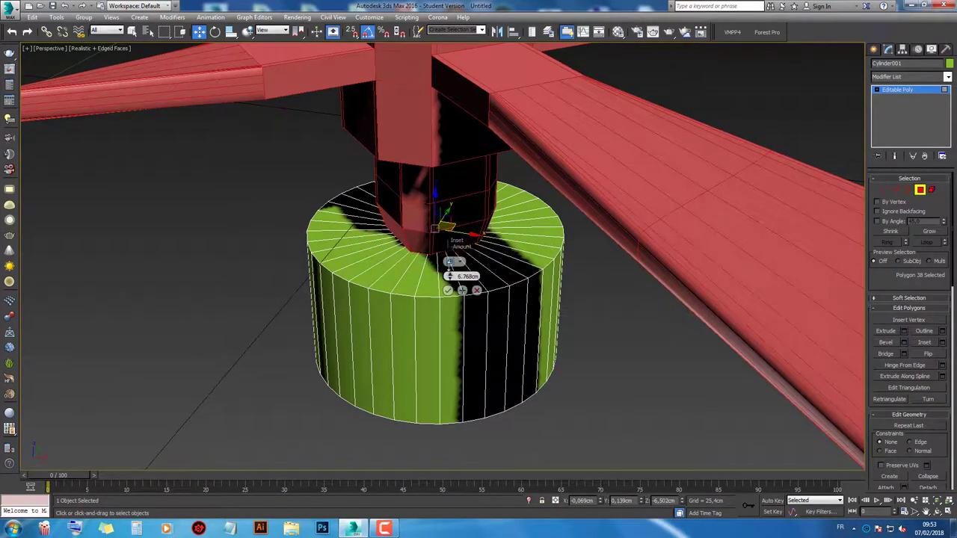
{"action": "left_click_drag", "start_coordinate": [449, 276], "coordinate": [449, 284]}
{"action": "left_click", "coordinate": [448, 291]}
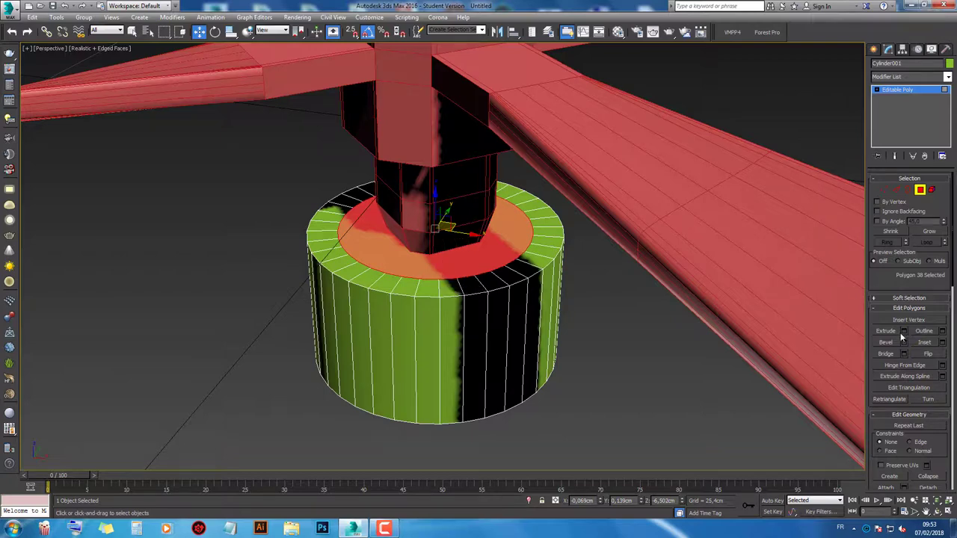
{"action": "left_click", "coordinate": [902, 333]}
{"action": "mouse_move", "coordinate": [449, 276]}
{"action": "left_mouse_down"}
{"action": "mouse_move", "coordinate": [454, 346]}
{"action": "mouse_move", "coordinate": [459, 338]}
{"action": "left_mouse_up"}
{"action": "left_click", "coordinate": [449, 292]}
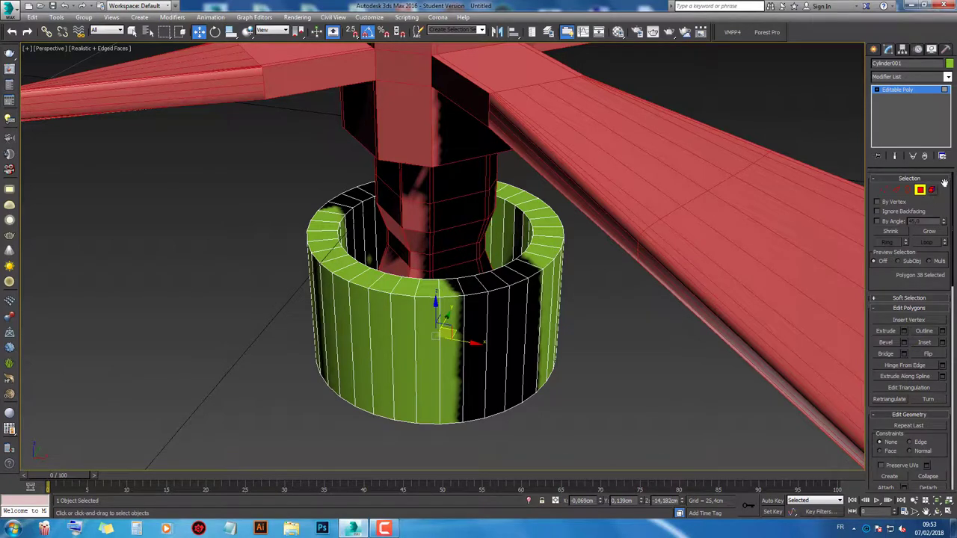
Step: Scale the hollow cylinder thinner into a narrow sleeve around the hub shaft
{"action": "left_click", "coordinate": [920, 189]}
{"action": "left_click", "coordinate": [232, 34]}
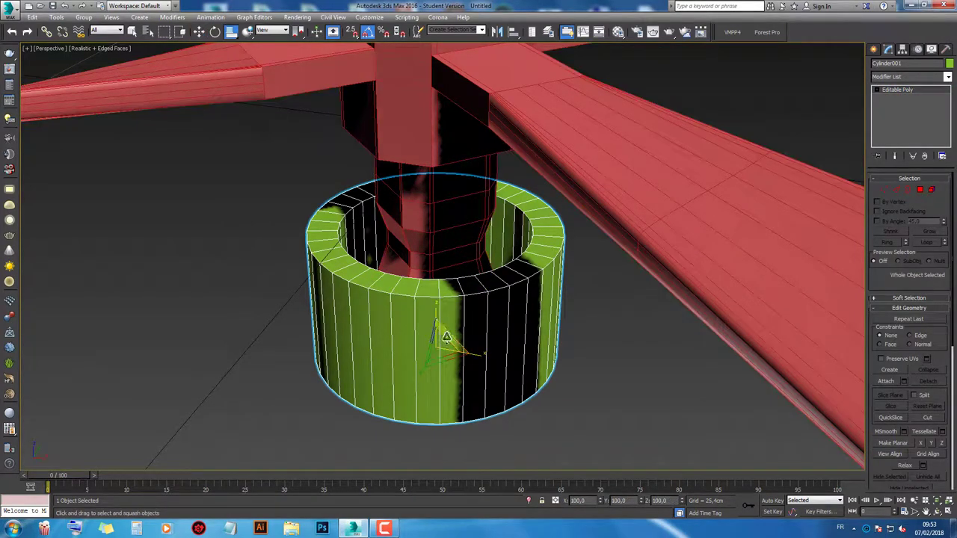
{"action": "mouse_move", "coordinate": [442, 331]}
{"action": "left_mouse_down"}
{"action": "mouse_move", "coordinate": [443, 341]}
{"action": "mouse_move", "coordinate": [451, 336]}
{"action": "left_mouse_up"}
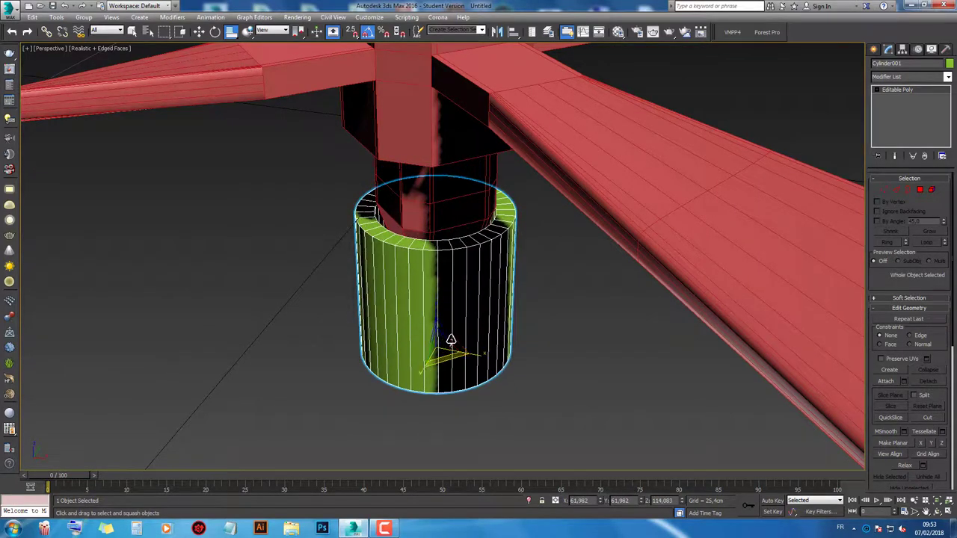
{"action": "left_click", "coordinate": [564, 303]}
{"action": "scroll", "coordinate": [487, 280], "scroll_direction": "down", "scroll_amount": 5}
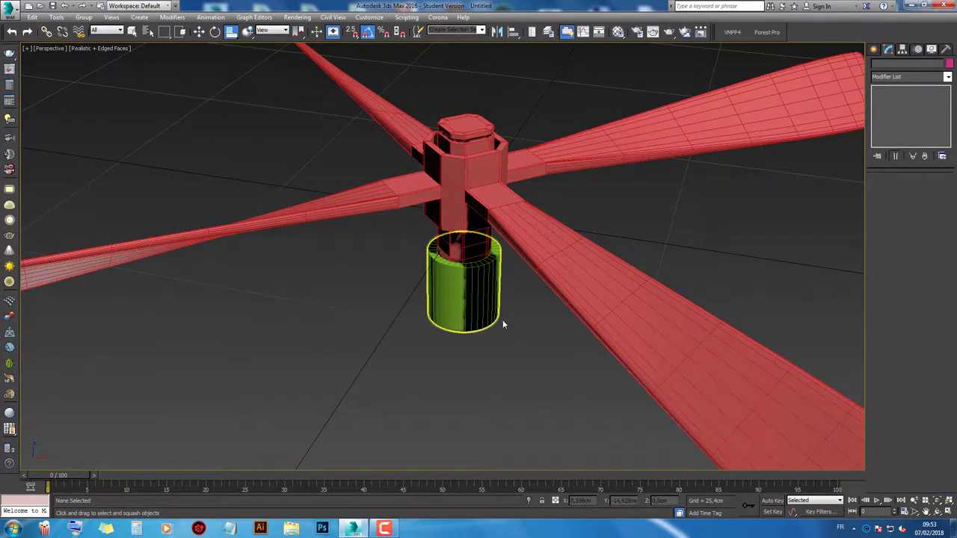
Step: Create a sphere beneath the rotor in the Front view
{"action": "scroll", "coordinate": [526, 344], "scroll_direction": "down", "scroll_amount": 5}
{"action": "scroll", "coordinate": [527, 343], "scroll_direction": "up", "scroll_amount": 2}
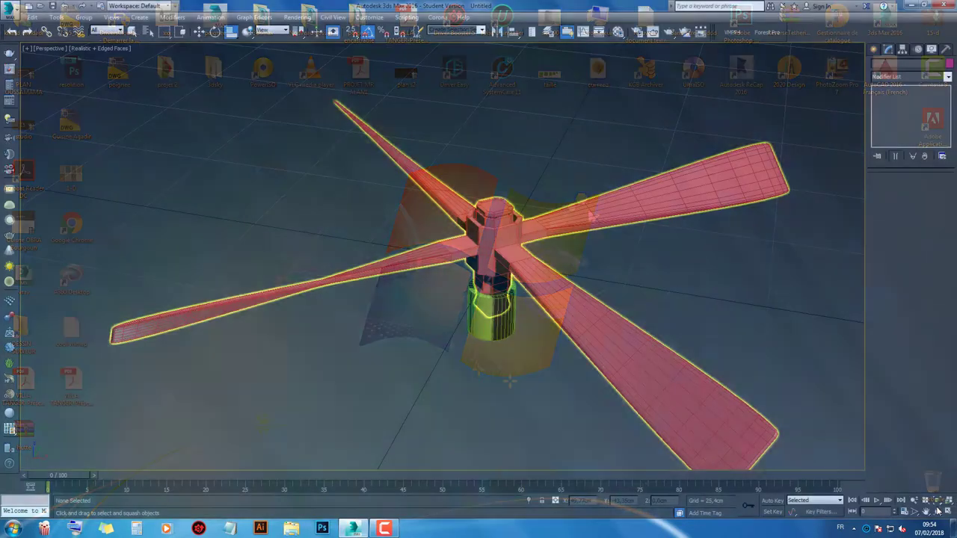
{"action": "left_click", "coordinate": [938, 511]}
{"action": "mouse_move", "coordinate": [625, 386]}
{"action": "left_mouse_down"}
{"action": "mouse_move", "coordinate": [552, 254]}
{"action": "mouse_move", "coordinate": [554, 274]}
{"action": "mouse_move", "coordinate": [477, 366]}
{"action": "mouse_move", "coordinate": [533, 352]}
{"action": "left_mouse_up"}
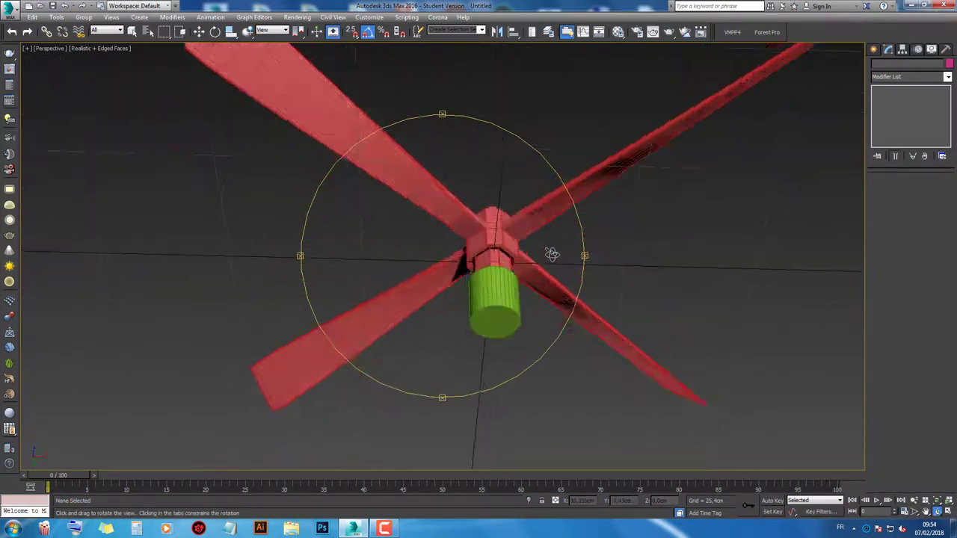
{"action": "left_click", "coordinate": [874, 49]}
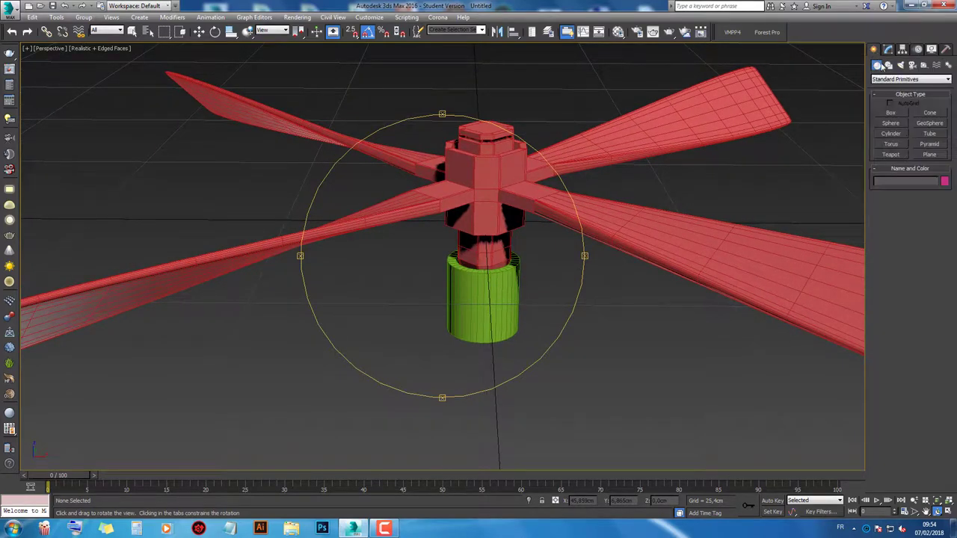
{"action": "left_click", "coordinate": [892, 134]}
{"action": "left_click", "coordinate": [892, 124]}
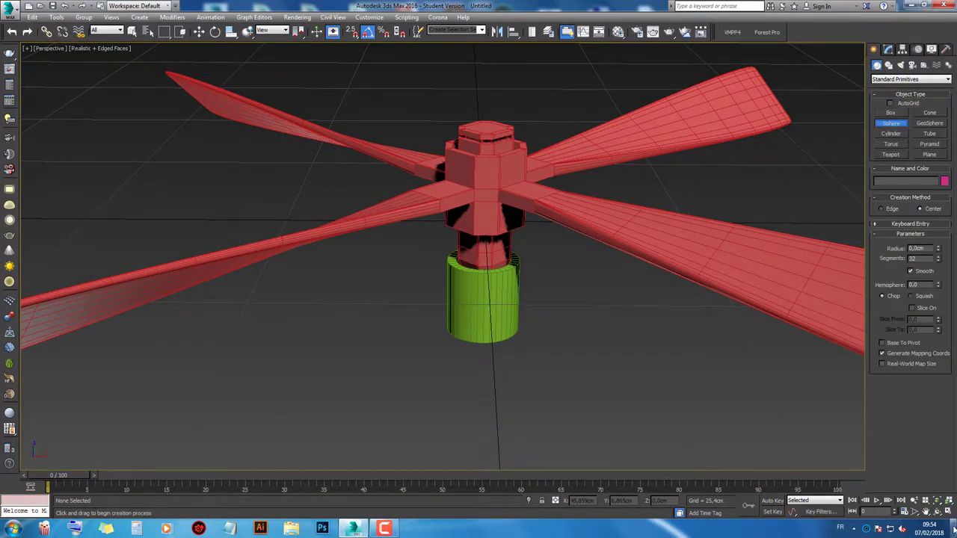
{"action": "left_click", "coordinate": [948, 513]}
{"action": "scroll", "coordinate": [594, 111], "scroll_direction": "down", "scroll_amount": 5}
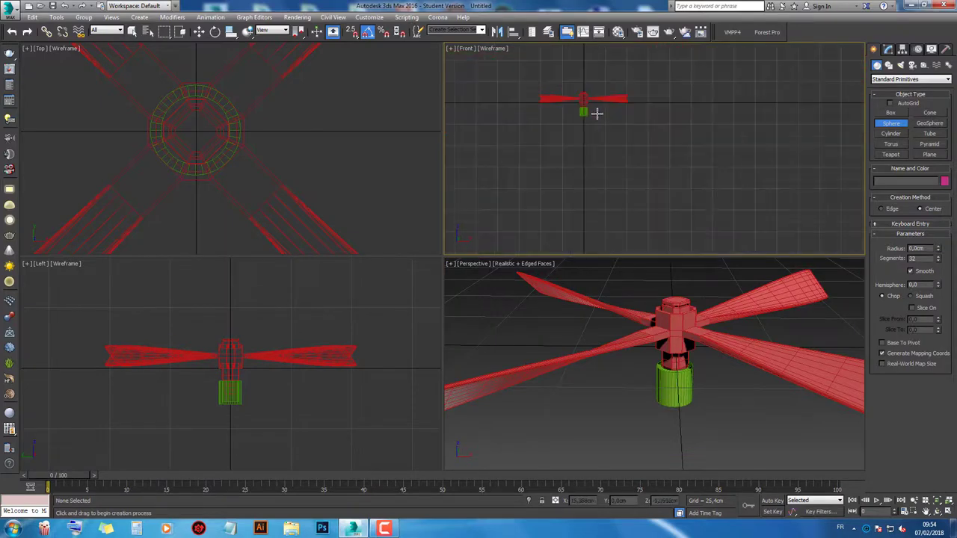
{"action": "scroll", "coordinate": [588, 117], "scroll_direction": "up", "scroll_amount": 3}
{"action": "left_click_drag", "start_coordinate": [576, 127], "coordinate": [600, 166]}
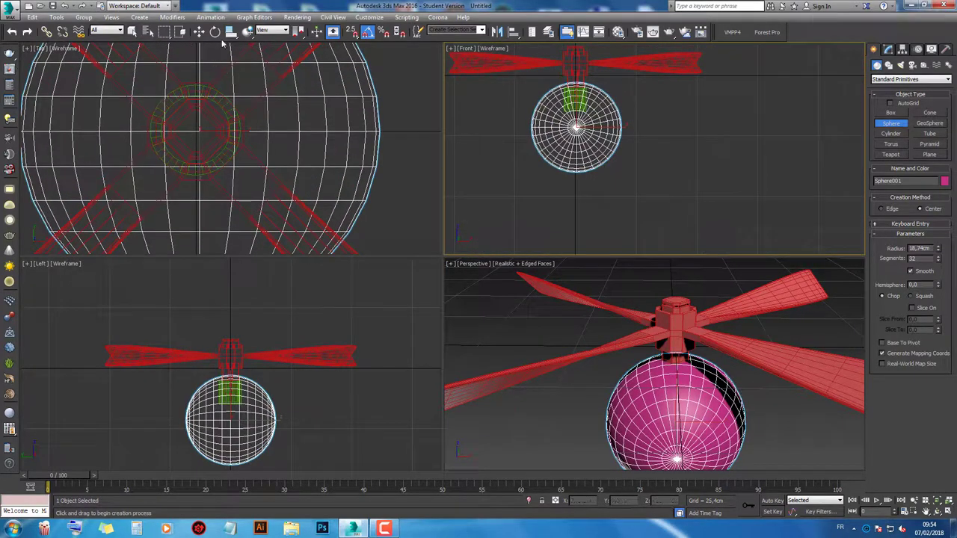
{"action": "left_click", "coordinate": [199, 32]}
Step: Centre the sphere in the maximized Front view and nudge it slightly down
{"action": "scroll", "coordinate": [548, 151], "scroll_direction": "up", "scroll_amount": 2}
{"action": "scroll", "coordinate": [548, 151], "scroll_direction": "up", "scroll_amount": 2}
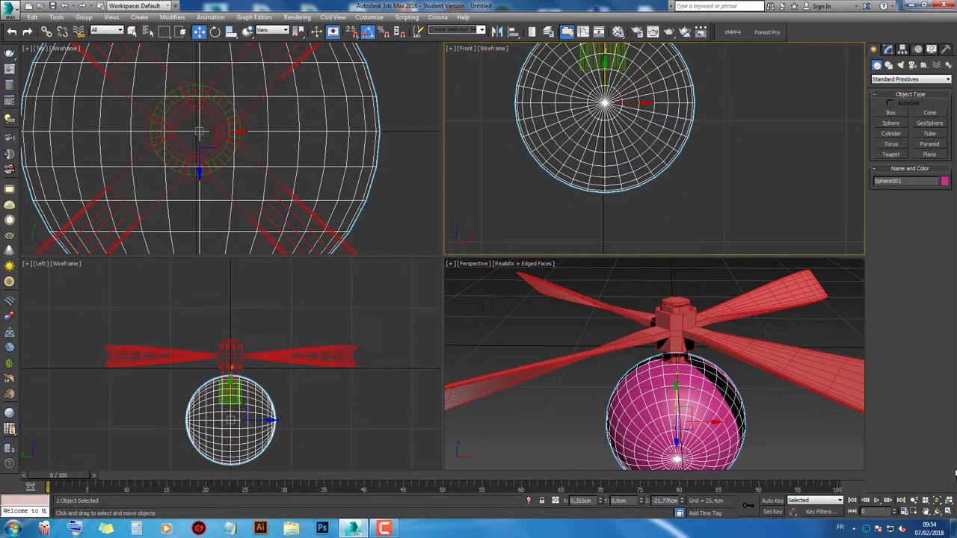
{"action": "left_click", "coordinate": [948, 513]}
{"action": "mouse_move", "coordinate": [376, 207]}
{"action": "middle_mouse_down"}
{"action": "mouse_move", "coordinate": [415, 160]}
{"action": "mouse_move", "coordinate": [415, 224]}
{"action": "middle_mouse_up"}
{"action": "scroll", "coordinate": [419, 150], "scroll_direction": "down", "scroll_amount": 2}
{"action": "left_click_drag", "start_coordinate": [424, 187], "coordinate": [423, 189]}
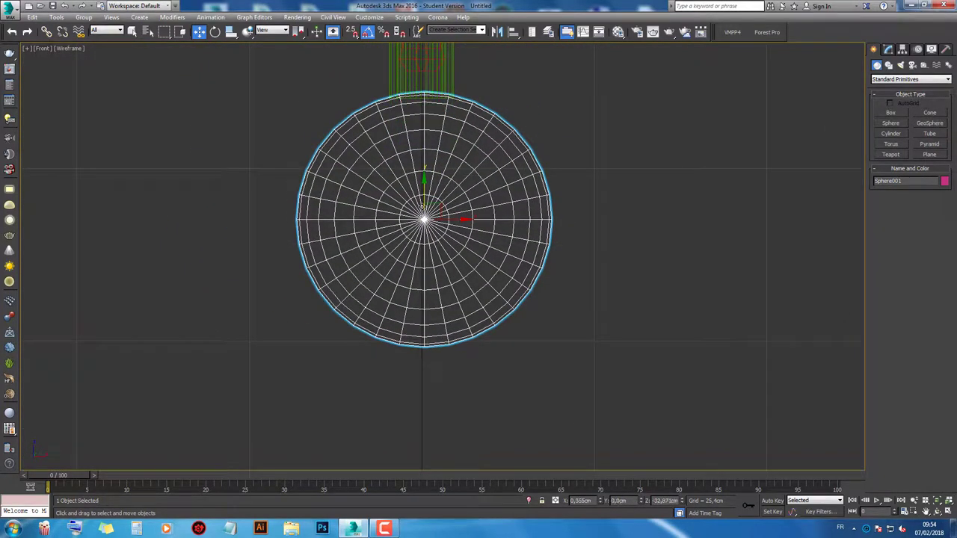
{"action": "scroll", "coordinate": [423, 201], "scroll_direction": "up", "scroll_amount": 2}
Step: Rotate the sphere about 90° on X and fine-tune its position under the shaft
{"action": "key", "text": "e"}
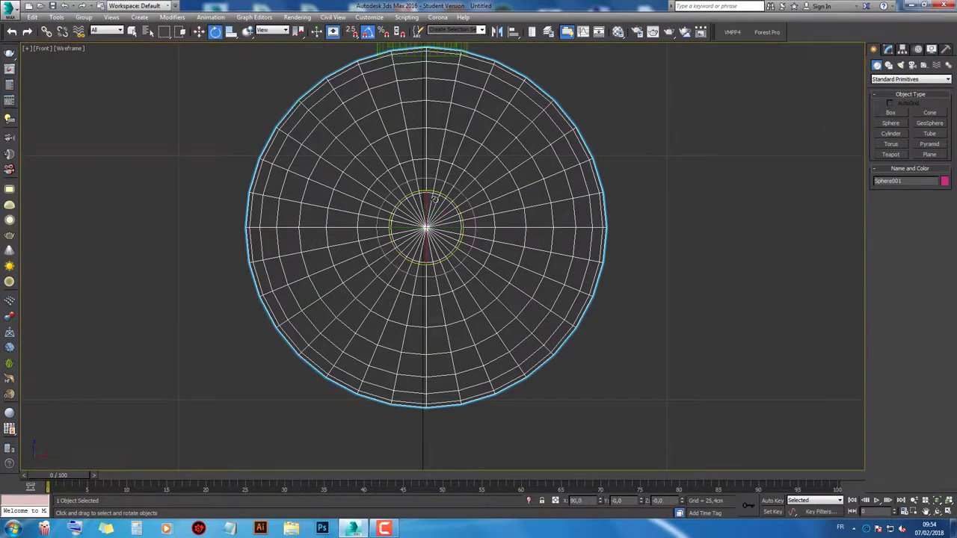
{"action": "mouse_move", "coordinate": [431, 201]}
{"action": "left_mouse_down"}
{"action": "mouse_move", "coordinate": [429, 247]}
{"action": "mouse_move", "coordinate": [370, 177]}
{"action": "left_mouse_up"}
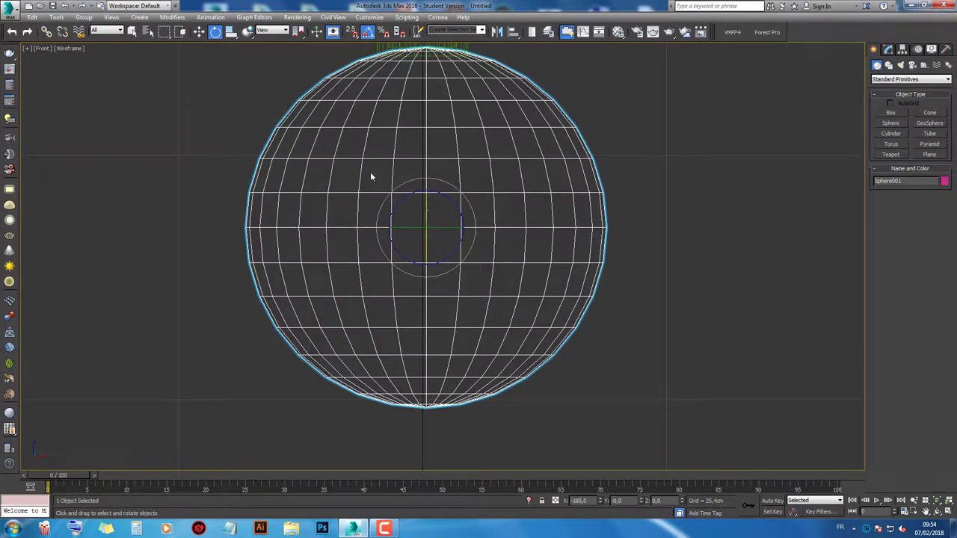
{"action": "left_click", "coordinate": [199, 32]}
{"action": "scroll", "coordinate": [443, 226], "scroll_direction": "down", "scroll_amount": 2}
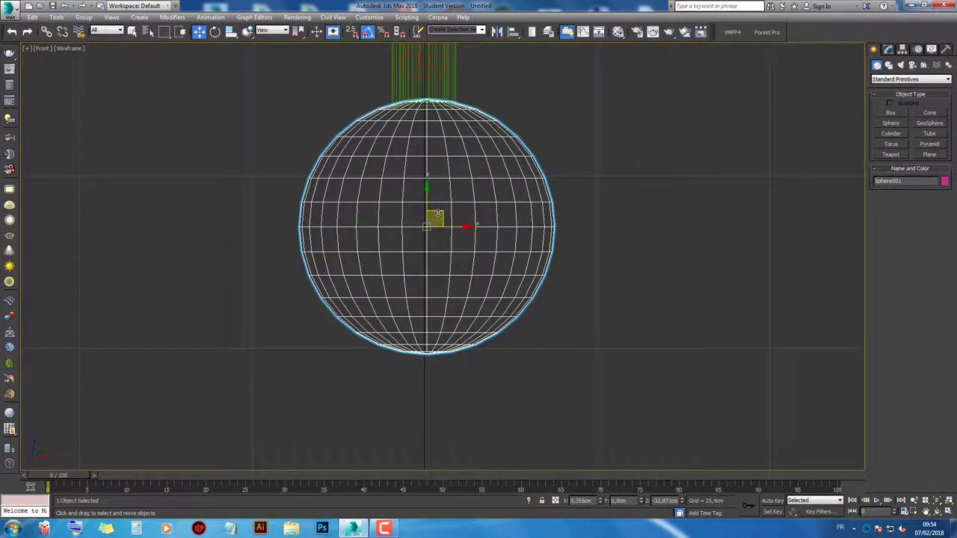
{"action": "left_click_drag", "start_coordinate": [439, 214], "coordinate": [436, 213]}
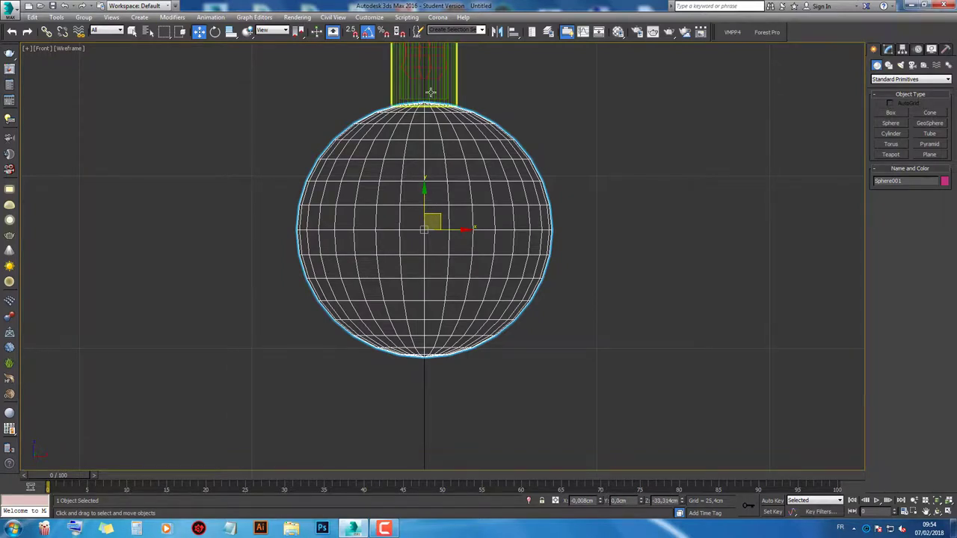
{"action": "scroll", "coordinate": [431, 91], "scroll_direction": "up", "scroll_amount": 2}
{"action": "mouse_move", "coordinate": [423, 257]}
{"action": "left_mouse_down"}
{"action": "mouse_move", "coordinate": [443, 297]}
{"action": "mouse_move", "coordinate": [430, 249]}
{"action": "left_mouse_up"}
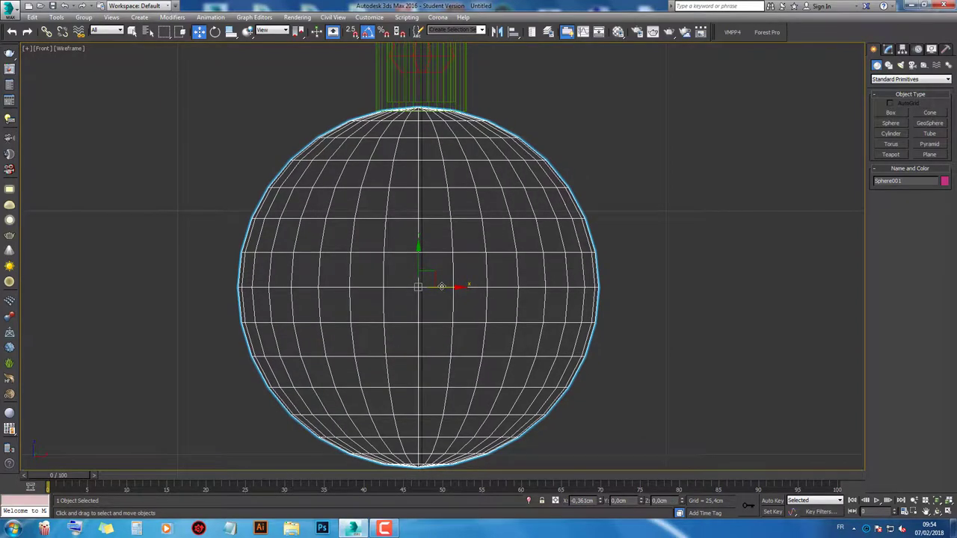
Step: Convert Sphere001 to Editable Poly and delete its top pole vertex to flatten the top
{"action": "right_click", "coordinate": [430, 249]}
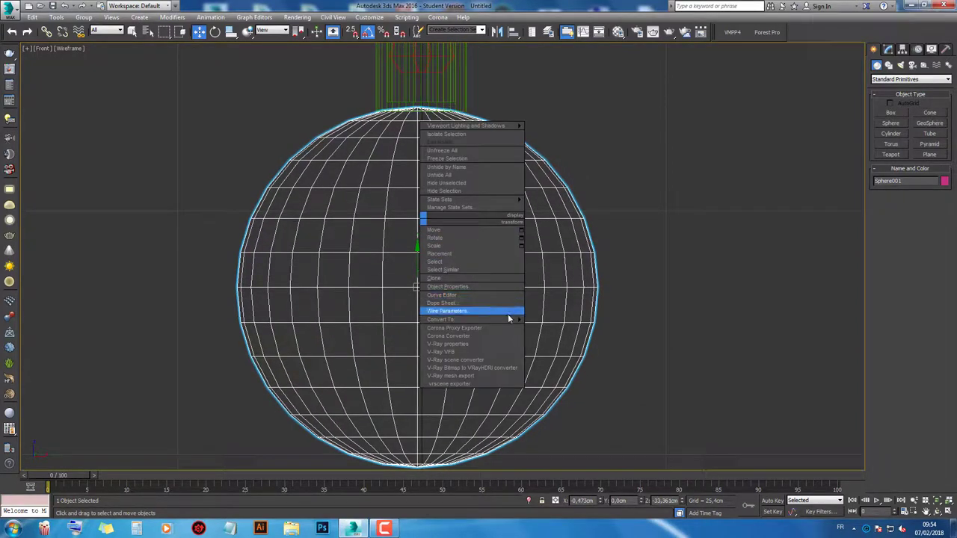
{"action": "left_click", "coordinate": [562, 329]}
{"action": "left_click", "coordinate": [884, 190]}
{"action": "scroll", "coordinate": [434, 104], "scroll_direction": "up", "scroll_amount": 4}
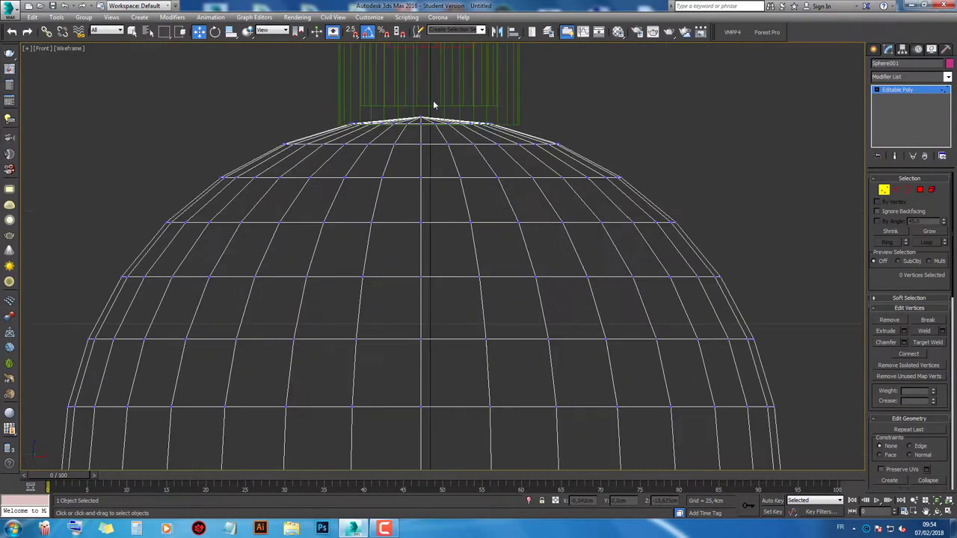
{"action": "left_click_drag", "start_coordinate": [408, 124], "coordinate": [410, 124]}
{"action": "key", "text": "Delete"}
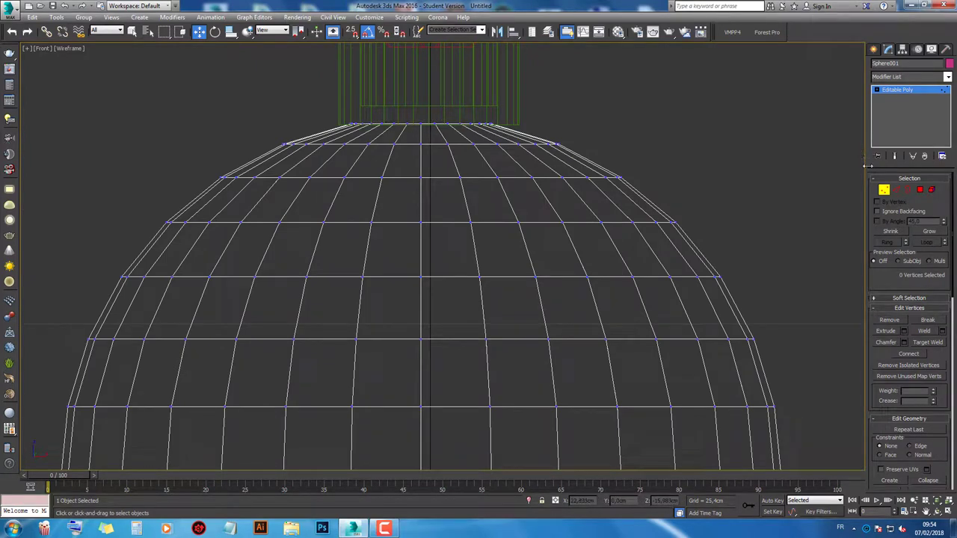
{"action": "left_click", "coordinate": [884, 190]}
{"action": "scroll", "coordinate": [594, 127], "scroll_direction": "down", "scroll_amount": 2}
{"action": "scroll", "coordinate": [534, 145], "scroll_direction": "down", "scroll_amount": 2}
{"action": "left_click", "coordinate": [531, 142]}
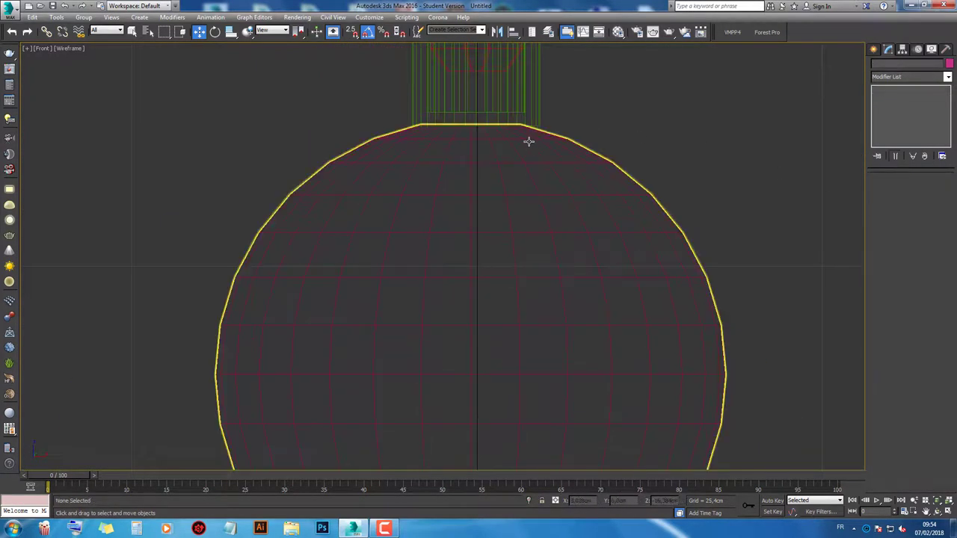
{"action": "left_click", "coordinate": [524, 137]}
Step: Align the sphere to the green shaft cylinder and lower it on Y below the rotor
{"action": "left_click", "coordinate": [948, 512]}
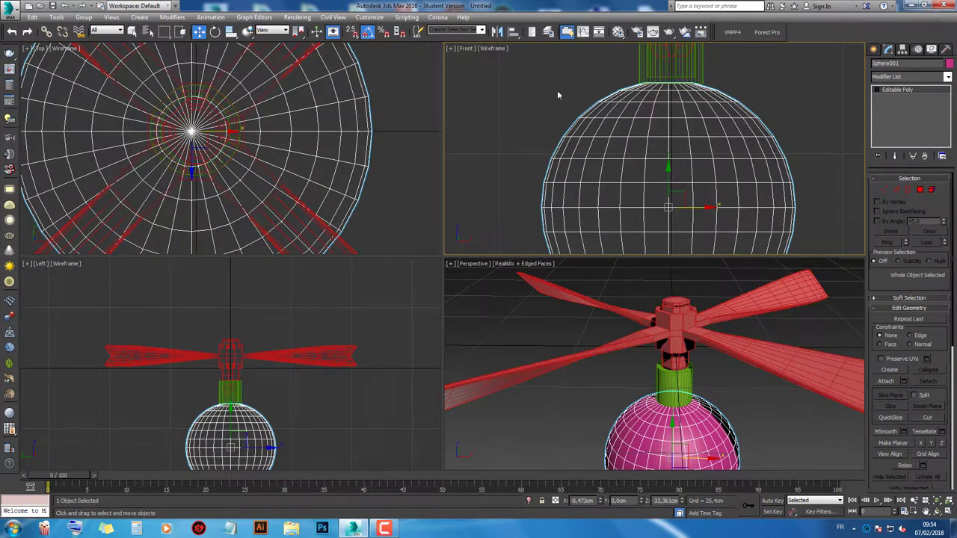
{"action": "left_click", "coordinate": [513, 32]}
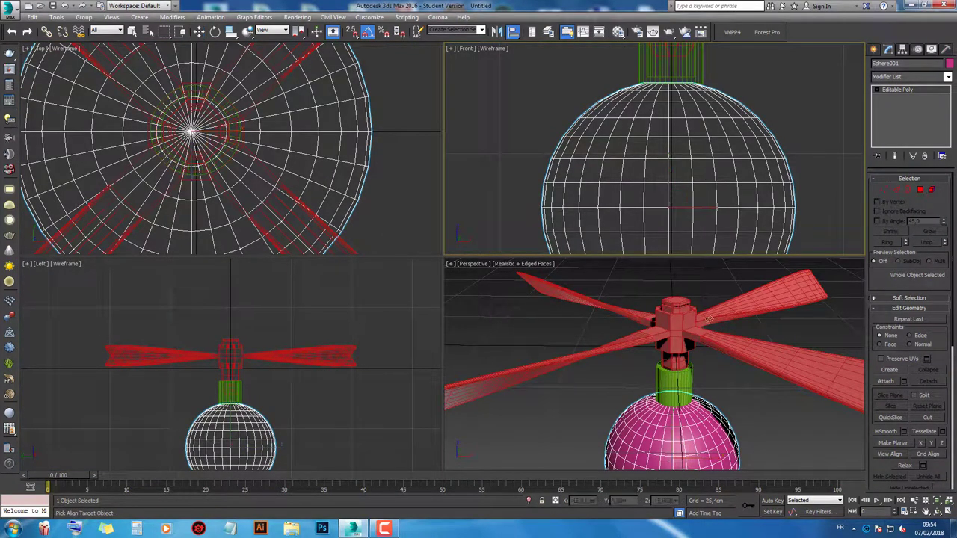
{"action": "left_click", "coordinate": [687, 383]}
{"action": "left_click", "coordinate": [481, 344]}
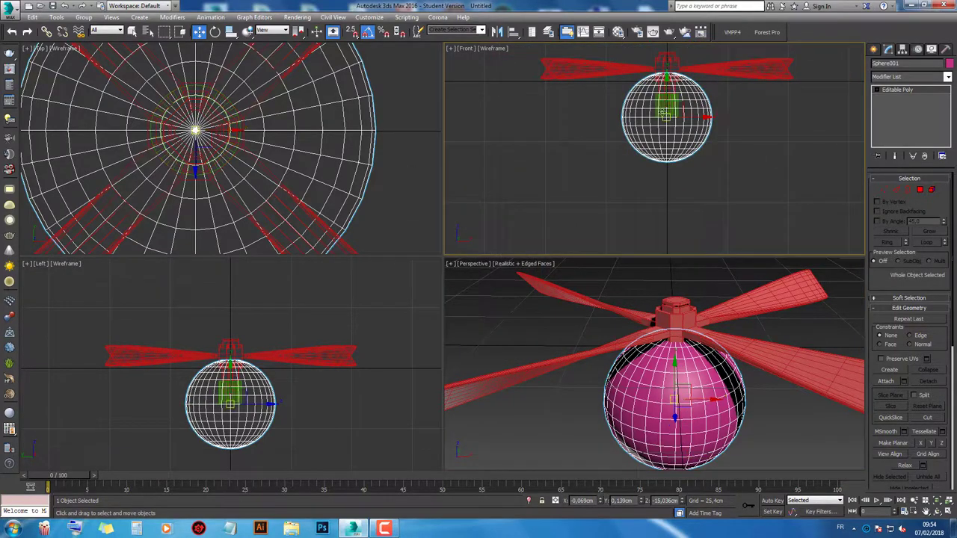
{"action": "left_click_drag", "start_coordinate": [664, 83], "coordinate": [668, 123]}
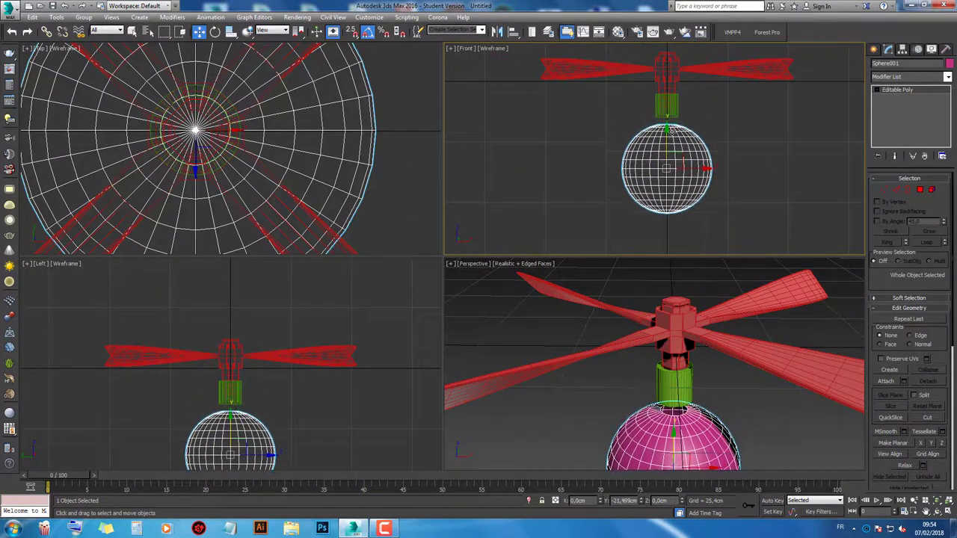
Step: Orbit the maximized Perspective view to inspect the assembled model from above
{"action": "left_click", "coordinate": [710, 362]}
{"action": "scroll", "coordinate": [709, 362], "scroll_direction": "down", "scroll_amount": 2}
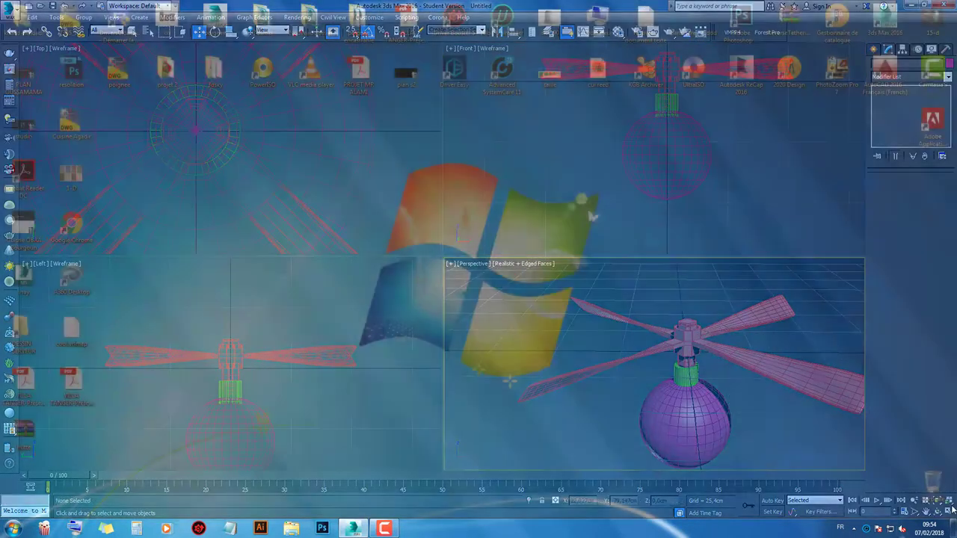
{"action": "left_click", "coordinate": [948, 516]}
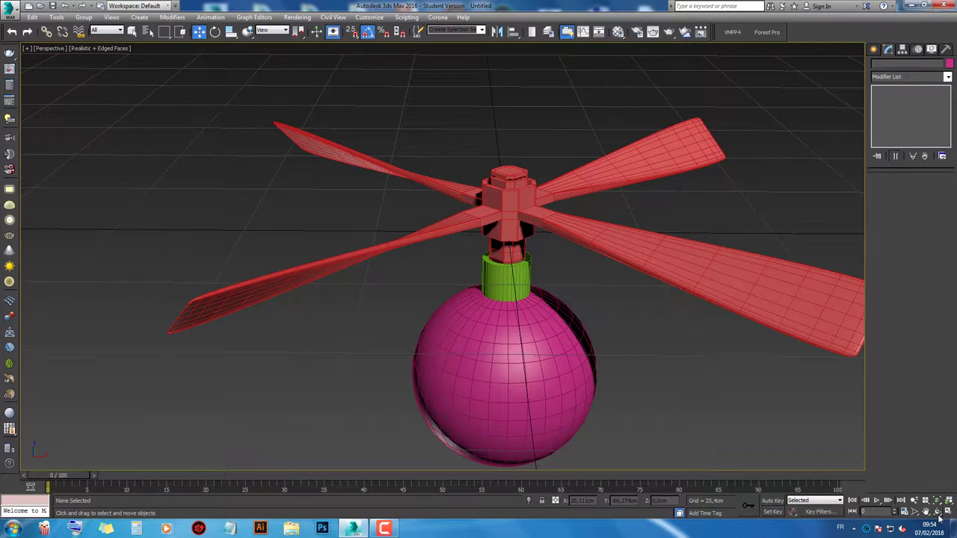
{"action": "left_click", "coordinate": [937, 512]}
{"action": "mouse_move", "coordinate": [554, 363]}
{"action": "left_mouse_down"}
{"action": "mouse_move", "coordinate": [449, 237]}
{"action": "mouse_move", "coordinate": [477, 265]}
{"action": "left_mouse_up"}
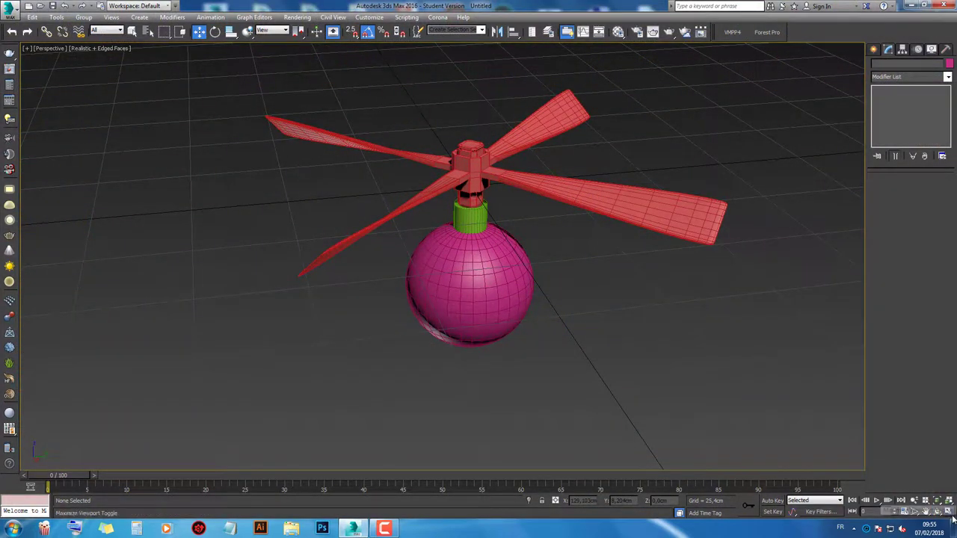
{"action": "key", "text": "alt+w"}
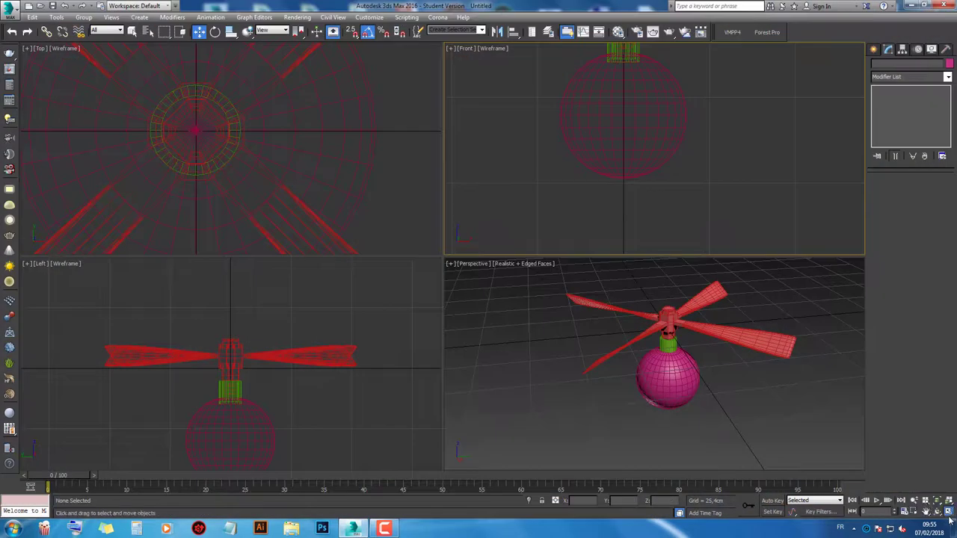
{"action": "key", "text": "alt+w"}
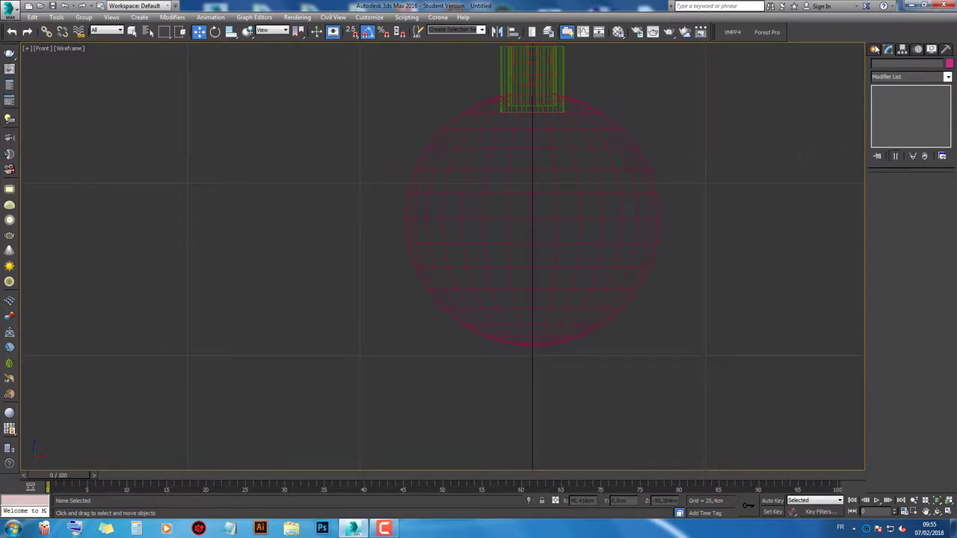
Step: Start a Line spline at the sphere's lower right edge, tracing the slanted strut down to its foot
{"action": "left_click", "coordinate": [876, 49]}
{"action": "left_click", "coordinate": [888, 66]}
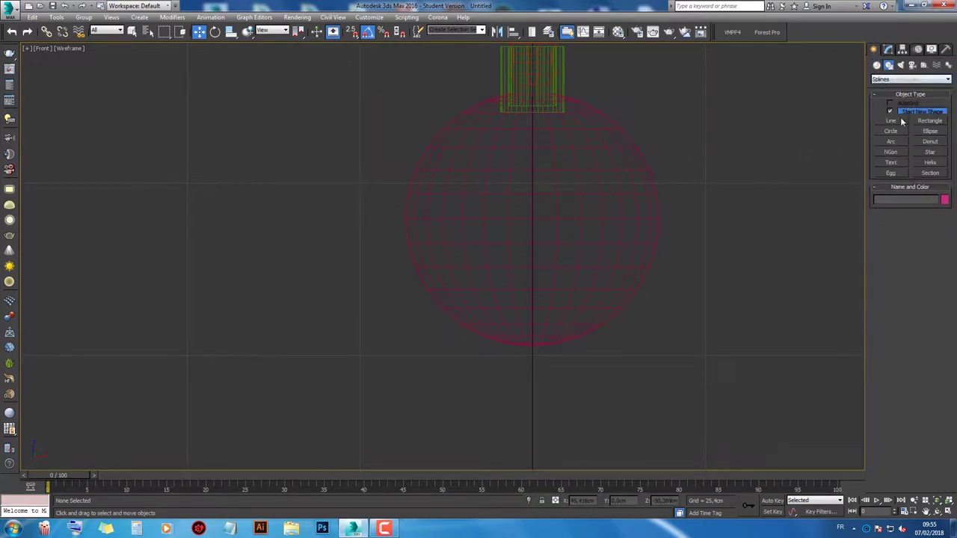
{"action": "left_click", "coordinate": [891, 120]}
{"action": "middle_click_drag", "start_coordinate": [634, 323], "coordinate": [635, 282]}
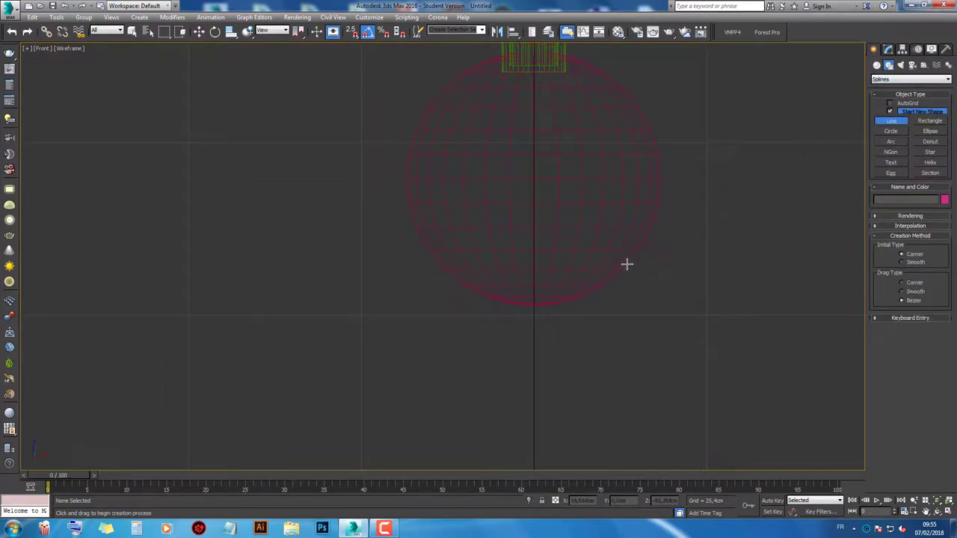
{"action": "left_click", "coordinate": [627, 264]}
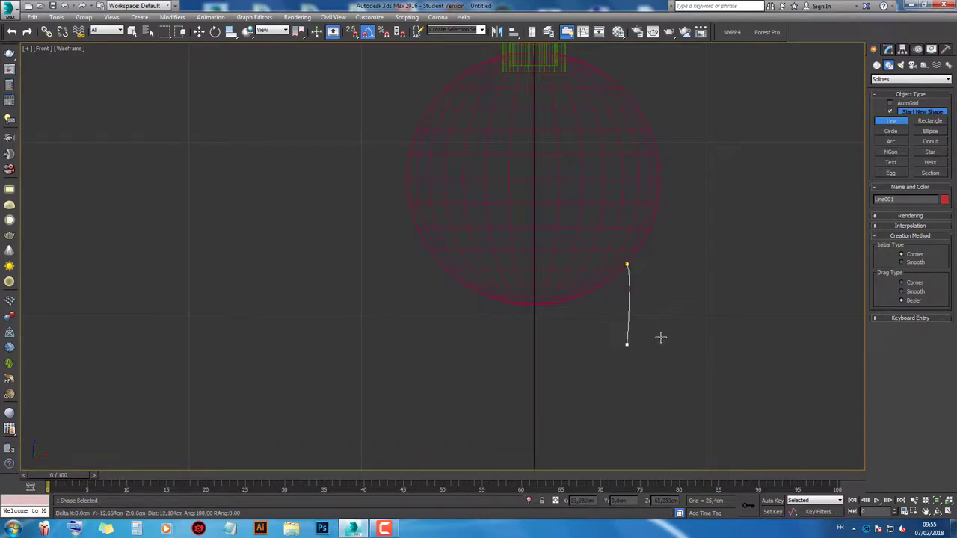
{"action": "right_click", "coordinate": [661, 332]}
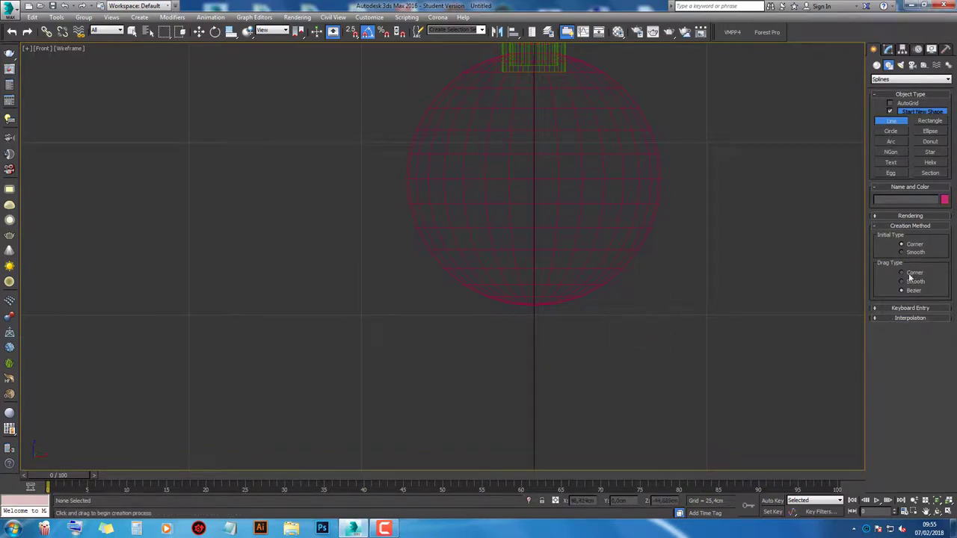
{"action": "left_click", "coordinate": [615, 276]}
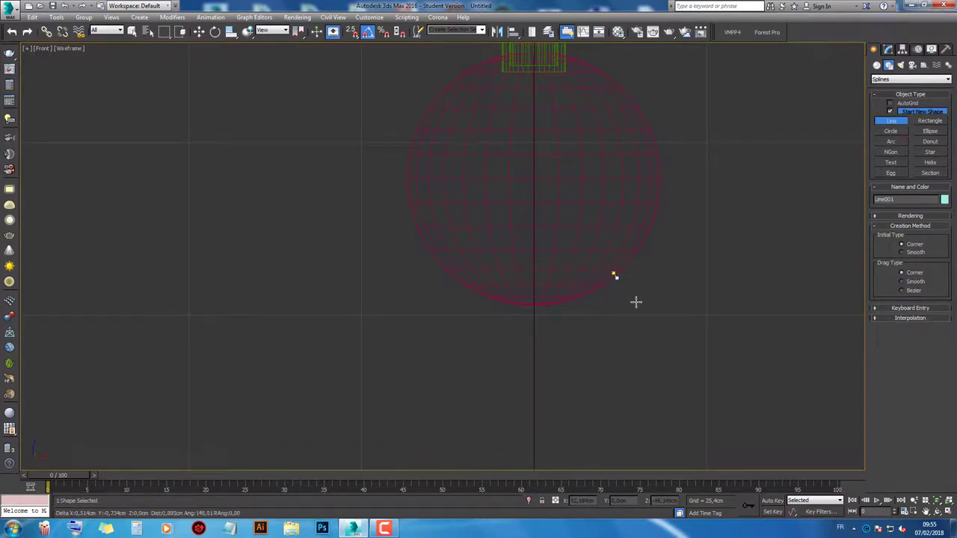
{"action": "left_click", "coordinate": [655, 339]}
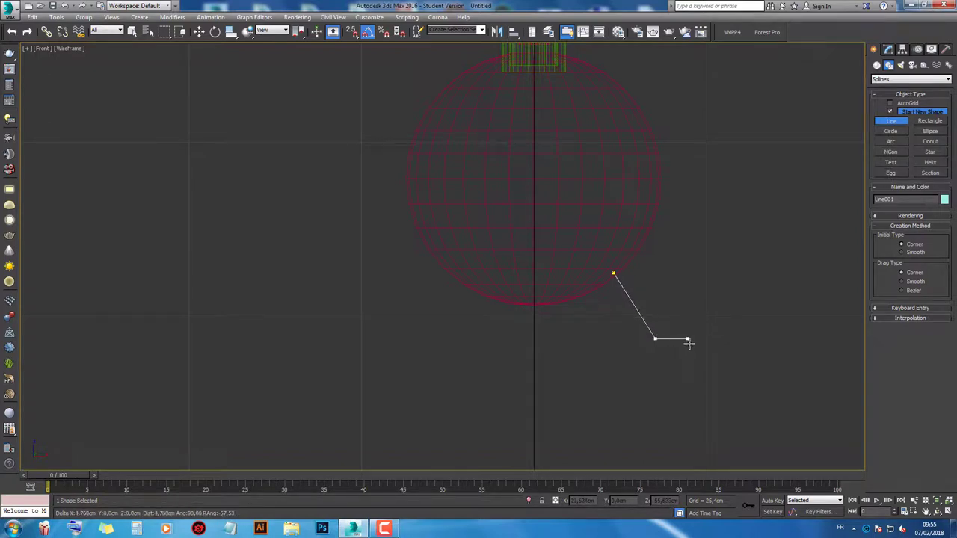
{"action": "left_click", "coordinate": [690, 339]}
Step: Complete the outline with a long flat bar running left and a second strut back up to the sphere
{"action": "left_click", "coordinate": [690, 348]}
{"action": "left_click", "coordinate": [358, 347]}
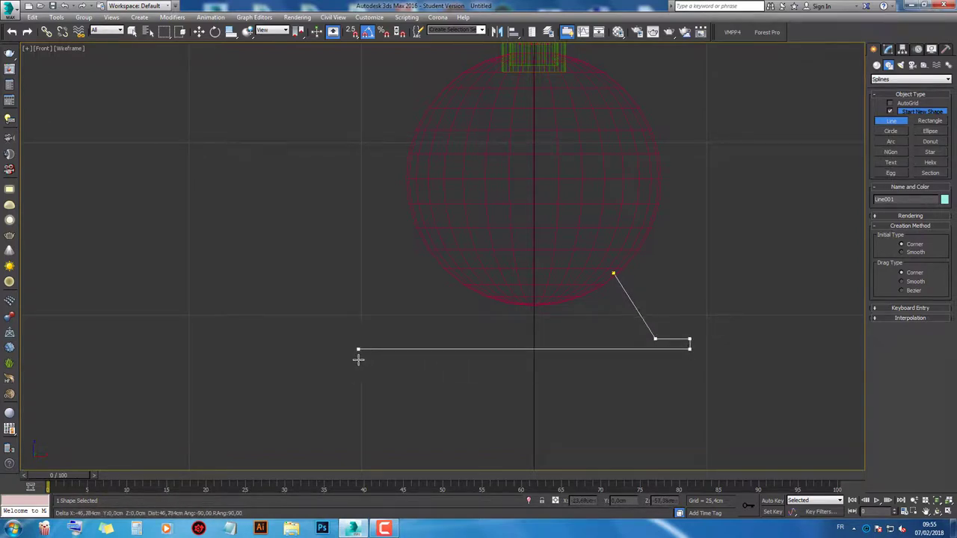
{"action": "left_click", "coordinate": [358, 338]}
{"action": "left_click", "coordinate": [579, 337]}
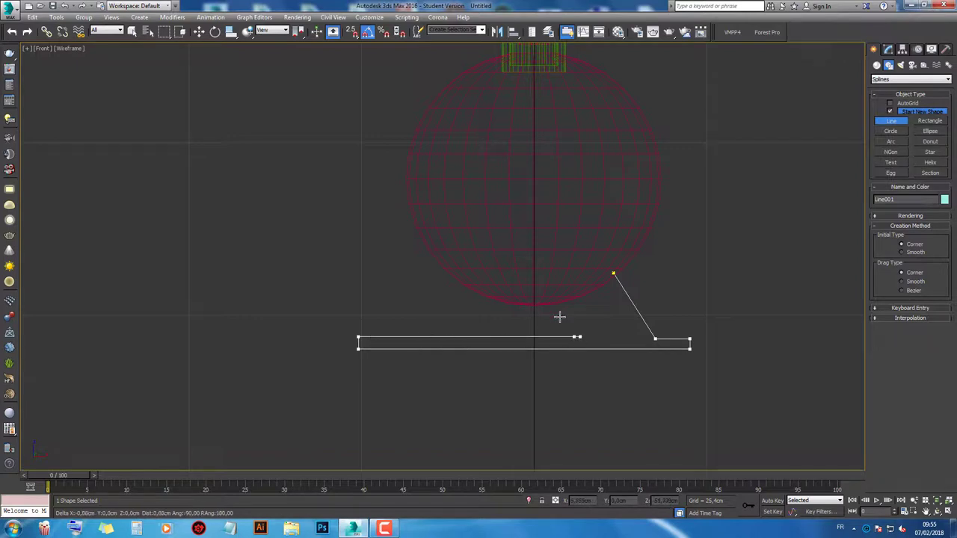
{"action": "left_click", "coordinate": [555, 284]}
{"action": "right_click", "coordinate": [566, 293]}
{"action": "scroll", "coordinate": [569, 296], "scroll_direction": "up", "scroll_amount": 2}
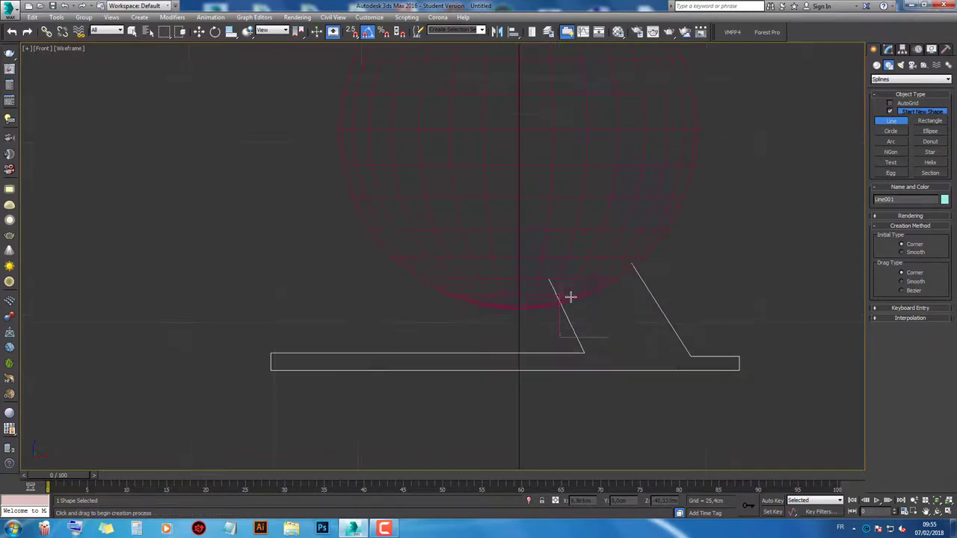
{"action": "left_click", "coordinate": [889, 49]}
Step: Fillet Line001's strut corner vertices into smooth curves
{"action": "left_click", "coordinate": [898, 213]}
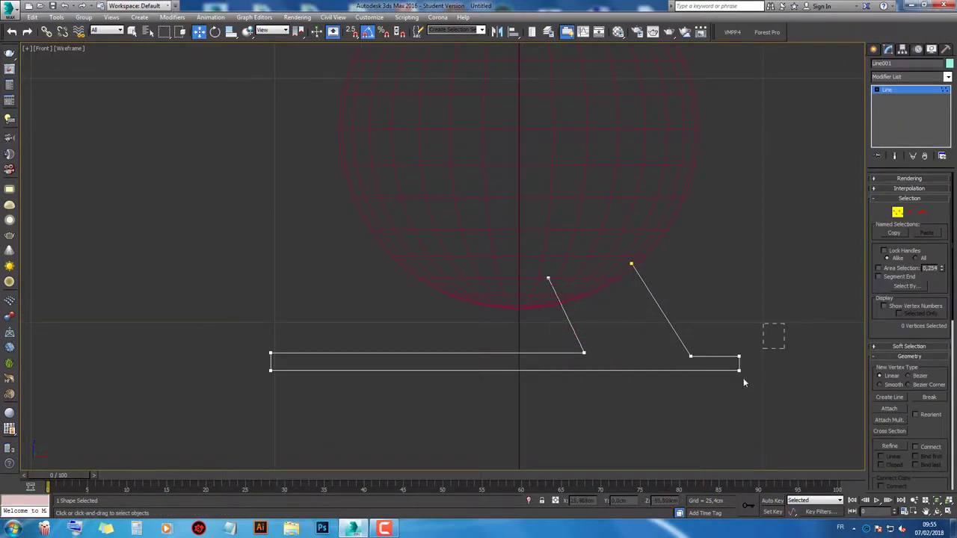
{"action": "scroll", "coordinate": [946, 419], "scroll_direction": "down", "scroll_amount": 3}
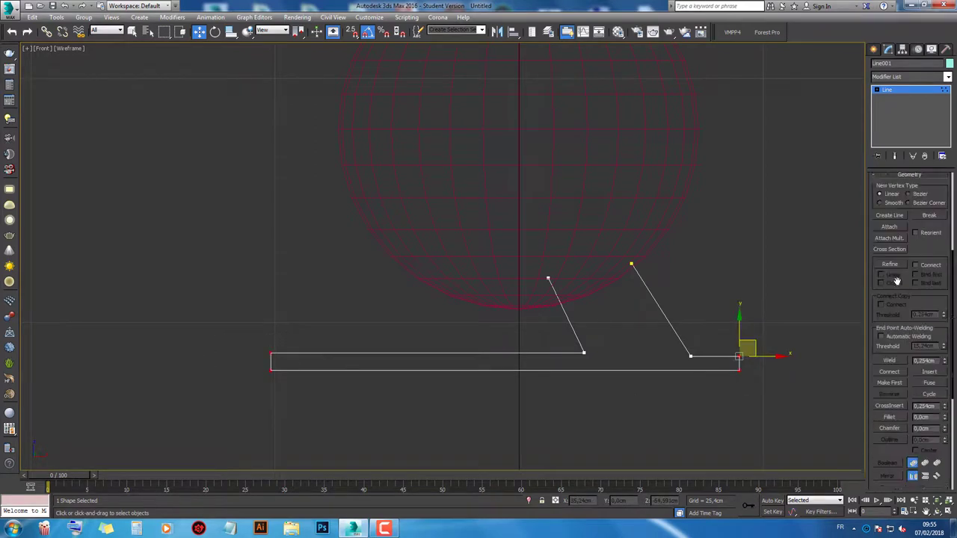
{"action": "scroll", "coordinate": [937, 360], "scroll_direction": "down", "scroll_amount": 5}
{"action": "left_click_drag", "start_coordinate": [946, 329], "coordinate": [943, 306]}
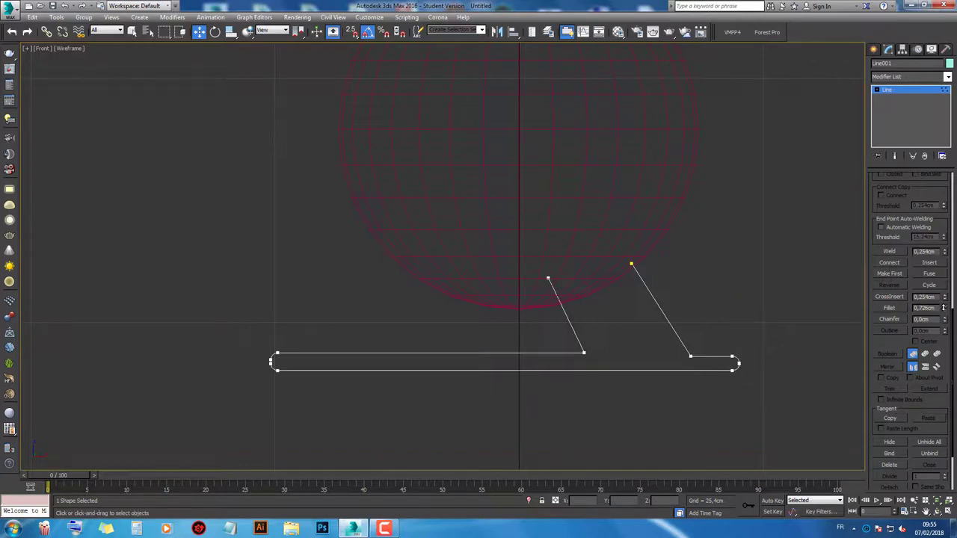
{"action": "left_click_drag", "start_coordinate": [550, 364], "coordinate": [551, 363]}
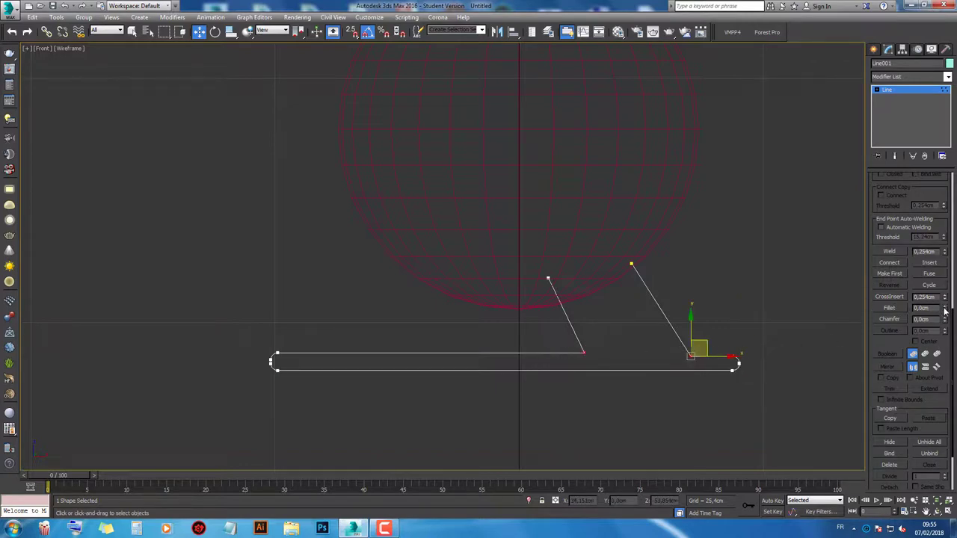
{"action": "left_click_drag", "start_coordinate": [946, 311], "coordinate": [943, 307]}
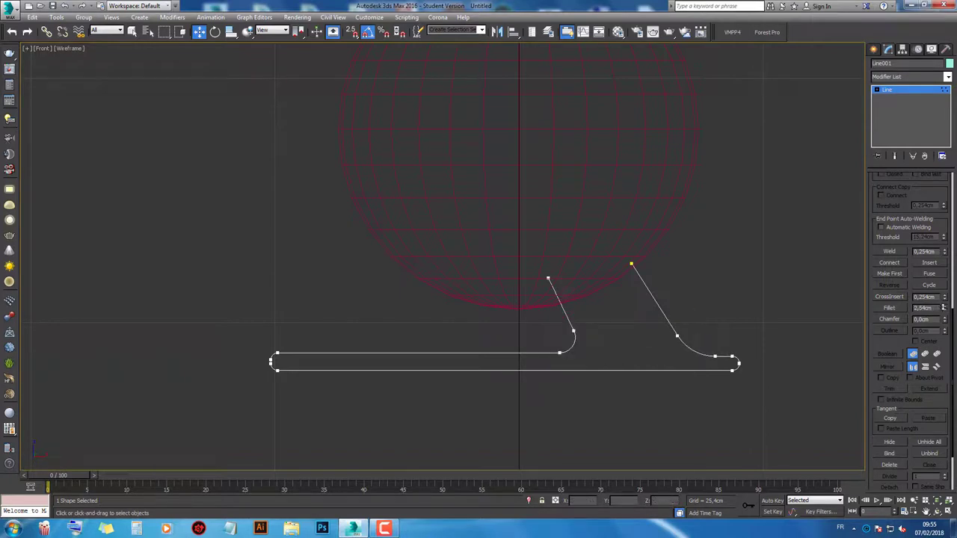
Step: Enable Line001 in renderer and viewport as a 0,991cm thick tube
{"action": "scroll", "coordinate": [880, 235], "scroll_direction": "up", "scroll_amount": 4}
{"action": "scroll", "coordinate": [890, 213], "scroll_direction": "up", "scroll_amount": 4}
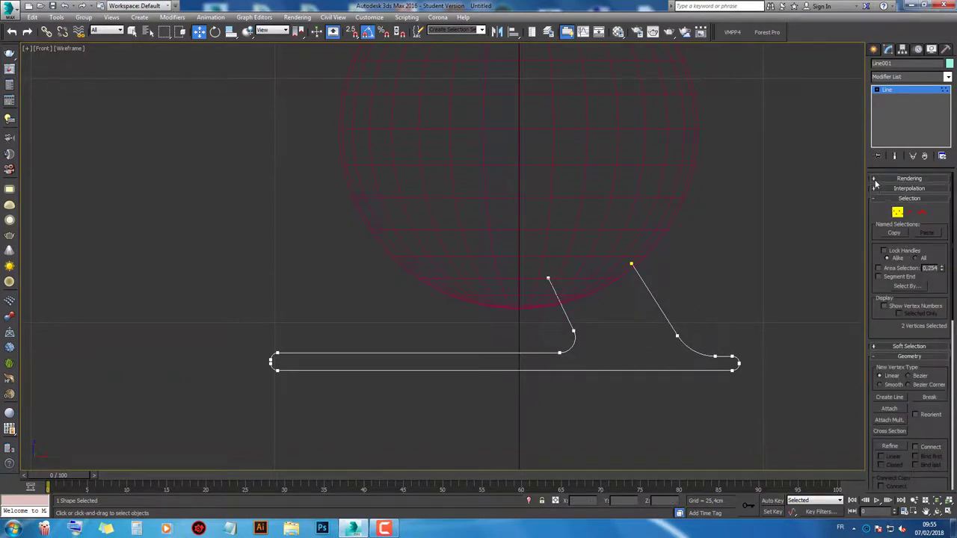
{"action": "left_click", "coordinate": [875, 179]}
{"action": "left_click", "coordinate": [875, 187]}
{"action": "left_click", "coordinate": [876, 195]}
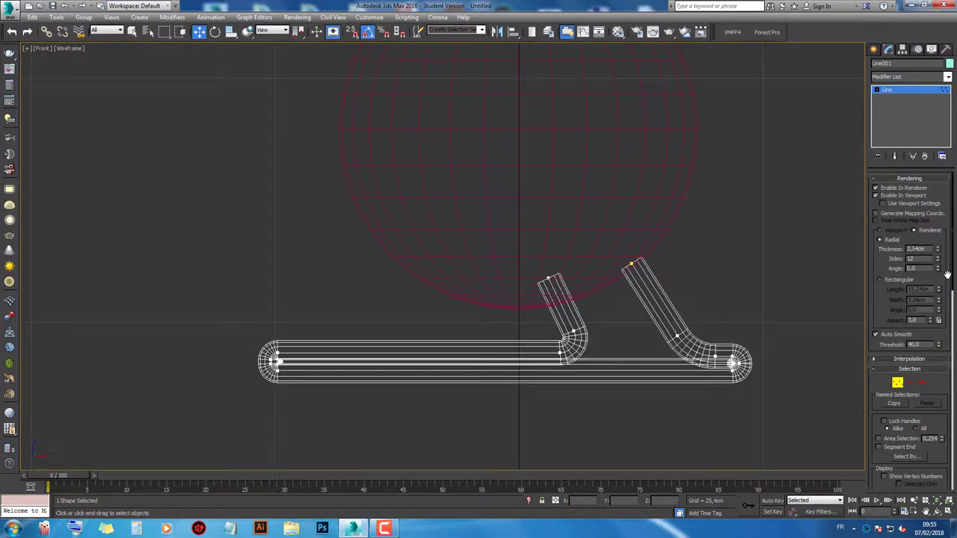
{"action": "left_click_drag", "start_coordinate": [938, 251], "coordinate": [931, 270]}
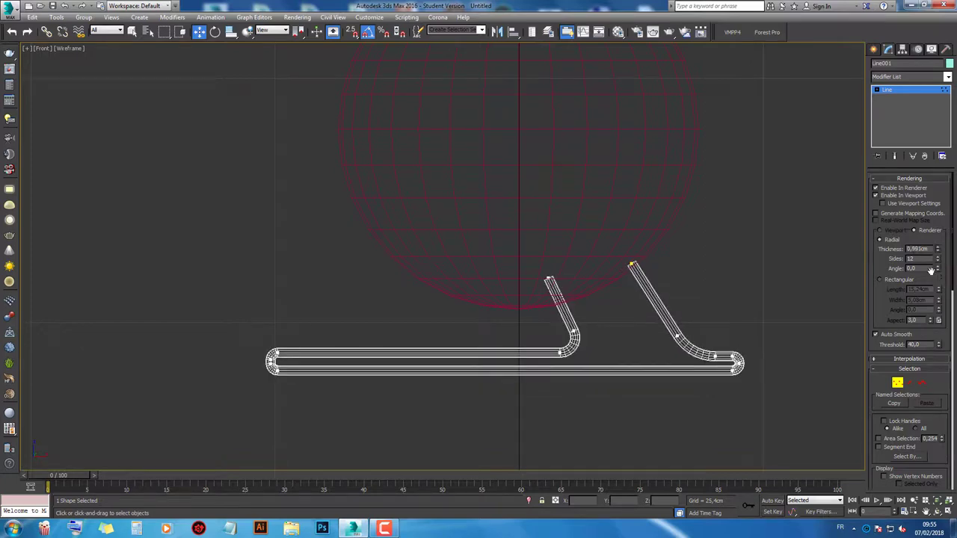
{"action": "left_click", "coordinate": [772, 249]}
Step: Tilt the skid outward by 15° on X with the Rotate Type-In
{"action": "left_click", "coordinate": [666, 337]}
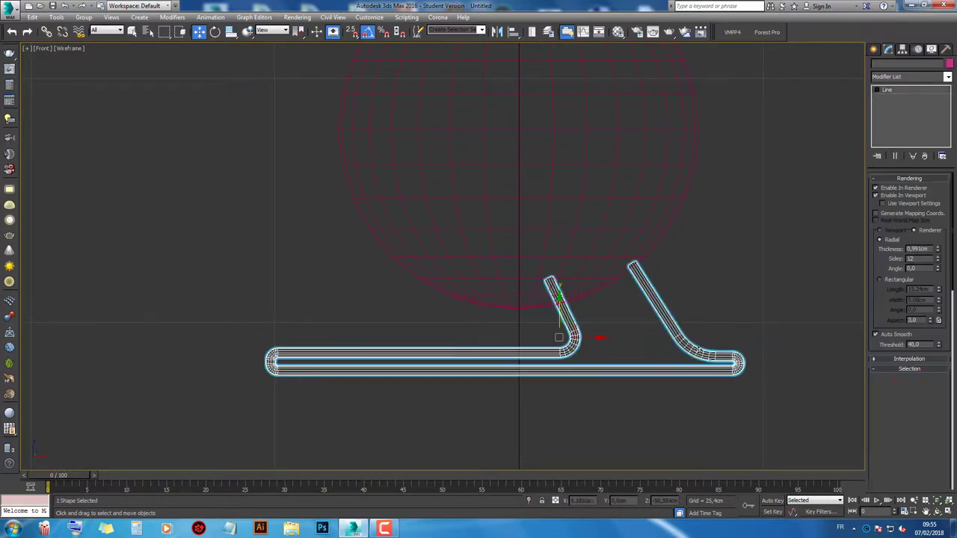
{"action": "left_click", "coordinate": [949, 513]}
{"action": "scroll", "coordinate": [266, 434], "scroll_direction": "up", "scroll_amount": 3}
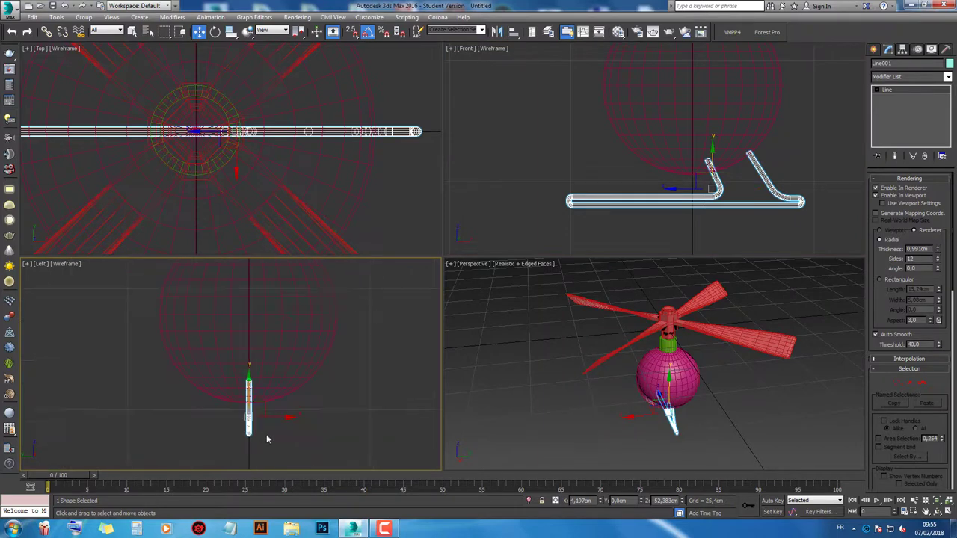
{"action": "left_click_drag", "start_coordinate": [267, 430], "coordinate": [209, 419]}
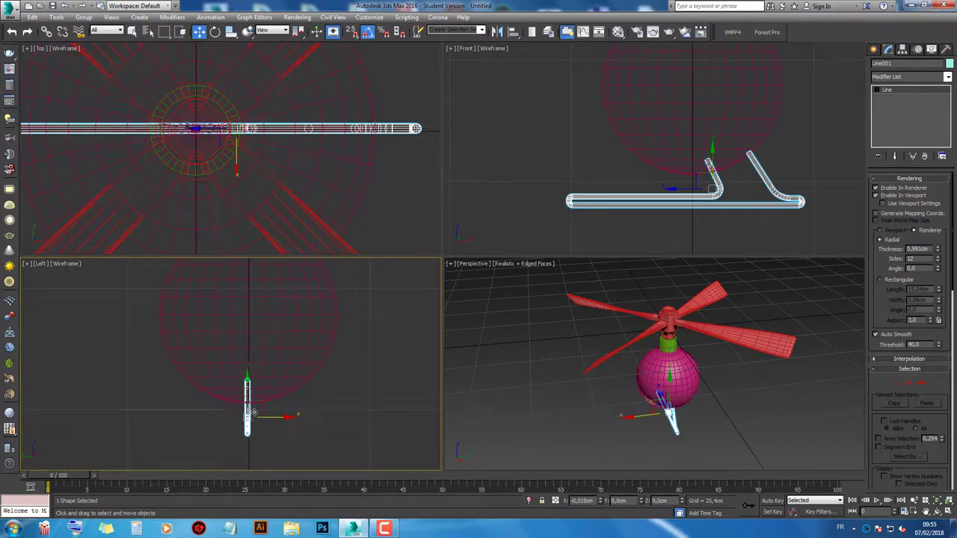
{"action": "left_click", "coordinate": [215, 31]}
{"action": "left_click", "coordinate": [948, 513]}
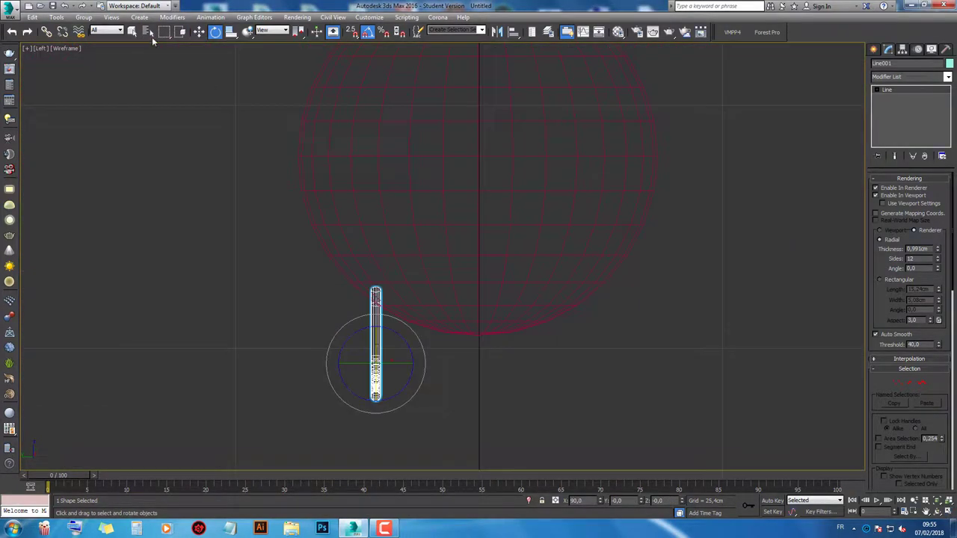
{"action": "right_click", "coordinate": [214, 31]}
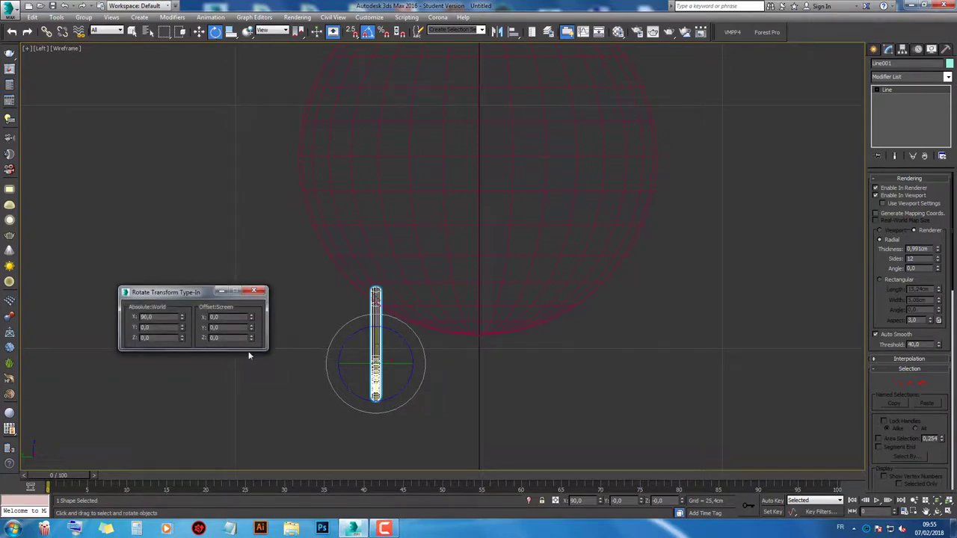
{"action": "left_click_drag", "start_coordinate": [251, 333], "coordinate": [249, 343]}
{"action": "type", "text": "5"}
{"action": "key", "text": "Return"}
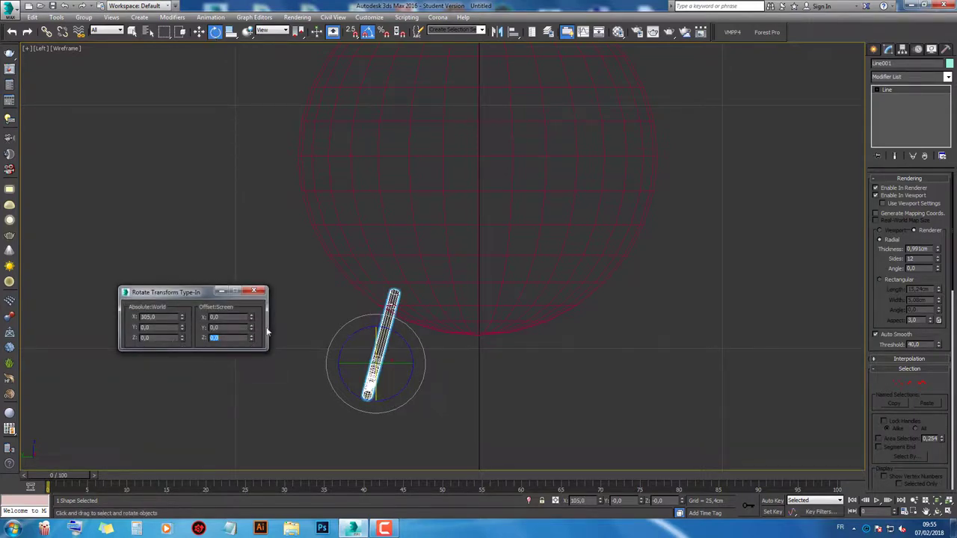
{"action": "key", "text": "F12"}
{"action": "left_click", "coordinate": [199, 31]}
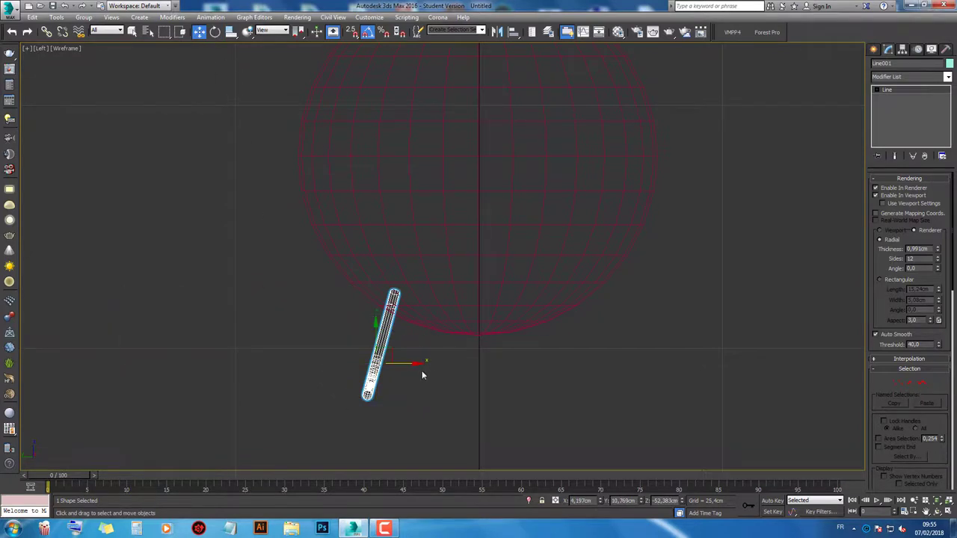
Step: Clone the skid as a copy, mirror it on X, and place it on the opposite side
{"action": "left_click_drag", "start_coordinate": [397, 363], "coordinate": [610, 364], "text": "shift"}
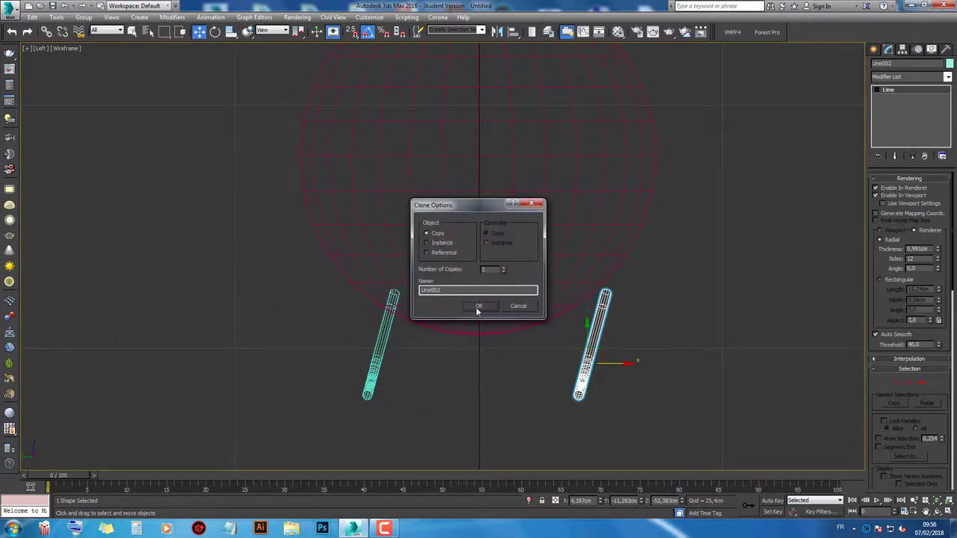
{"action": "left_click", "coordinate": [478, 302]}
{"action": "left_click", "coordinate": [497, 31]}
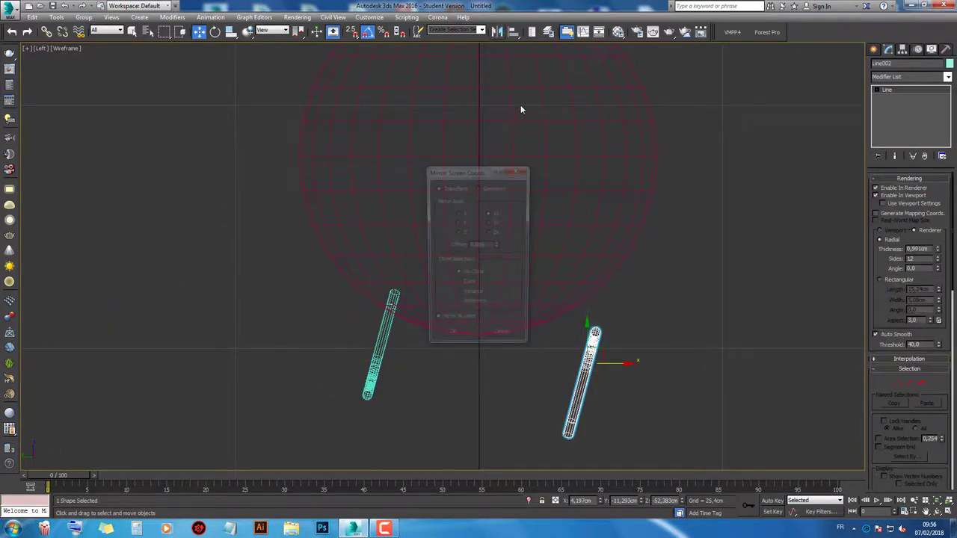
{"action": "left_click", "coordinate": [461, 215]}
{"action": "left_click", "coordinate": [450, 340]}
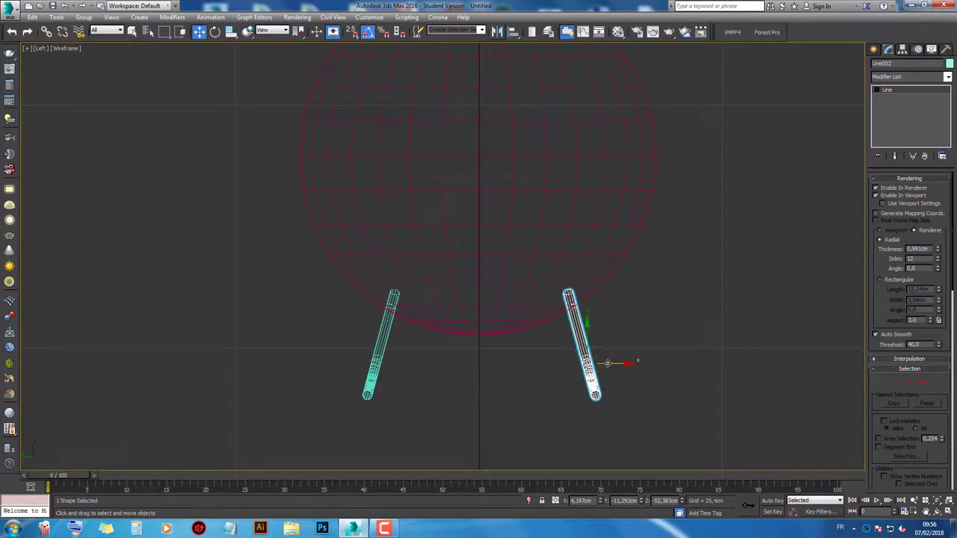
{"action": "left_click_drag", "start_coordinate": [608, 364], "coordinate": [600, 359]}
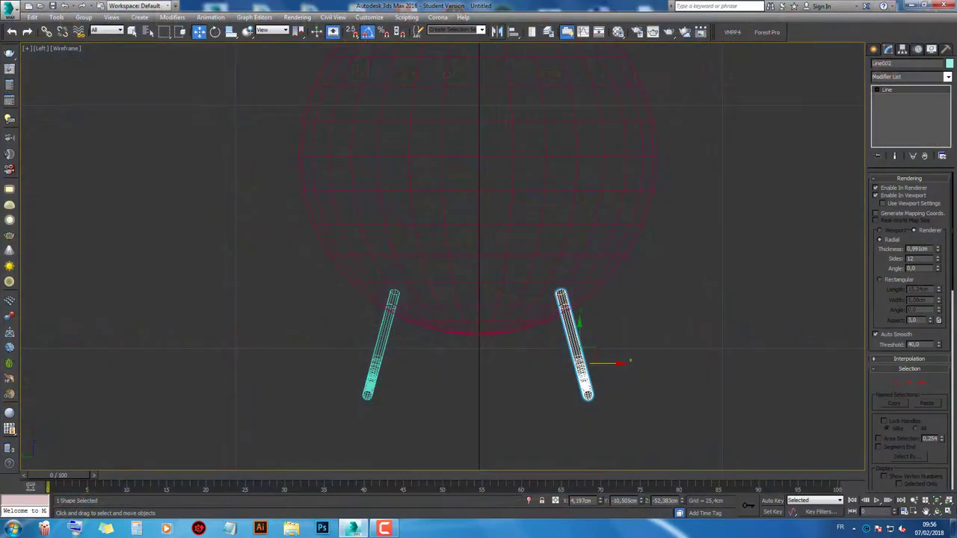
{"action": "left_click", "coordinate": [949, 513]}
{"action": "left_click", "coordinate": [736, 398]}
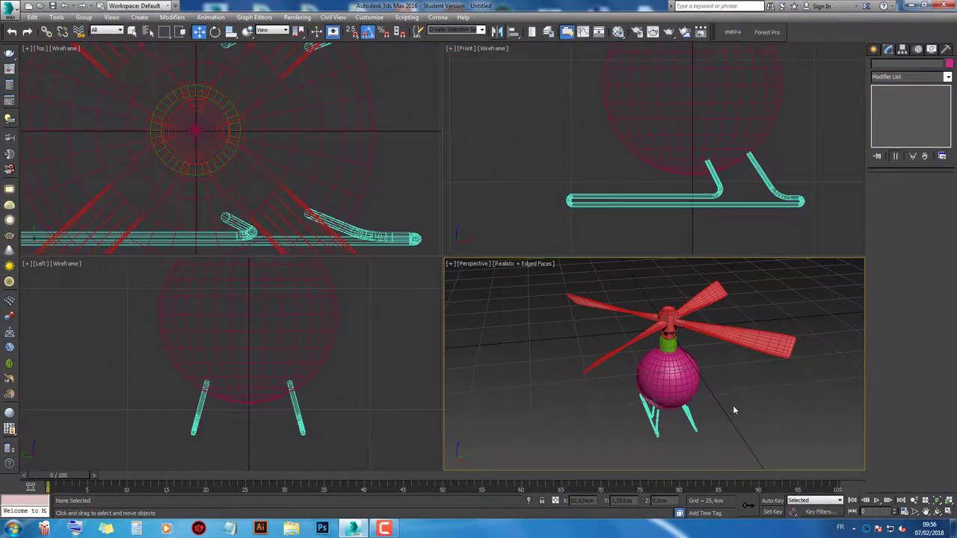
Step: Move both skid lines along X to -6,096cm so they sit centred beneath the sphere
{"action": "left_click_drag", "start_coordinate": [647, 404], "coordinate": [752, 459]}
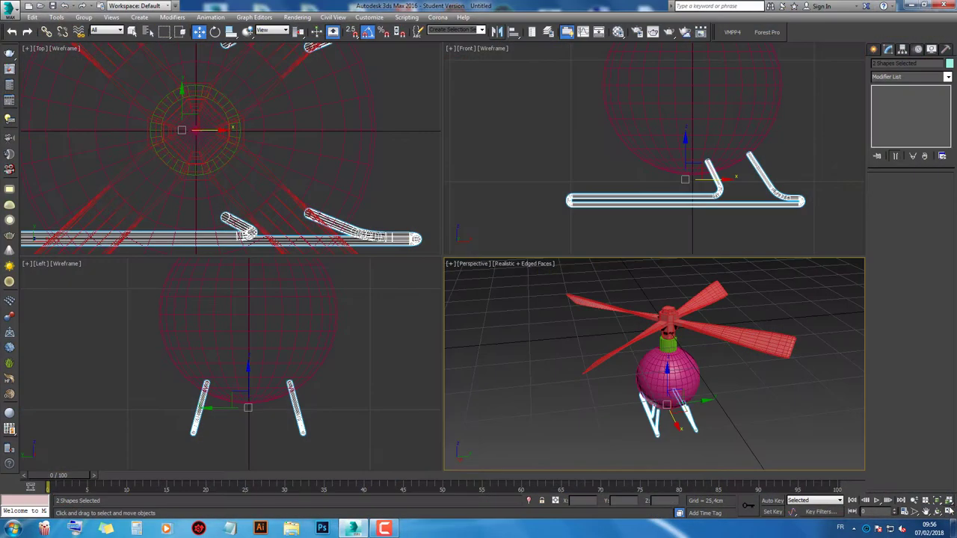
{"action": "left_click", "coordinate": [946, 513]}
{"action": "middle_click_drag", "start_coordinate": [470, 300], "coordinate": [470, 225], "text": "alt"}
{"action": "scroll", "coordinate": [470, 299], "scroll_direction": "up", "scroll_amount": 5}
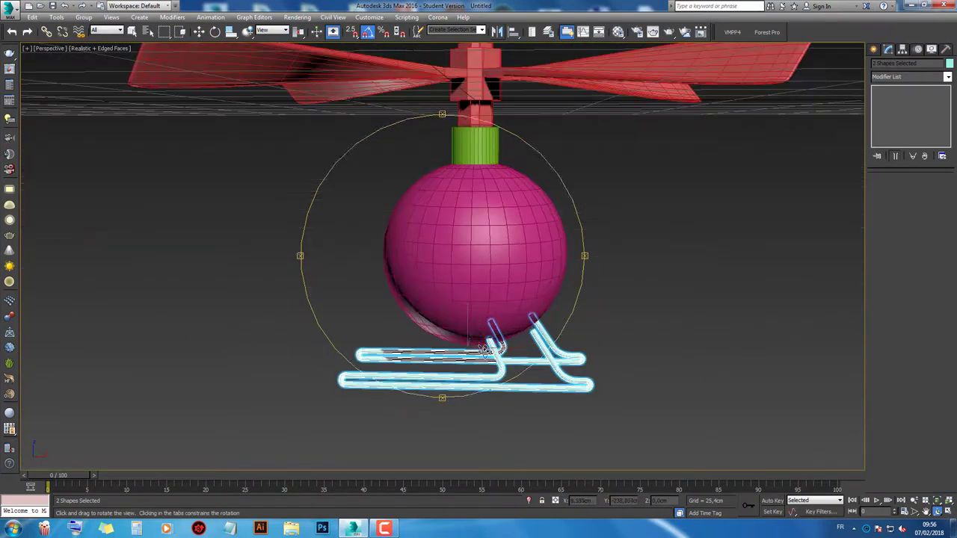
{"action": "mouse_move", "coordinate": [493, 346]}
{"action": "left_mouse_down"}
{"action": "mouse_move", "coordinate": [447, 340]}
{"action": "mouse_move", "coordinate": [456, 341]}
{"action": "left_mouse_up"}
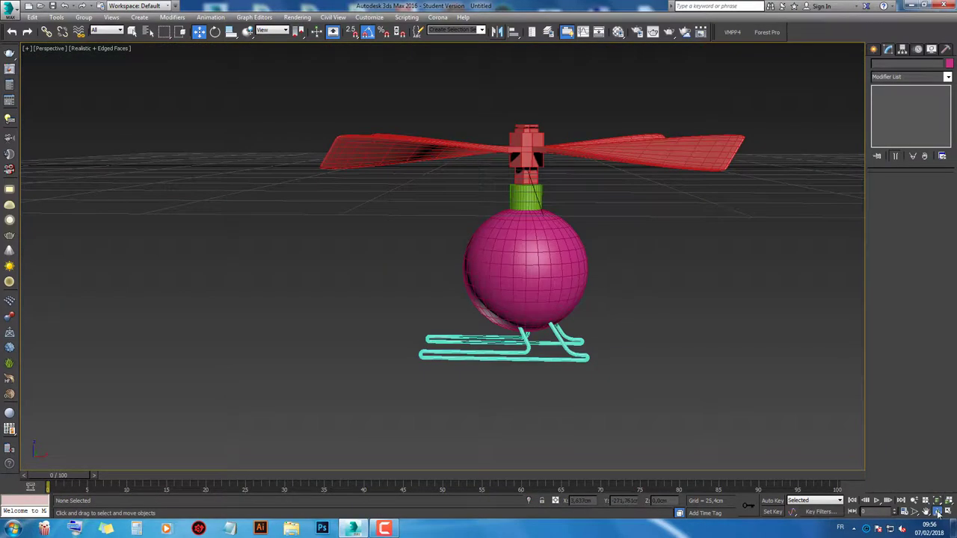
{"action": "mouse_move", "coordinate": [548, 305]}
{"action": "left_mouse_down"}
{"action": "mouse_move", "coordinate": [641, 269]}
{"action": "mouse_move", "coordinate": [560, 310]}
{"action": "mouse_move", "coordinate": [469, 316]}
{"action": "left_mouse_up"}
{"action": "scroll", "coordinate": [520, 302], "scroll_direction": "up", "scroll_amount": 5}
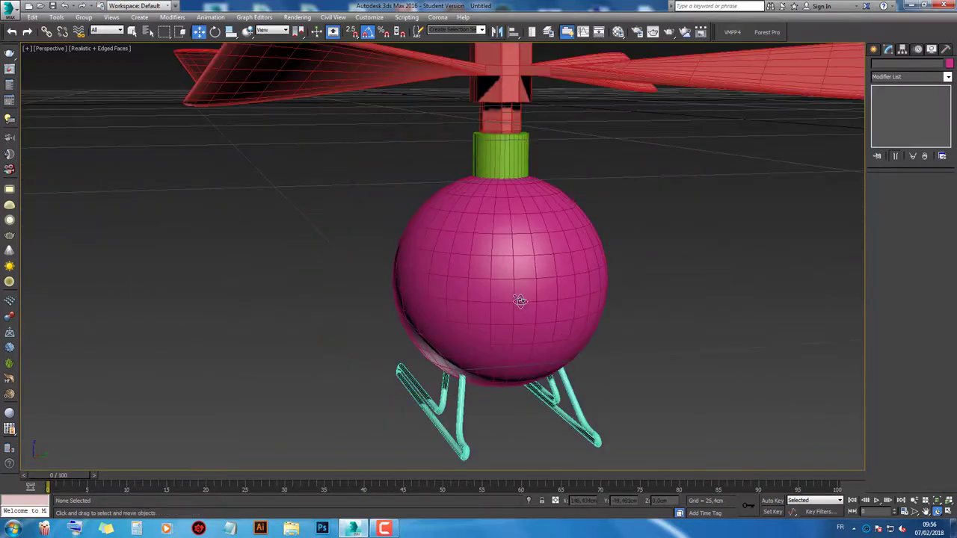
{"action": "key", "text": "w"}
{"action": "left_click", "coordinate": [520, 277]}
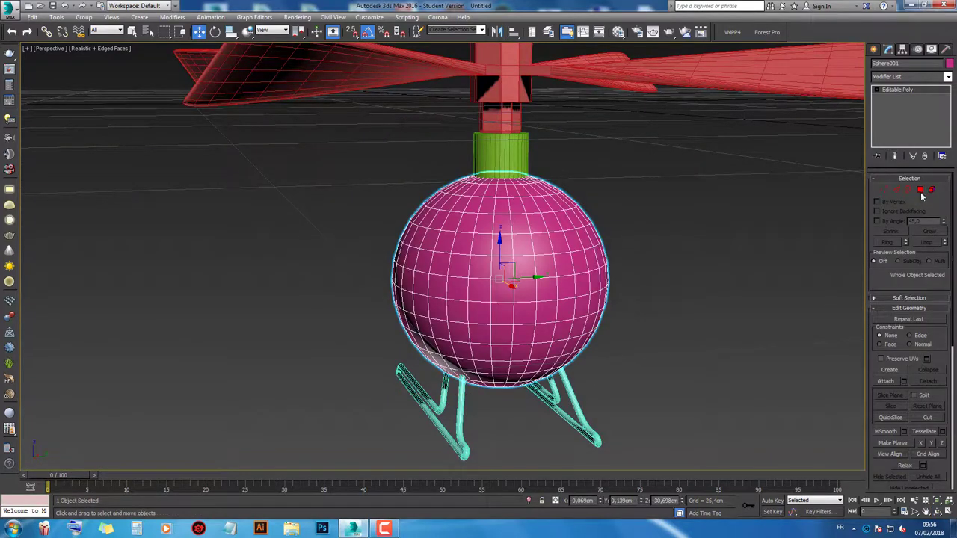
Step: Select the four polygons on the back of the sphere body
{"action": "left_click", "coordinate": [920, 189]}
{"action": "key", "text": "ctrl+a"}
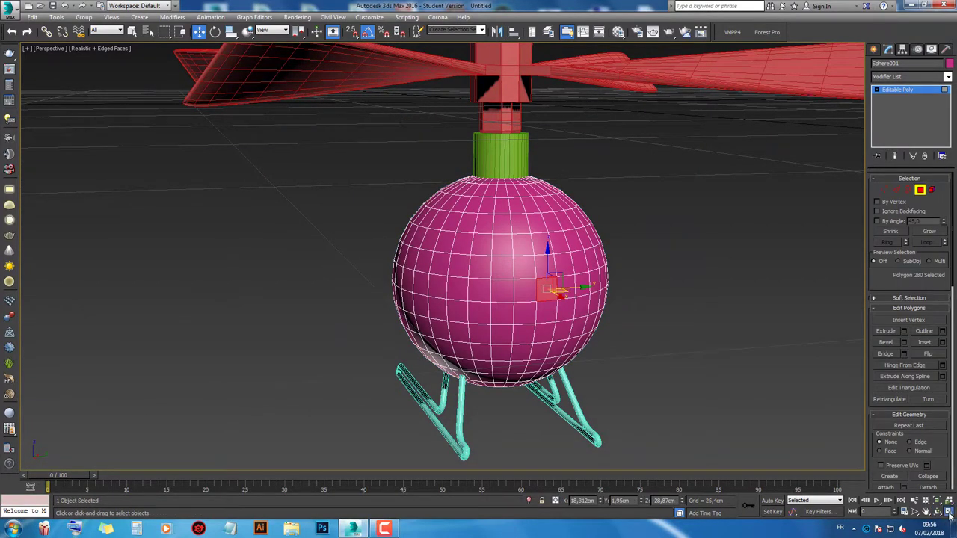
{"action": "key", "text": "alt+w"}
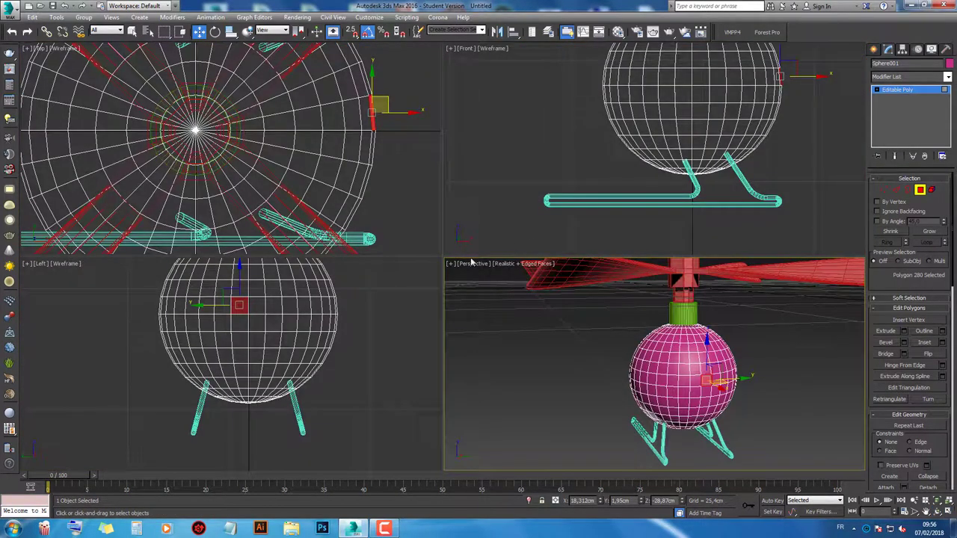
{"action": "scroll", "coordinate": [247, 330], "scroll_direction": "up", "scroll_amount": 1}
{"action": "left_click", "coordinate": [254, 321]}
{"action": "left_click", "coordinate": [250, 338], "text": "ctrl"}
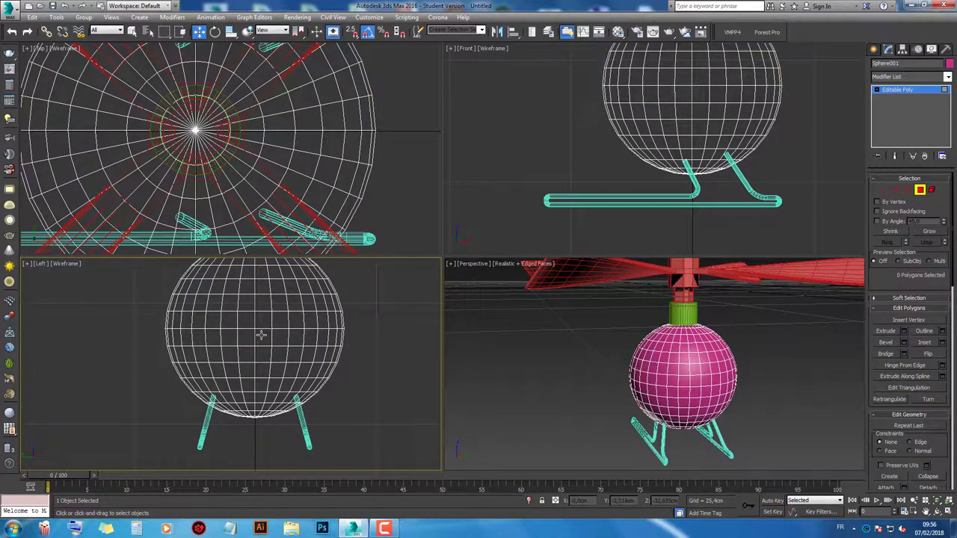
{"action": "left_click", "coordinate": [263, 333]}
{"action": "left_click", "coordinate": [275, 321], "text": "ctrl"}
{"action": "left_click", "coordinate": [273, 336], "text": "ctrl"}
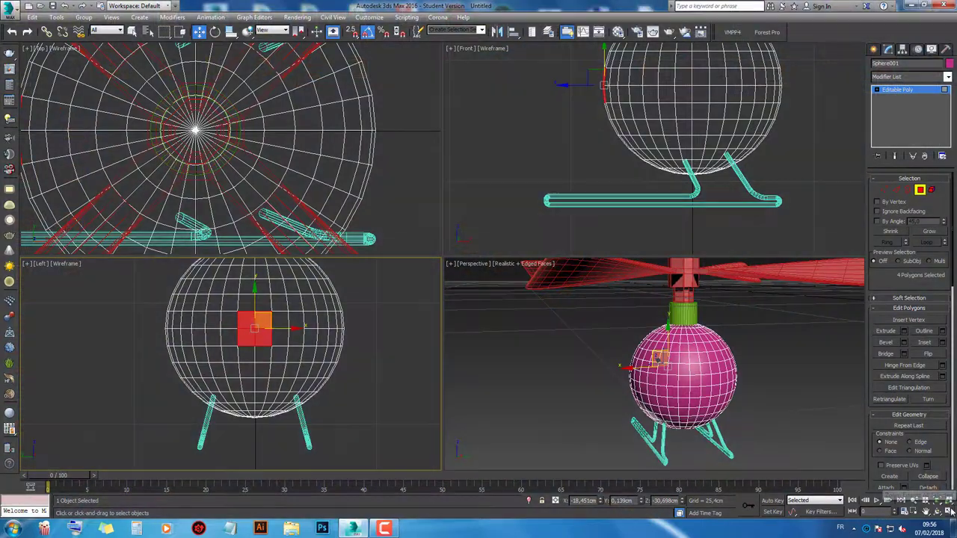
{"action": "left_click", "coordinate": [937, 513]}
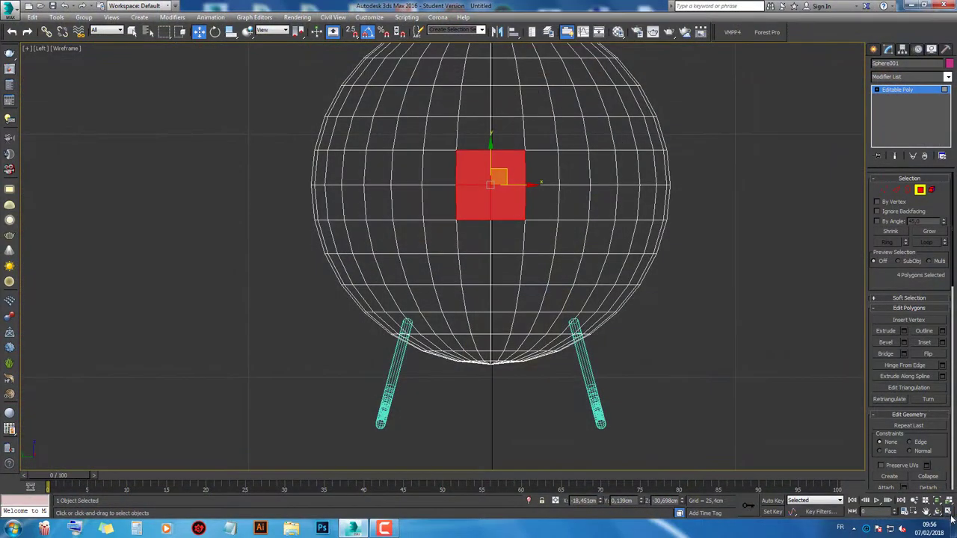
{"action": "left_click", "coordinate": [937, 513]}
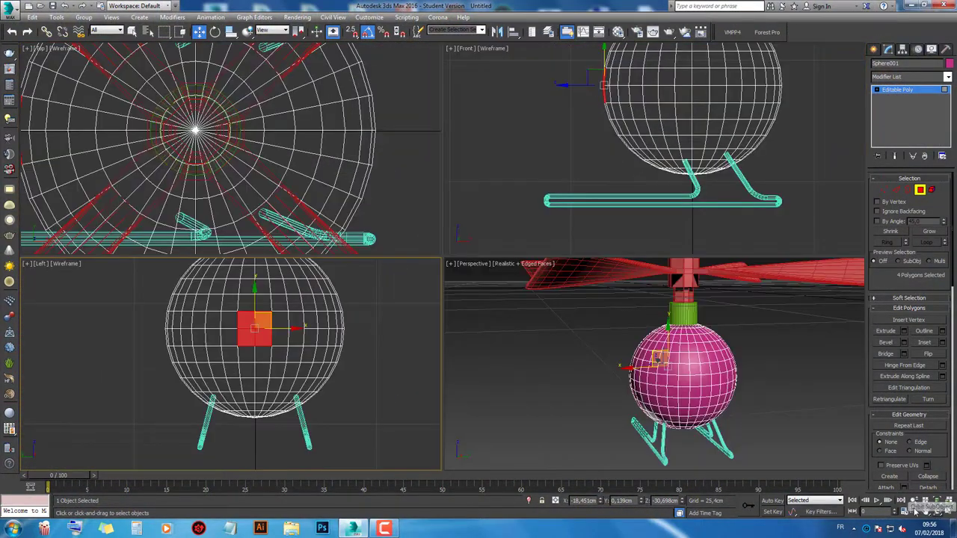
{"action": "left_click", "coordinate": [938, 513]}
{"action": "left_click_drag", "start_coordinate": [705, 376], "coordinate": [602, 389]}
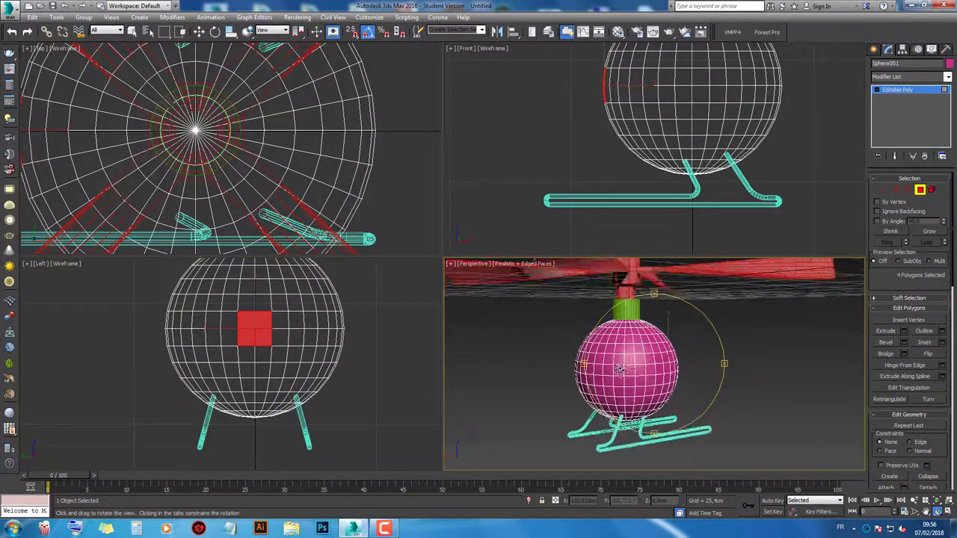
Step: Extrude the rear polygons about 57.9cm into a long tail boom
{"action": "left_click", "coordinate": [905, 332]}
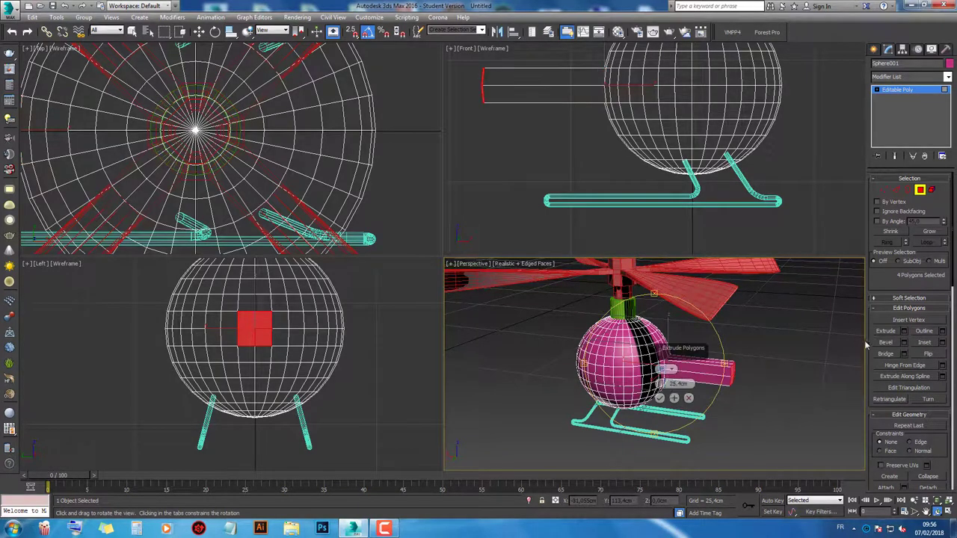
{"action": "left_click_drag", "start_coordinate": [660, 383], "coordinate": [658, 398]}
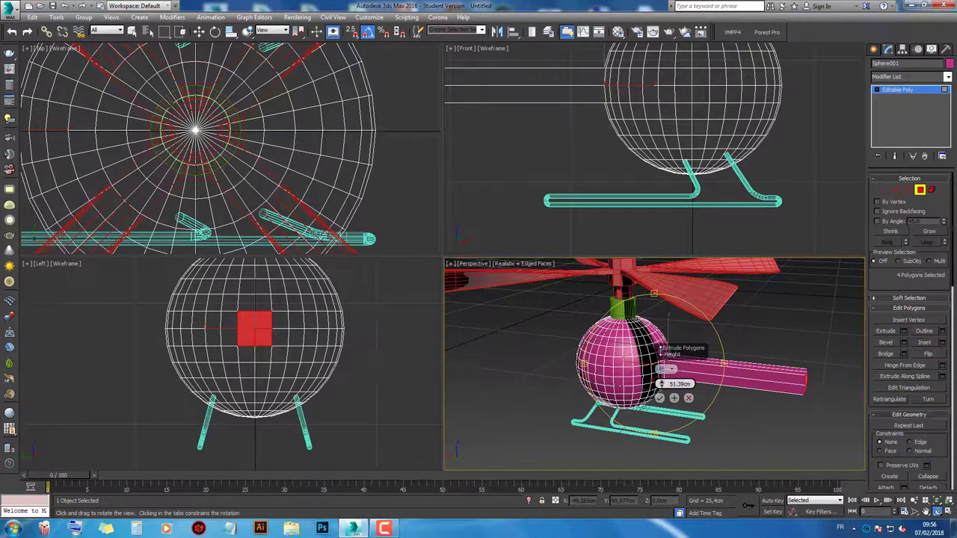
{"action": "left_click", "coordinate": [659, 398]}
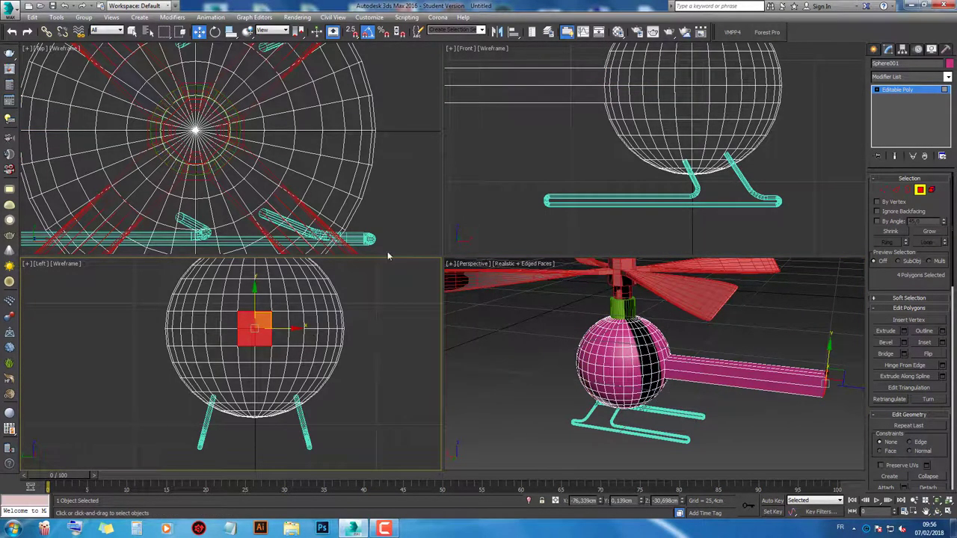
{"action": "scroll", "coordinate": [550, 176], "scroll_direction": "down", "scroll_amount": 3}
Step: Non-uniformly scale the tail-end polygons in View coordinates to taper the boom
{"action": "key", "text": "w"}
{"action": "left_click", "coordinate": [233, 35]}
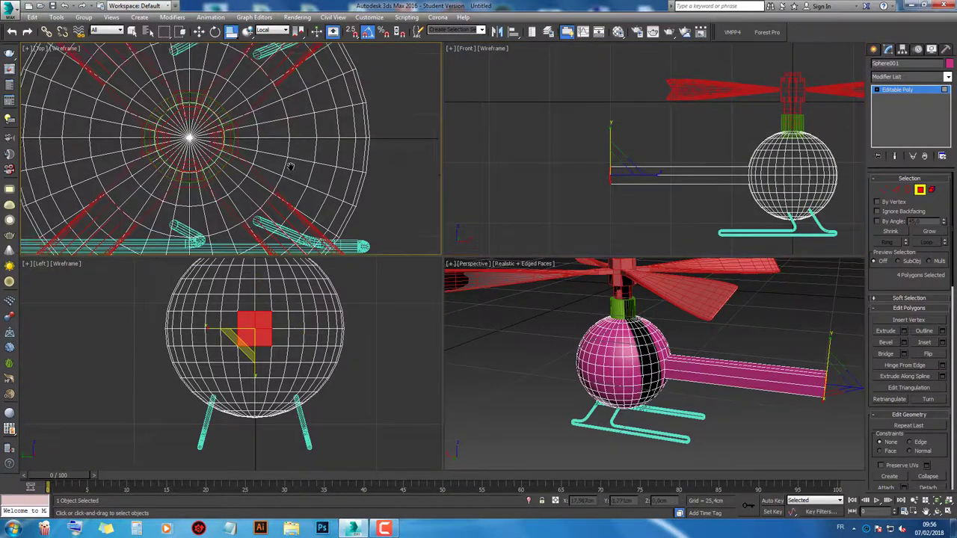
{"action": "scroll", "coordinate": [294, 168], "scroll_direction": "down", "scroll_amount": 5}
{"action": "scroll", "coordinate": [269, 180], "scroll_direction": "down", "scroll_amount": 5}
{"action": "scroll", "coordinate": [291, 133], "scroll_direction": "up", "scroll_amount": 15}
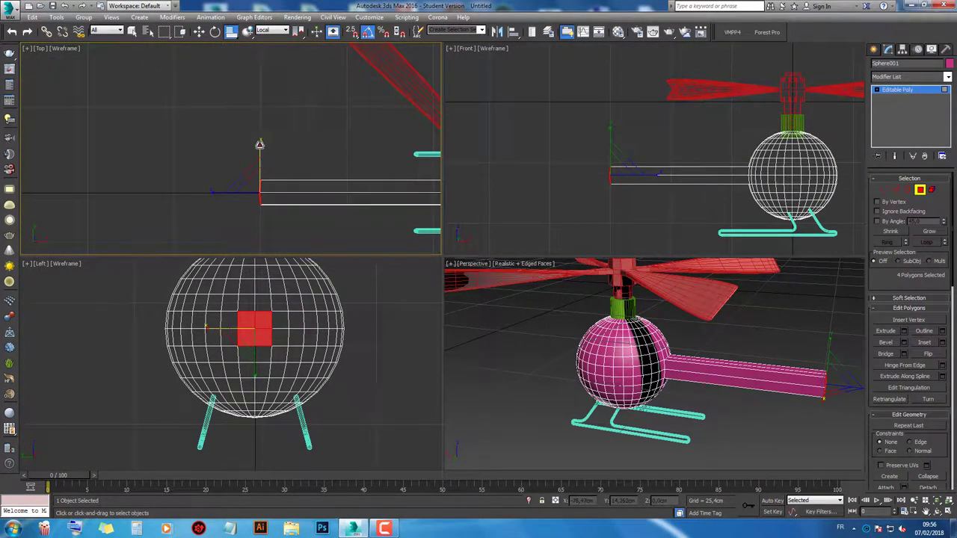
{"action": "left_click_drag", "start_coordinate": [260, 144], "coordinate": [257, 228]}
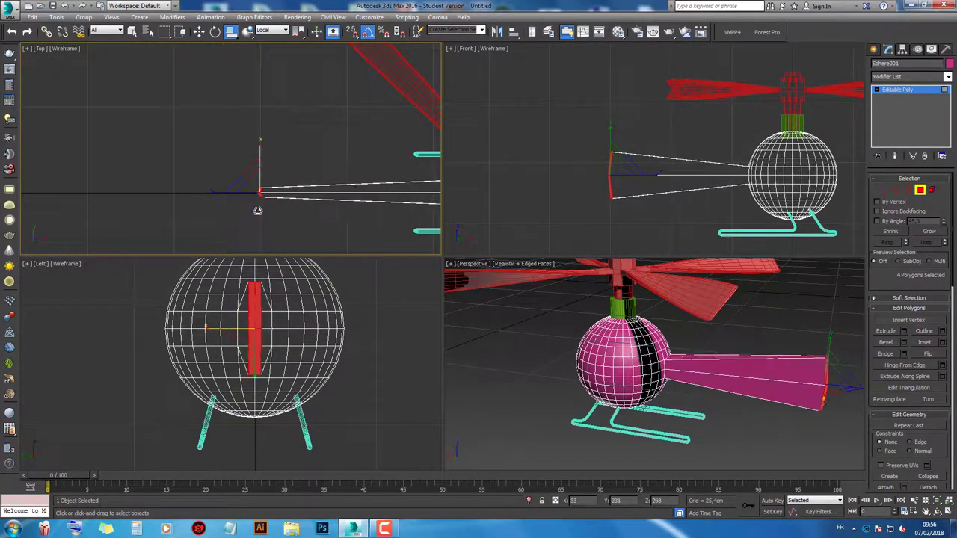
{"action": "left_click", "coordinate": [272, 30]}
{"action": "left_click", "coordinate": [268, 39]}
{"action": "key", "text": "ctrl+z"}
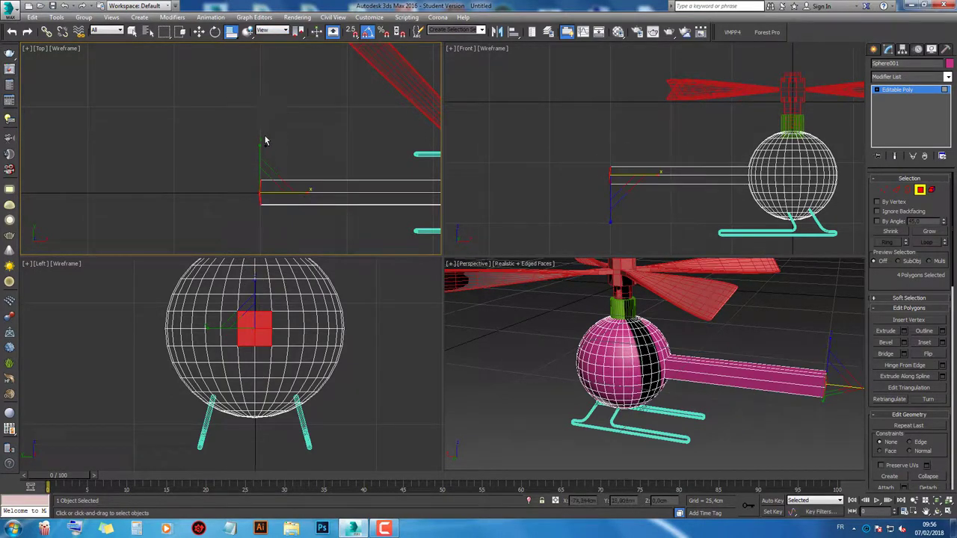
{"action": "left_click_drag", "start_coordinate": [261, 143], "coordinate": [258, 171]}
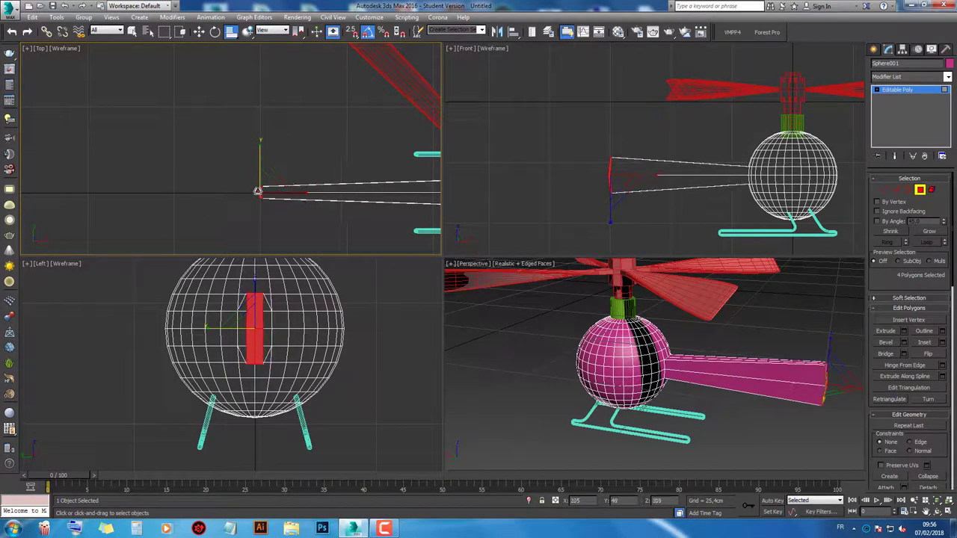
{"action": "key", "text": "ctrl+z"}
{"action": "left_click", "coordinate": [260, 33]}
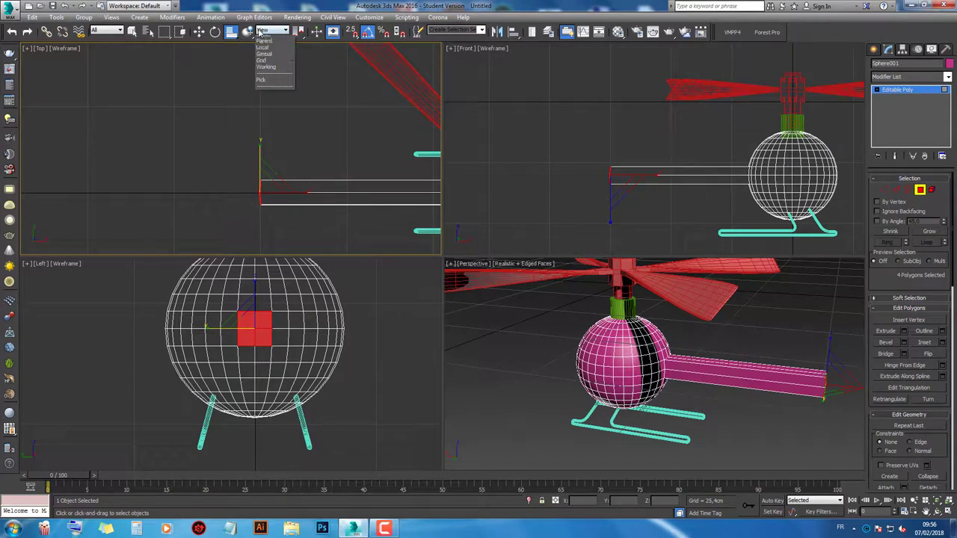
{"action": "left_click", "coordinate": [233, 36]}
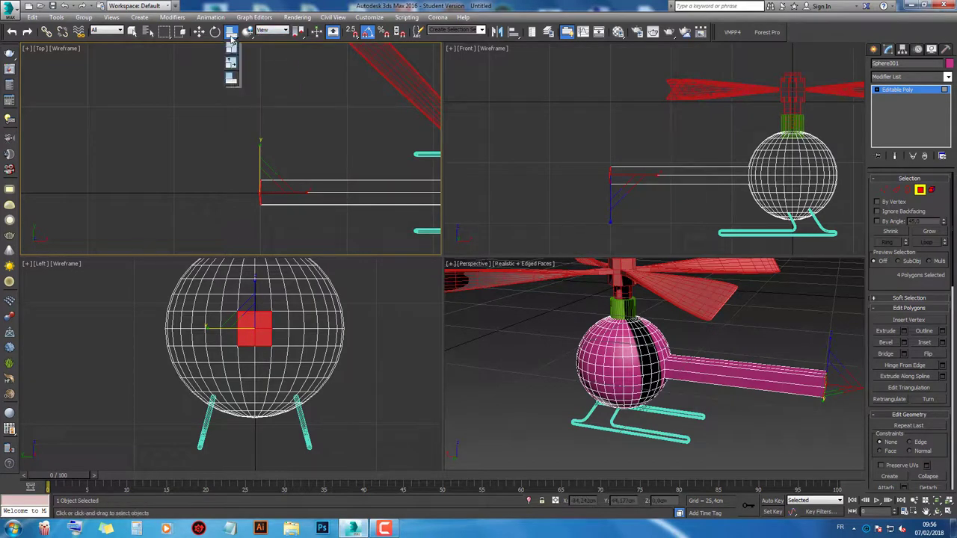
{"action": "left_click_drag", "start_coordinate": [234, 36], "coordinate": [233, 54]}
{"action": "left_click_drag", "start_coordinate": [261, 146], "coordinate": [261, 216]}
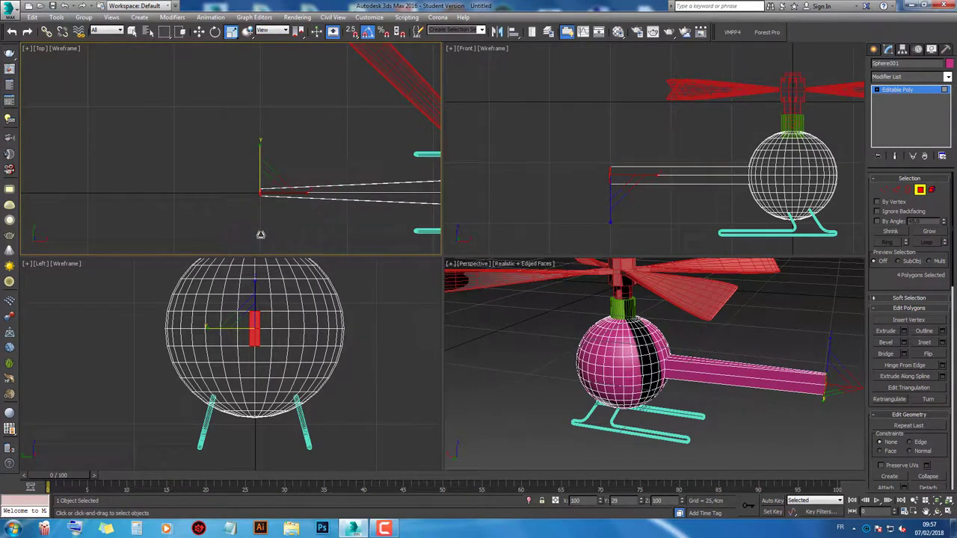
Step: Move the tail-tip vertices to notch the end and raise its top into a fin
{"action": "key", "text": "1"}
{"action": "scroll", "coordinate": [604, 170], "scroll_direction": "up", "scroll_amount": 4}
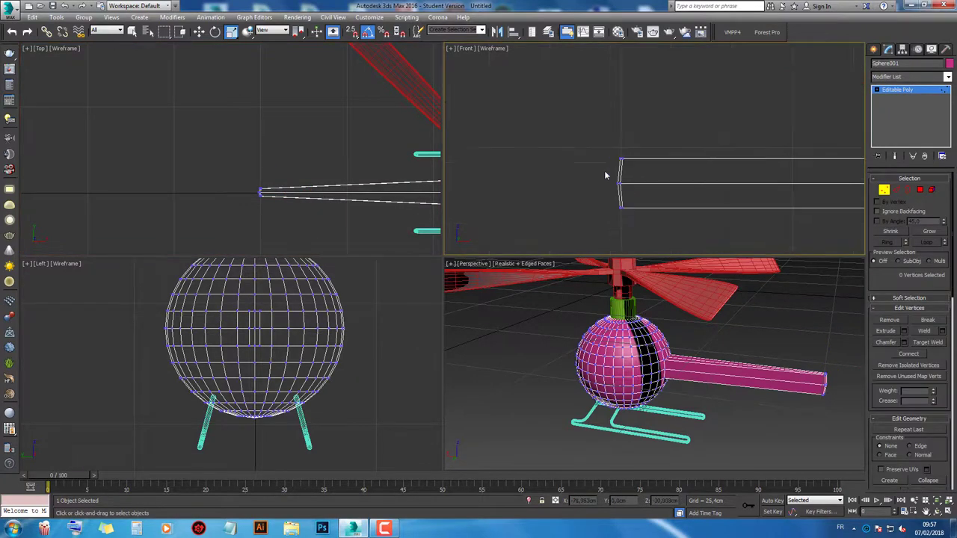
{"action": "scroll", "coordinate": [605, 196], "scroll_direction": "up", "scroll_amount": 1}
{"action": "left_click_drag", "start_coordinate": [640, 235], "coordinate": [522, 143]}
{"action": "key", "text": "w"}
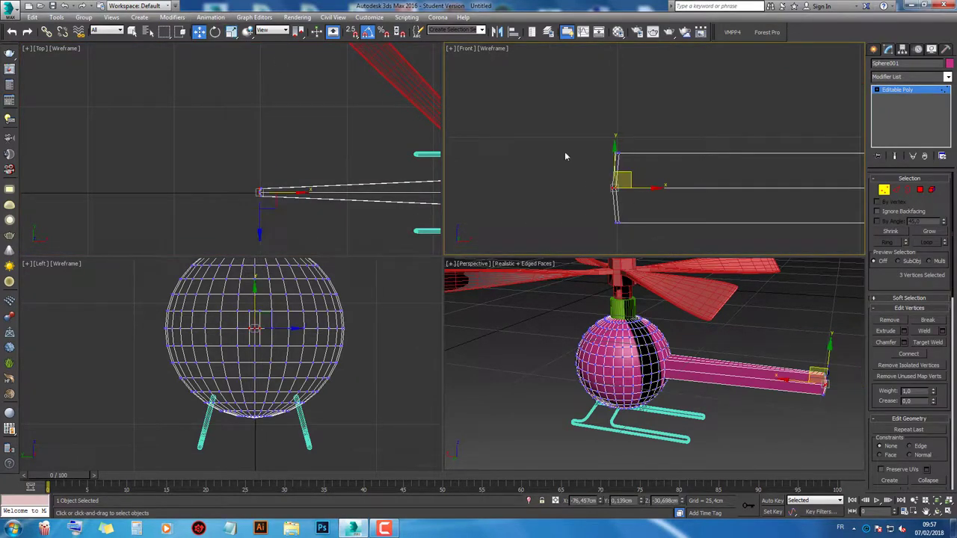
{"action": "left_click_drag", "start_coordinate": [645, 187], "coordinate": [673, 186]}
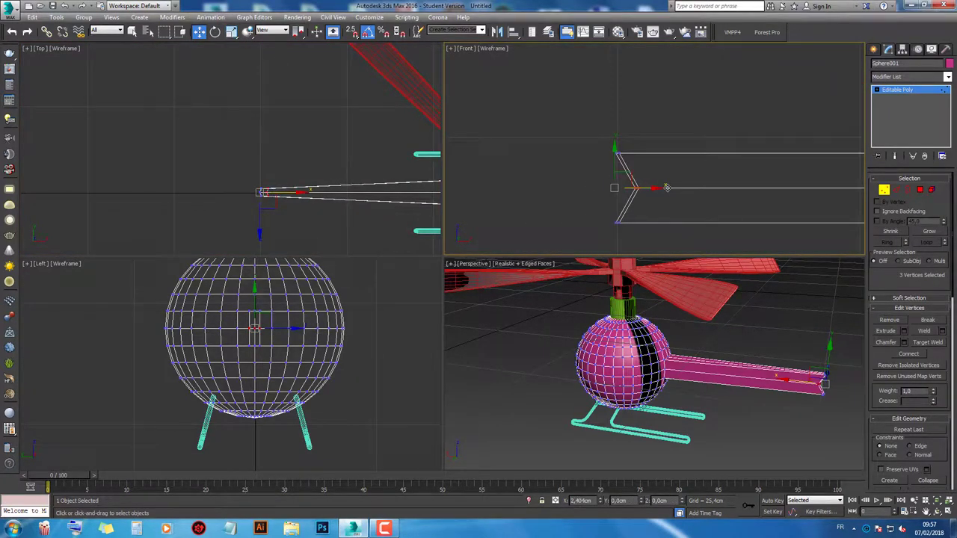
{"action": "left_click", "coordinate": [620, 155]}
{"action": "left_click_drag", "start_coordinate": [619, 131], "coordinate": [621, 92]}
{"action": "scroll", "coordinate": [630, 153], "scroll_direction": "down", "scroll_amount": 2}
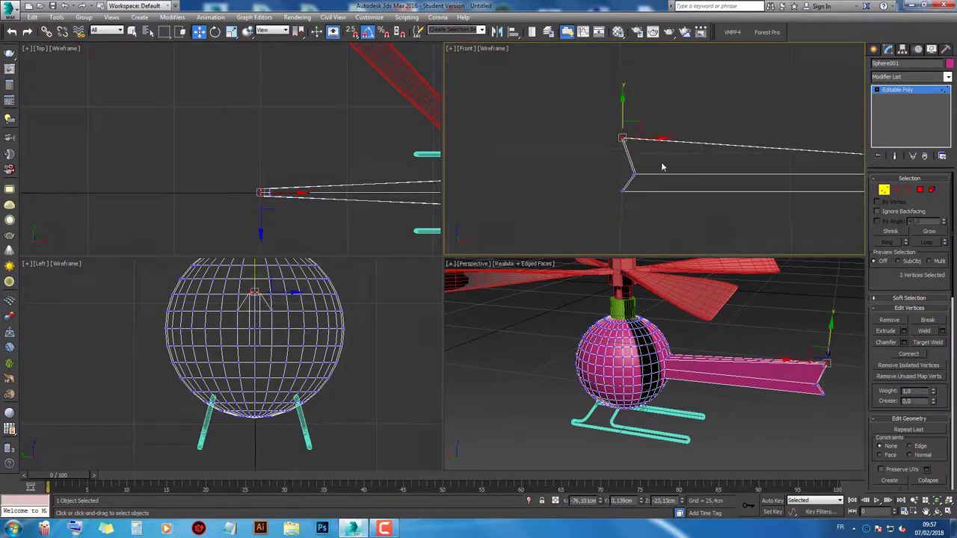
{"action": "left_click", "coordinate": [626, 180], "text": "ctrl"}
{"action": "mouse_move", "coordinate": [629, 160]}
{"action": "left_mouse_down"}
{"action": "mouse_move", "coordinate": [627, 141]}
{"action": "mouse_move", "coordinate": [628, 155]}
{"action": "left_mouse_up"}
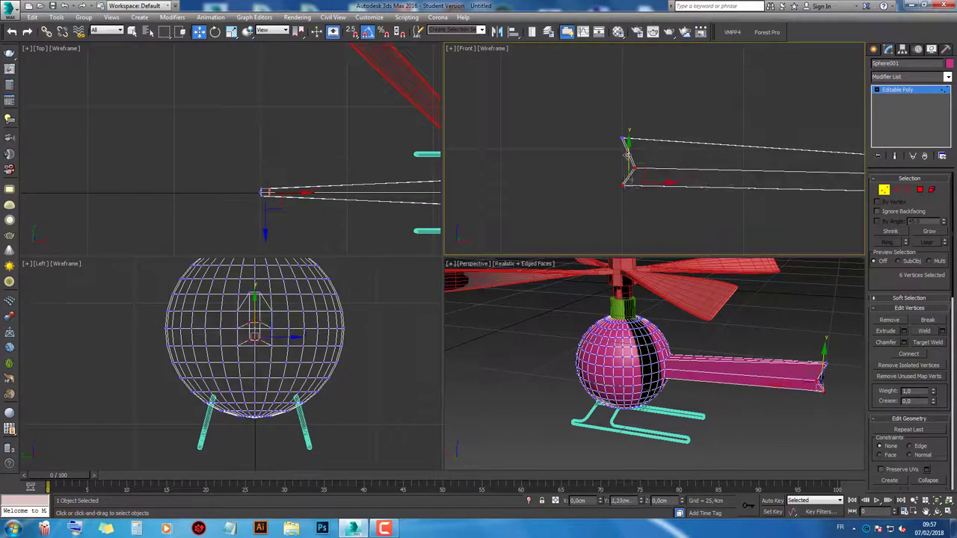
{"action": "left_click", "coordinate": [799, 402]}
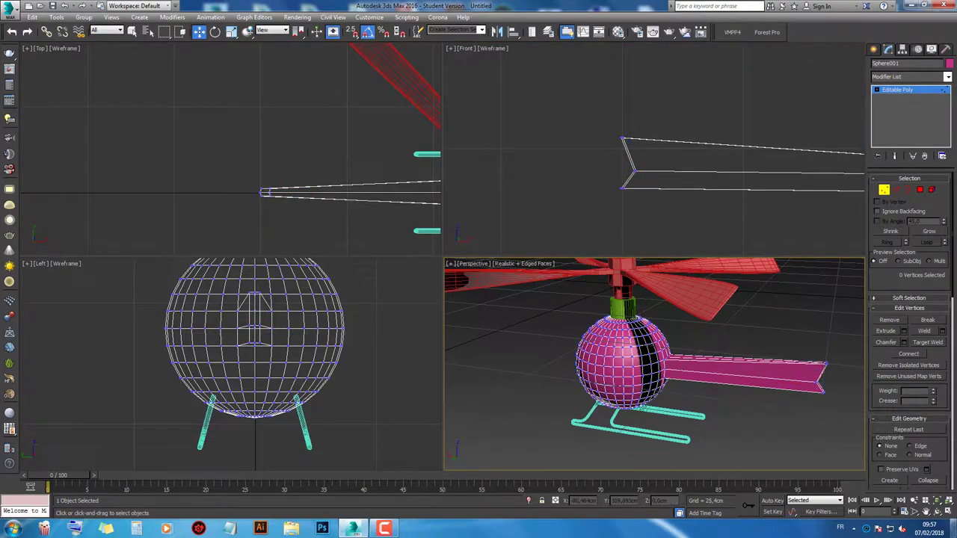
{"action": "key", "text": "alt+w"}
Step: Connect the tail boom's cross edges into a new lengthwise edge loop near its top
{"action": "left_click", "coordinate": [945, 508]}
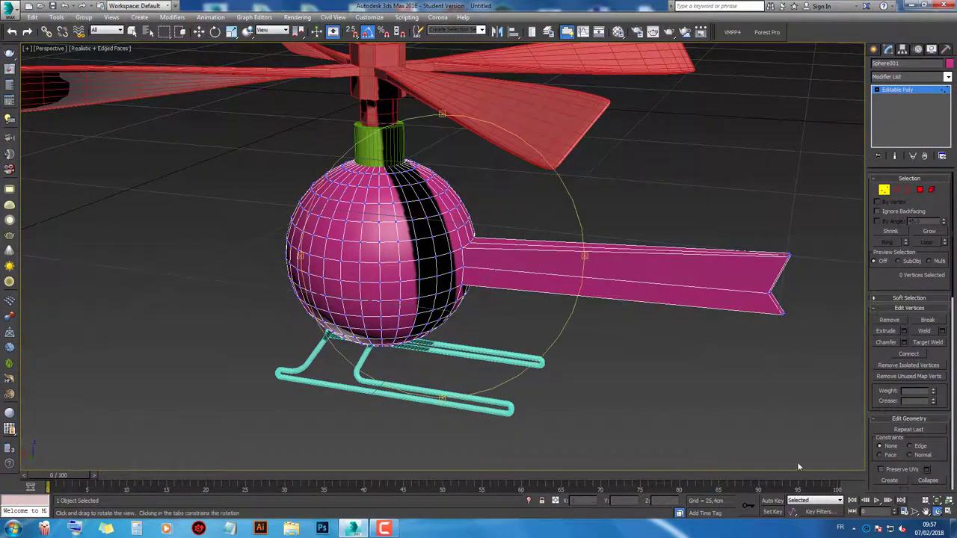
{"action": "mouse_move", "coordinate": [499, 281]}
{"action": "left_mouse_down"}
{"action": "mouse_move", "coordinate": [424, 283]}
{"action": "mouse_move", "coordinate": [576, 284]}
{"action": "left_mouse_up"}
{"action": "left_click", "coordinate": [897, 191]}
{"action": "left_click_drag", "start_coordinate": [663, 217], "coordinate": [640, 303]}
{"action": "right_click", "coordinate": [656, 250]}
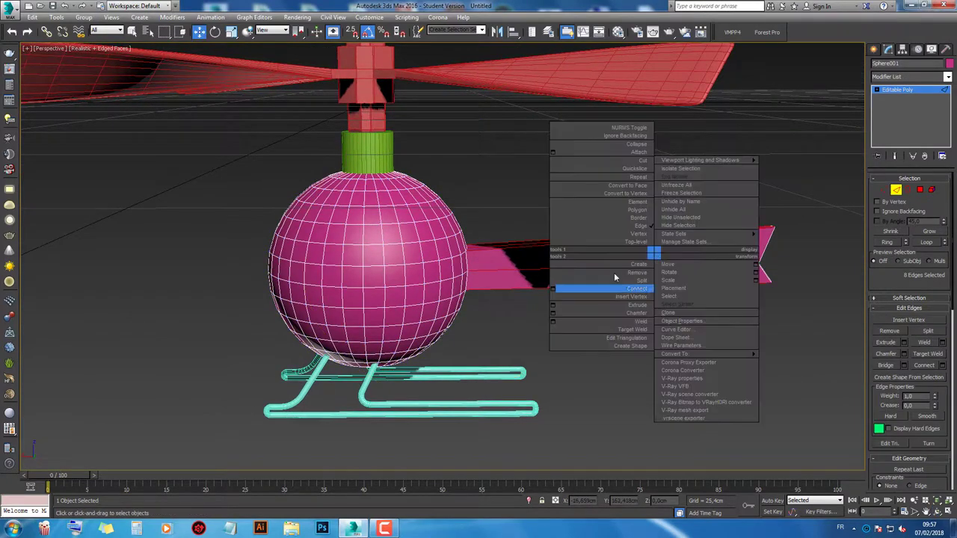
{"action": "left_click", "coordinate": [554, 287]}
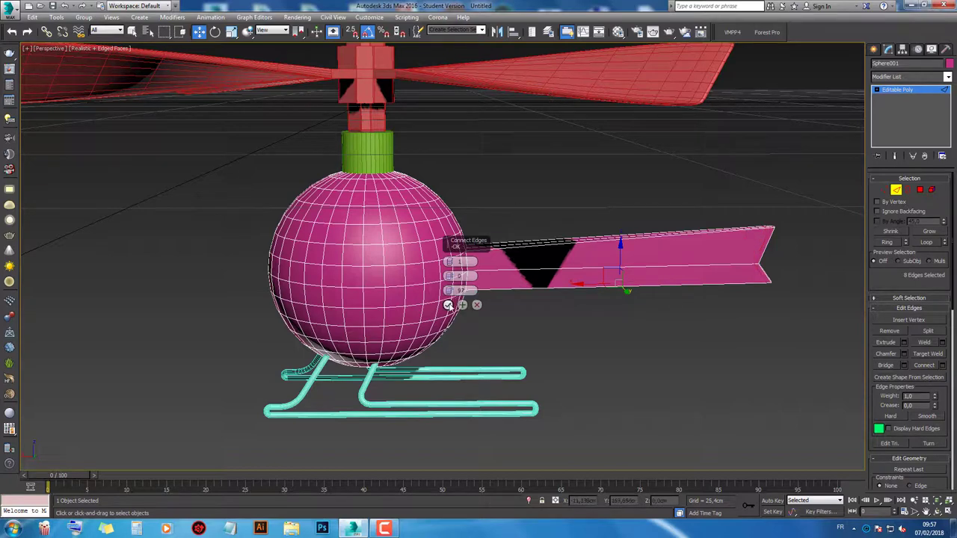
{"action": "left_click", "coordinate": [448, 304]}
{"action": "left_click", "coordinate": [898, 190]}
{"action": "scroll", "coordinate": [645, 269], "scroll_direction": "up", "scroll_amount": 3}
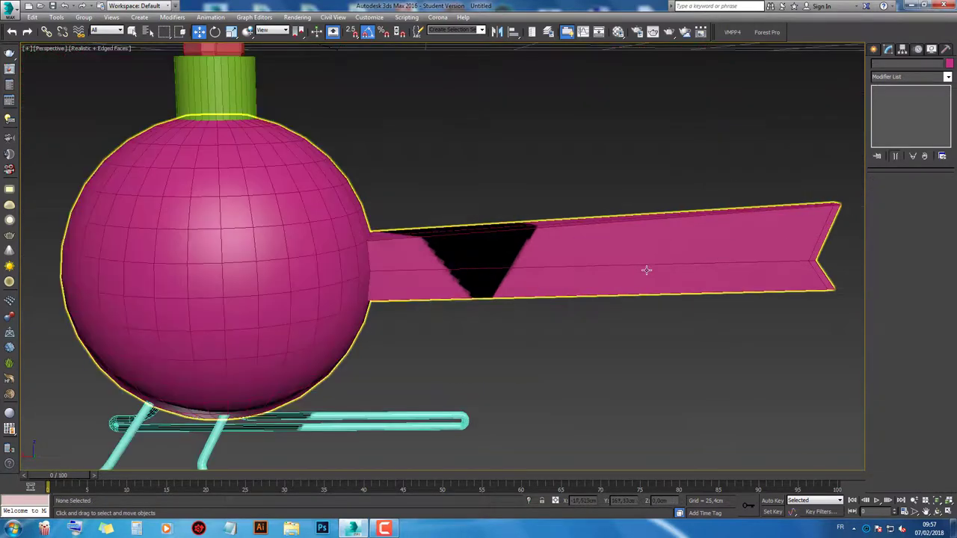
{"action": "scroll", "coordinate": [596, 267], "scroll_direction": "up", "scroll_amount": 2}
{"action": "right_click", "coordinate": [596, 267]}
Step: Add a MeshSmooth modifier to the body with 2 iterations
{"action": "left_click", "coordinate": [625, 226]}
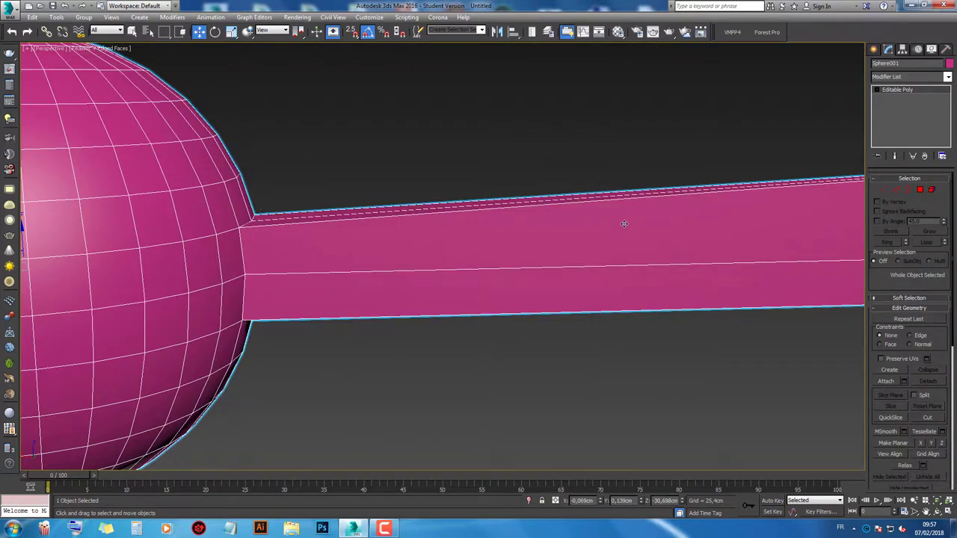
{"action": "scroll", "coordinate": [578, 254], "scroll_direction": "up", "scroll_amount": 4}
{"action": "right_click", "coordinate": [579, 255]}
{"action": "left_click", "coordinate": [616, 219]}
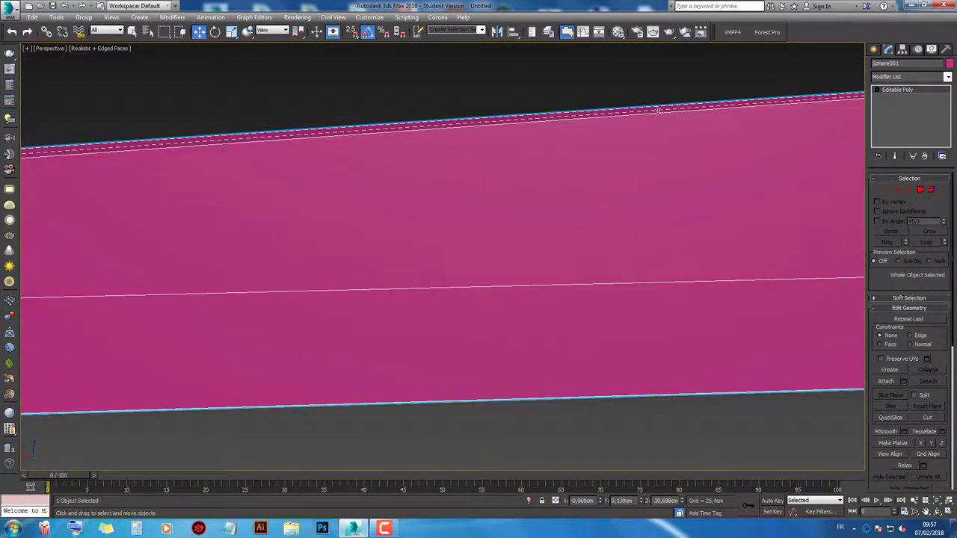
{"action": "left_click", "coordinate": [948, 77]}
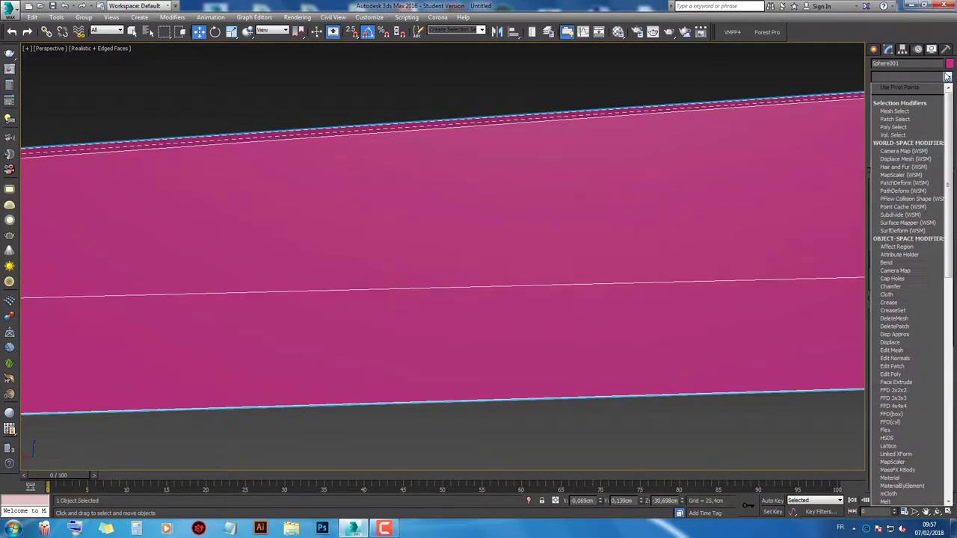
{"action": "key", "text": "m"}
{"action": "key", "text": "m"}
{"action": "key", "text": "m"}
{"action": "key", "text": "m"}
{"action": "key", "text": "m"}
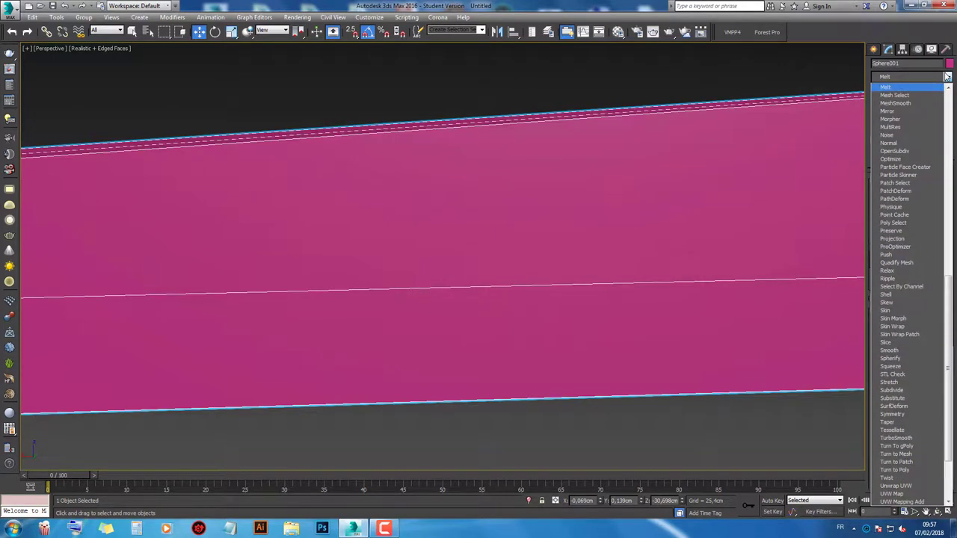
{"action": "key", "text": "m"}
{"action": "key", "text": "m"}
{"action": "key", "text": "Return"}
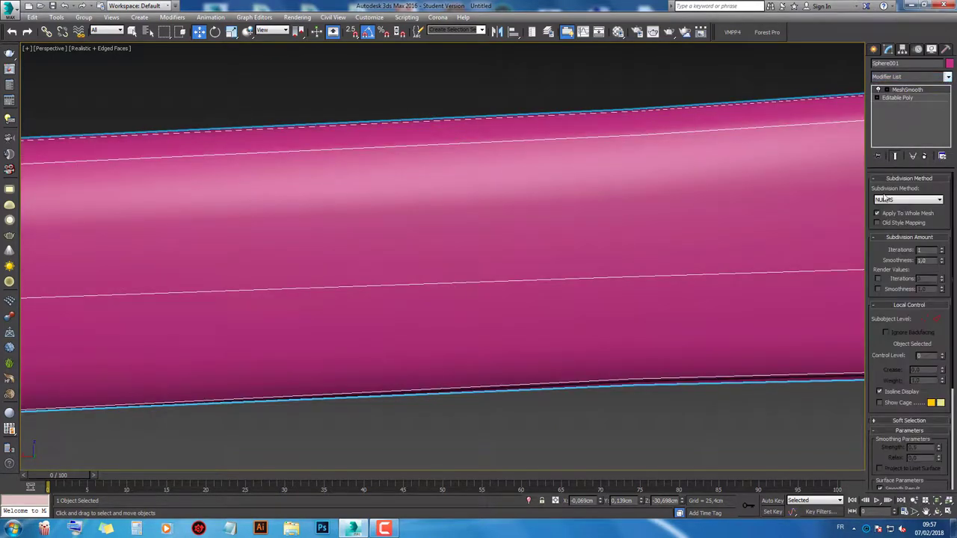
{"action": "left_click", "coordinate": [942, 250]}
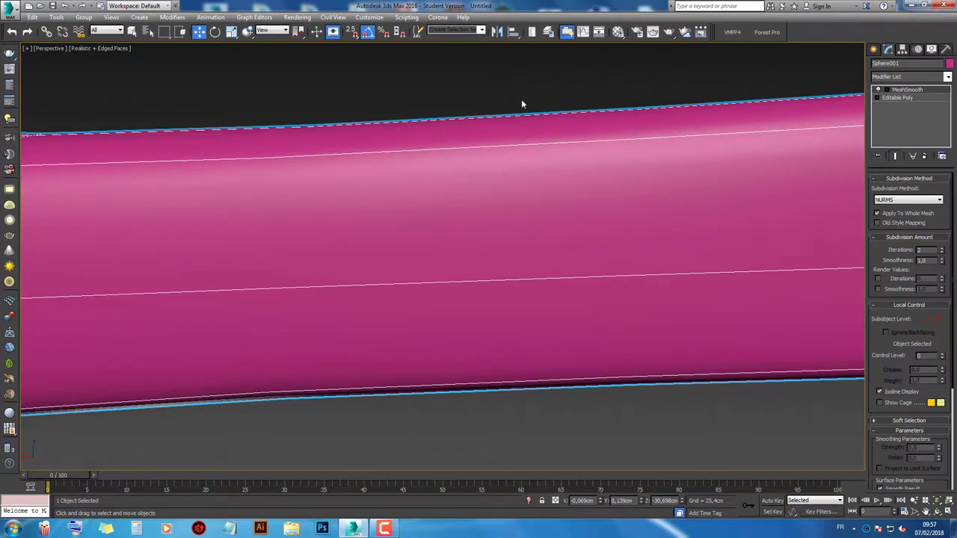
Step: Select the smoothed body and hide everything else with Hide Unselected
{"action": "left_click", "coordinate": [500, 106]}
{"action": "scroll", "coordinate": [499, 106], "scroll_direction": "down", "scroll_amount": 2}
{"action": "scroll", "coordinate": [499, 107], "scroll_direction": "down", "scroll_amount": 2}
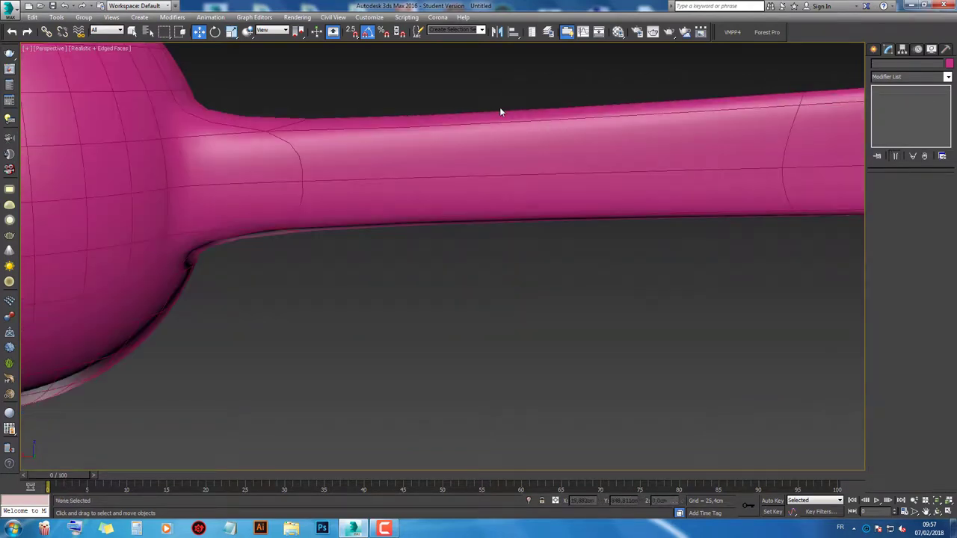
{"action": "left_click", "coordinate": [499, 111]}
{"action": "right_click", "coordinate": [458, 146]}
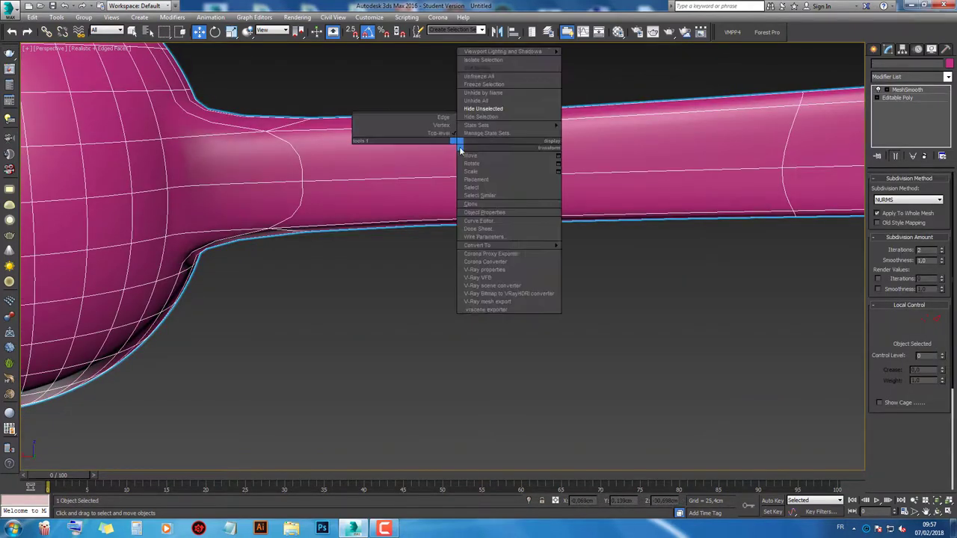
{"action": "left_click", "coordinate": [483, 108]}
{"action": "scroll", "coordinate": [487, 120], "scroll_direction": "down", "scroll_amount": 3}
Step: Select Sphere001 and pick the edges running along the tail tube at Edge level
{"action": "middle_click_drag", "start_coordinate": [483, 120], "coordinate": [479, 257]}
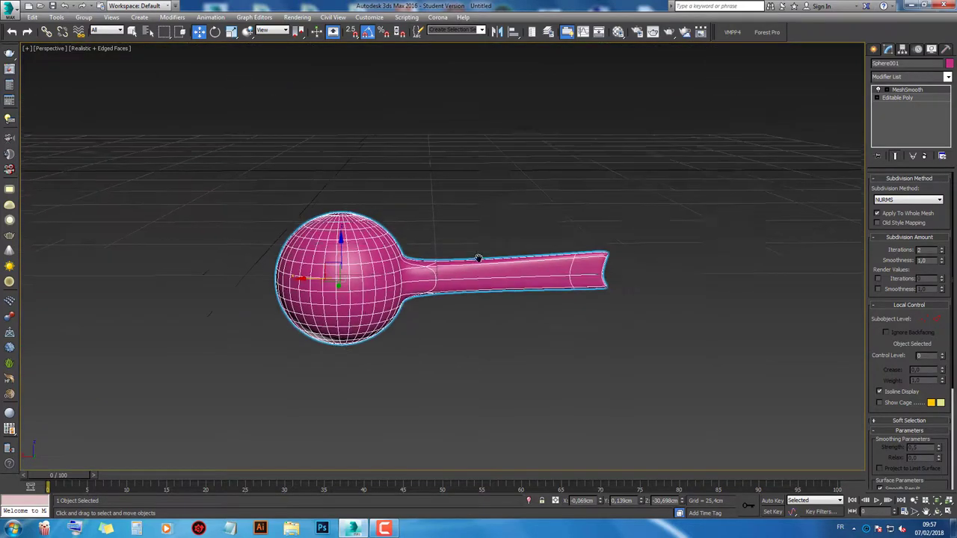
{"action": "scroll", "coordinate": [425, 248], "scroll_direction": "up", "scroll_amount": 5}
{"action": "left_click", "coordinate": [471, 263]}
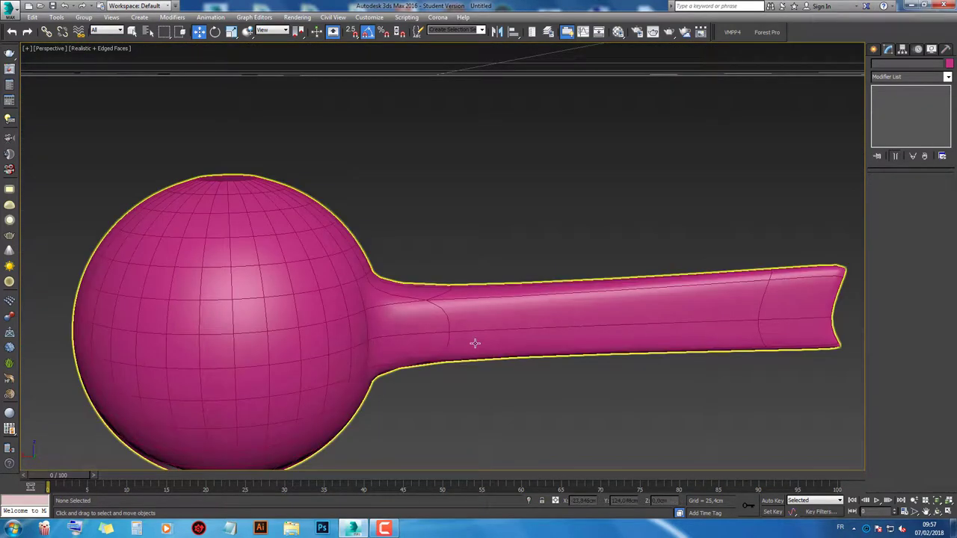
{"action": "left_click", "coordinate": [467, 338]}
{"action": "left_click", "coordinate": [909, 97]}
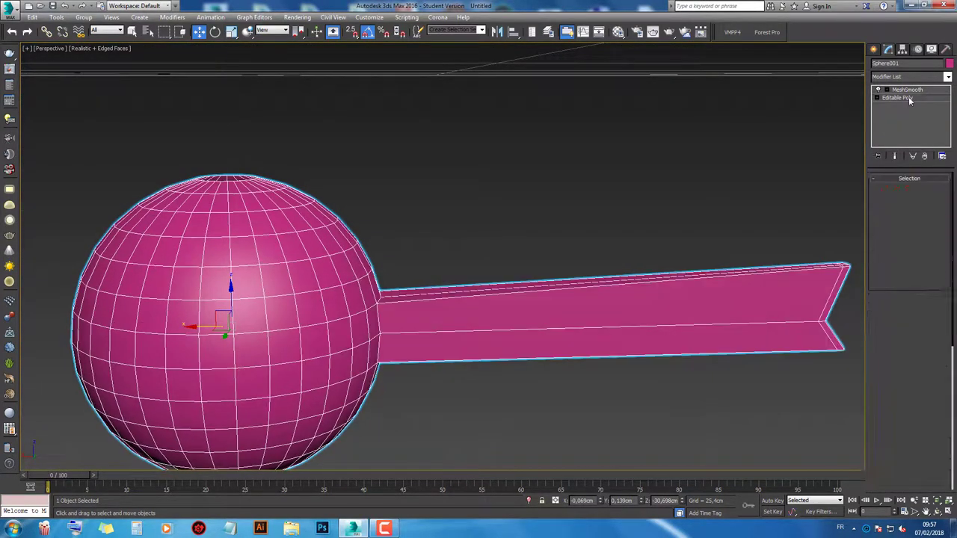
{"action": "left_click", "coordinate": [897, 190]}
{"action": "scroll", "coordinate": [438, 307], "scroll_direction": "up", "scroll_amount": 3}
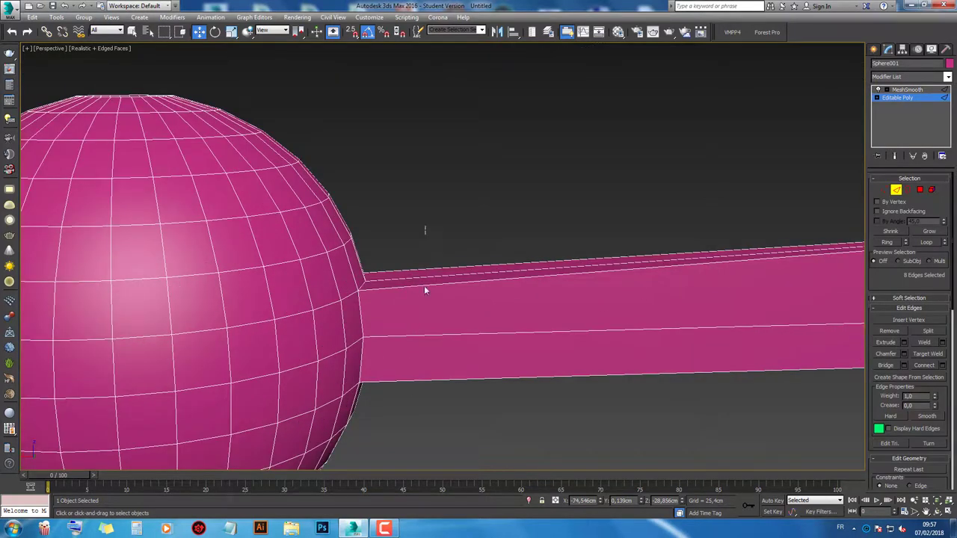
{"action": "scroll", "coordinate": [427, 333], "scroll_direction": "up", "scroll_amount": 3}
Step: Connect them with a loop slid about -90 toward the sphere, then return to MeshSmooth
{"action": "right_click", "coordinate": [420, 326]}
{"action": "left_click", "coordinate": [319, 361]}
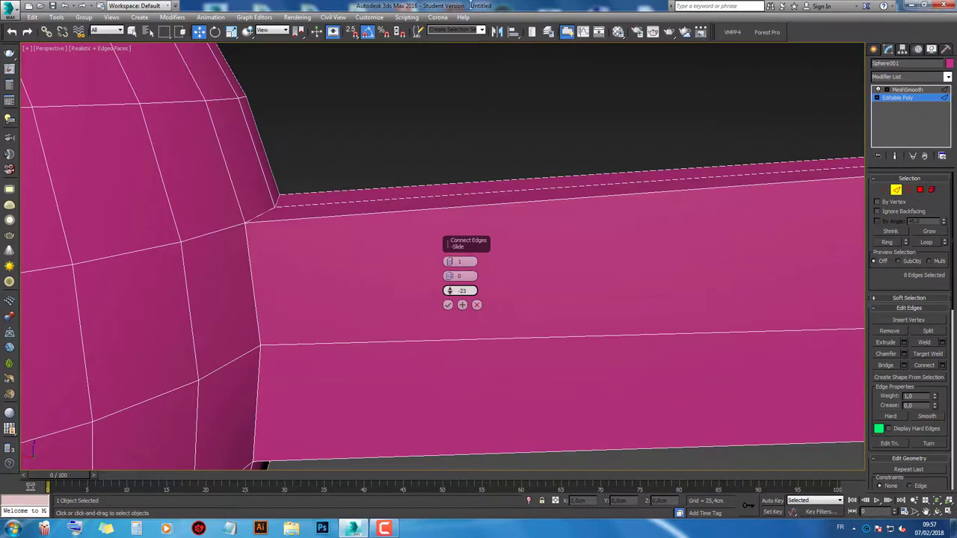
{"action": "mouse_move", "coordinate": [471, 6]}
{"action": "left_mouse_down"}
{"action": "mouse_move", "coordinate": [458, 145]}
{"action": "mouse_move", "coordinate": [450, 135]}
{"action": "left_mouse_up"}
{"action": "left_click", "coordinate": [448, 305]}
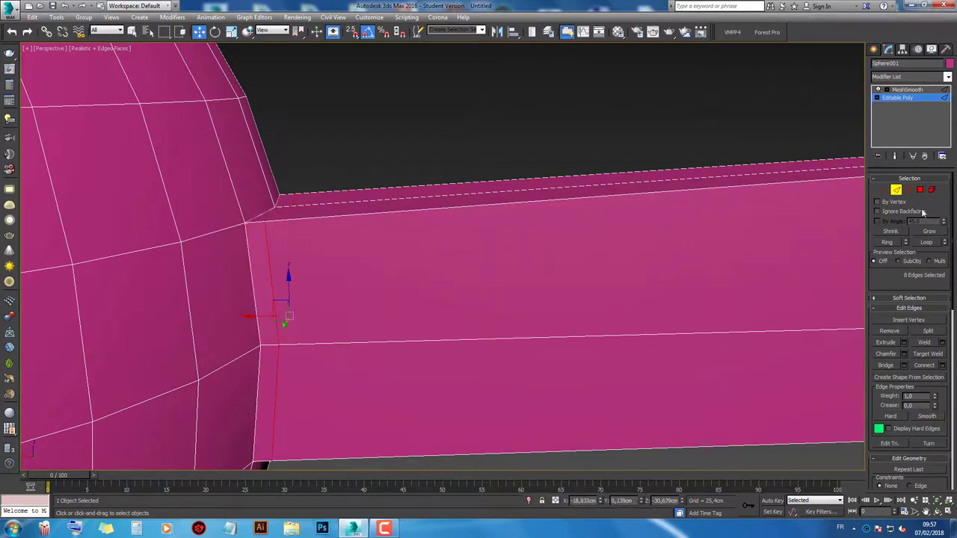
{"action": "left_click", "coordinate": [907, 89]}
{"action": "left_click", "coordinate": [520, 129]}
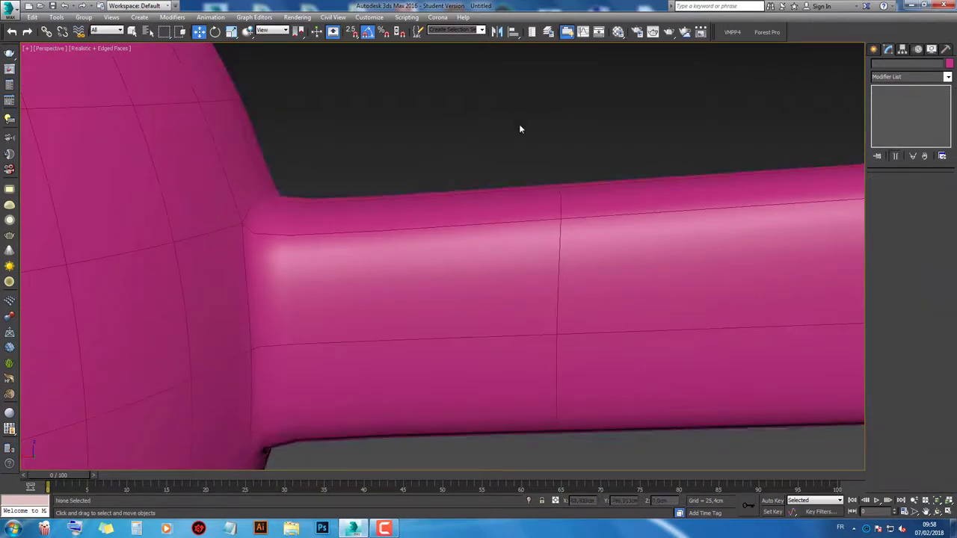
Step: Set the body's MeshSmooth subdivision method to Classic and zoom out to inspect the mesh
{"action": "left_click", "coordinate": [639, 299]}
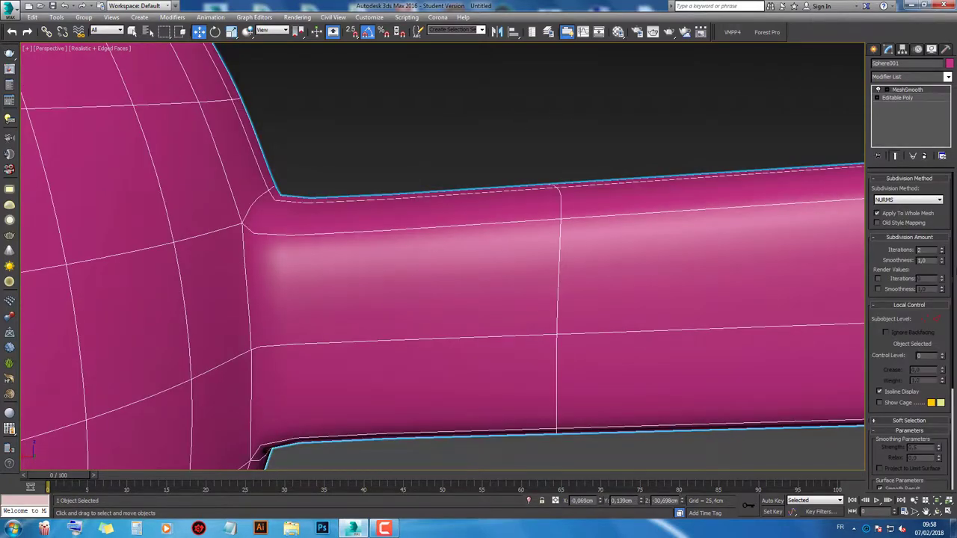
{"action": "left_click", "coordinate": [908, 200]}
{"action": "left_click", "coordinate": [907, 211]}
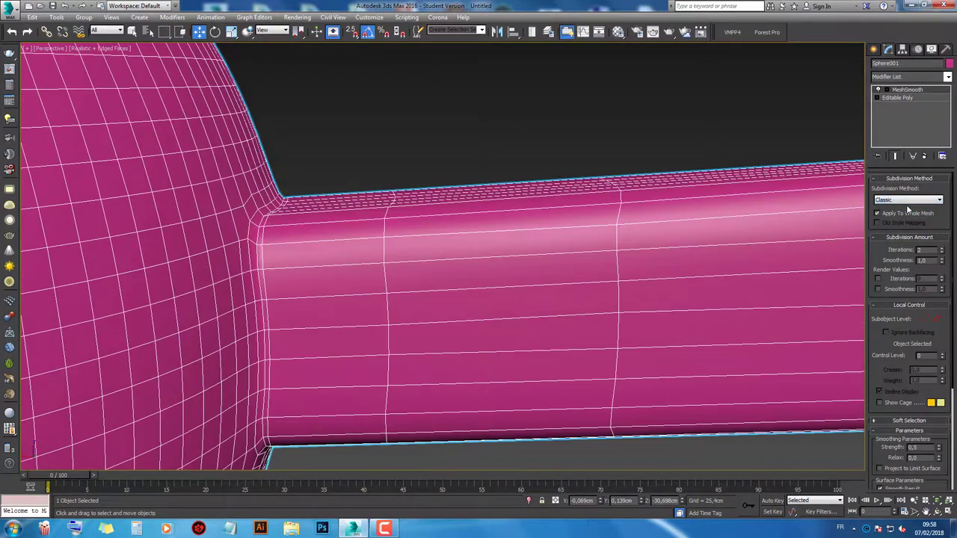
{"action": "left_click", "coordinate": [502, 126]}
{"action": "scroll", "coordinate": [557, 198], "scroll_direction": "down", "scroll_amount": 5}
{"action": "scroll", "coordinate": [563, 199], "scroll_direction": "up", "scroll_amount": 3}
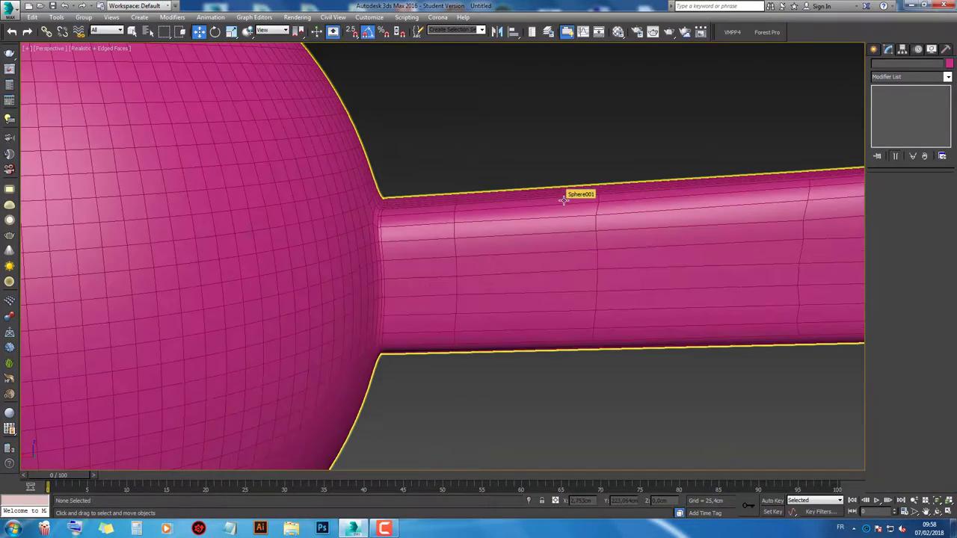
{"action": "scroll", "coordinate": [507, 190], "scroll_direction": "down", "scroll_amount": 2}
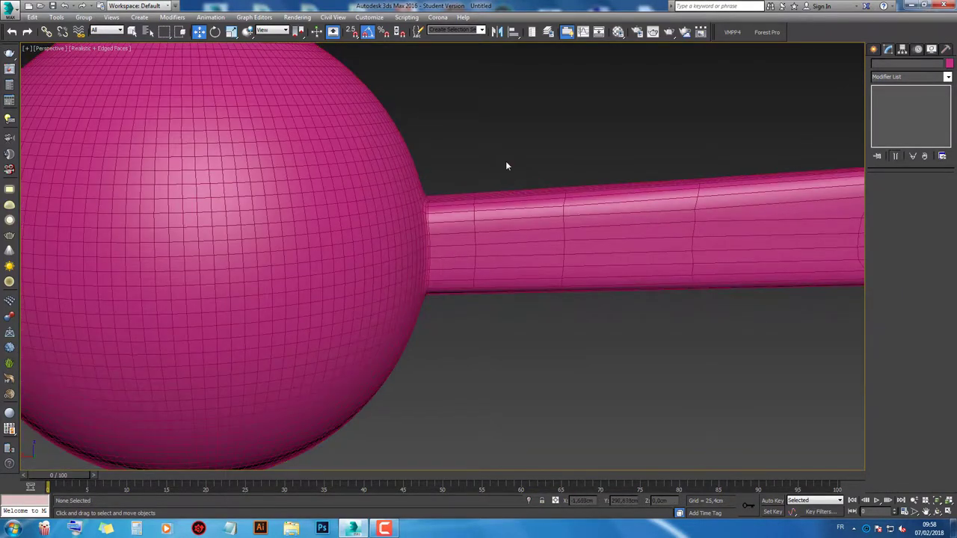
{"action": "scroll", "coordinate": [456, 220], "scroll_direction": "down", "scroll_amount": 2}
{"action": "scroll", "coordinate": [459, 225], "scroll_direction": "down", "scroll_amount": 2}
{"action": "scroll", "coordinate": [456, 222], "scroll_direction": "down", "scroll_amount": 2}
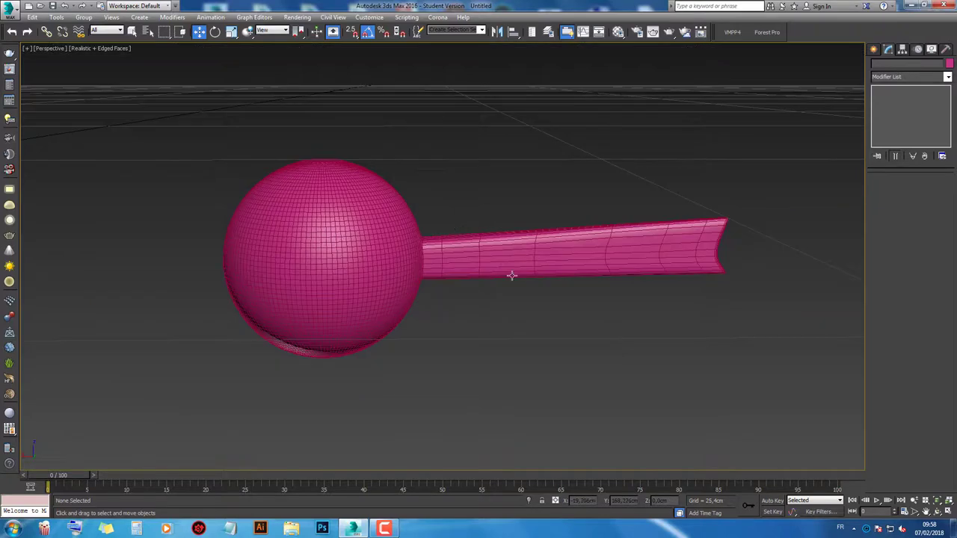
{"action": "scroll", "coordinate": [617, 323], "scroll_direction": "up", "scroll_amount": 3}
{"action": "scroll", "coordinate": [618, 326], "scroll_direction": "up", "scroll_amount": 2}
Step: Unhide all hidden objects to bring the landing skids back into view
{"action": "right_click", "coordinate": [569, 306]}
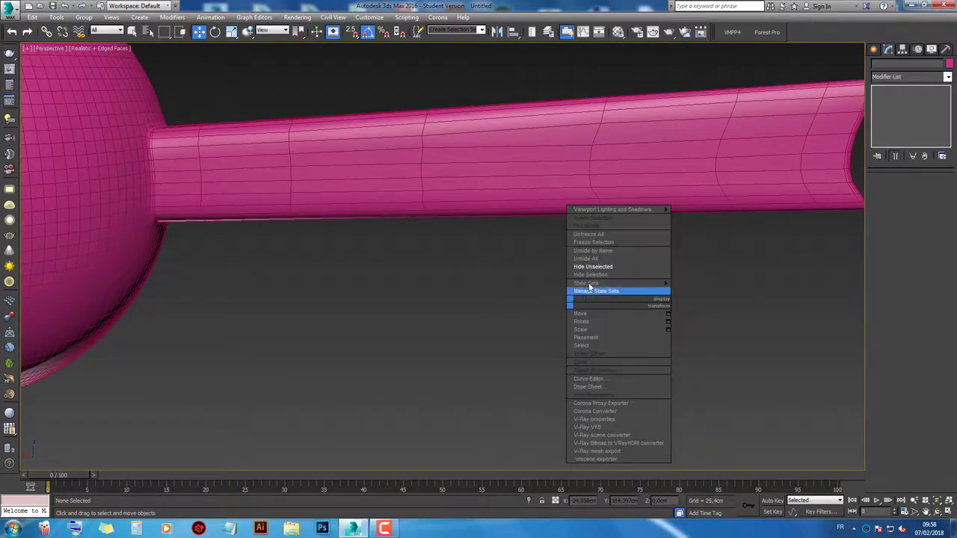
{"action": "left_click", "coordinate": [524, 297]}
{"action": "right_click", "coordinate": [535, 285]}
{"action": "left_click", "coordinate": [576, 257]}
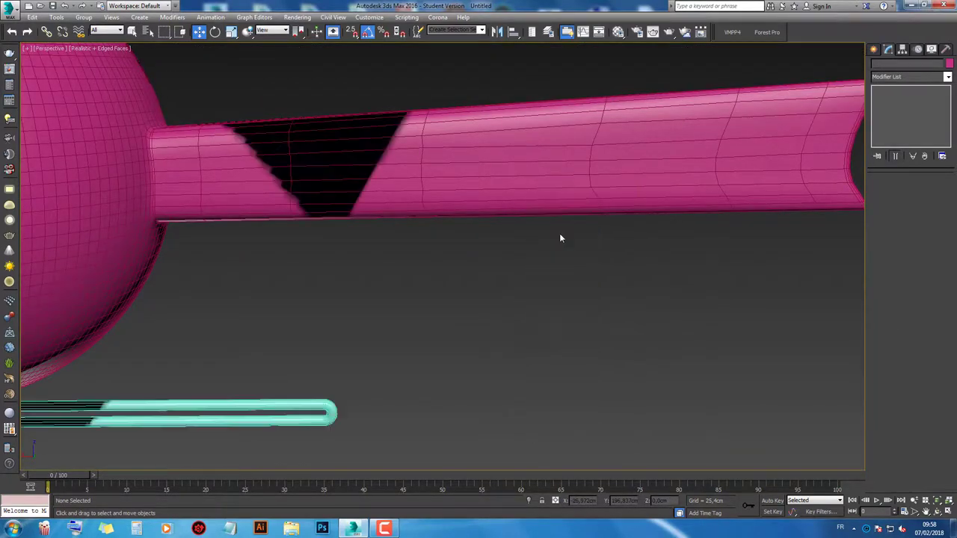
{"action": "middle_click_drag", "start_coordinate": [559, 233], "coordinate": [674, 246]}
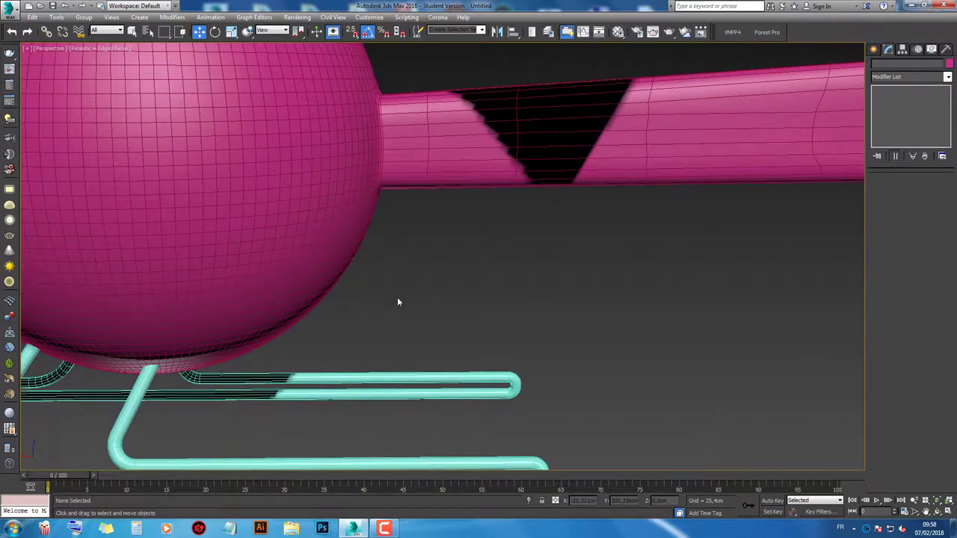
Step: Select every object and assign the teal Material #7 to all of them
{"action": "key", "text": "ctrl+a"}
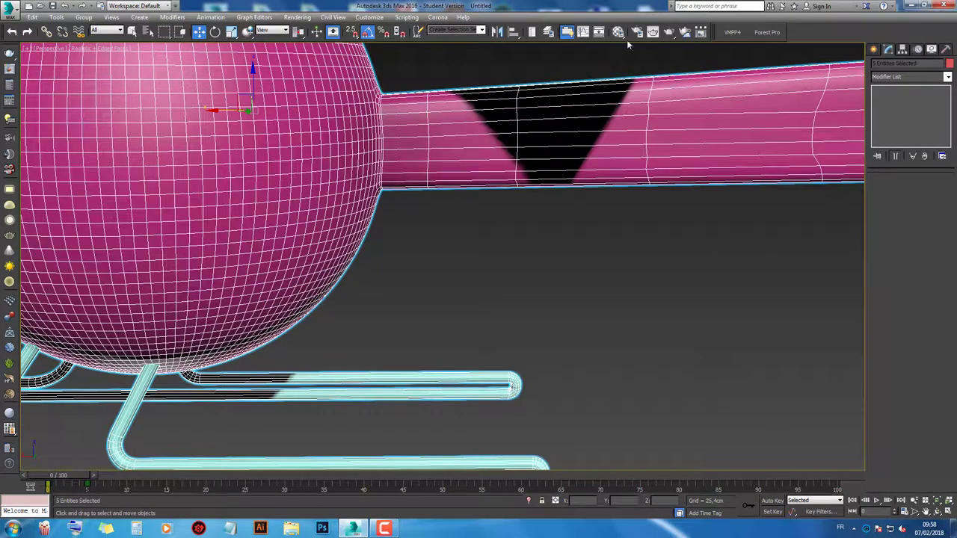
{"action": "left_click", "coordinate": [618, 32]}
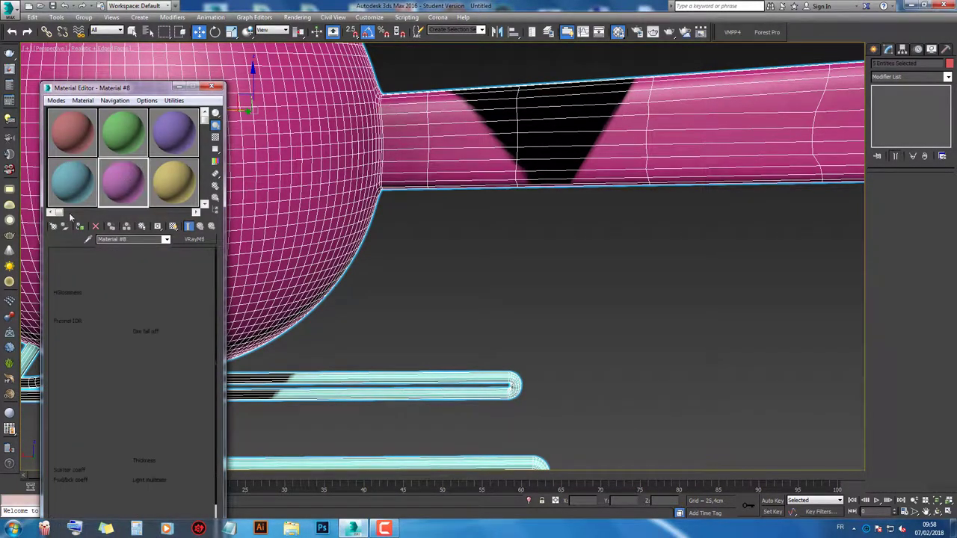
{"action": "left_click", "coordinate": [73, 182]}
{"action": "left_click", "coordinate": [80, 226]}
{"action": "left_click", "coordinate": [430, 264]}
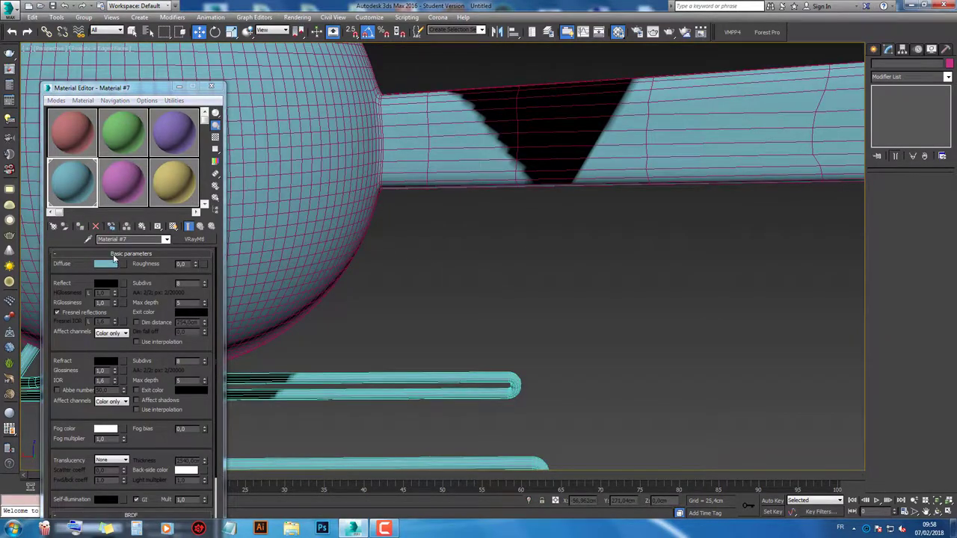
Step: Darken Material #7's diffuse colour to a deeper teal
{"action": "left_click", "coordinate": [109, 265]}
{"action": "key", "text": "Return"}
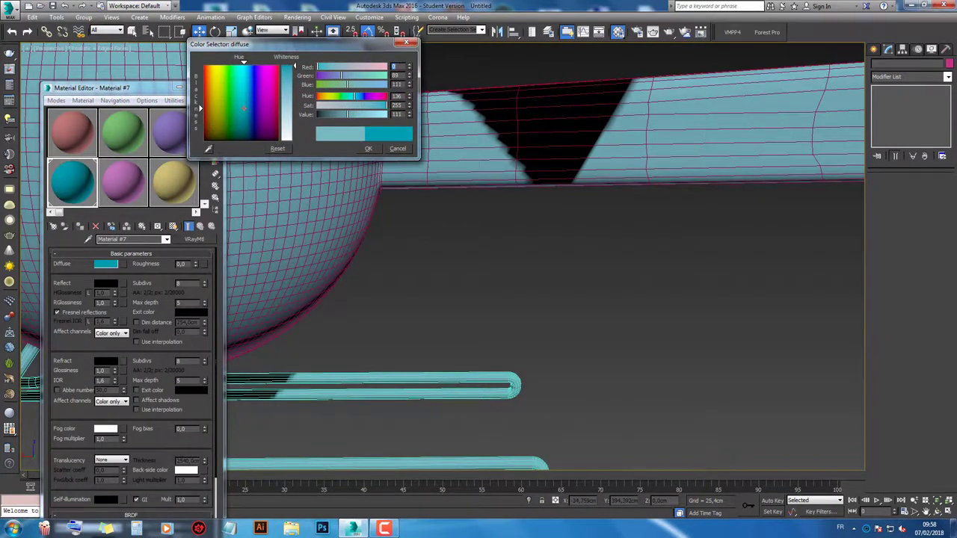
{"action": "left_click", "coordinate": [368, 149]}
Step: Reselect all objects, set their object colour, then close the Material Editor
{"action": "left_click", "coordinate": [702, 162]}
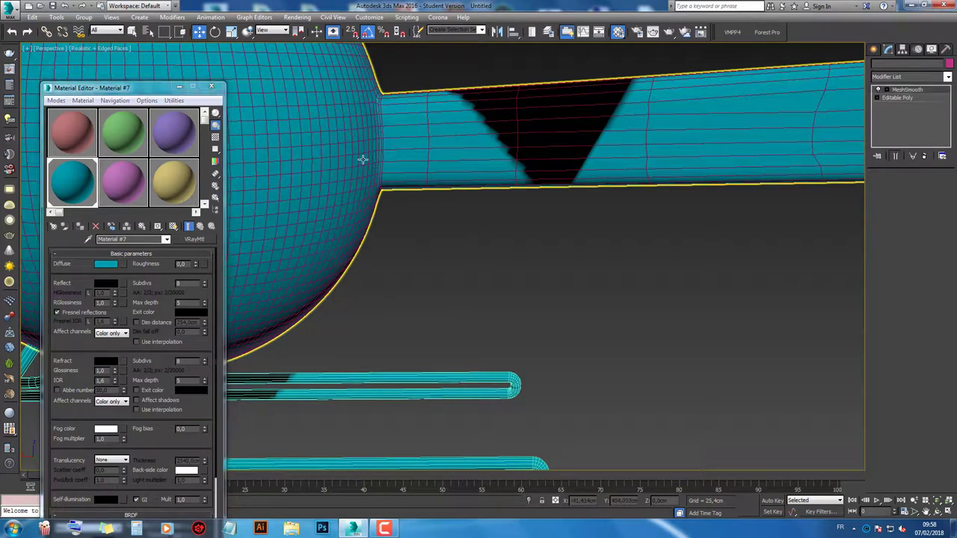
{"action": "key", "text": "ctrl+a"}
{"action": "left_click", "coordinate": [949, 64]}
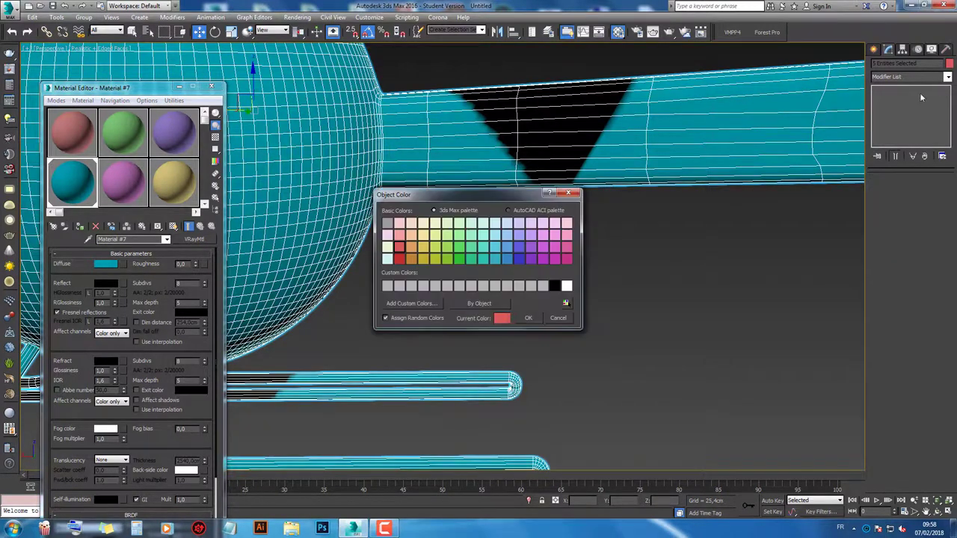
{"action": "left_click", "coordinate": [528, 317]}
{"action": "left_click", "coordinate": [528, 311]}
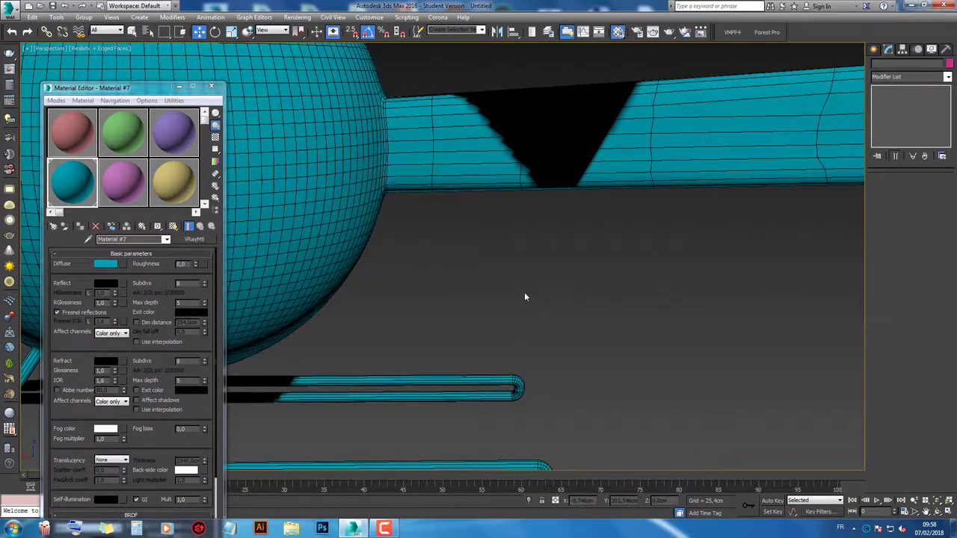
{"action": "left_click", "coordinate": [211, 87]}
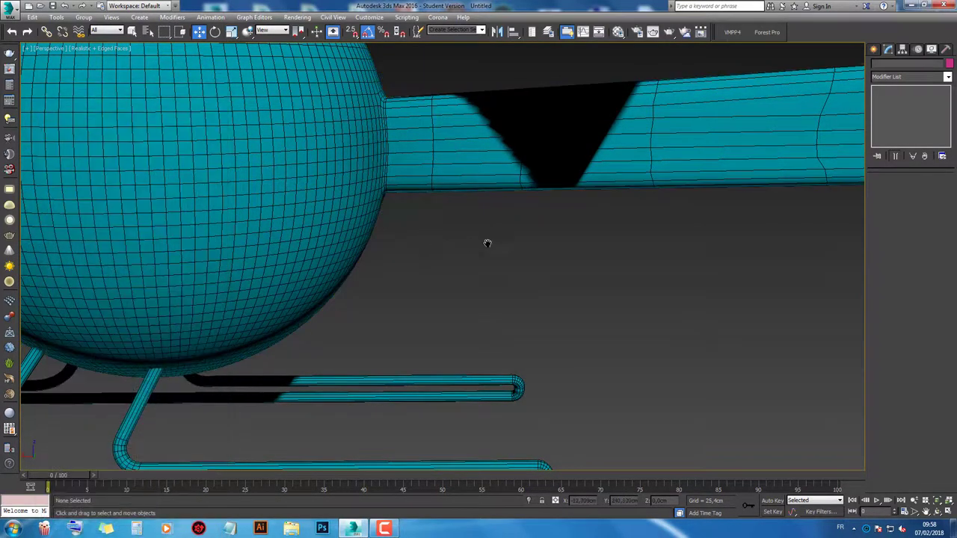
Step: Raise the tail tube's MeshSmooth iterations for a denser, smoother tail boom
{"action": "middle_click_drag", "start_coordinate": [487, 241], "coordinate": [254, 274]}
{"action": "scroll", "coordinate": [762, 168], "scroll_direction": "down", "scroll_amount": 3}
{"action": "scroll", "coordinate": [646, 204], "scroll_direction": "up", "scroll_amount": 4}
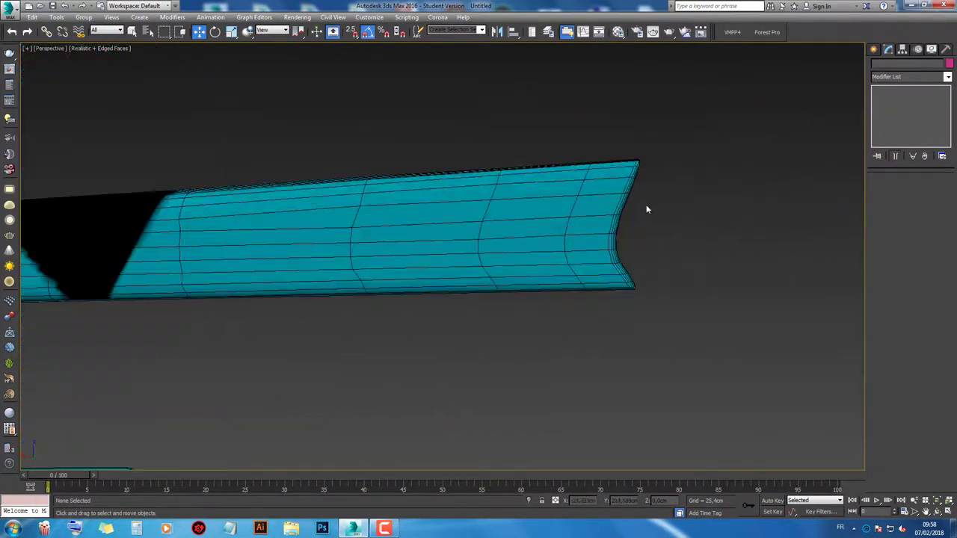
{"action": "scroll", "coordinate": [599, 193], "scroll_direction": "up", "scroll_amount": 4}
{"action": "left_click", "coordinate": [598, 192]}
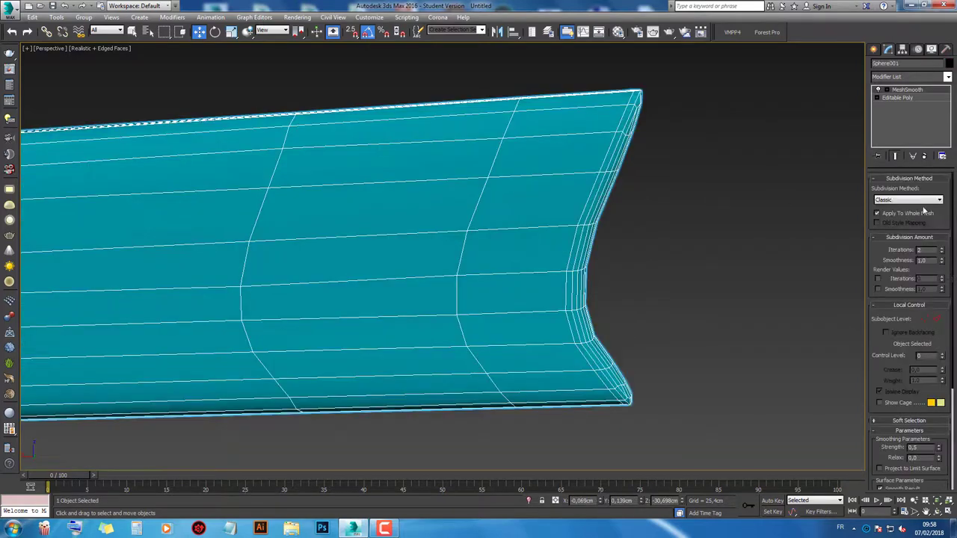
{"action": "left_click", "coordinate": [943, 250]}
{"action": "left_click", "coordinate": [598, 236]}
{"action": "left_click", "coordinate": [547, 214]}
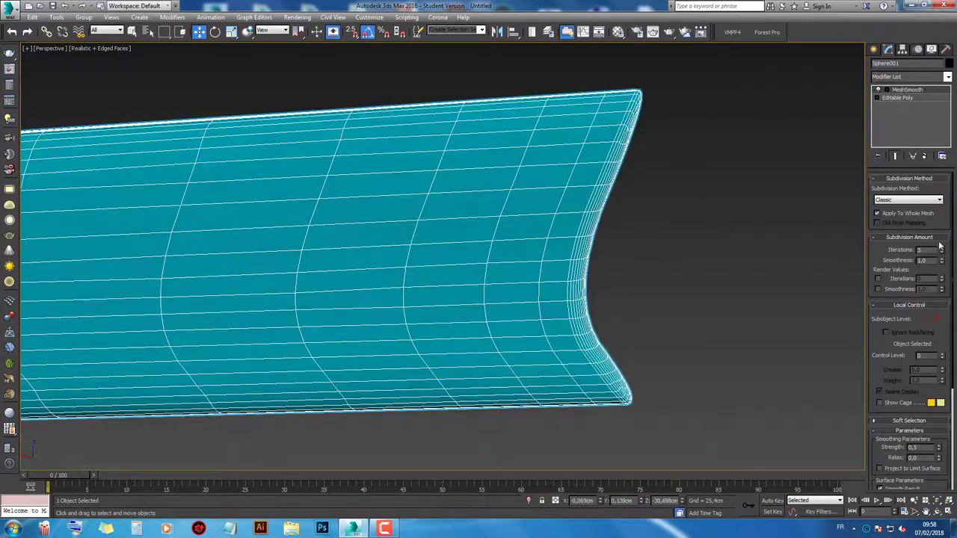
{"action": "left_click", "coordinate": [607, 238]}
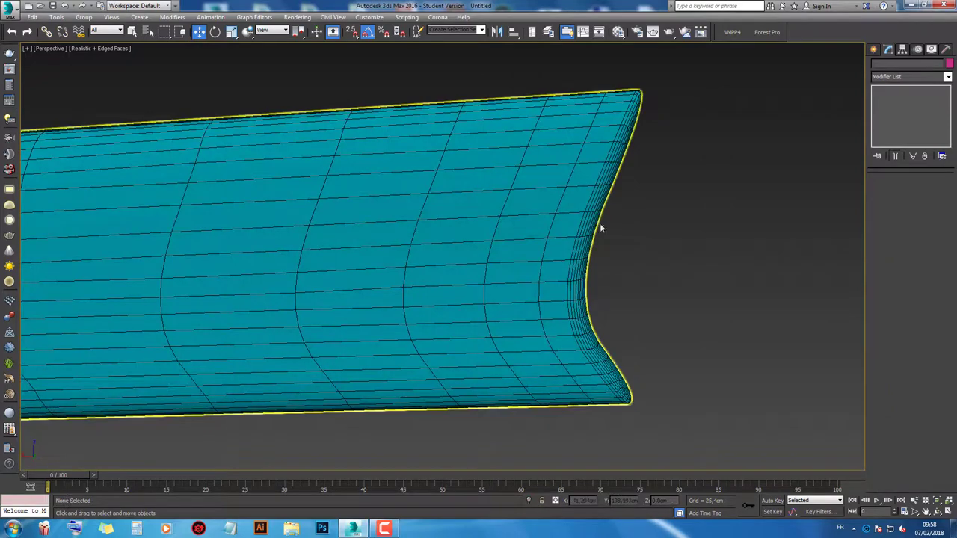
Step: Orbit to the tail's end face and zoom in on the selected tail tube
{"action": "key", "text": "ctrl+r"}
{"action": "left_click_drag", "start_coordinate": [597, 256], "coordinate": [523, 250]}
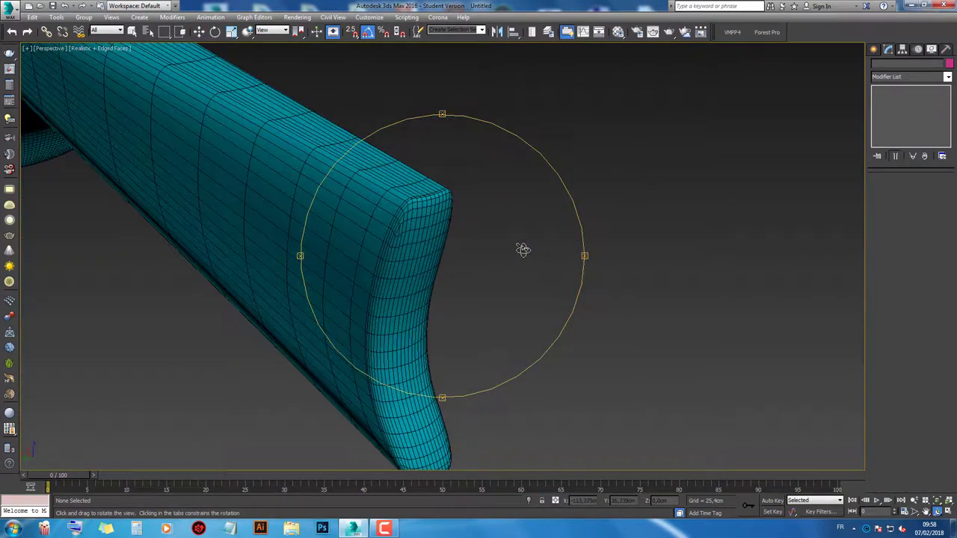
{"action": "key", "text": "w"}
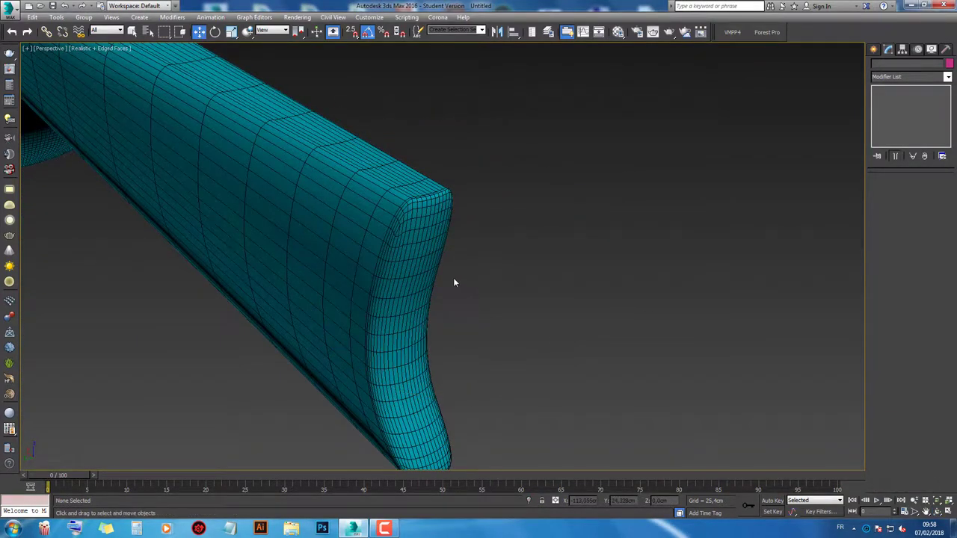
{"action": "left_click", "coordinate": [429, 263]}
{"action": "key", "text": "z"}
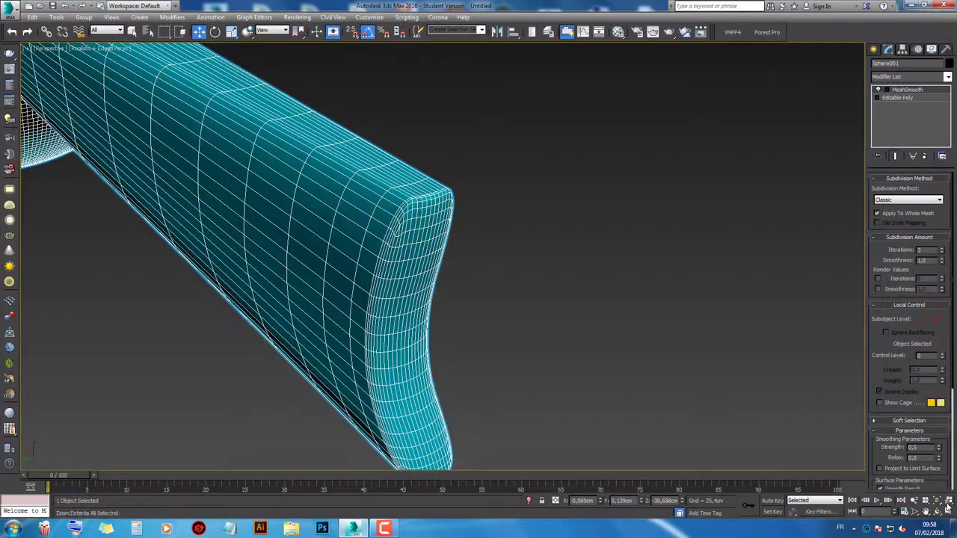
Step: Select the tail fin in the four-view layout and maximize the Front viewport
{"action": "left_click", "coordinate": [949, 513]}
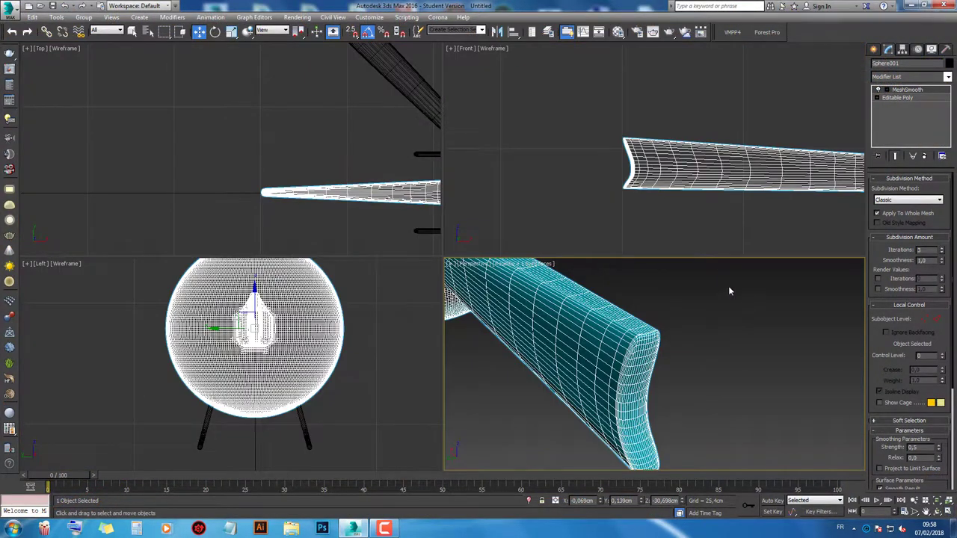
{"action": "left_click", "coordinate": [688, 229]}
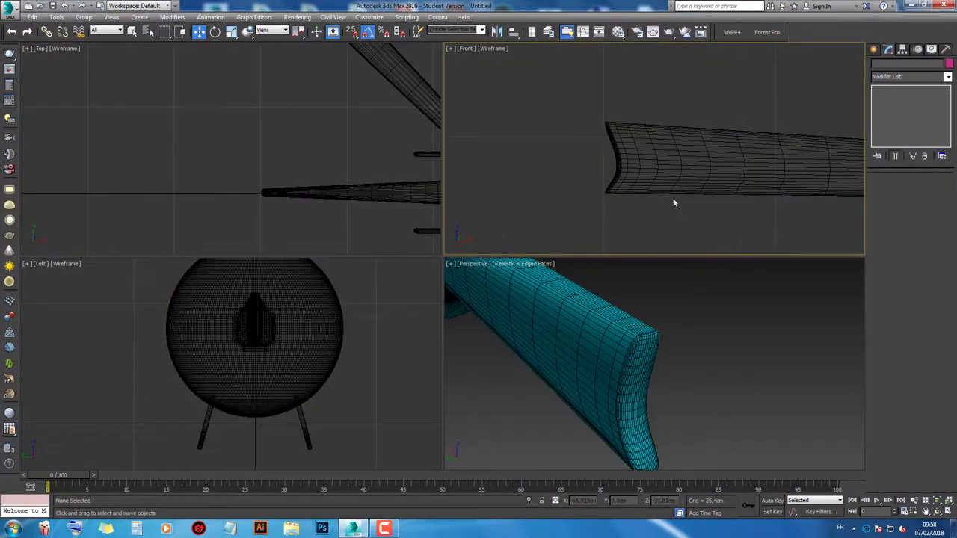
{"action": "left_click", "coordinate": [562, 317]}
{"action": "left_click", "coordinate": [829, 158]}
{"action": "left_click", "coordinate": [616, 148]}
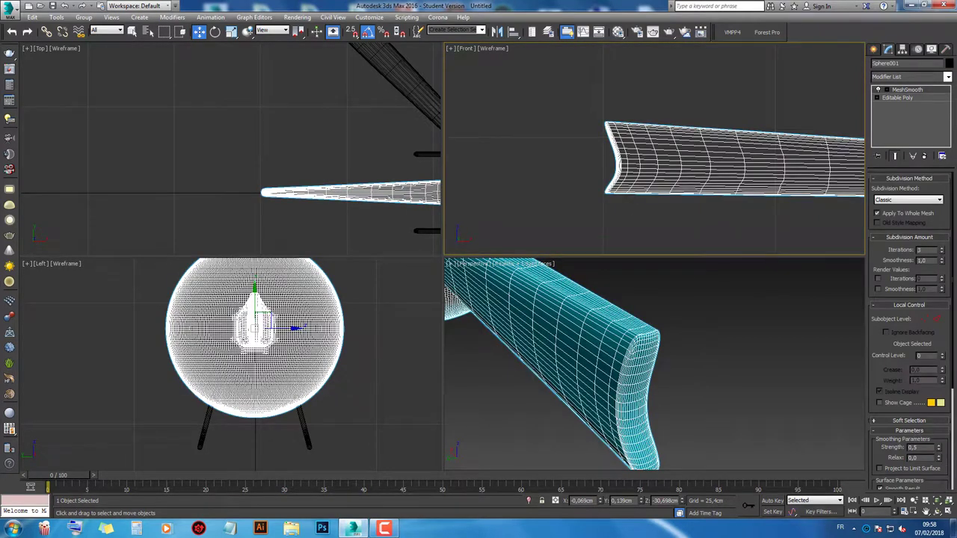
{"action": "left_click", "coordinate": [950, 512]}
Step: Draw a small Standard Primitive cylinder on the tail fin in the Front view
{"action": "left_click", "coordinate": [459, 384]}
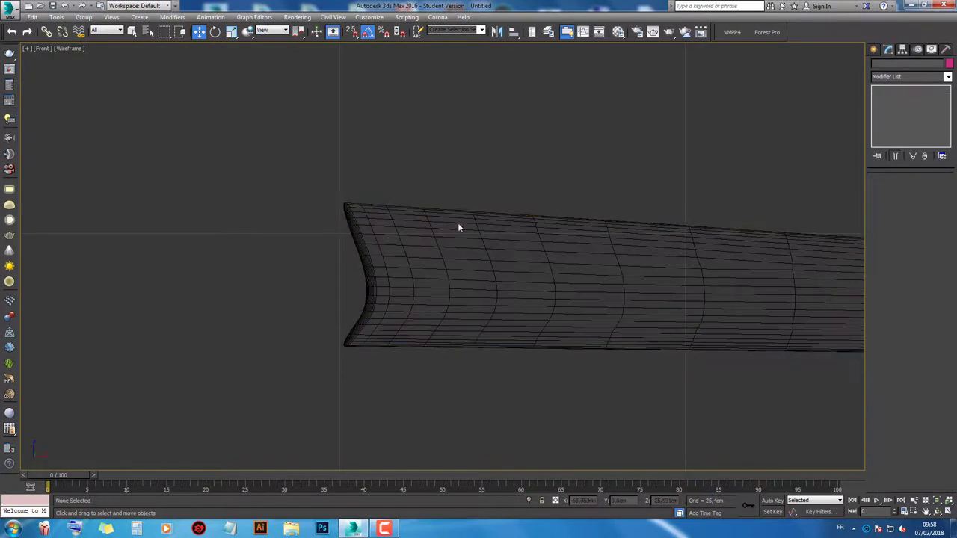
{"action": "left_click", "coordinate": [873, 51]}
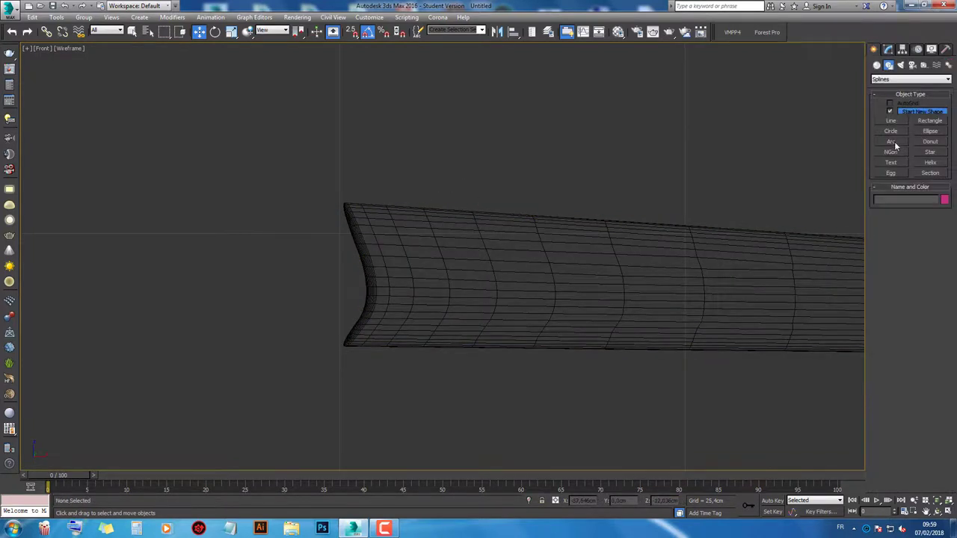
{"action": "left_click", "coordinate": [878, 65]}
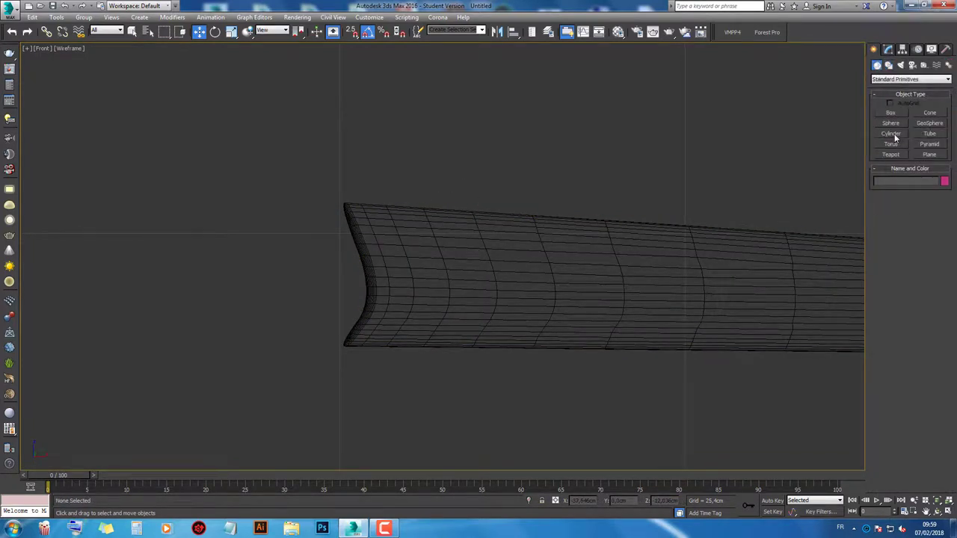
{"action": "left_click", "coordinate": [891, 133]}
{"action": "left_click_drag", "start_coordinate": [467, 281], "coordinate": [479, 292]}
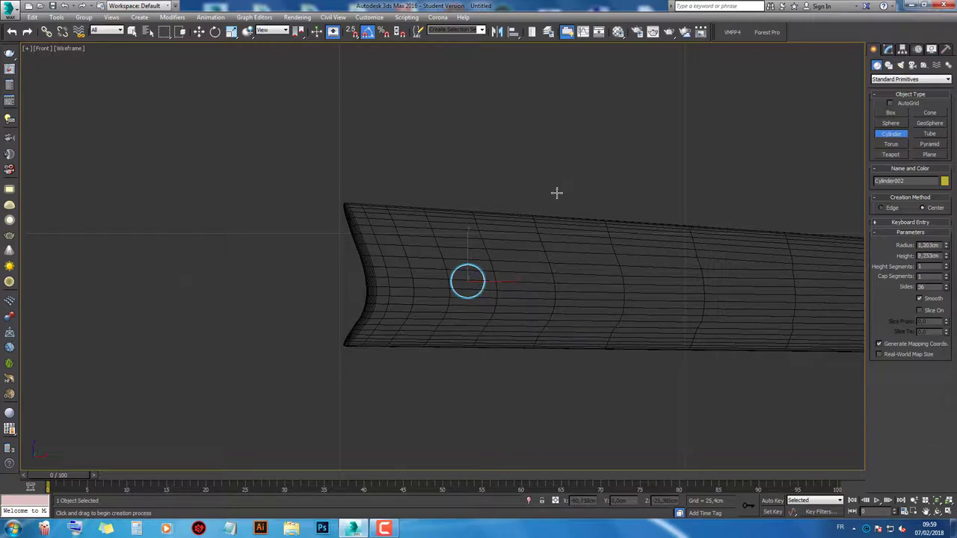
Step: In the four-view layout, move the cylinder outward beside the tail fin
{"action": "left_click", "coordinate": [949, 511]}
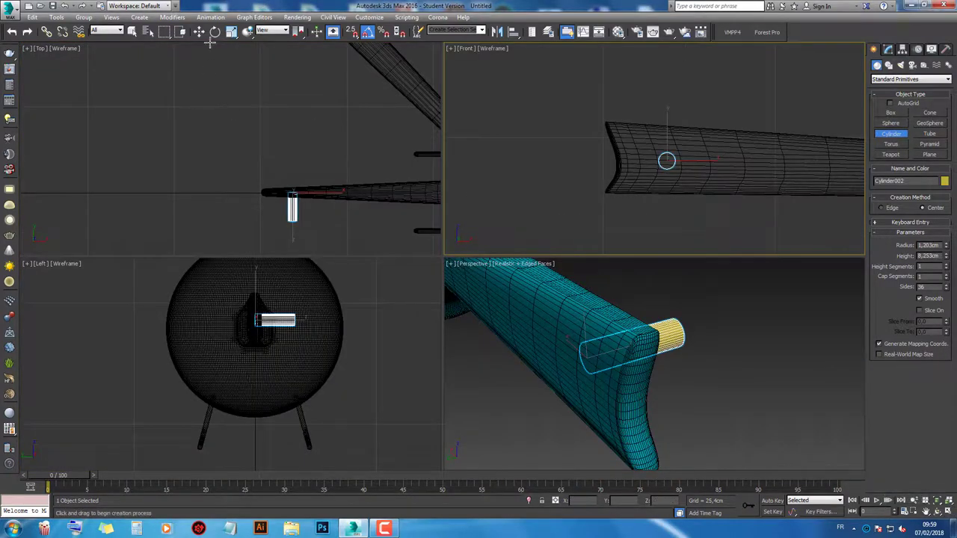
{"action": "left_click", "coordinate": [199, 31]}
{"action": "left_click_drag", "start_coordinate": [299, 171], "coordinate": [288, 149]}
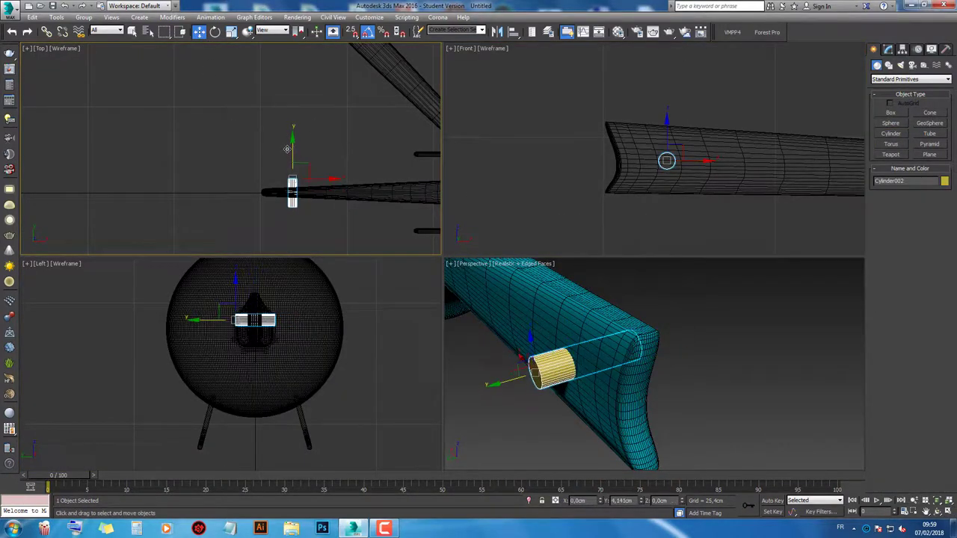
{"action": "left_click", "coordinate": [673, 324]}
{"action": "middle_click_drag", "start_coordinate": [673, 324], "coordinate": [662, 332], "text": "alt"}
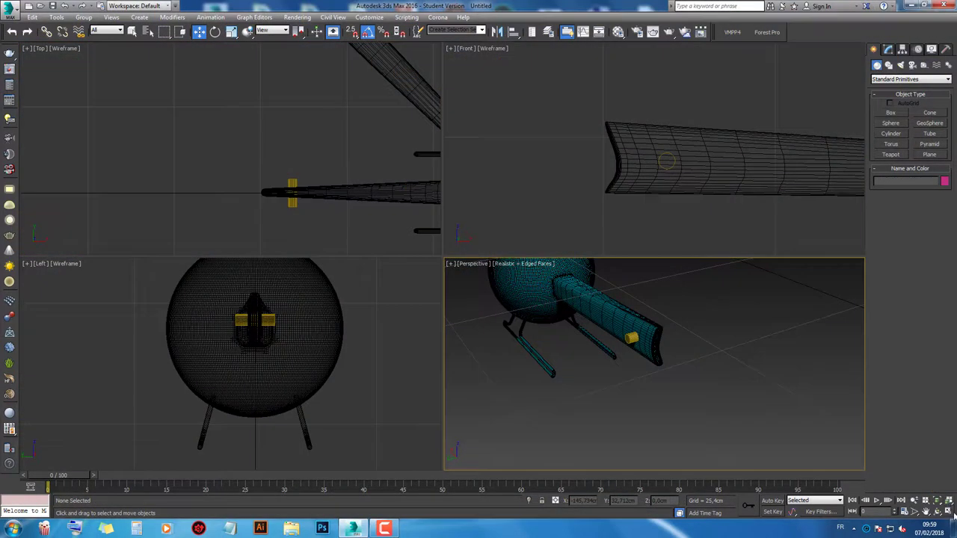
Step: Maximize the Perspective view on the tail cylinder and bring up its conversion options
{"action": "key", "text": "alt+w"}
{"action": "mouse_move", "coordinate": [479, 247]}
{"action": "middle_mouse_down", "text": "alt"}
{"action": "mouse_move", "coordinate": [498, 243]}
{"action": "mouse_move", "coordinate": [559, 266]}
{"action": "mouse_move", "coordinate": [479, 272]}
{"action": "middle_mouse_up", "text": "alt"}
{"action": "scroll", "coordinate": [498, 243], "scroll_direction": "up", "scroll_amount": 3}
{"action": "scroll", "coordinate": [498, 243], "scroll_direction": "down", "scroll_amount": 5}
{"action": "scroll", "coordinate": [506, 250], "scroll_direction": "up", "scroll_amount": 5}
{"action": "scroll", "coordinate": [506, 249], "scroll_direction": "up", "scroll_amount": 2}
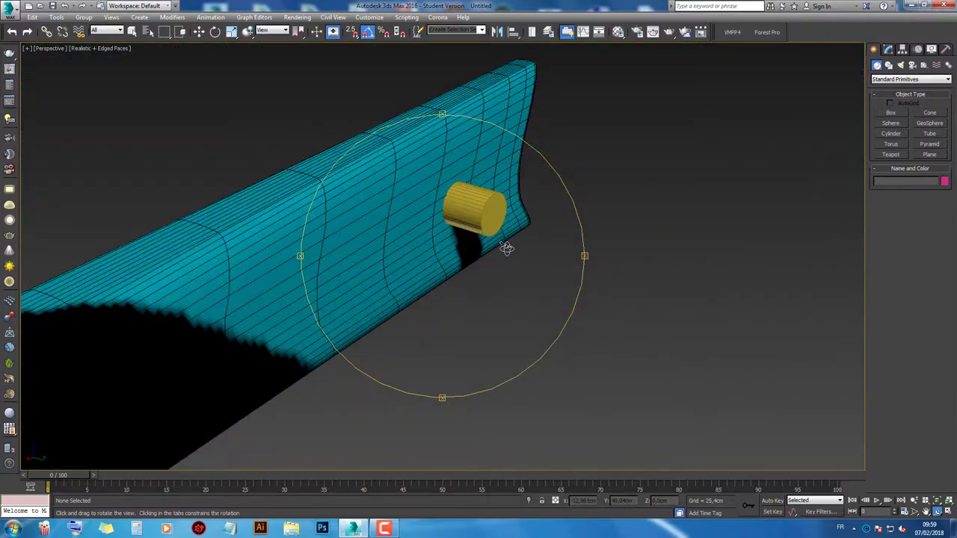
{"action": "scroll", "coordinate": [507, 249], "scroll_direction": "up", "scroll_amount": 2}
{"action": "right_click", "coordinate": [506, 249]}
{"action": "left_click", "coordinate": [485, 210]}
{"action": "right_click", "coordinate": [484, 211]}
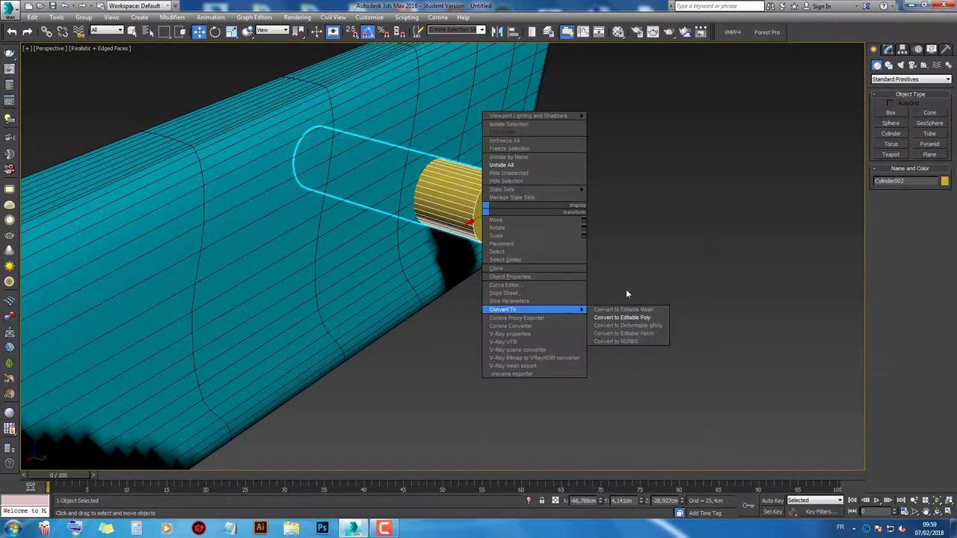
Step: Select the main rotor and Shift-drag an independent Copy of it in Front view
{"action": "scroll", "coordinate": [587, 268], "scroll_direction": "down", "scroll_amount": 5}
{"action": "middle_click_drag", "start_coordinate": [587, 269], "coordinate": [523, 224], "text": "alt"}
{"action": "left_click", "coordinate": [524, 180]}
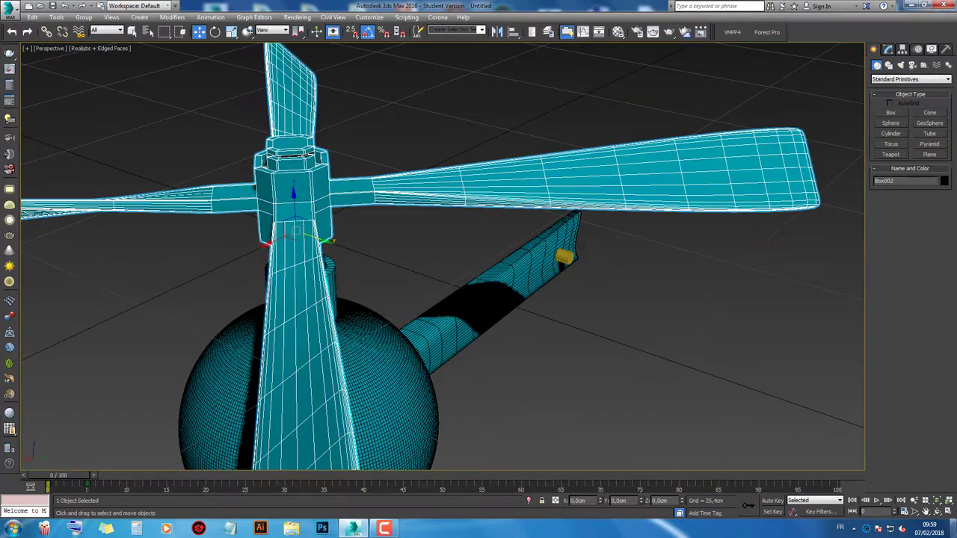
{"action": "key", "text": "alt+w"}
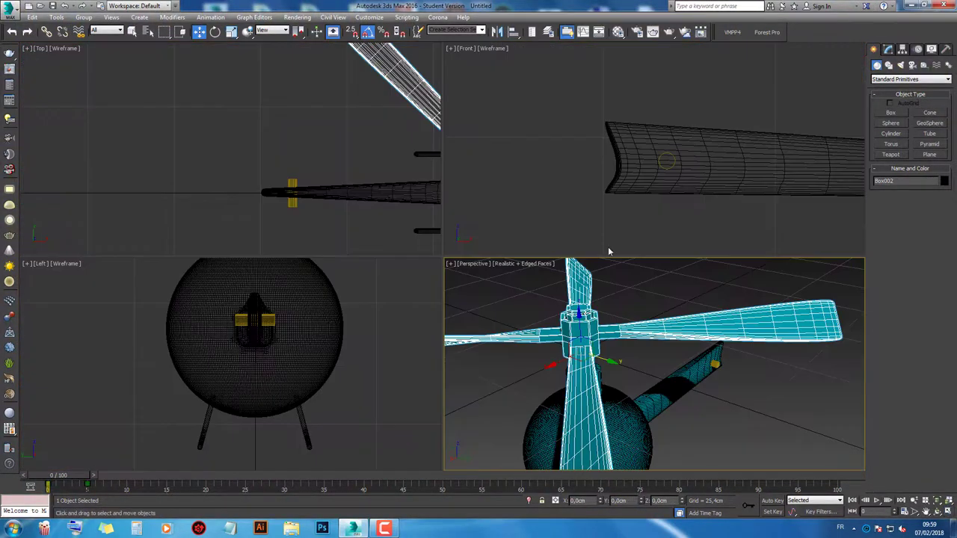
{"action": "scroll", "coordinate": [488, 149], "scroll_direction": "down", "scroll_amount": 4}
{"action": "scroll", "coordinate": [488, 150], "scroll_direction": "down", "scroll_amount": 2}
{"action": "middle_click_drag", "start_coordinate": [666, 82], "coordinate": [715, 128]}
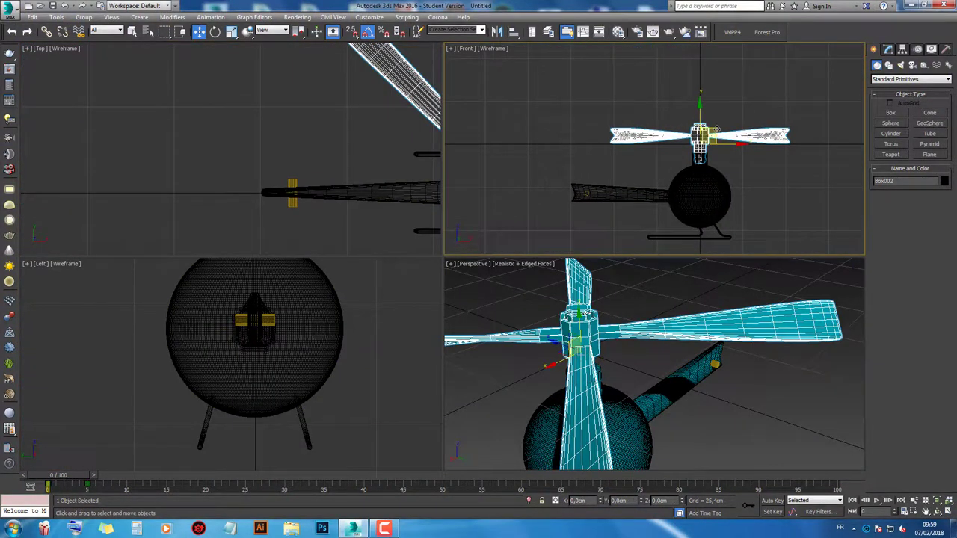
{"action": "left_click_drag", "start_coordinate": [715, 129], "coordinate": [594, 173], "text": "shift"}
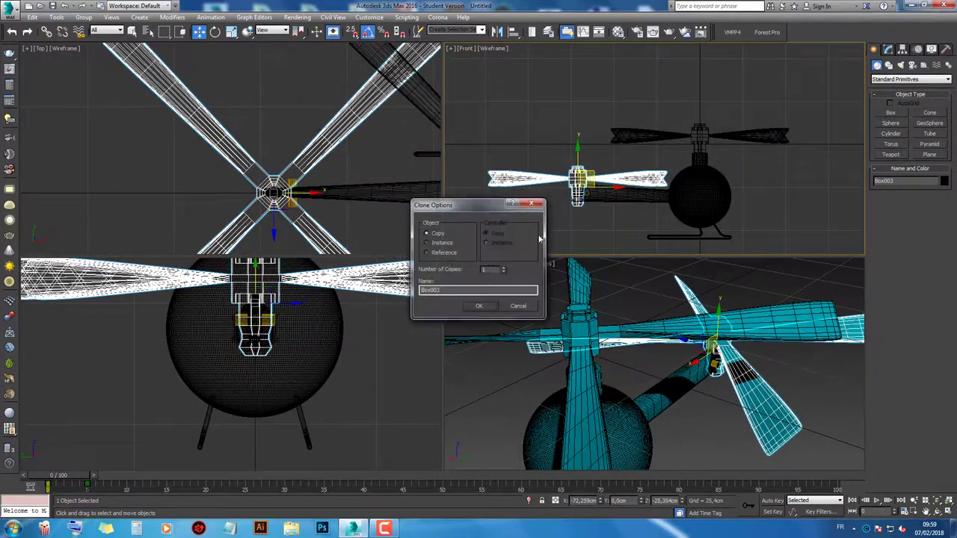
{"action": "left_click", "coordinate": [482, 305]}
Step: Rotate the rotor copy about 45 degrees and check its spin by playing the animation
{"action": "key", "text": "e"}
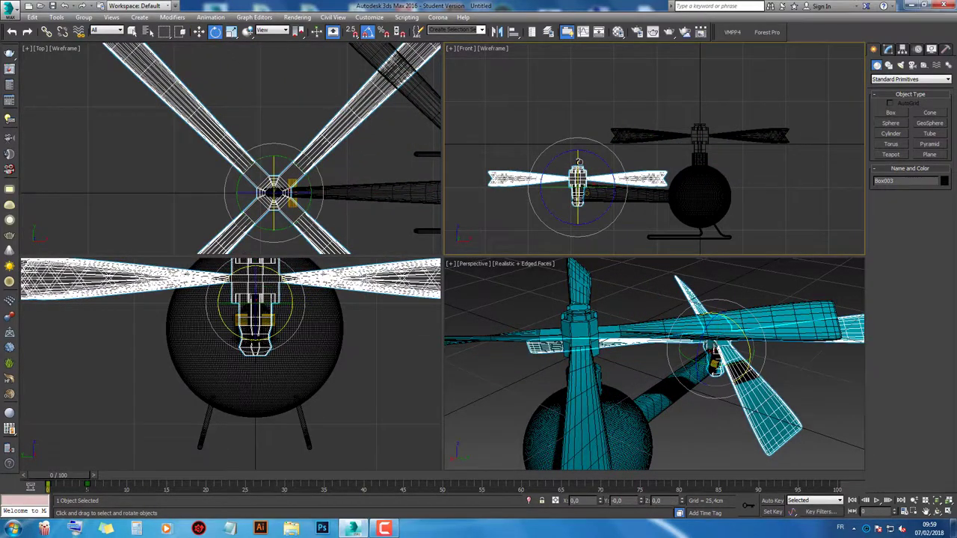
{"action": "left_click_drag", "start_coordinate": [577, 162], "coordinate": [579, 217]}
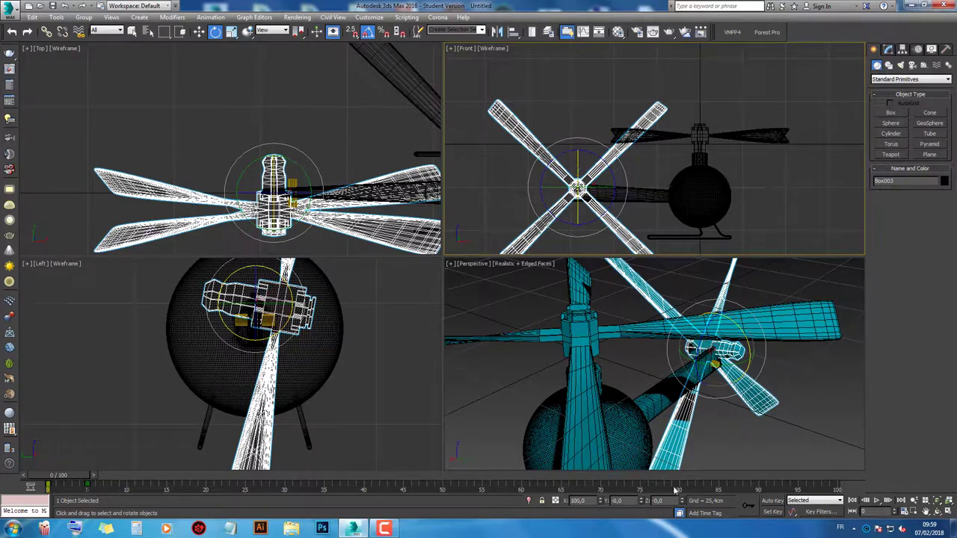
{"action": "key", "text": "slash"}
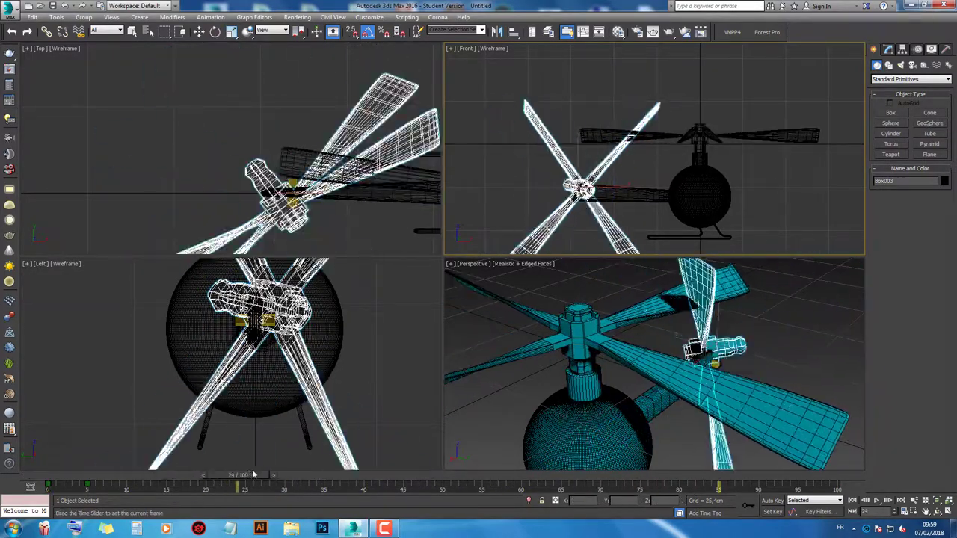
{"action": "key", "text": "slash"}
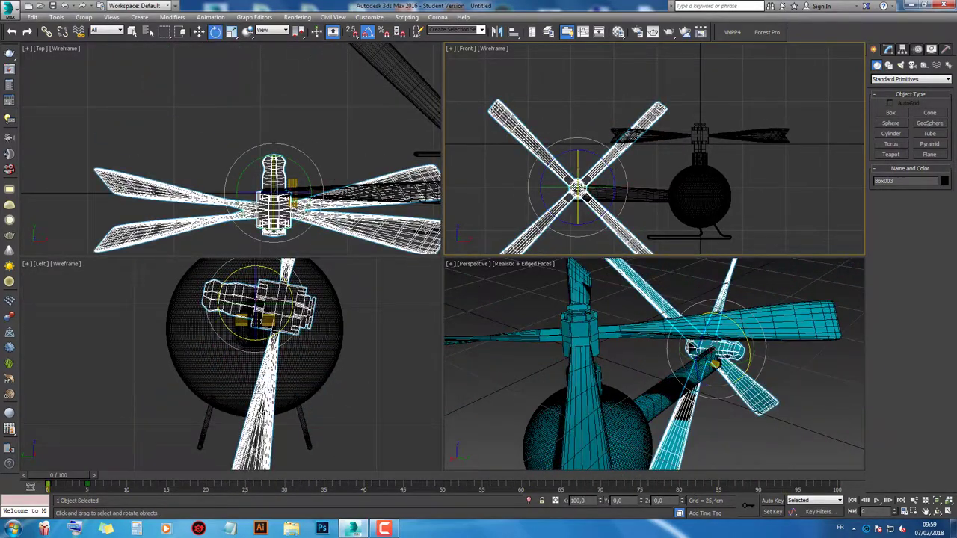
{"action": "left_click_drag", "start_coordinate": [128, 486], "coordinate": [51, 488]}
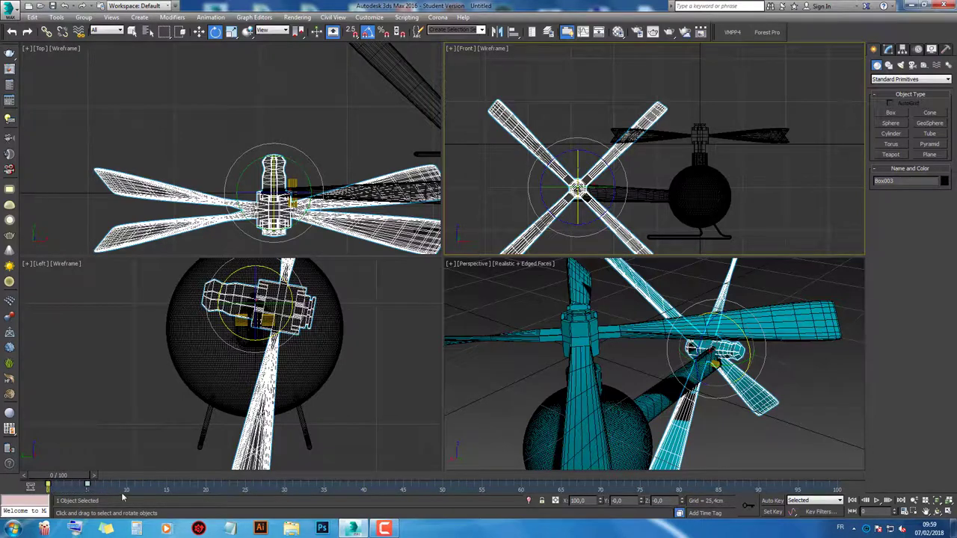
{"action": "left_click", "coordinate": [603, 229]}
{"action": "left_click", "coordinate": [611, 222]}
{"action": "mouse_move", "coordinate": [625, 184]}
{"action": "left_mouse_down"}
{"action": "mouse_move", "coordinate": [630, 208]}
{"action": "mouse_move", "coordinate": [106, 507]}
{"action": "left_mouse_up"}
{"action": "mouse_move", "coordinate": [62, 482]}
{"action": "left_mouse_down"}
{"action": "mouse_move", "coordinate": [297, 472]}
{"action": "mouse_move", "coordinate": [51, 476]}
{"action": "left_mouse_up"}
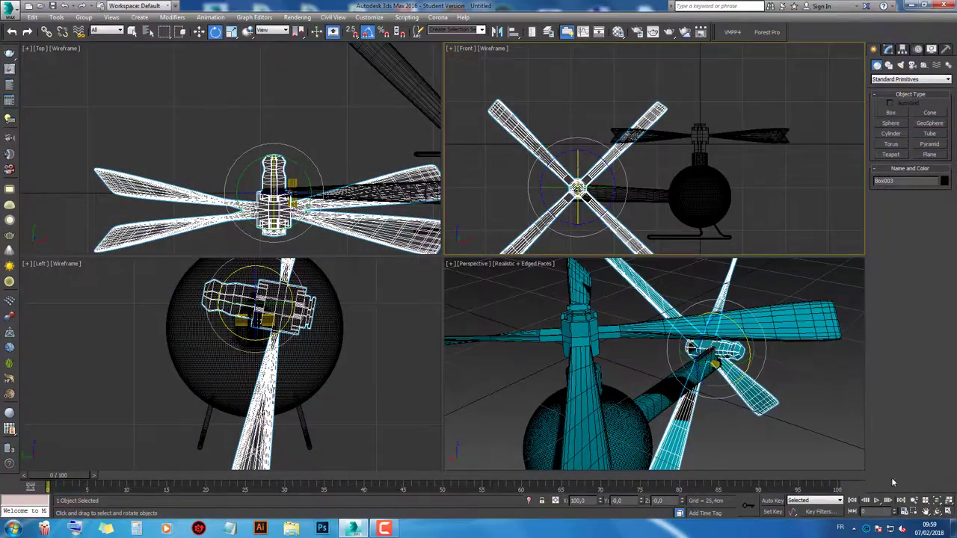
Step: Frame the rotor hub in the Front view and switch to Select and Move
{"action": "left_click", "coordinate": [948, 512]}
{"action": "middle_click_drag", "start_coordinate": [284, 333], "coordinate": [397, 217]}
{"action": "scroll", "coordinate": [398, 216], "scroll_direction": "up", "scroll_amount": 5}
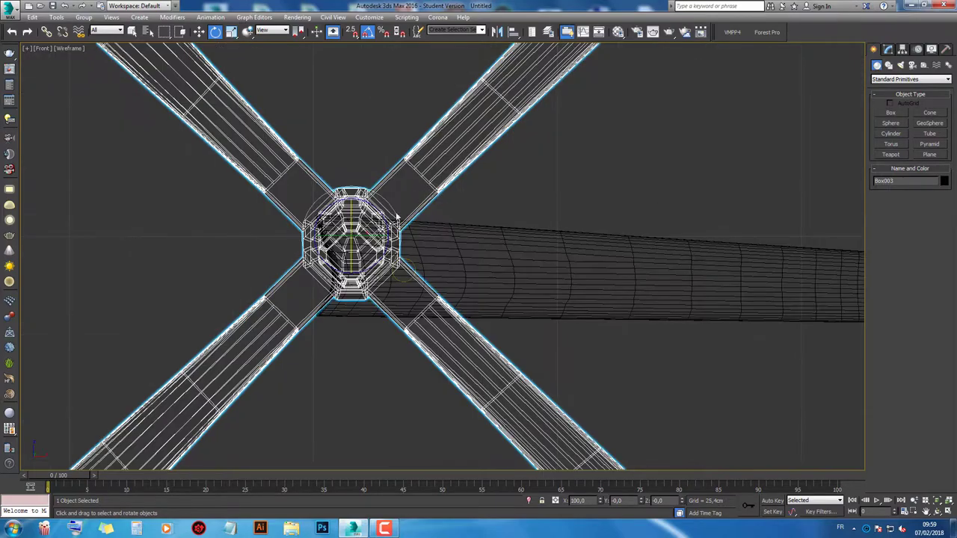
{"action": "left_click", "coordinate": [199, 31]}
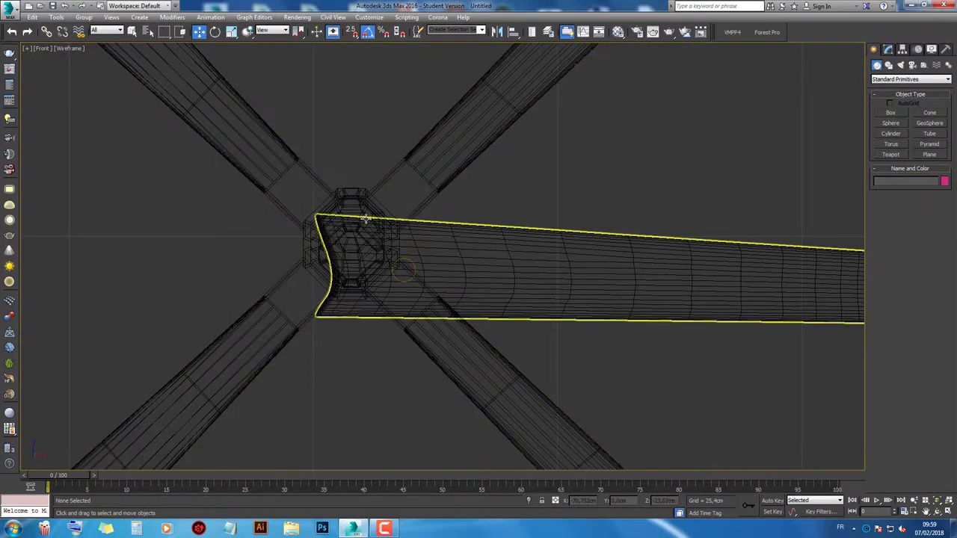
{"action": "scroll", "coordinate": [441, 221], "scroll_direction": "down", "scroll_amount": 5}
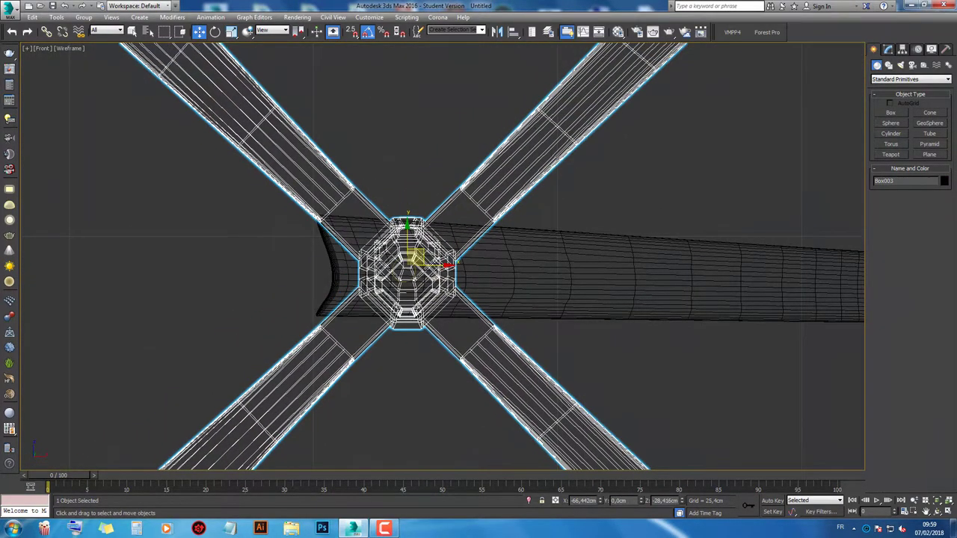
{"action": "key", "text": "alt+w"}
{"action": "scroll", "coordinate": [335, 240], "scroll_direction": "up", "scroll_amount": 2}
{"action": "scroll", "coordinate": [334, 239], "scroll_direction": "up", "scroll_amount": 2}
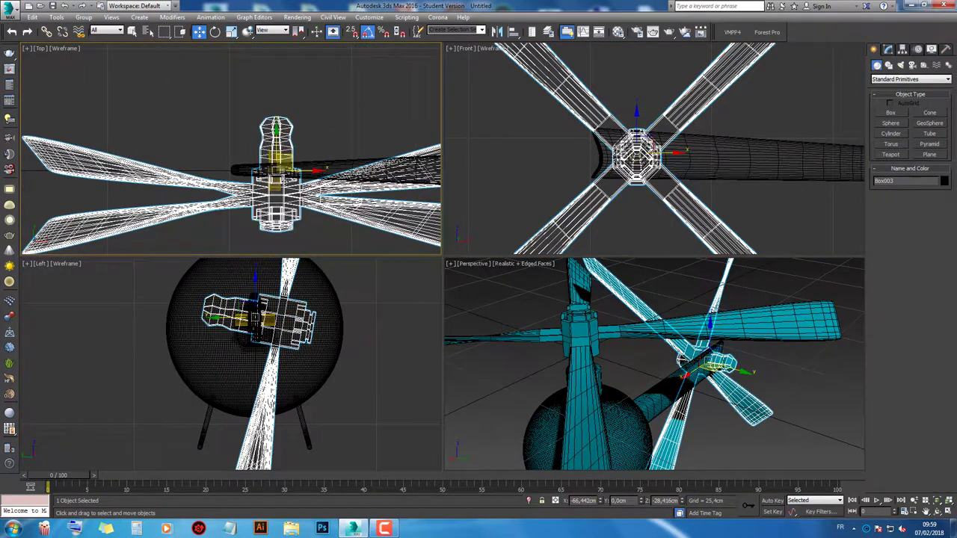
Step: Type 100 for the copy's height, then set its X and Z positions to 0
{"action": "type", "text": "100"}
{"action": "key", "text": "Return"}
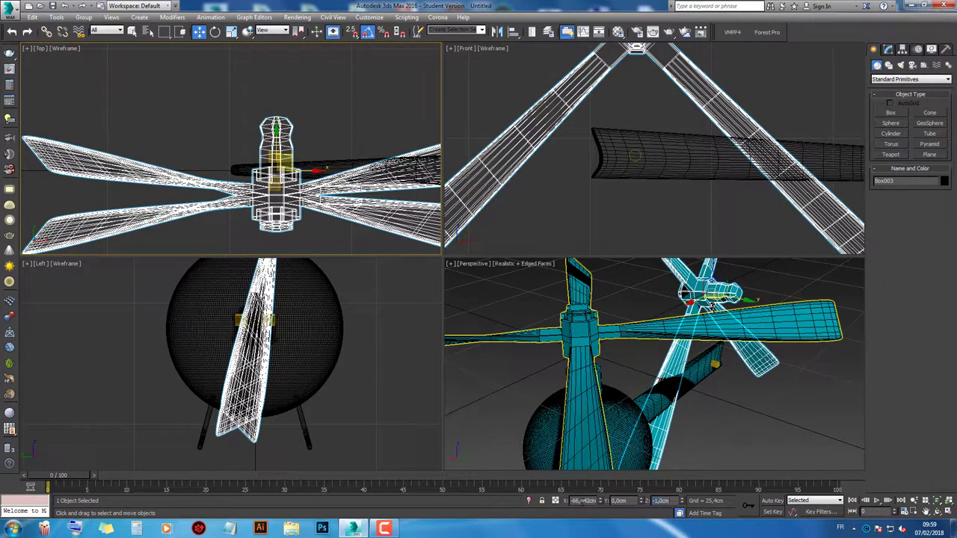
{"action": "type", "text": "0"}
{"action": "key", "text": "Return"}
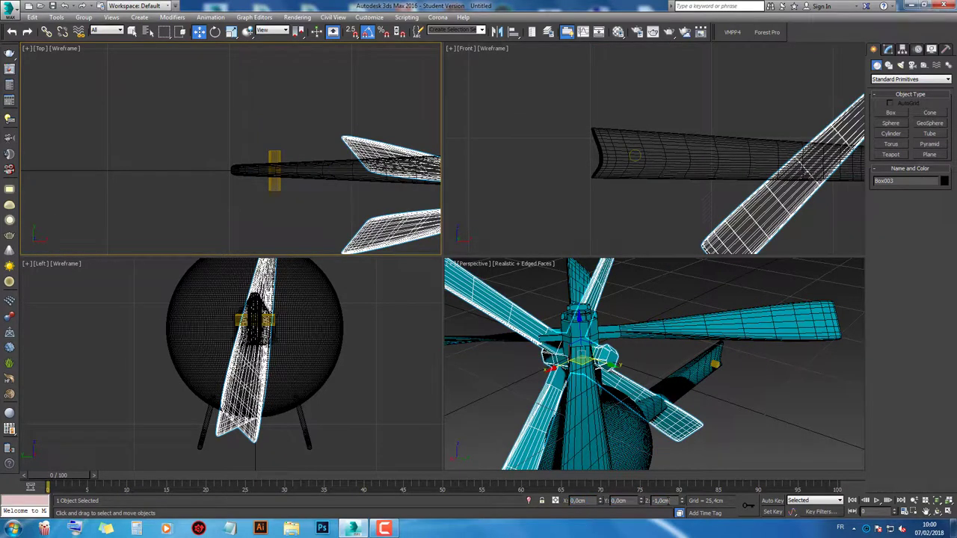
{"action": "type", "text": "0"}
{"action": "key", "text": "Return"}
Step: Reset the rotor copy's X rotation to 0 and Shift-drag another copy in Top view
{"action": "type", "text": "e"}
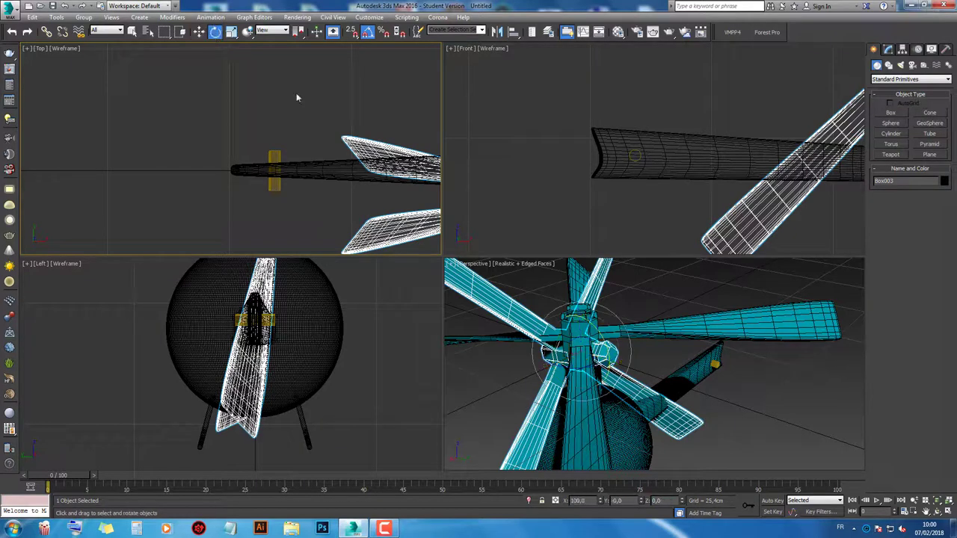
{"action": "type", "text": "0"}
{"action": "key", "text": "Return"}
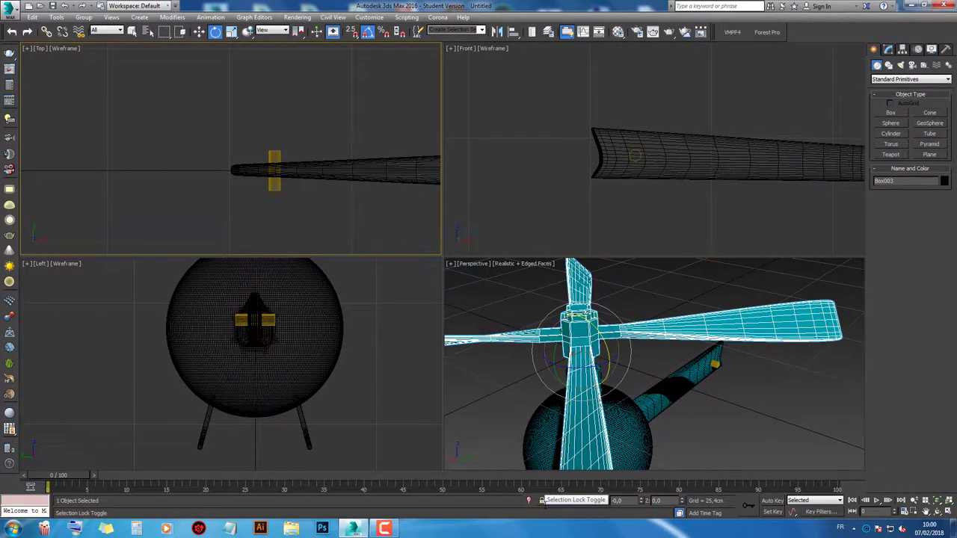
{"action": "middle_click_drag", "start_coordinate": [252, 148], "coordinate": [235, 133]}
{"action": "scroll", "coordinate": [240, 129], "scroll_direction": "down", "scroll_amount": 5}
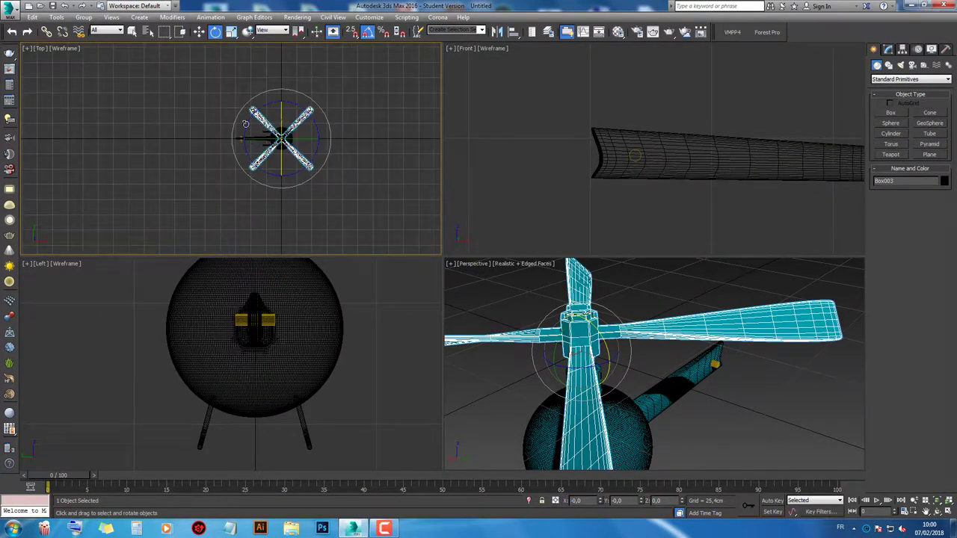
{"action": "left_click", "coordinate": [199, 31]}
{"action": "left_click_drag", "start_coordinate": [281, 139], "coordinate": [243, 148], "text": "shift"}
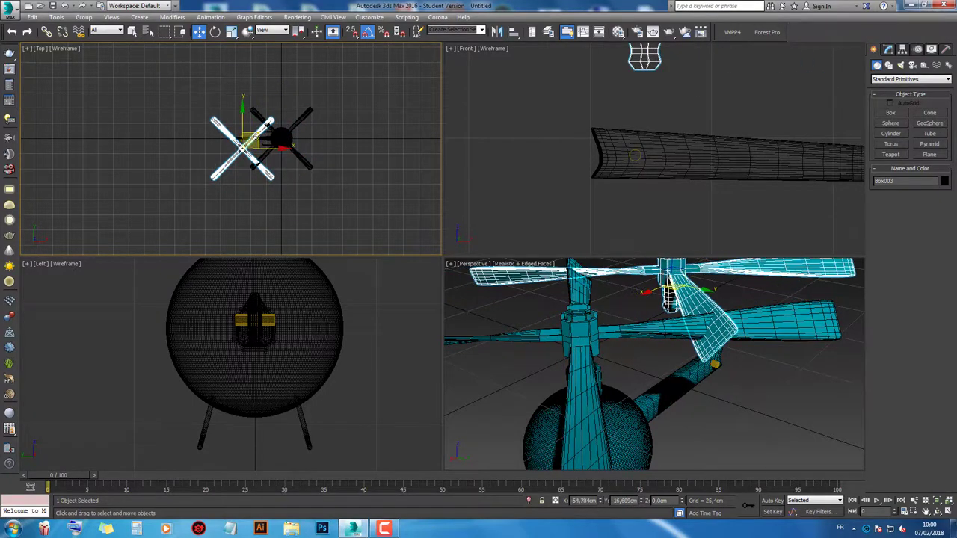
Step: Rotate the rotor copy 75 degrees upright and move it to the tail end
{"action": "left_click", "coordinate": [215, 32]}
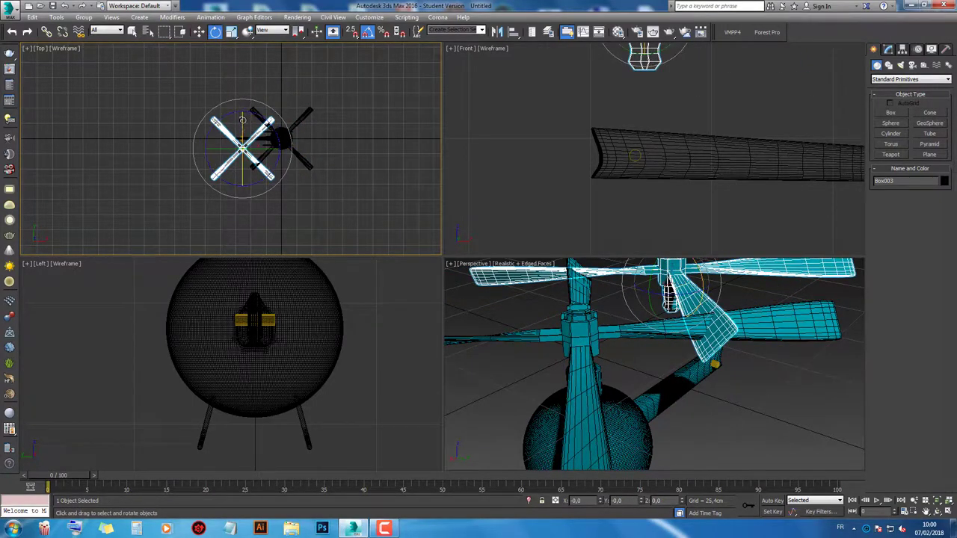
{"action": "left_click_drag", "start_coordinate": [245, 121], "coordinate": [249, 164]}
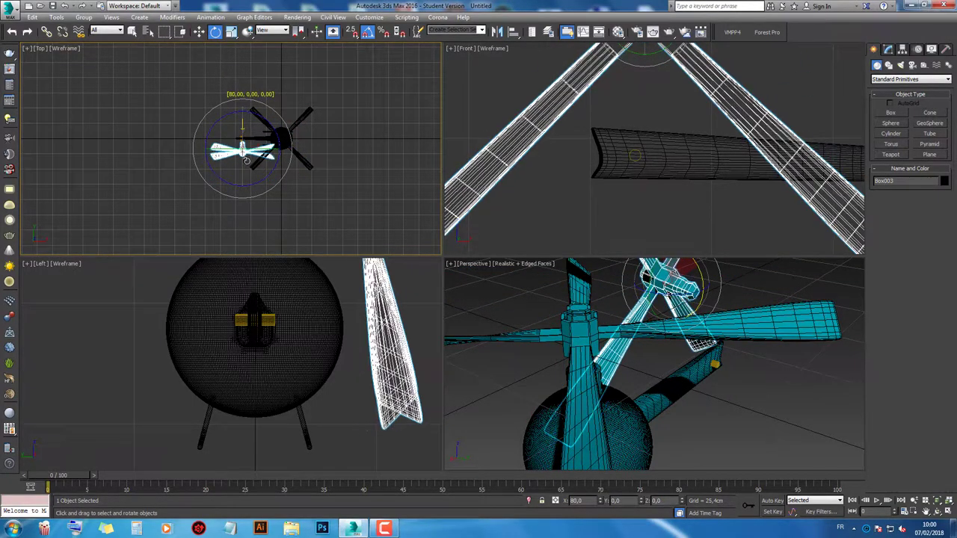
{"action": "left_click", "coordinate": [199, 32]}
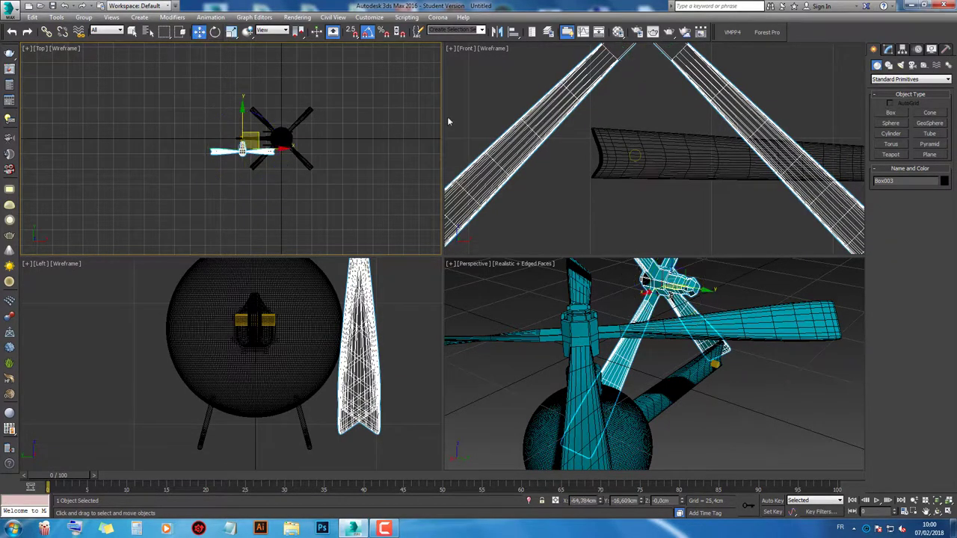
{"action": "scroll", "coordinate": [637, 143], "scroll_direction": "down", "scroll_amount": 3}
{"action": "mouse_move", "coordinate": [648, 89]}
{"action": "left_mouse_down"}
{"action": "mouse_move", "coordinate": [627, 160]}
{"action": "mouse_move", "coordinate": [641, 160]}
{"action": "left_mouse_up"}
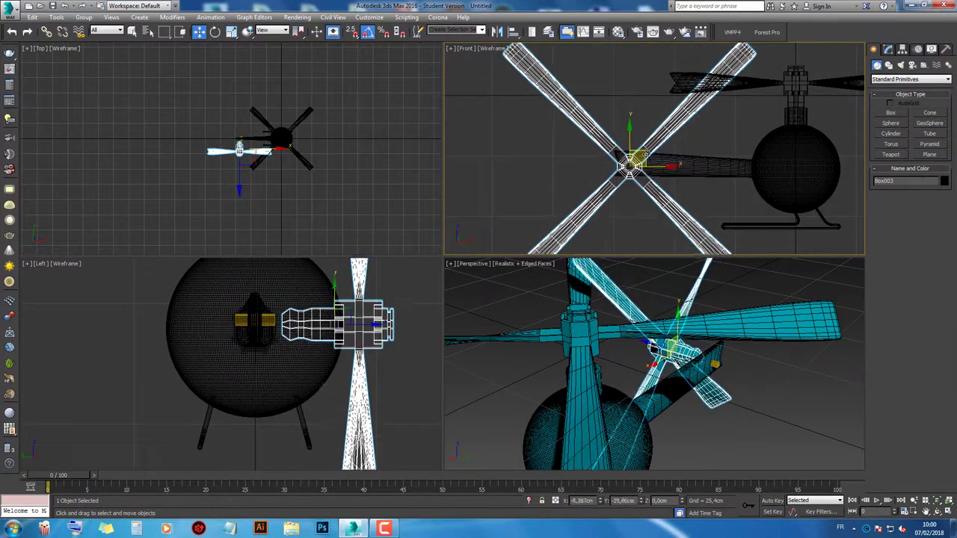
{"action": "scroll", "coordinate": [640, 160], "scroll_direction": "up", "scroll_amount": 5}
{"action": "scroll", "coordinate": [640, 159], "scroll_direction": "up", "scroll_amount": 3}
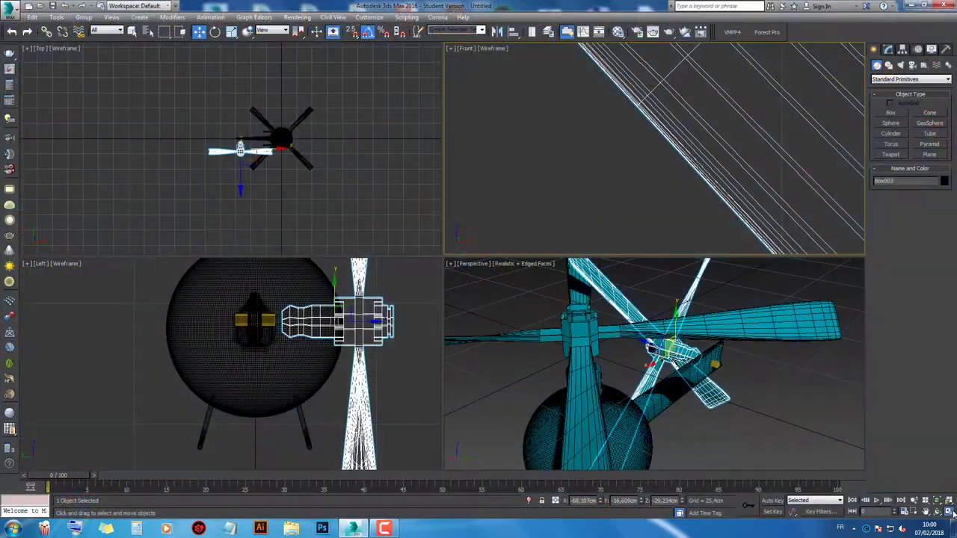
Step: Scale the rotor blades down uniformly around the hub in the maximized Front view
{"action": "key", "text": "alt+w"}
{"action": "scroll", "coordinate": [521, 206], "scroll_direction": "down", "scroll_amount": 5}
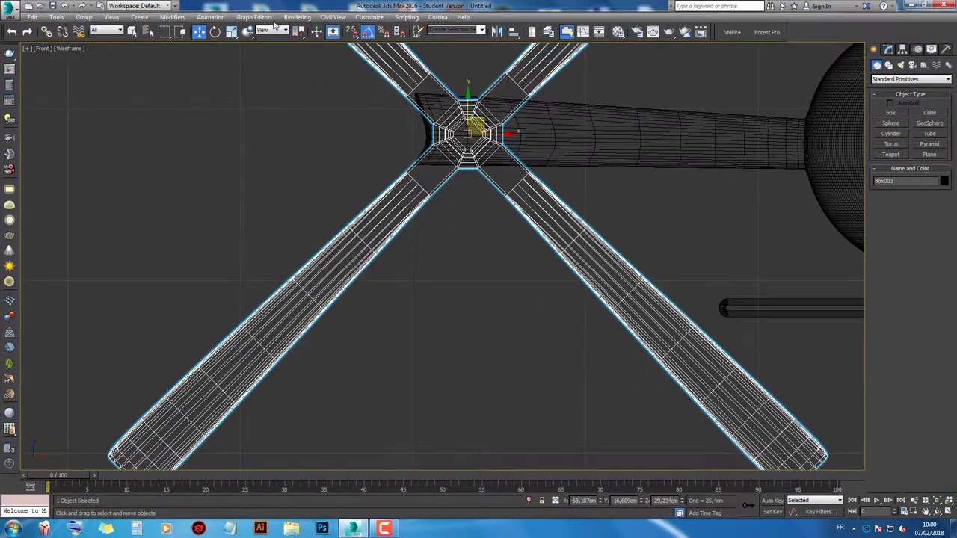
{"action": "left_click", "coordinate": [231, 32]}
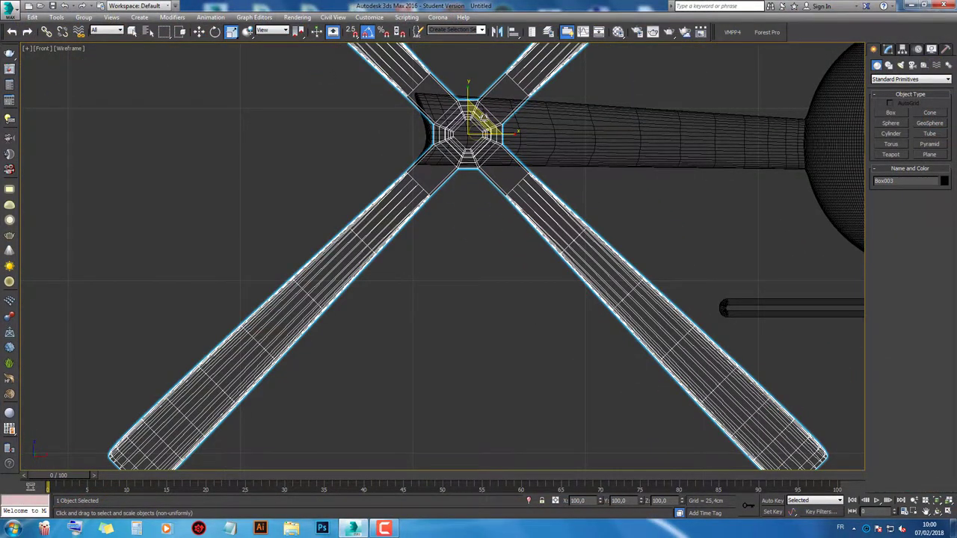
{"action": "left_click_drag", "start_coordinate": [482, 114], "coordinate": [438, 192]}
{"action": "key", "text": "ctrl+z"}
{"action": "left_click_drag", "start_coordinate": [467, 135], "coordinate": [457, 166]}
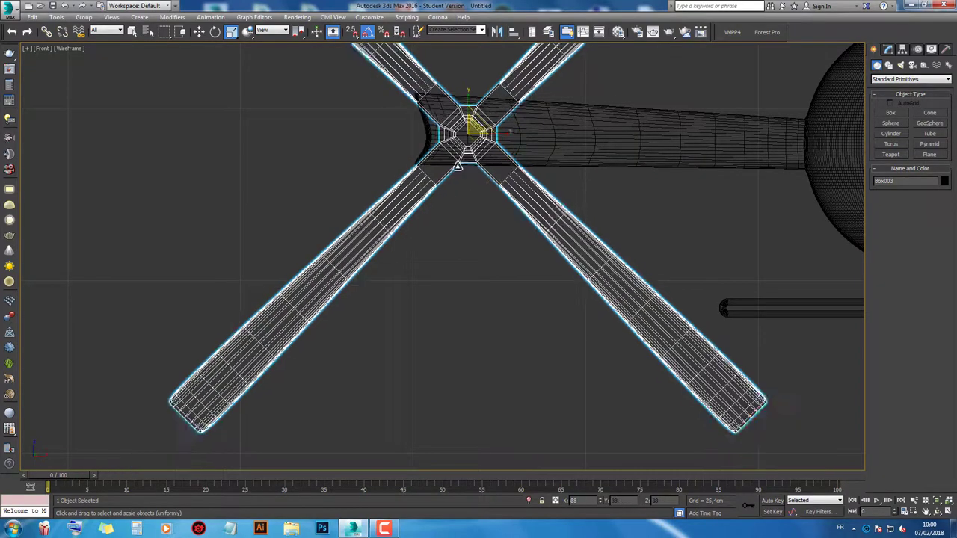
{"action": "scroll", "coordinate": [458, 166], "scroll_direction": "down", "scroll_amount": 5}
{"action": "scroll", "coordinate": [414, 277], "scroll_direction": "up", "scroll_amount": 6}
{"action": "left_click_drag", "start_coordinate": [452, 231], "coordinate": [258, 203]}
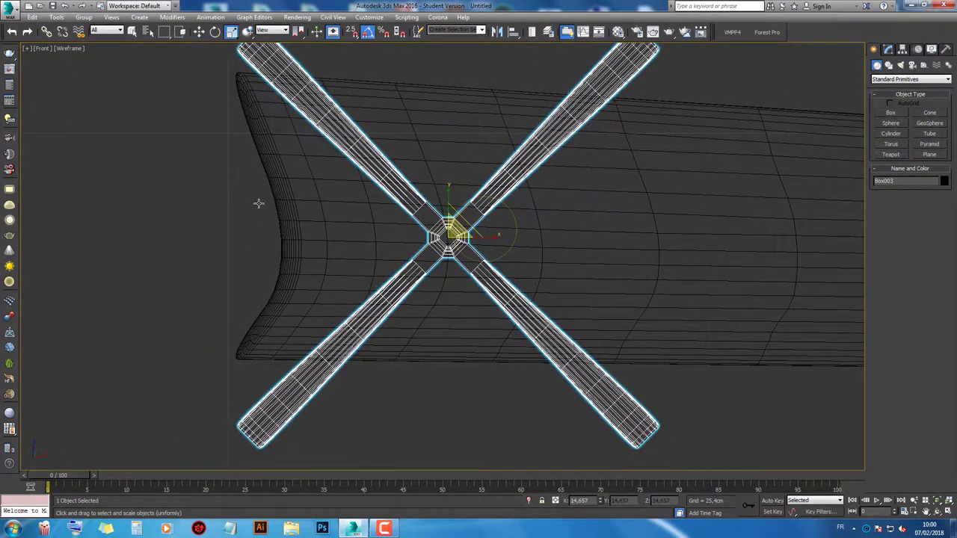
Step: Reposition the small tail rotor onto the tail boom's tip and deselect it
{"action": "left_click", "coordinate": [199, 31]}
{"action": "mouse_move", "coordinate": [454, 226]}
{"action": "left_mouse_down"}
{"action": "mouse_move", "coordinate": [495, 216]}
{"action": "mouse_move", "coordinate": [501, 202]}
{"action": "left_mouse_up"}
{"action": "left_click", "coordinate": [231, 32]}
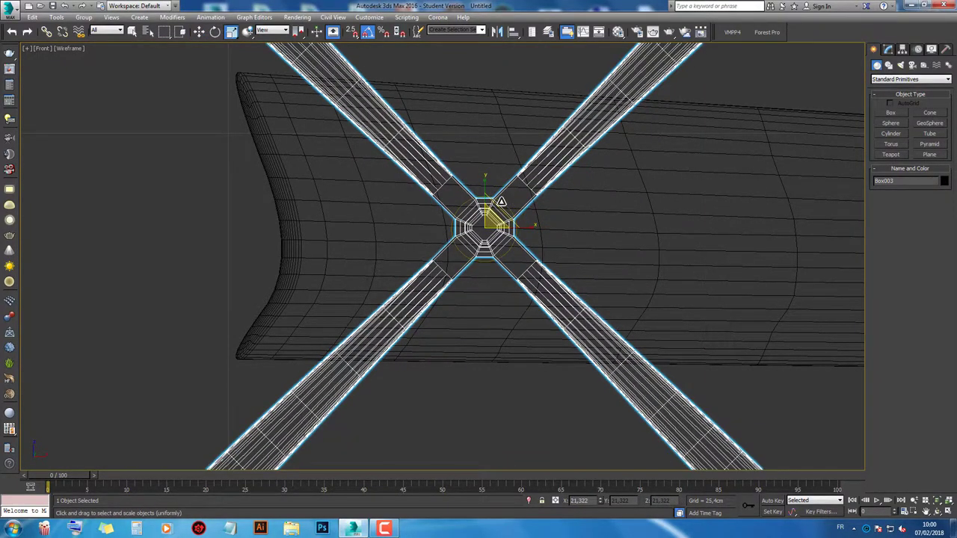
{"action": "scroll", "coordinate": [501, 202], "scroll_direction": "down", "scroll_amount": 3}
{"action": "left_click", "coordinate": [473, 305]}
{"action": "left_click", "coordinate": [468, 278]}
Step: Back in four viewports, move the tail rotor along Y to one side of the tail
{"action": "right_click", "coordinate": [473, 283]}
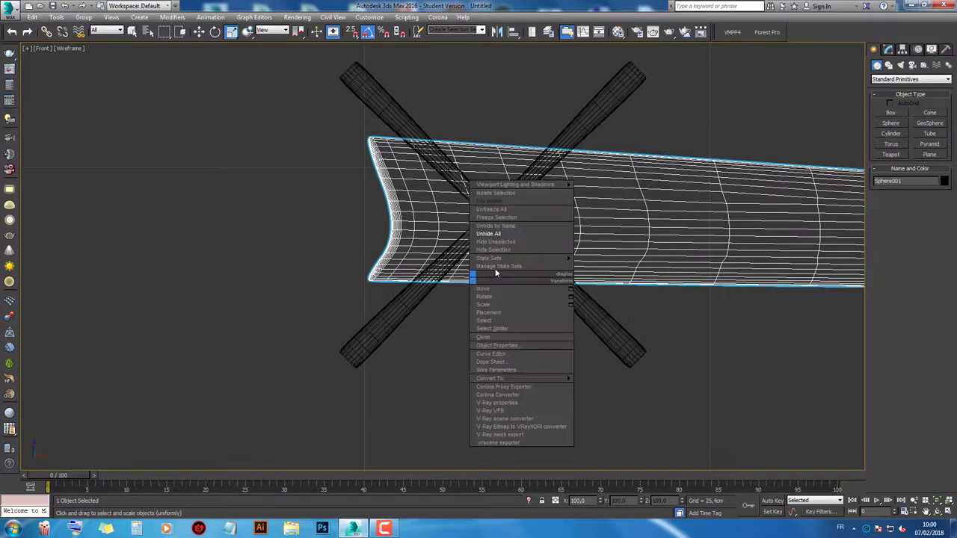
{"action": "left_click", "coordinate": [501, 249]}
{"action": "scroll", "coordinate": [499, 248], "scroll_direction": "down", "scroll_amount": 3}
{"action": "left_click", "coordinate": [508, 293]}
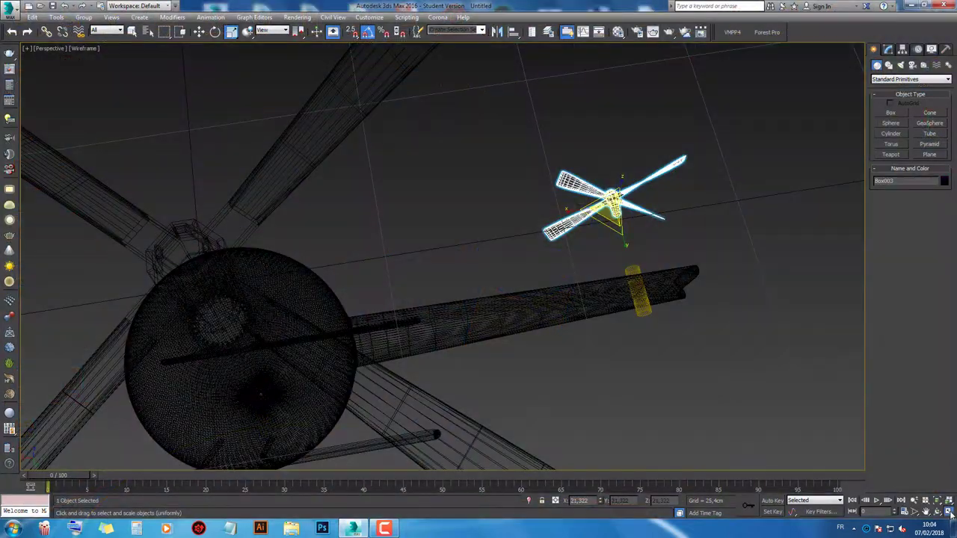
{"action": "left_click", "coordinate": [947, 511]}
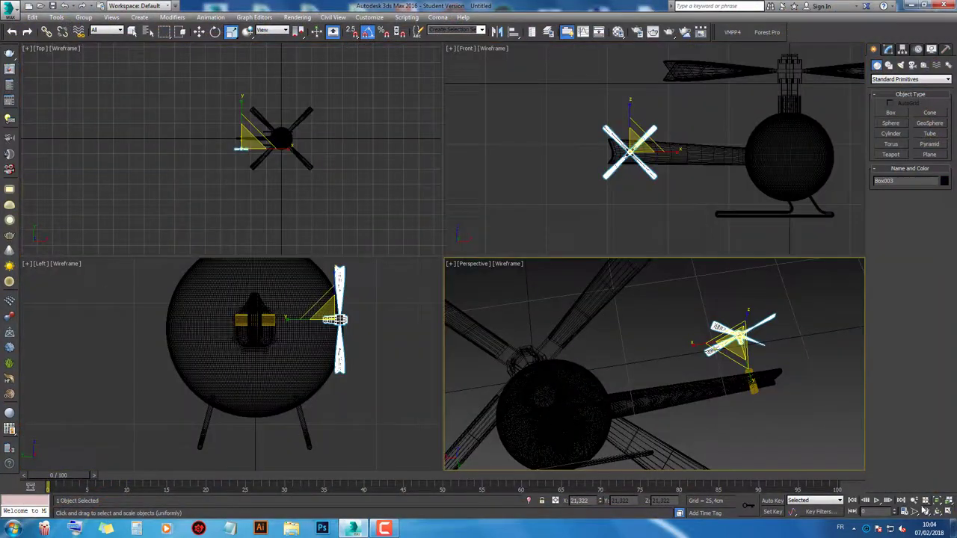
{"action": "left_click", "coordinate": [199, 31]}
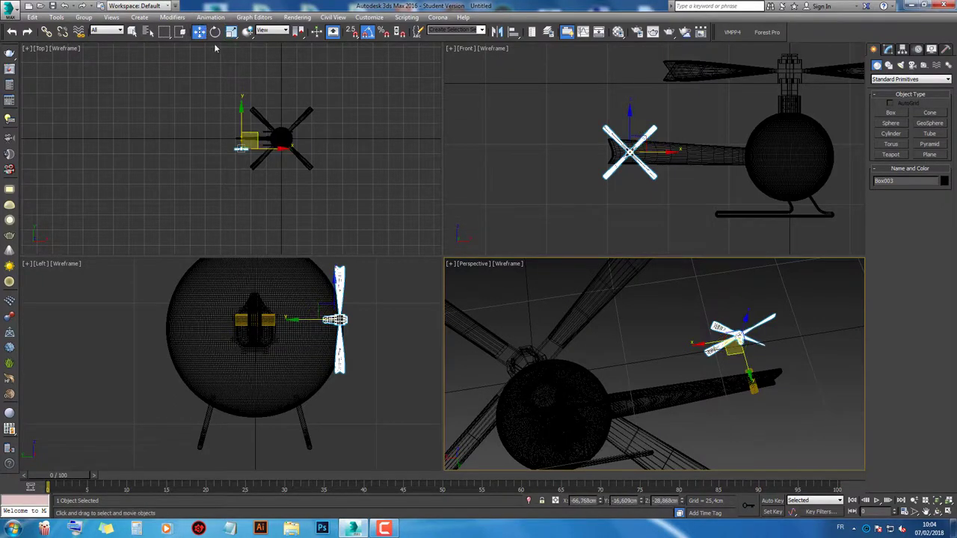
{"action": "scroll", "coordinate": [268, 166], "scroll_direction": "up", "scroll_amount": 3}
{"action": "scroll", "coordinate": [269, 166], "scroll_direction": "up", "scroll_amount": 3}
{"action": "scroll", "coordinate": [269, 166], "scroll_direction": "up", "scroll_amount": 3}
{"action": "left_click_drag", "start_coordinate": [268, 166], "coordinate": [257, 89]}
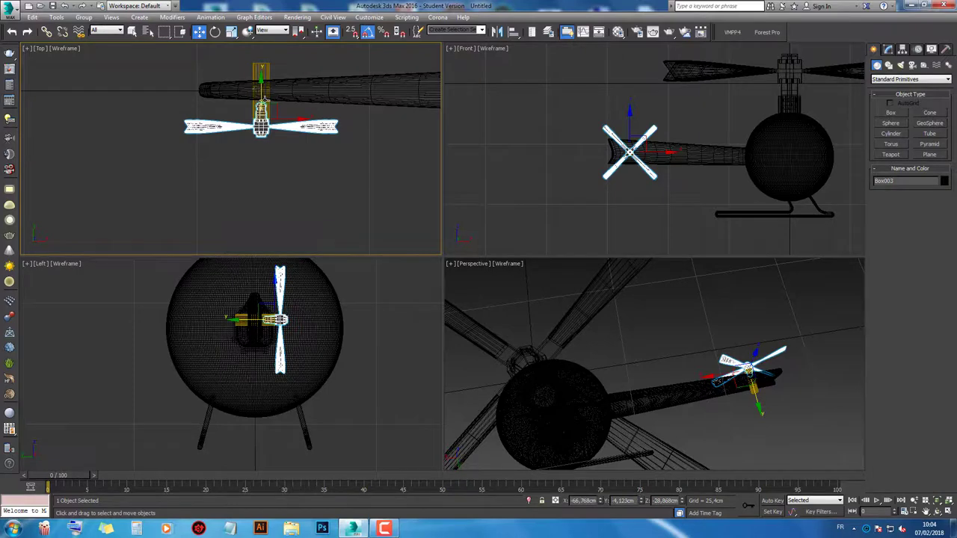
Step: Shift-drag a clone of the tail rotor to the opposite side of the boom
{"action": "middle_click_drag", "start_coordinate": [254, 352], "coordinate": [271, 371]}
{"action": "middle_click_drag", "start_coordinate": [262, 150], "coordinate": [280, 208]}
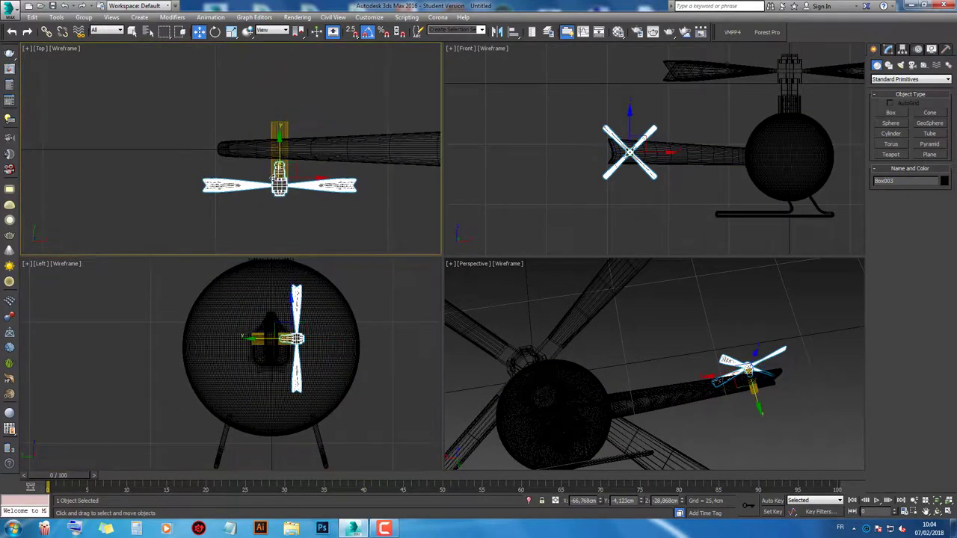
{"action": "left_click_drag", "start_coordinate": [279, 152], "coordinate": [279, 63], "text": "shift"}
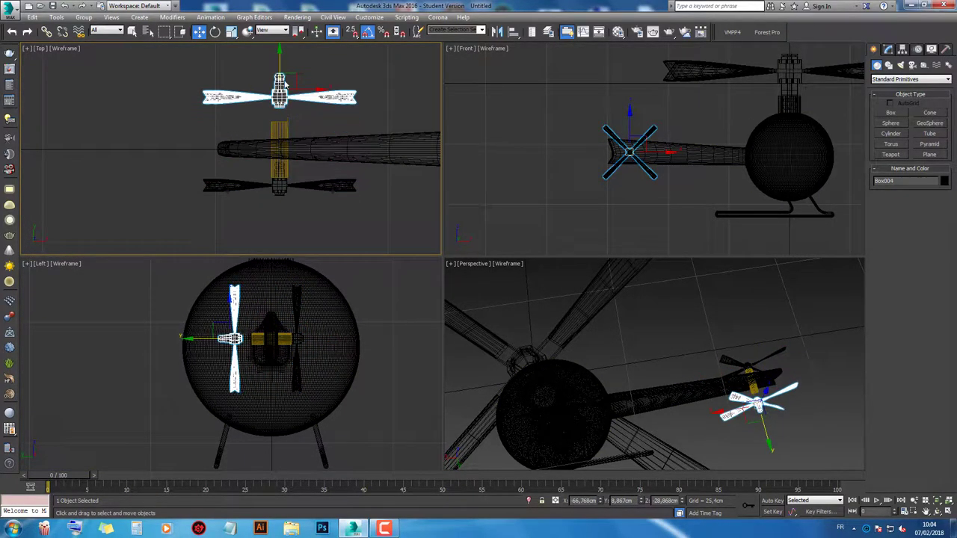
Step: Confirm the tail rotor copy and mirror it across the Y axis
{"action": "left_click", "coordinate": [480, 306]}
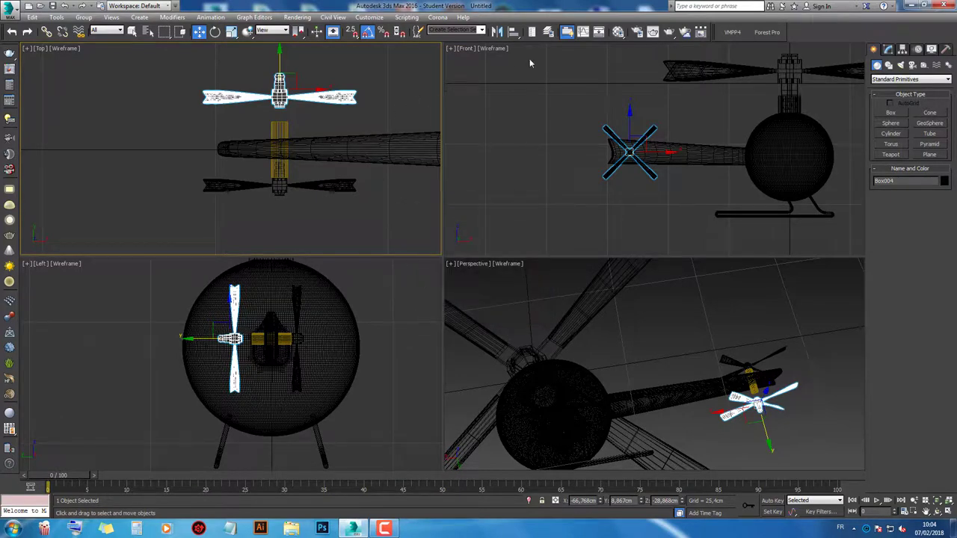
{"action": "left_click", "coordinate": [498, 32]}
{"action": "left_click", "coordinate": [458, 223]}
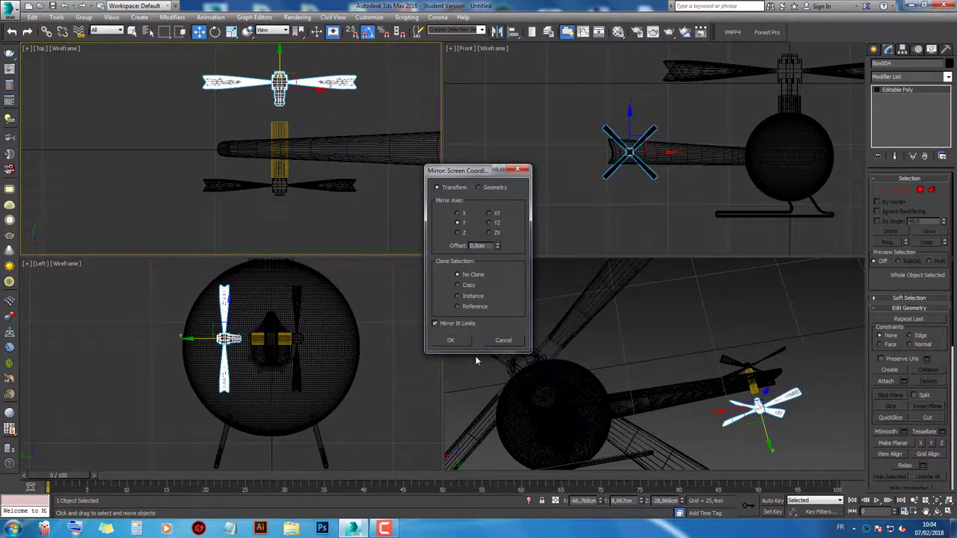
{"action": "left_click", "coordinate": [450, 341]}
Step: Move the mirrored rotor beside the tail boom tip and select the lower rotor
{"action": "scroll", "coordinate": [302, 116], "scroll_direction": "up", "scroll_amount": 3}
{"action": "left_click_drag", "start_coordinate": [281, 112], "coordinate": [287, 163]}
{"action": "middle_click_drag", "start_coordinate": [300, 154], "coordinate": [306, 90]}
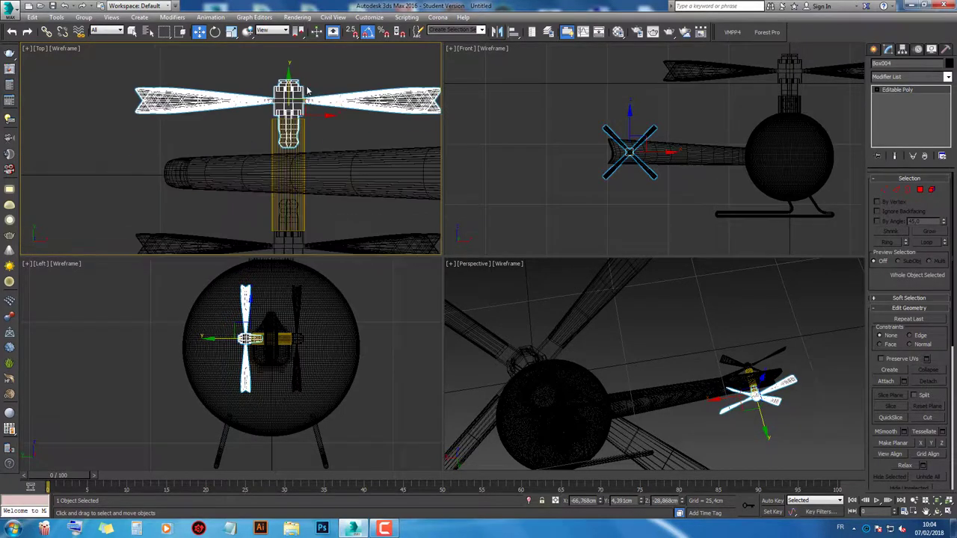
{"action": "middle_click_drag", "start_coordinate": [305, 127], "coordinate": [313, 92]}
{"action": "left_click", "coordinate": [302, 214]}
{"action": "scroll", "coordinate": [300, 209], "scroll_direction": "up", "scroll_amount": 3}
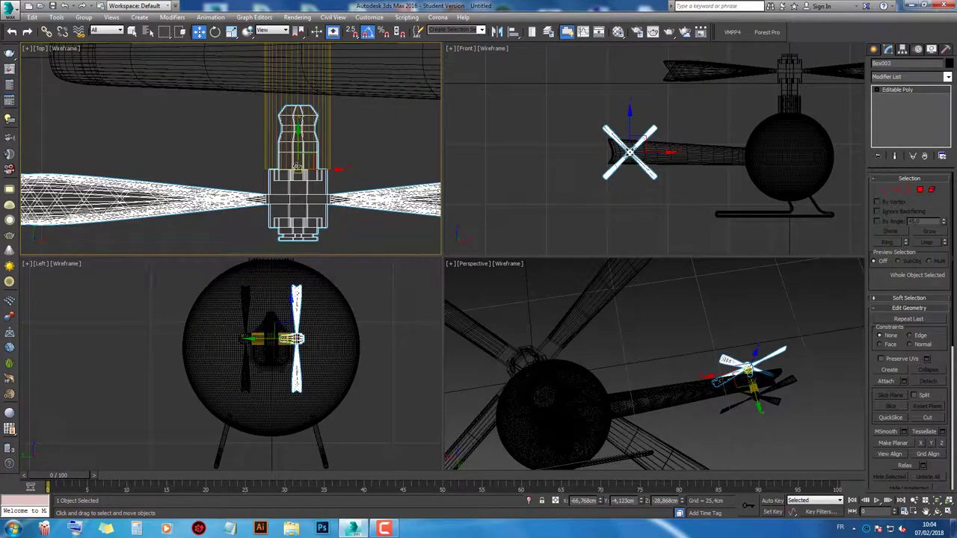
Step: Isolate the hub cylinder and convert it to an editable poly
{"action": "left_click", "coordinate": [329, 130]}
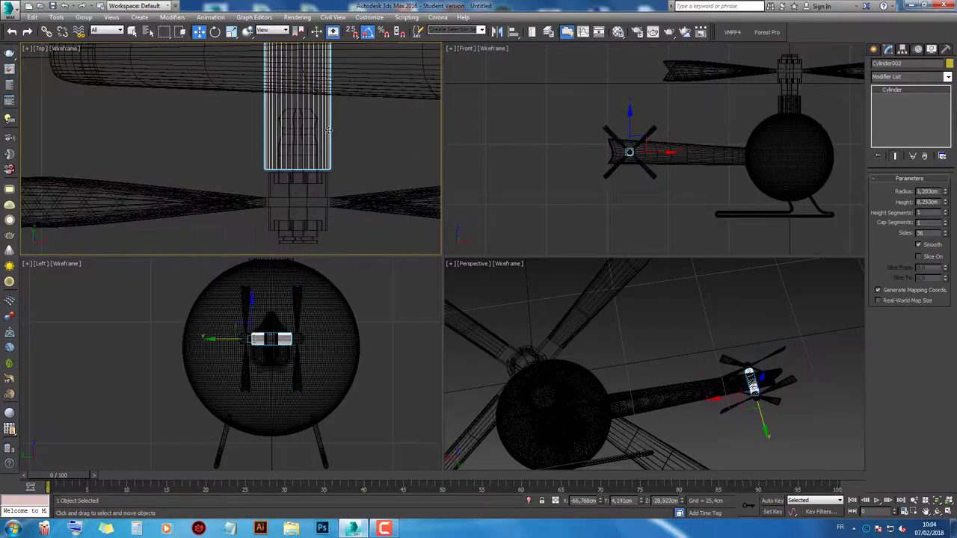
{"action": "right_click", "coordinate": [320, 131]}
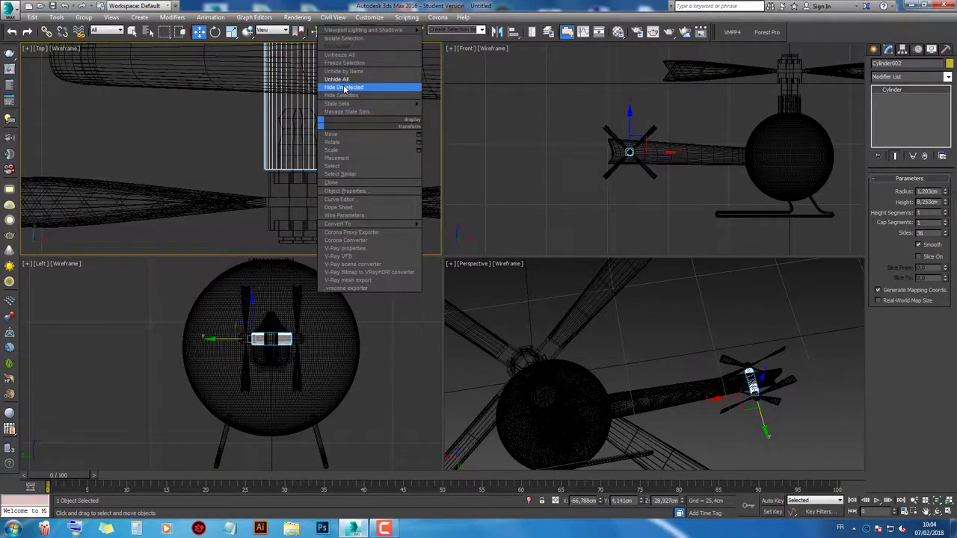
{"action": "left_click", "coordinate": [355, 85]}
{"action": "right_click", "coordinate": [278, 149]}
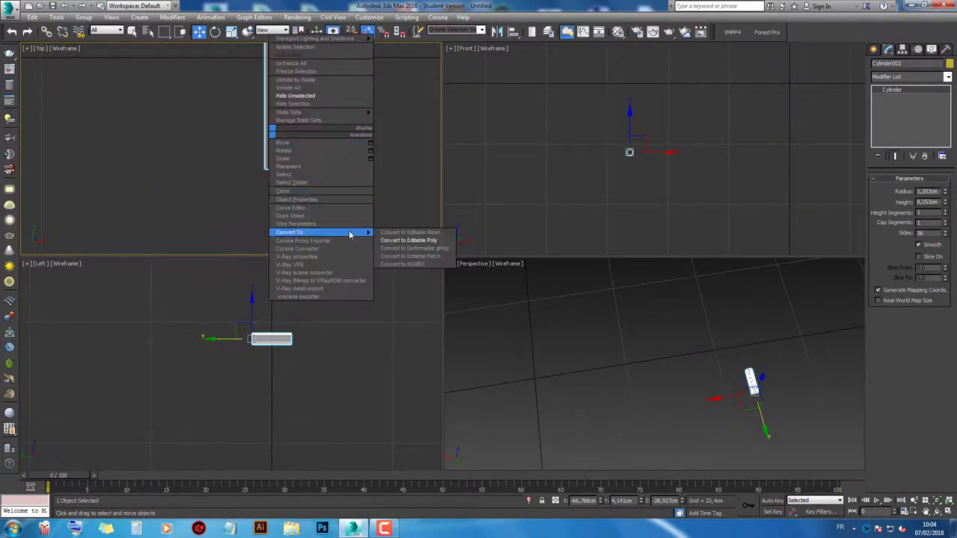
{"action": "left_click", "coordinate": [407, 241]}
Step: Connect the cylinder's lengthwise edges with two new edge loops
{"action": "left_click", "coordinate": [922, 190]}
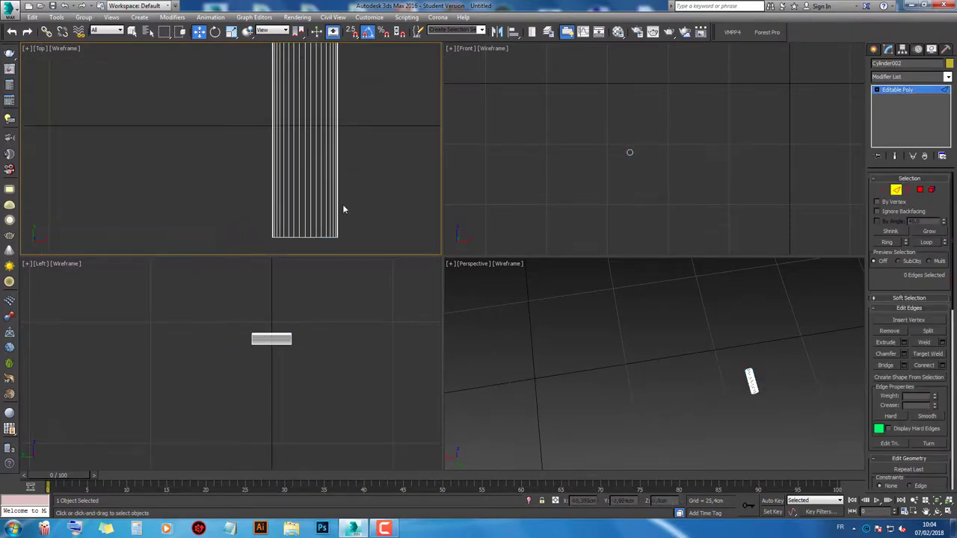
{"action": "left_click_drag", "start_coordinate": [342, 204], "coordinate": [252, 147]}
{"action": "right_click", "coordinate": [334, 142]}
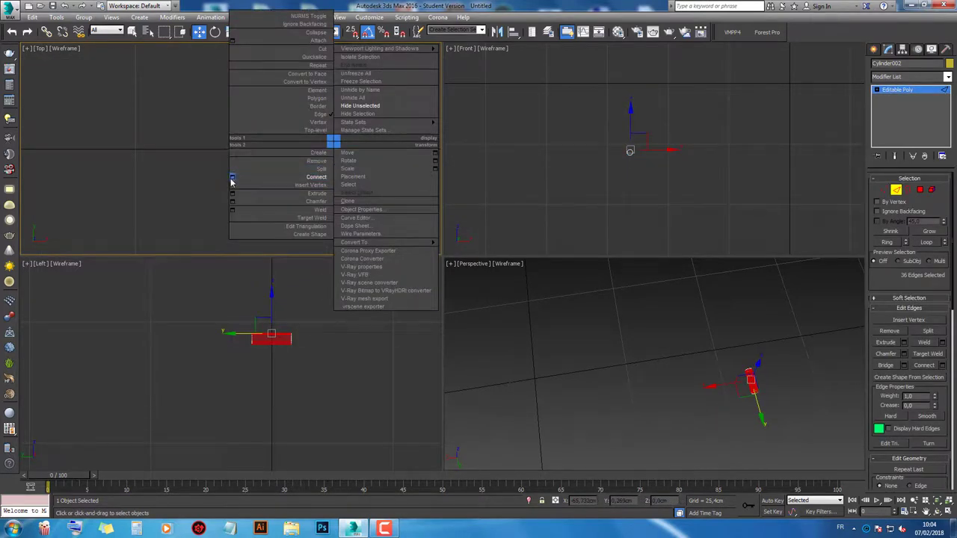
{"action": "left_click", "coordinate": [232, 178]}
{"action": "left_click", "coordinate": [236, 154]}
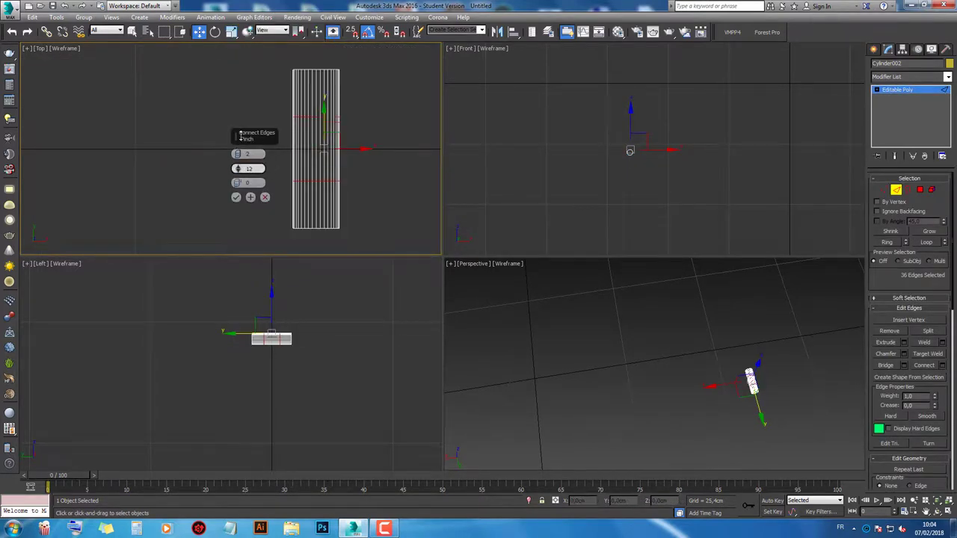
{"action": "left_click", "coordinate": [249, 197]}
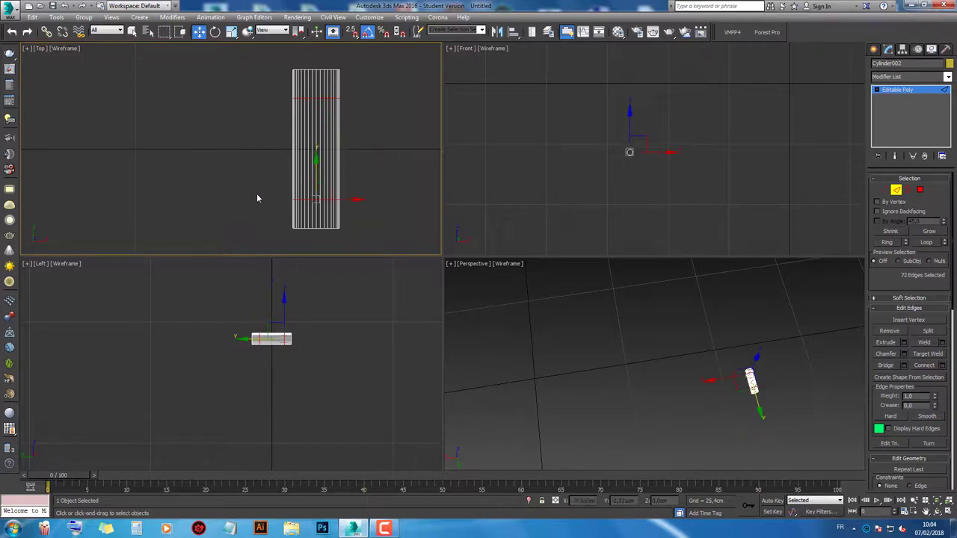
Step: Extrude the cylinder's top and bottom end polygons
{"action": "left_click", "coordinate": [919, 190]}
{"action": "left_click_drag", "start_coordinate": [280, 59], "coordinate": [359, 101]}
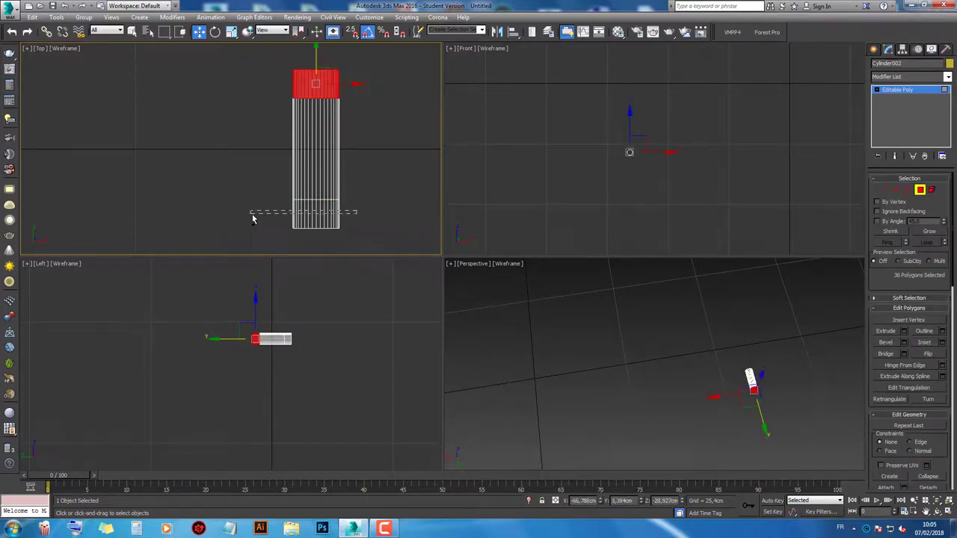
{"action": "left_click_drag", "start_coordinate": [252, 219], "coordinate": [251, 224], "text": "ctrl"}
{"action": "right_click", "coordinate": [621, 150]}
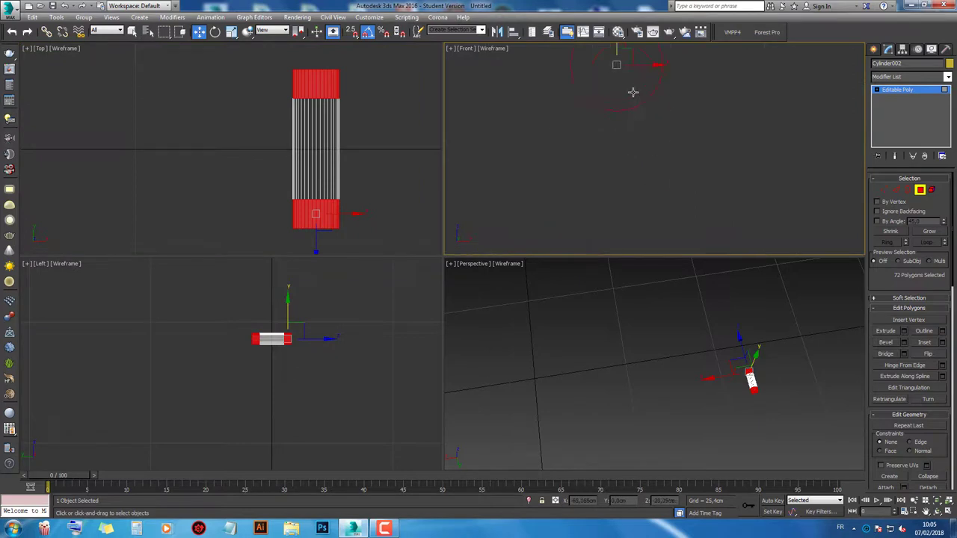
{"action": "left_click", "coordinate": [904, 332]}
{"action": "left_click", "coordinate": [664, 153]}
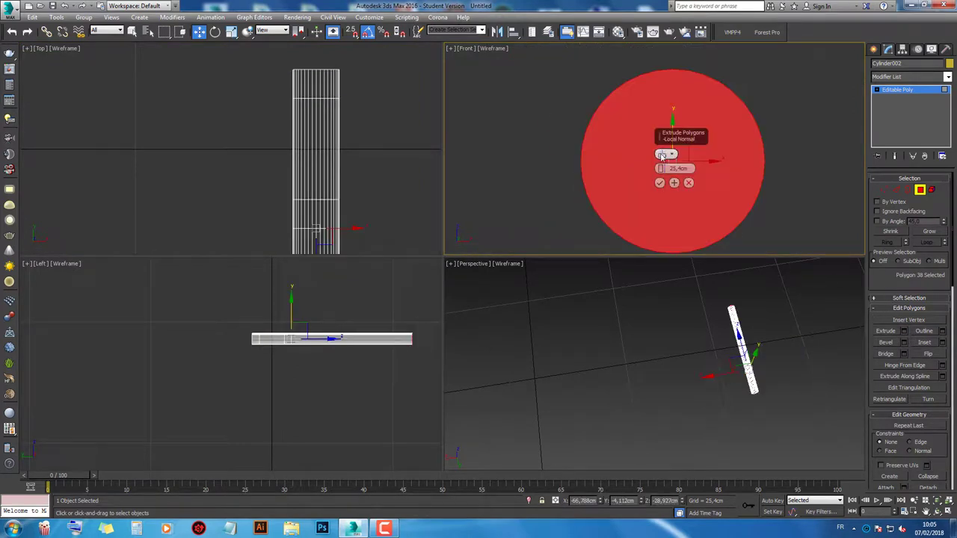
Step: Extrude two rings of side polygons near each end outward into wide collars
{"action": "right_click", "coordinate": [369, 145]}
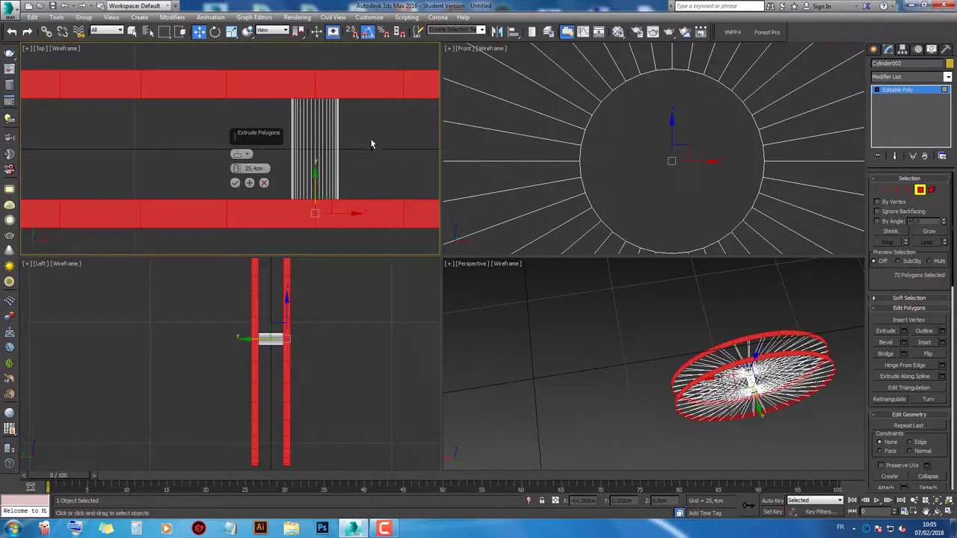
{"action": "left_click", "coordinate": [372, 152]}
{"action": "left_click_drag", "start_coordinate": [358, 93], "coordinate": [443, 205]}
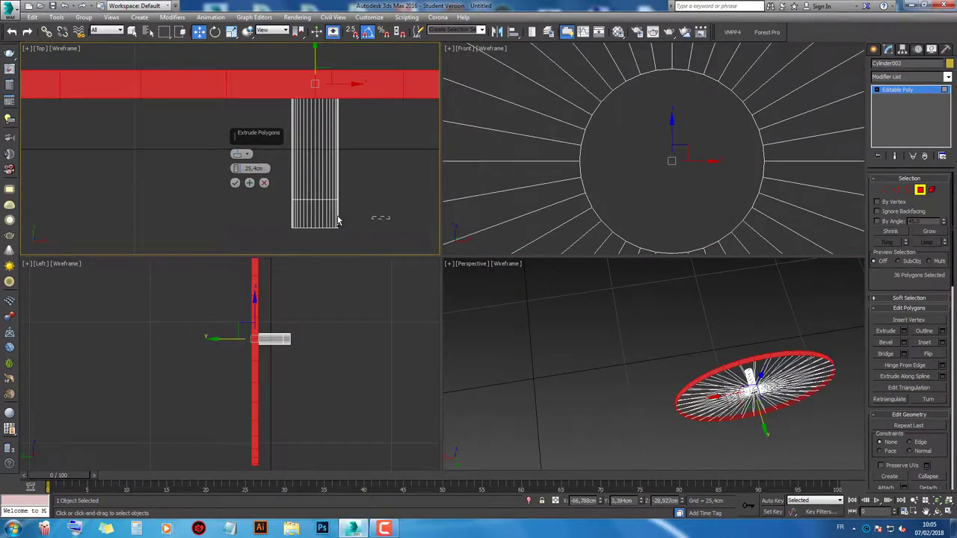
{"action": "left_click_drag", "start_coordinate": [338, 221], "coordinate": [441, 225], "text": "ctrl"}
{"action": "right_click", "coordinate": [592, 188]}
{"action": "scroll", "coordinate": [592, 188], "scroll_direction": "down", "scroll_amount": 3}
{"action": "mouse_move", "coordinate": [660, 169]}
{"action": "left_mouse_down"}
{"action": "mouse_move", "coordinate": [663, 240]}
{"action": "mouse_move", "coordinate": [662, 54]}
{"action": "mouse_move", "coordinate": [638, 38]}
{"action": "left_mouse_up"}
{"action": "left_click", "coordinate": [659, 183]}
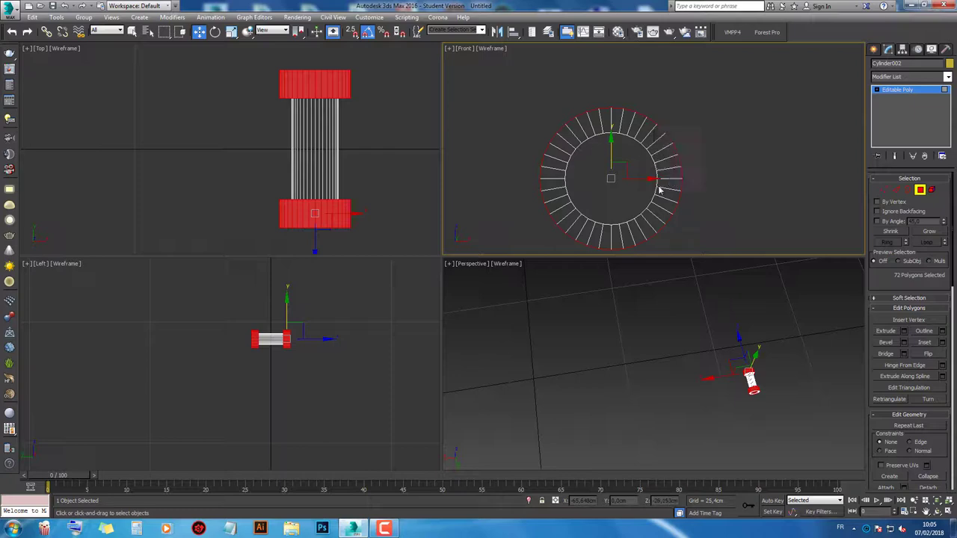
Step: Select both end caps of the cylinder in a shaded perspective view
{"action": "left_click", "coordinate": [786, 392]}
{"action": "scroll", "coordinate": [718, 404], "scroll_direction": "up", "scroll_amount": 5}
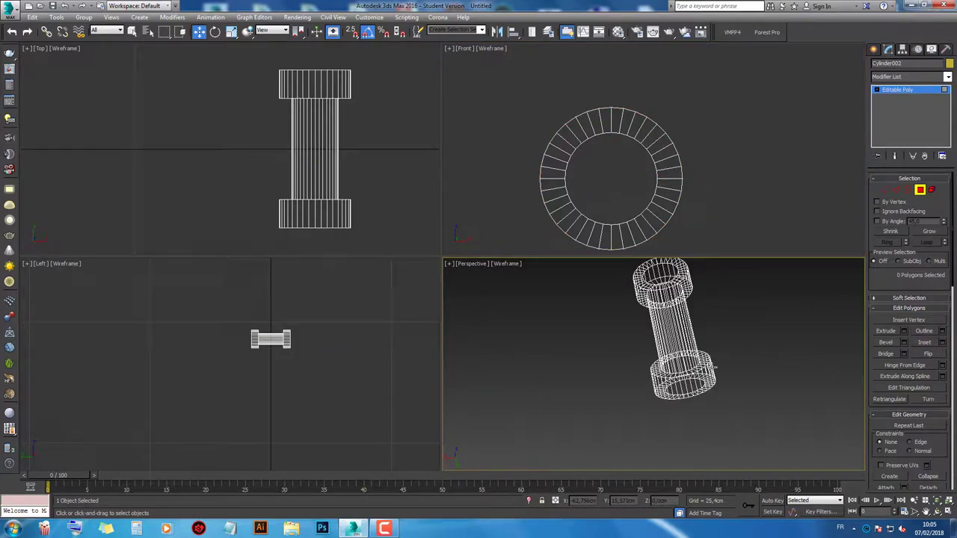
{"action": "key", "text": "F3"}
{"action": "scroll", "coordinate": [713, 366], "scroll_direction": "up", "scroll_amount": 5}
{"action": "left_click", "coordinate": [691, 387]}
{"action": "left_click", "coordinate": [946, 506]}
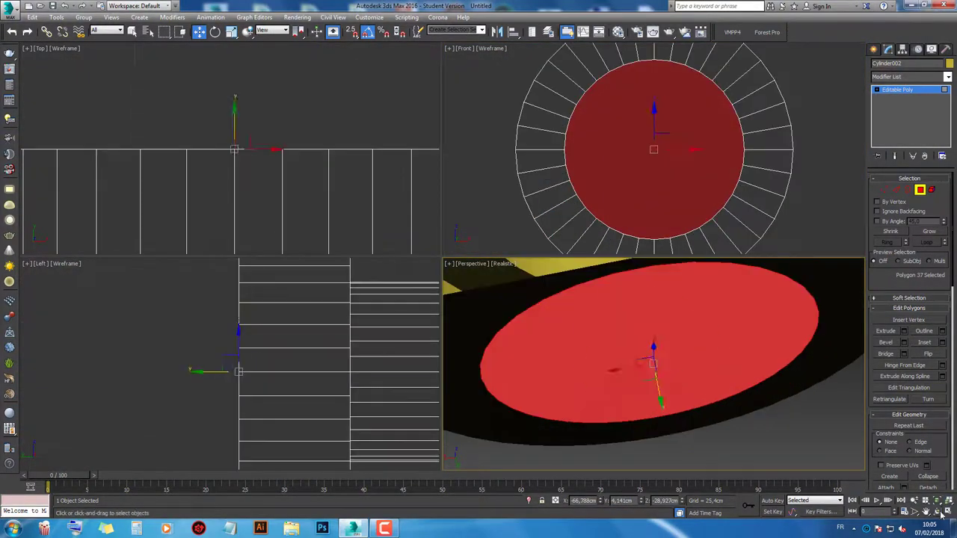
{"action": "mouse_move", "coordinate": [746, 312]}
{"action": "middle_mouse_down", "text": "alt"}
{"action": "mouse_move", "coordinate": [694, 332]}
{"action": "mouse_move", "coordinate": [765, 349]}
{"action": "middle_mouse_up", "text": "alt"}
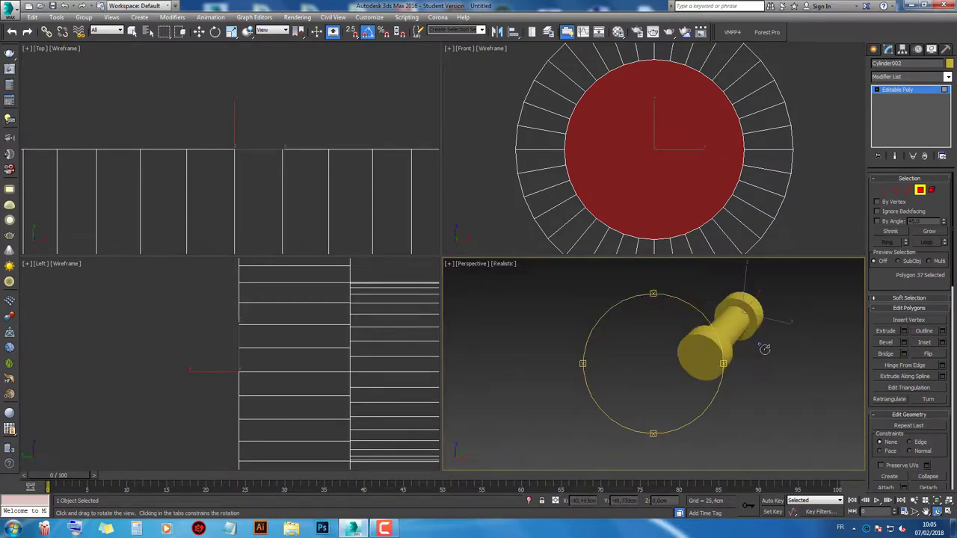
{"action": "key", "text": "w"}
{"action": "scroll", "coordinate": [716, 347], "scroll_direction": "up", "scroll_amount": 3}
{"action": "left_click", "coordinate": [690, 359], "text": "ctrl"}
{"action": "scroll", "coordinate": [736, 363], "scroll_direction": "up", "scroll_amount": 3}
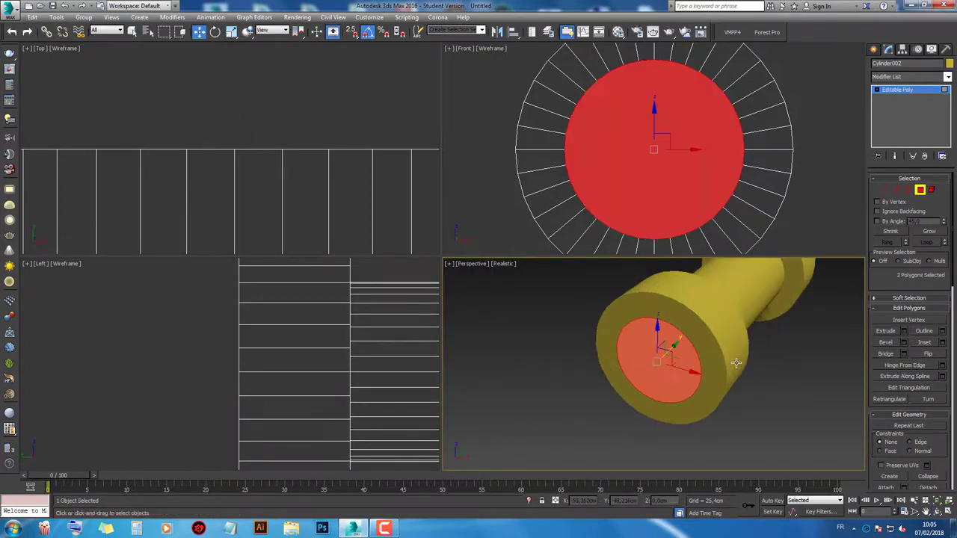
Step: Extrude both end caps with a negative height to sink them inward
{"action": "left_click", "coordinate": [904, 332]}
{"action": "left_click_drag", "start_coordinate": [660, 384], "coordinate": [658, 384]}
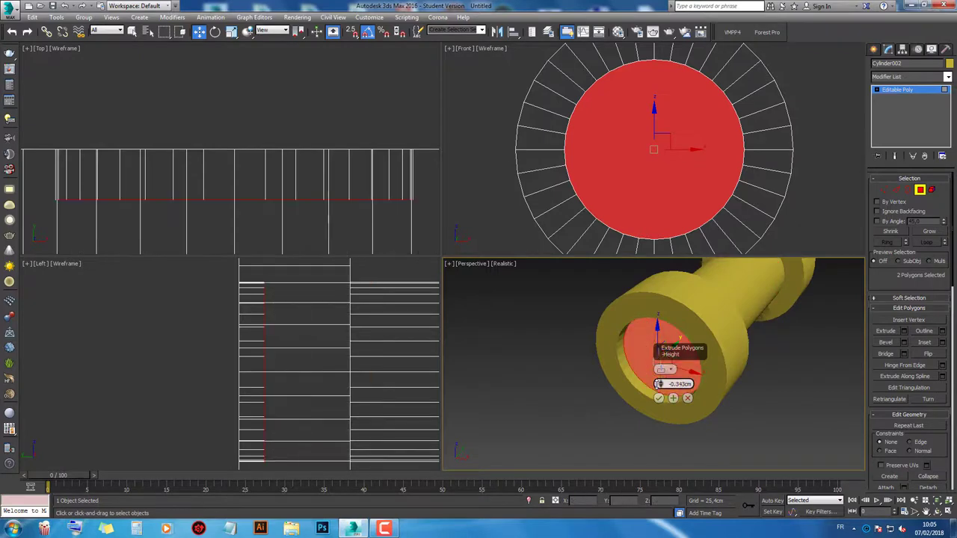
{"action": "scroll", "coordinate": [309, 156], "scroll_direction": "down", "scroll_amount": 2}
{"action": "scroll", "coordinate": [305, 166], "scroll_direction": "down", "scroll_amount": 3}
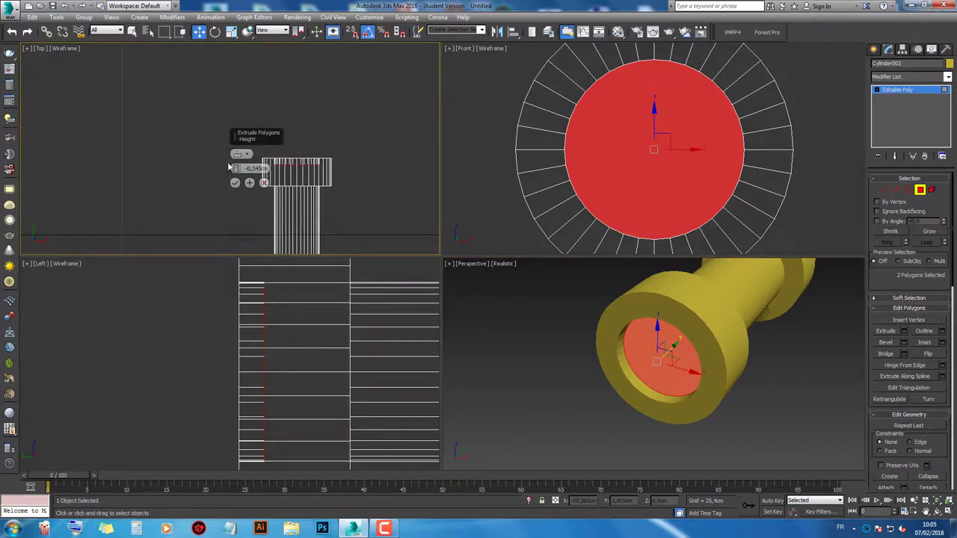
{"action": "left_click_drag", "start_coordinate": [235, 168], "coordinate": [238, 169]}
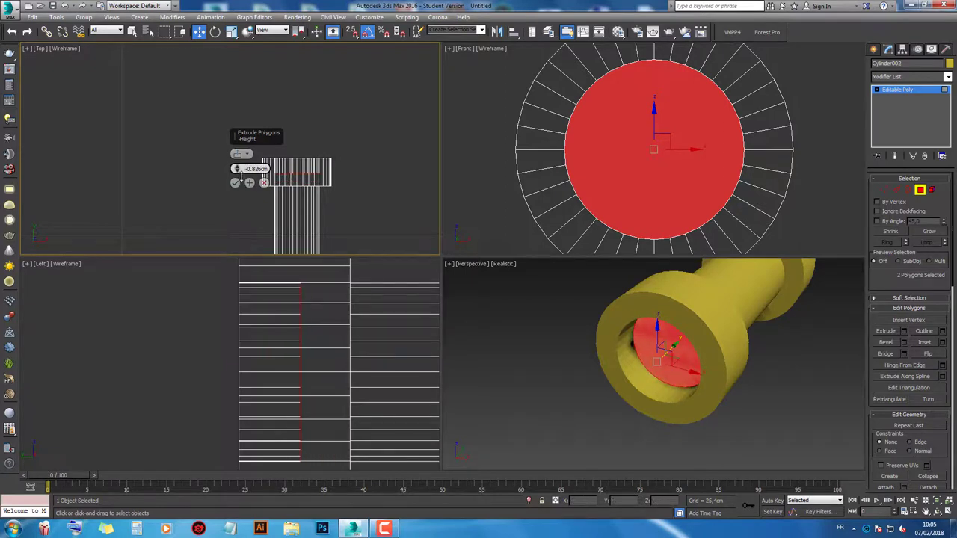
{"action": "scroll", "coordinate": [460, 122], "scroll_direction": "down", "scroll_amount": 5}
{"action": "scroll", "coordinate": [351, 146], "scroll_direction": "down", "scroll_amount": 3}
{"action": "scroll", "coordinate": [340, 166], "scroll_direction": "up", "scroll_amount": 6}
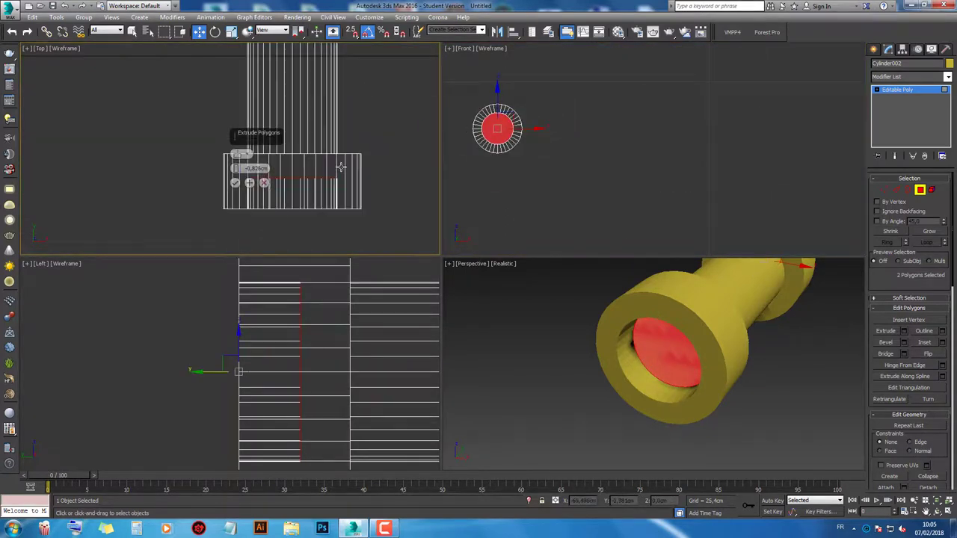
{"action": "scroll", "coordinate": [341, 166], "scroll_direction": "down", "scroll_amount": 3}
{"action": "left_click", "coordinate": [235, 183]}
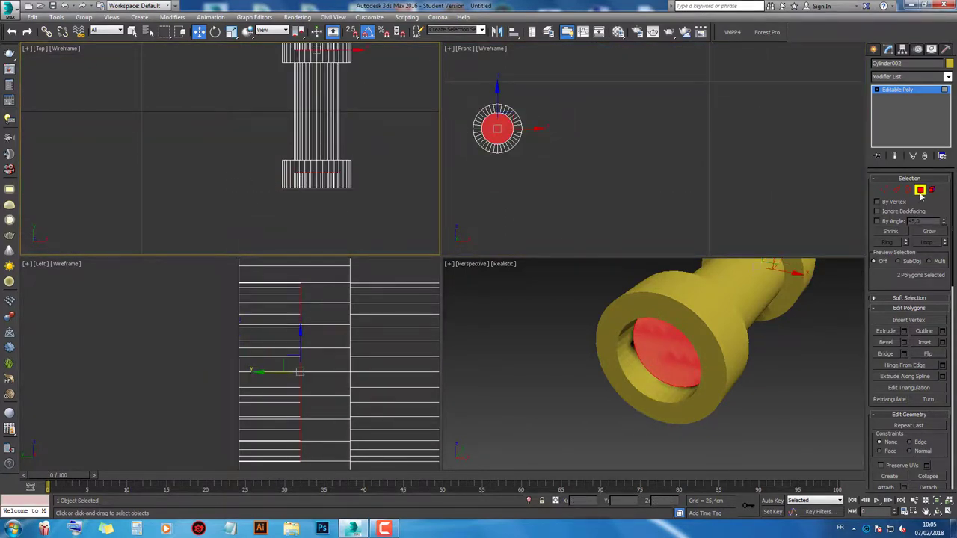
Step: Exit polygon editing and hide the hub cylinder
{"action": "left_click", "coordinate": [921, 191]}
{"action": "scroll", "coordinate": [777, 329], "scroll_direction": "down", "scroll_amount": 4}
{"action": "right_click", "coordinate": [774, 340]}
{"action": "left_click", "coordinate": [798, 308]}
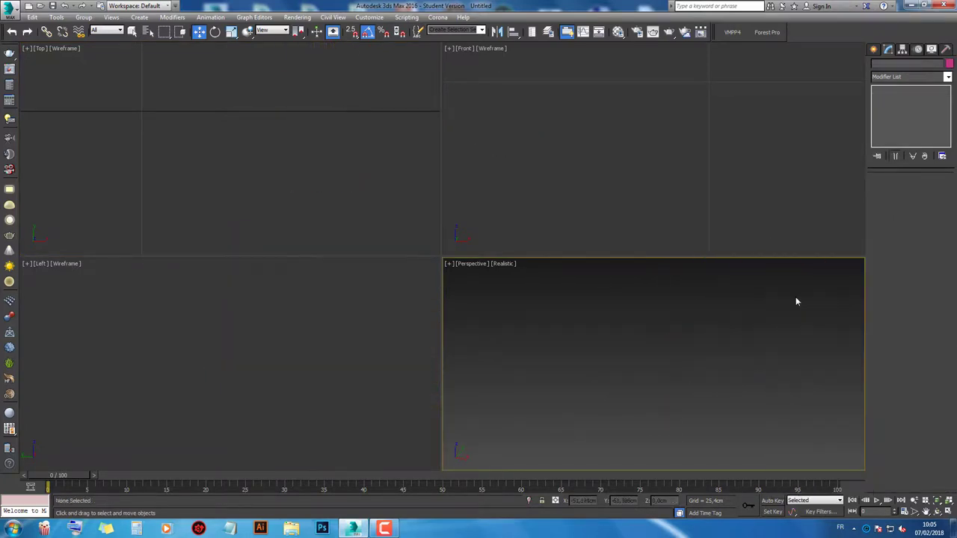
{"action": "right_click", "coordinate": [778, 305]}
Step: Unhide all helicopter parts, select the tail rotor, and maximize the Front view
{"action": "left_click", "coordinate": [785, 258]}
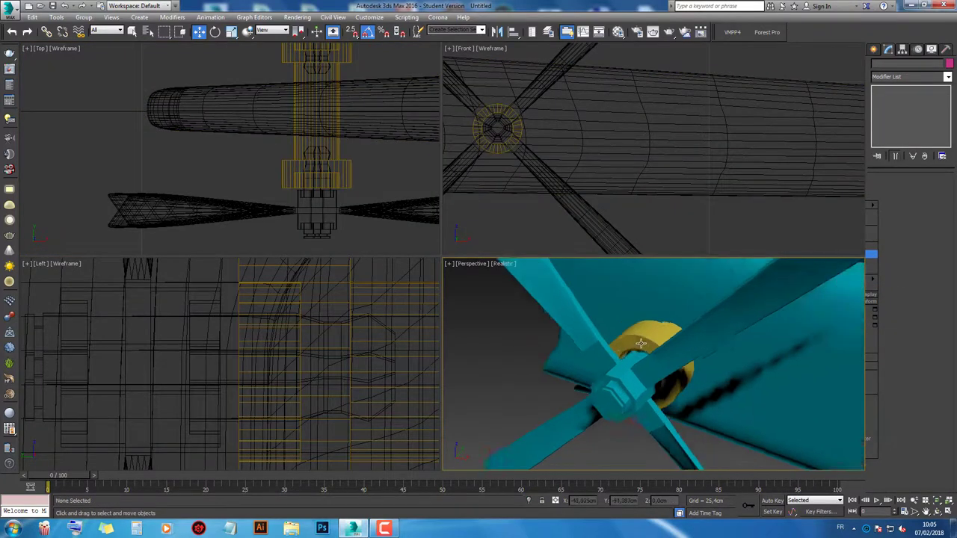
{"action": "scroll", "coordinate": [641, 343], "scroll_direction": "down", "scroll_amount": 5}
{"action": "scroll", "coordinate": [634, 224], "scroll_direction": "down", "scroll_amount": 5}
{"action": "left_click", "coordinate": [607, 212]}
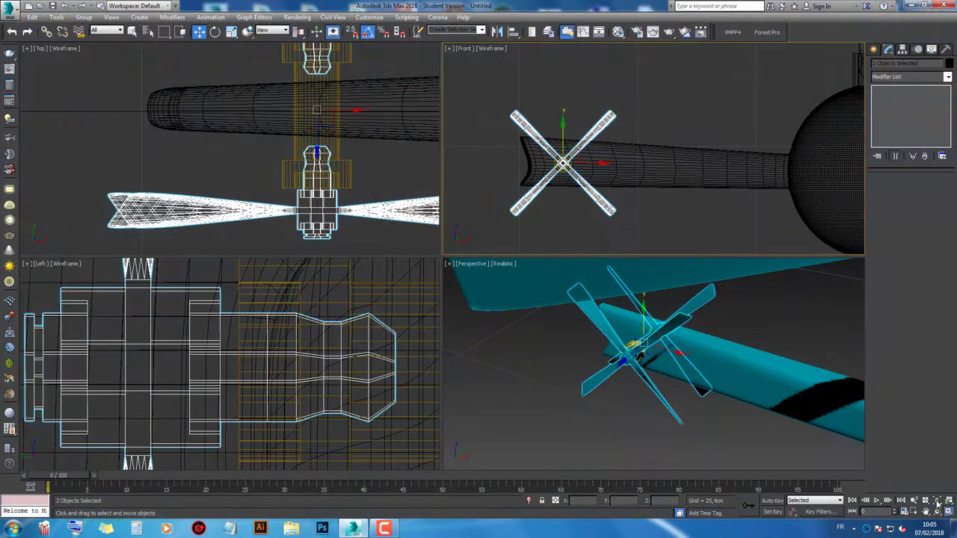
{"action": "key", "text": "alt+w"}
Step: Rotate one blade cross 45° to form eight blades and turn on Auto Key
{"action": "left_click", "coordinate": [403, 374]}
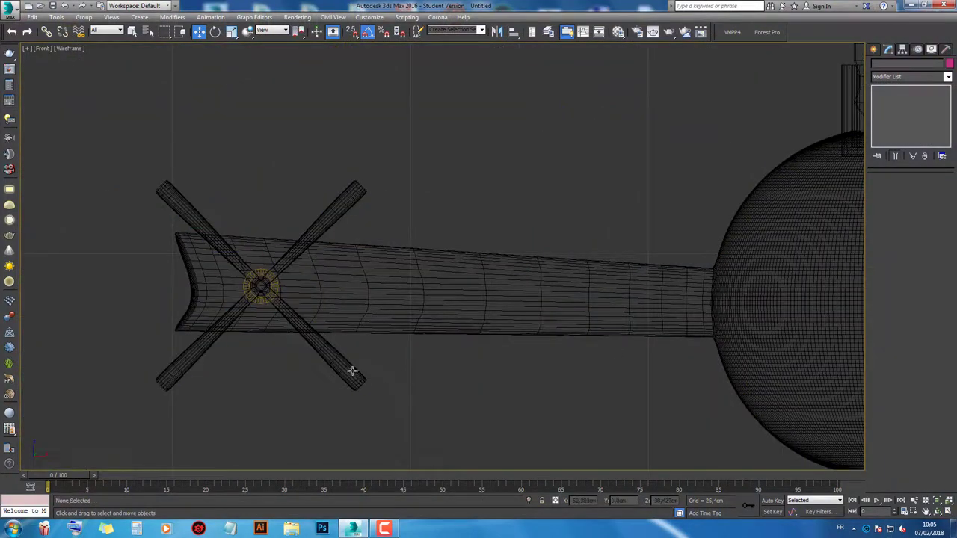
{"action": "left_click", "coordinate": [350, 372]}
{"action": "left_click", "coordinate": [215, 31]}
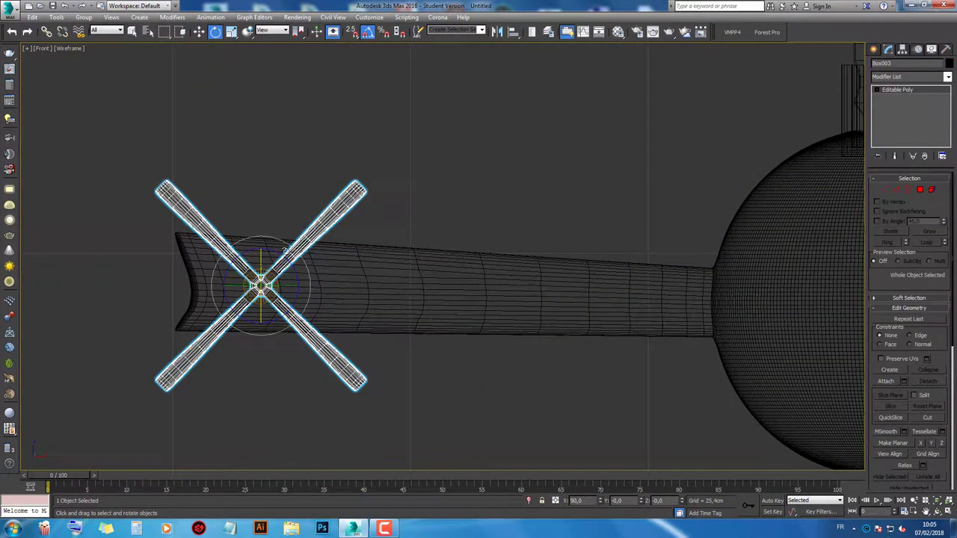
{"action": "left_click_drag", "start_coordinate": [282, 241], "coordinate": [298, 260], "text": "shift"}
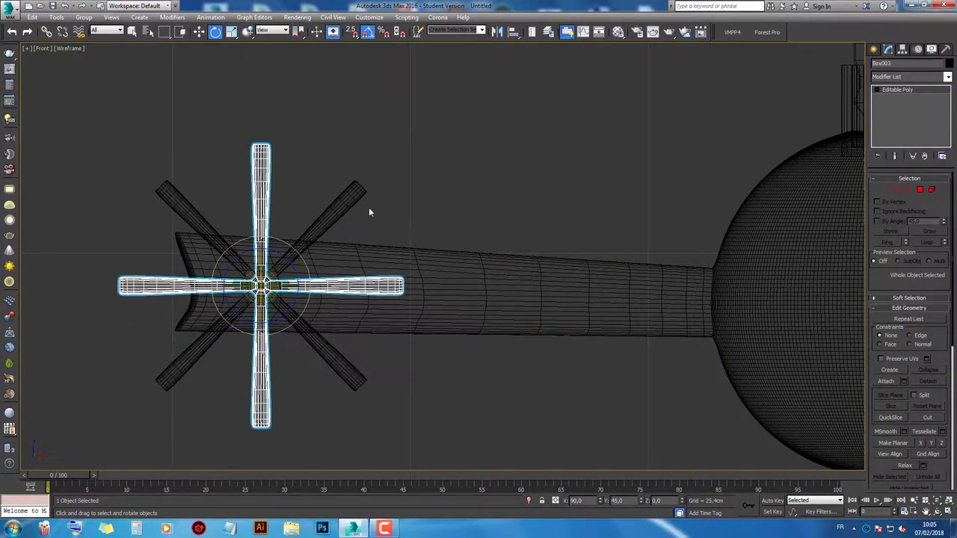
{"action": "middle_click_drag", "start_coordinate": [369, 213], "coordinate": [533, 161]}
{"action": "left_click", "coordinate": [494, 165]}
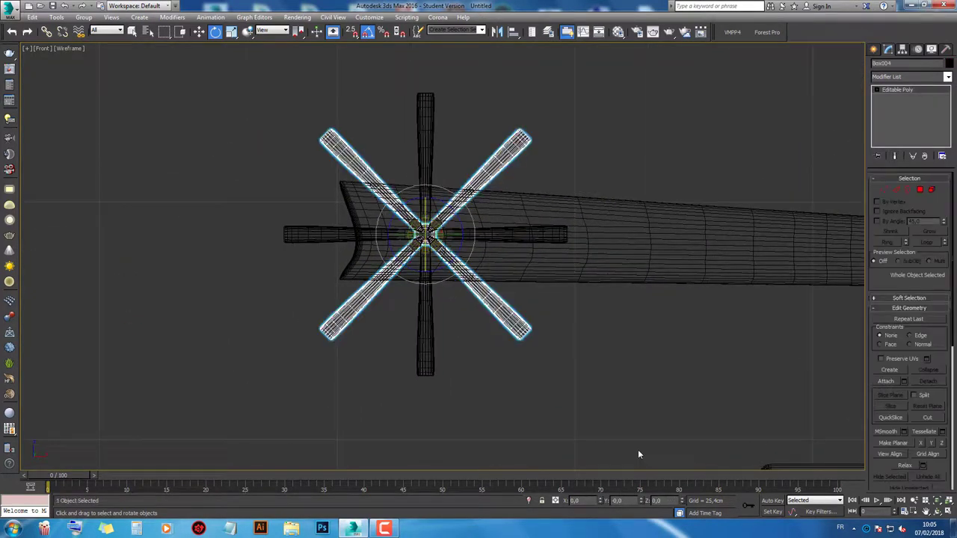
{"action": "left_click", "coordinate": [771, 501]}
Step: Select both crosses and key a full 360° rotor spin at frame 5
{"action": "left_click", "coordinate": [425, 344], "text": "ctrl"}
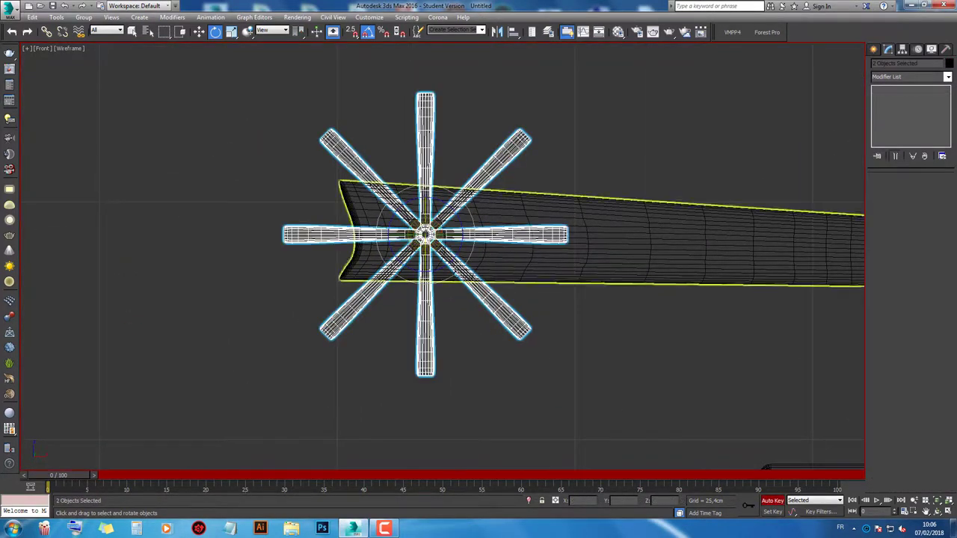
{"action": "left_click_drag", "start_coordinate": [73, 478], "coordinate": [110, 474]}
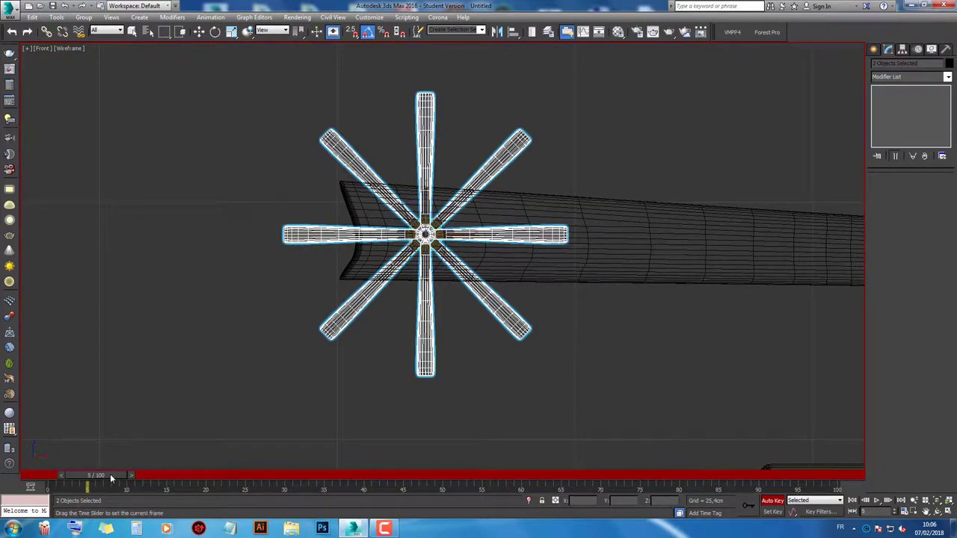
{"action": "left_click_drag", "start_coordinate": [470, 214], "coordinate": [474, 353]}
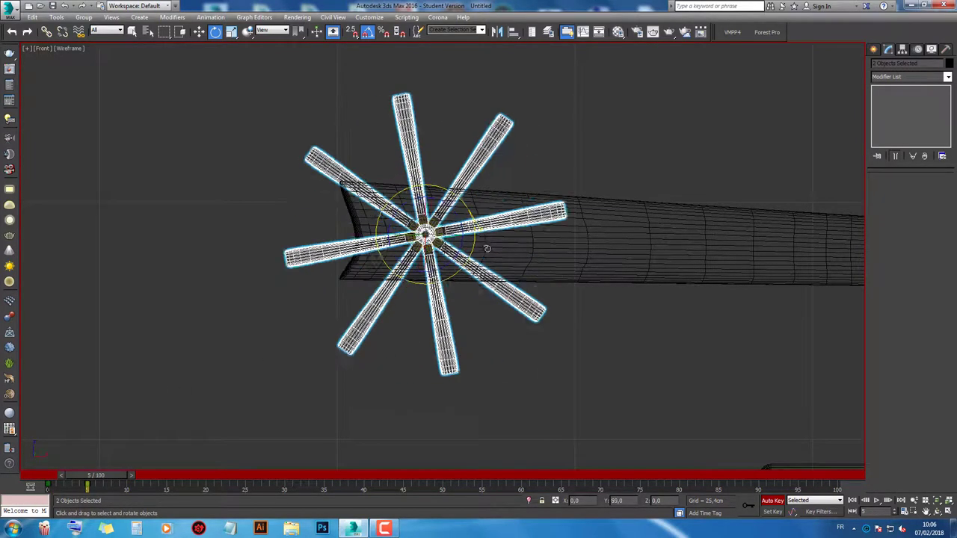
{"action": "left_click_drag", "start_coordinate": [479, 412], "coordinate": [483, 424]}
{"action": "left_click_drag", "start_coordinate": [101, 488], "coordinate": [66, 465]}
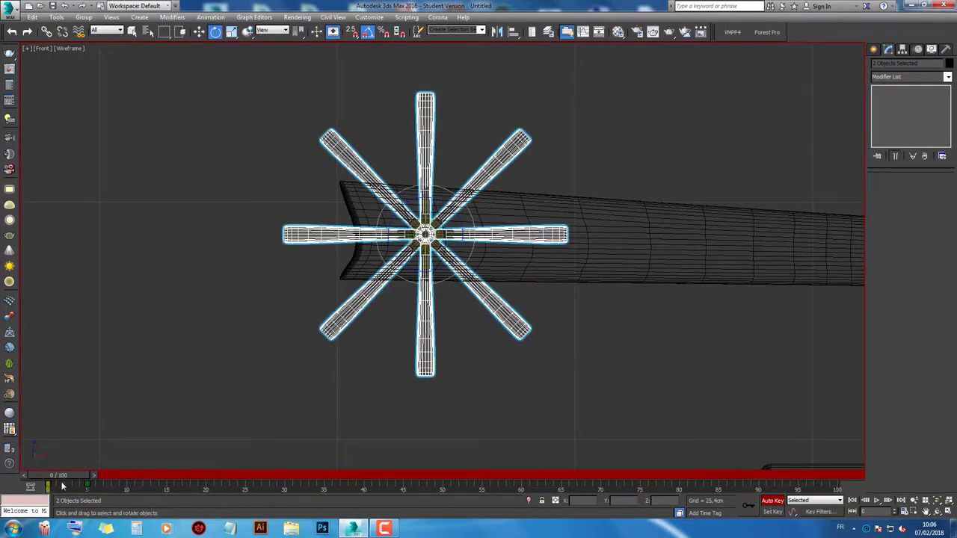
Step: Set the rotation's out-of-range type to Relative Repeat in the Curve Editor
{"action": "left_click", "coordinate": [584, 33]}
{"action": "scroll", "coordinate": [341, 147], "scroll_direction": "down", "scroll_amount": 3}
{"action": "scroll", "coordinate": [314, 150], "scroll_direction": "down", "scroll_amount": 1}
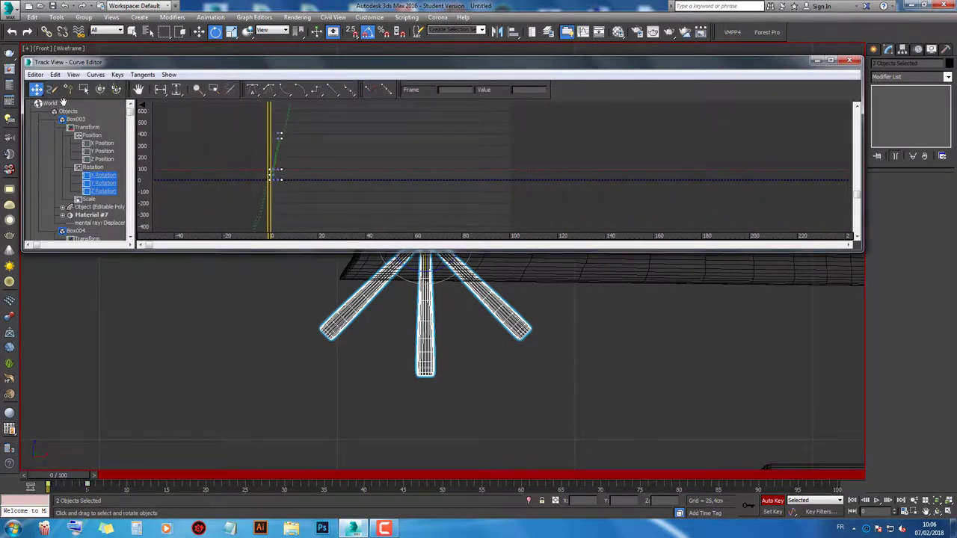
{"action": "left_click", "coordinate": [80, 76]}
{"action": "mouse_move", "coordinate": [56, 74]}
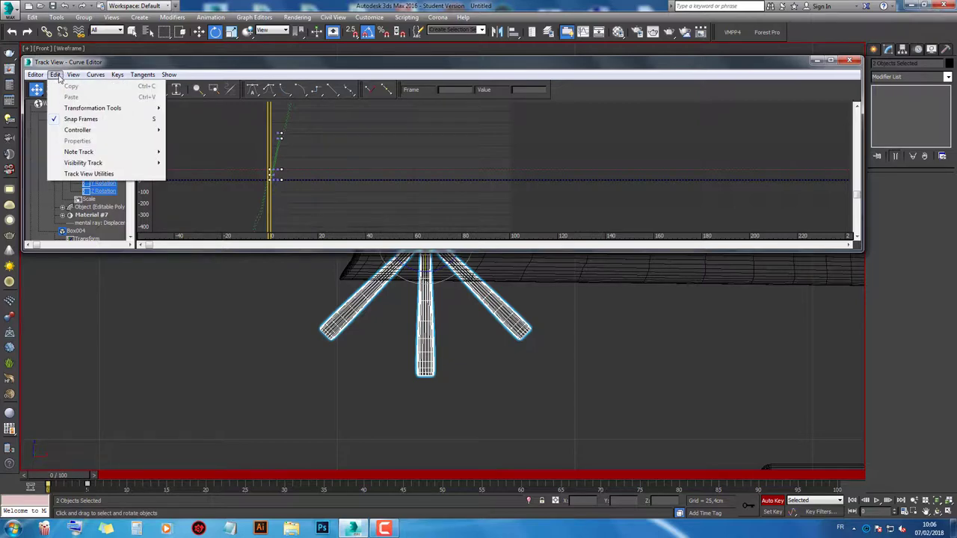
{"action": "mouse_move", "coordinate": [77, 130]}
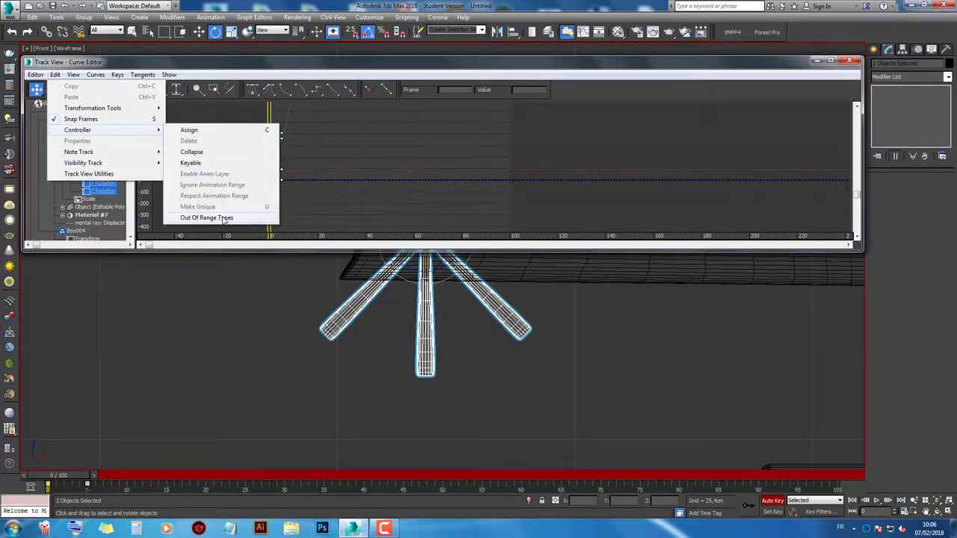
{"action": "left_click", "coordinate": [224, 218]}
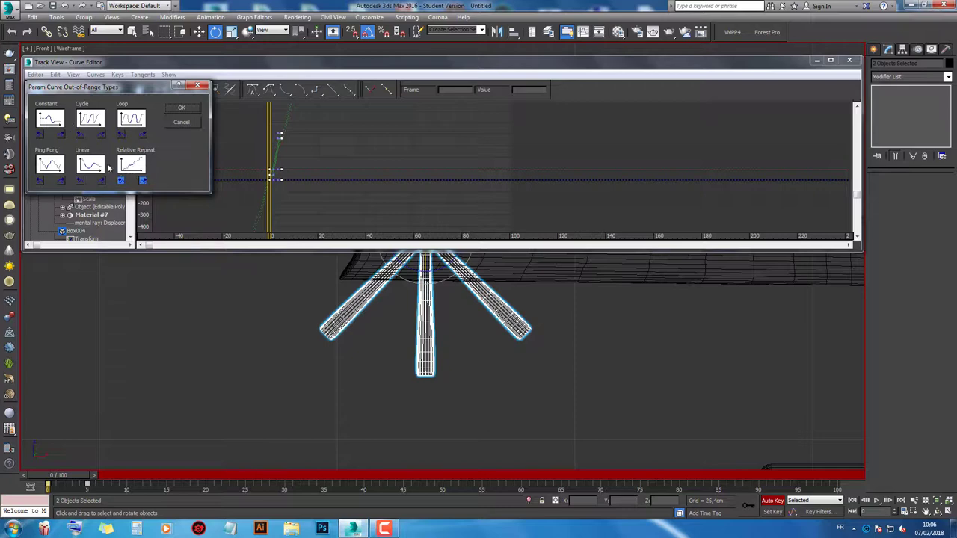
{"action": "left_click", "coordinate": [170, 104]}
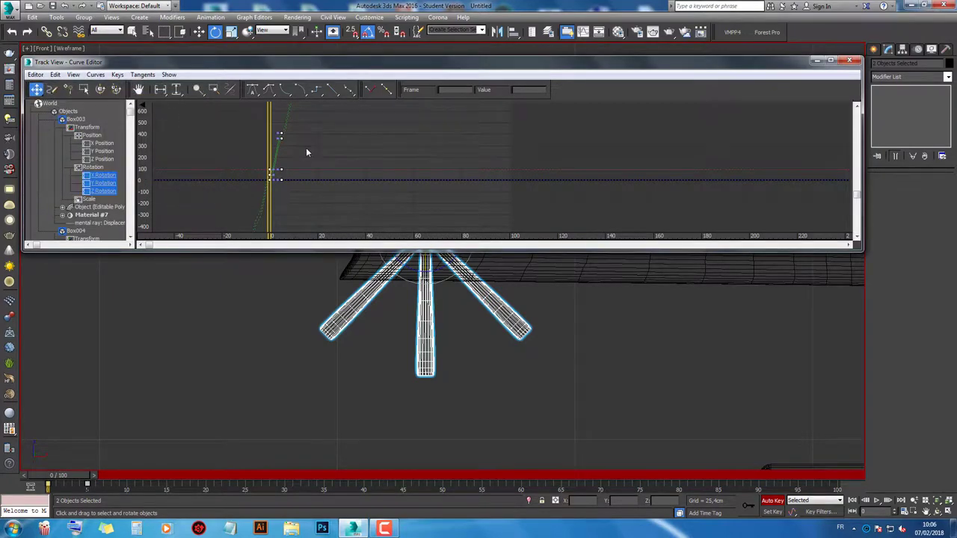
{"action": "scroll", "coordinate": [308, 155], "scroll_direction": "down", "scroll_amount": 2}
{"action": "scroll", "coordinate": [308, 154], "scroll_direction": "down", "scroll_amount": 2}
Step: Minimize the Curve Editor and play the animation to watch the tail rotor spin
{"action": "left_click", "coordinate": [817, 60]}
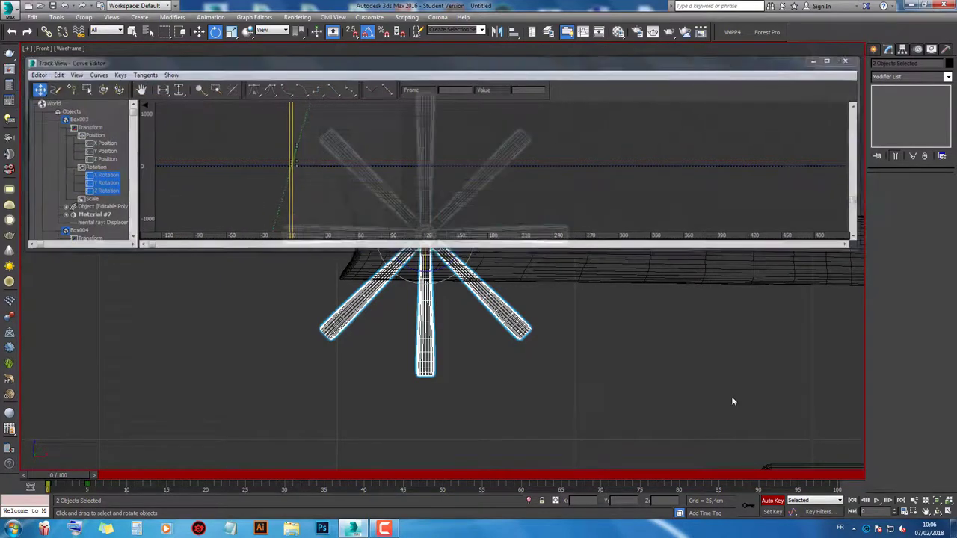
{"action": "left_click", "coordinate": [875, 503]}
{"action": "scroll", "coordinate": [524, 338], "scroll_direction": "down", "scroll_amount": 4}
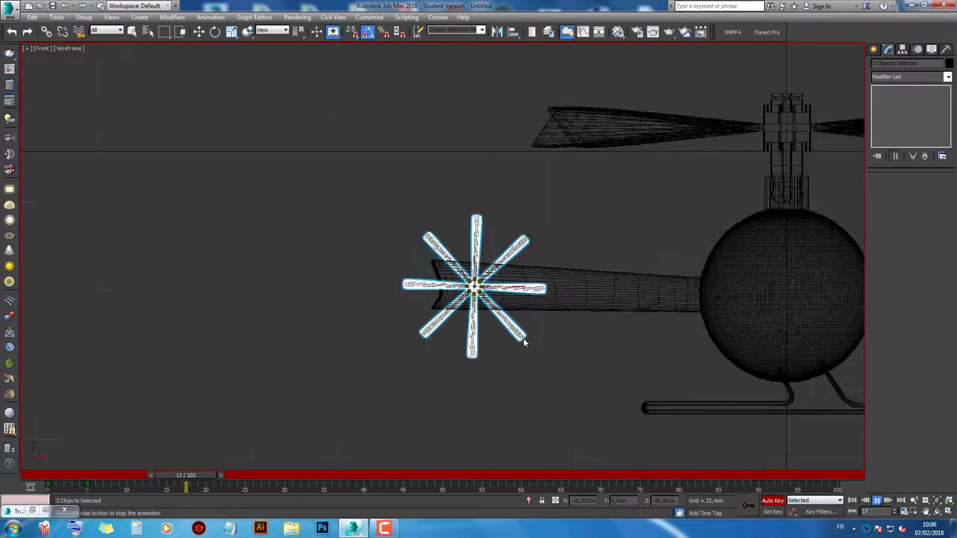
{"action": "scroll", "coordinate": [523, 338], "scroll_direction": "down", "scroll_amount": 1}
{"action": "middle_click_drag", "start_coordinate": [633, 316], "coordinate": [588, 301]}
{"action": "scroll", "coordinate": [588, 301], "scroll_direction": "up", "scroll_amount": 3}
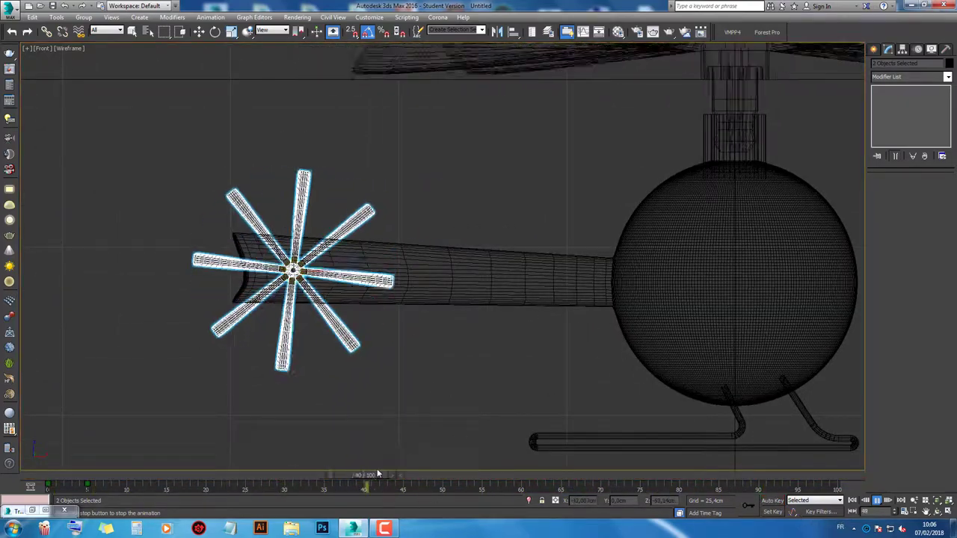
Step: Reselect both tail rotor parts, check all four viewports, then return to the enlarged Front view
{"action": "key", "text": "e"}
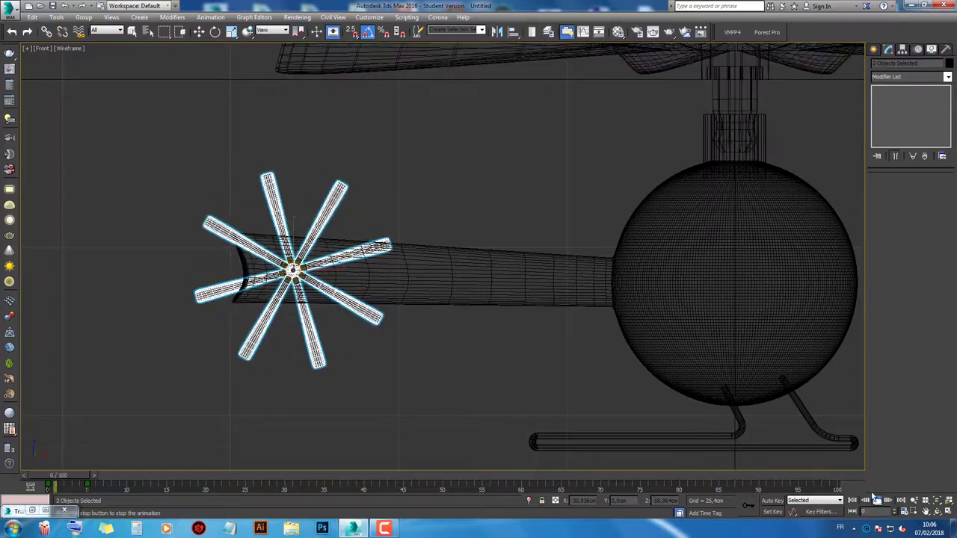
{"action": "scroll", "coordinate": [479, 383], "scroll_direction": "down", "scroll_amount": 4}
{"action": "left_click", "coordinate": [390, 374]}
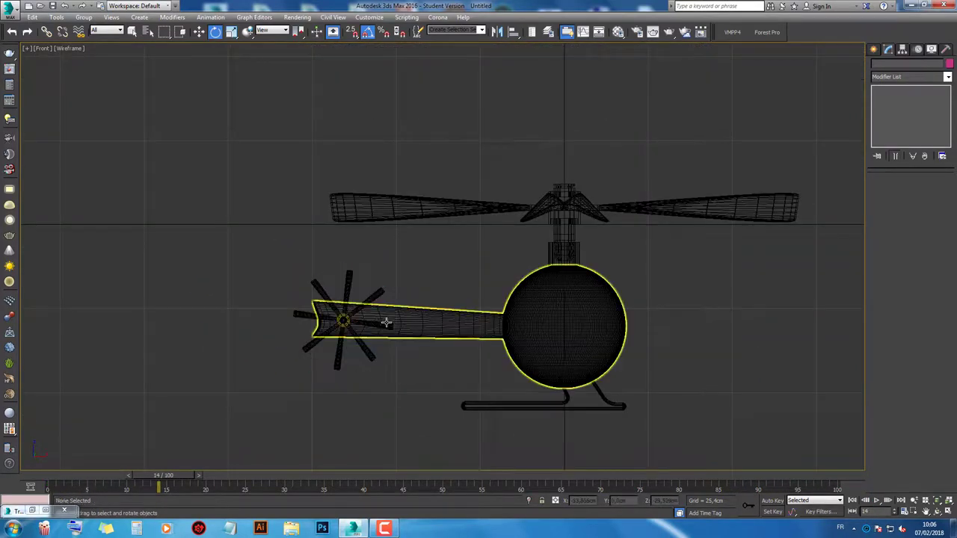
{"action": "scroll", "coordinate": [416, 295], "scroll_direction": "up", "scroll_amount": 4}
{"action": "left_click_drag", "start_coordinate": [331, 302], "coordinate": [332, 302]}
{"action": "scroll", "coordinate": [360, 333], "scroll_direction": "up", "scroll_amount": 2}
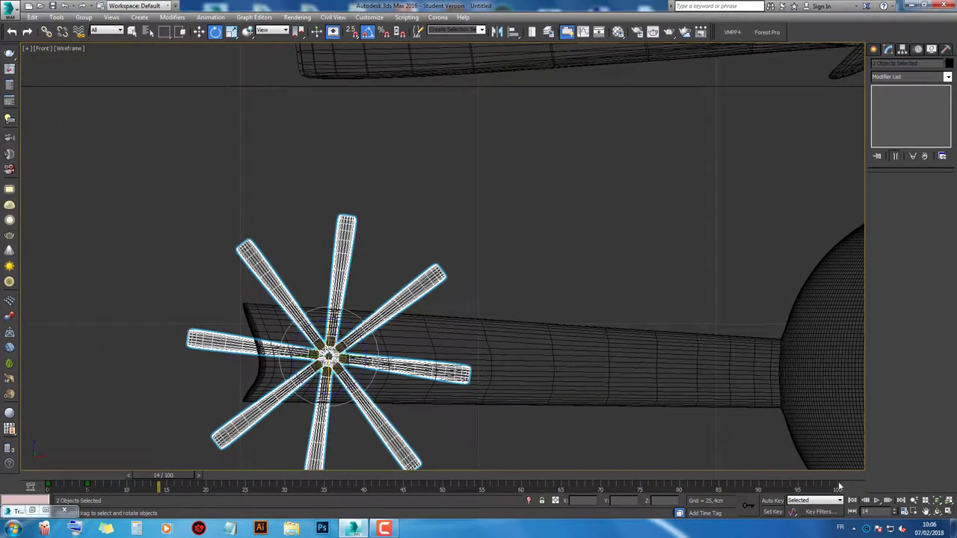
{"action": "left_click", "coordinate": [948, 512]}
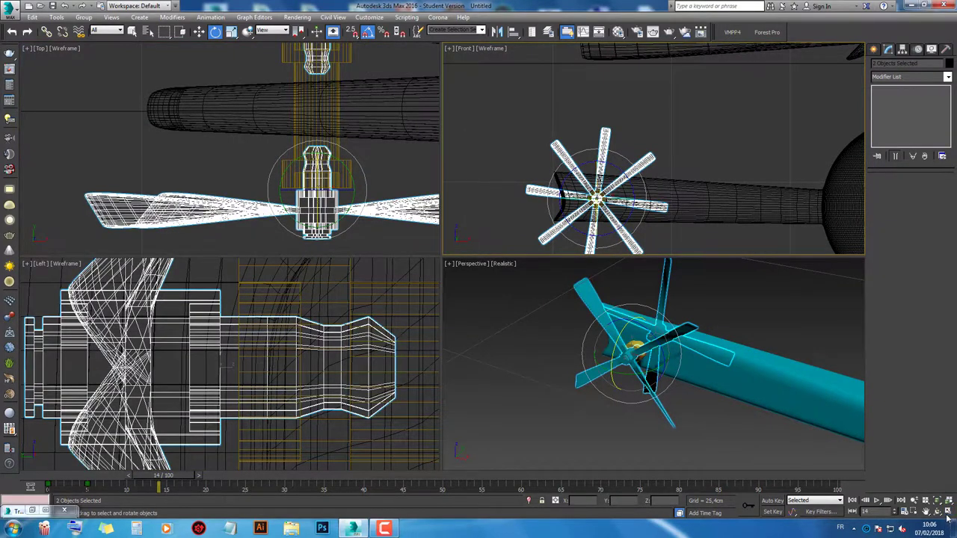
{"action": "left_click", "coordinate": [948, 511]}
{"action": "scroll", "coordinate": [571, 385], "scroll_direction": "down", "scroll_amount": 3}
{"action": "left_click", "coordinate": [570, 384]}
{"action": "scroll", "coordinate": [541, 324], "scroll_direction": "down", "scroll_amount": 2}
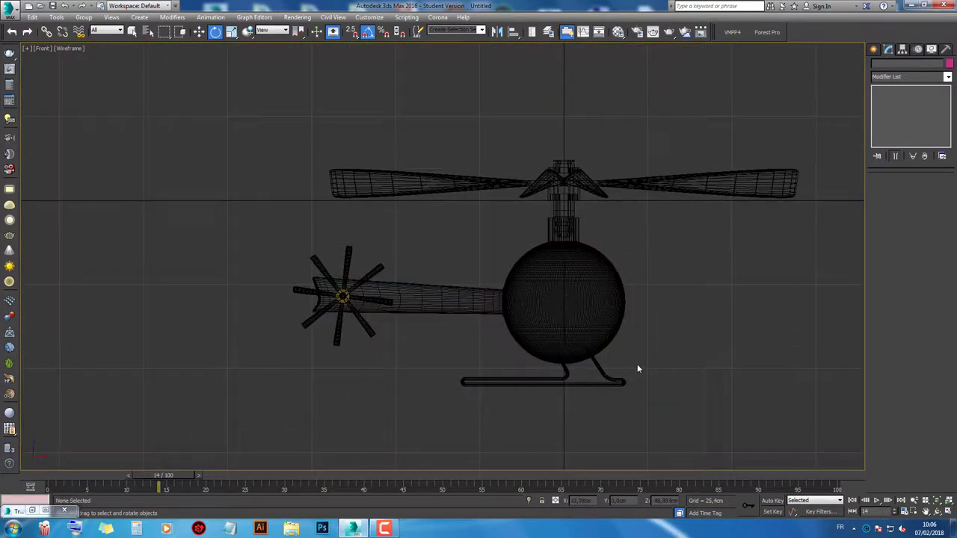
Step: Link the landing skid and its two struts to the fuselage sphere
{"action": "left_click_drag", "start_coordinate": [597, 398], "coordinate": [546, 368]}
{"action": "left_click", "coordinate": [45, 31]}
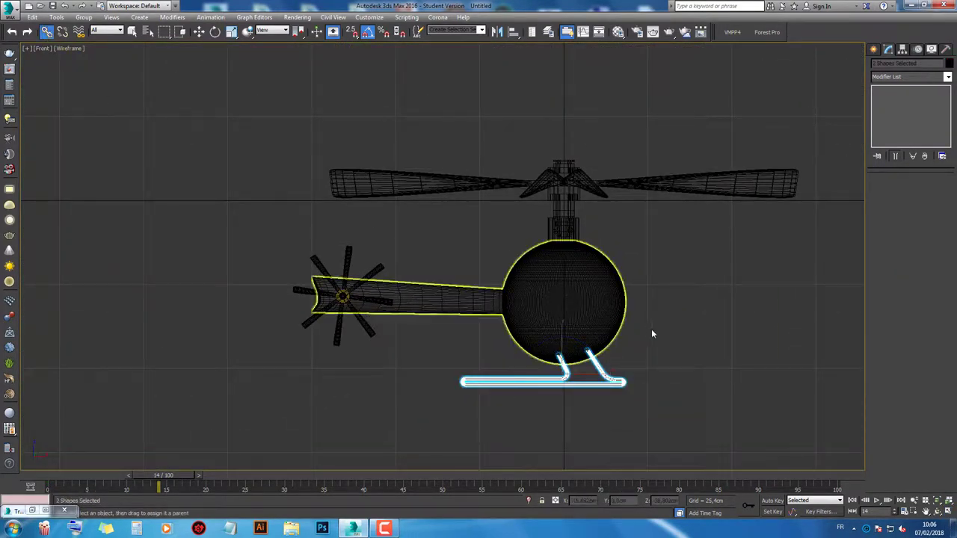
{"action": "left_click_drag", "start_coordinate": [626, 366], "coordinate": [584, 284]}
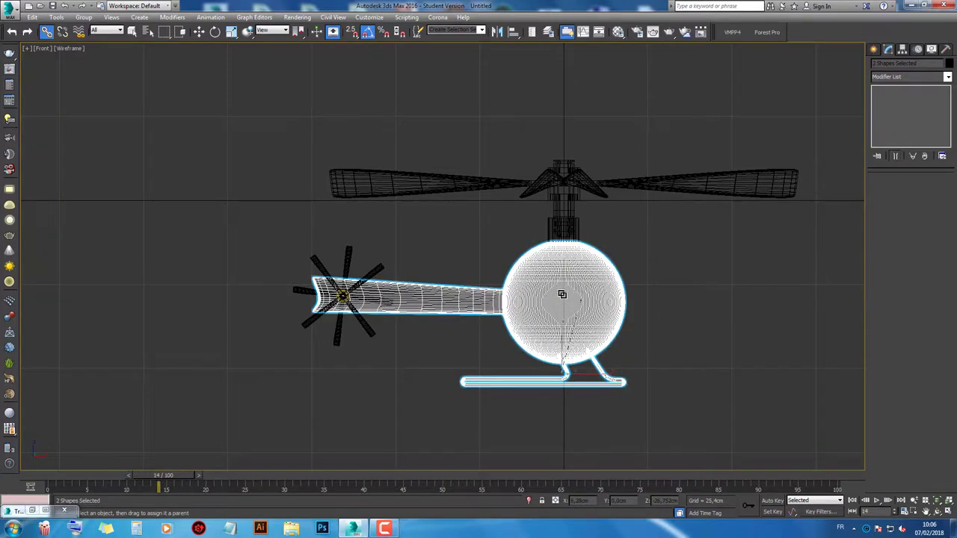
{"action": "scroll", "coordinate": [350, 319], "scroll_direction": "up", "scroll_amount": 3}
Step: Link the tail rotor hub cylinder to the fuselage
{"action": "left_click_drag", "start_coordinate": [371, 205], "coordinate": [231, 216]}
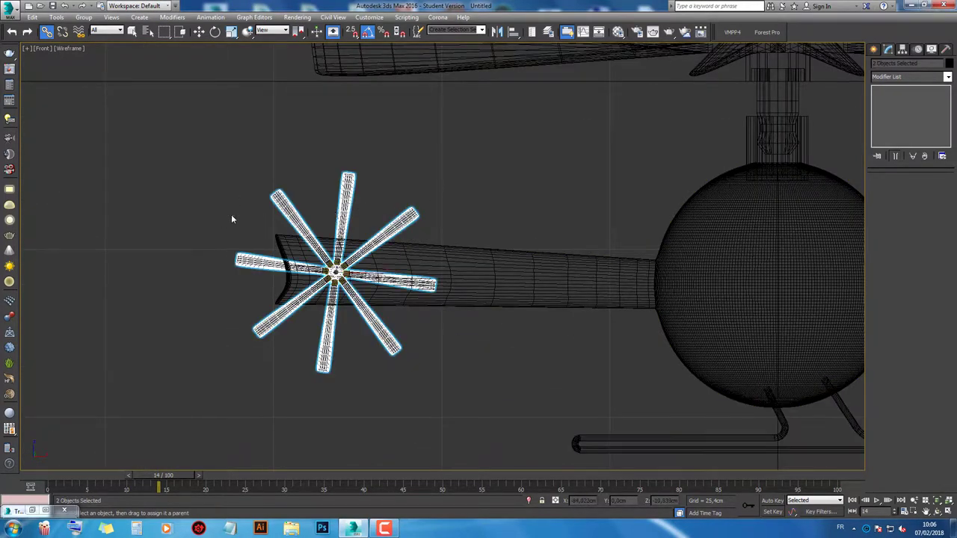
{"action": "scroll", "coordinate": [337, 258], "scroll_direction": "up", "scroll_amount": 3}
{"action": "scroll", "coordinate": [337, 240], "scroll_direction": "up", "scroll_amount": 2}
{"action": "scroll", "coordinate": [339, 309], "scroll_direction": "up", "scroll_amount": 2}
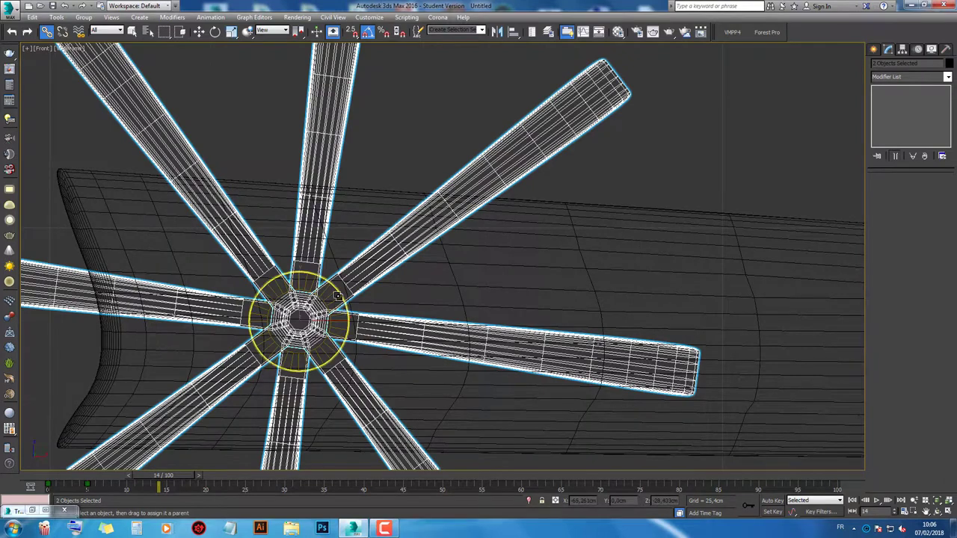
{"action": "scroll", "coordinate": [336, 303], "scroll_direction": "up", "scroll_amount": 3}
{"action": "left_click", "coordinate": [330, 294]}
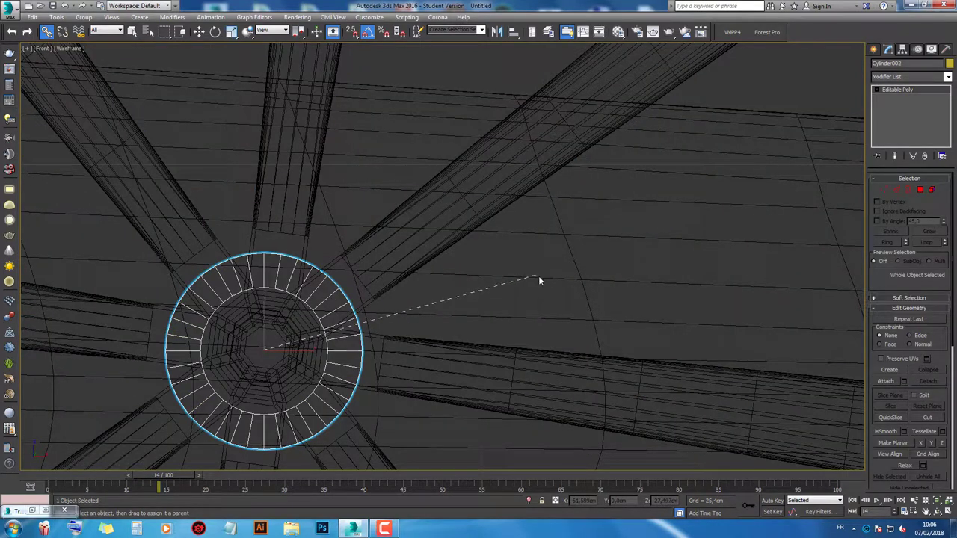
{"action": "left_click_drag", "start_coordinate": [536, 298], "coordinate": [538, 276]}
{"action": "scroll", "coordinate": [479, 247], "scroll_direction": "down", "scroll_amount": 3}
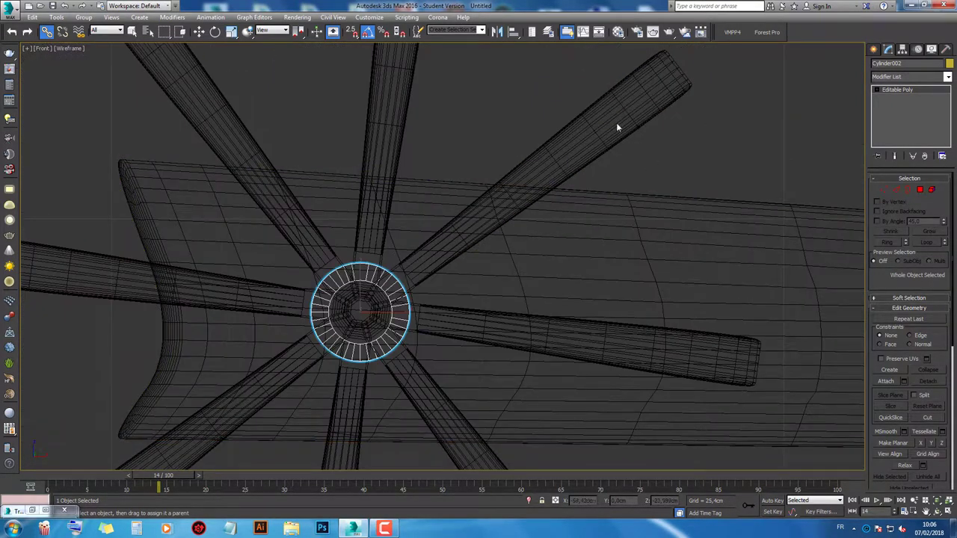
Step: Select the tail rotor blades, then clear the selection
{"action": "left_click_drag", "start_coordinate": [125, 119], "coordinate": [356, 213]}
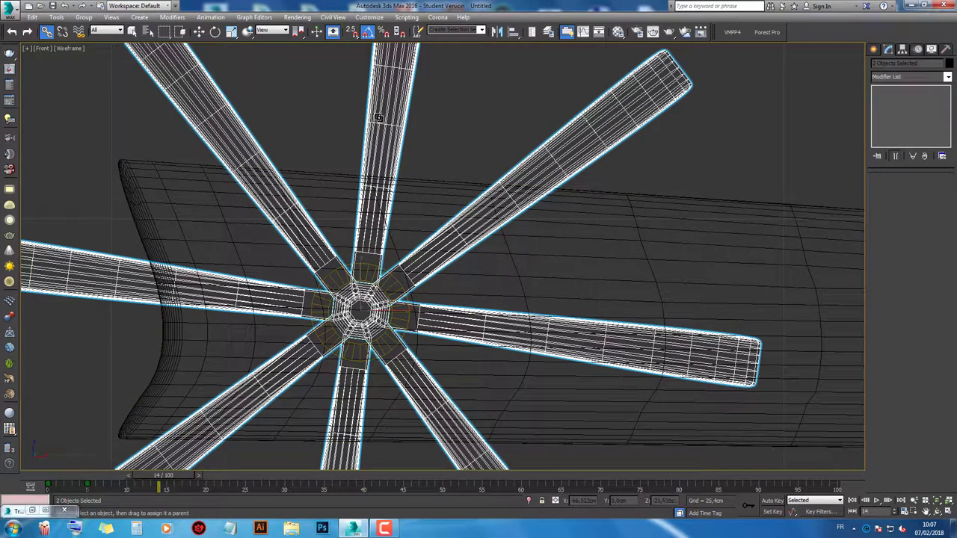
{"action": "scroll", "coordinate": [382, 265], "scroll_direction": "up", "scroll_amount": 3}
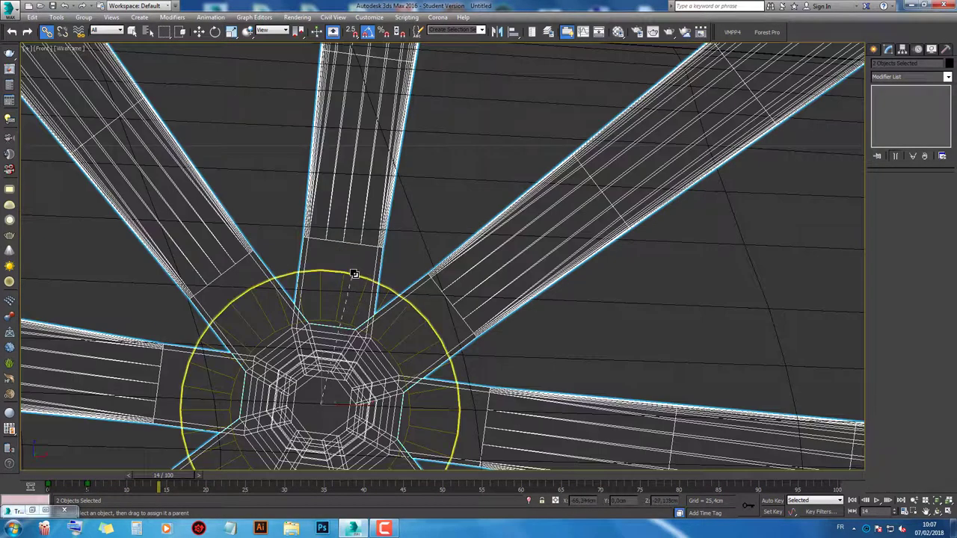
{"action": "scroll", "coordinate": [357, 275], "scroll_direction": "down", "scroll_amount": 4}
{"action": "scroll", "coordinate": [353, 276], "scroll_direction": "down", "scroll_amount": 2}
{"action": "scroll", "coordinate": [352, 276], "scroll_direction": "down", "scroll_amount": 3}
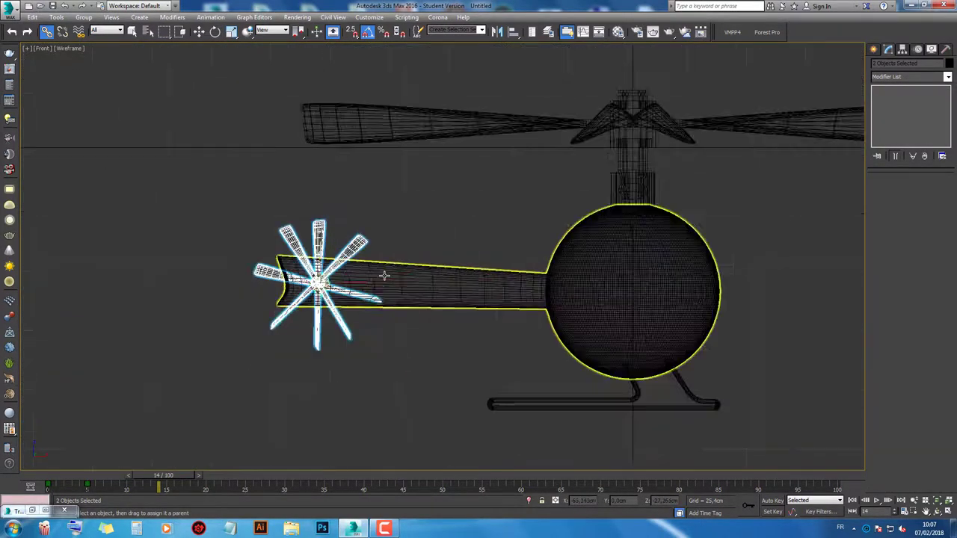
{"action": "scroll", "coordinate": [380, 274], "scroll_direction": "up", "scroll_amount": 5}
{"action": "left_click", "coordinate": [353, 167]}
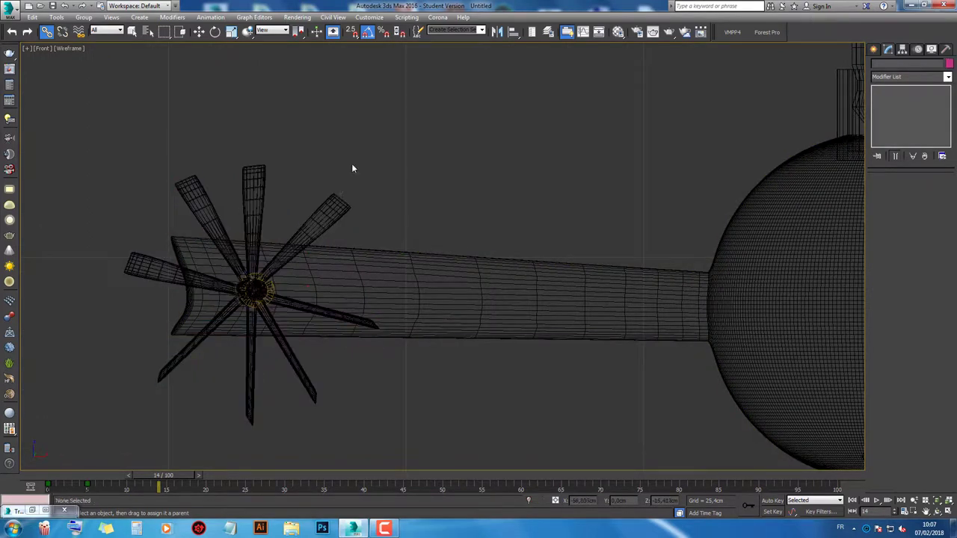
Step: Inspect the tail rotor hub and blades at frame 17 across the four viewports
{"action": "left_click", "coordinate": [949, 513]}
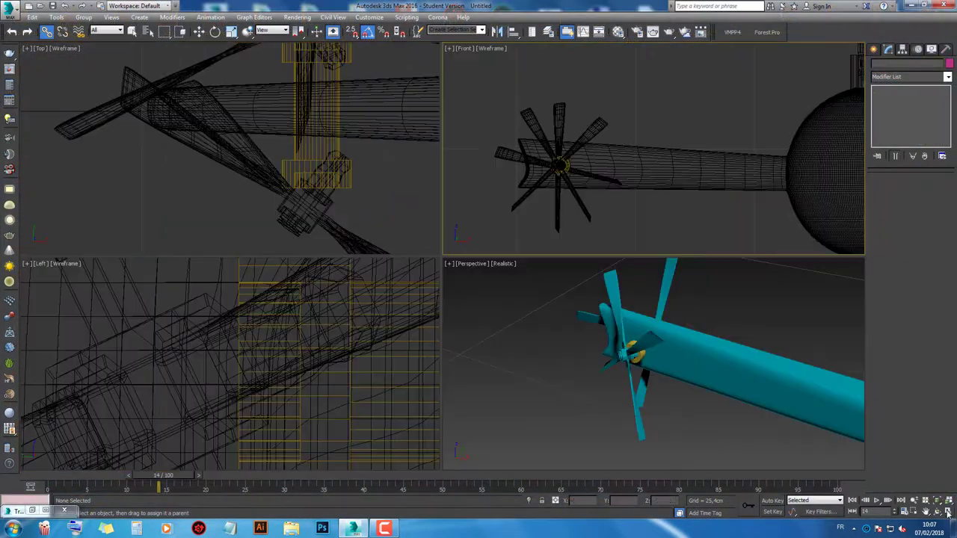
{"action": "left_click", "coordinate": [675, 367]}
{"action": "mouse_move", "coordinate": [675, 367]}
{"action": "middle_mouse_down", "text": "alt"}
{"action": "mouse_move", "coordinate": [541, 396]}
{"action": "mouse_move", "coordinate": [602, 370]}
{"action": "middle_mouse_up", "text": "alt"}
{"action": "mouse_move", "coordinate": [553, 371]}
{"action": "left_mouse_down"}
{"action": "mouse_move", "coordinate": [602, 370]}
{"action": "mouse_move", "coordinate": [300, 359]}
{"action": "left_mouse_up"}
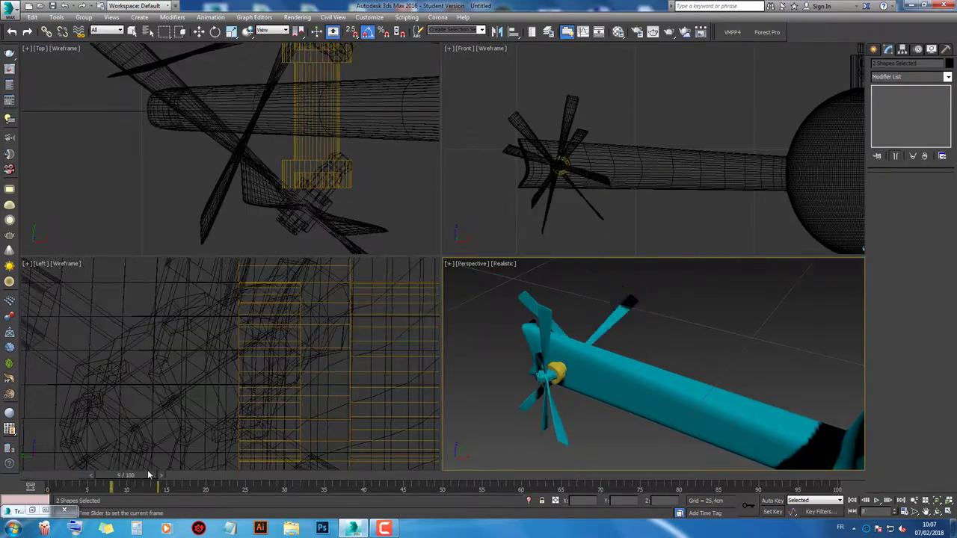
{"action": "left_click_drag", "start_coordinate": [163, 482], "coordinate": [199, 485]}
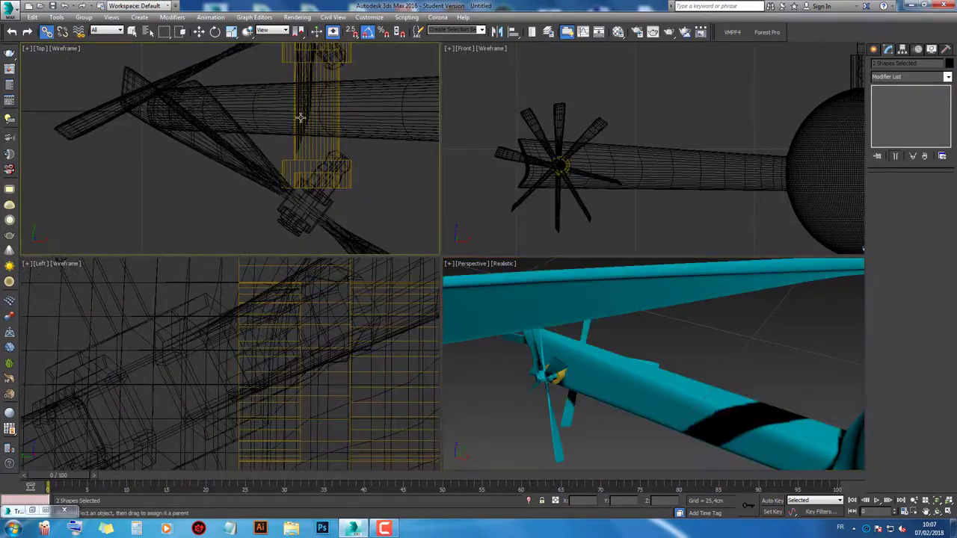
{"action": "scroll", "coordinate": [275, 189], "scroll_direction": "down", "scroll_amount": 3}
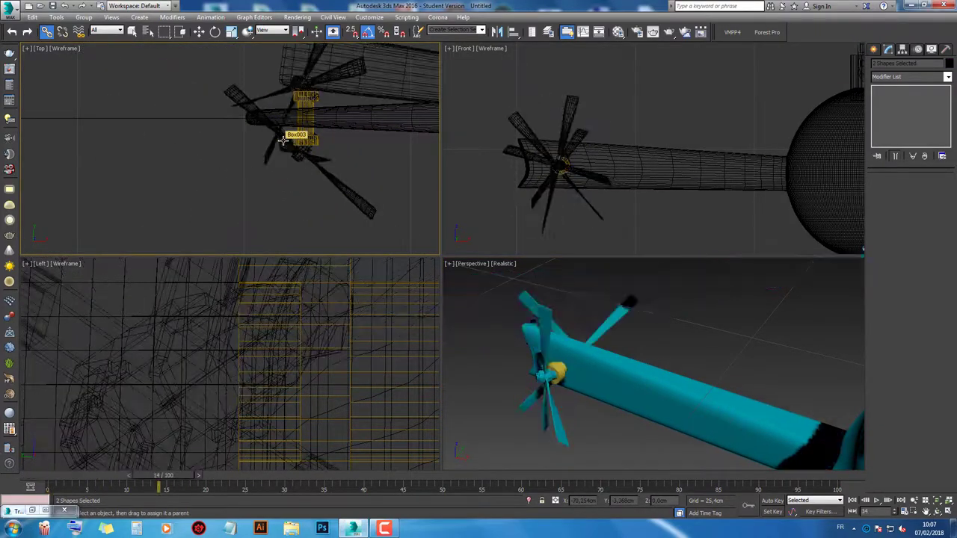
{"action": "left_click", "coordinate": [199, 31]}
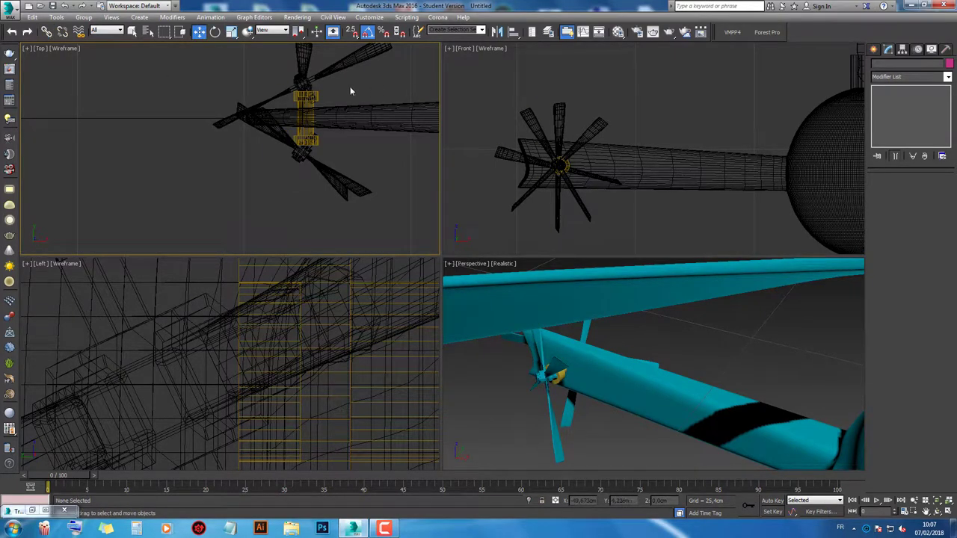
{"action": "left_click", "coordinate": [349, 89]}
{"action": "middle_click_drag", "start_coordinate": [344, 90], "coordinate": [333, 140]}
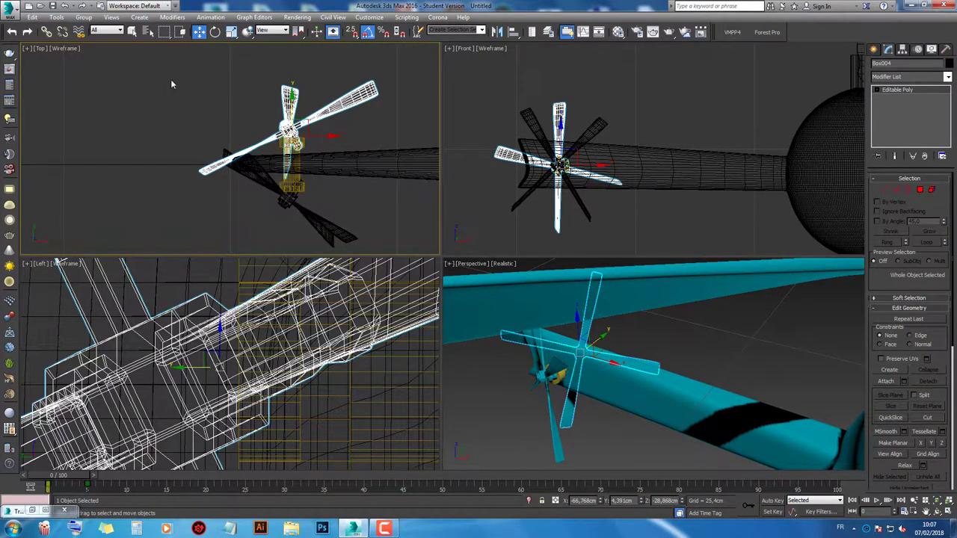
Step: Undo the accidental tail rotor blade rotation
{"action": "left_click_drag", "start_coordinate": [223, 238], "coordinate": [224, 238]}
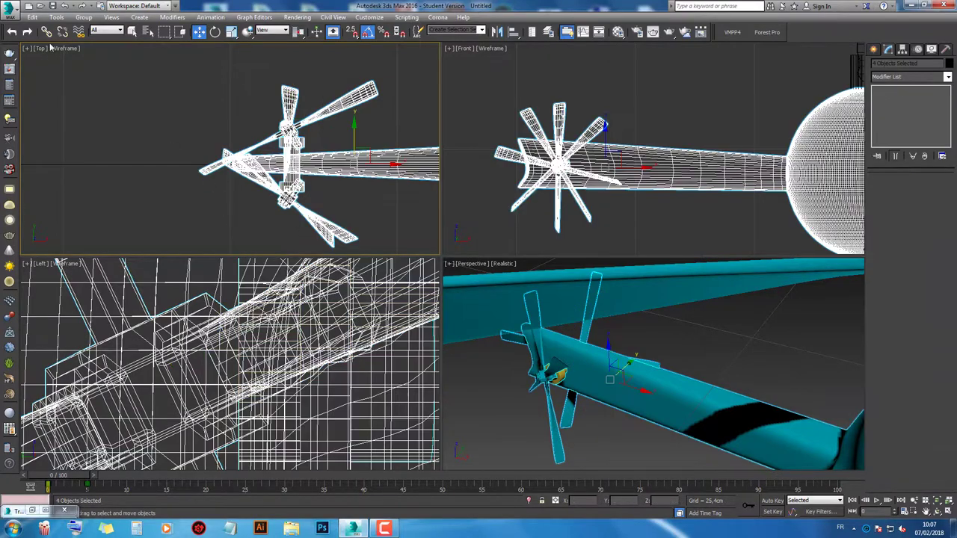
{"action": "left_click", "coordinate": [154, 67]}
{"action": "left_click", "coordinate": [299, 119]}
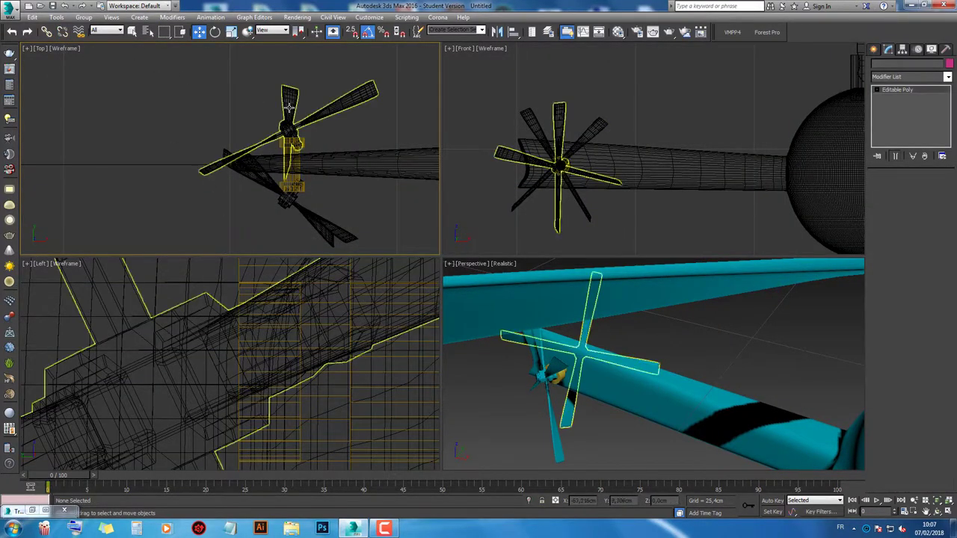
{"action": "key", "text": "ctrl+d"}
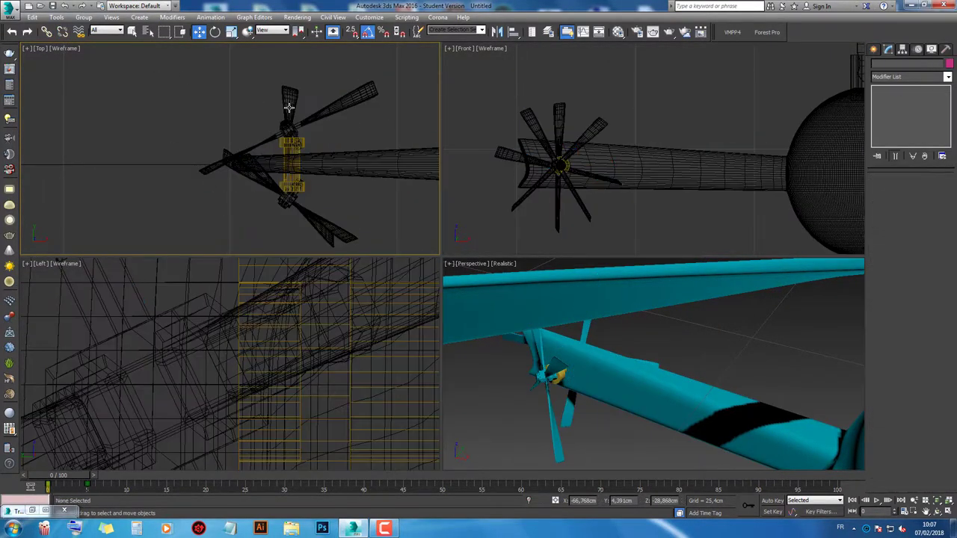
{"action": "key", "text": "ctrl+z"}
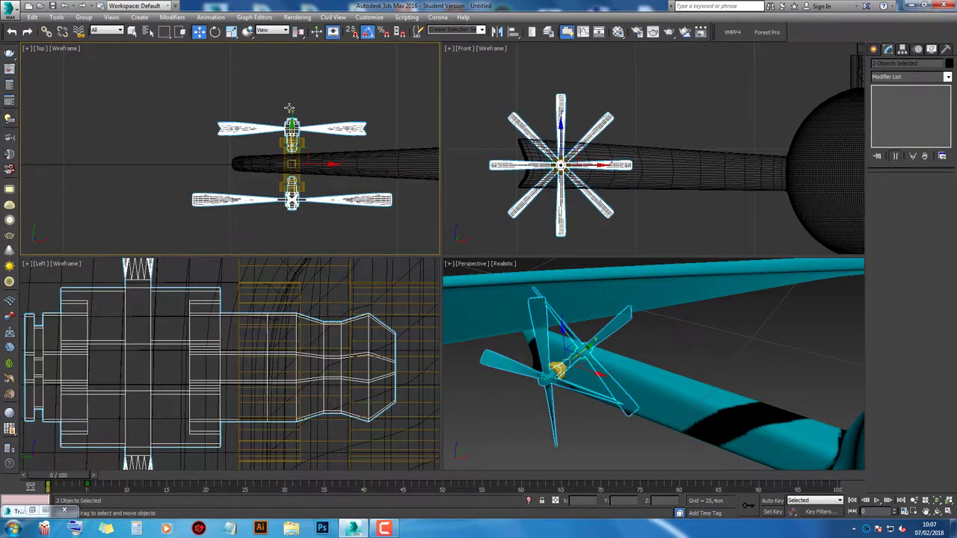
{"action": "key", "text": "ctrl+z"}
{"action": "key", "text": "ctrl+z"}
{"action": "key", "text": "ctrl+z"}
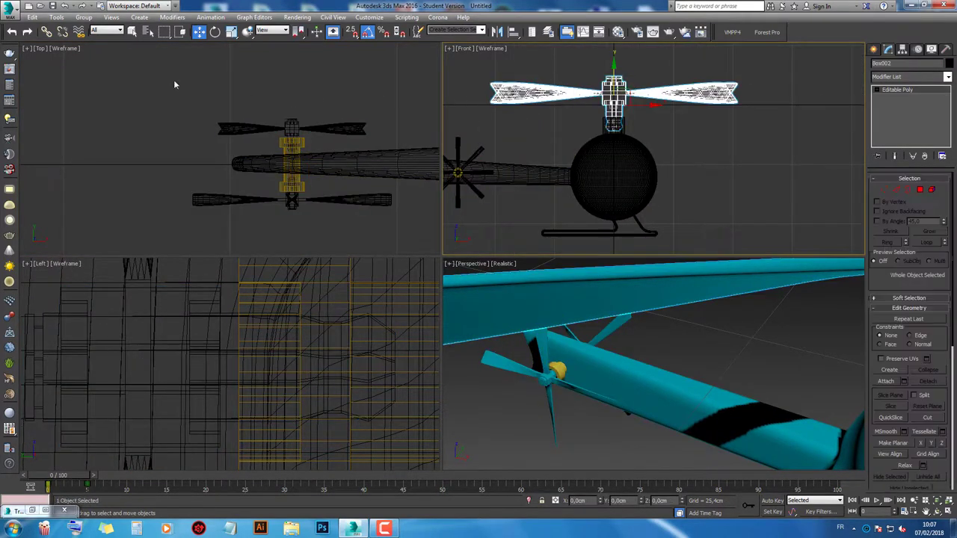
Step: Link the main rotor Box002 to its mast cylinder, then scrub the timeline
{"action": "left_click", "coordinate": [45, 31]}
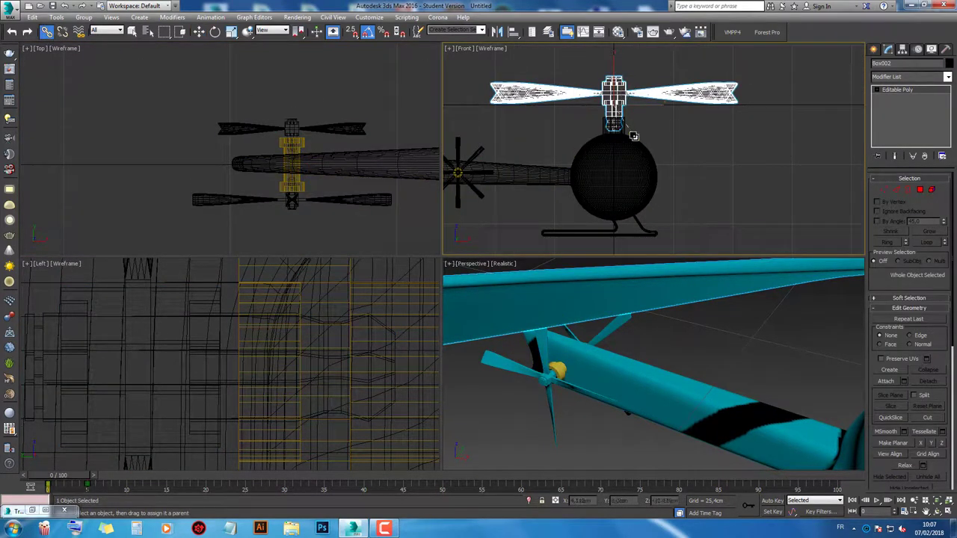
{"action": "left_click_drag", "start_coordinate": [627, 135], "coordinate": [634, 161]}
{"action": "scroll", "coordinate": [628, 133], "scroll_direction": "up", "scroll_amount": 2}
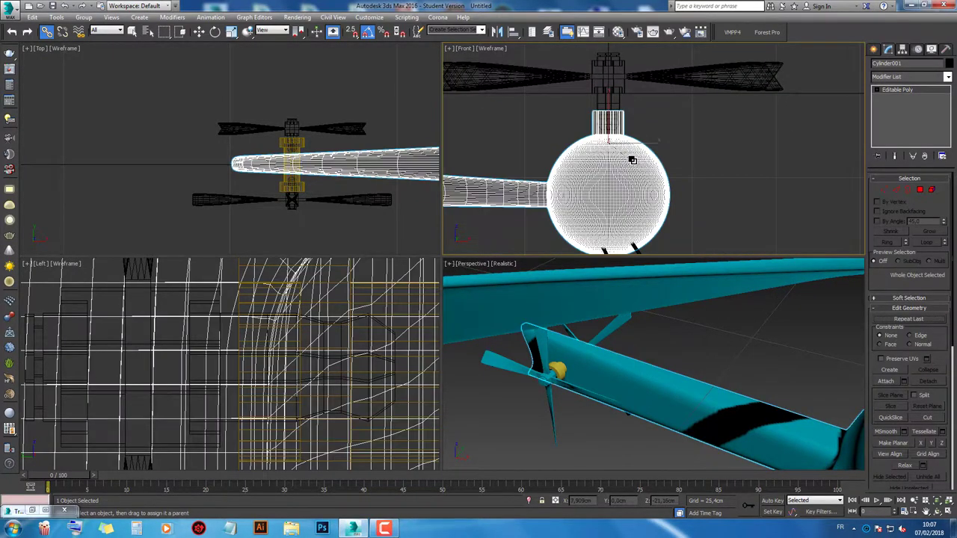
{"action": "left_click_drag", "start_coordinate": [58, 476], "coordinate": [58, 476]}
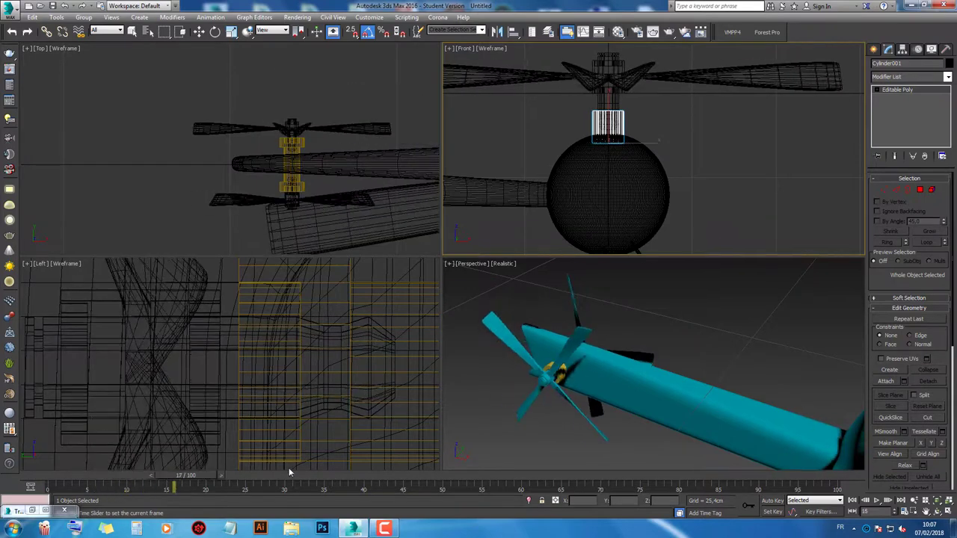
{"action": "scroll", "coordinate": [715, 97], "scroll_direction": "down", "scroll_amount": 3}
Step: Link the tail rotor to the tail boom and scrub the timeline to confirm it spins
{"action": "left_click", "coordinate": [643, 146]}
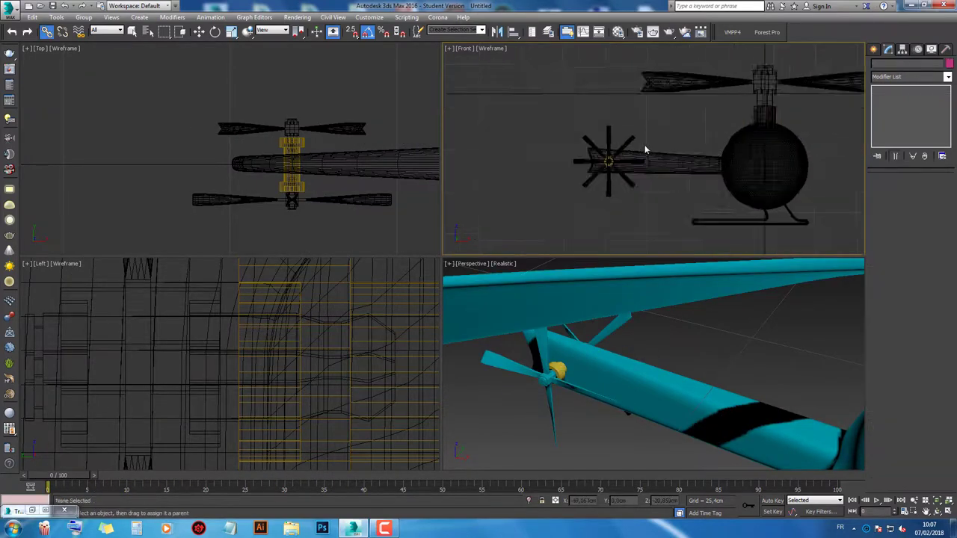
{"action": "scroll", "coordinate": [641, 149], "scroll_direction": "up", "scroll_amount": 5}
{"action": "left_click", "coordinate": [615, 140]}
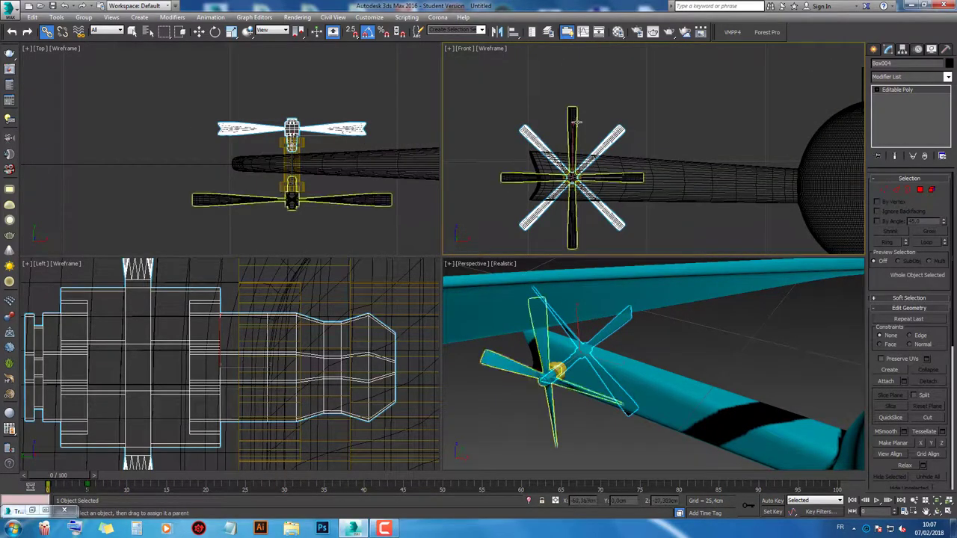
{"action": "left_click_drag", "start_coordinate": [566, 143], "coordinate": [687, 173]}
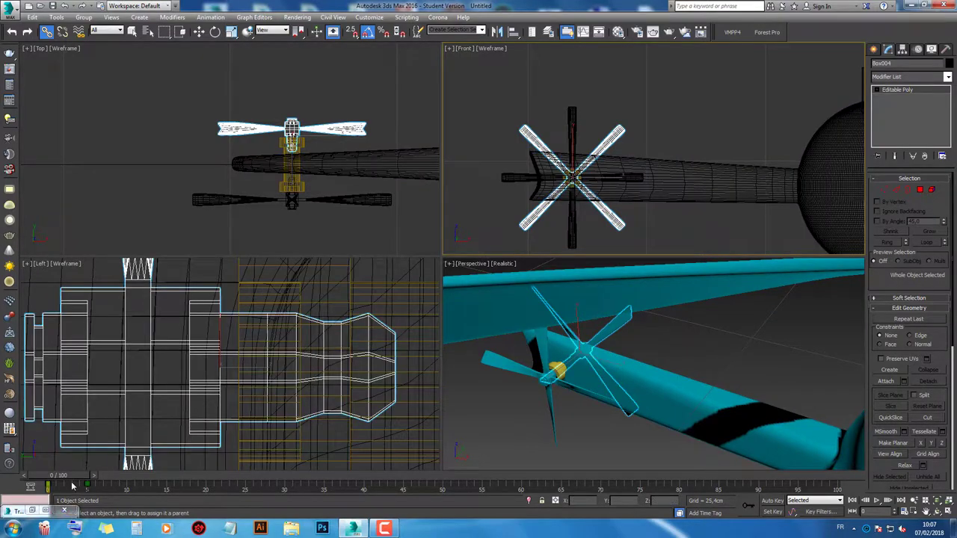
{"action": "mouse_move", "coordinate": [73, 479]}
{"action": "left_mouse_down"}
{"action": "mouse_move", "coordinate": [190, 469]}
{"action": "mouse_move", "coordinate": [30, 475]}
{"action": "left_mouse_up"}
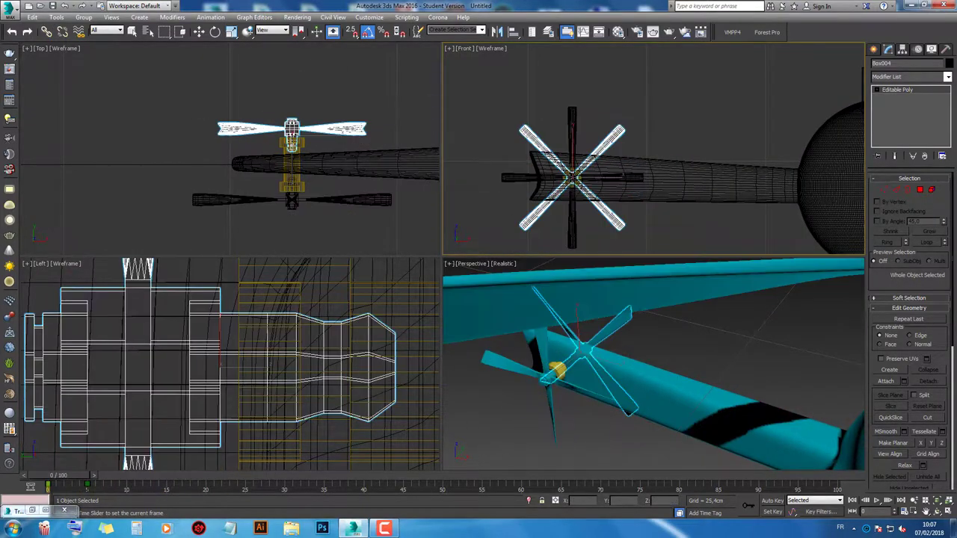
{"action": "left_click", "coordinate": [572, 232]}
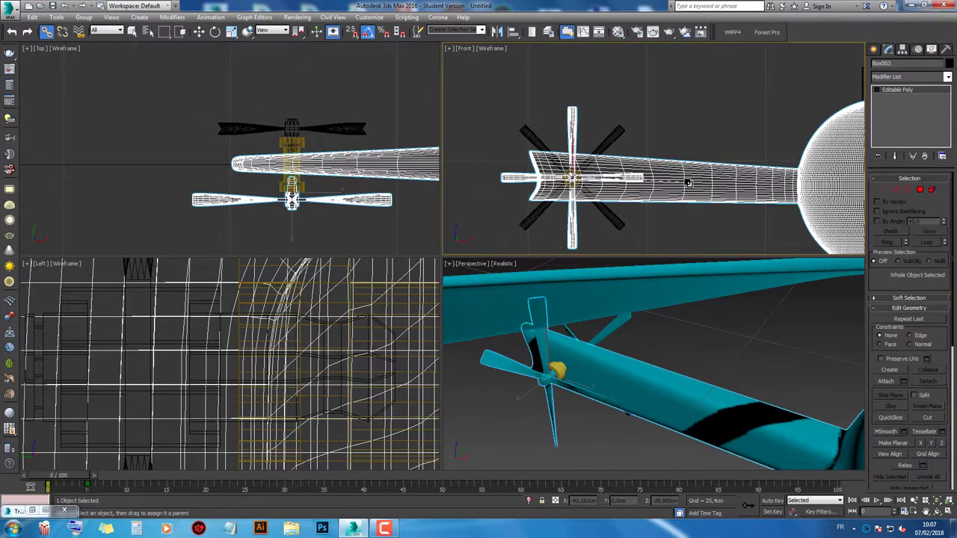
{"action": "key", "text": "q"}
{"action": "left_click_drag", "start_coordinate": [64, 480], "coordinate": [52, 476]}
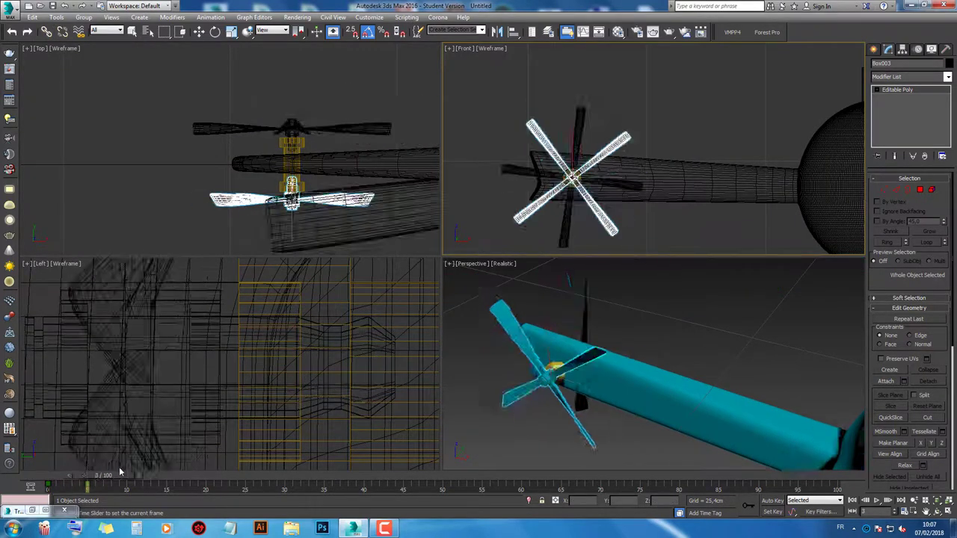
Step: Link the rotor hub to the fuselage and scrub to check it follows
{"action": "left_click", "coordinate": [45, 31]}
{"action": "left_click_drag", "start_coordinate": [294, 153], "coordinate": [369, 156]}
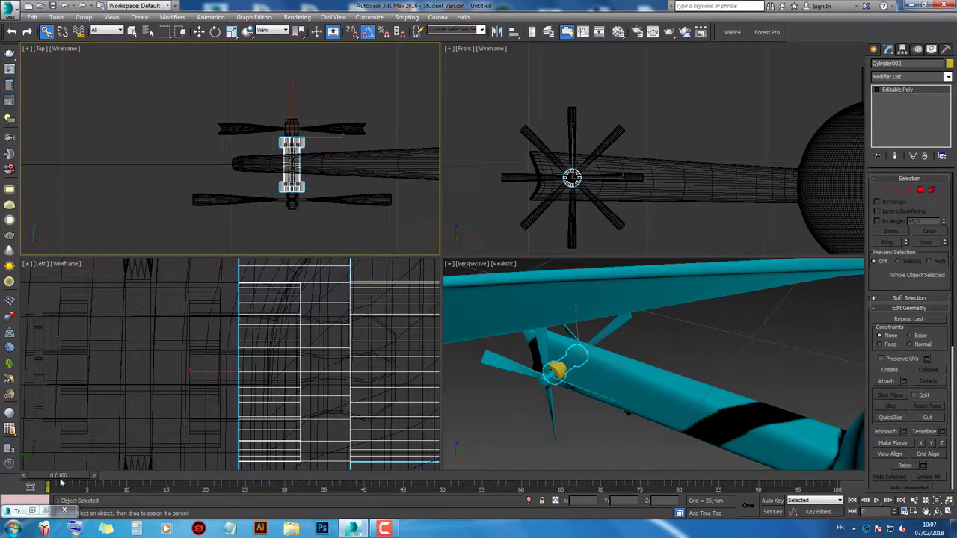
{"action": "left_click_drag", "start_coordinate": [62, 483], "coordinate": [51, 479]}
{"action": "scroll", "coordinate": [550, 136], "scroll_direction": "down", "scroll_amount": 6}
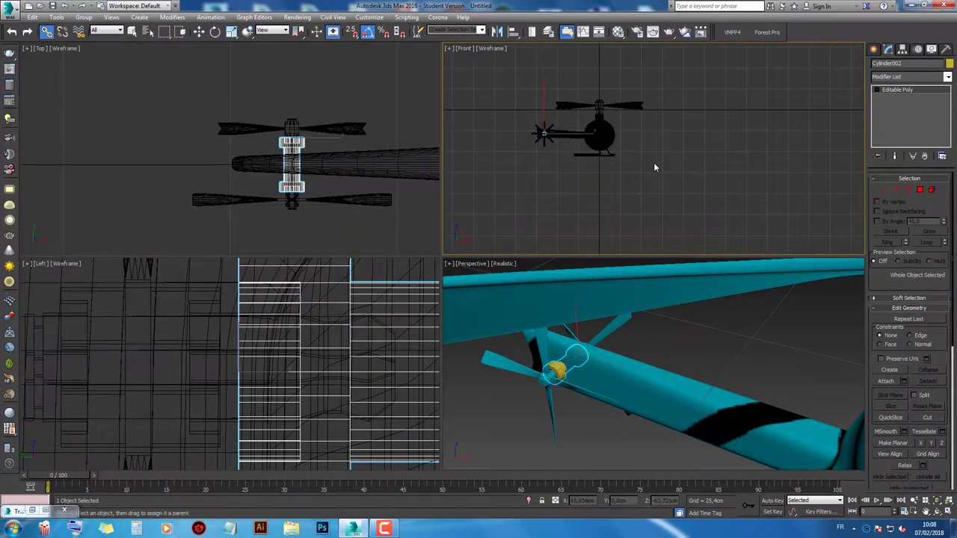
{"action": "scroll", "coordinate": [654, 168], "scroll_direction": "up", "scroll_amount": 5}
Step: Link both landing skid shapes to the helicopter body and test with the time slider
{"action": "left_click_drag", "start_coordinate": [576, 147], "coordinate": [555, 99]}
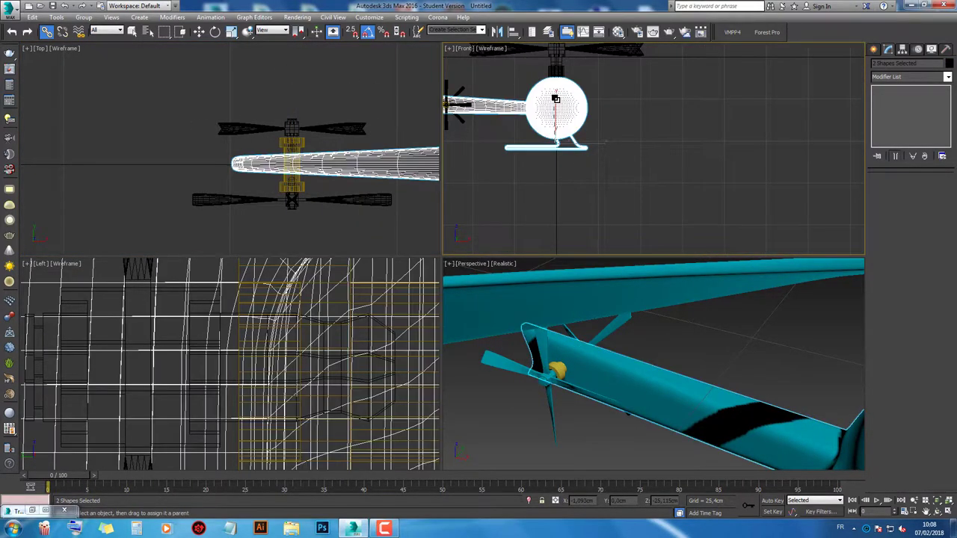
{"action": "middle_click_drag", "start_coordinate": [460, 160], "coordinate": [529, 183]}
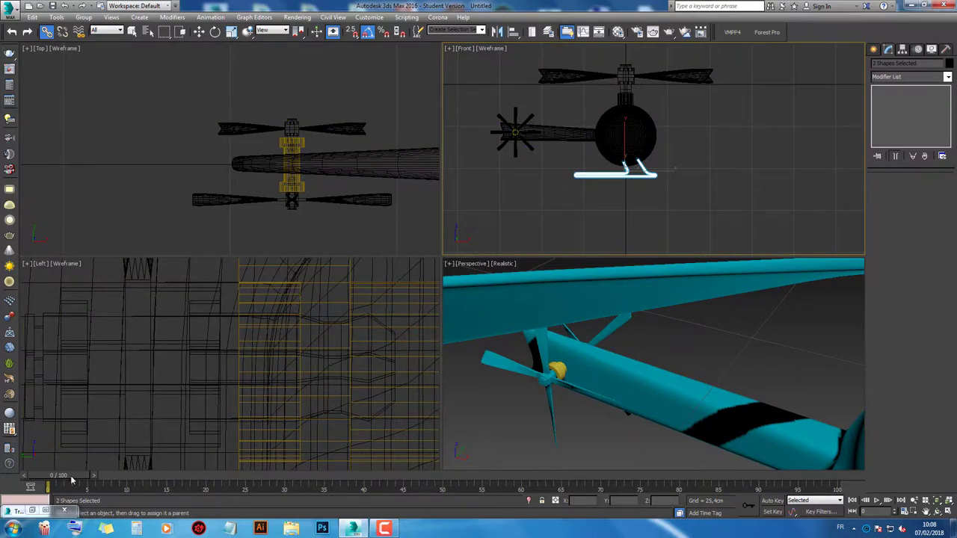
{"action": "left_click_drag", "start_coordinate": [72, 481], "coordinate": [68, 477]}
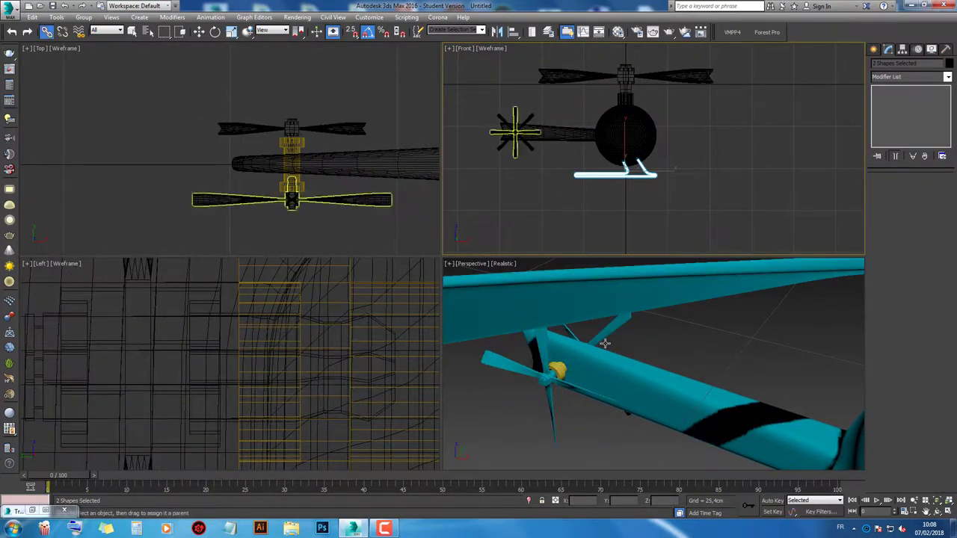
{"action": "scroll", "coordinate": [634, 319], "scroll_direction": "down", "scroll_amount": 5}
{"action": "scroll", "coordinate": [637, 320], "scroll_direction": "down", "scroll_amount": 3}
Step: Scale the main rotor non-uniformly to make it thinner, then move it slightly lower
{"action": "left_click", "coordinate": [682, 324]}
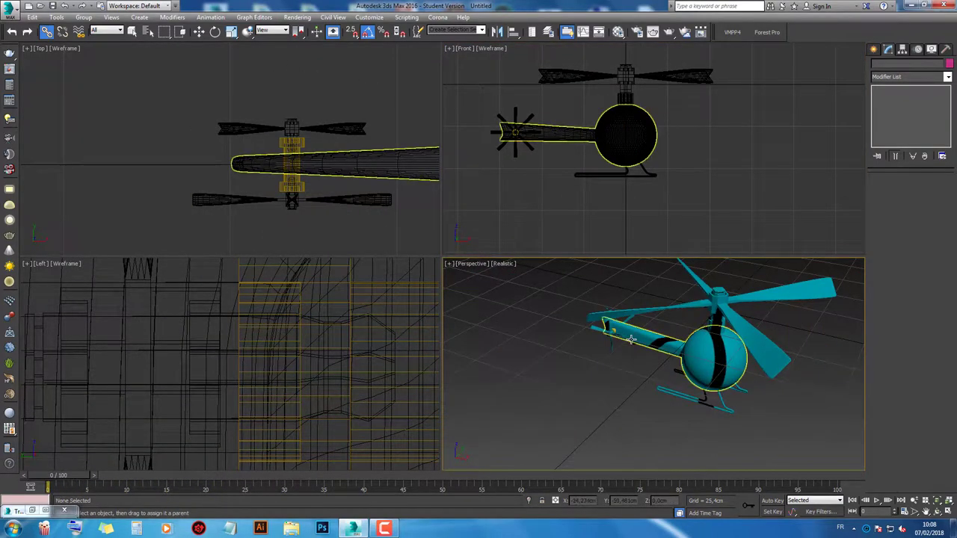
{"action": "middle_click_drag", "start_coordinate": [665, 75], "coordinate": [674, 115]}
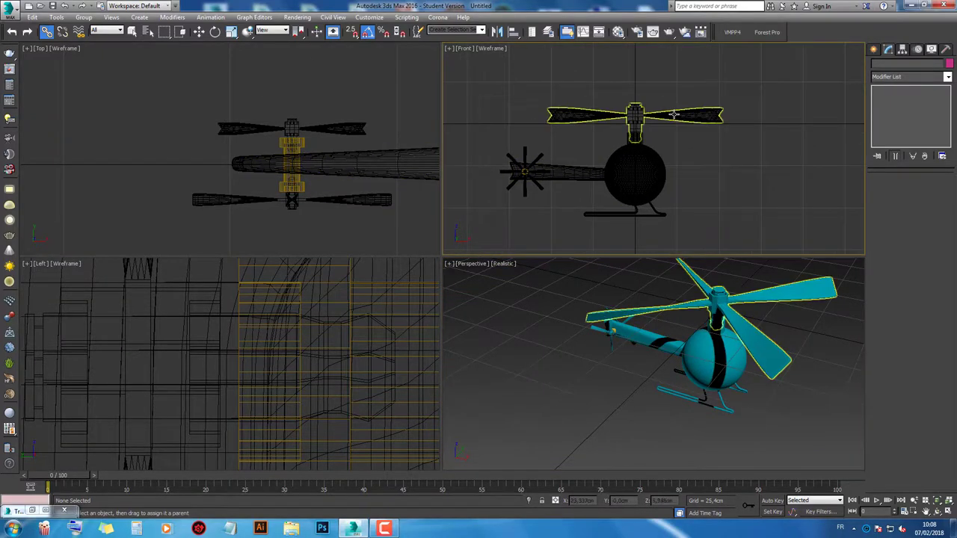
{"action": "left_click", "coordinate": [673, 115]}
{"action": "left_click", "coordinate": [232, 31]}
{"action": "scroll", "coordinate": [604, 95], "scroll_direction": "up", "scroll_amount": 2}
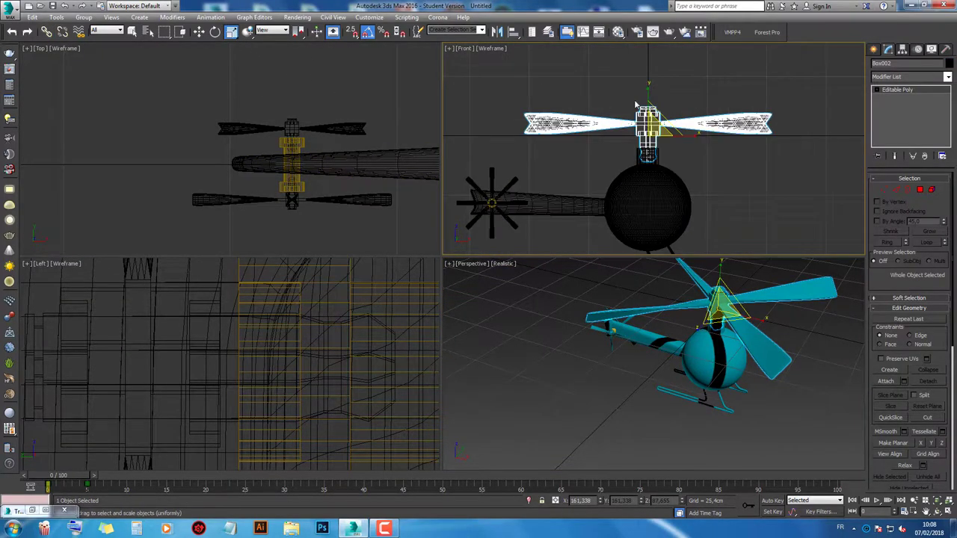
{"action": "scroll", "coordinate": [636, 104], "scroll_direction": "up", "scroll_amount": 2}
{"action": "left_click_drag", "start_coordinate": [665, 134], "coordinate": [666, 149]}
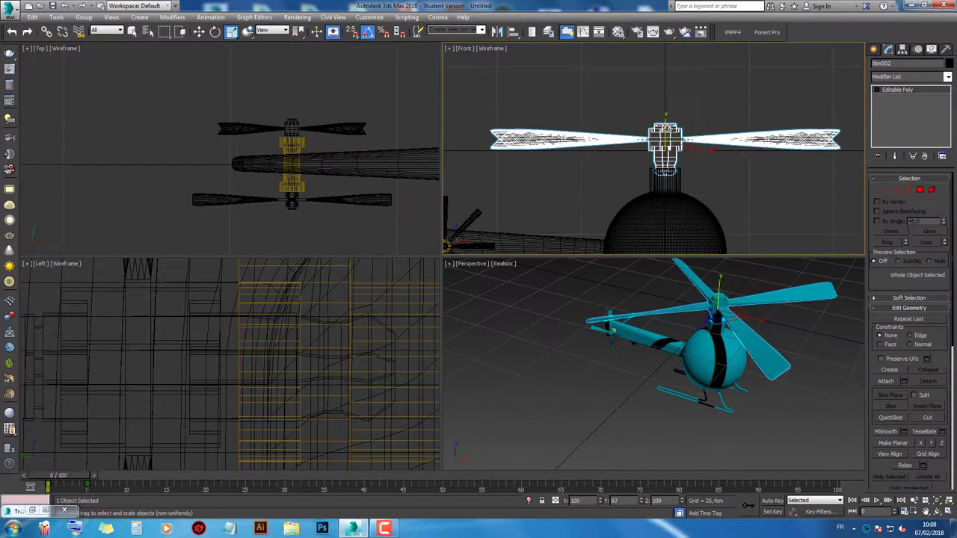
{"action": "left_click", "coordinate": [232, 32]}
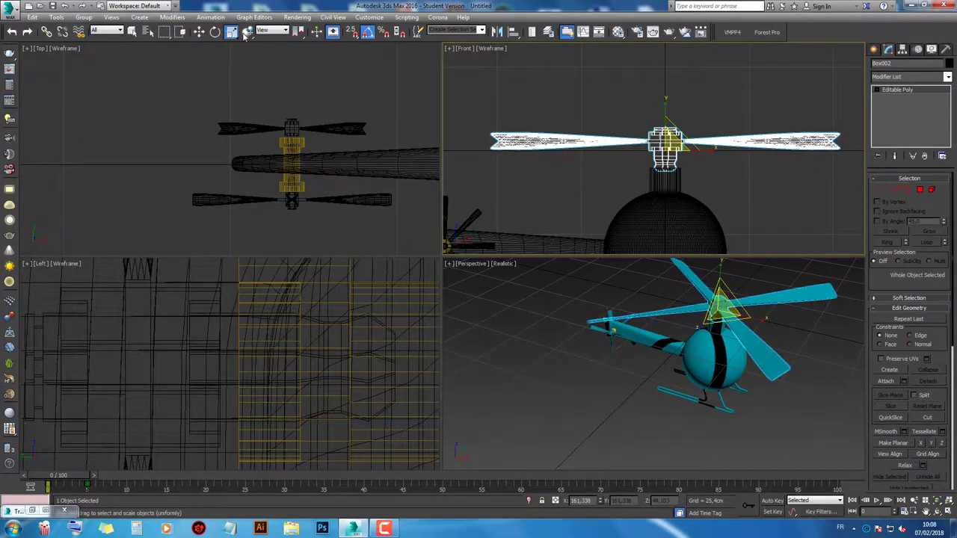
{"action": "left_click", "coordinate": [198, 33]}
{"action": "left_click_drag", "start_coordinate": [671, 122], "coordinate": [671, 137]}
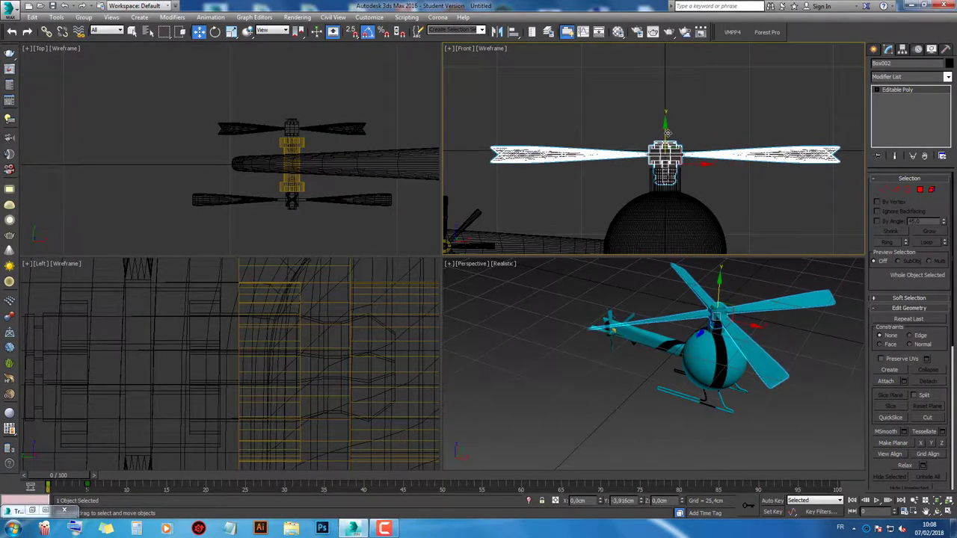
Step: Play the helicopter animation, then stop playback
{"action": "left_click", "coordinate": [789, 388]}
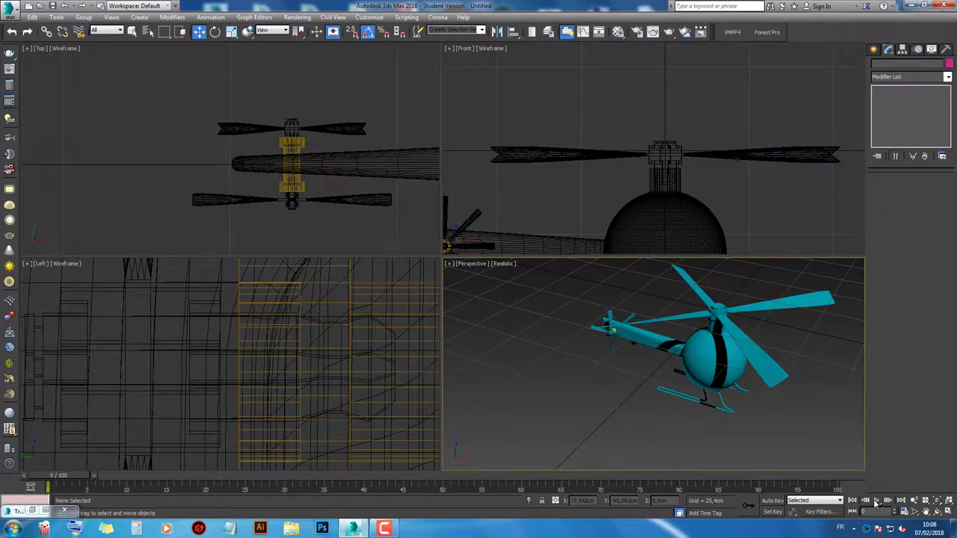
{"action": "left_click", "coordinate": [877, 501]}
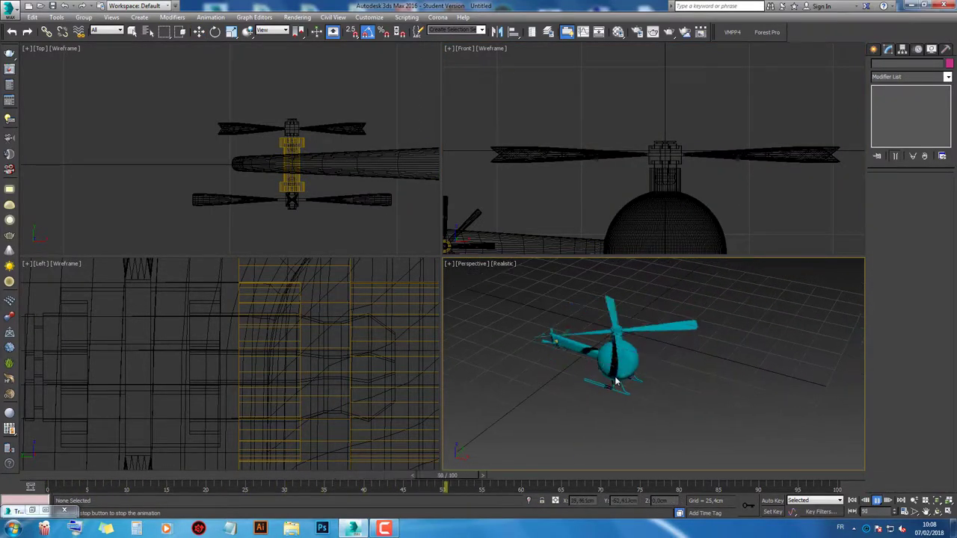
{"action": "key", "text": "w"}
Step: Turn on Auto Key at frame 0 and maximize the Front viewport around the helicopter
{"action": "left_click", "coordinate": [617, 359]}
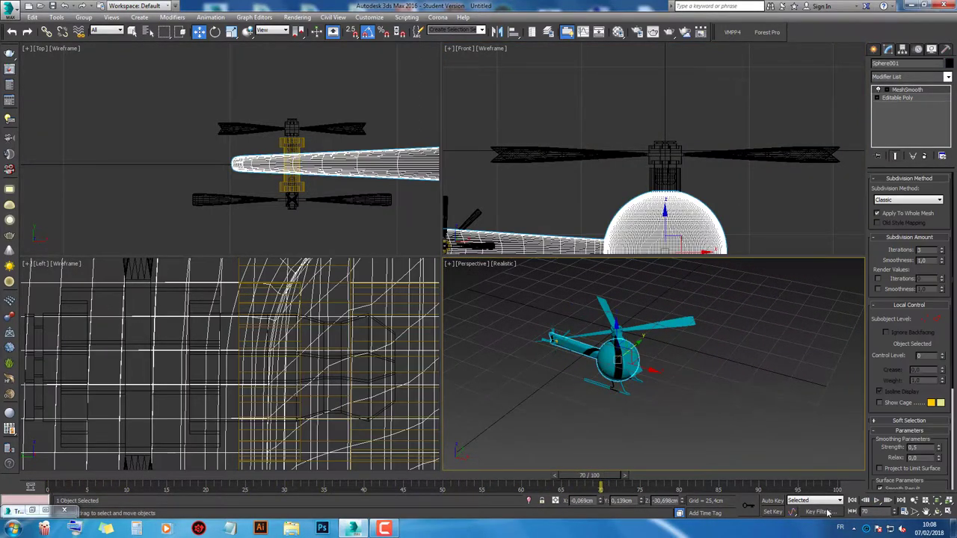
{"action": "left_click", "coordinate": [773, 500]}
{"action": "left_click_drag", "start_coordinate": [601, 476], "coordinate": [48, 475]}
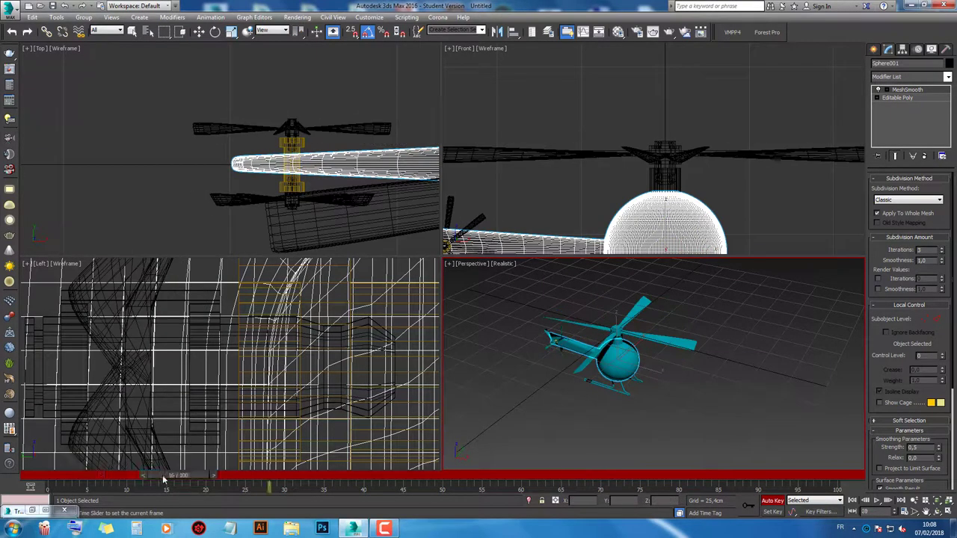
{"action": "scroll", "coordinate": [494, 169], "scroll_direction": "down", "scroll_amount": 5}
{"action": "scroll", "coordinate": [860, 91], "scroll_direction": "down", "scroll_amount": 4}
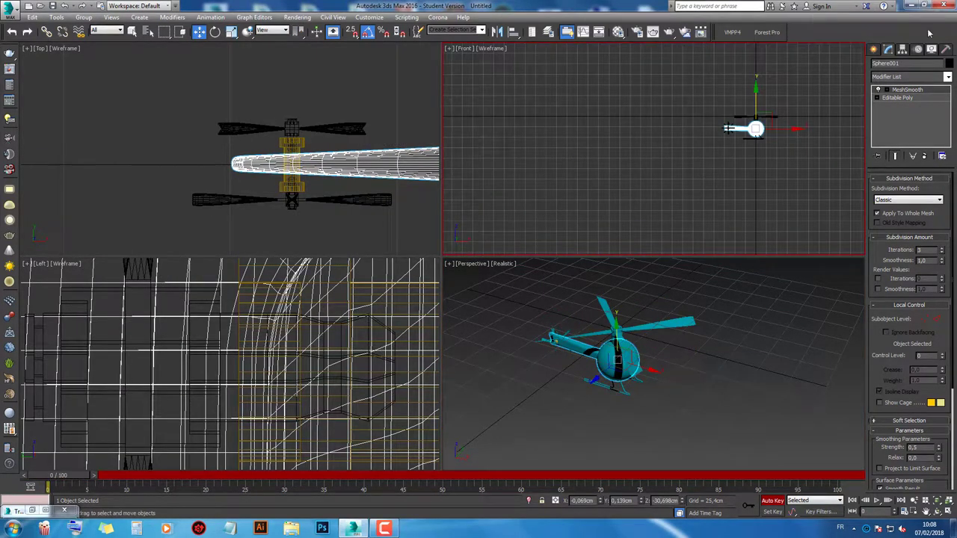
{"action": "key", "text": "alt+w"}
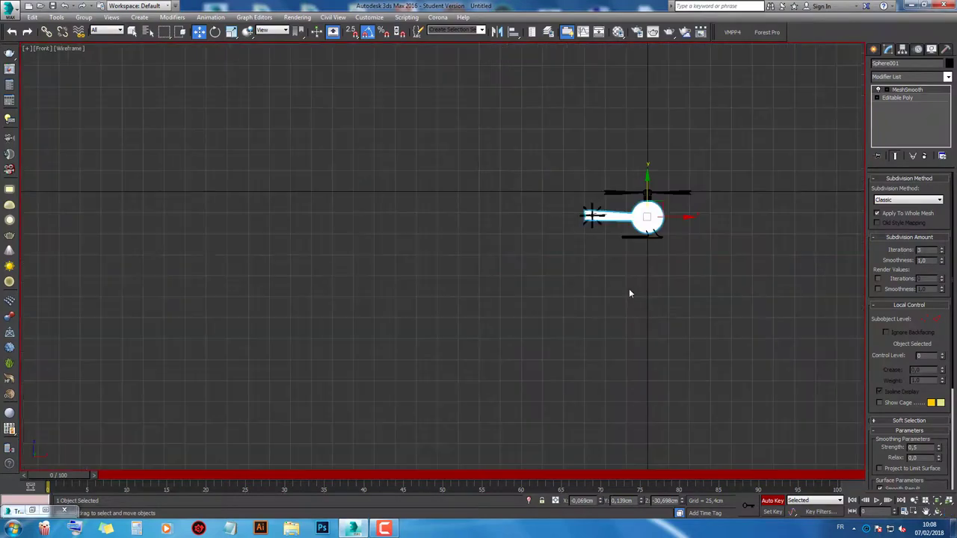
{"action": "scroll", "coordinate": [673, 266], "scroll_direction": "up", "scroll_amount": 1}
{"action": "middle_click_drag", "start_coordinate": [673, 259], "coordinate": [711, 261]}
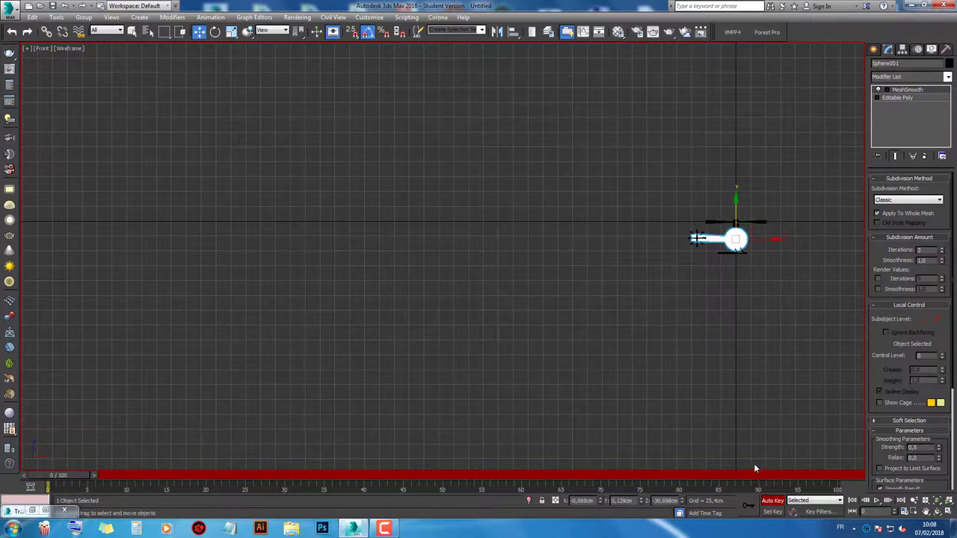
Step: Turn off Auto Key and pan the Front view so the helicopter sits on the left
{"action": "left_click", "coordinate": [773, 500]}
{"action": "middle_click_drag", "start_coordinate": [651, 224], "coordinate": [409, 297]}
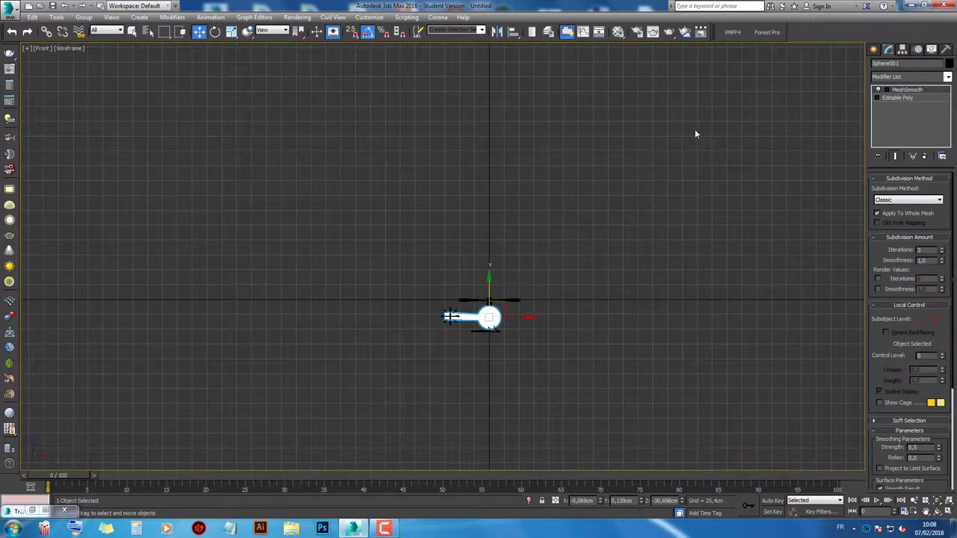
{"action": "middle_click_drag", "start_coordinate": [586, 275], "coordinate": [548, 282]}
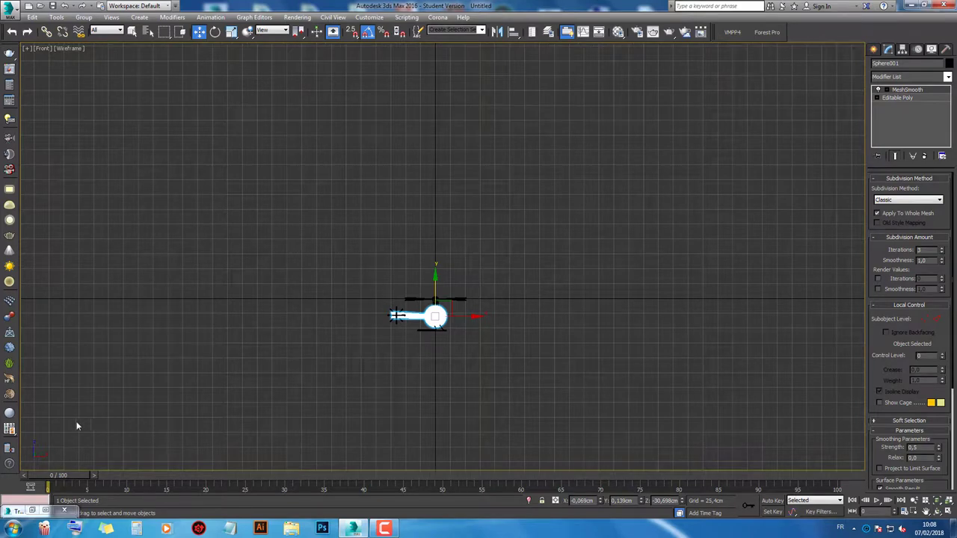
{"action": "middle_click_drag", "start_coordinate": [551, 362], "coordinate": [253, 286]}
Step: Start a Line spline and expand its Interpolation and Keyboard Entry settings
{"action": "left_click", "coordinate": [877, 48]}
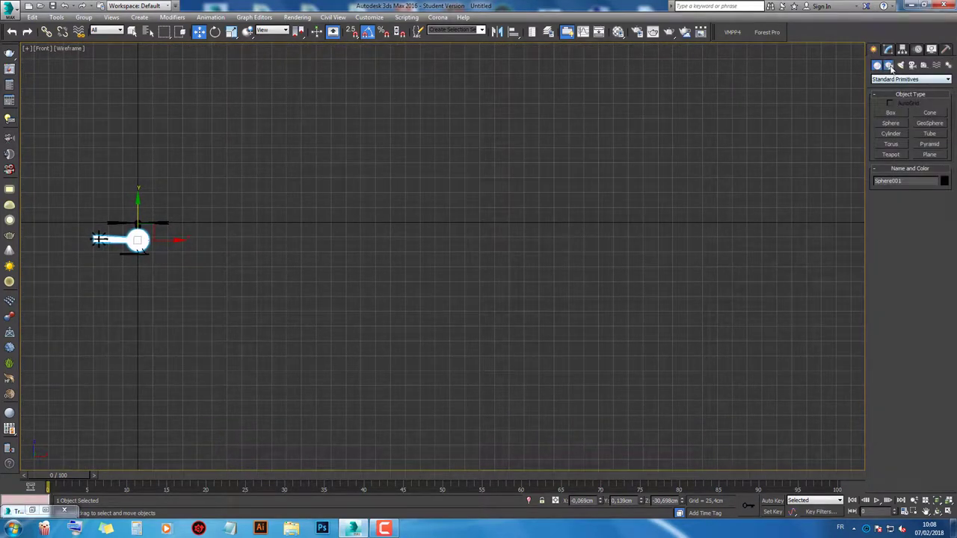
{"action": "left_click", "coordinate": [890, 65]}
{"action": "left_click", "coordinate": [893, 120]}
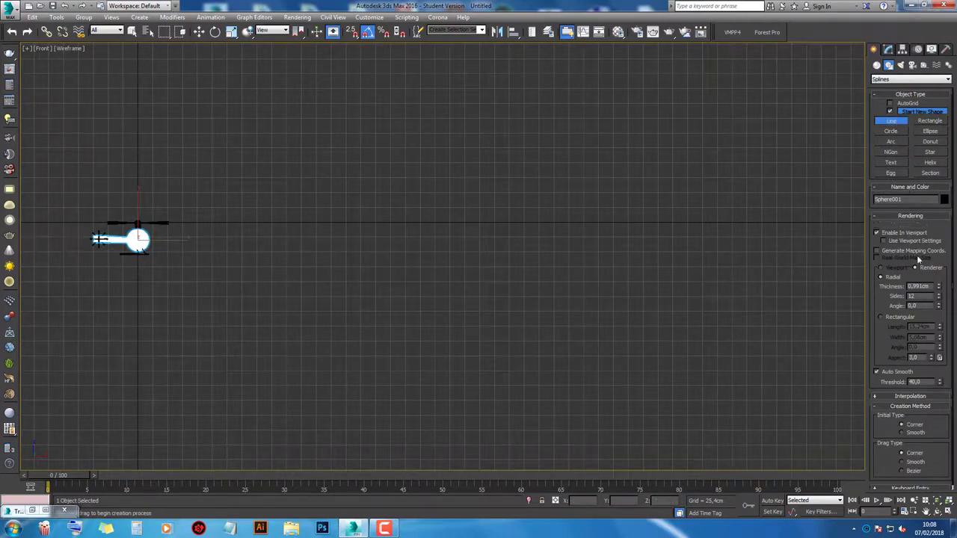
{"action": "left_click", "coordinate": [910, 397]}
{"action": "left_click", "coordinate": [910, 484]}
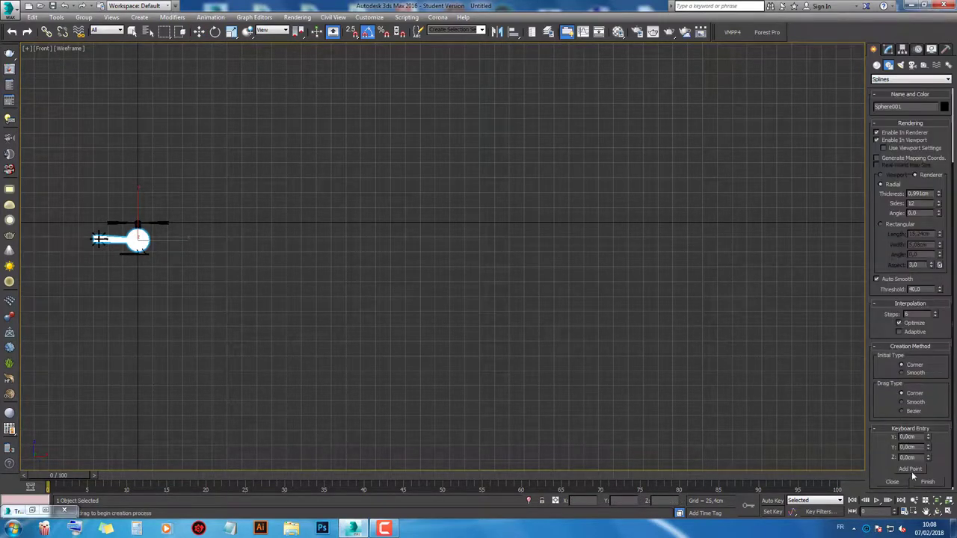
{"action": "scroll", "coordinate": [927, 345], "scroll_direction": "up", "scroll_amount": 2}
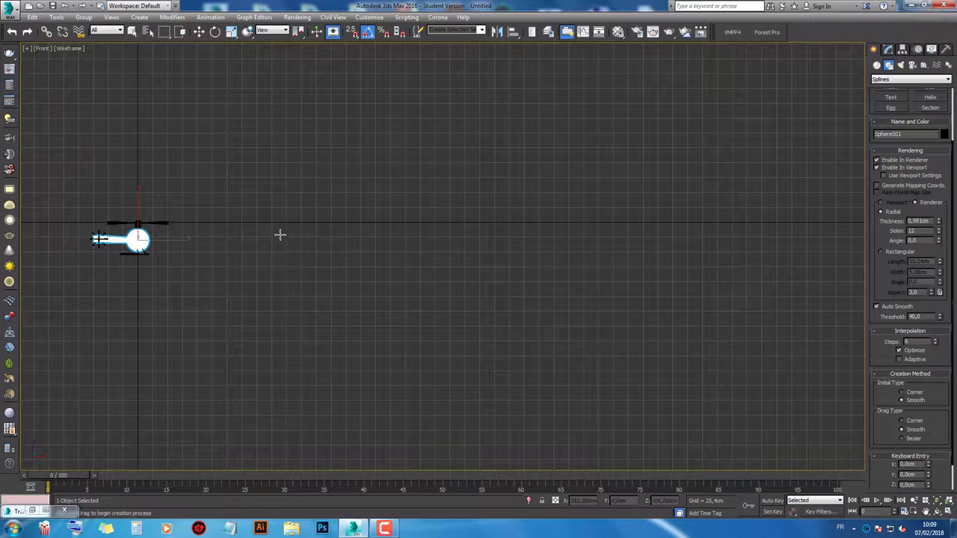
{"action": "scroll", "coordinate": [252, 196], "scroll_direction": "down", "scroll_amount": 1}
{"action": "scroll", "coordinate": [217, 254], "scroll_direction": "up", "scroll_amount": 3}
{"action": "scroll", "coordinate": [230, 236], "scroll_direction": "down", "scroll_amount": 2}
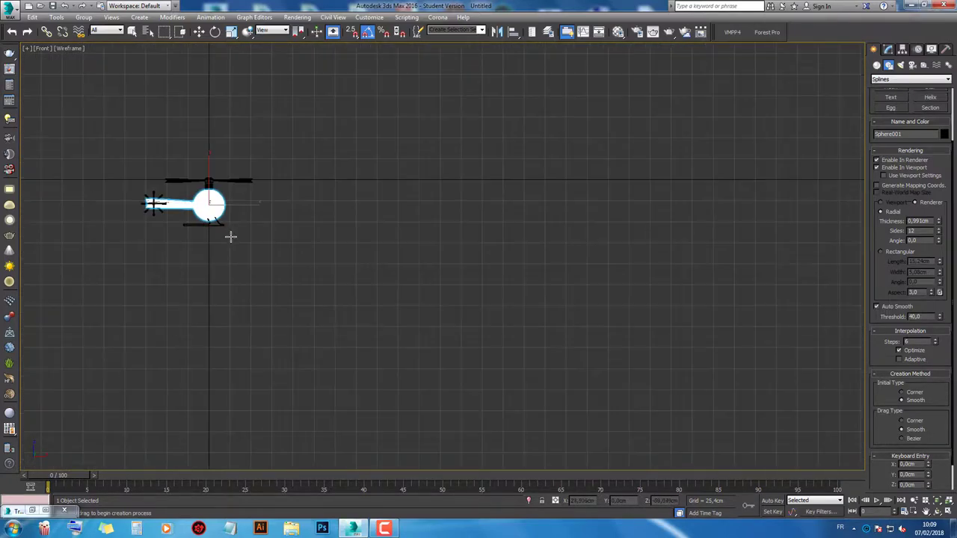
Step: Begin the smooth wavy path right of the helicopter with its first S-curve points
{"action": "middle_click_drag", "start_coordinate": [410, 209], "coordinate": [348, 273]}
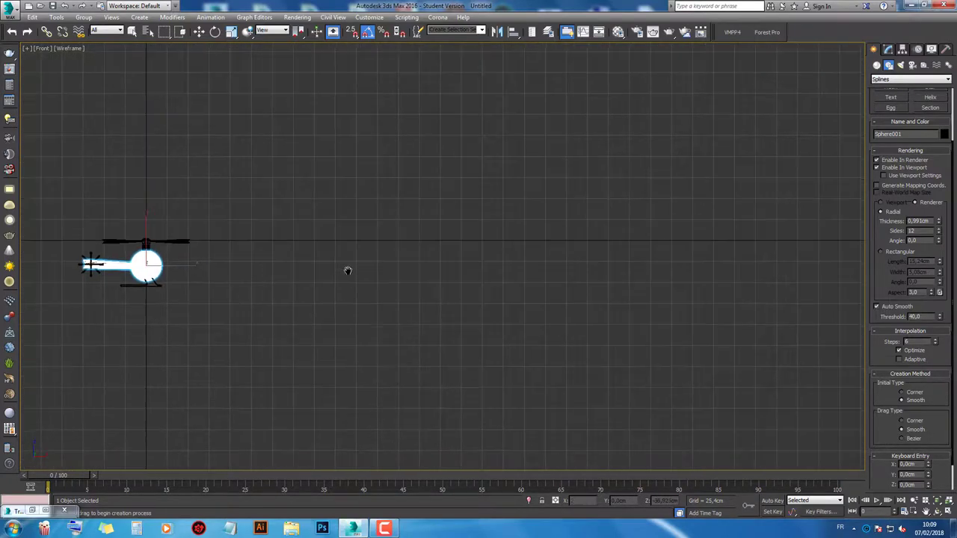
{"action": "left_click", "coordinate": [351, 289]}
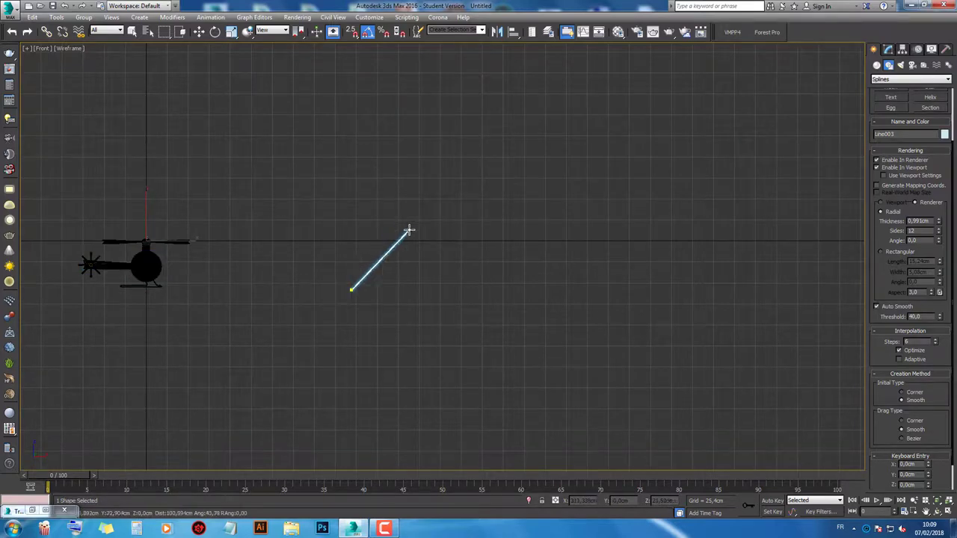
{"action": "middle_click_drag", "start_coordinate": [449, 201], "coordinate": [307, 236]}
{"action": "left_click", "coordinate": [372, 198]}
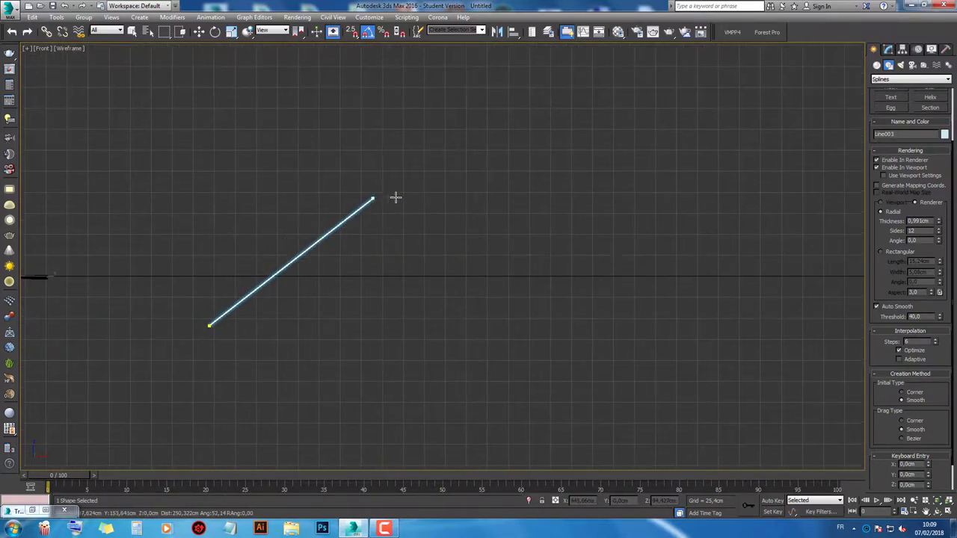
{"action": "left_click", "coordinate": [594, 240]}
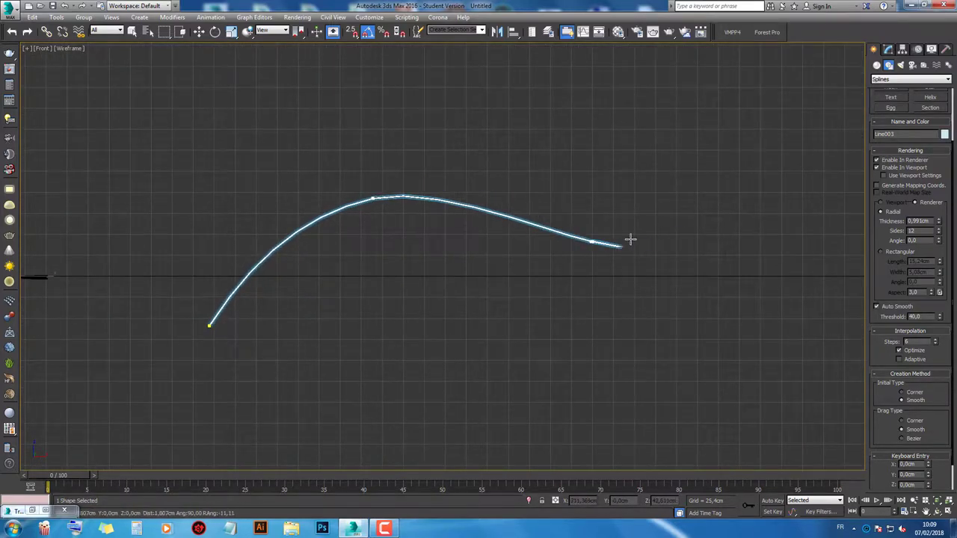
{"action": "left_click", "coordinate": [739, 202]}
{"action": "middle_click_drag", "start_coordinate": [809, 243], "coordinate": [581, 196]}
Step: Extend the curve upward to a high peak, descend to a final point, and finish it
{"action": "scroll", "coordinate": [581, 196], "scroll_direction": "down", "scroll_amount": 3}
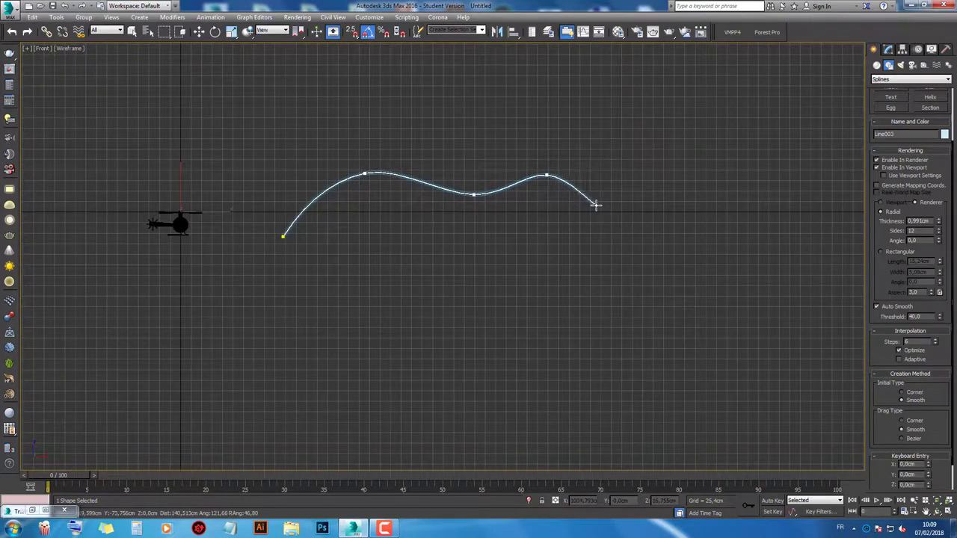
{"action": "left_click", "coordinate": [596, 205]}
{"action": "left_click", "coordinate": [653, 174]}
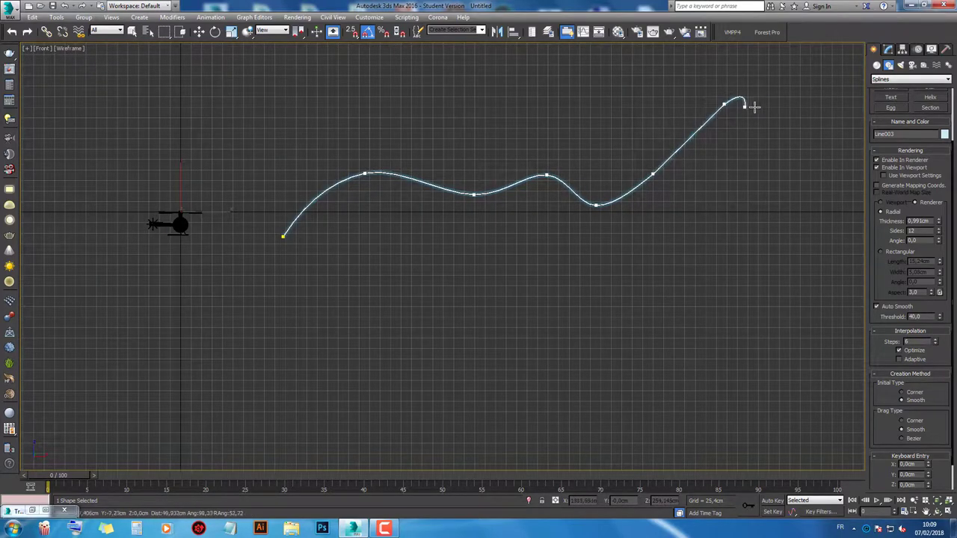
{"action": "left_click", "coordinate": [724, 104]}
{"action": "middle_click_drag", "start_coordinate": [808, 105], "coordinate": [718, 145]}
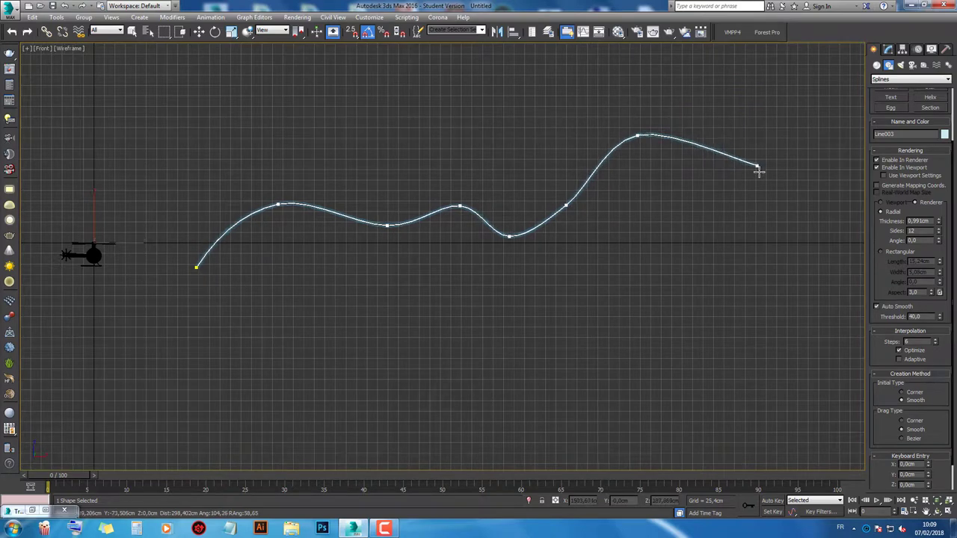
{"action": "left_click", "coordinate": [757, 166]}
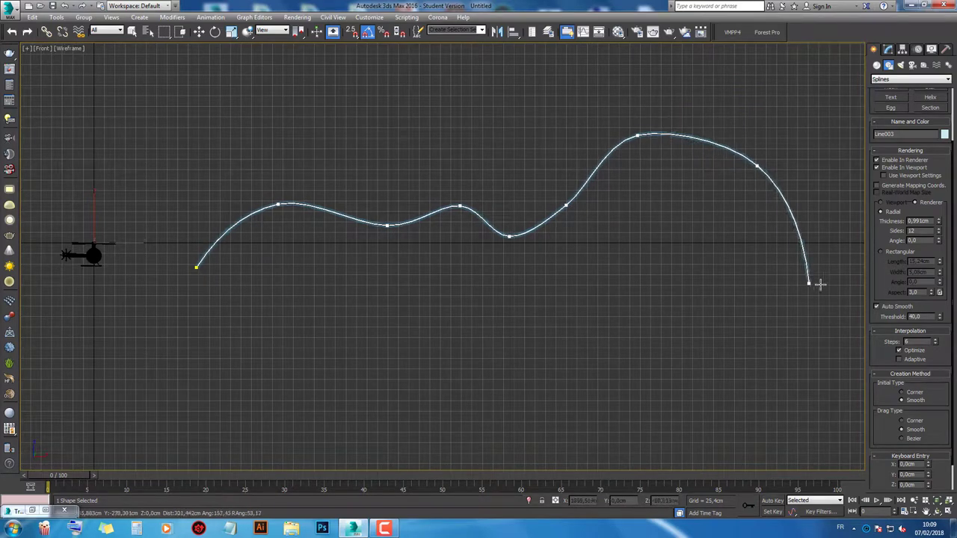
{"action": "left_click", "coordinate": [831, 241]}
{"action": "right_click", "coordinate": [832, 247]}
Step: Switch to Select and Move and select the helicopter
{"action": "left_click", "coordinate": [199, 31]}
{"action": "middle_click_drag", "start_coordinate": [150, 111], "coordinate": [259, 112]}
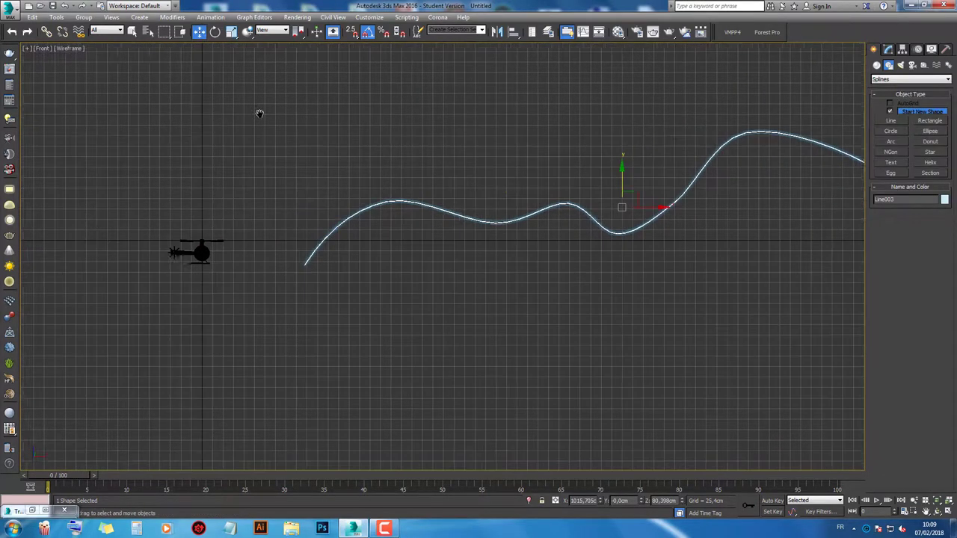
{"action": "scroll", "coordinate": [167, 255], "scroll_direction": "up", "scroll_amount": 3}
{"action": "left_click", "coordinate": [218, 252]}
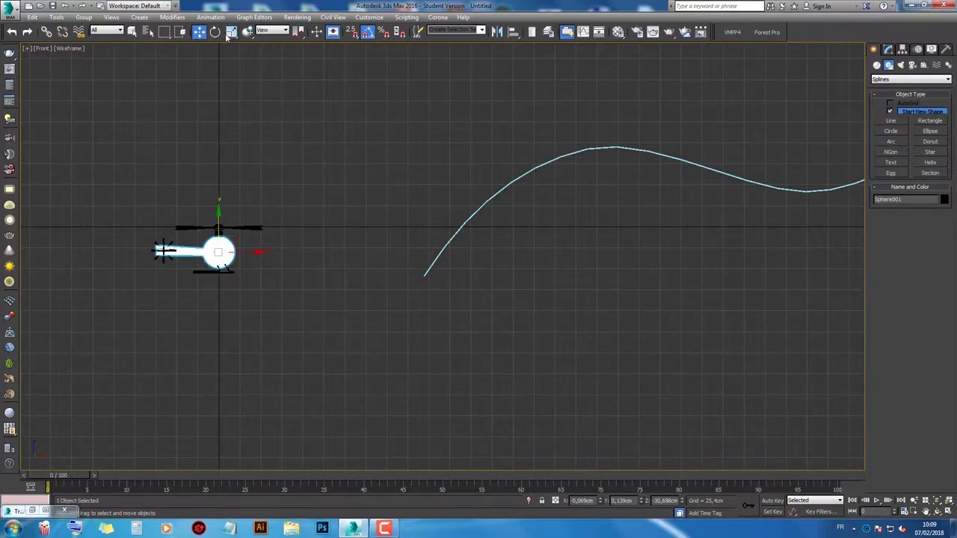
Step: Path-constrain the helicopter to Line003 and zoom out to see the whole curve
{"action": "left_click", "coordinate": [210, 17]}
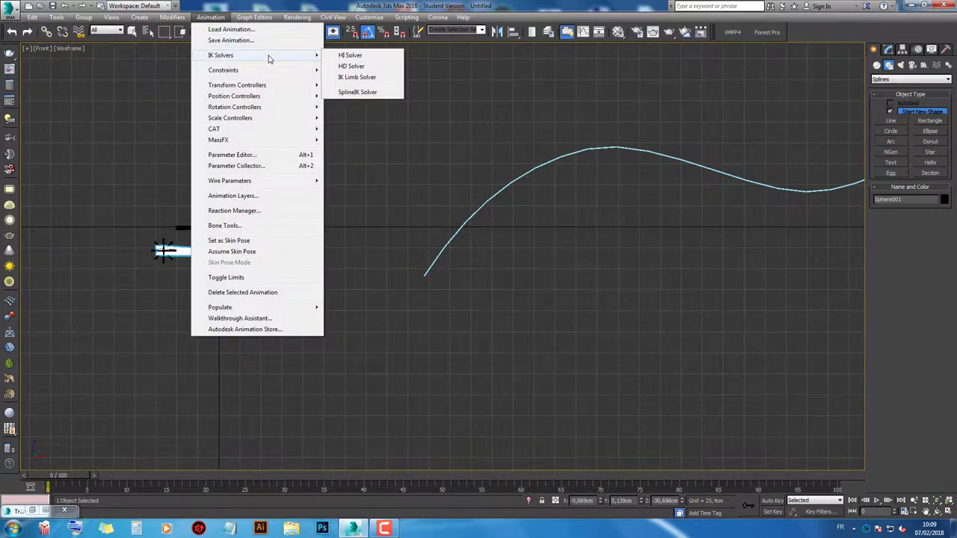
{"action": "mouse_move", "coordinate": [224, 70]}
{"action": "left_click", "coordinate": [373, 95]}
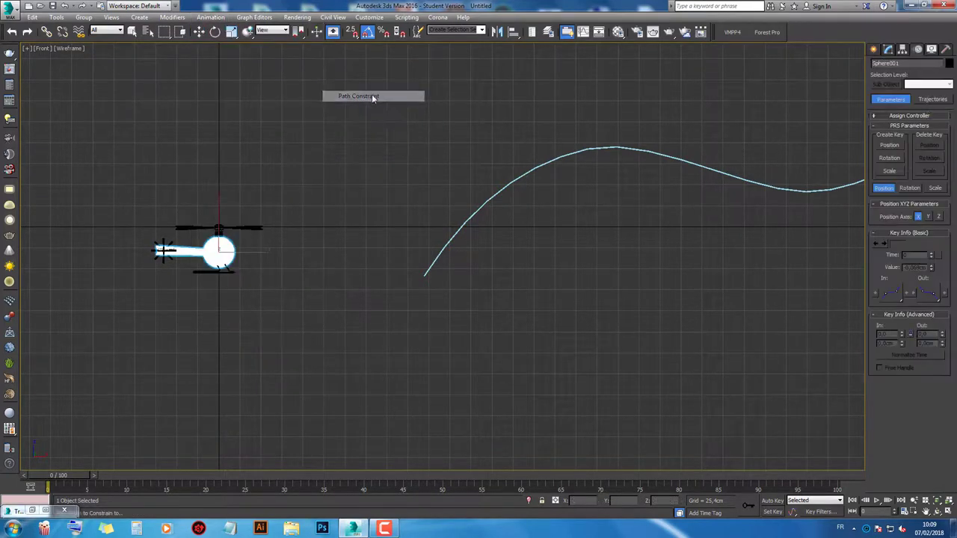
{"action": "left_click", "coordinate": [524, 174]}
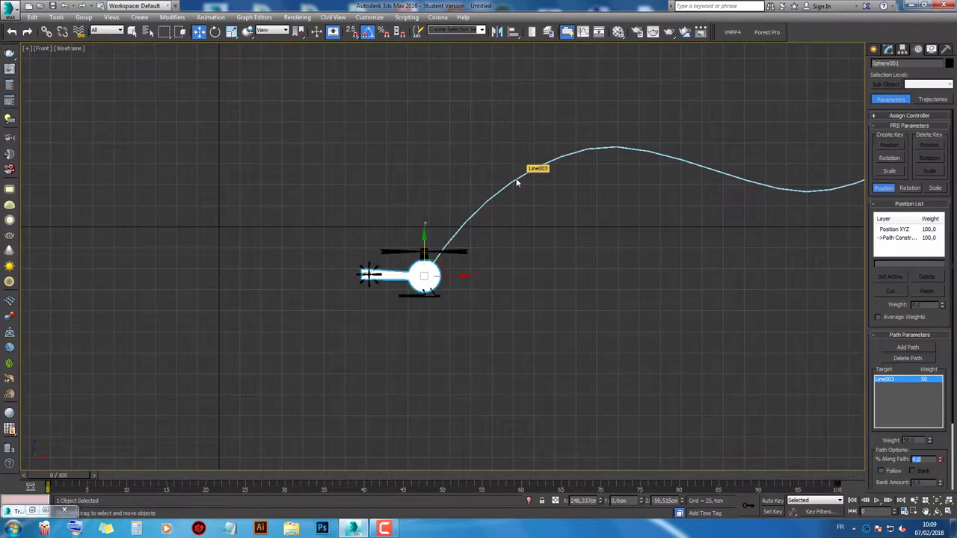
{"action": "middle_click_drag", "start_coordinate": [508, 165], "coordinate": [342, 192]}
{"action": "scroll", "coordinate": [322, 265], "scroll_direction": "down", "scroll_amount": 1}
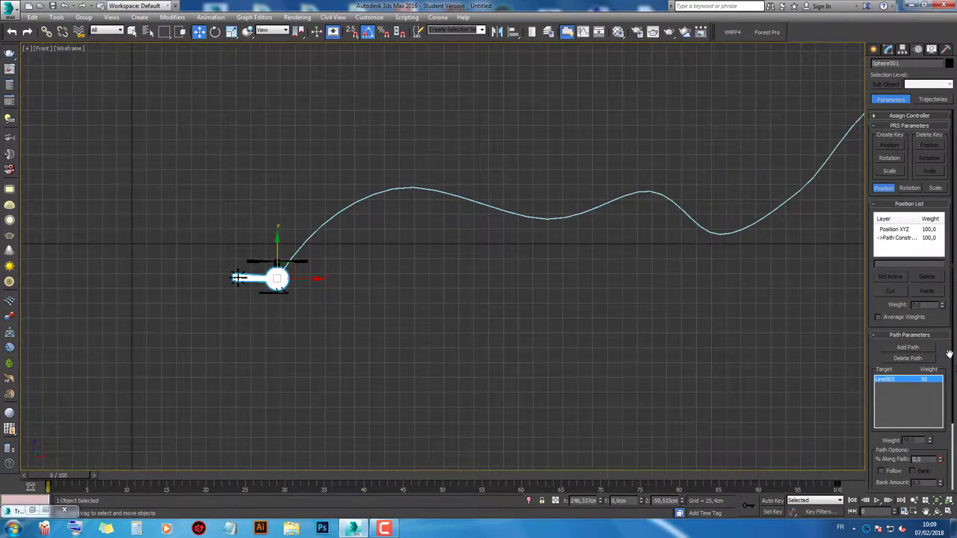
{"action": "left_click_drag", "start_coordinate": [949, 353], "coordinate": [915, 248]}
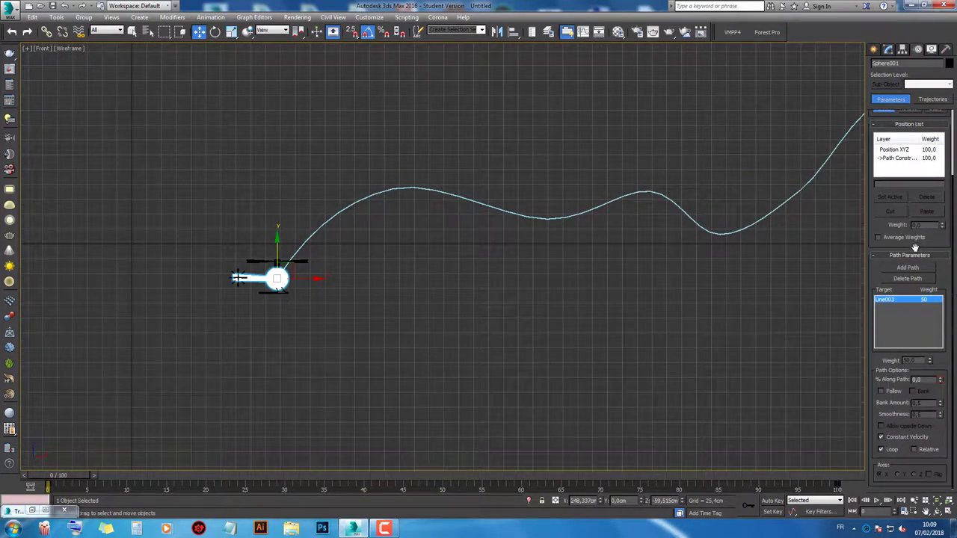
Step: Test Follow during playback, then turn Follow off so the helicopter stays level
{"action": "left_click", "coordinate": [891, 395]}
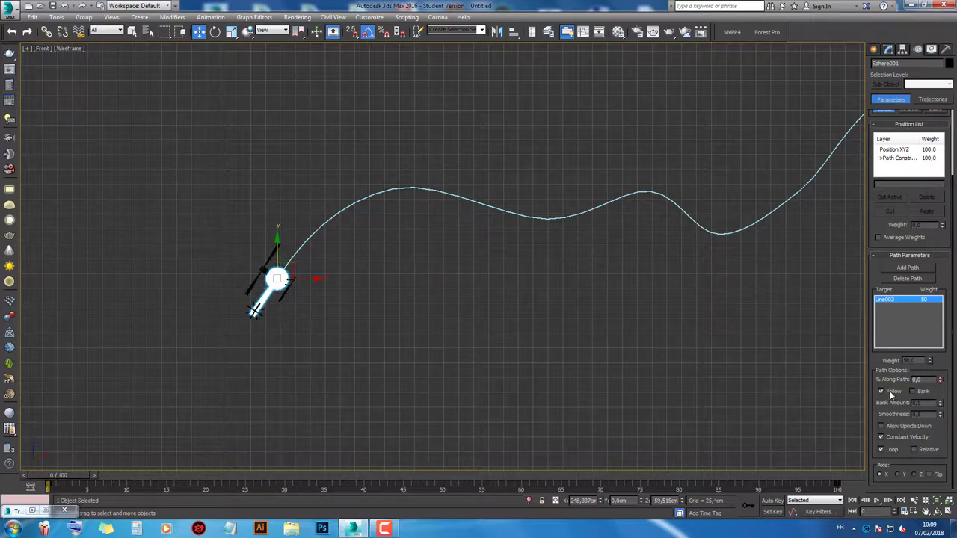
{"action": "left_click", "coordinate": [878, 501]}
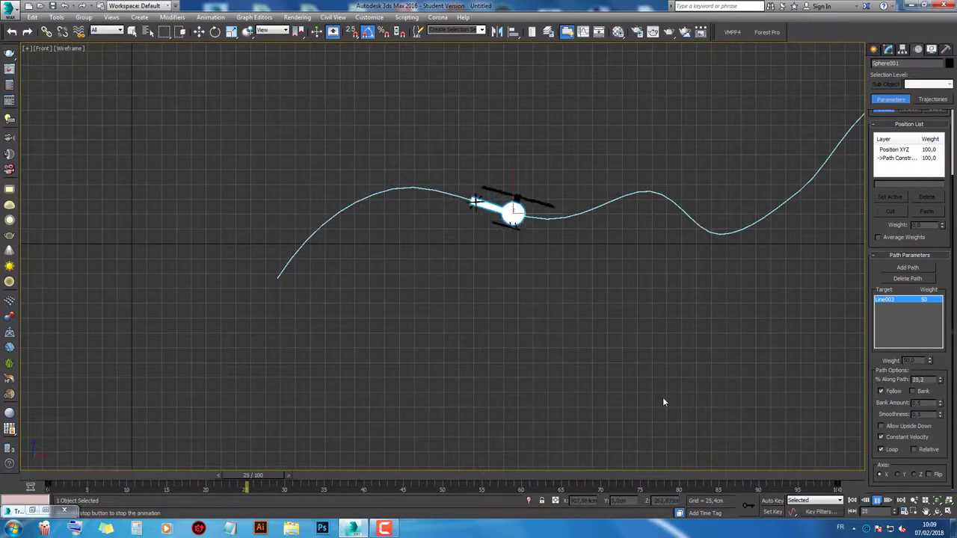
{"action": "middle_click_drag", "start_coordinate": [653, 369], "coordinate": [530, 372]}
{"action": "scroll", "coordinate": [529, 372], "scroll_direction": "down", "scroll_amount": 3}
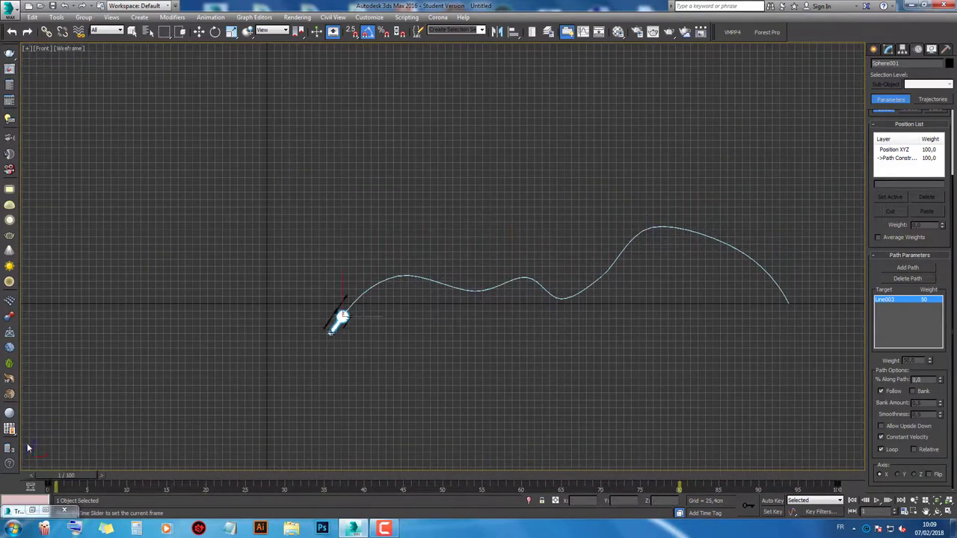
{"action": "key", "text": "/"}
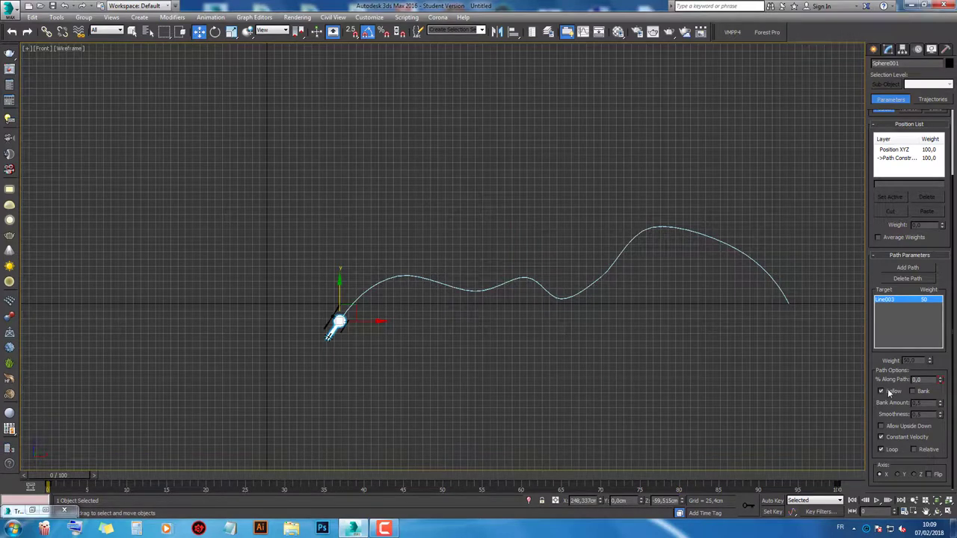
{"action": "left_click", "coordinate": [889, 392]}
{"action": "left_click", "coordinate": [878, 500]}
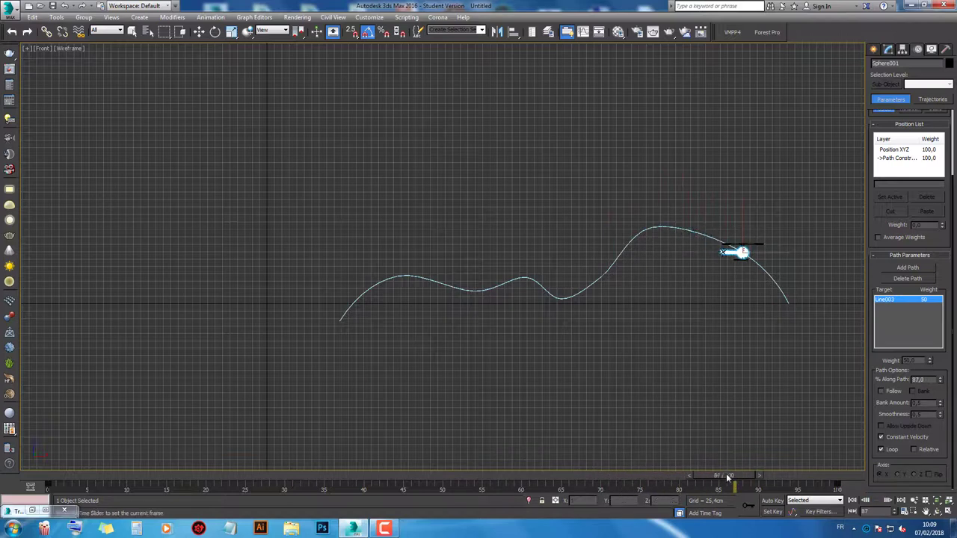
{"action": "mouse_move", "coordinate": [726, 474]}
{"action": "left_mouse_down"}
{"action": "mouse_move", "coordinate": [66, 409]}
{"action": "mouse_move", "coordinate": [159, 405]}
{"action": "left_mouse_up"}
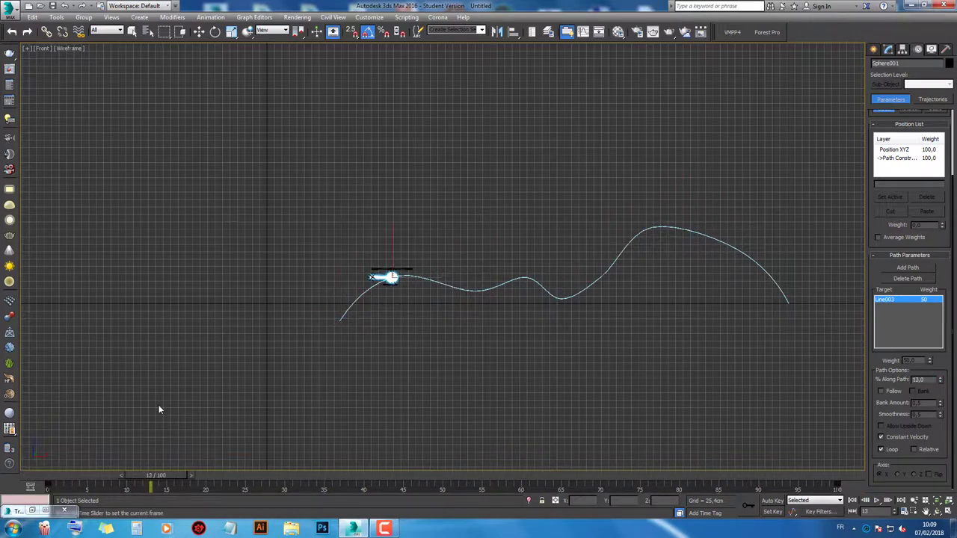
Step: Select the helicopter with the Rotate tool and turn Auto Key back on
{"action": "key", "text": "w"}
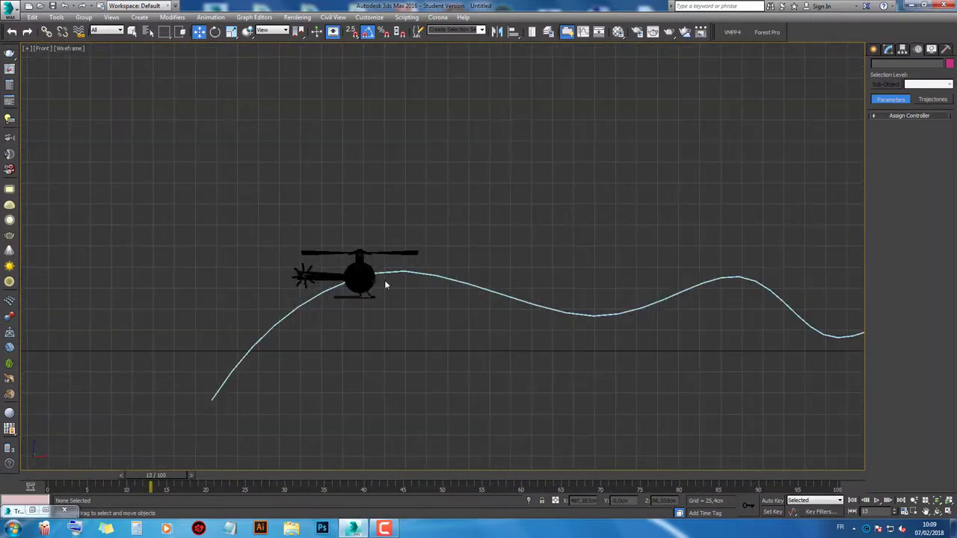
{"action": "left_click", "coordinate": [358, 278]}
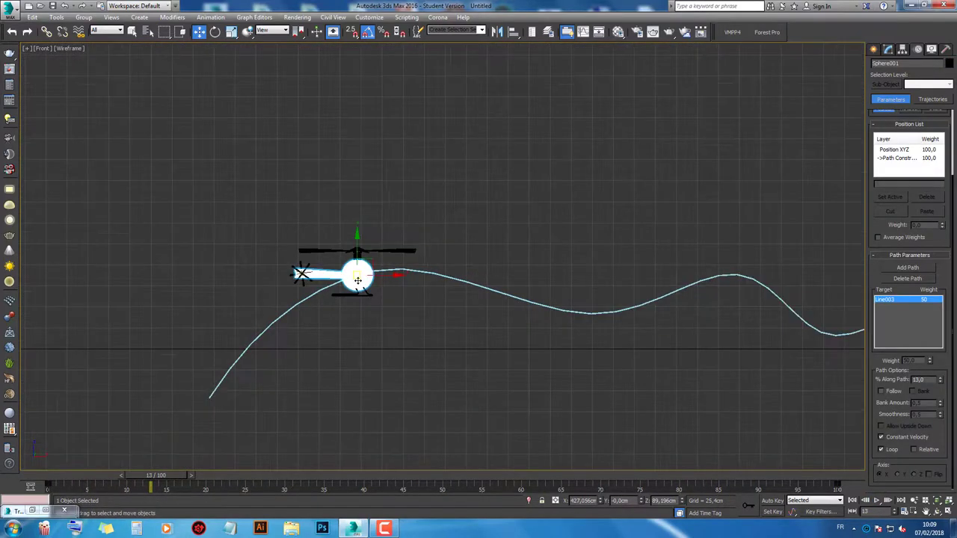
{"action": "key", "text": "e"}
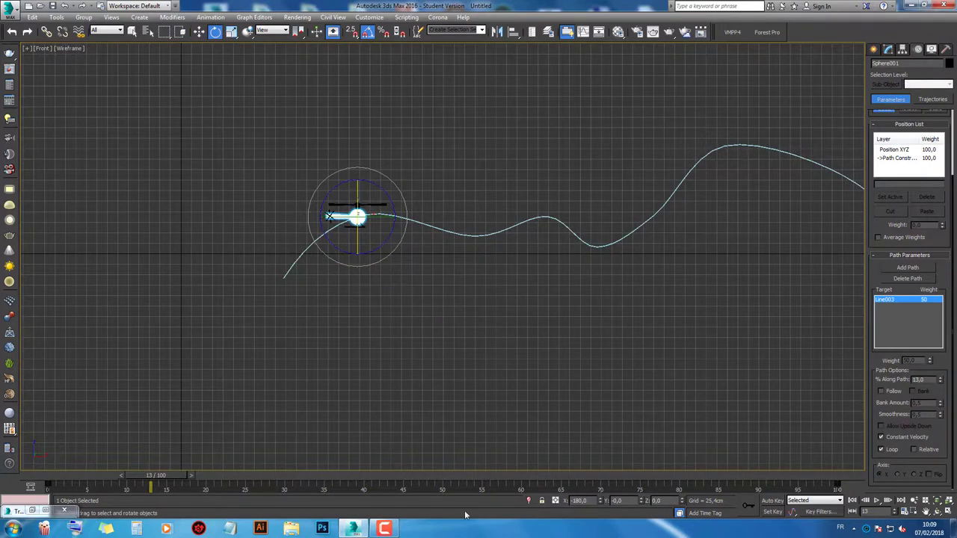
{"action": "key", "text": "n"}
{"action": "scroll", "coordinate": [304, 330], "scroll_direction": "down", "scroll_amount": 3}
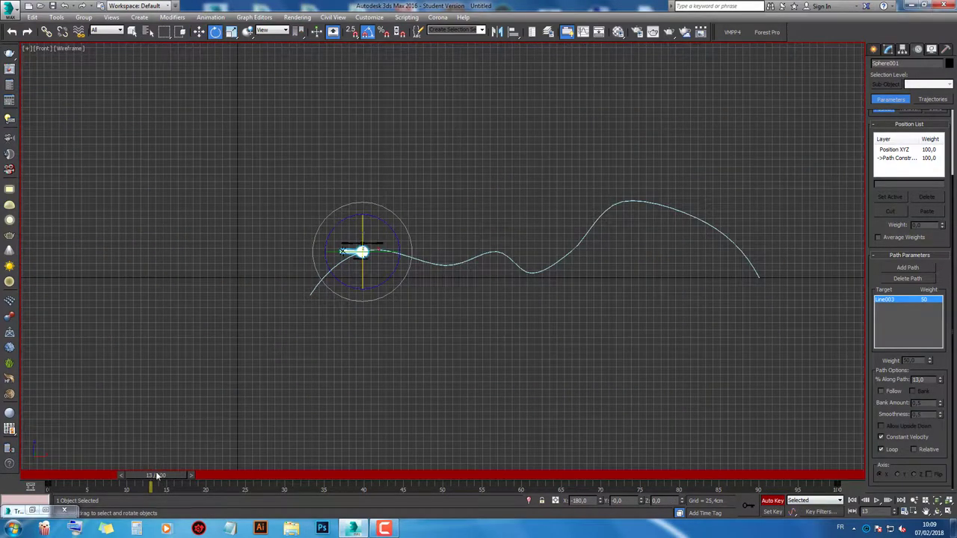
Step: Tilt the helicopter at an early frame, then scrub to frame 21 and back to the start
{"action": "mouse_move", "coordinate": [157, 475]}
{"action": "left_mouse_down"}
{"action": "mouse_move", "coordinate": [45, 476]}
{"action": "mouse_move", "coordinate": [140, 476]}
{"action": "left_mouse_up"}
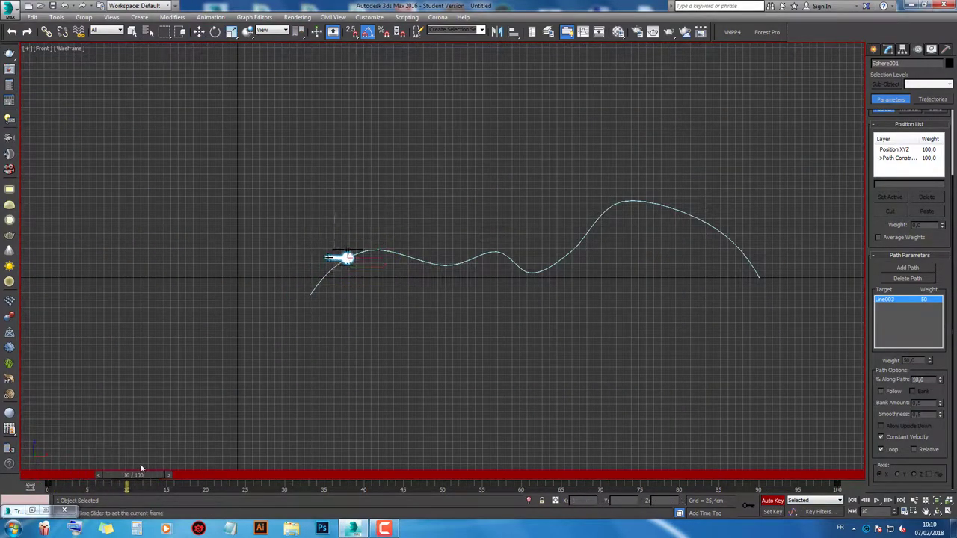
{"action": "key", "text": "e"}
{"action": "left_click_drag", "start_coordinate": [378, 223], "coordinate": [387, 227]}
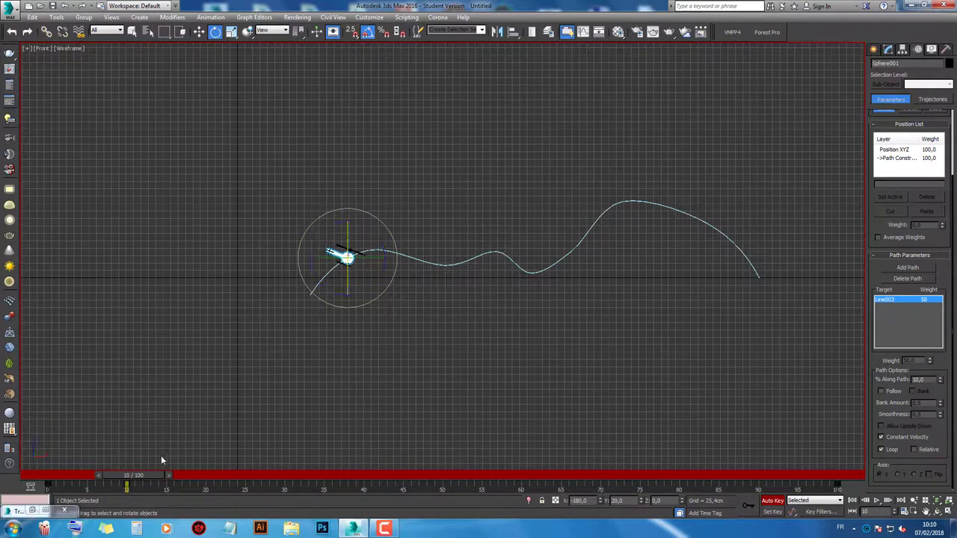
{"action": "key", "text": "q"}
{"action": "mouse_move", "coordinate": [108, 473]}
{"action": "left_mouse_down"}
{"action": "mouse_move", "coordinate": [92, 472]}
{"action": "mouse_move", "coordinate": [449, 498]}
{"action": "left_mouse_up"}
{"action": "key", "text": "e"}
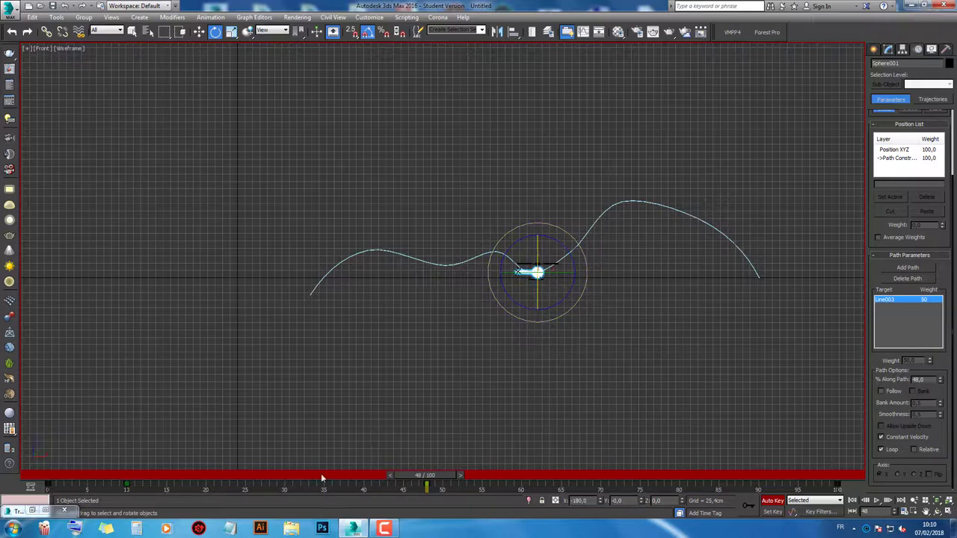
{"action": "left_click_drag", "start_coordinate": [432, 475], "coordinate": [226, 481]}
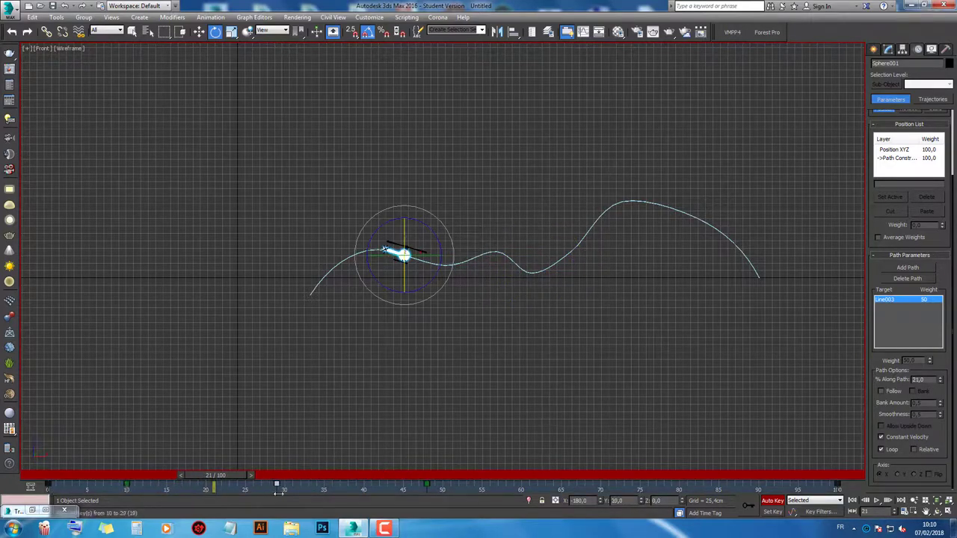
{"action": "left_click_drag", "start_coordinate": [213, 475], "coordinate": [53, 472]}
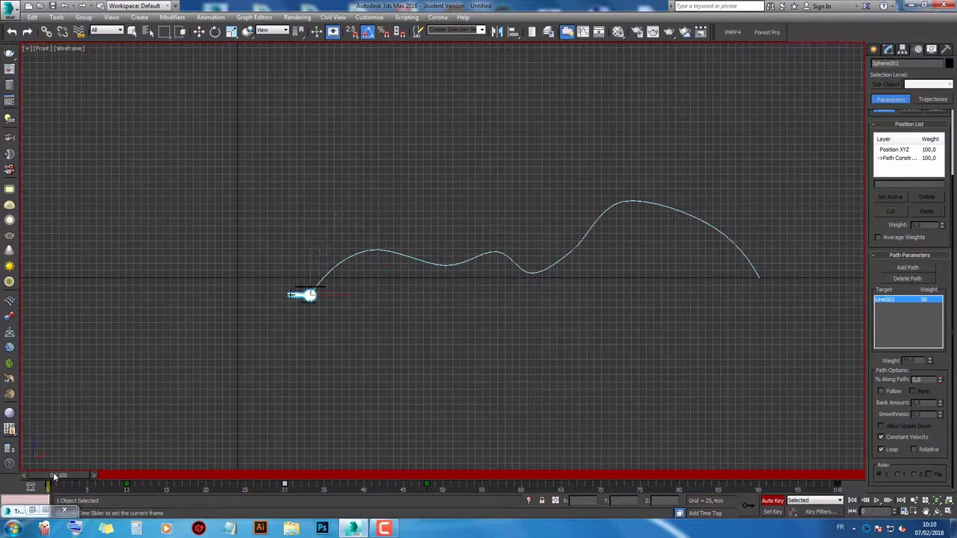
Step: Play to frame 82, then tilt the helicopter steeply around frame 73
{"action": "left_click", "coordinate": [876, 501]}
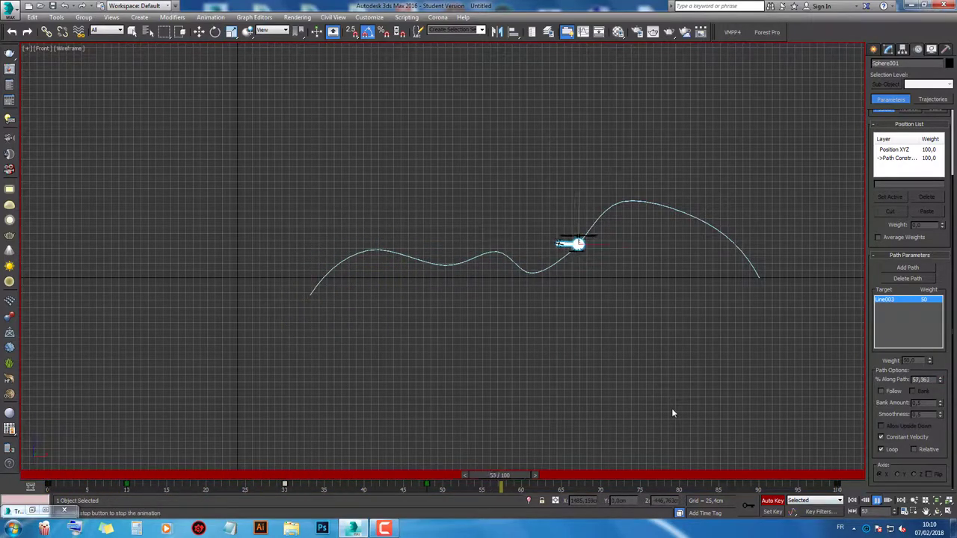
{"action": "left_click", "coordinate": [669, 473]}
{"action": "key", "text": "e"}
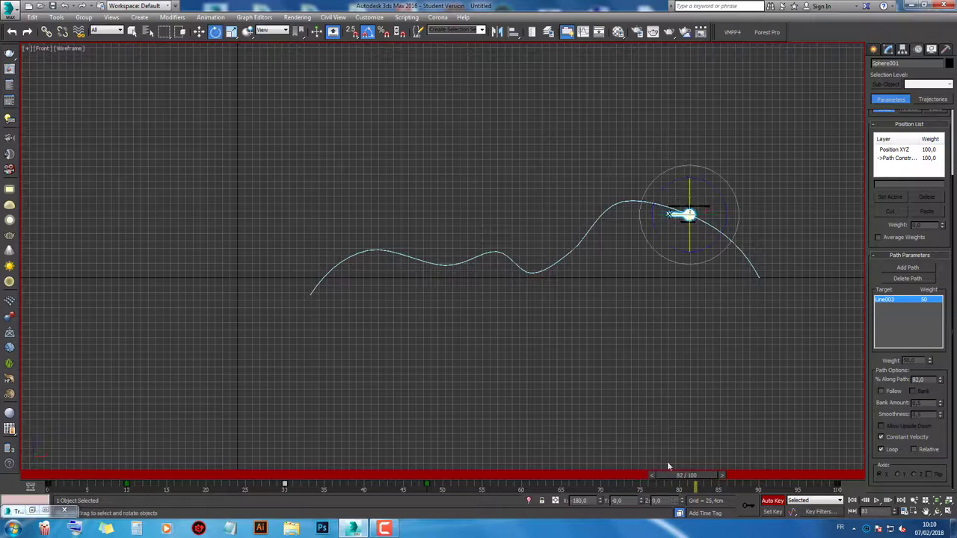
{"action": "mouse_move", "coordinate": [694, 478]}
{"action": "left_mouse_down"}
{"action": "mouse_move", "coordinate": [483, 476]}
{"action": "mouse_move", "coordinate": [643, 475]}
{"action": "left_mouse_up"}
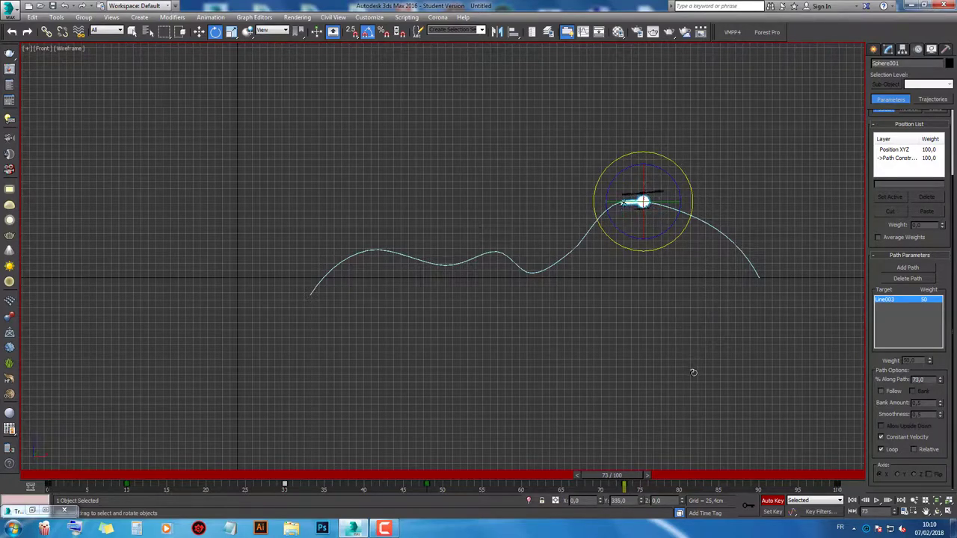
{"action": "mouse_move", "coordinate": [625, 477]}
{"action": "left_mouse_down"}
{"action": "mouse_move", "coordinate": [667, 474]}
{"action": "mouse_move", "coordinate": [407, 478]}
{"action": "mouse_move", "coordinate": [633, 488]}
{"action": "left_mouse_up"}
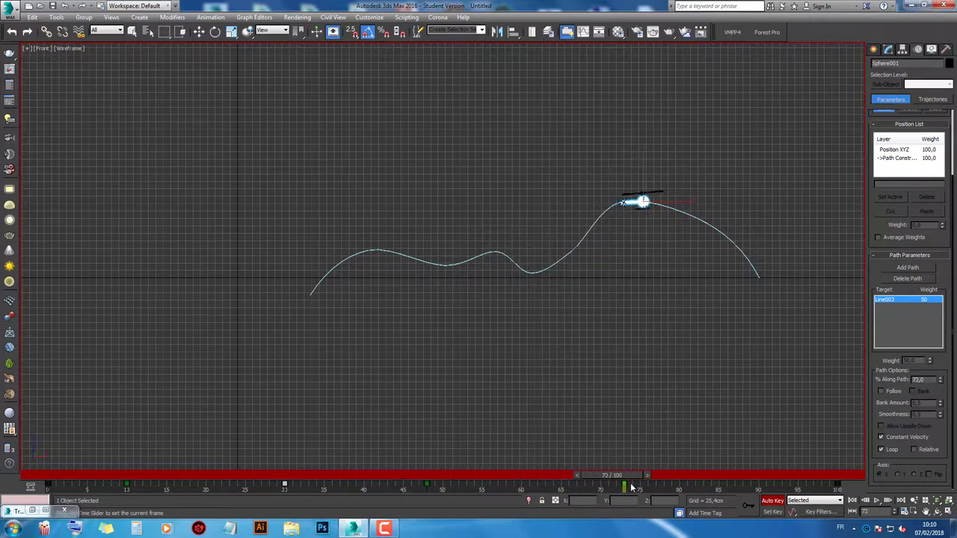
{"action": "key", "text": "e"}
{"action": "left_click_drag", "start_coordinate": [684, 231], "coordinate": [699, 188]}
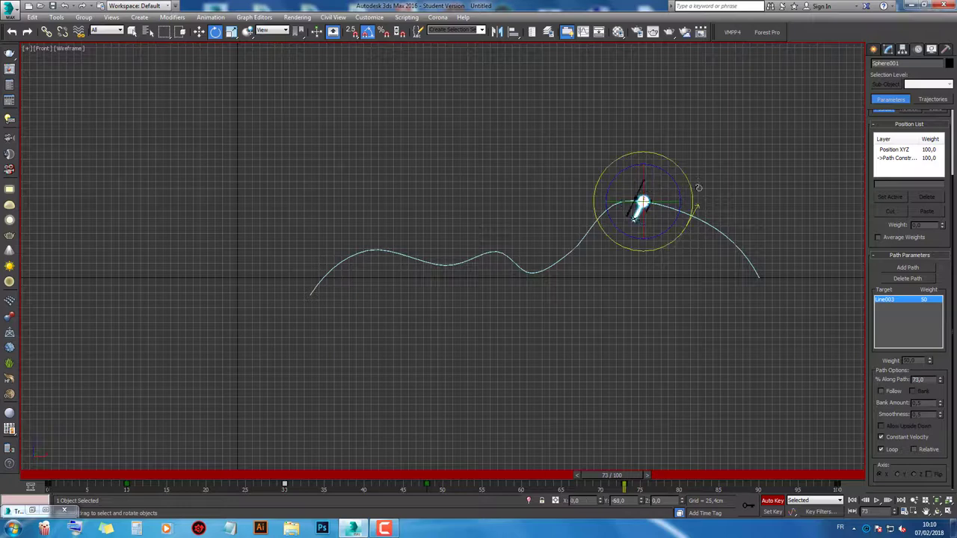
{"action": "left_click_drag", "start_coordinate": [674, 80], "coordinate": [612, 311]}
{"action": "mouse_move", "coordinate": [611, 473]}
{"action": "left_mouse_down"}
{"action": "mouse_move", "coordinate": [350, 476]}
{"action": "mouse_move", "coordinate": [672, 477]}
{"action": "mouse_move", "coordinate": [711, 502]}
{"action": "left_mouse_up"}
Step: Rotate the helicopter at the path end, then turn off Auto Key and select Line003
{"action": "key", "text": "e"}
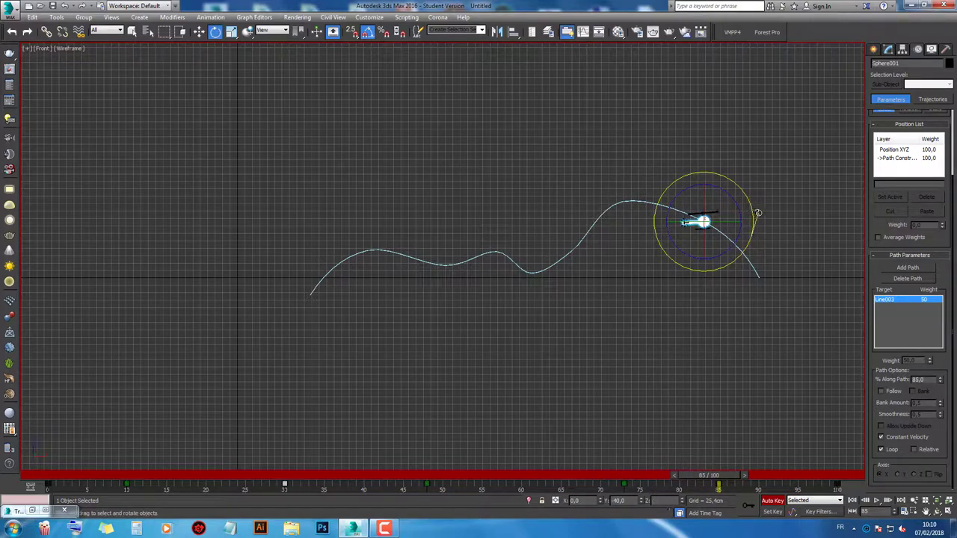
{"action": "scroll", "coordinate": [762, 216], "scroll_direction": "up", "scroll_amount": 5}
{"action": "scroll", "coordinate": [741, 234], "scroll_direction": "down", "scroll_amount": 4}
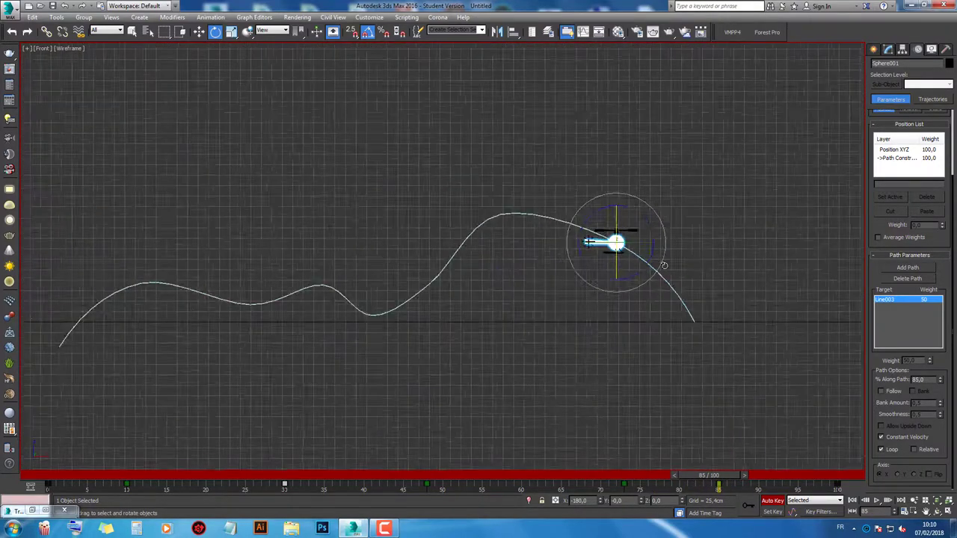
{"action": "scroll", "coordinate": [742, 234], "scroll_direction": "down", "scroll_amount": 2}
{"action": "mouse_move", "coordinate": [730, 476]}
{"action": "left_mouse_down"}
{"action": "mouse_move", "coordinate": [805, 479]}
{"action": "mouse_move", "coordinate": [850, 495]}
{"action": "mouse_move", "coordinate": [100, 447]}
{"action": "mouse_move", "coordinate": [232, 477]}
{"action": "mouse_move", "coordinate": [748, 494]}
{"action": "mouse_move", "coordinate": [847, 533]}
{"action": "left_mouse_up"}
{"action": "key", "text": "e"}
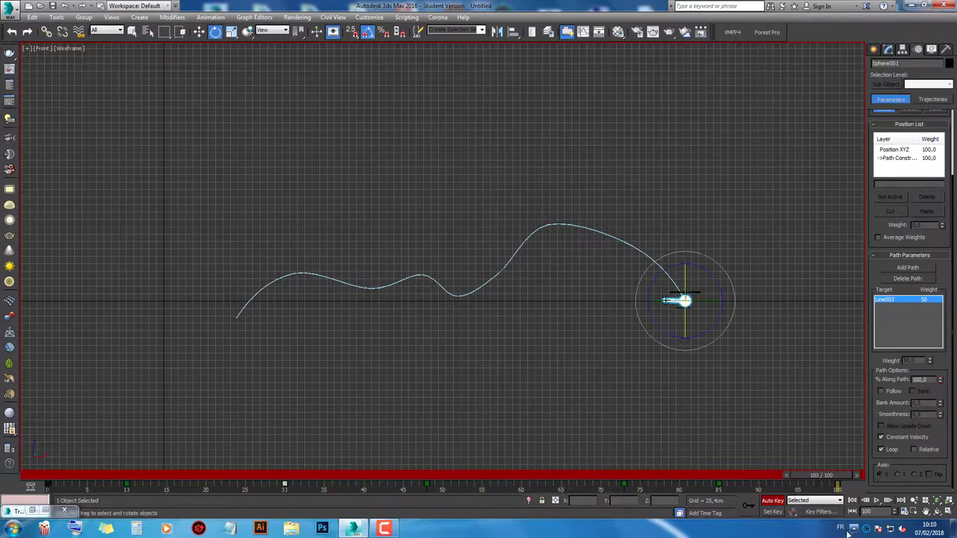
{"action": "left_click", "coordinate": [778, 503]}
{"action": "left_click", "coordinate": [421, 299]}
{"action": "left_click", "coordinate": [427, 276]}
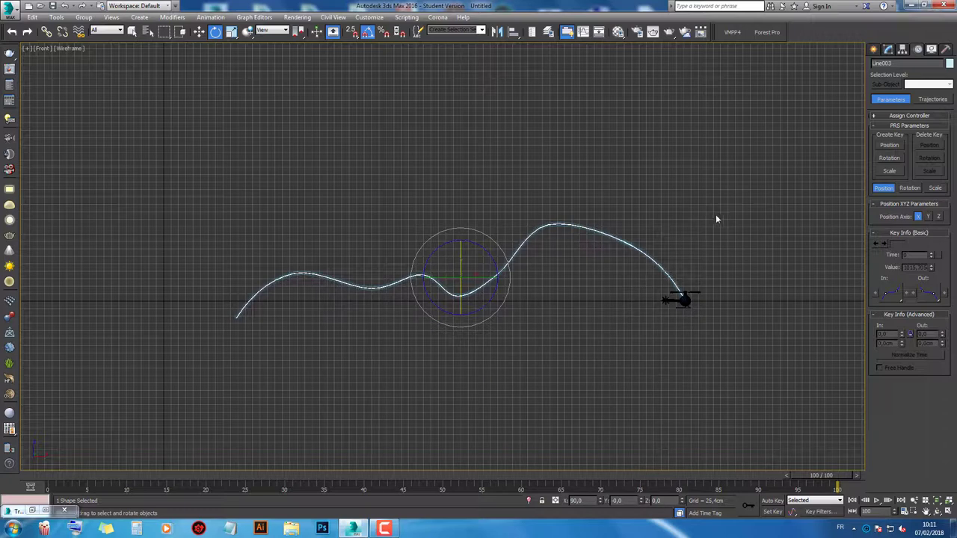
Step: Open Line003 in the Modify panel at Vertex level and select its first vertex
{"action": "left_click", "coordinate": [281, 277]}
{"action": "left_click", "coordinate": [283, 276]}
{"action": "left_click", "coordinate": [890, 60]}
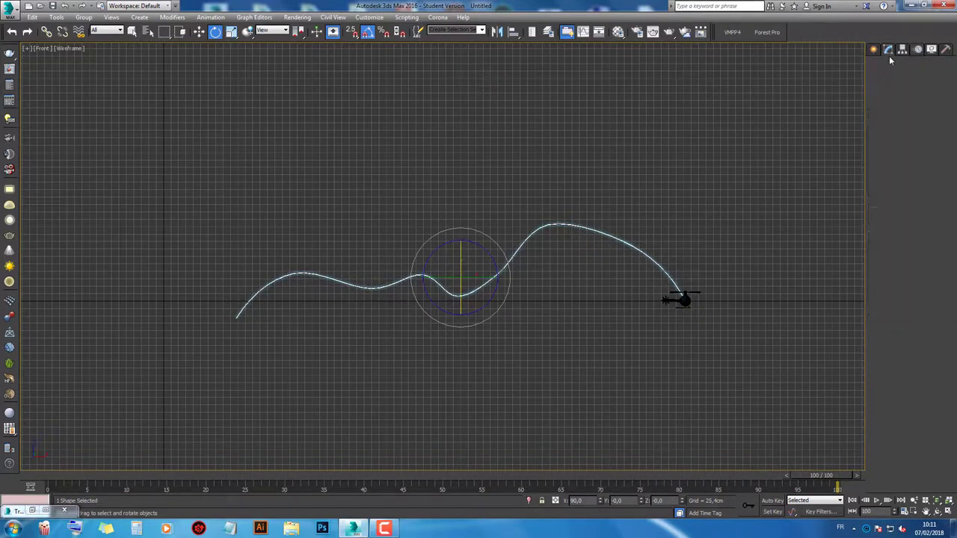
{"action": "left_click", "coordinate": [877, 189]}
{"action": "left_click", "coordinate": [898, 382]}
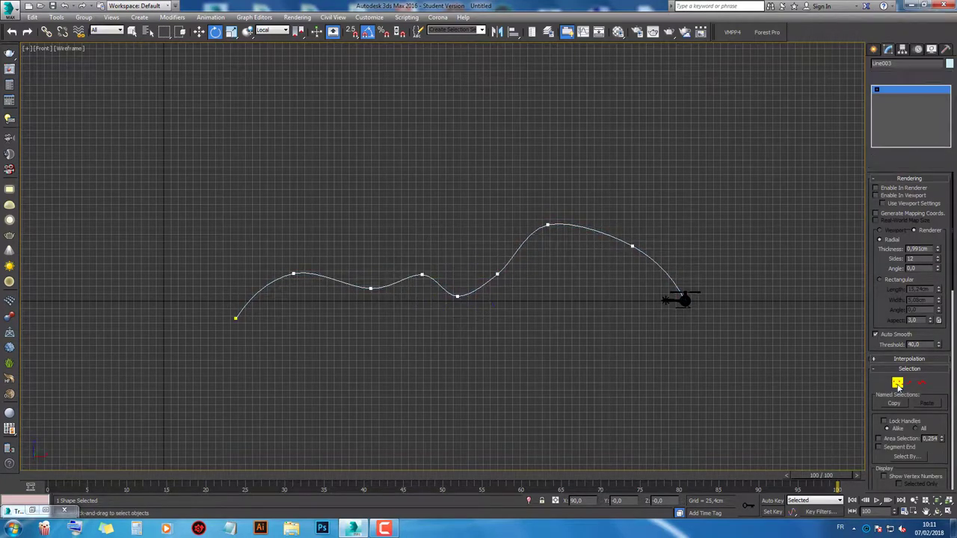
{"action": "scroll", "coordinate": [231, 330], "scroll_direction": "up", "scroll_amount": 5}
{"action": "left_click", "coordinate": [255, 277]}
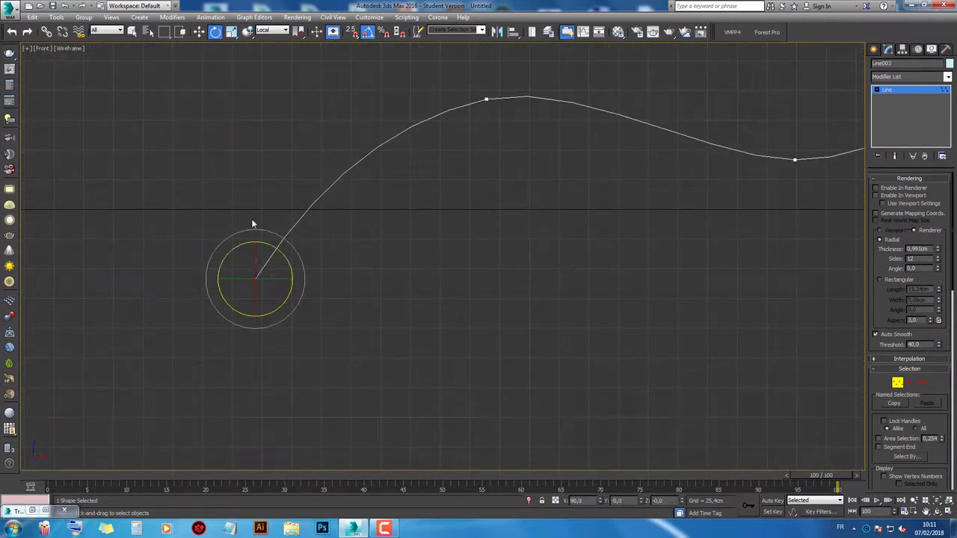
{"action": "left_click", "coordinate": [200, 32]}
{"action": "key", "text": "Home"}
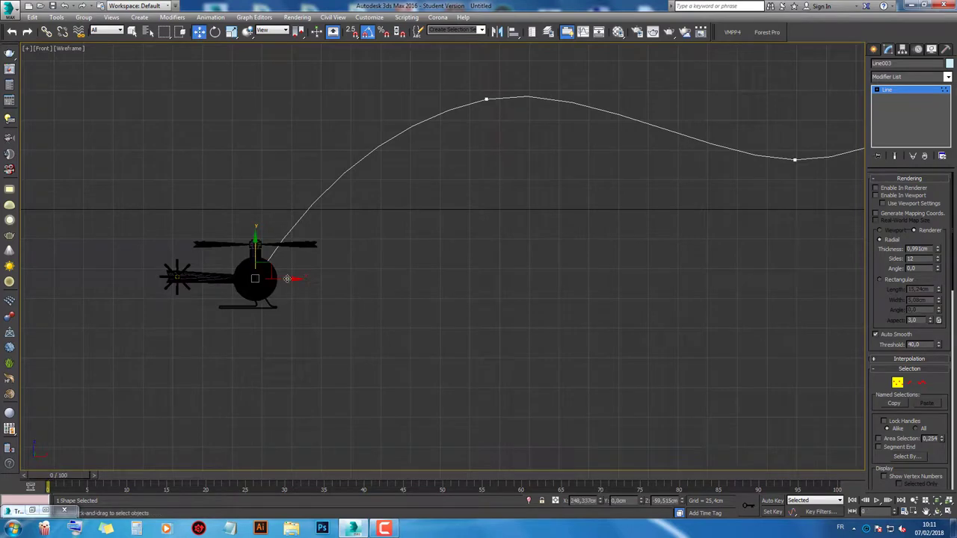
Step: Raise the path's starting vertex and move the time slider to frame 85
{"action": "left_click_drag", "start_coordinate": [261, 271], "coordinate": [303, 151]}
{"action": "scroll", "coordinate": [286, 196], "scroll_direction": "up", "scroll_amount": 5}
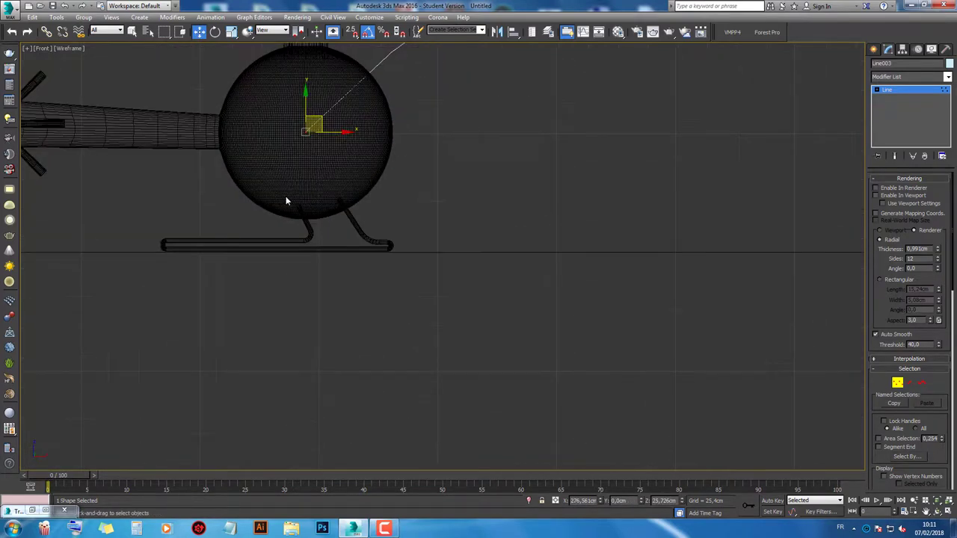
{"action": "scroll", "coordinate": [286, 196], "scroll_direction": "up", "scroll_amount": 3}
{"action": "left_click_drag", "start_coordinate": [325, 47], "coordinate": [328, 48]}
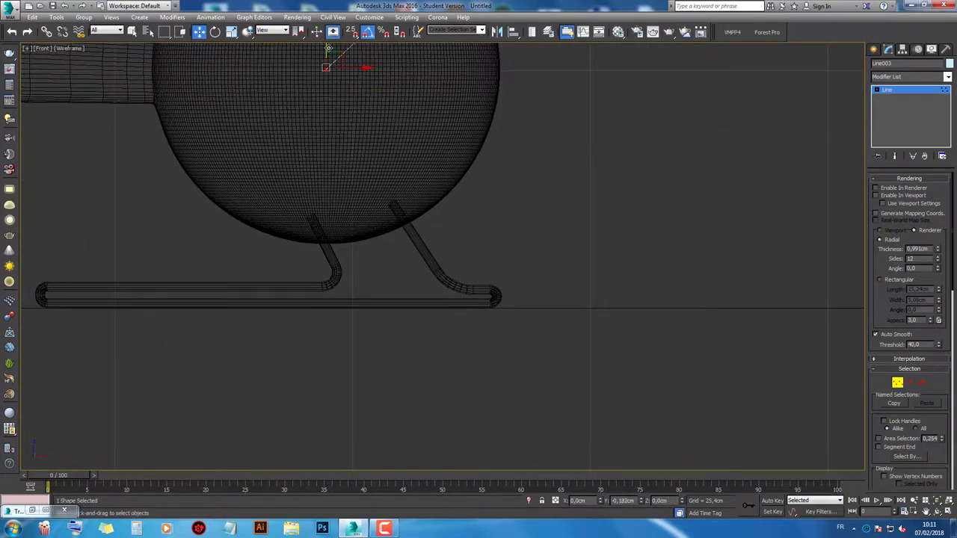
{"action": "scroll", "coordinate": [103, 397], "scroll_direction": "down", "scroll_amount": 10}
{"action": "scroll", "coordinate": [98, 442], "scroll_direction": "down", "scroll_amount": 5}
{"action": "mouse_move", "coordinate": [53, 476]}
{"action": "left_mouse_down"}
{"action": "mouse_move", "coordinate": [447, 486]}
{"action": "mouse_move", "coordinate": [716, 513]}
{"action": "left_mouse_up"}
Step: Raise the middle and dip vertices to soften the path's low section
{"action": "key", "text": "w"}
{"action": "mouse_move", "coordinate": [342, 282]}
{"action": "left_mouse_down"}
{"action": "mouse_move", "coordinate": [399, 325]}
{"action": "mouse_move", "coordinate": [355, 226]}
{"action": "left_mouse_up"}
{"action": "left_click", "coordinate": [436, 288]}
{"action": "left_click_drag", "start_coordinate": [436, 288], "coordinate": [425, 234]}
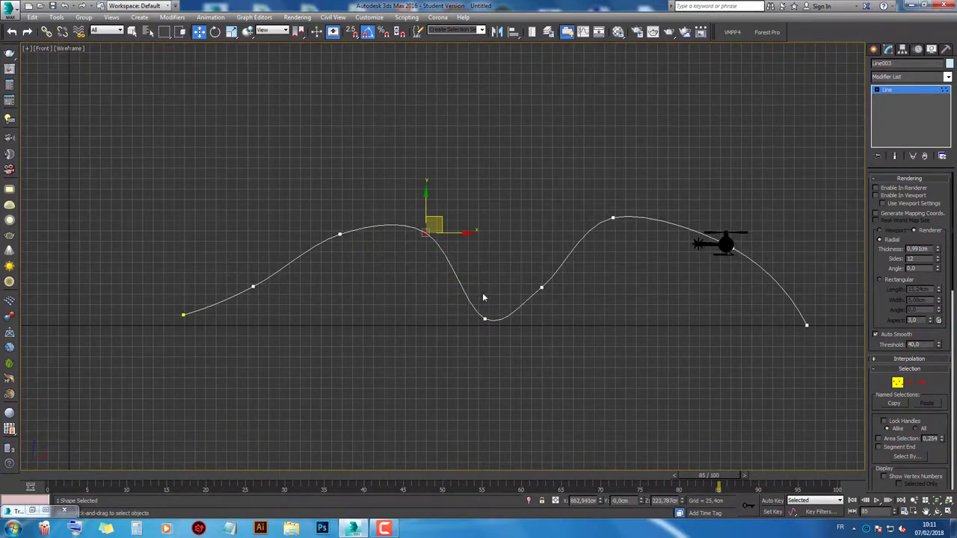
{"action": "left_click", "coordinate": [485, 318]}
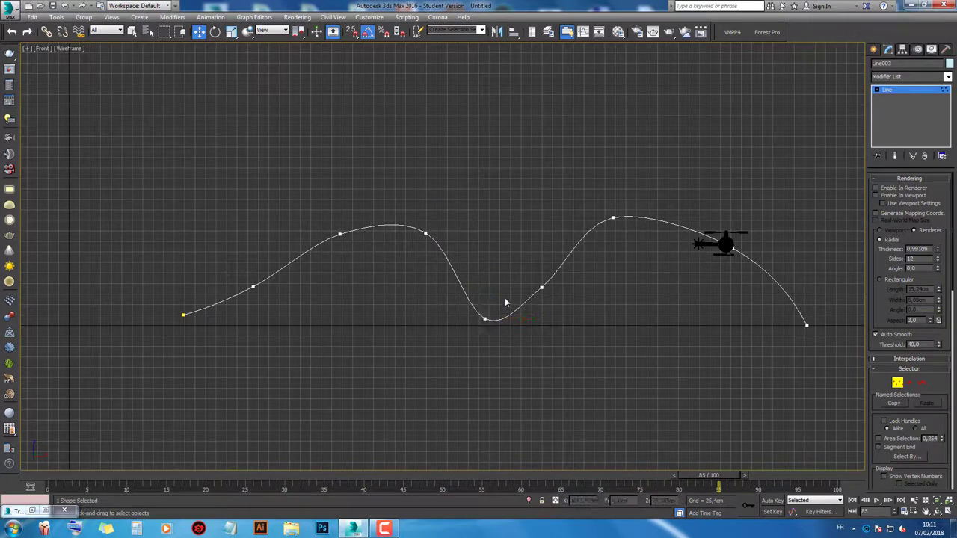
{"action": "left_click_drag", "start_coordinate": [501, 298], "coordinate": [492, 235]}
{"action": "left_click", "coordinate": [543, 286]}
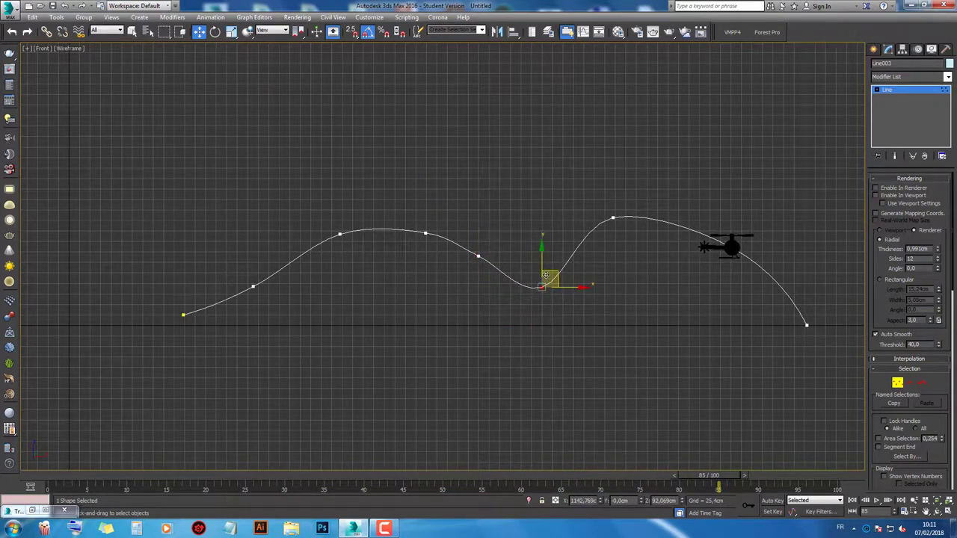
{"action": "left_click_drag", "start_coordinate": [546, 273], "coordinate": [548, 230]}
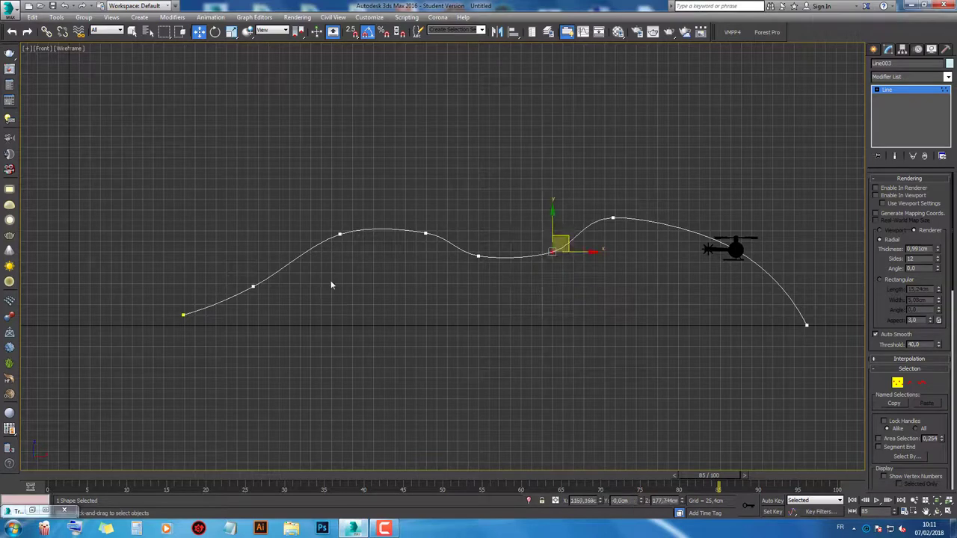
Step: Lift the first hump higher, deepen the middle dip slightly, and check at frame 34
{"action": "left_click", "coordinate": [341, 235]}
{"action": "left_click_drag", "start_coordinate": [354, 217], "coordinate": [340, 180]}
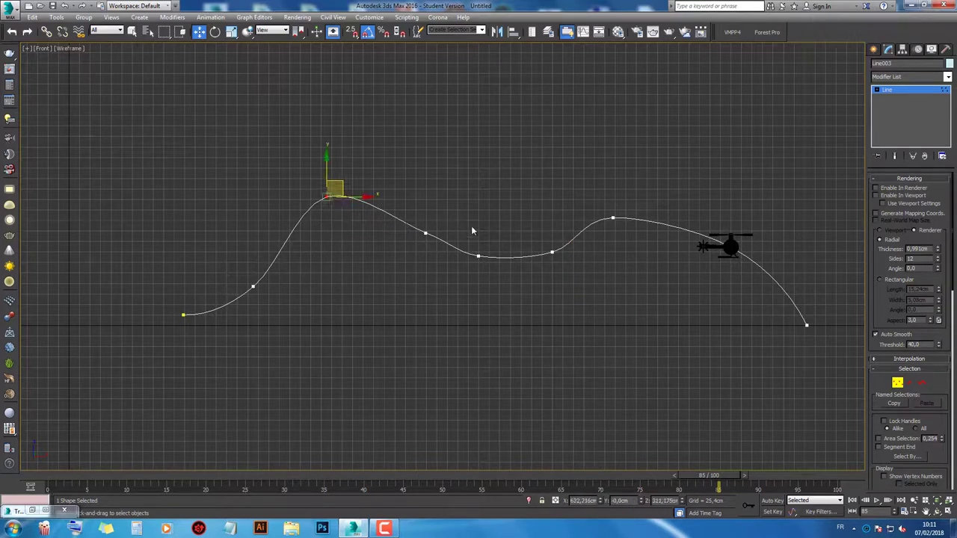
{"action": "left_click", "coordinate": [478, 255]}
{"action": "left_click_drag", "start_coordinate": [483, 250], "coordinate": [483, 263]}
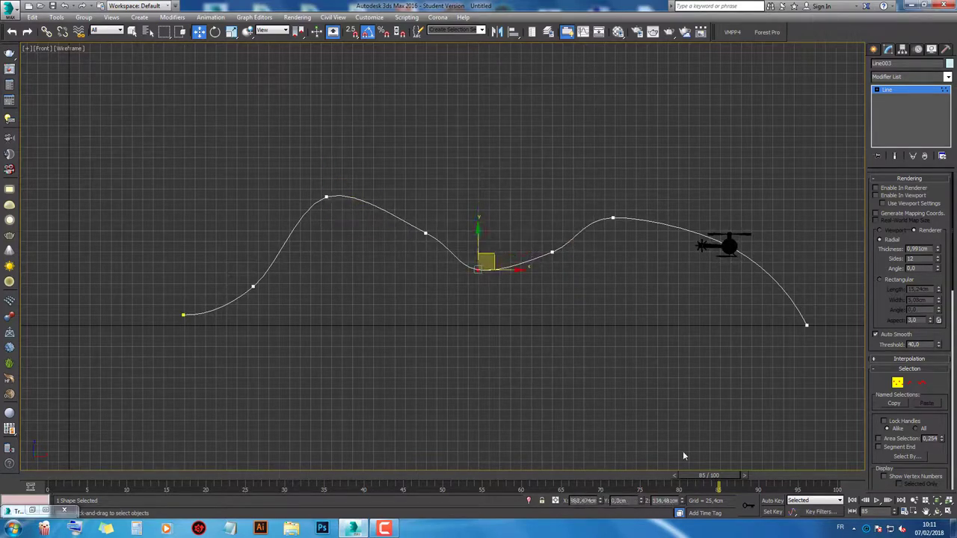
{"action": "mouse_move", "coordinate": [719, 483]}
{"action": "left_mouse_down"}
{"action": "mouse_move", "coordinate": [310, 475]}
{"action": "mouse_move", "coordinate": [841, 484]}
{"action": "left_mouse_up"}
{"action": "key", "text": "w"}
{"action": "scroll", "coordinate": [701, 325], "scroll_direction": "up", "scroll_amount": 5}
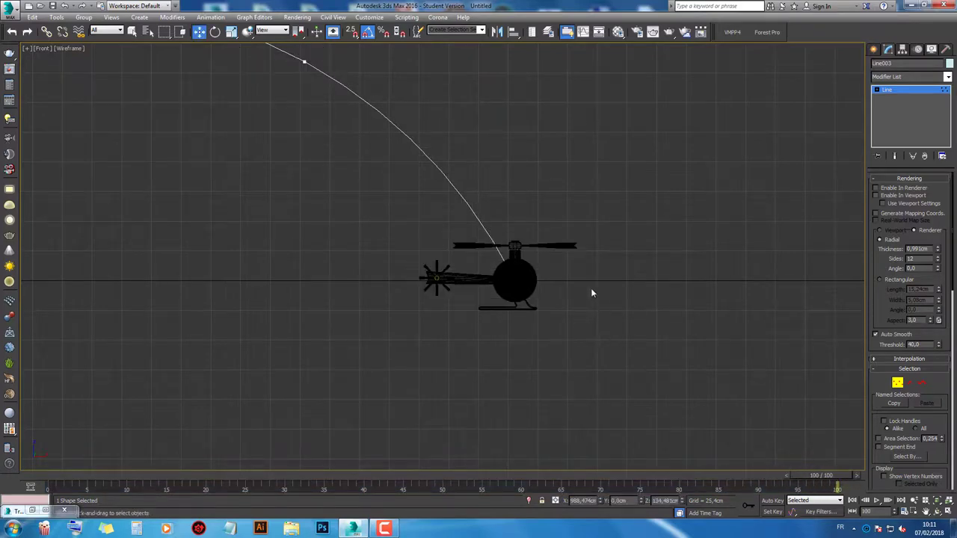
Step: Raise the path vertex near the helicopter's end position
{"action": "scroll", "coordinate": [482, 294], "scroll_direction": "up", "scroll_amount": 3}
{"action": "scroll", "coordinate": [591, 239], "scroll_direction": "down", "scroll_amount": 3}
{"action": "left_click_drag", "start_coordinate": [593, 238], "coordinate": [593, 210]}
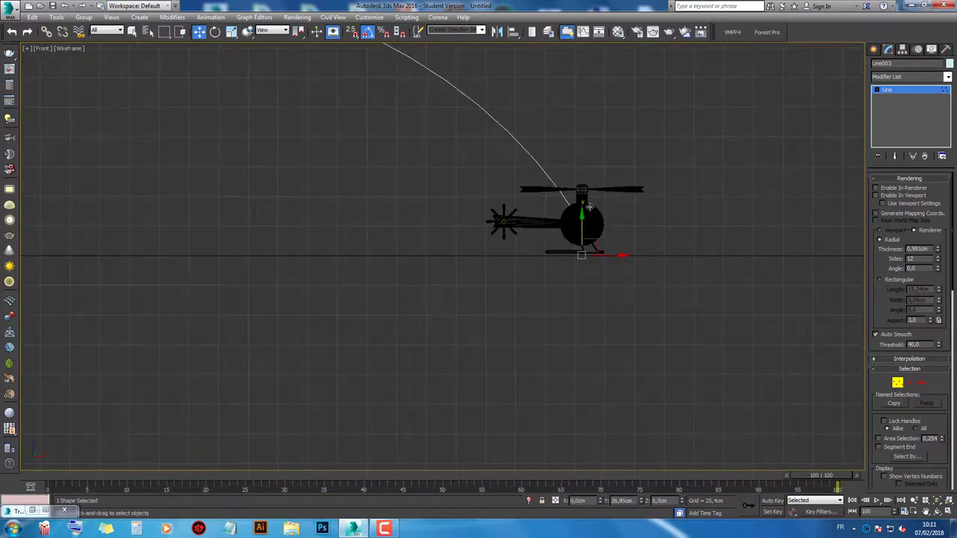
{"action": "scroll", "coordinate": [587, 232], "scroll_direction": "down", "scroll_amount": 3}
{"action": "scroll", "coordinate": [583, 232], "scroll_direction": "down", "scroll_amount": 3}
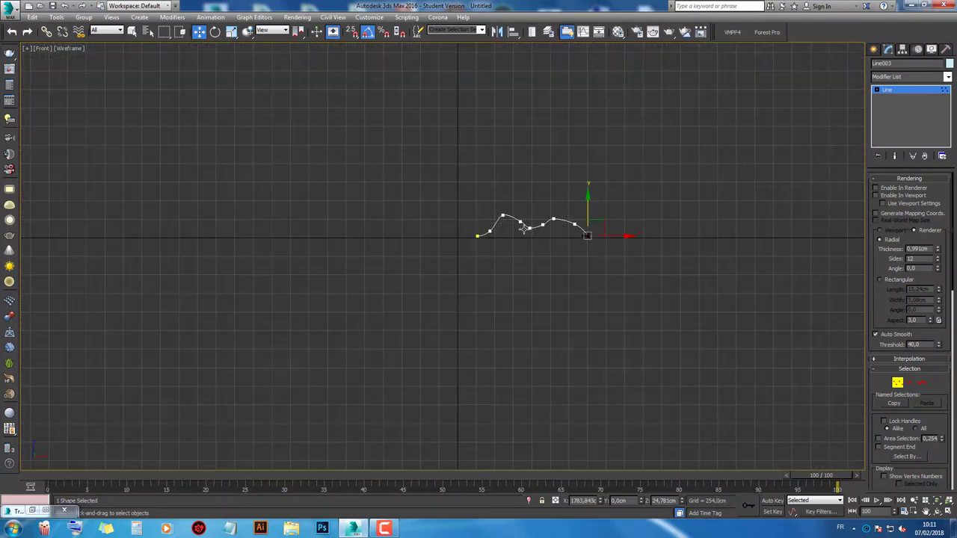
{"action": "scroll", "coordinate": [527, 262], "scroll_direction": "down", "scroll_amount": 4}
{"action": "scroll", "coordinate": [524, 261], "scroll_direction": "up", "scroll_amount": 3}
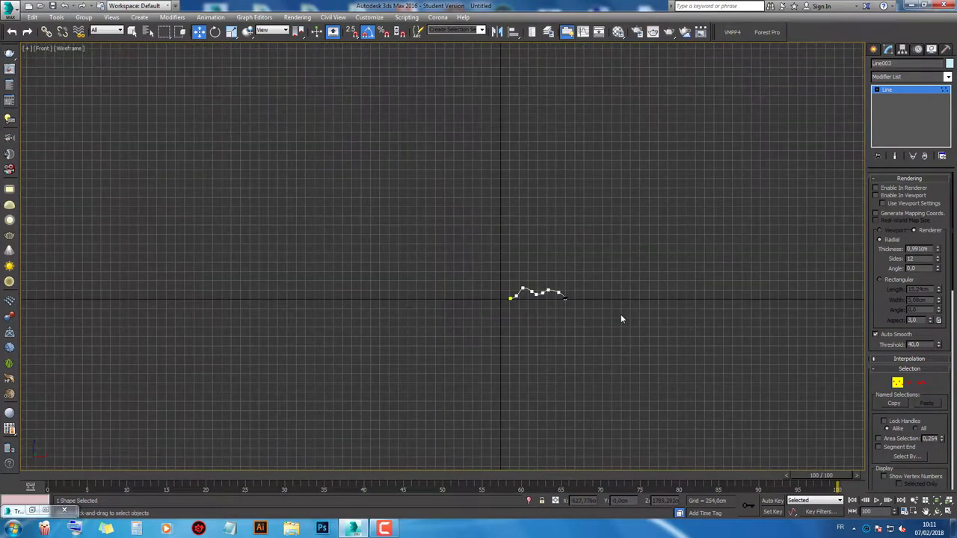
Step: Select a path segment in Segment mode, then return to Vertex mode
{"action": "left_click", "coordinate": [906, 381]}
{"action": "scroll", "coordinate": [555, 310], "scroll_direction": "up", "scroll_amount": 3}
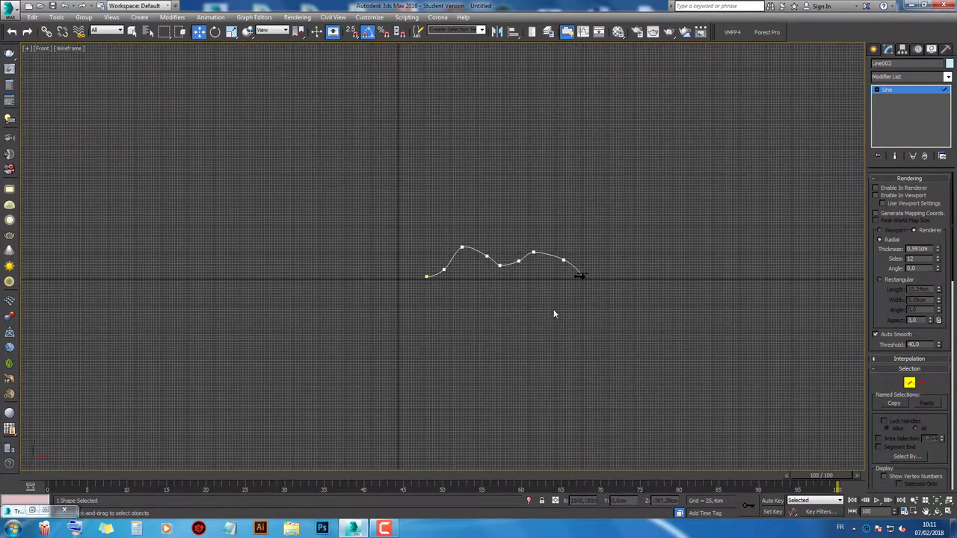
{"action": "left_click", "coordinate": [441, 266]}
{"action": "scroll", "coordinate": [461, 251], "scroll_direction": "up", "scroll_amount": 3}
{"action": "scroll", "coordinate": [477, 261], "scroll_direction": "down", "scroll_amount": 3}
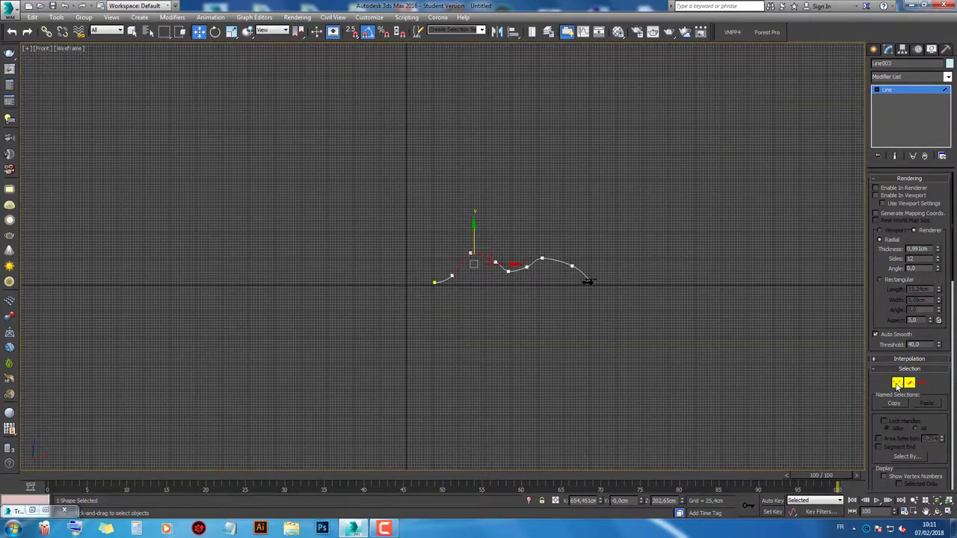
{"action": "left_click", "coordinate": [898, 383]}
{"action": "scroll", "coordinate": [460, 260], "scroll_direction": "up", "scroll_amount": 3}
Step: Pull vertices around the middle dip upward to smooth it, then deselect them
{"action": "left_click_drag", "start_coordinate": [540, 247], "coordinate": [548, 227]}
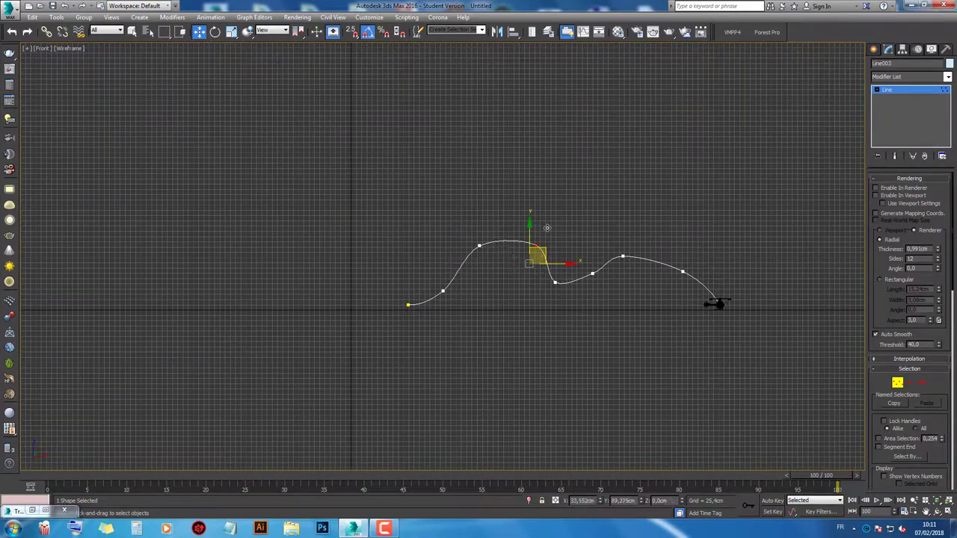
{"action": "left_click_drag", "start_coordinate": [555, 283], "coordinate": [556, 267]}
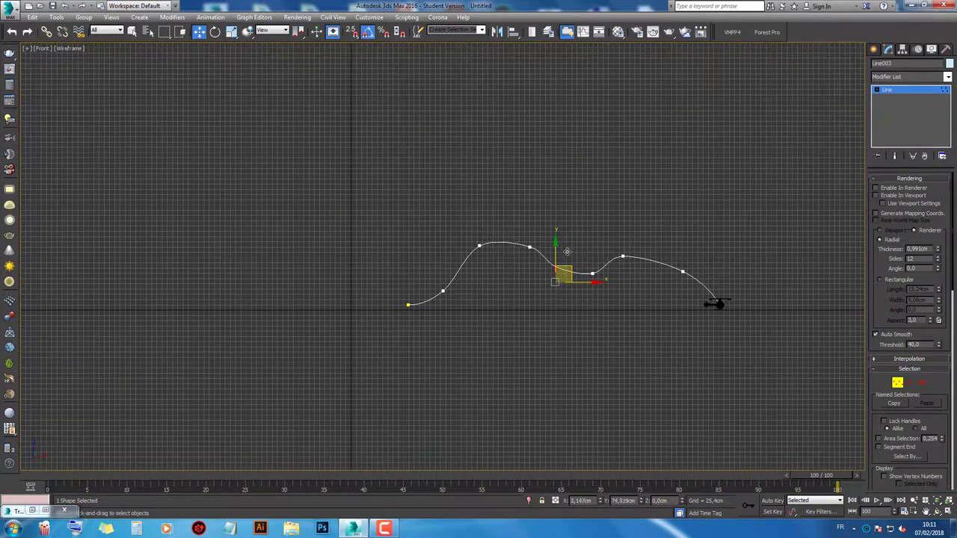
{"action": "left_click", "coordinate": [590, 276]}
{"action": "left_click_drag", "start_coordinate": [458, 263], "coordinate": [476, 201]}
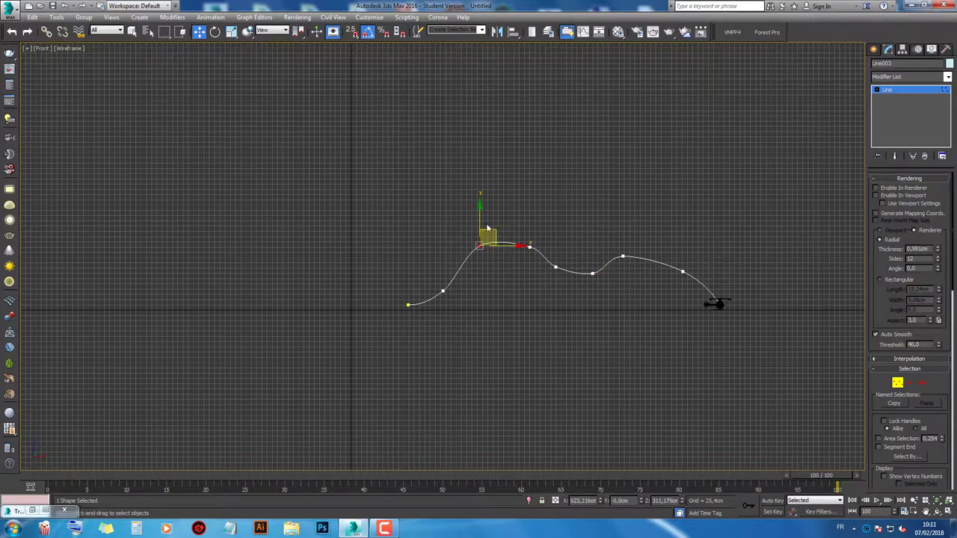
{"action": "left_click", "coordinate": [551, 272]}
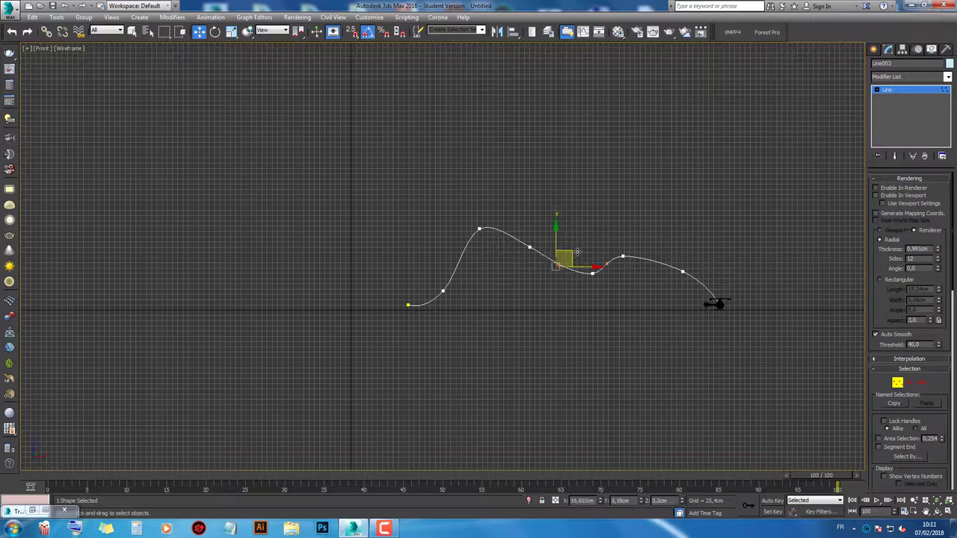
{"action": "left_click", "coordinate": [628, 315]}
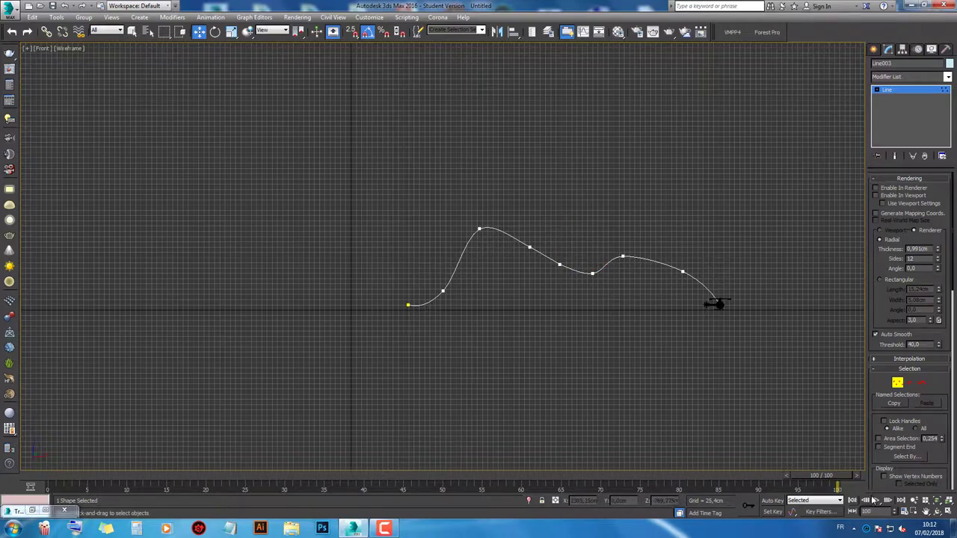
Step: Move the time slider toward the path's end and select the helicopter, undoing a trial tilt
{"action": "mouse_move", "coordinate": [139, 477]}
{"action": "left_mouse_down"}
{"action": "mouse_move", "coordinate": [71, 476]}
{"action": "mouse_move", "coordinate": [468, 532]}
{"action": "mouse_move", "coordinate": [658, 531]}
{"action": "left_mouse_up"}
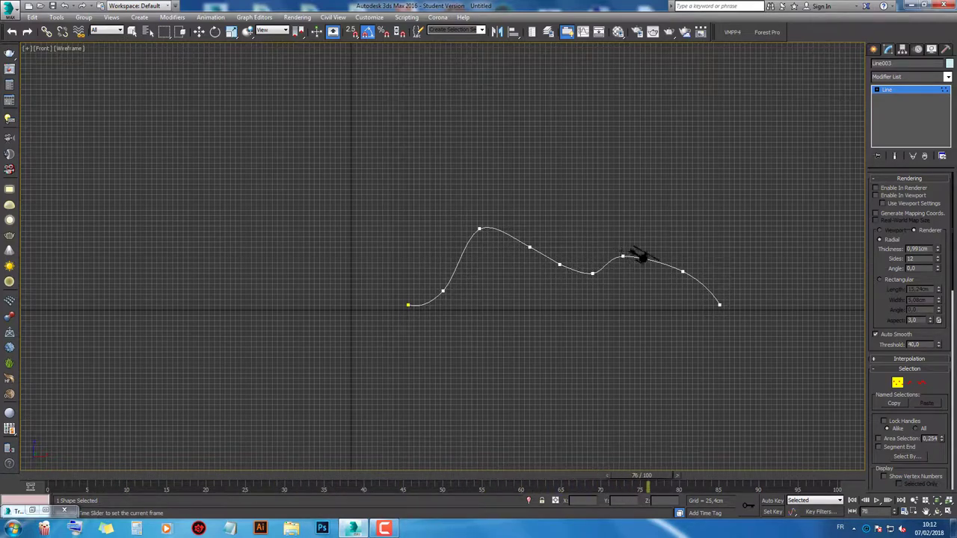
{"action": "left_click_drag", "start_coordinate": [658, 532], "coordinate": [745, 521]}
{"action": "key", "text": "w"}
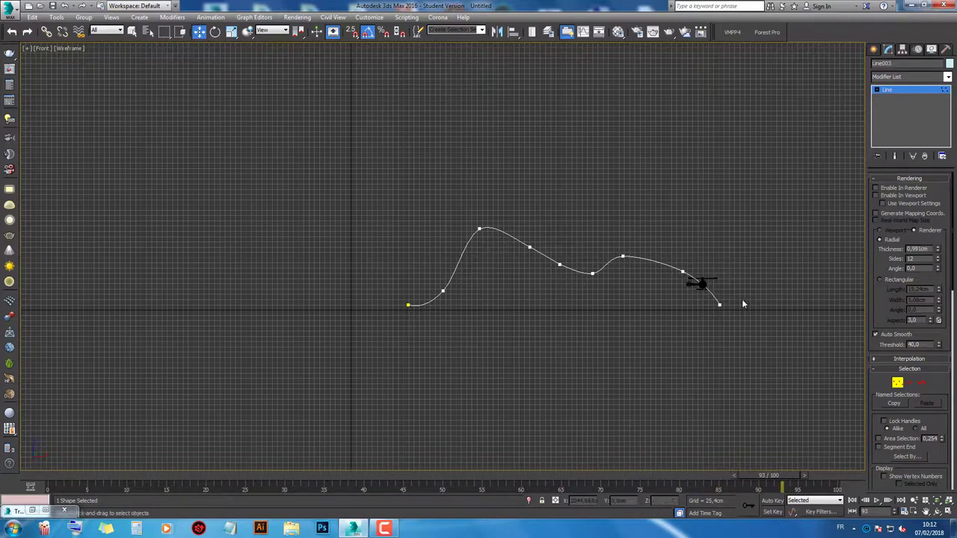
{"action": "scroll", "coordinate": [748, 303], "scroll_direction": "up", "scroll_amount": 5}
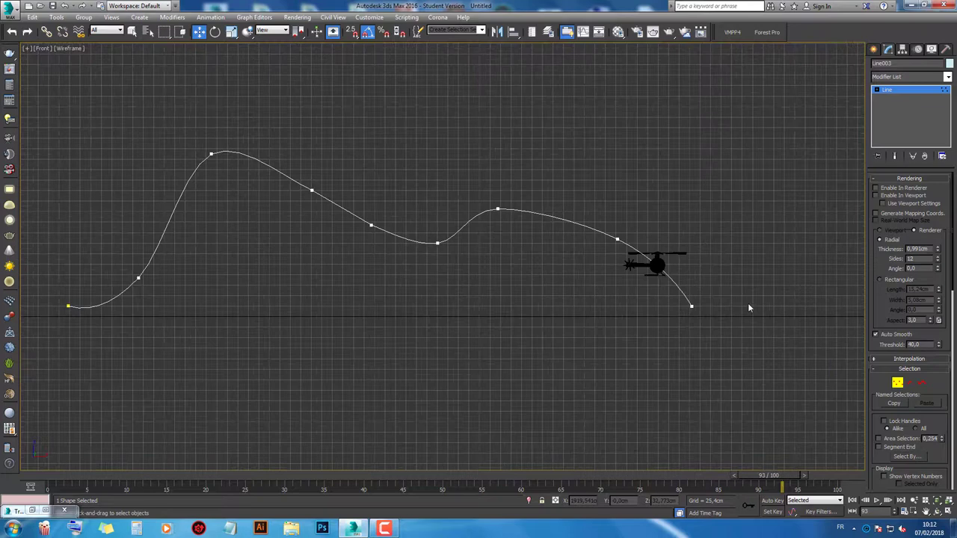
{"action": "key", "text": "ctrl+m"}
{"action": "left_click", "coordinate": [658, 263]}
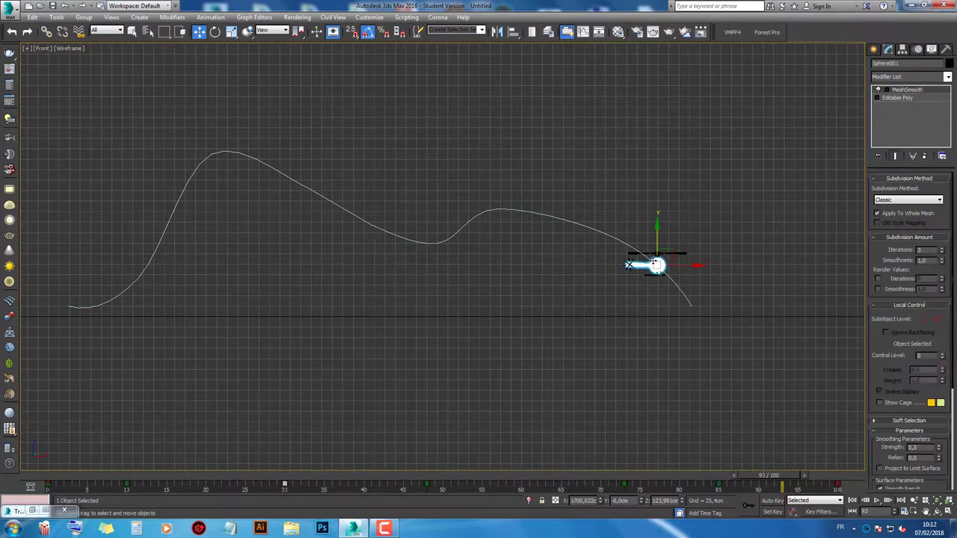
{"action": "left_click", "coordinate": [214, 32]}
{"action": "left_click_drag", "start_coordinate": [703, 285], "coordinate": [700, 279]}
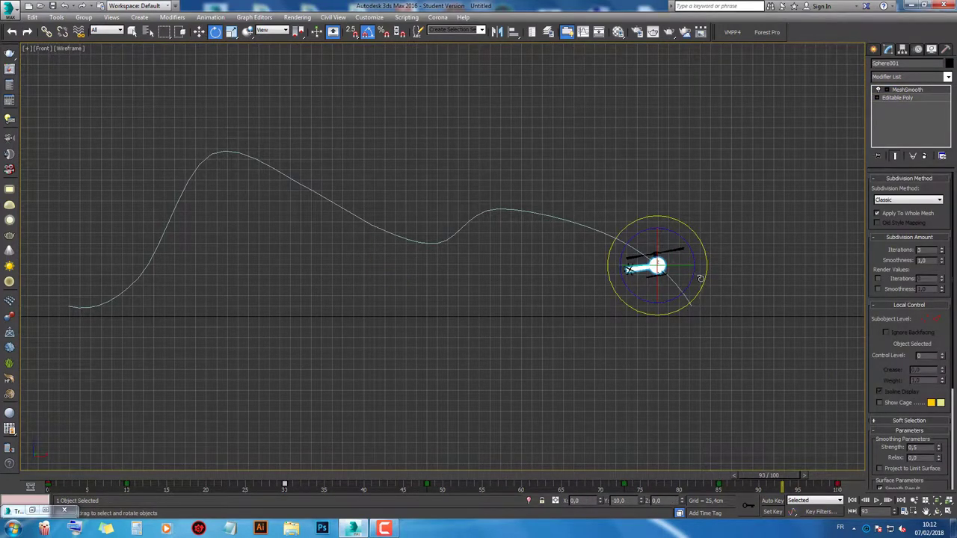
{"action": "key", "text": "ctrl+z"}
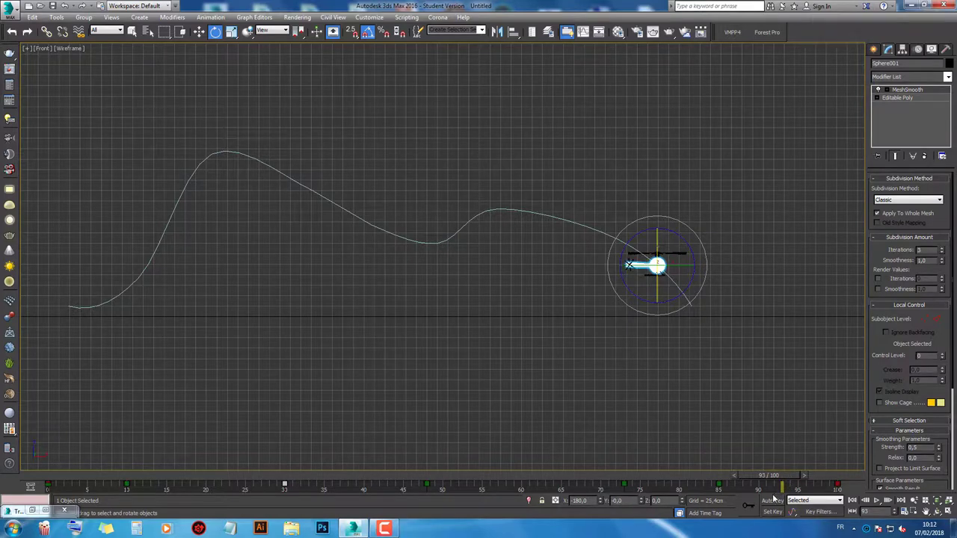
Step: With Auto Key on, tilt the helicopter at frame 100, then turn Auto Key off and scrub the flight
{"action": "left_click", "coordinate": [774, 500]}
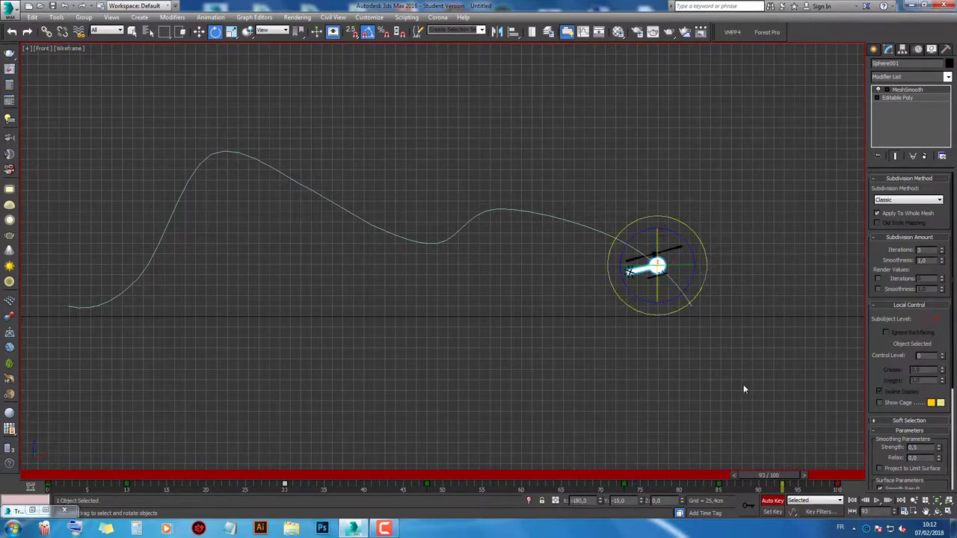
{"action": "mouse_move", "coordinate": [769, 476]}
{"action": "left_mouse_down"}
{"action": "mouse_move", "coordinate": [751, 474]}
{"action": "mouse_move", "coordinate": [836, 476]}
{"action": "left_mouse_up"}
{"action": "key", "text": "e"}
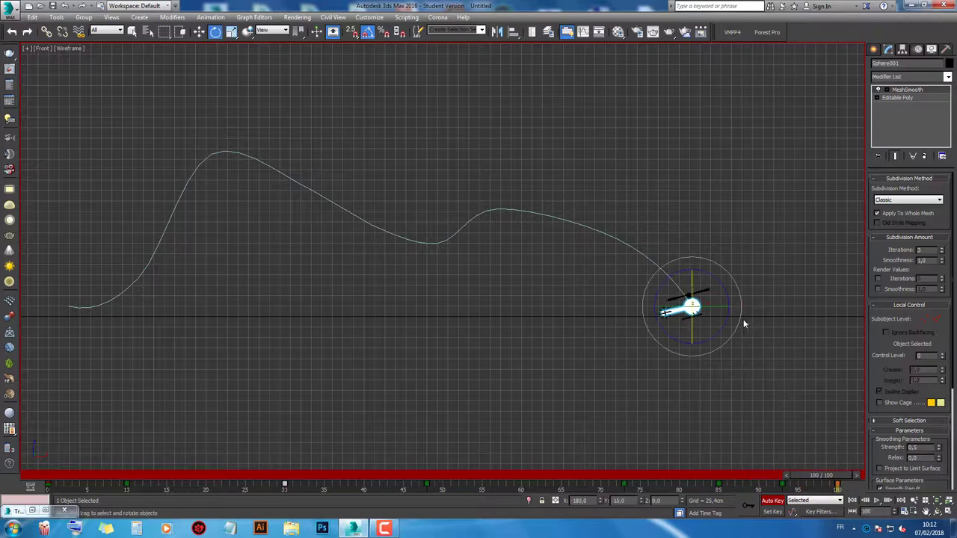
{"action": "left_click_drag", "start_coordinate": [744, 323], "coordinate": [744, 319]}
{"action": "left_click_drag", "start_coordinate": [818, 470], "coordinate": [788, 475]}
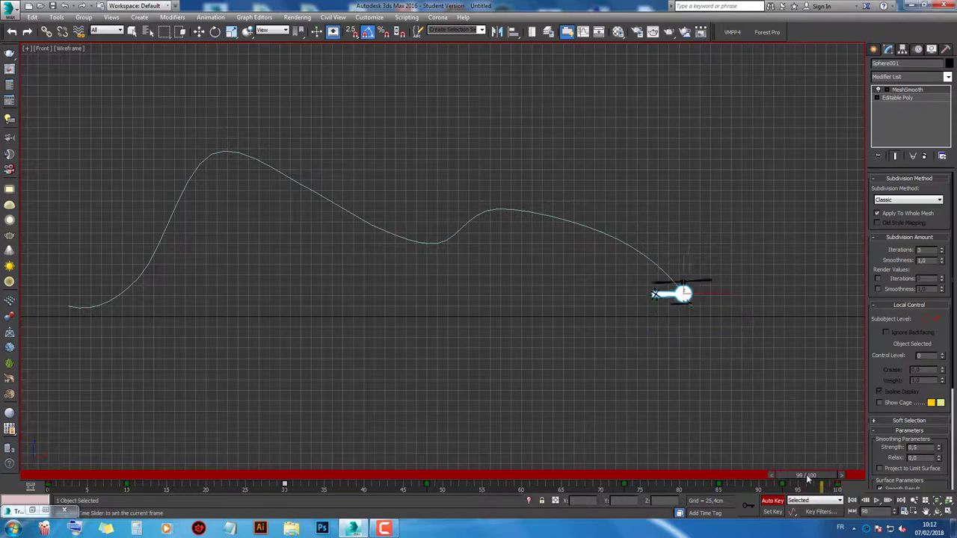
{"action": "scroll", "coordinate": [631, 356], "scroll_direction": "down", "scroll_amount": 5}
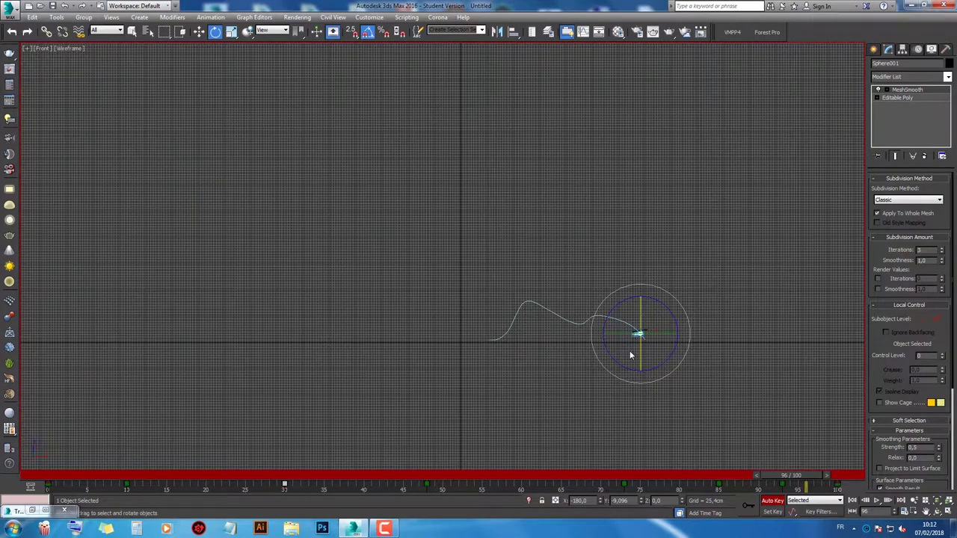
{"action": "left_click", "coordinate": [778, 501]}
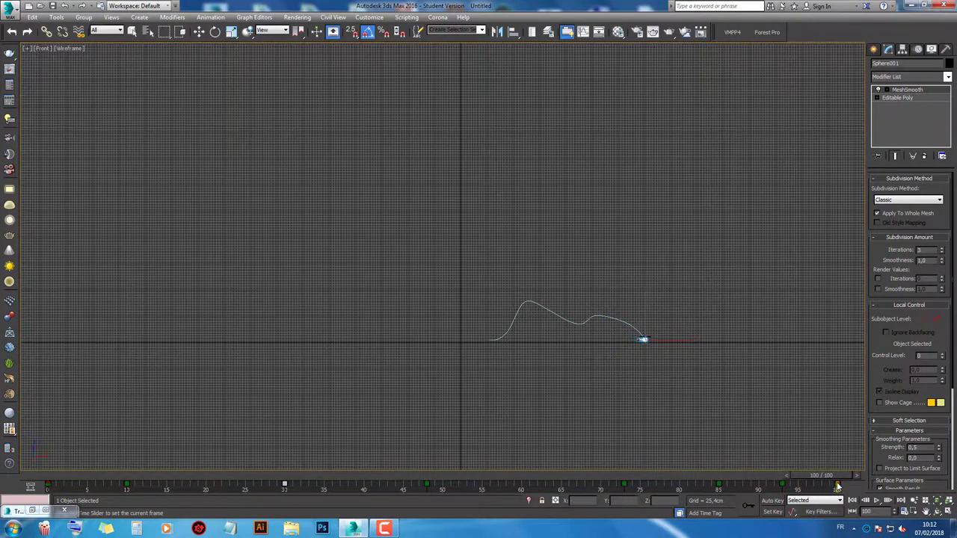
{"action": "mouse_move", "coordinate": [838, 487]}
{"action": "left_mouse_down"}
{"action": "mouse_move", "coordinate": [59, 479]}
{"action": "mouse_move", "coordinate": [874, 479]}
{"action": "mouse_move", "coordinate": [317, 463]}
{"action": "left_mouse_up"}
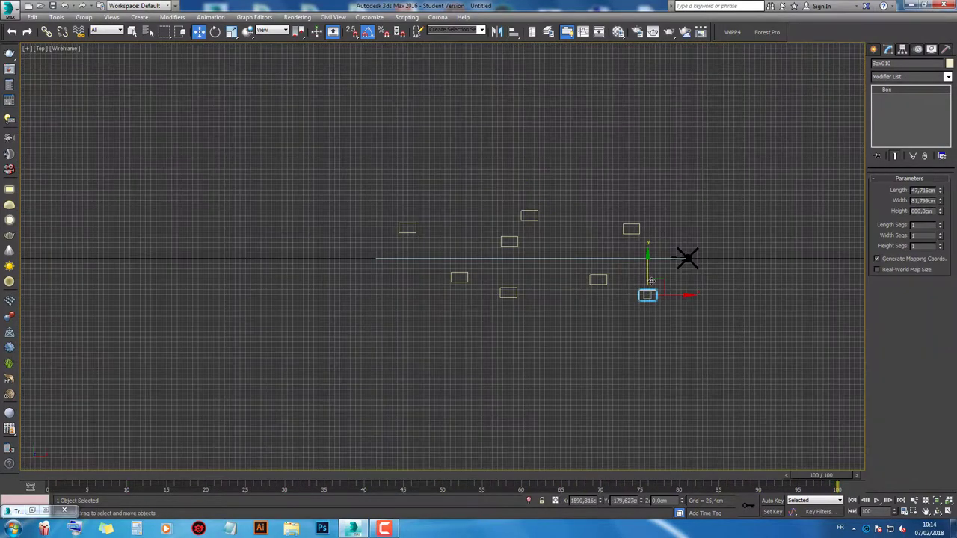
Step: Shift-drag a box pillar in Top view to clone three new pillars
{"action": "mouse_move", "coordinate": [648, 291]}
{"action": "left_mouse_down", "text": "shift"}
{"action": "mouse_move", "coordinate": [573, 235]}
{"action": "mouse_move", "coordinate": [410, 301]}
{"action": "mouse_move", "coordinate": [418, 250]}
{"action": "mouse_move", "coordinate": [470, 223]}
{"action": "left_mouse_up", "text": "shift"}
{"action": "left_click", "coordinate": [479, 309]}
{"action": "left_click", "coordinate": [482, 306]}
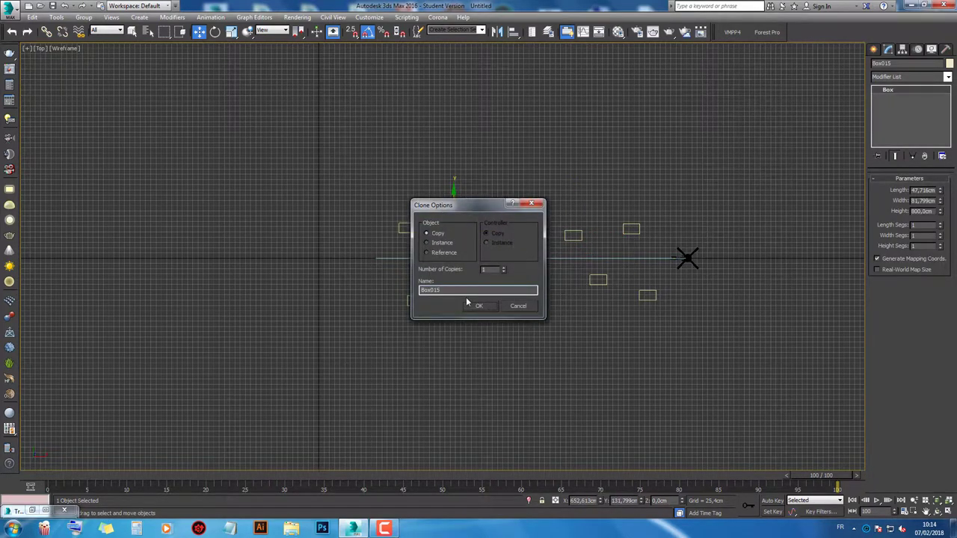
{"action": "left_click", "coordinate": [478, 304]}
Step: Rewind to the start, show four viewports, and shorten the new pillar to about half height
{"action": "left_click_drag", "start_coordinate": [286, 477], "coordinate": [60, 477]}
{"action": "key", "text": "w"}
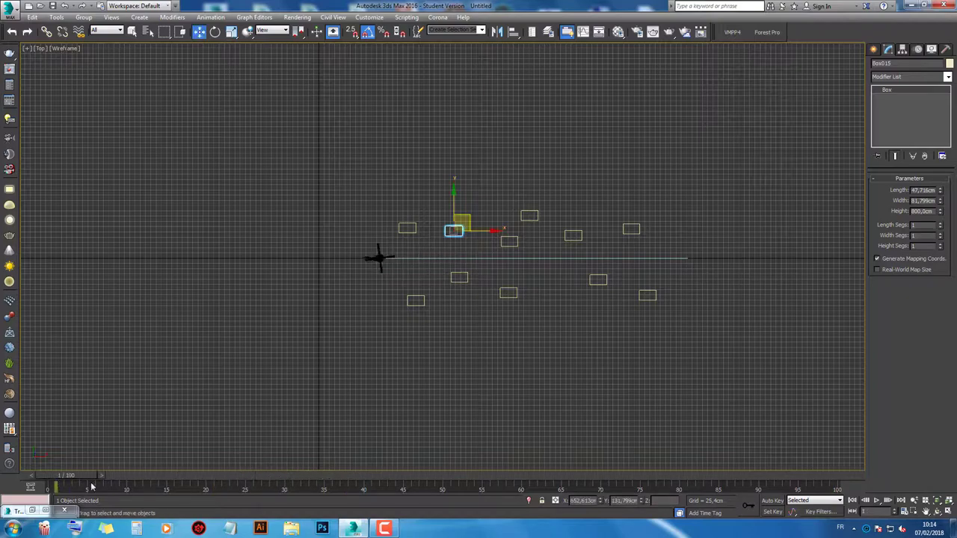
{"action": "left_click", "coordinate": [948, 513]}
{"action": "scroll", "coordinate": [717, 386], "scroll_direction": "down", "scroll_amount": 5}
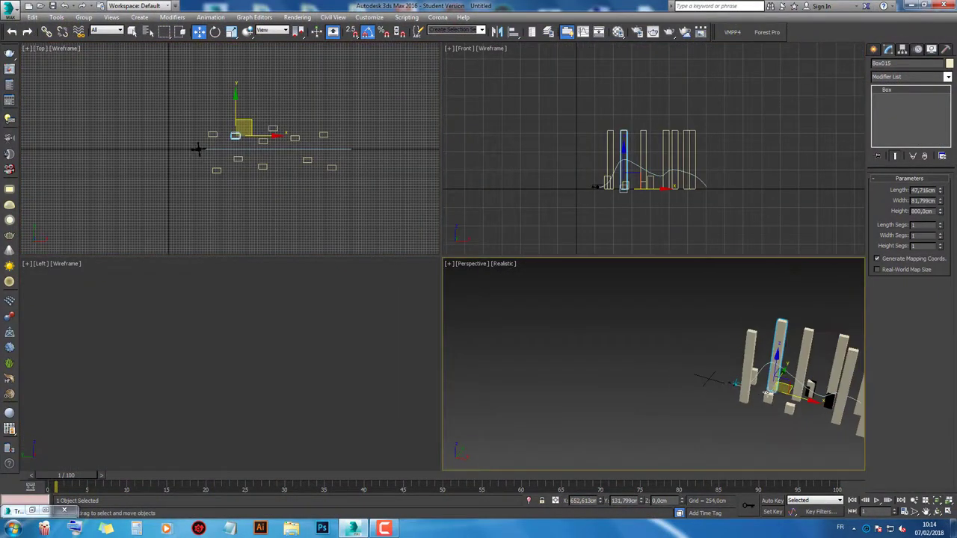
{"action": "middle_click_drag", "start_coordinate": [717, 386], "coordinate": [669, 387], "text": "alt"}
{"action": "scroll", "coordinate": [696, 387], "scroll_direction": "up", "scroll_amount": 3}
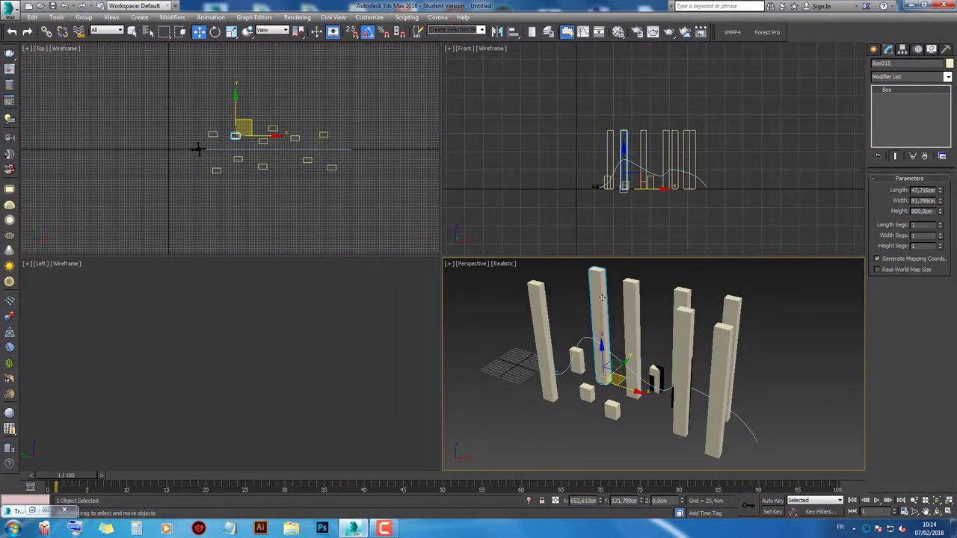
{"action": "left_click_drag", "start_coordinate": [940, 213], "coordinate": [944, 236]}
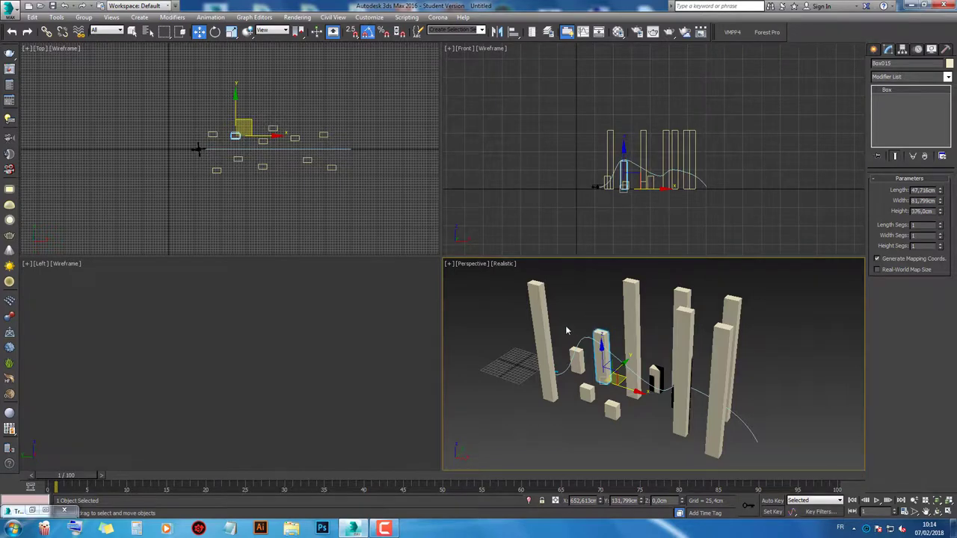
Step: Shorten another pillar to 488 cm and play the animation
{"action": "left_click", "coordinate": [543, 337]}
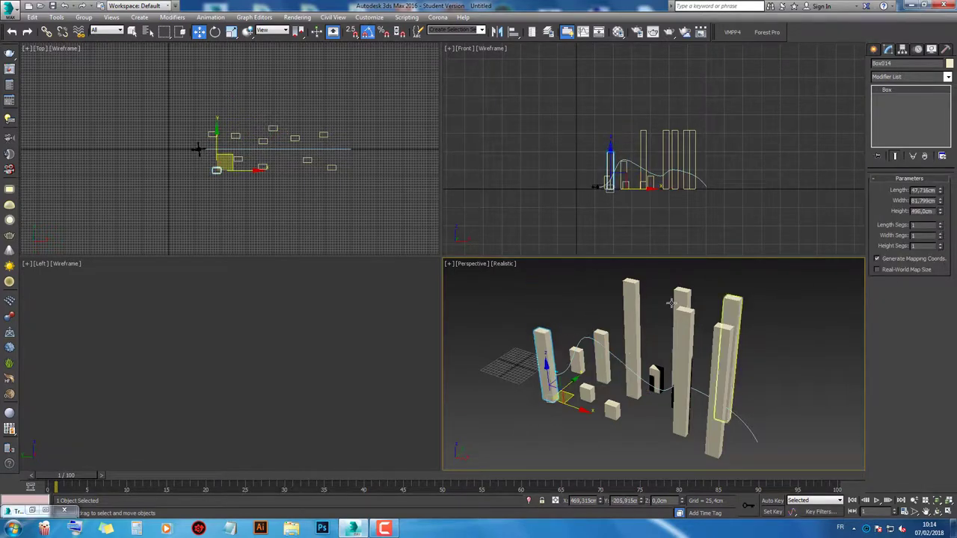
{"action": "left_click", "coordinate": [632, 337]}
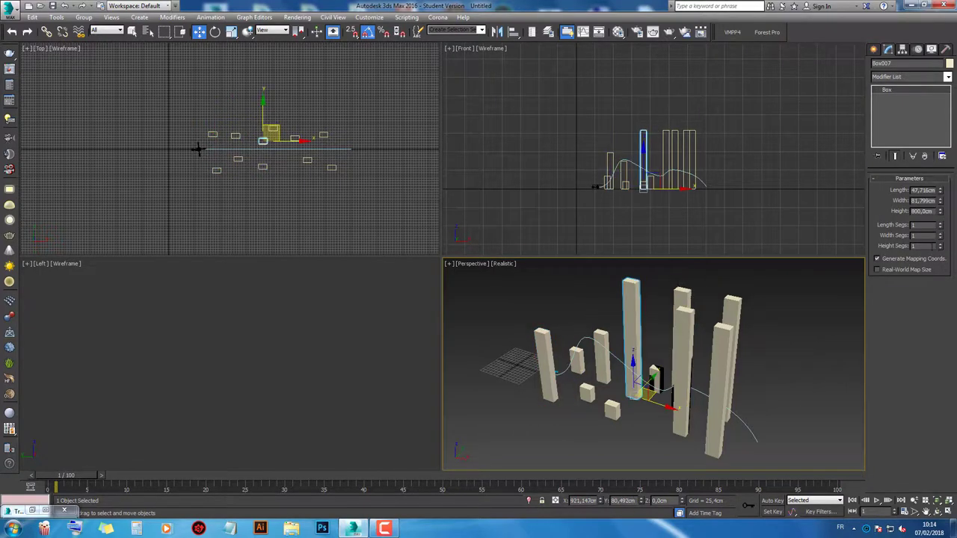
{"action": "left_click", "coordinate": [694, 322]}
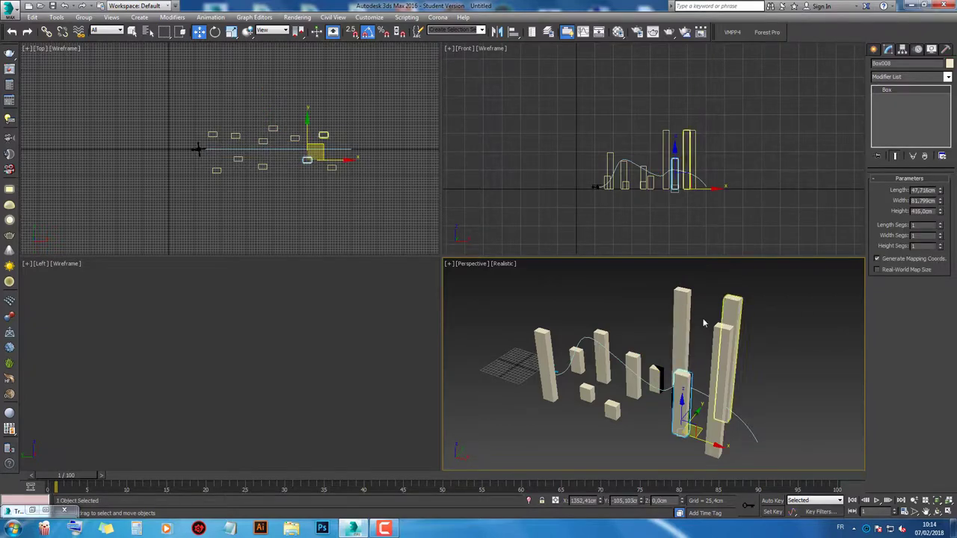
{"action": "left_click", "coordinate": [683, 298]}
{"action": "left_click_drag", "start_coordinate": [943, 215], "coordinate": [942, 233]}
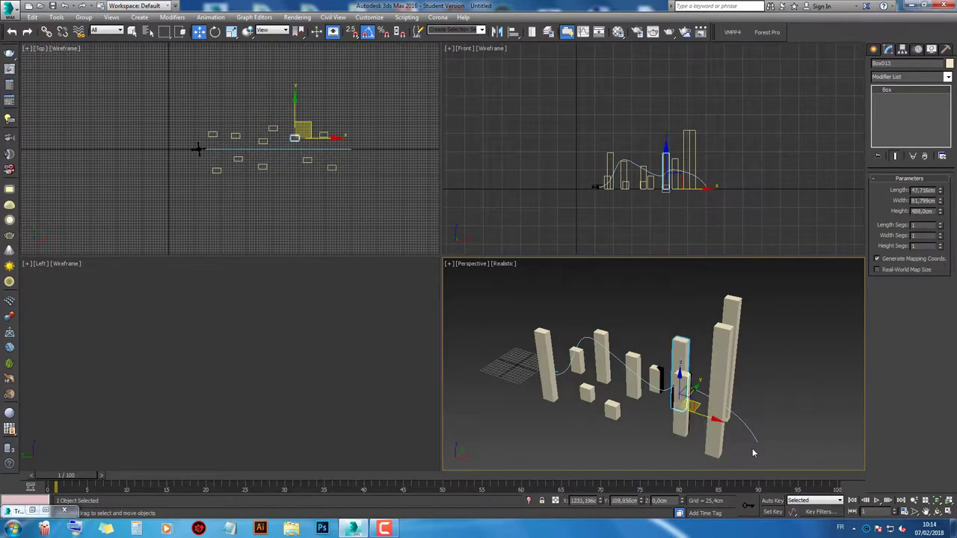
{"action": "left_click", "coordinate": [875, 501]}
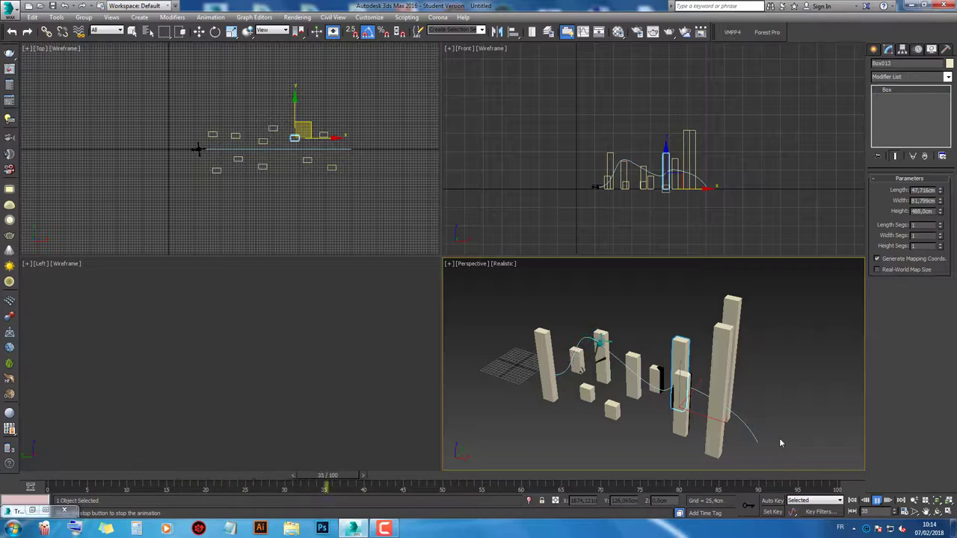
Step: Stop playback at frame 59, deselect the pillar, and zoom the Top viewport
{"action": "scroll", "coordinate": [633, 427], "scroll_direction": "down", "scroll_amount": 10}
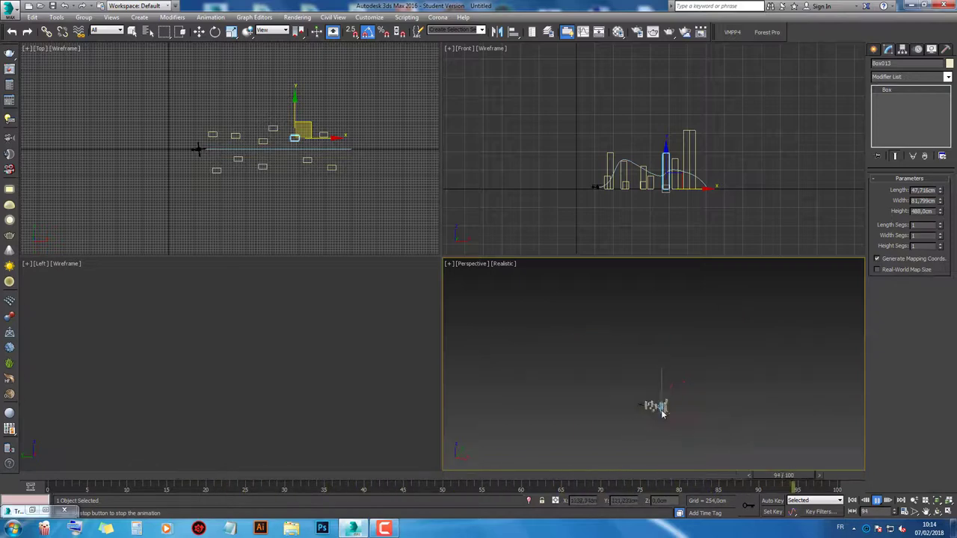
{"action": "left_click_drag", "start_coordinate": [474, 485], "coordinate": [522, 486]}
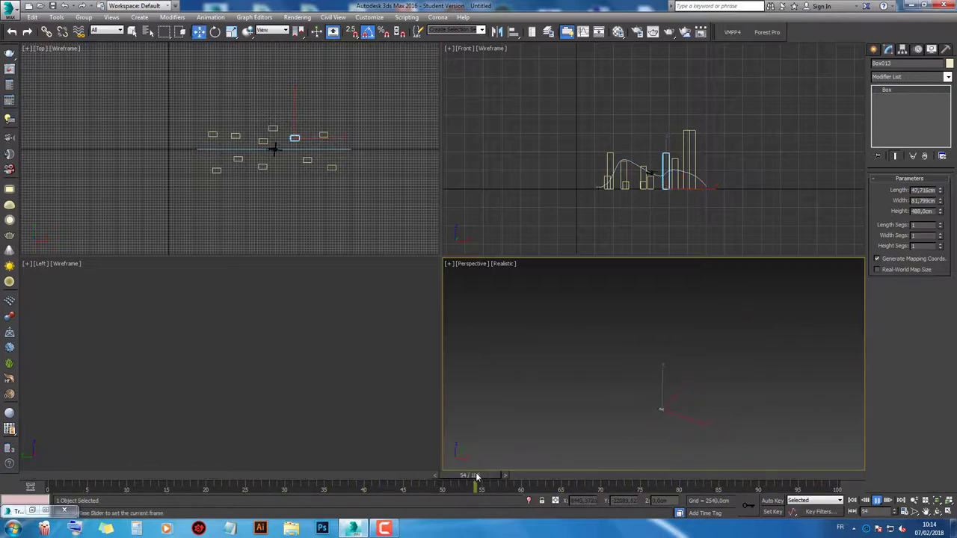
{"action": "key", "text": "w"}
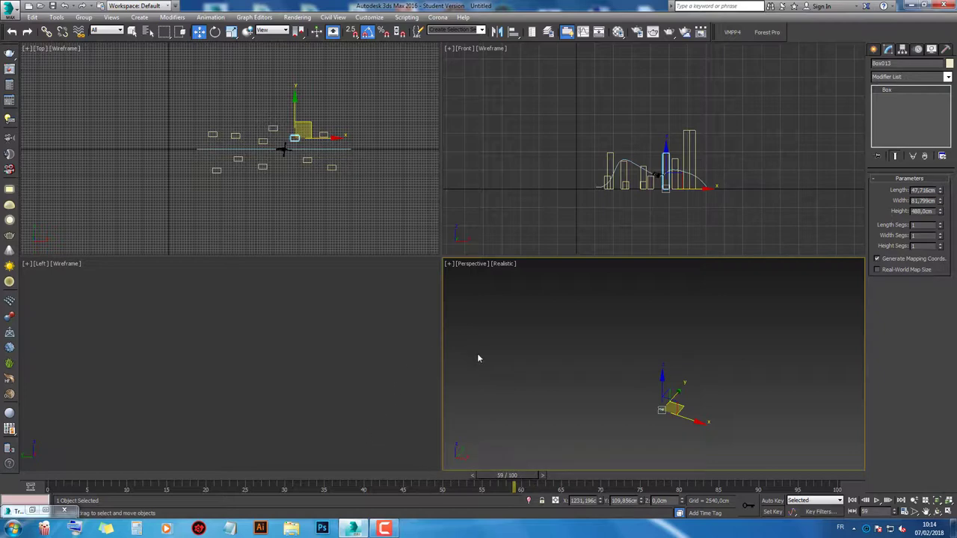
{"action": "left_click", "coordinate": [583, 392]}
{"action": "scroll", "coordinate": [309, 159], "scroll_direction": "up", "scroll_amount": 2}
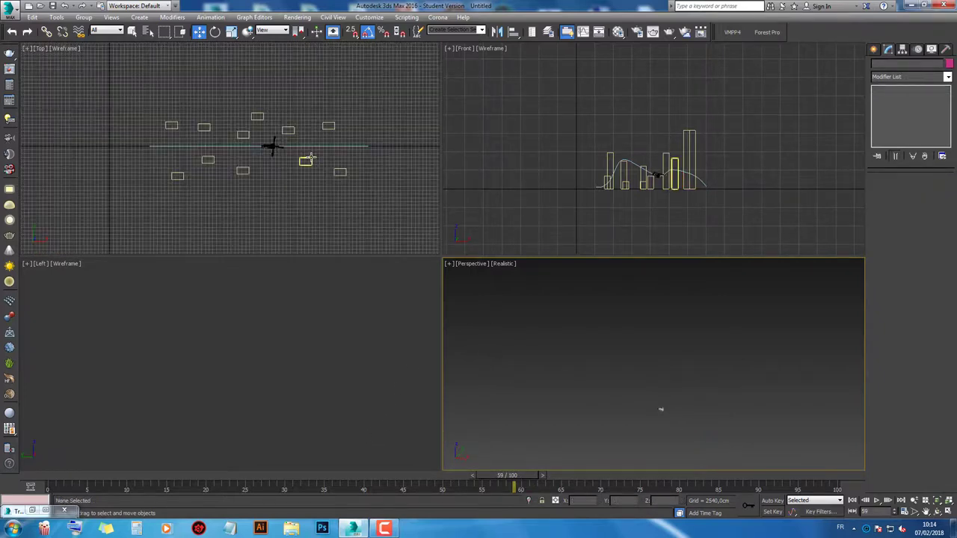
{"action": "scroll", "coordinate": [309, 157], "scroll_direction": "up", "scroll_amount": 3}
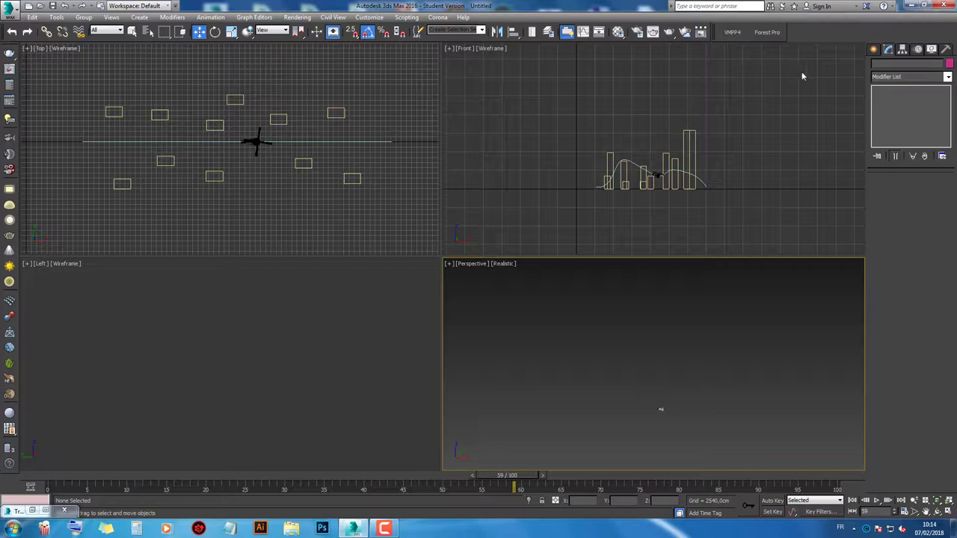
{"action": "left_click", "coordinate": [874, 49]}
Step: Draw an arc spline below the pillars in Top view and reposition it
{"action": "left_click", "coordinate": [889, 66]}
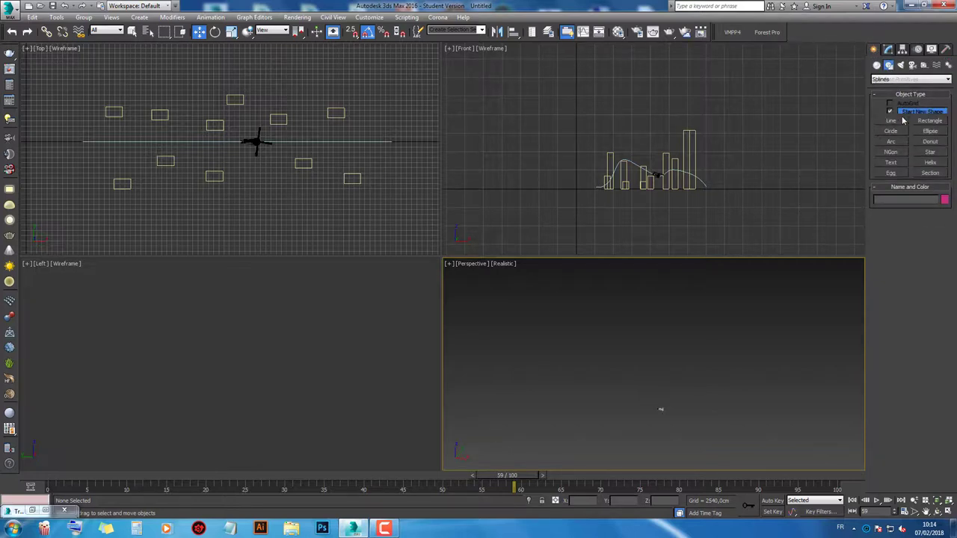
{"action": "left_click", "coordinate": [902, 145]}
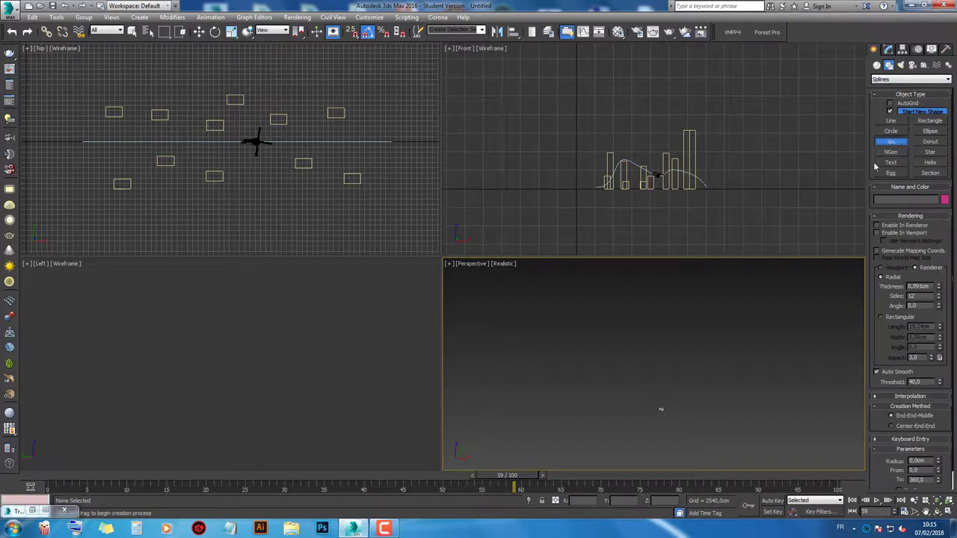
{"action": "left_click_drag", "start_coordinate": [108, 175], "coordinate": [397, 157]}
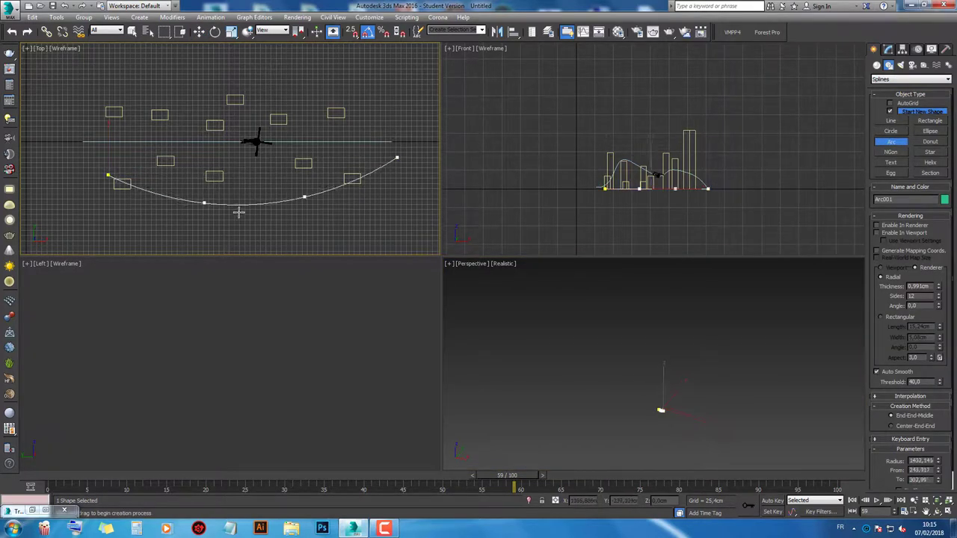
{"action": "left_click", "coordinate": [199, 32]}
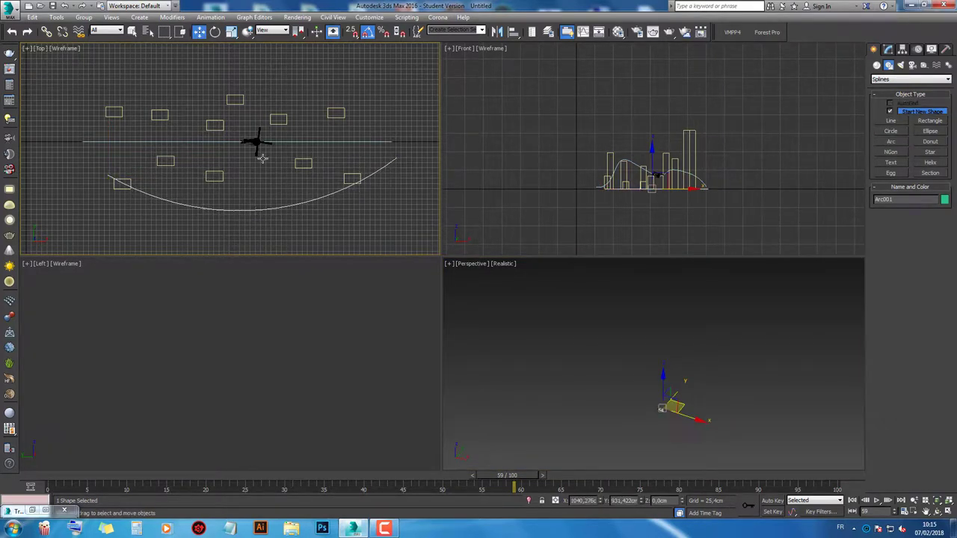
{"action": "left_click", "coordinate": [285, 192]}
{"action": "left_click", "coordinate": [297, 204]}
{"action": "left_click_drag", "start_coordinate": [297, 204], "coordinate": [278, 198]}
{"action": "left_click_drag", "start_coordinate": [628, 169], "coordinate": [627, 163]}
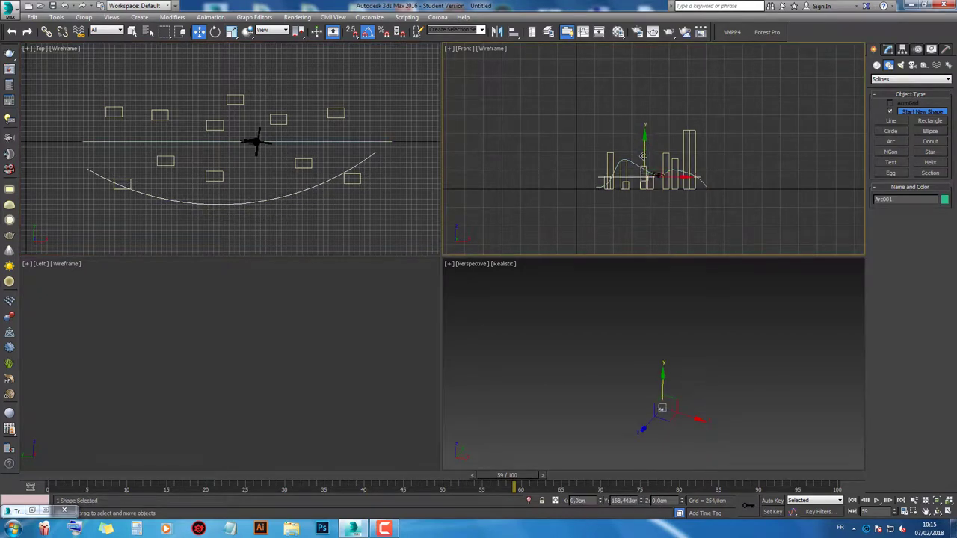
{"action": "left_click", "coordinate": [215, 32]}
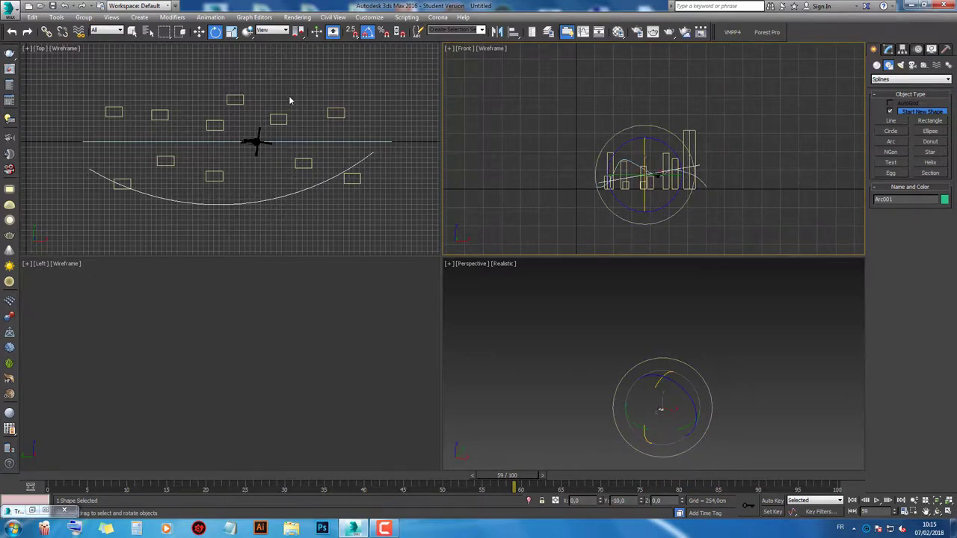
{"action": "left_click", "coordinate": [200, 32]}
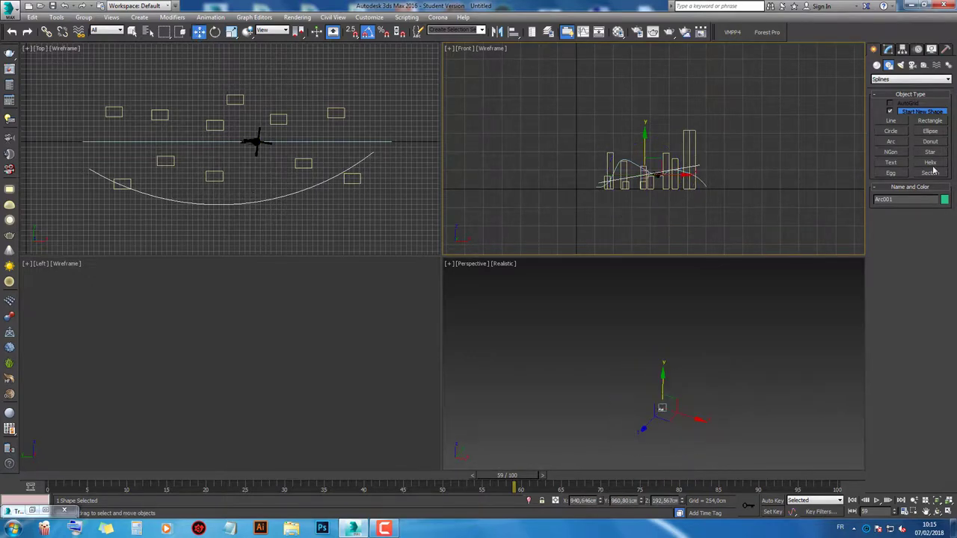
Step: Enlarge the arc's radius to 1382.1 cm in the Modify panel
{"action": "left_click", "coordinate": [890, 49]}
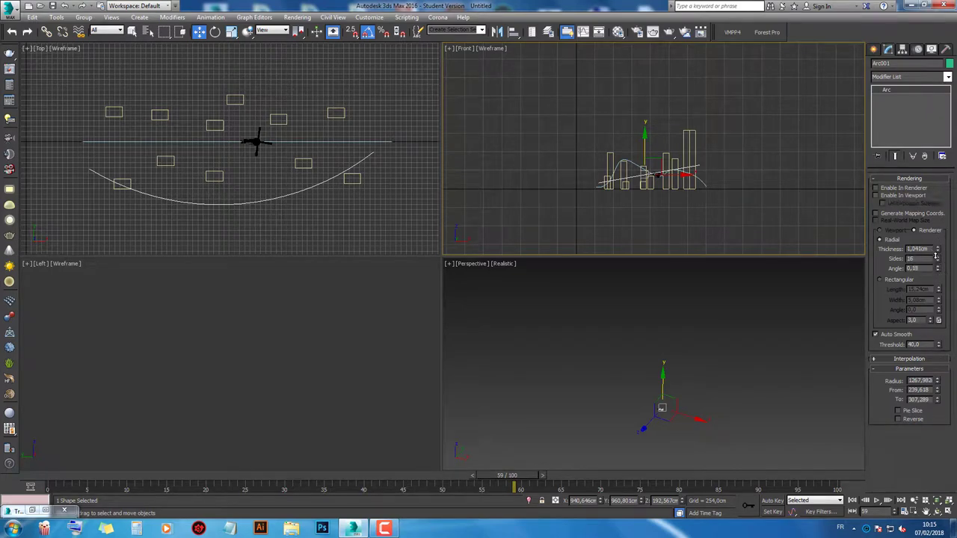
{"action": "left_click_drag", "start_coordinate": [937, 380], "coordinate": [937, 376]}
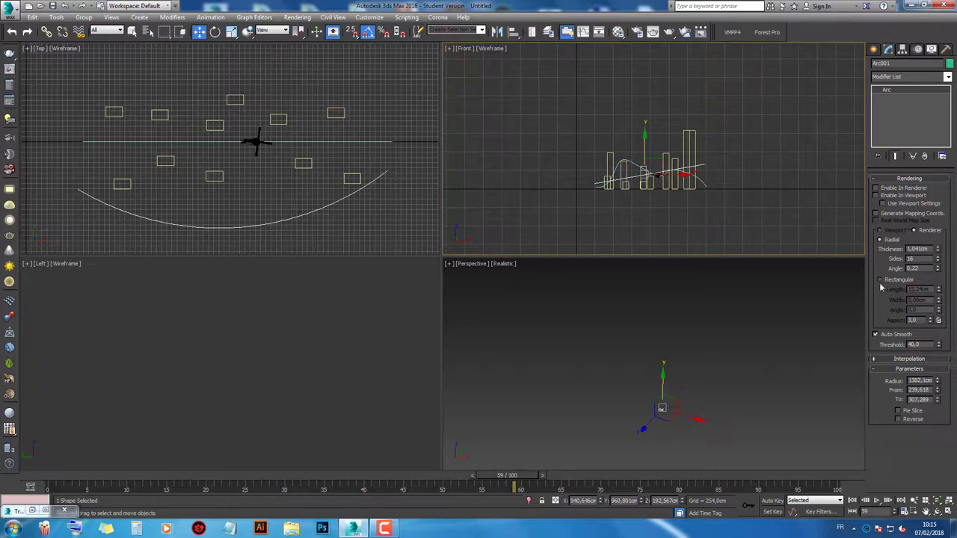
{"action": "left_click", "coordinate": [217, 33]}
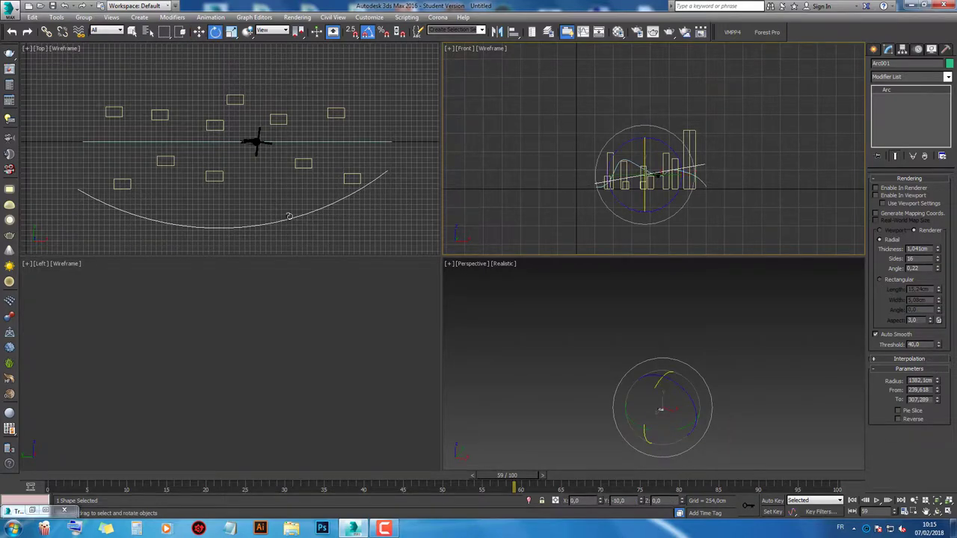
{"action": "left_click", "coordinate": [289, 217]}
{"action": "left_click", "coordinate": [200, 32]}
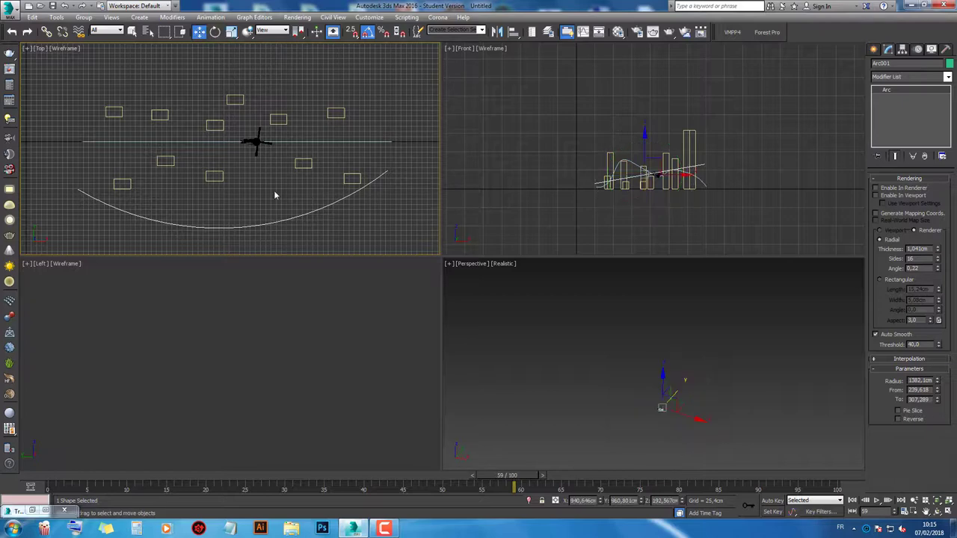
{"action": "left_click", "coordinate": [877, 48]}
Step: Create a target camera in Top view aimed toward the pillars
{"action": "left_click", "coordinate": [912, 66]}
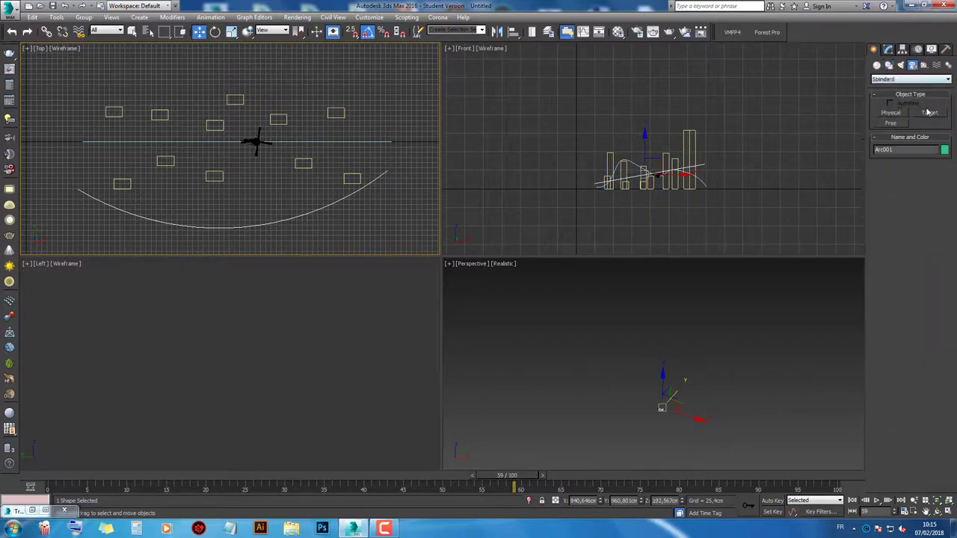
{"action": "left_click", "coordinate": [929, 114]}
{"action": "scroll", "coordinate": [199, 175], "scroll_direction": "down", "scroll_amount": 2}
{"action": "left_click_drag", "start_coordinate": [267, 225], "coordinate": [241, 163]}
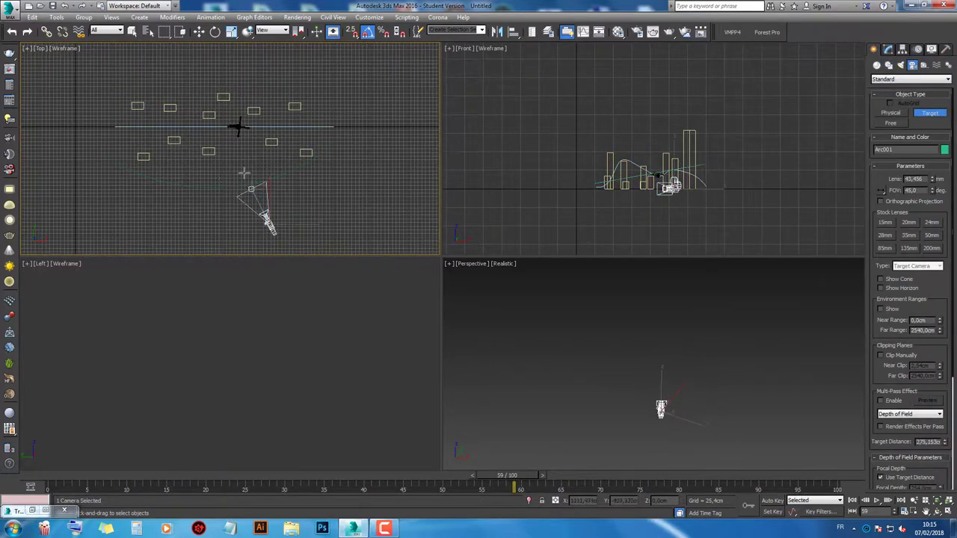
Step: Link the camera's target to the helicopter, check it at frame 21, then return to frame 0
{"action": "left_click", "coordinate": [198, 32]}
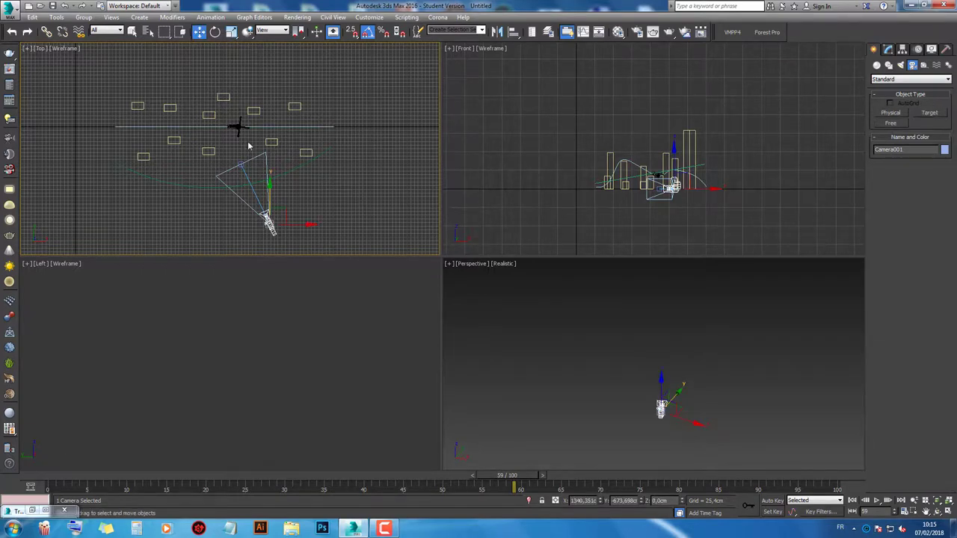
{"action": "left_click", "coordinate": [241, 163]}
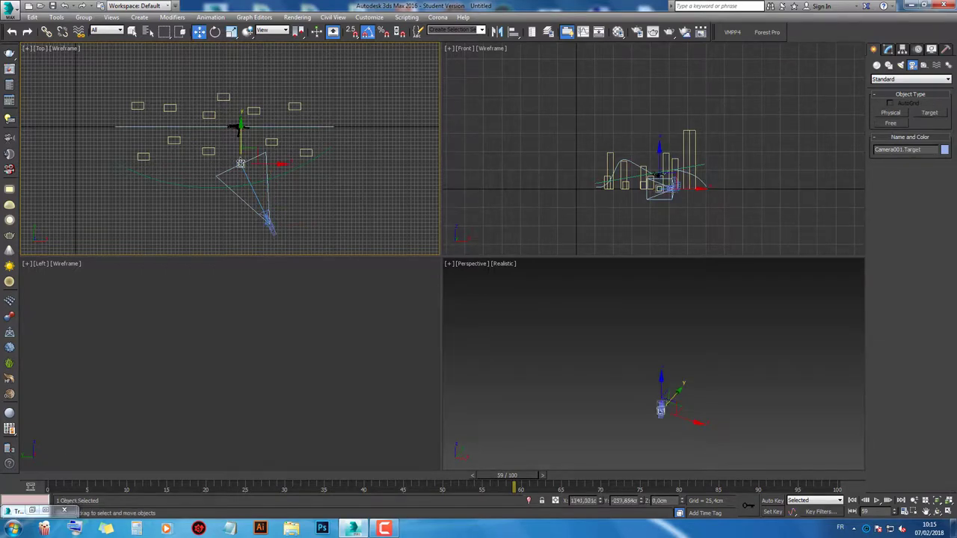
{"action": "left_click", "coordinate": [48, 32]}
{"action": "scroll", "coordinate": [224, 142], "scroll_direction": "up", "scroll_amount": 3}
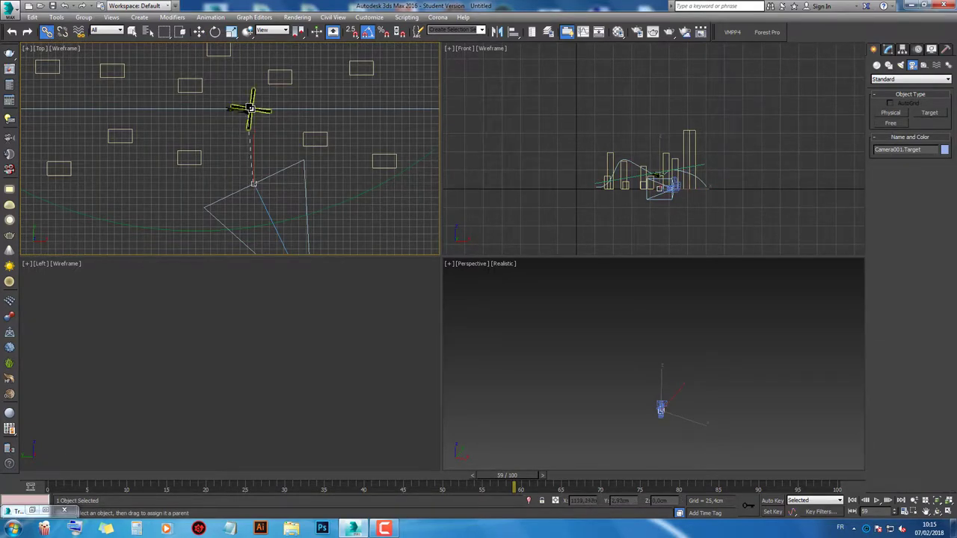
{"action": "scroll", "coordinate": [243, 125], "scroll_direction": "up", "scroll_amount": 3}
{"action": "scroll", "coordinate": [243, 122], "scroll_direction": "up", "scroll_amount": 2}
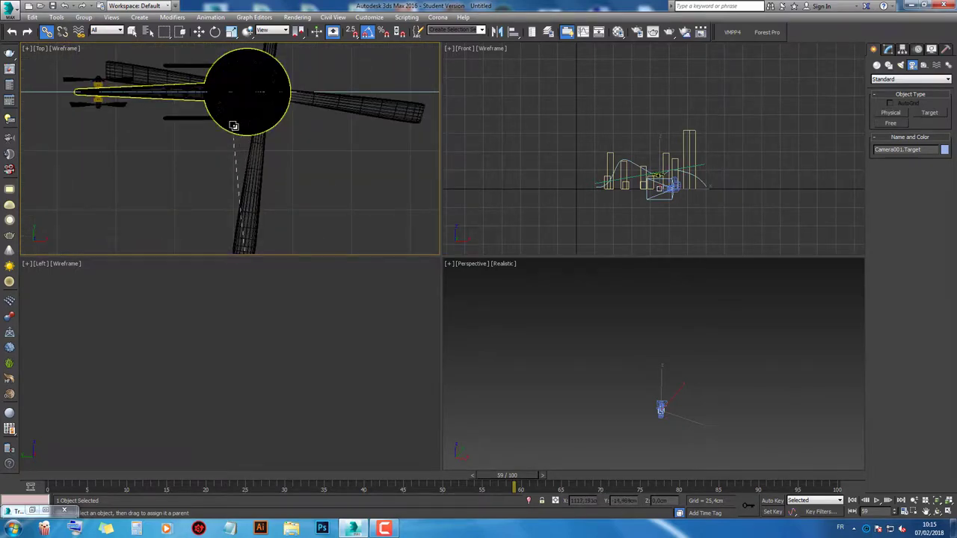
{"action": "left_click_drag", "start_coordinate": [234, 126], "coordinate": [233, 126]}
{"action": "scroll", "coordinate": [247, 139], "scroll_direction": "down", "scroll_amount": 3}
{"action": "scroll", "coordinate": [251, 120], "scroll_direction": "down", "scroll_amount": 2}
{"action": "scroll", "coordinate": [252, 121], "scroll_direction": "down", "scroll_amount": 2}
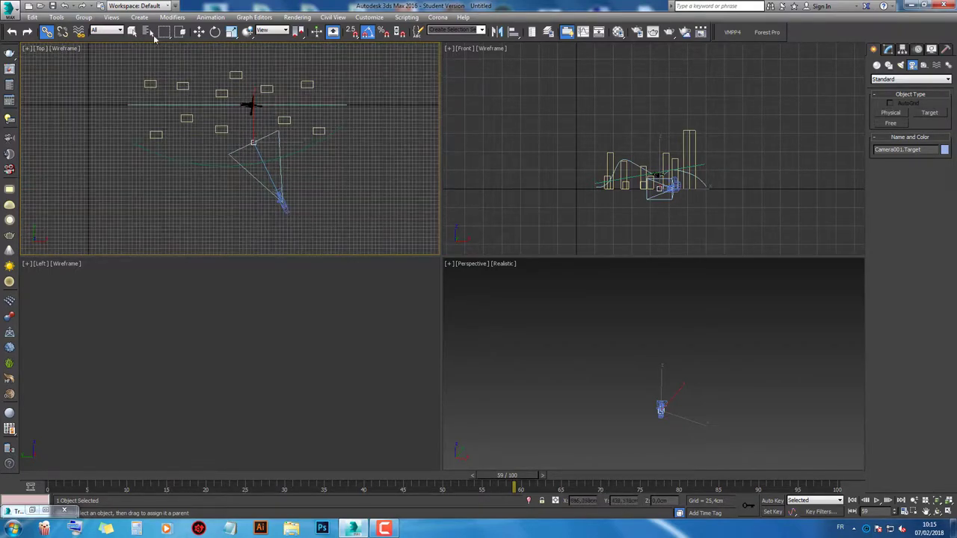
{"action": "left_click", "coordinate": [199, 35]}
{"action": "mouse_move", "coordinate": [118, 477]}
{"action": "left_mouse_down"}
{"action": "mouse_move", "coordinate": [233, 476]}
{"action": "mouse_move", "coordinate": [60, 477]}
{"action": "left_mouse_up"}
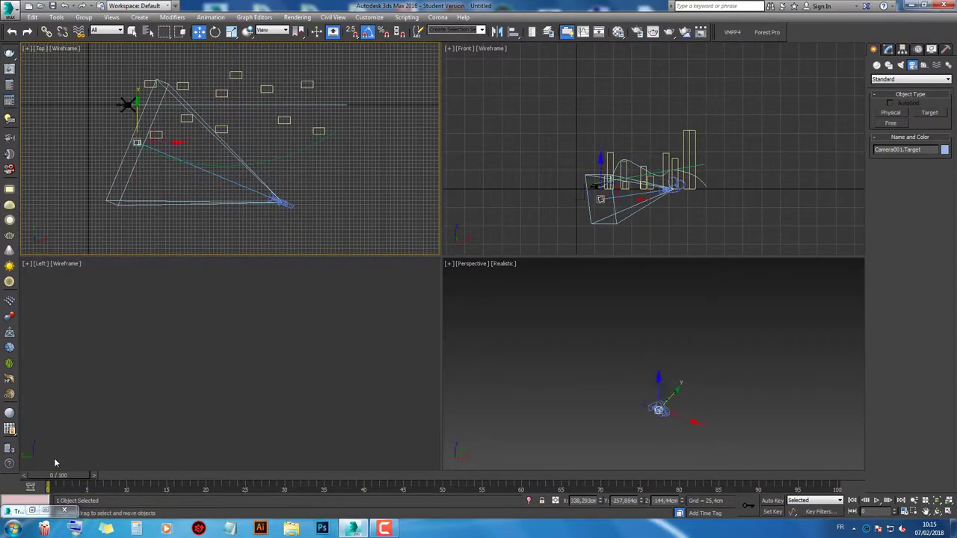
{"action": "left_click", "coordinate": [58, 460]}
Step: Select Camera001 in the Top view and start aligning it to the helicopter
{"action": "left_click", "coordinate": [140, 142]}
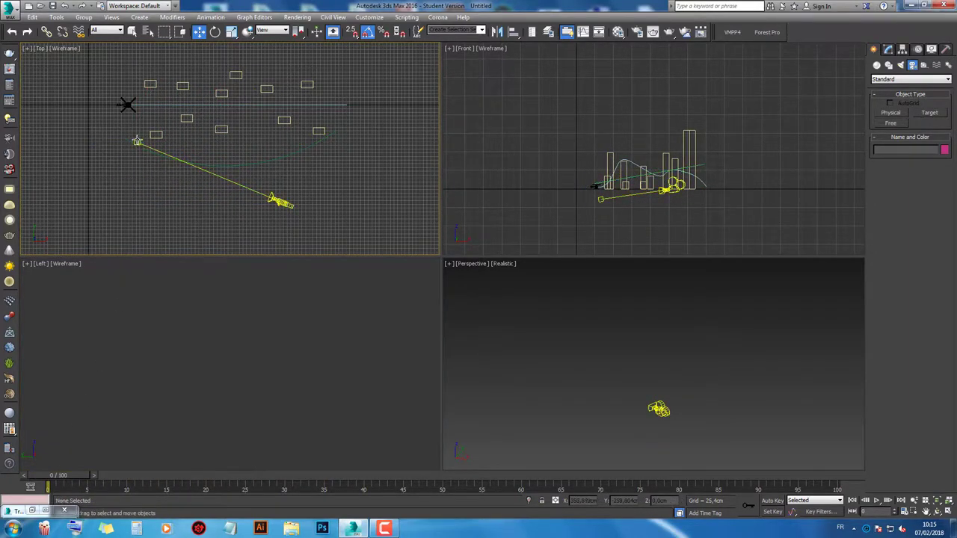
{"action": "left_click", "coordinate": [138, 144]}
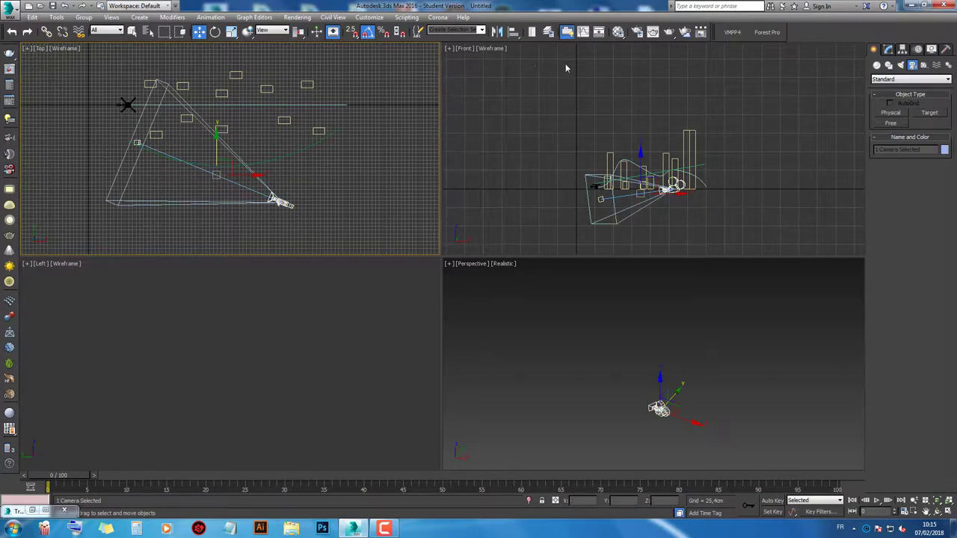
{"action": "left_click", "coordinate": [513, 31]}
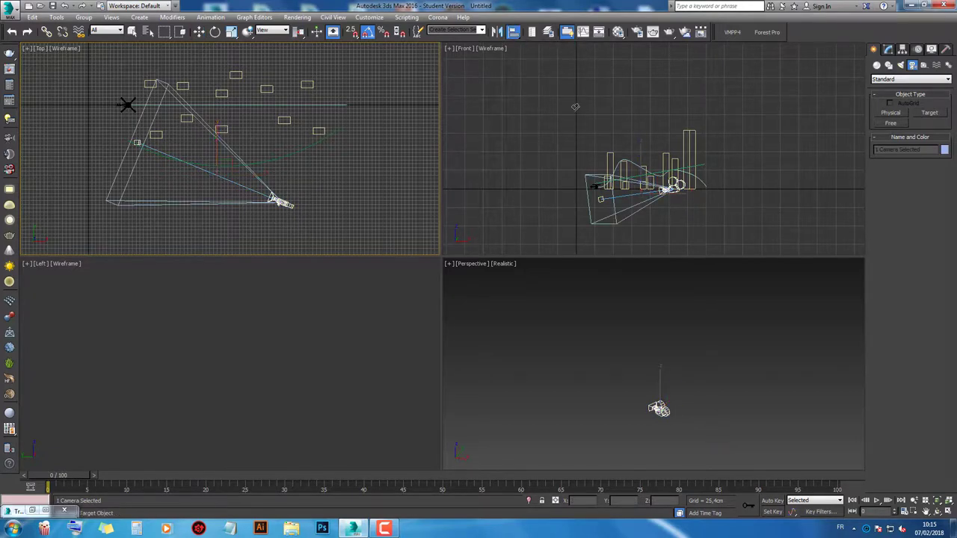
{"action": "scroll", "coordinate": [655, 196], "scroll_direction": "up", "scroll_amount": 3}
Step: Align Camera001 onto the helicopter, then pull the camera back away from it
{"action": "left_click", "coordinate": [552, 189]}
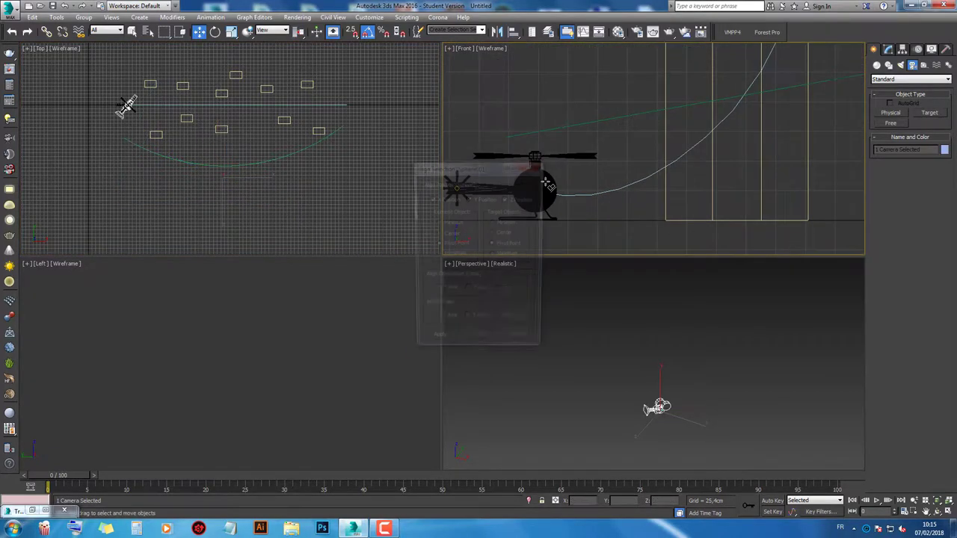
{"action": "left_click", "coordinate": [484, 342]}
{"action": "scroll", "coordinate": [561, 173], "scroll_direction": "down", "scroll_amount": 2}
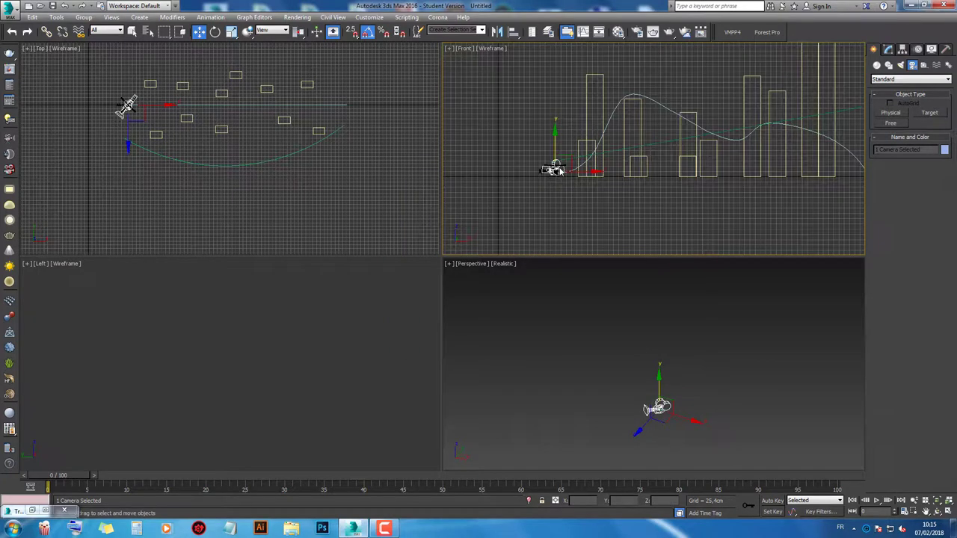
{"action": "scroll", "coordinate": [561, 173], "scroll_direction": "down", "scroll_amount": 2}
{"action": "scroll", "coordinate": [696, 152], "scroll_direction": "up", "scroll_amount": 2}
{"action": "scroll", "coordinate": [739, 138], "scroll_direction": "down", "scroll_amount": 3}
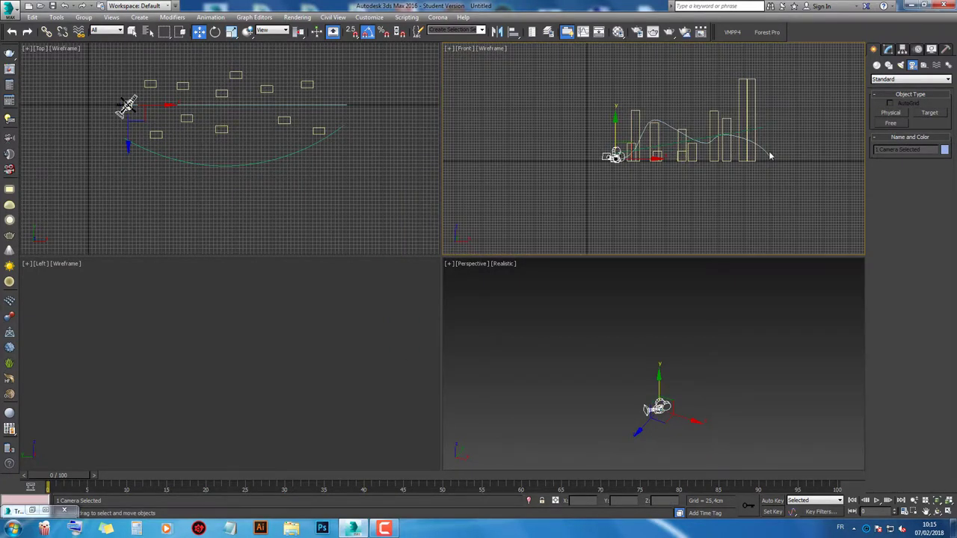
{"action": "scroll", "coordinate": [770, 155], "scroll_direction": "up", "scroll_amount": 3}
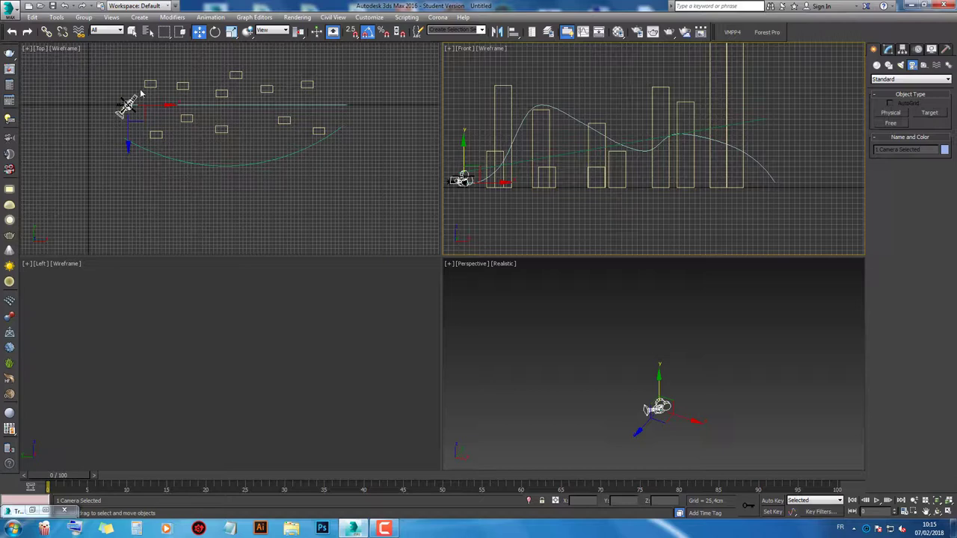
{"action": "mouse_move", "coordinate": [141, 93]}
{"action": "left_mouse_down"}
{"action": "mouse_move", "coordinate": [203, 204]}
{"action": "mouse_move", "coordinate": [205, 182]}
{"action": "left_mouse_up"}
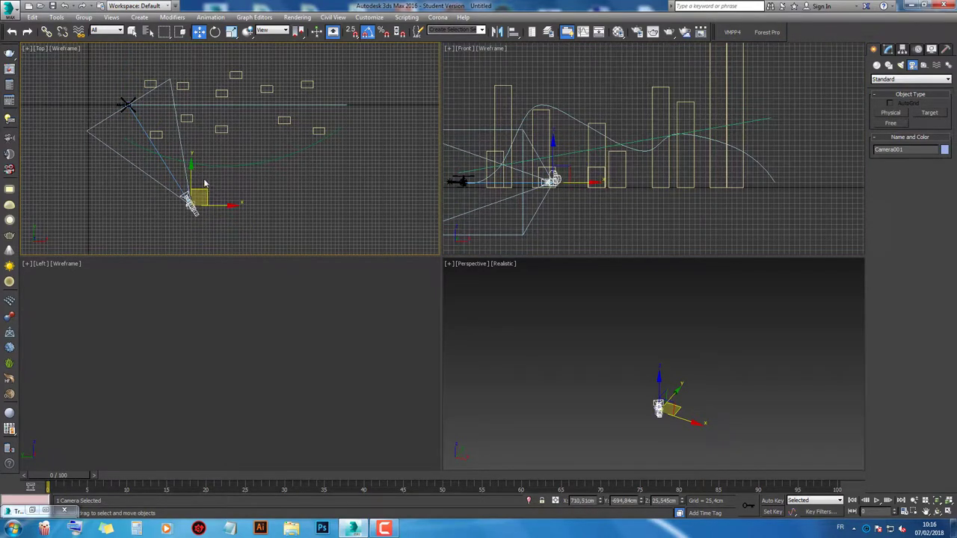
Step: Path-constrain Camera001 to the Arc001 spline and activate the Perspective viewport
{"action": "left_click", "coordinate": [211, 17]}
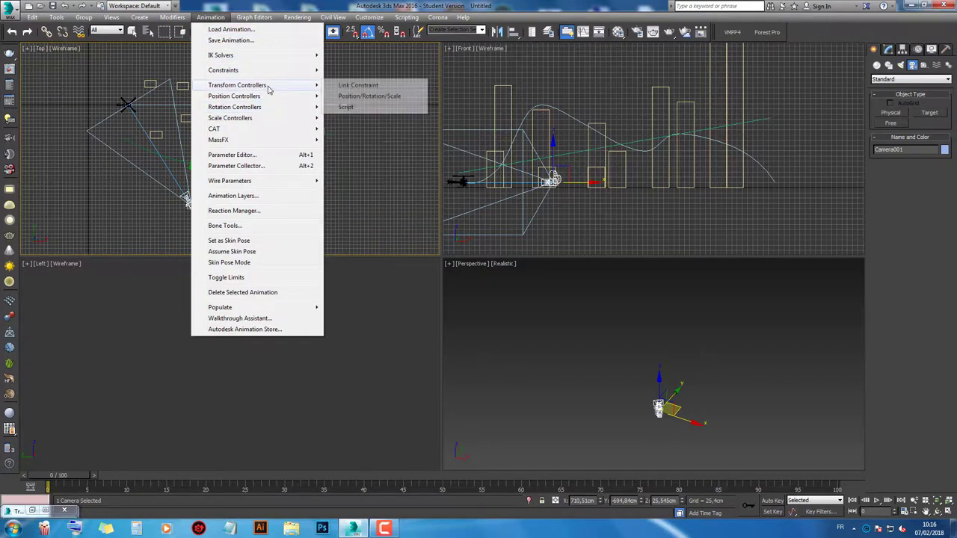
{"action": "mouse_move", "coordinate": [223, 70]}
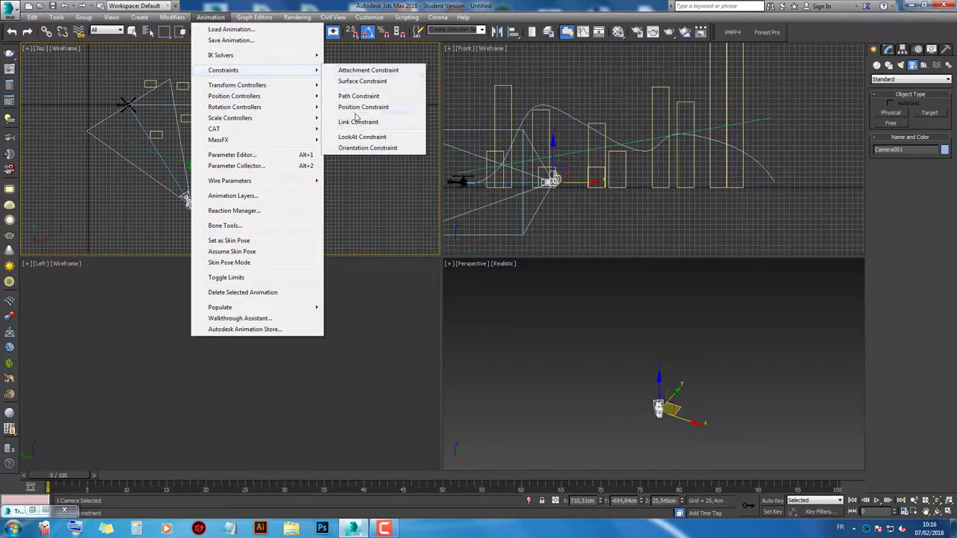
{"action": "left_click", "coordinate": [359, 96]}
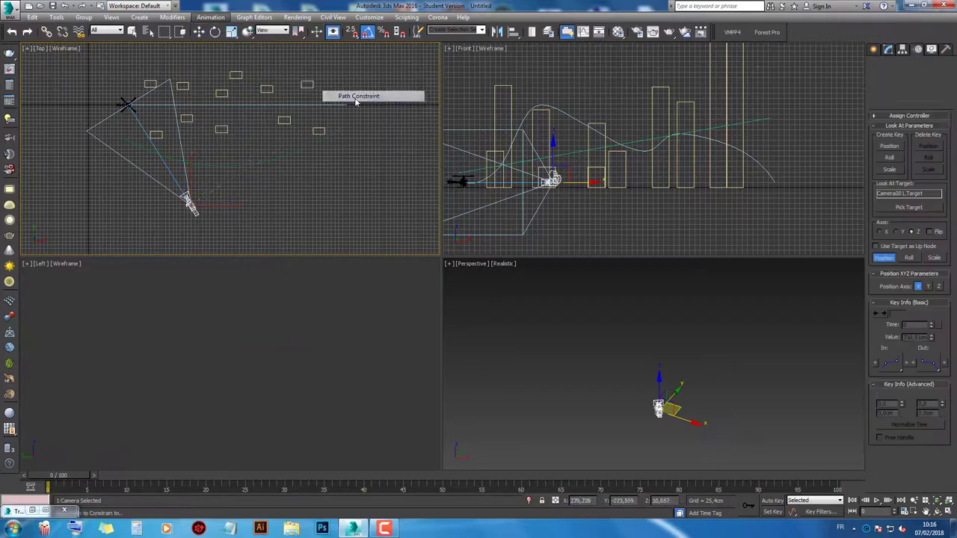
{"action": "left_click", "coordinate": [283, 153]}
{"action": "right_click", "coordinate": [566, 335]}
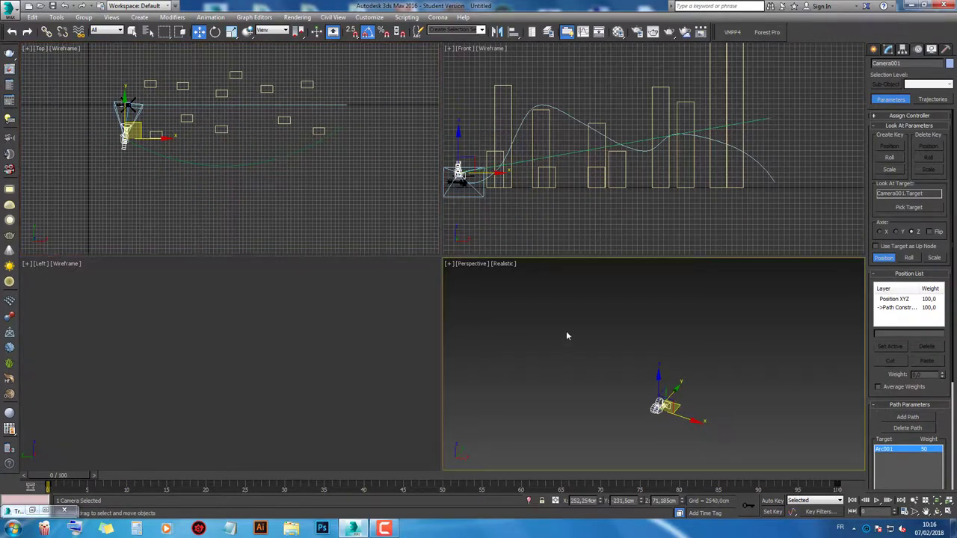
Step: Look through Camera001 in the active view and scrub to frame 19
{"action": "key", "text": "c"}
{"action": "left_click", "coordinate": [786, 457]}
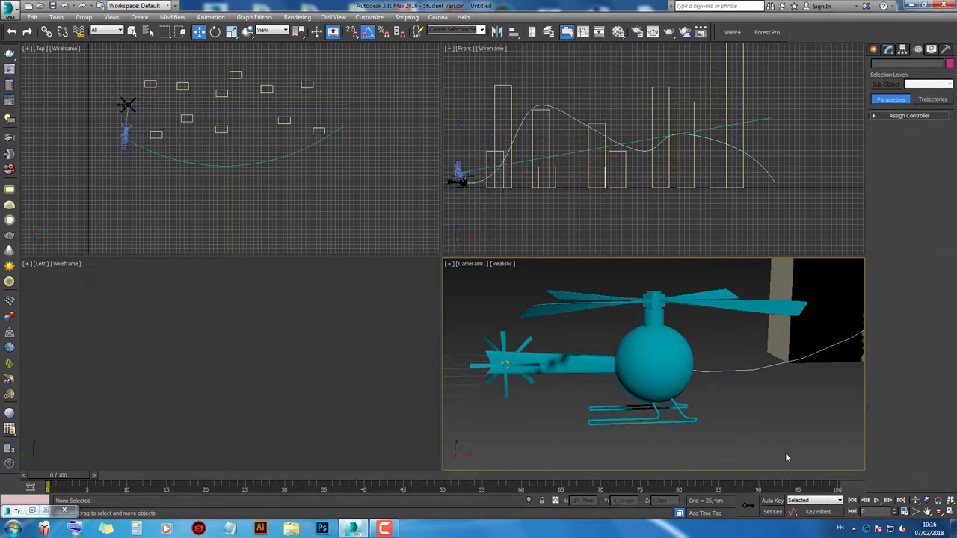
{"action": "mouse_move", "coordinate": [68, 481]}
{"action": "left_mouse_down"}
{"action": "mouse_move", "coordinate": [441, 498]}
{"action": "mouse_move", "coordinate": [522, 518]}
{"action": "mouse_move", "coordinate": [533, 493]}
{"action": "mouse_move", "coordinate": [661, 487]}
{"action": "mouse_move", "coordinate": [720, 456]}
{"action": "mouse_move", "coordinate": [753, 423]}
{"action": "mouse_move", "coordinate": [832, 427]}
{"action": "mouse_move", "coordinate": [319, 453]}
{"action": "mouse_move", "coordinate": [229, 490]}
{"action": "mouse_move", "coordinate": [47, 487]}
{"action": "left_mouse_up"}
Step: Play and stop the flight, jump to frame 100, and bring up Time Configuration
{"action": "key", "text": "w"}
{"action": "left_click", "coordinate": [878, 501]}
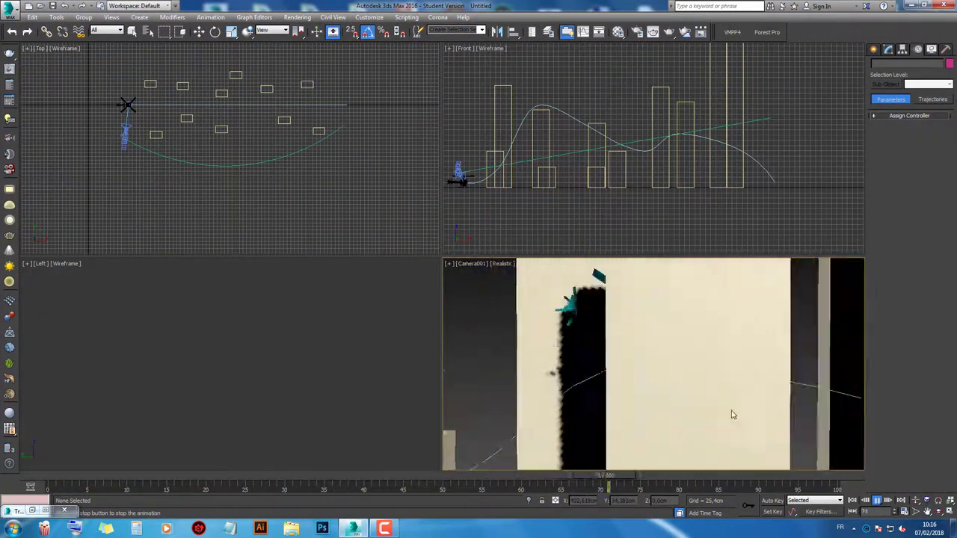
{"action": "left_click", "coordinate": [797, 479]}
{"action": "left_click_drag", "start_coordinate": [797, 478], "coordinate": [947, 500]}
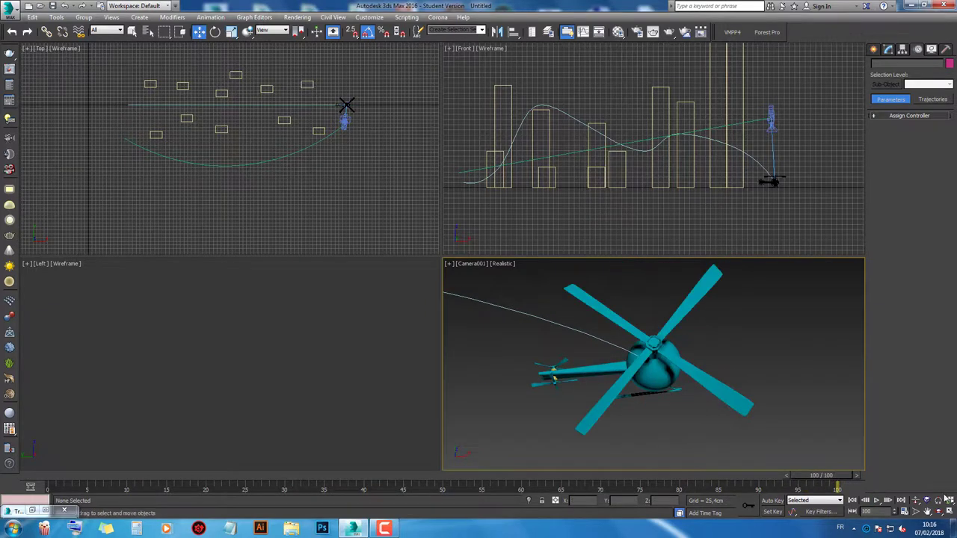
{"action": "left_click", "coordinate": [949, 513]}
{"action": "left_click", "coordinate": [948, 513]}
{"action": "left_click", "coordinate": [906, 513]}
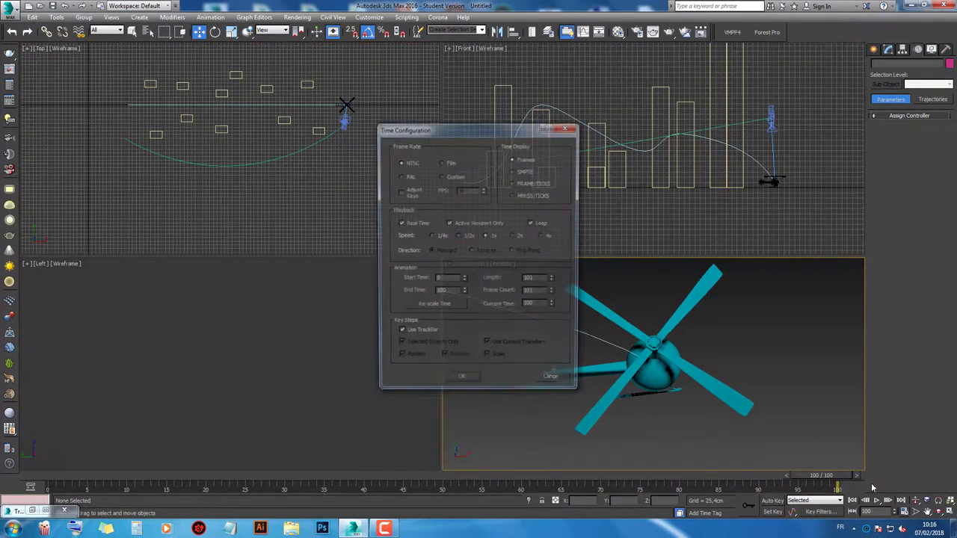
Step: Switch the camera view to Perspective and zoom extents around the helicopter
{"action": "left_click", "coordinate": [567, 127]}
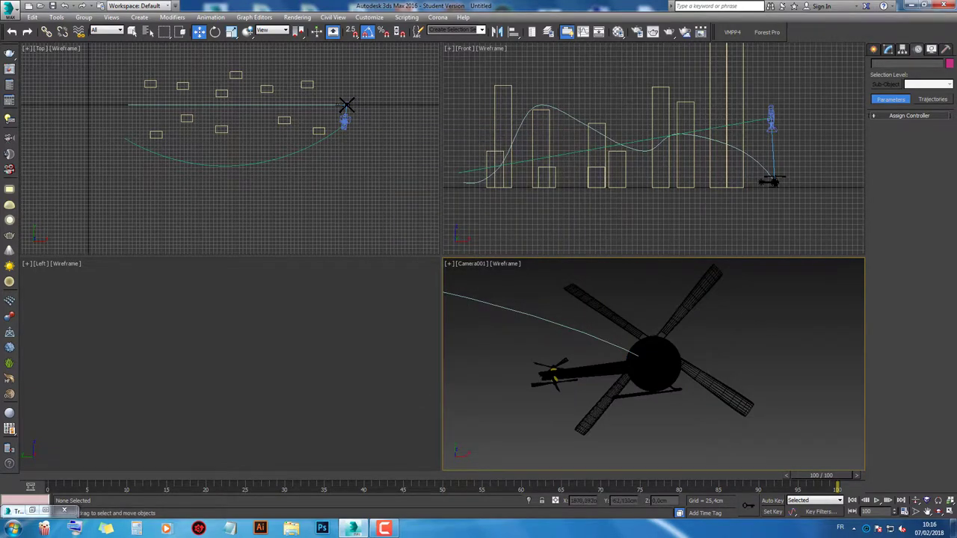
{"action": "left_click", "coordinate": [673, 376]}
{"action": "key", "text": "p"}
{"action": "key", "text": "alt+q"}
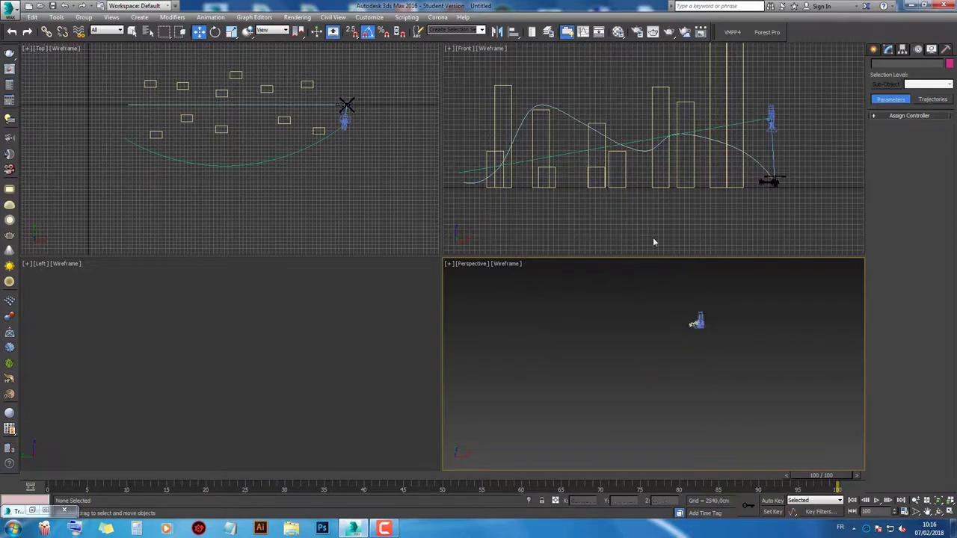
{"action": "left_click", "coordinate": [826, 447]}
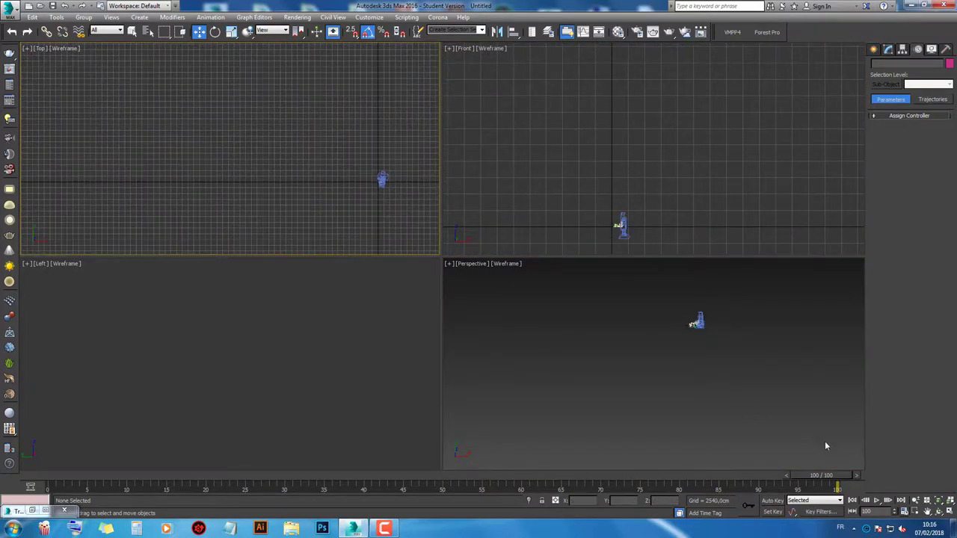
Step: Set playback speed to 1/4x in Time Configuration and play the flight to frame 100
{"action": "left_click", "coordinate": [906, 512]}
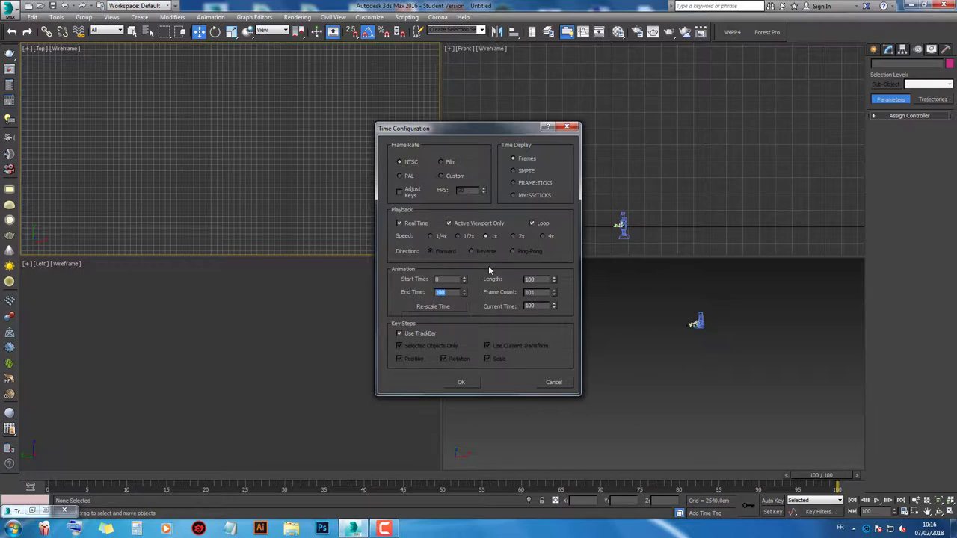
{"action": "left_click", "coordinate": [448, 237]}
{"action": "left_click", "coordinate": [461, 382]}
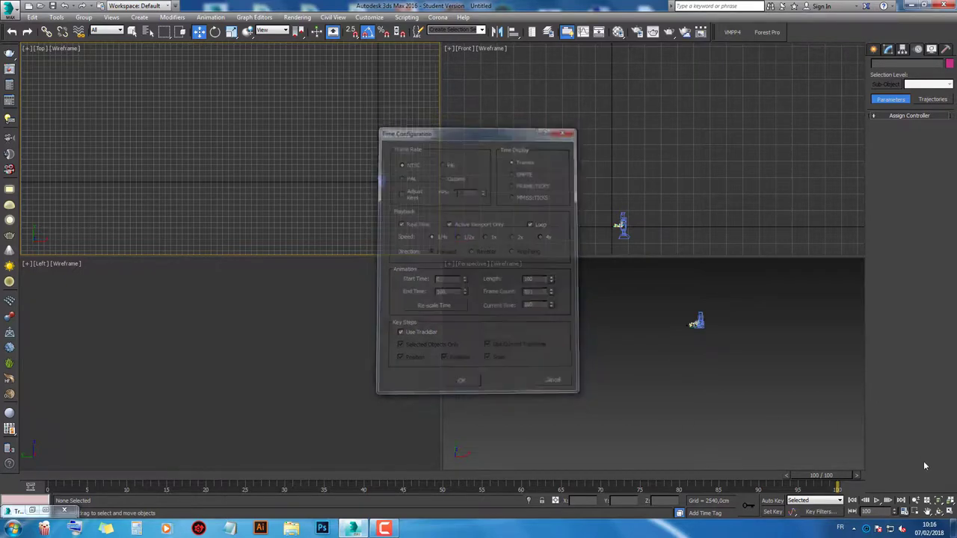
{"action": "left_click", "coordinate": [877, 500]}
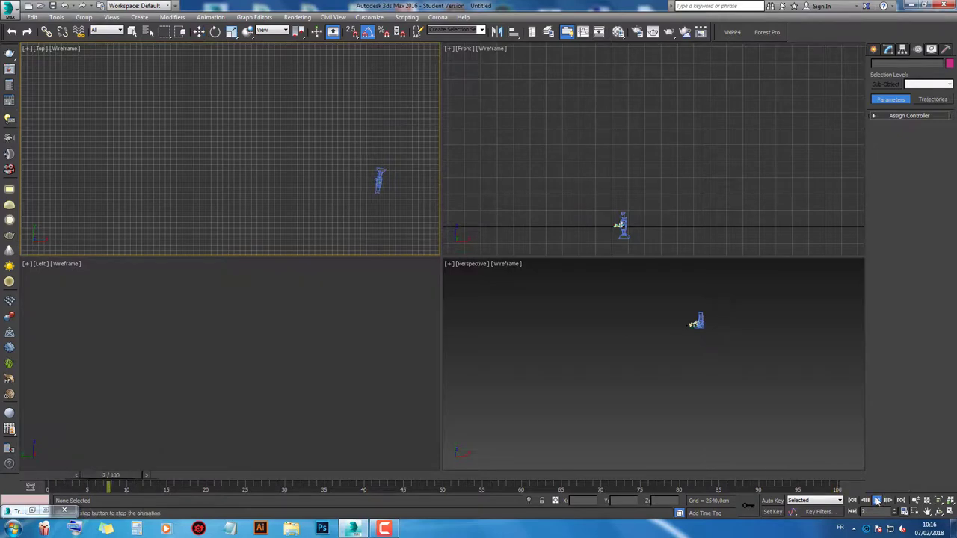
{"action": "scroll", "coordinate": [387, 197], "scroll_direction": "up", "scroll_amount": 3}
{"action": "scroll", "coordinate": [366, 156], "scroll_direction": "up", "scroll_amount": 3}
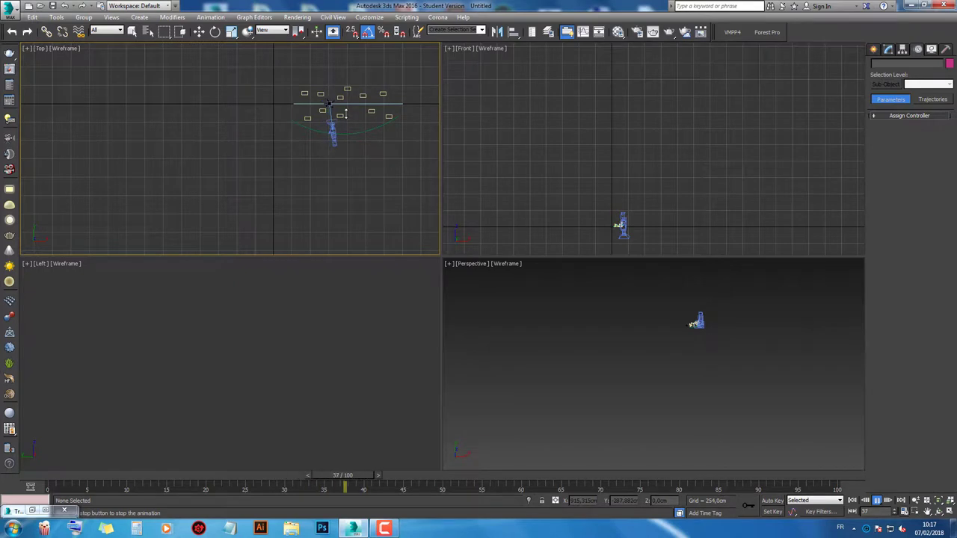
{"action": "scroll", "coordinate": [347, 110], "scroll_direction": "up", "scroll_amount": 2}
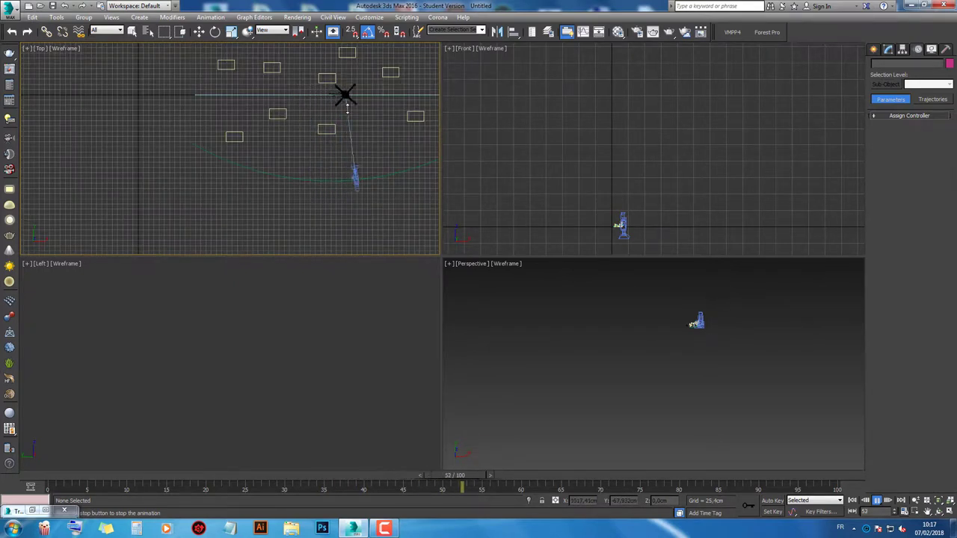
{"action": "scroll", "coordinate": [357, 178], "scroll_direction": "down", "scroll_amount": 3}
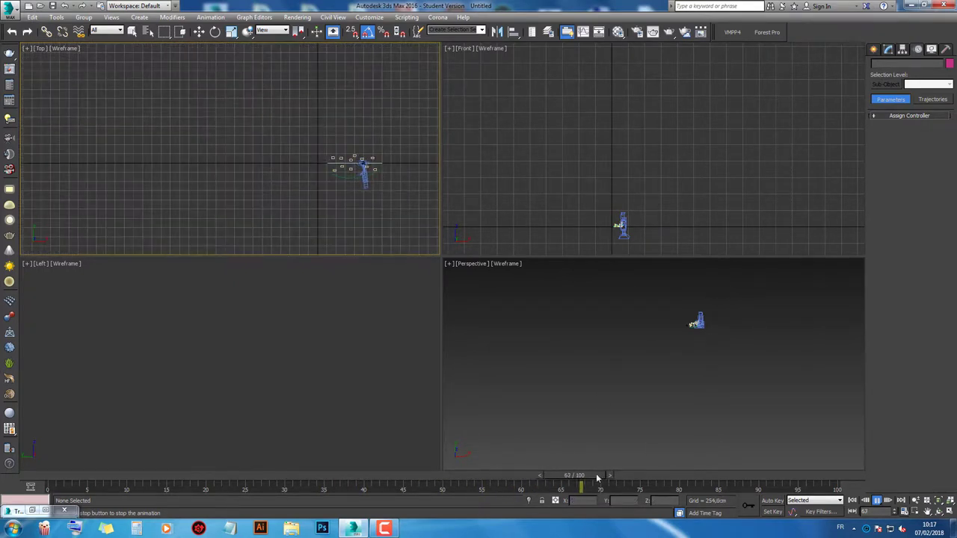
{"action": "left_click_drag", "start_coordinate": [595, 476], "coordinate": [839, 486]}
{"action": "key", "text": "w"}
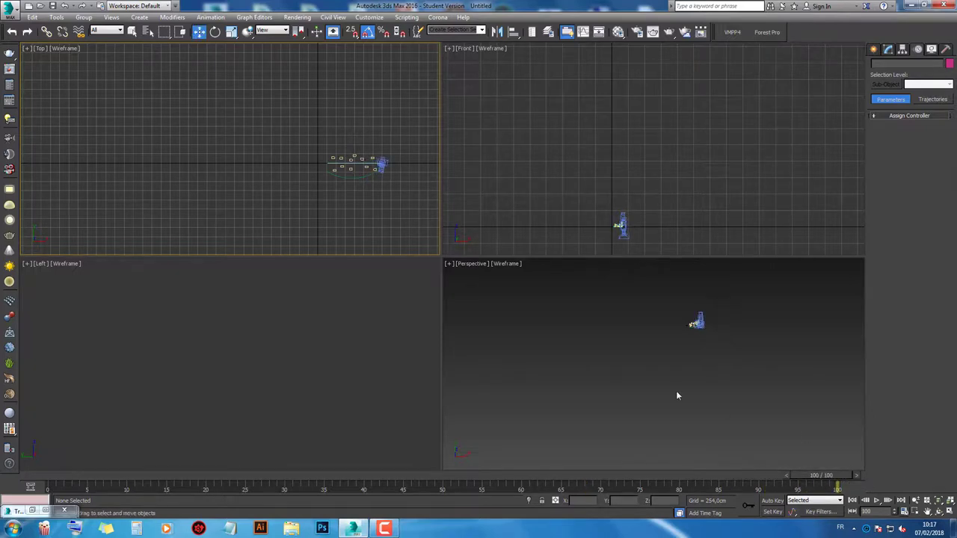
{"action": "scroll", "coordinate": [382, 165], "scroll_direction": "up", "scroll_amount": 3}
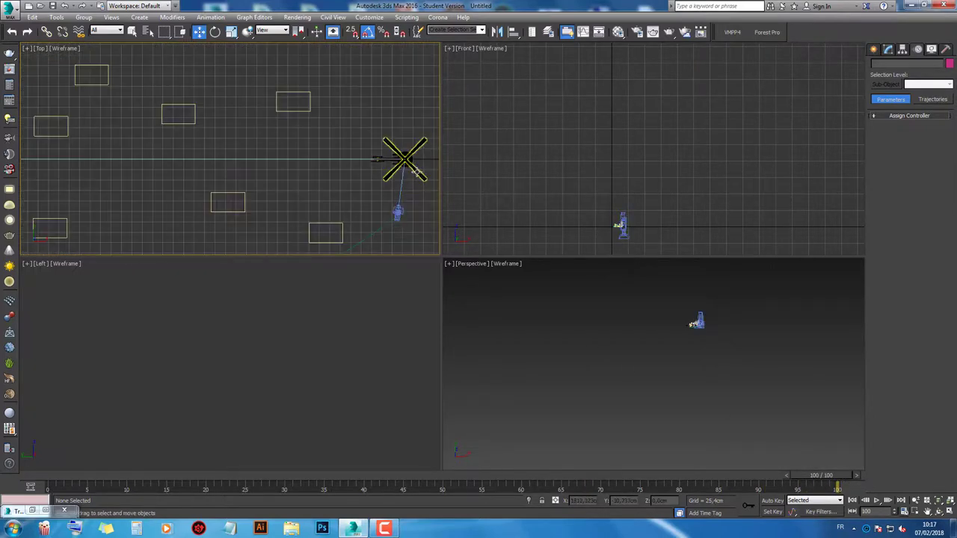
Step: Select main rotor Box002 and its keys at frames 0 and 5, and review its rotation curves
{"action": "left_click", "coordinate": [405, 160]}
{"action": "left_click", "coordinate": [64, 510]}
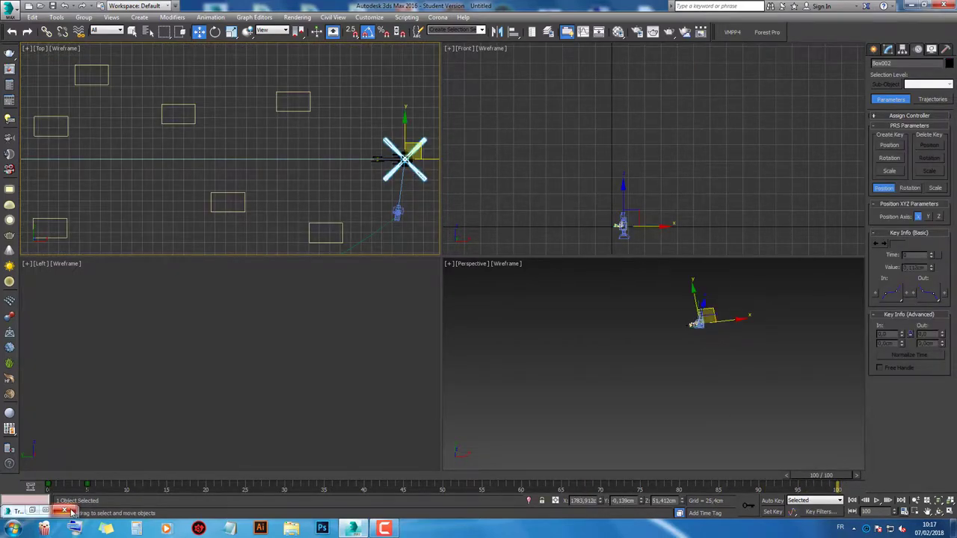
{"action": "left_click_drag", "start_coordinate": [93, 496], "coordinate": [38, 490]}
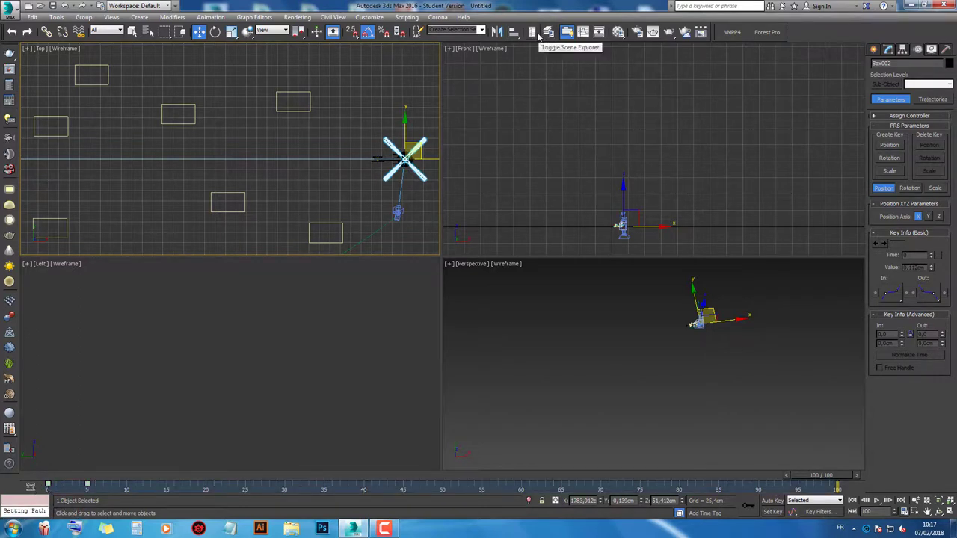
{"action": "left_click", "coordinate": [584, 33]}
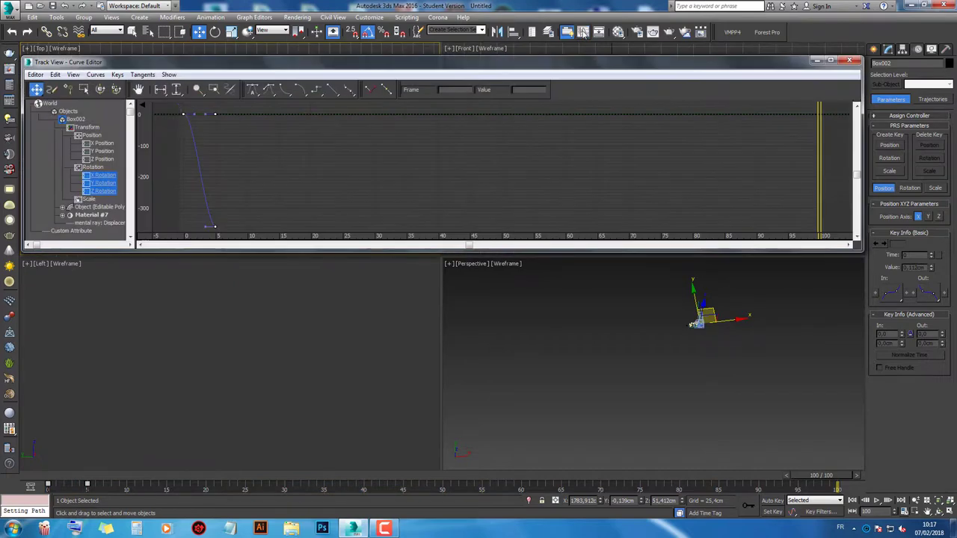
{"action": "scroll", "coordinate": [271, 181], "scroll_direction": "down", "scroll_amount": 3}
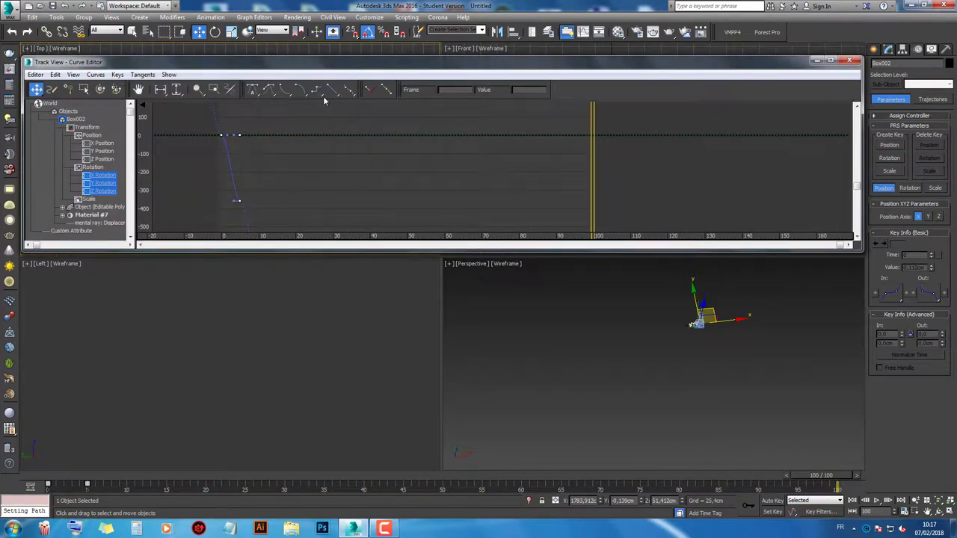
{"action": "left_click", "coordinate": [850, 60]}
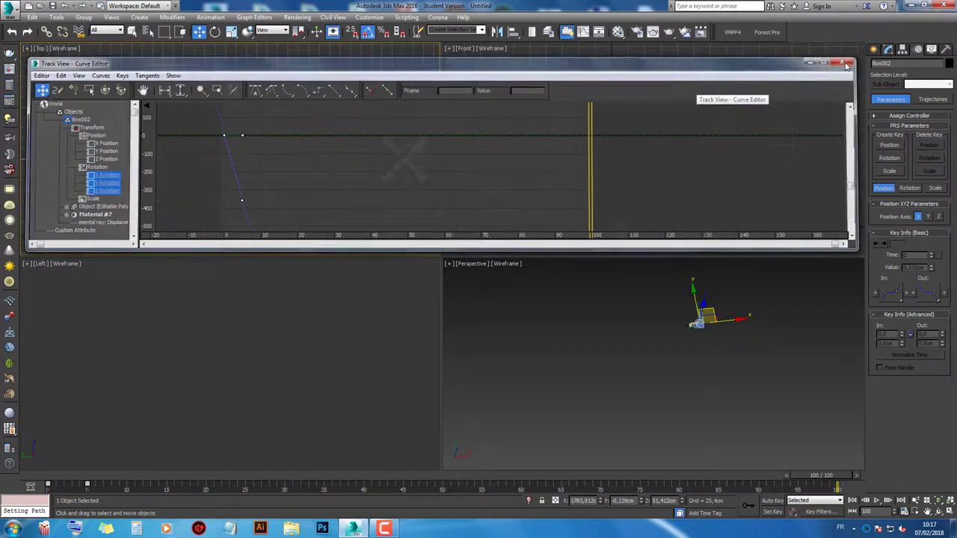
Step: Replay the flight and rewind the animation to frame 0
{"action": "left_click", "coordinate": [877, 501]}
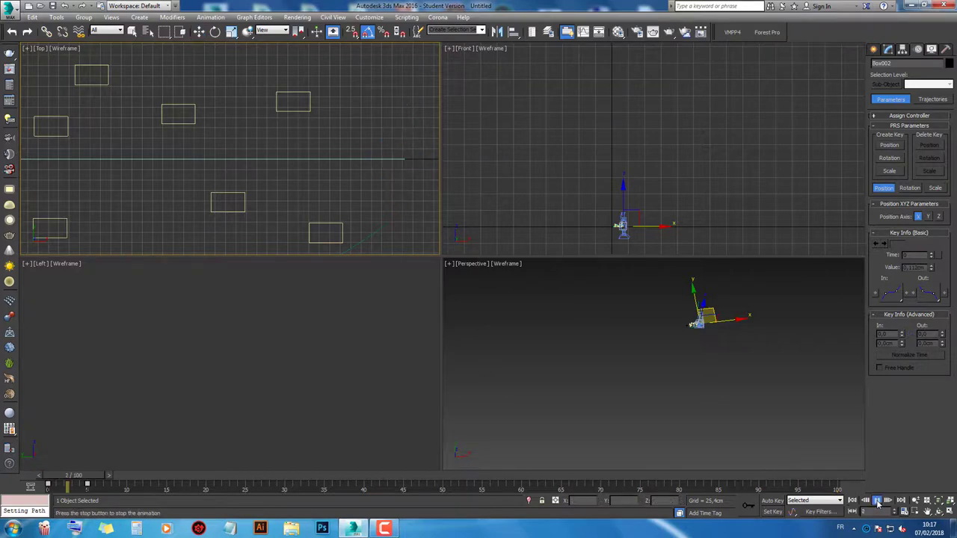
{"action": "scroll", "coordinate": [340, 203], "scroll_direction": "down", "scroll_amount": 5}
{"action": "scroll", "coordinate": [308, 223], "scroll_direction": "down", "scroll_amount": 3}
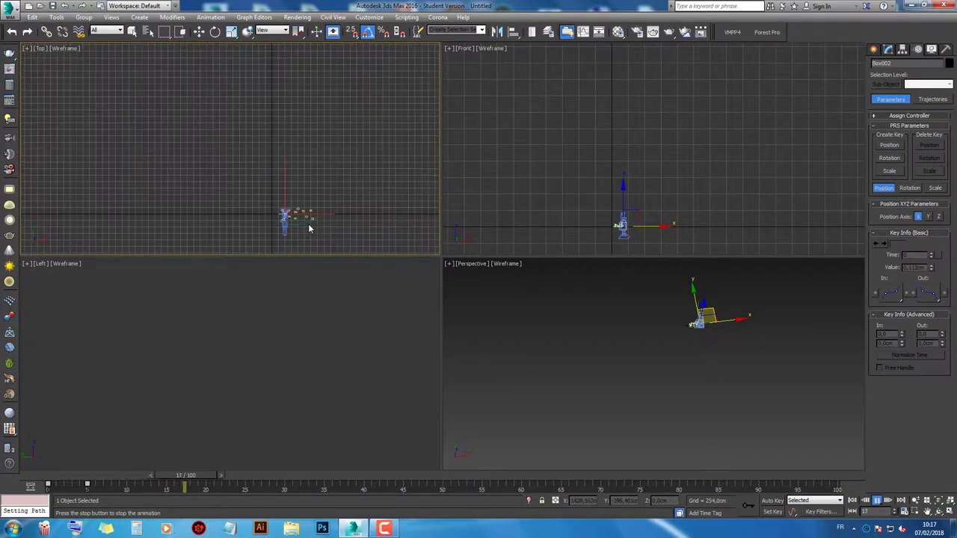
{"action": "scroll", "coordinate": [308, 224], "scroll_direction": "up", "scroll_amount": 3}
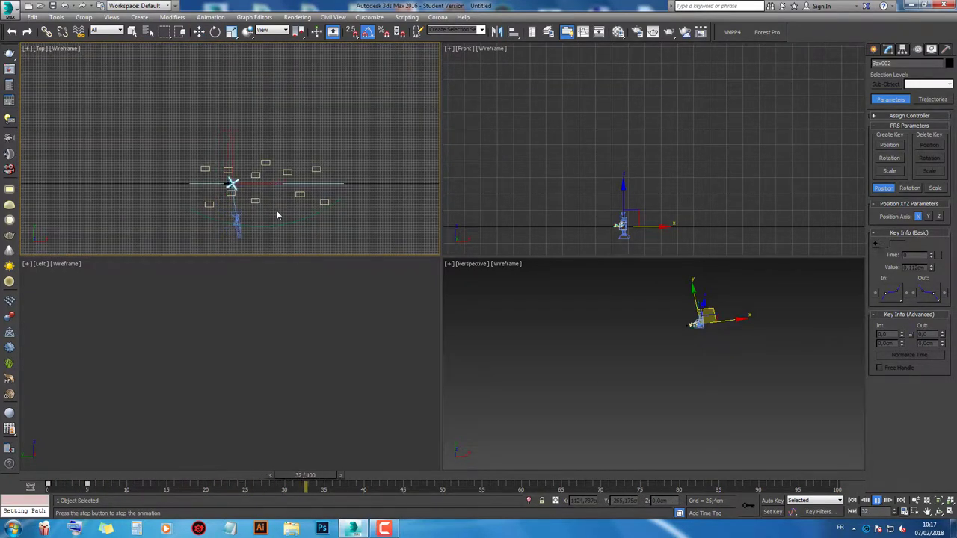
{"action": "left_click_drag", "start_coordinate": [296, 476], "coordinate": [30, 476]}
Step: Select another helicopter piece, center it in the Top view, and maximize that view
{"action": "key", "text": "w"}
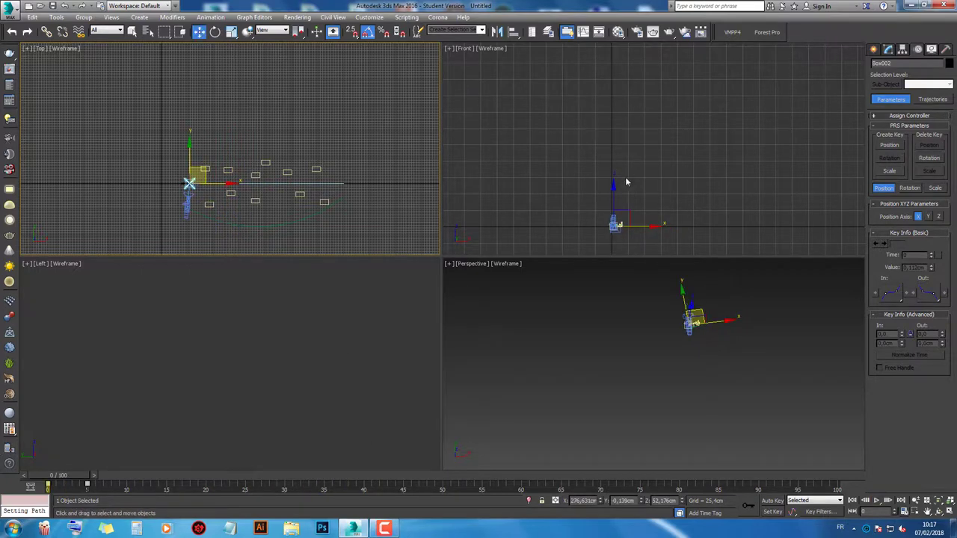
{"action": "middle_click_drag", "start_coordinate": [625, 177], "coordinate": [670, 176]}
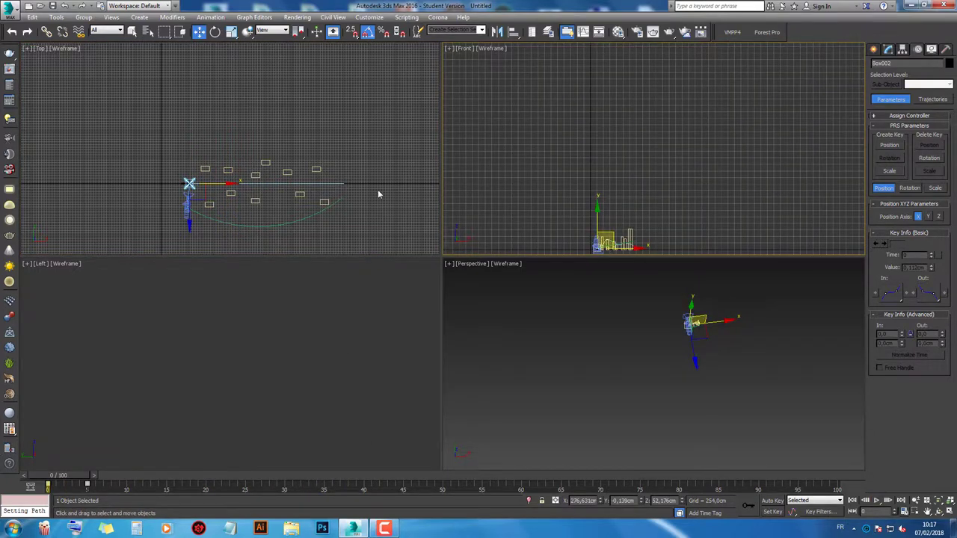
{"action": "left_click", "coordinate": [318, 168]}
{"action": "scroll", "coordinate": [210, 180], "scroll_direction": "up", "scroll_amount": 5}
{"action": "scroll", "coordinate": [149, 196], "scroll_direction": "up", "scroll_amount": 4}
{"action": "middle_click_drag", "start_coordinate": [150, 196], "coordinate": [244, 167]}
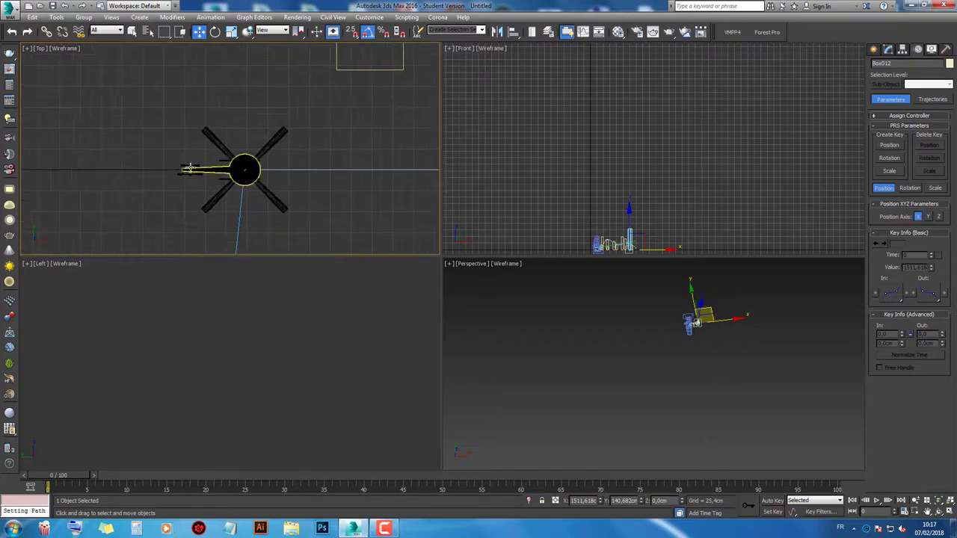
{"action": "scroll", "coordinate": [190, 168], "scroll_direction": "up", "scroll_amount": 3}
{"action": "scroll", "coordinate": [191, 167], "scroll_direction": "up", "scroll_amount": 4}
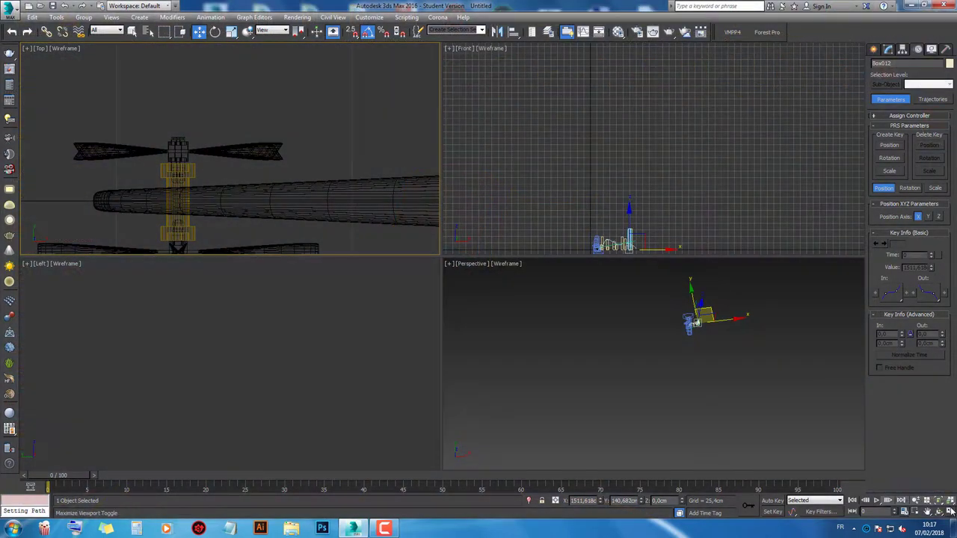
{"action": "left_click", "coordinate": [951, 510]}
{"action": "scroll", "coordinate": [606, 273], "scroll_direction": "up", "scroll_amount": 4}
Step: Give the tail rotor blades' (Box004) rotation keys linear tangents in the Curve Editor
{"action": "left_click", "coordinate": [658, 278]}
{"action": "scroll", "coordinate": [654, 274], "scroll_direction": "up", "scroll_amount": 2}
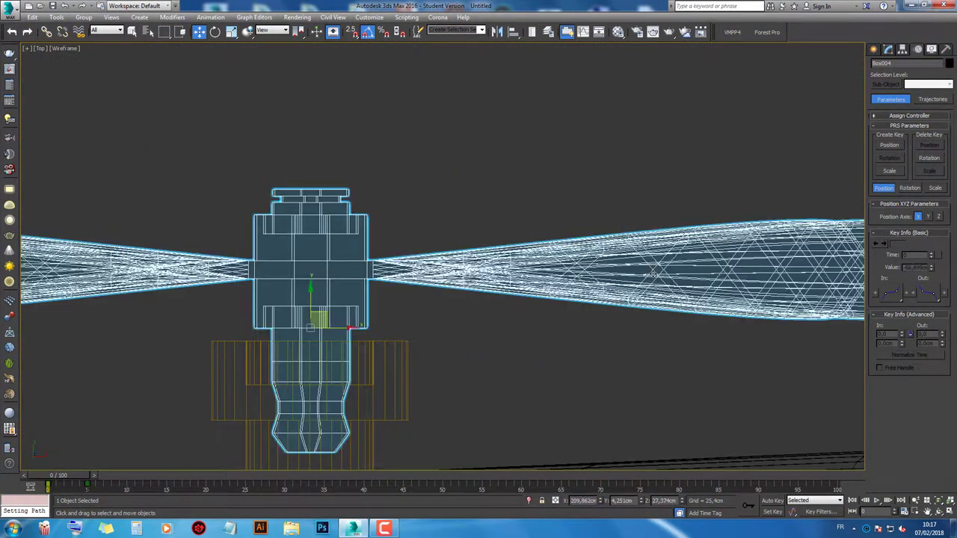
{"action": "left_click", "coordinate": [583, 33]}
{"action": "scroll", "coordinate": [288, 178], "scroll_direction": "down", "scroll_amount": 2}
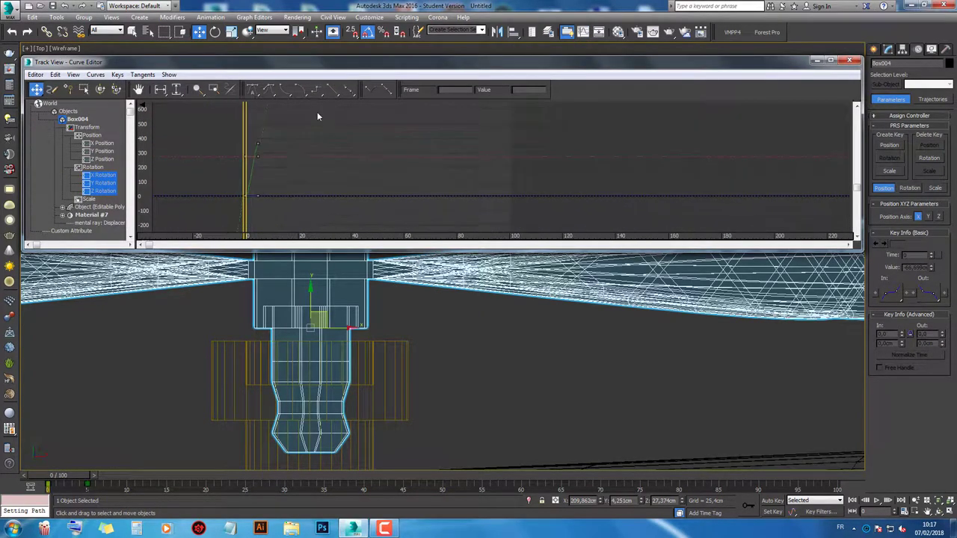
{"action": "left_click", "coordinate": [337, 91]}
{"action": "left_click", "coordinate": [833, 63]}
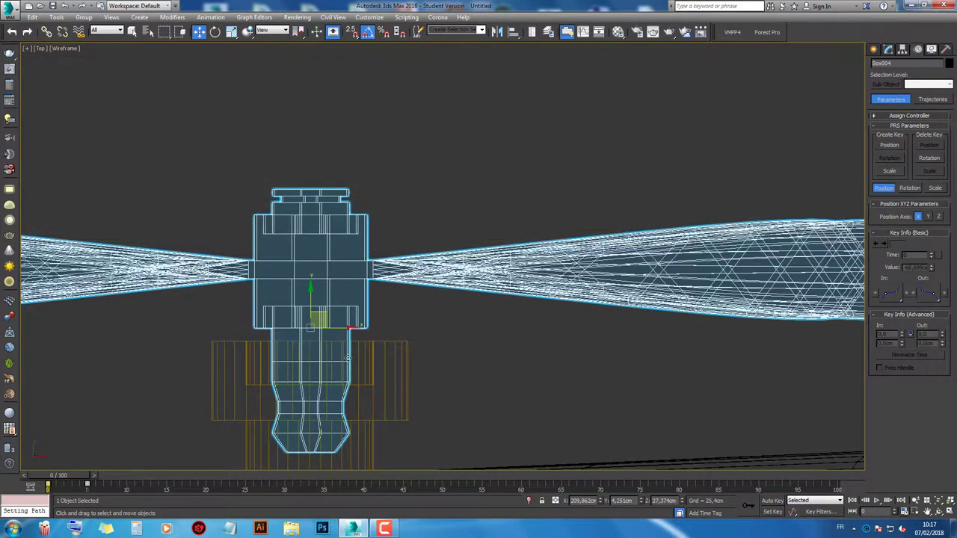
Step: Select the X-shaped tail piece (Box003) and inspect its rotation curves in the Curve Editor
{"action": "scroll", "coordinate": [427, 229], "scroll_direction": "down", "scroll_amount": 2}
{"action": "scroll", "coordinate": [431, 394], "scroll_direction": "down", "scroll_amount": 2}
{"action": "middle_click_drag", "start_coordinate": [431, 394], "coordinate": [412, 222]}
{"action": "scroll", "coordinate": [470, 366], "scroll_direction": "up", "scroll_amount": 2}
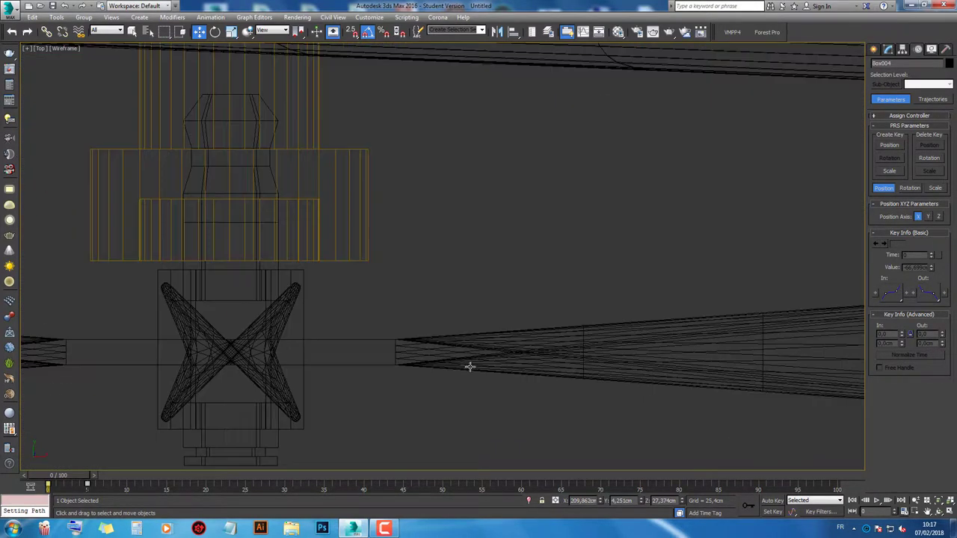
{"action": "left_click", "coordinate": [469, 356]}
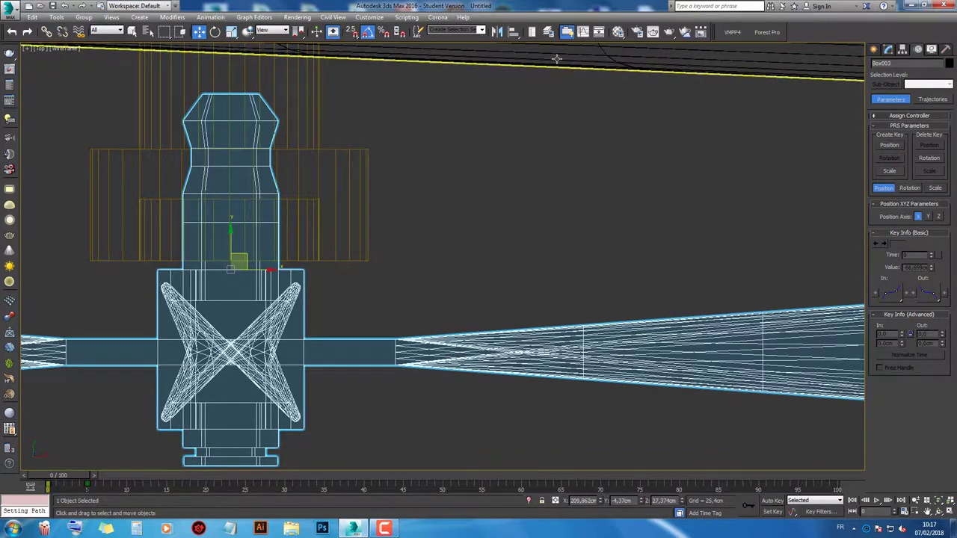
{"action": "left_click", "coordinate": [583, 32]}
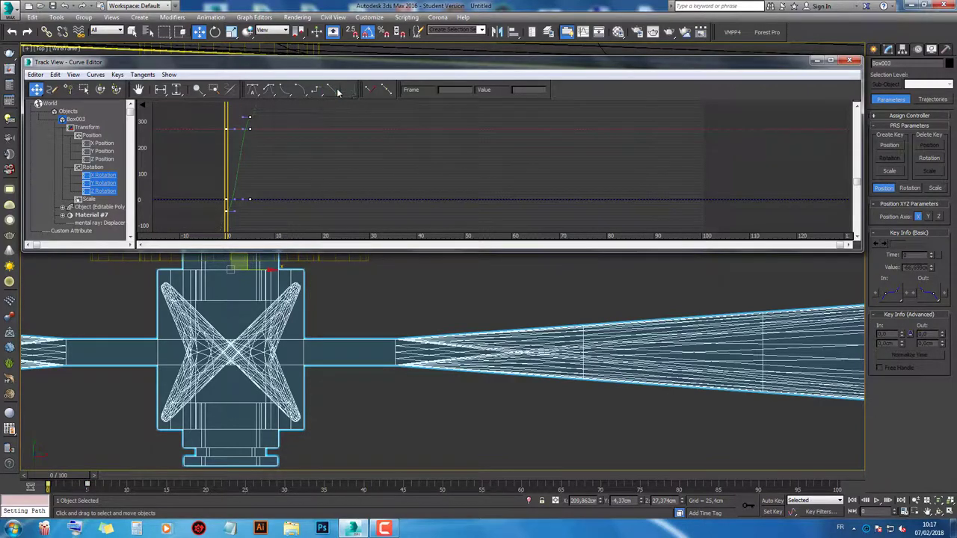
{"action": "left_click", "coordinate": [849, 60]}
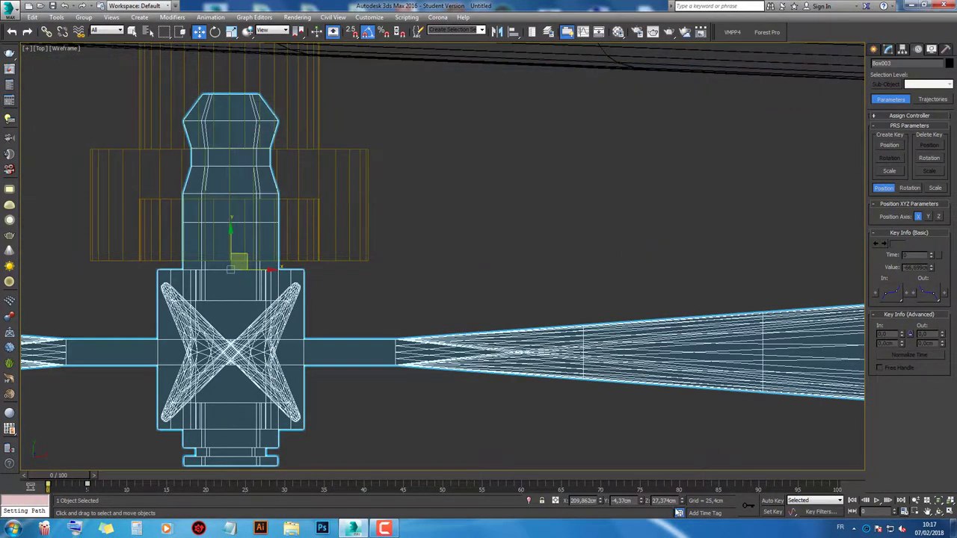
Step: Play the animation briefly, then stop it and go back to the start
{"action": "left_click", "coordinate": [876, 500]}
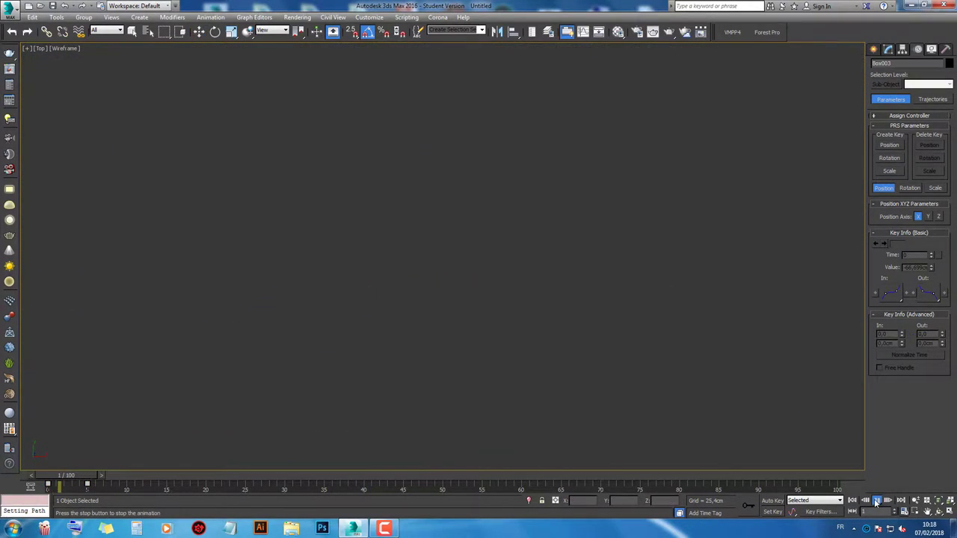
{"action": "left_click_drag", "start_coordinate": [149, 477], "coordinate": [53, 475]}
{"action": "key", "text": "w"}
{"action": "scroll", "coordinate": [319, 311], "scroll_direction": "down", "scroll_amount": 5}
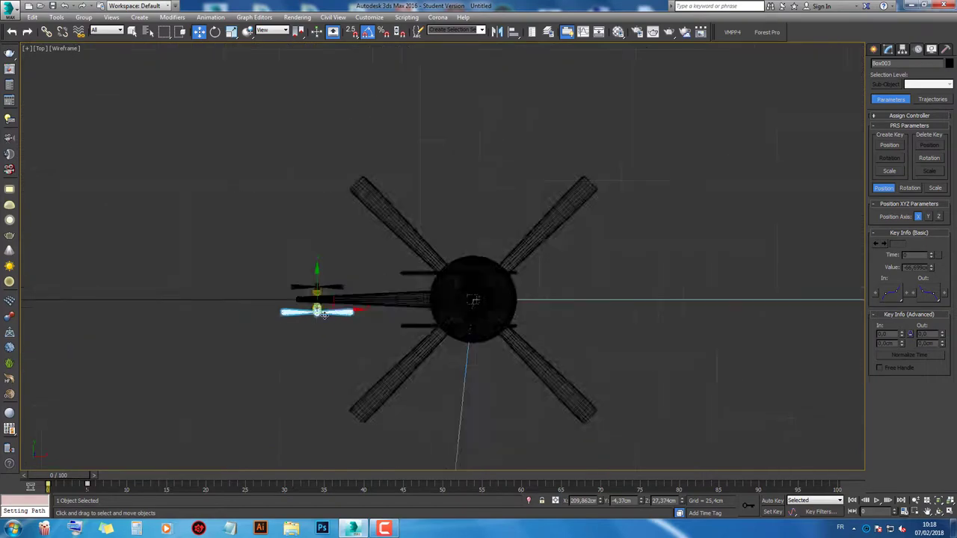
{"action": "scroll", "coordinate": [319, 311], "scroll_direction": "down", "scroll_amount": 5}
{"action": "scroll", "coordinate": [318, 311], "scroll_direction": "down", "scroll_amount": 2}
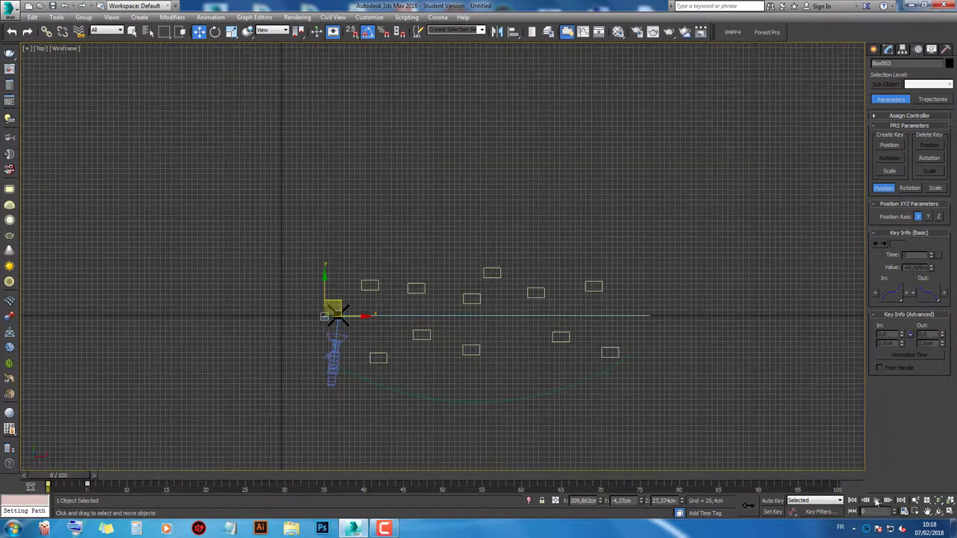
Step: Replay the animation, restore the four-view layout, and maximize the Front view then restore it
{"action": "left_click", "coordinate": [877, 501]}
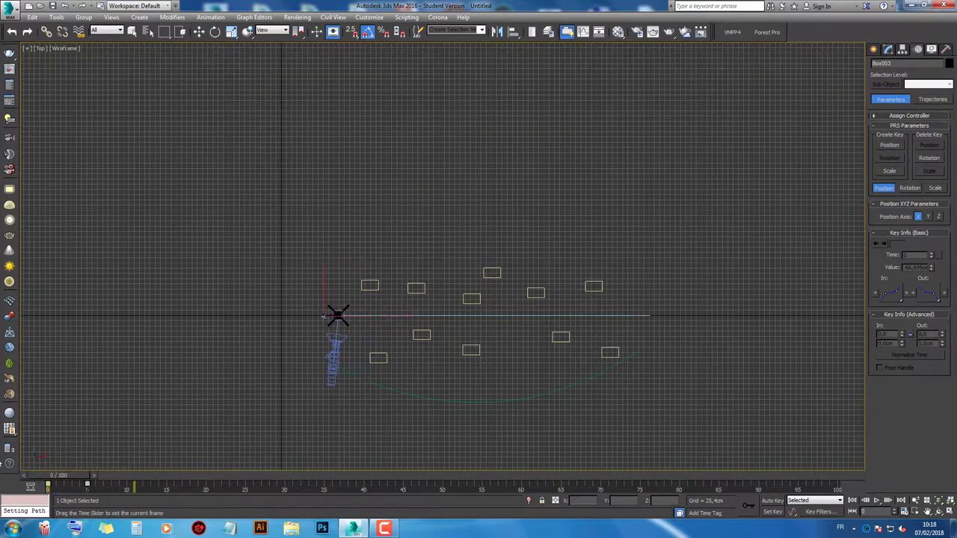
{"action": "key", "text": "w"}
{"action": "key", "text": "alt+w"}
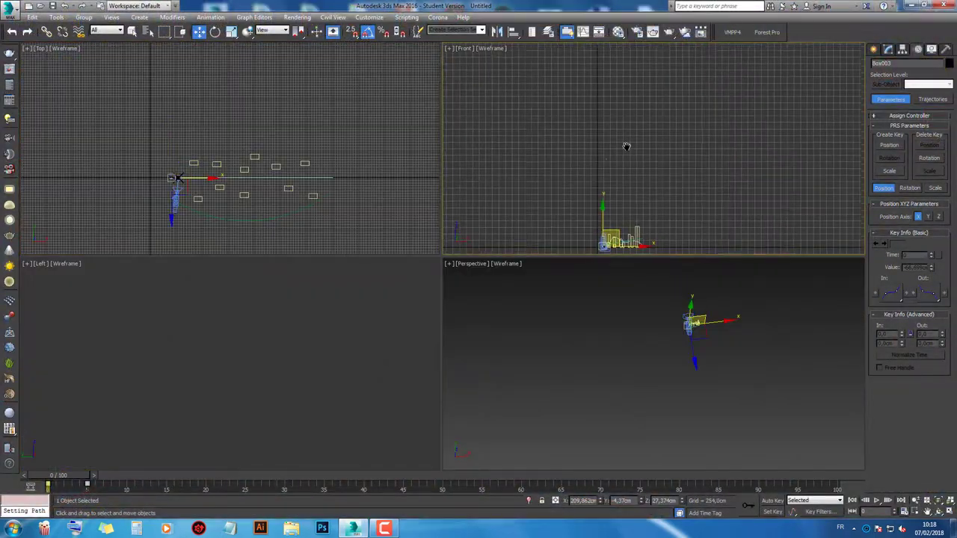
{"action": "scroll", "coordinate": [668, 217], "scroll_direction": "up", "scroll_amount": 3}
{"action": "scroll", "coordinate": [668, 216], "scroll_direction": "up", "scroll_amount": 2}
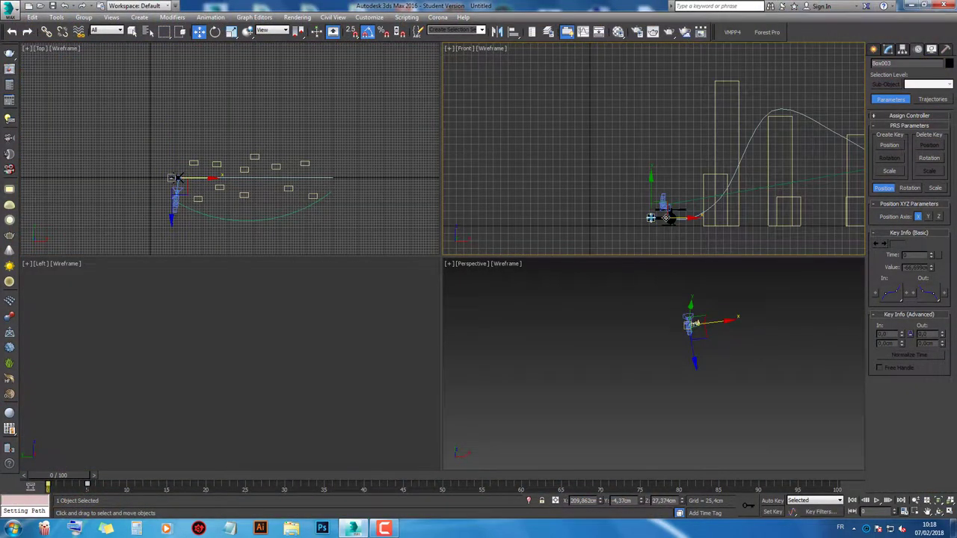
{"action": "left_click", "coordinate": [950, 513]}
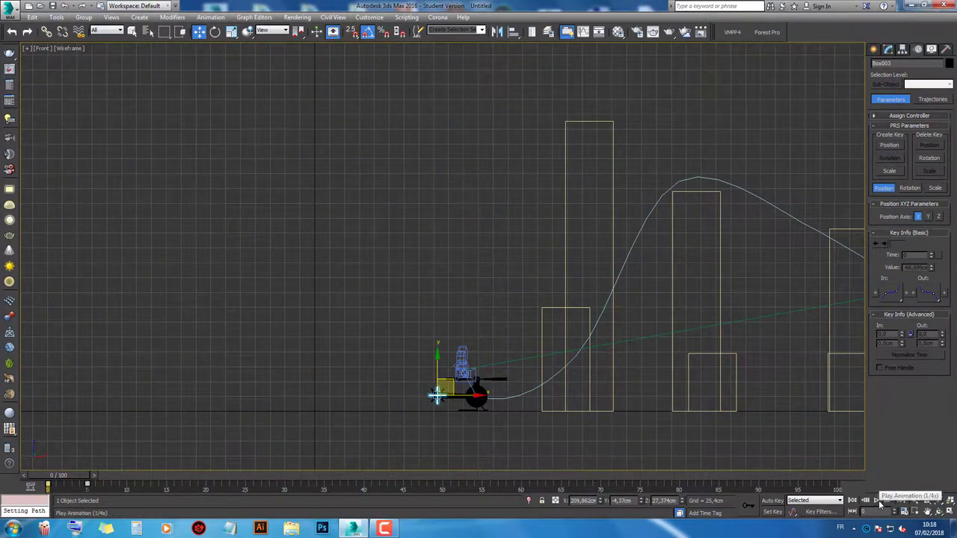
{"action": "scroll", "coordinate": [377, 416], "scroll_direction": "down", "scroll_amount": 5}
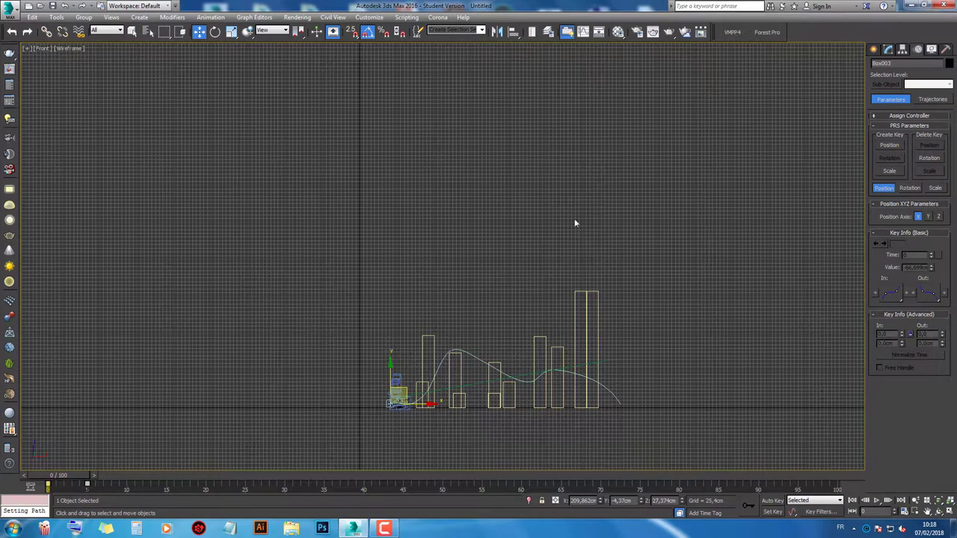
{"action": "left_click", "coordinate": [874, 49]}
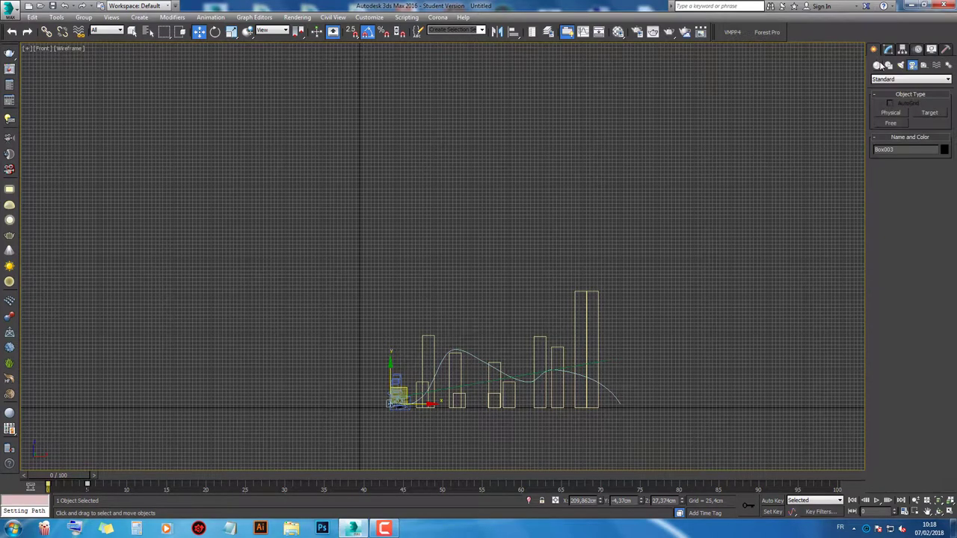
{"action": "left_click", "coordinate": [951, 513]}
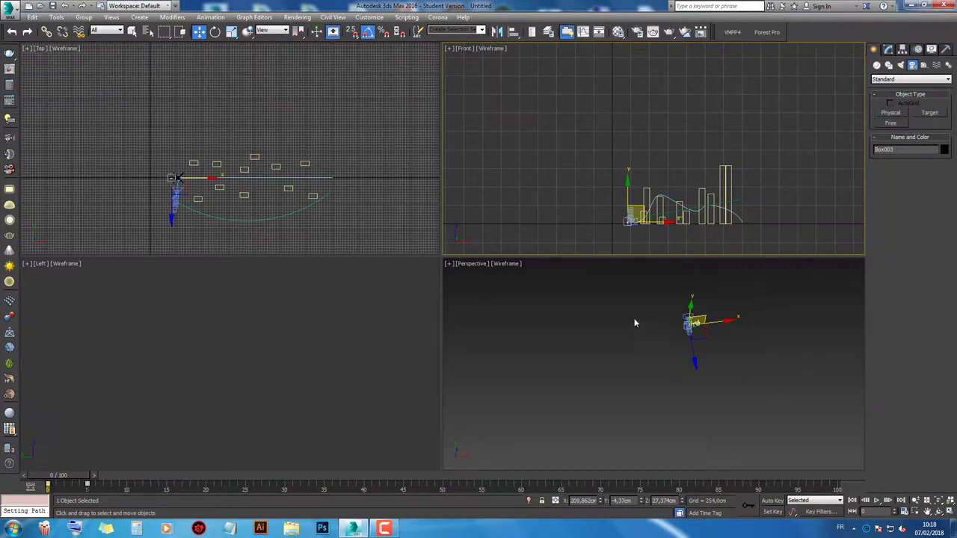
Step: Play the helicopter's flight while panning the front view to follow it
{"action": "mouse_move", "coordinate": [629, 245]}
{"action": "middle_mouse_down"}
{"action": "mouse_move", "coordinate": [750, 179]}
{"action": "mouse_move", "coordinate": [607, 297]}
{"action": "mouse_move", "coordinate": [484, 297]}
{"action": "middle_mouse_up"}
{"action": "scroll", "coordinate": [750, 179], "scroll_direction": "up", "scroll_amount": 2}
{"action": "scroll", "coordinate": [750, 179], "scroll_direction": "up", "scroll_amount": 2}
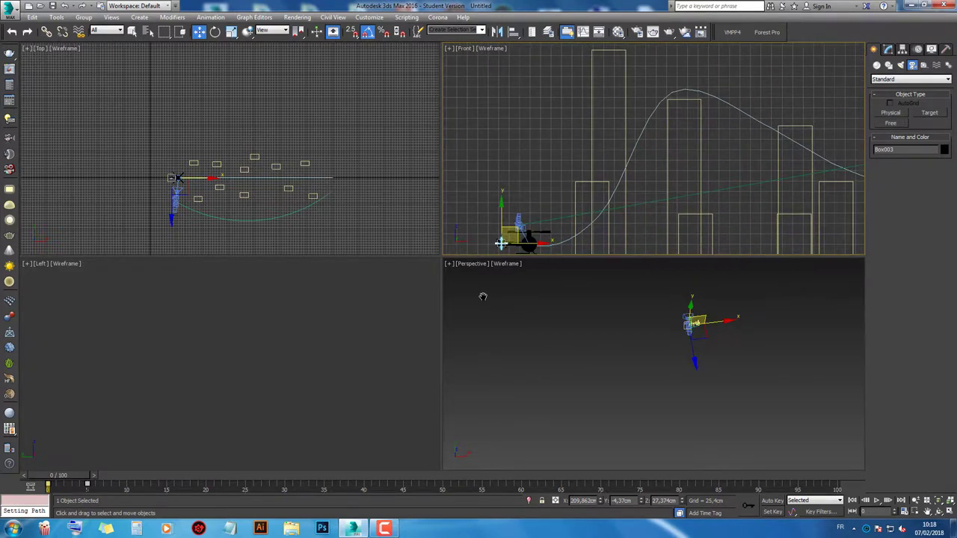
{"action": "left_click", "coordinate": [881, 502]}
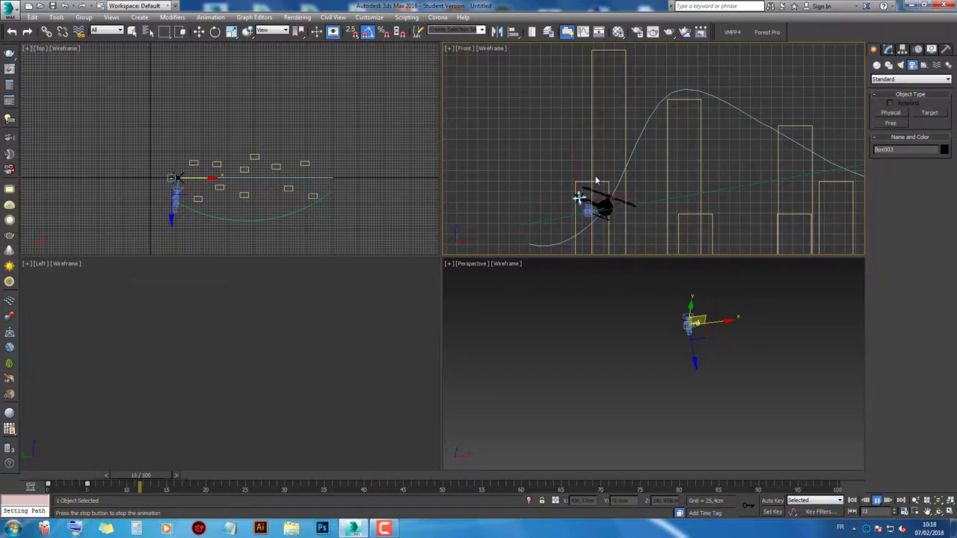
{"action": "scroll", "coordinate": [596, 180], "scroll_direction": "up", "scroll_amount": 2}
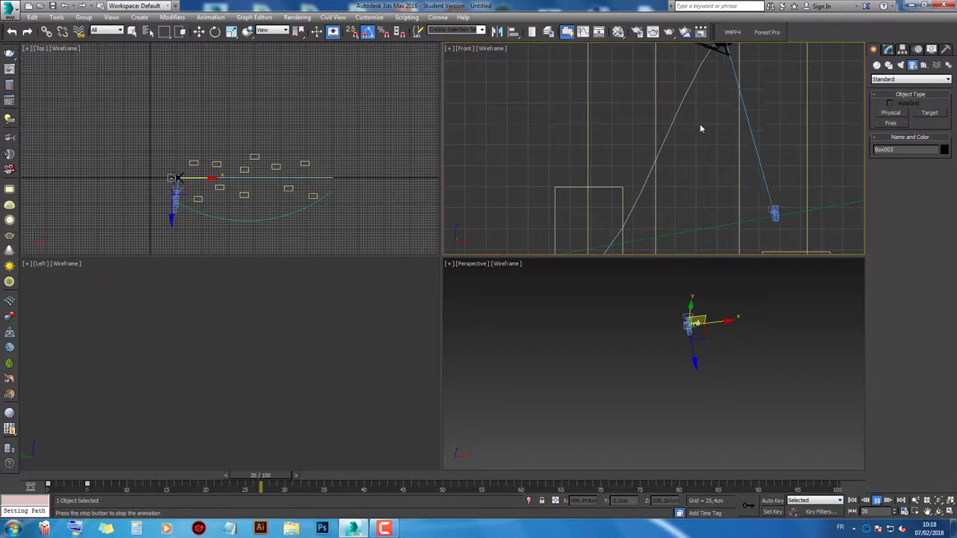
{"action": "mouse_move", "coordinate": [701, 128]}
{"action": "middle_mouse_down"}
{"action": "mouse_move", "coordinate": [658, 255]}
{"action": "mouse_move", "coordinate": [556, 243]}
{"action": "mouse_move", "coordinate": [672, 182]}
{"action": "mouse_move", "coordinate": [731, 199]}
{"action": "mouse_move", "coordinate": [592, 160]}
{"action": "mouse_move", "coordinate": [534, 160]}
{"action": "middle_mouse_up"}
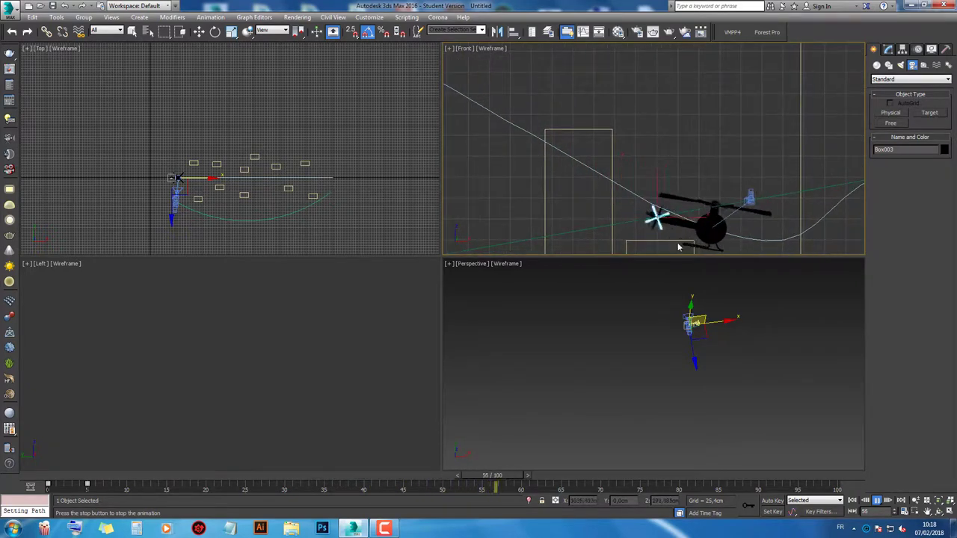
Step: Stop playback, rewind to frame 0, and select the rotor mast cylinder
{"action": "left_click_drag", "start_coordinate": [532, 475], "coordinate": [174, 475]}
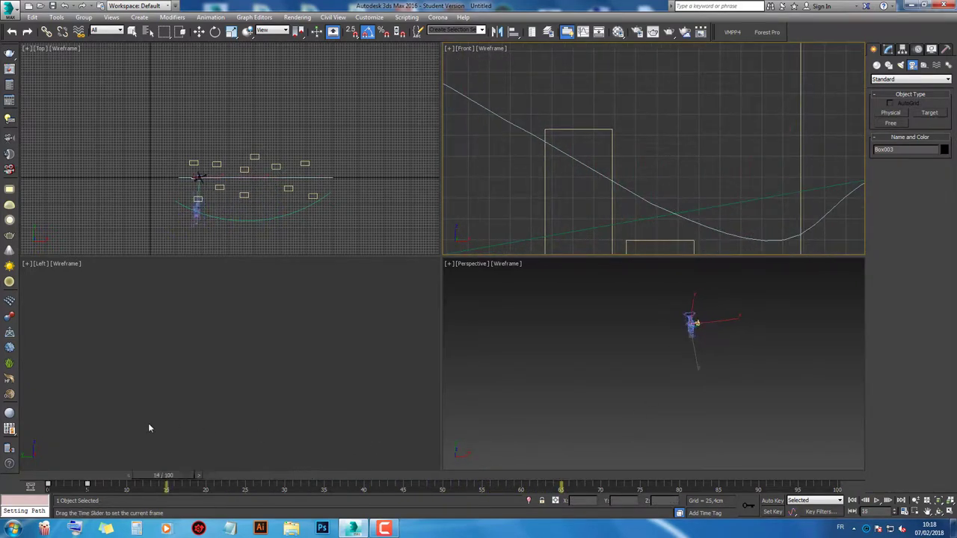
{"action": "key", "text": "Home"}
{"action": "key", "text": "w"}
{"action": "scroll", "coordinate": [556, 160], "scroll_direction": "down", "scroll_amount": 5}
{"action": "scroll", "coordinate": [686, 136], "scroll_direction": "up", "scroll_amount": 4}
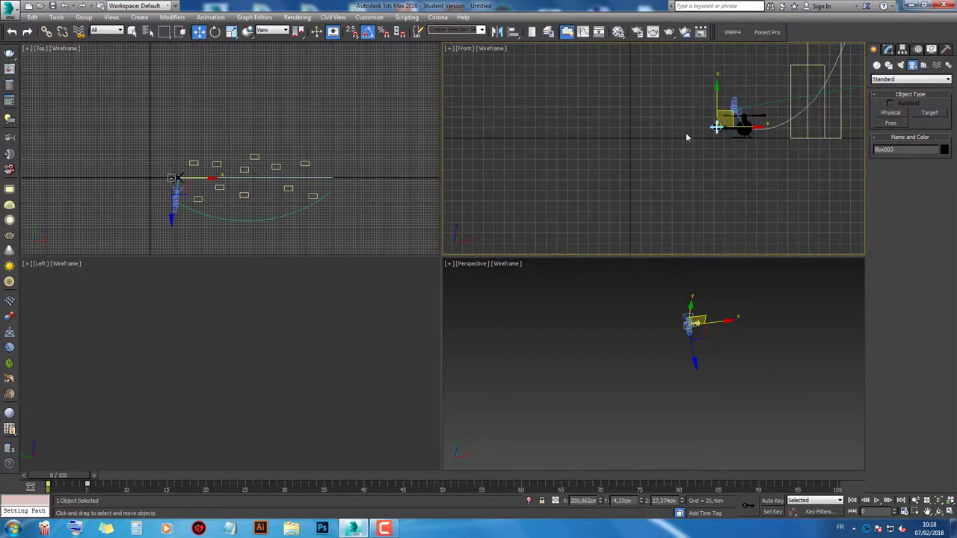
{"action": "scroll", "coordinate": [718, 135], "scroll_direction": "up", "scroll_amount": 3}
{"action": "scroll", "coordinate": [725, 135], "scroll_direction": "up", "scroll_amount": 3}
{"action": "left_click", "coordinate": [730, 135]}
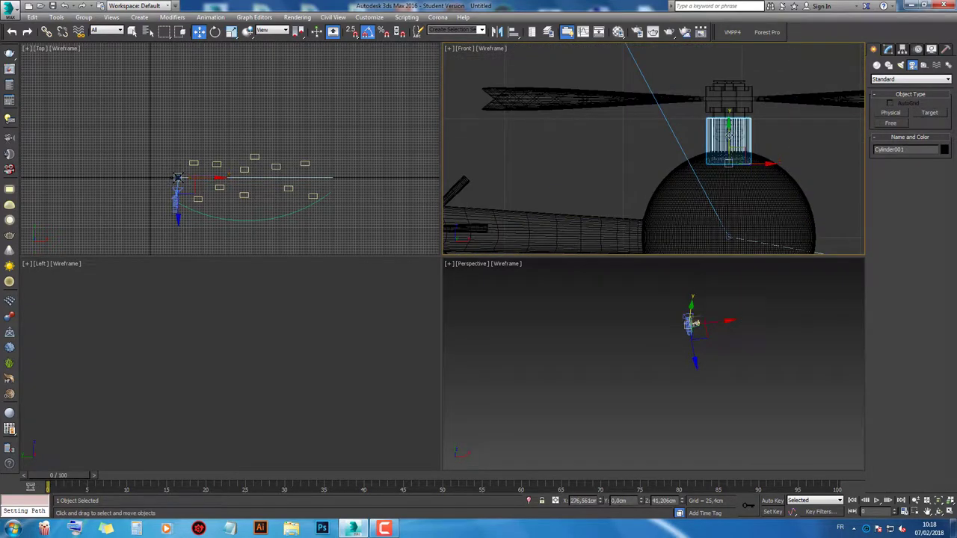
Step: Move the rotor mast slightly down, then clear the selection in the perspective view
{"action": "left_click_drag", "start_coordinate": [727, 135], "coordinate": [727, 158]}
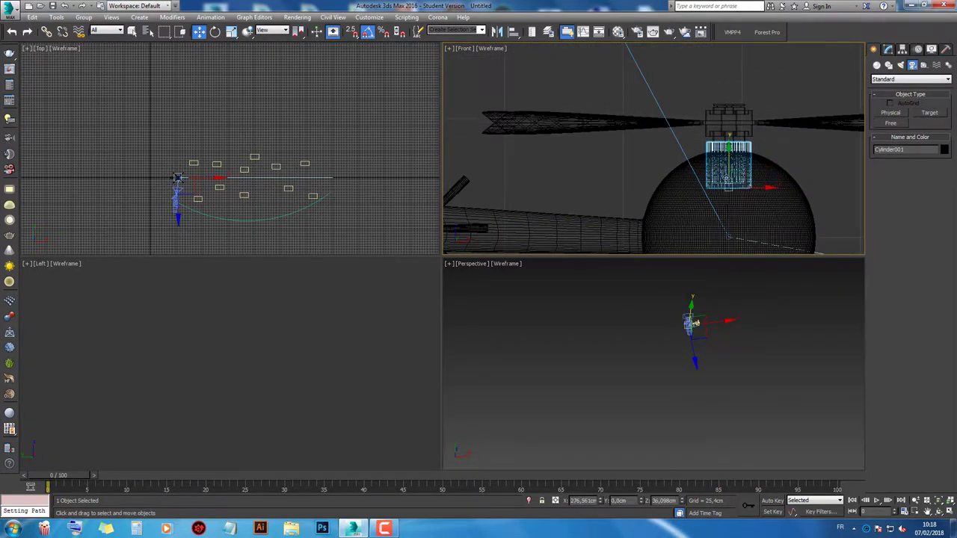
{"action": "left_click", "coordinate": [754, 287]}
{"action": "left_click", "coordinate": [754, 286]}
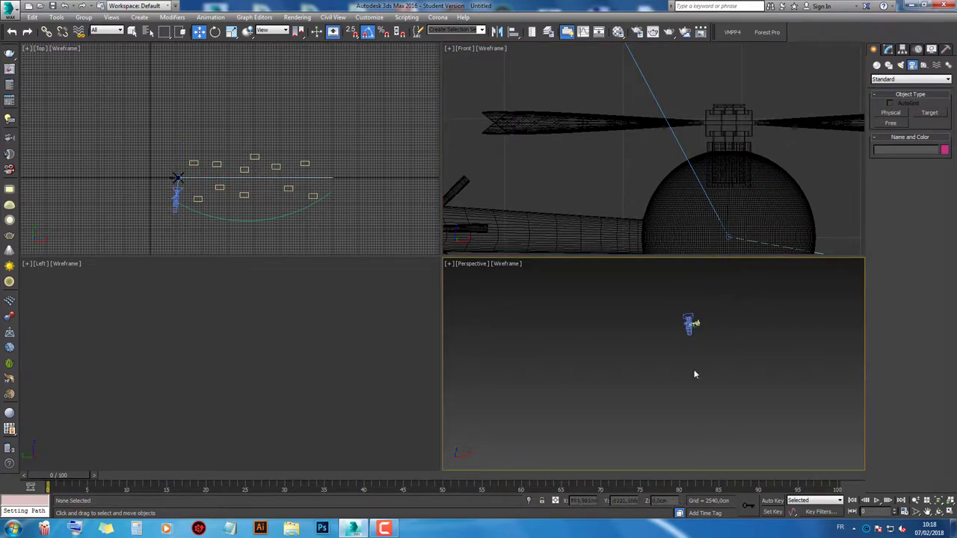
{"action": "scroll", "coordinate": [617, 168], "scroll_direction": "up", "scroll_amount": 10}
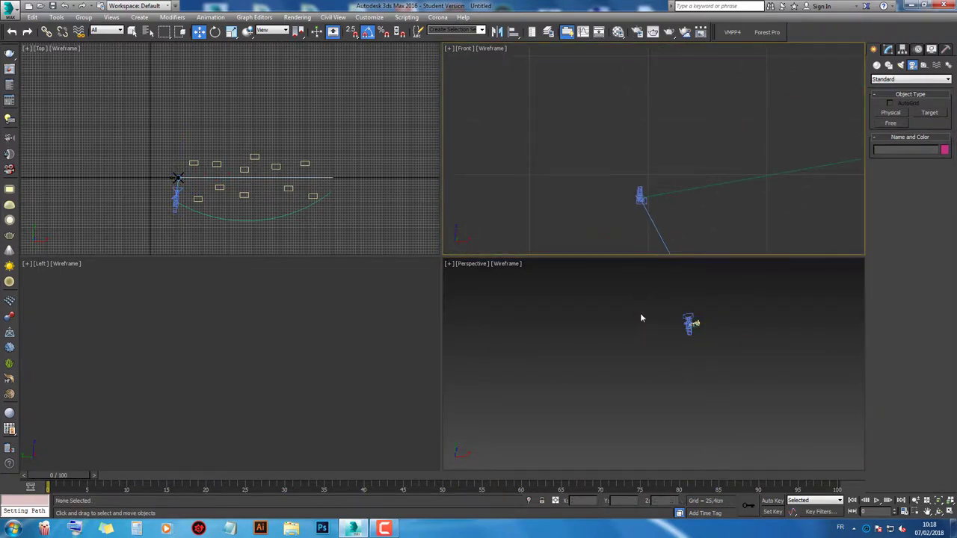
{"action": "left_click", "coordinate": [649, 351]}
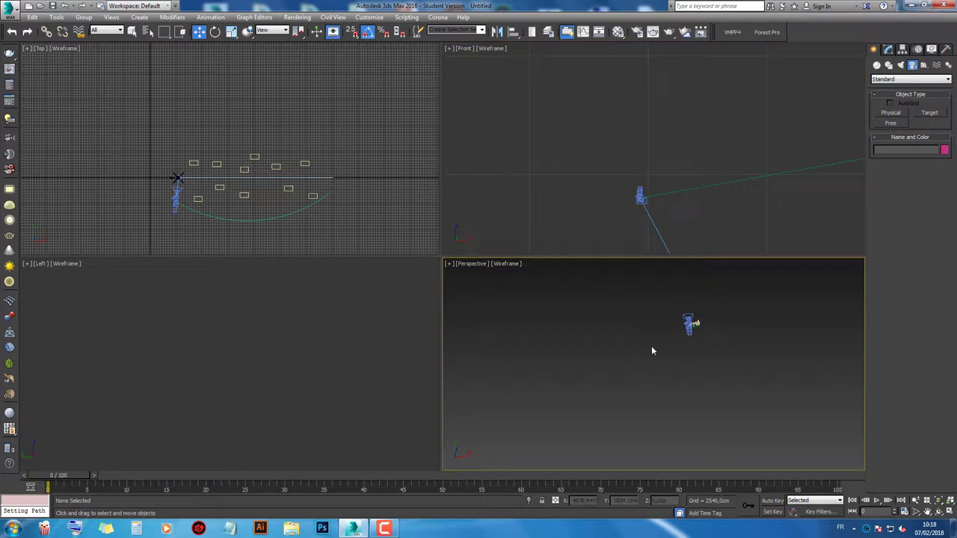
Step: Choose Geometry with Standard Primitives in the Create panel and start the Box tool
{"action": "left_click", "coordinate": [890, 50]}
{"action": "left_click", "coordinate": [876, 49]}
{"action": "left_click", "coordinate": [879, 80]}
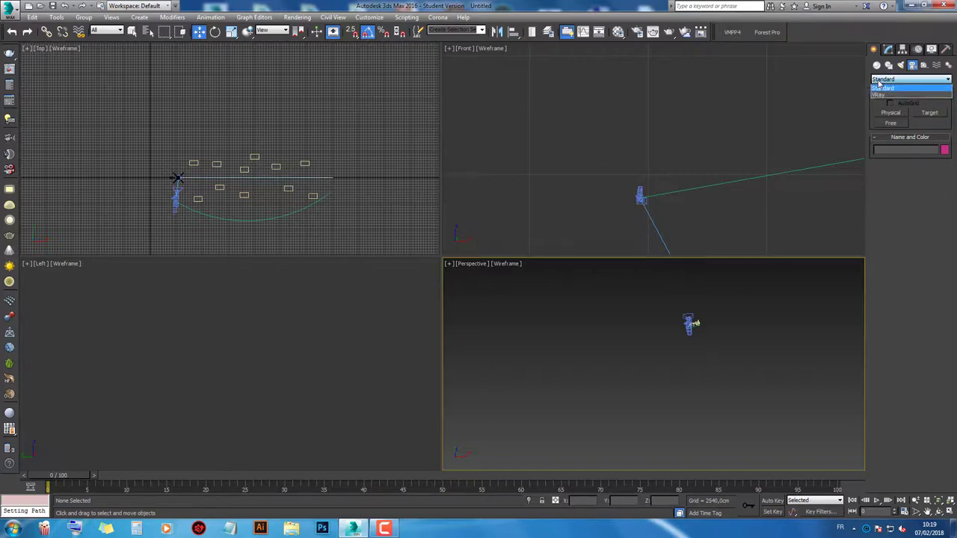
{"action": "left_click", "coordinate": [883, 88]}
{"action": "left_click", "coordinate": [877, 66]}
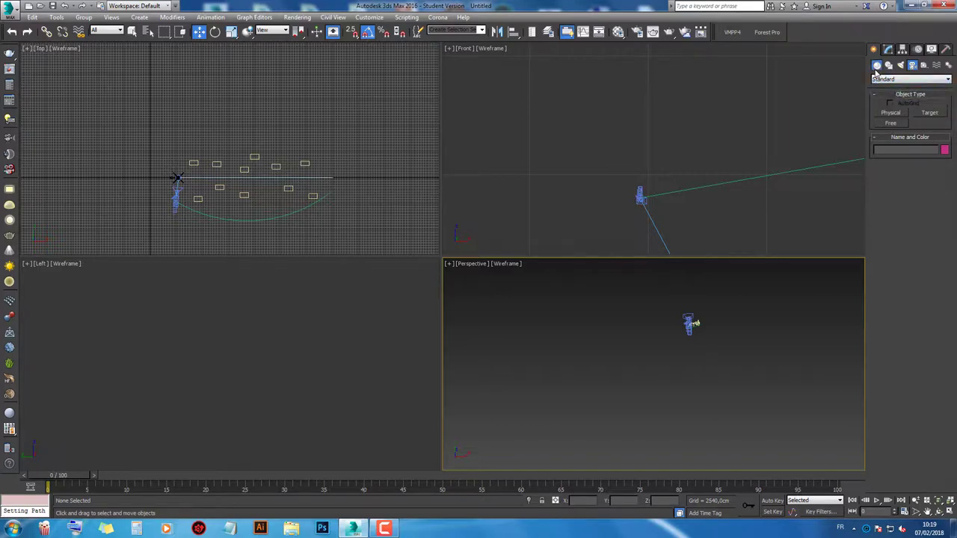
{"action": "left_click", "coordinate": [893, 113]}
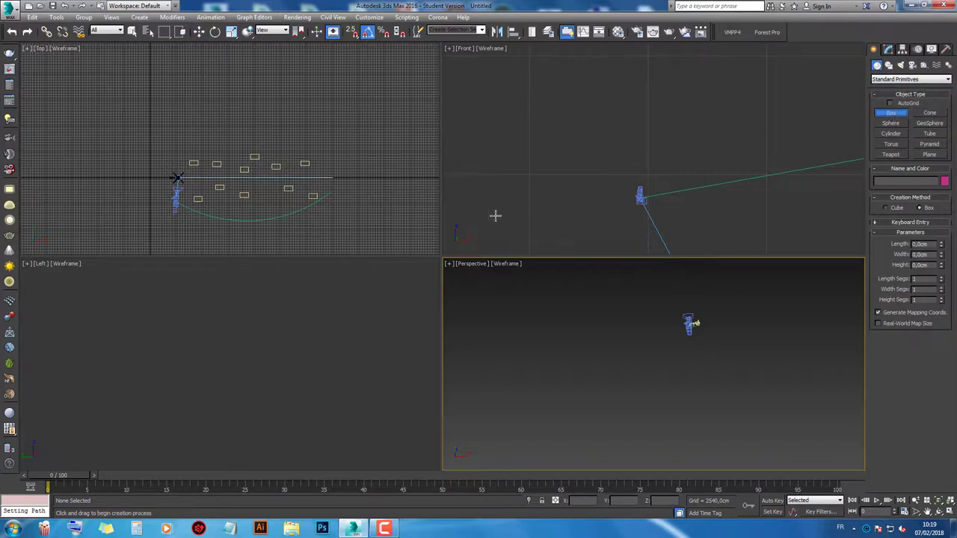
Step: Draw a plane over the pillar area in the Top view with 1 length and 1 width segment
{"action": "scroll", "coordinate": [272, 192], "scroll_direction": "up", "scroll_amount": 3}
{"action": "scroll", "coordinate": [339, 160], "scroll_direction": "up", "scroll_amount": 2}
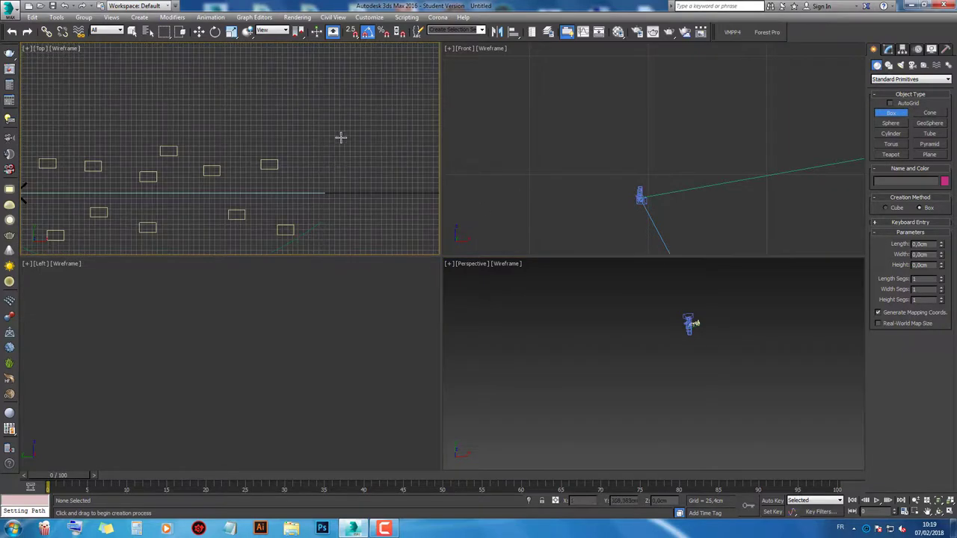
{"action": "mouse_move", "coordinate": [340, 137]}
{"action": "middle_mouse_down"}
{"action": "mouse_move", "coordinate": [314, 219]}
{"action": "mouse_move", "coordinate": [506, 128]}
{"action": "middle_mouse_up"}
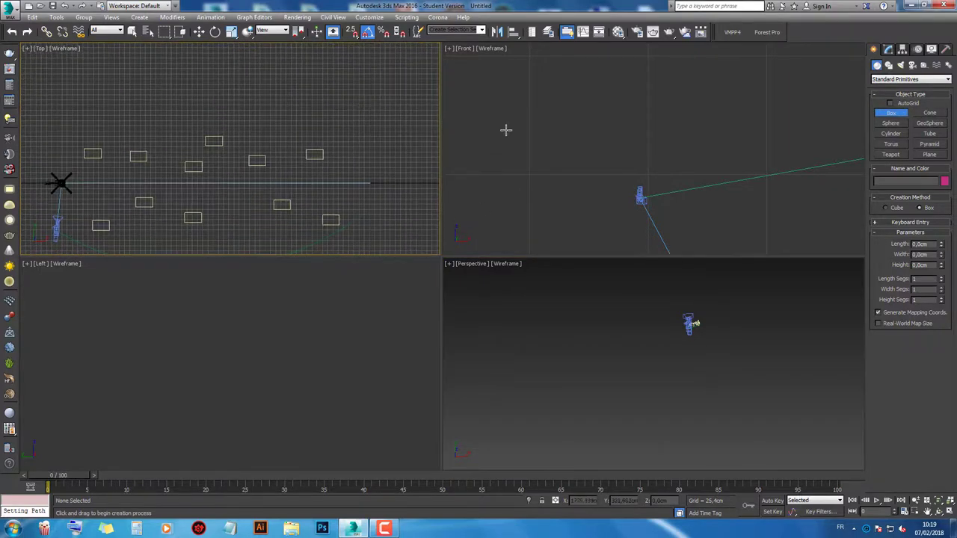
{"action": "left_click", "coordinate": [929, 155]}
{"action": "mouse_move", "coordinate": [273, 173]}
{"action": "middle_mouse_down"}
{"action": "mouse_move", "coordinate": [323, 122]}
{"action": "mouse_move", "coordinate": [395, 117]}
{"action": "middle_mouse_up"}
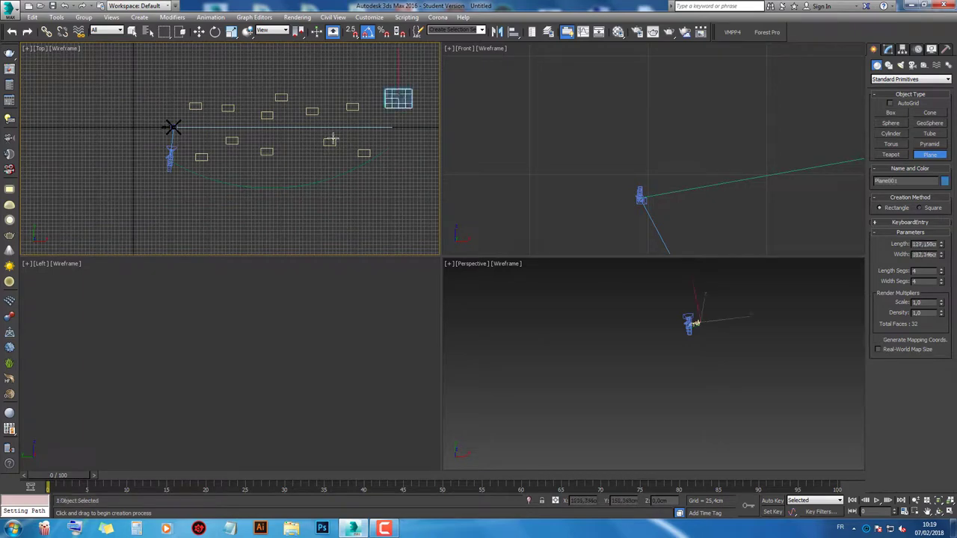
{"action": "left_click_drag", "start_coordinate": [412, 89], "coordinate": [139, 195]}
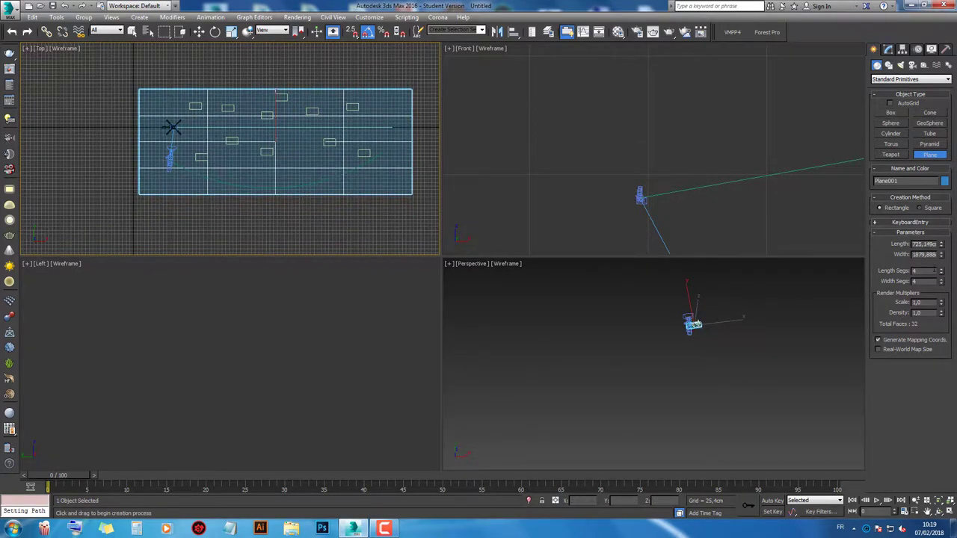
{"action": "right_click", "coordinate": [941, 271]}
{"action": "right_click", "coordinate": [942, 281]}
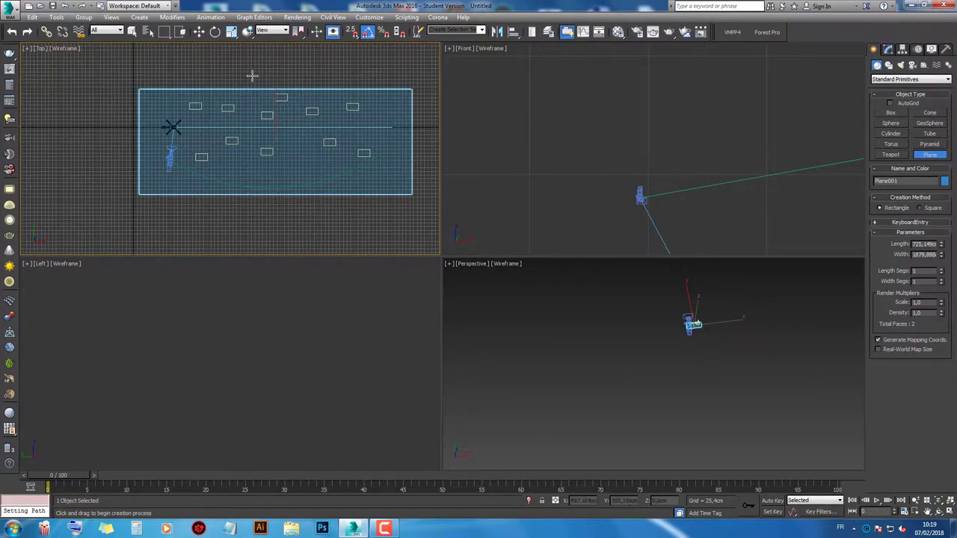
Step: Maximize the Top view and scale the plane along Y to cover the flight path
{"action": "left_click", "coordinate": [199, 32]}
{"action": "middle_click_drag", "start_coordinate": [252, 90], "coordinate": [254, 95]}
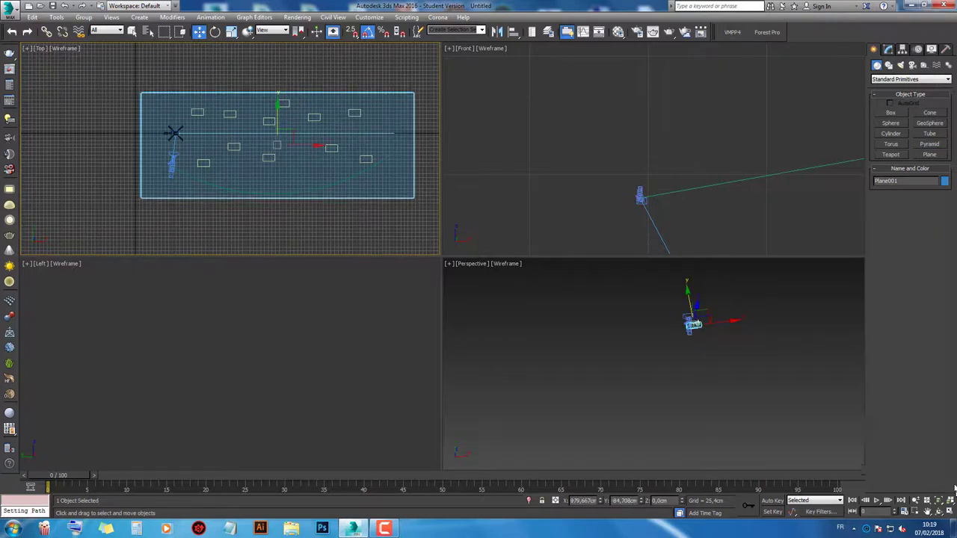
{"action": "left_click", "coordinate": [951, 511]}
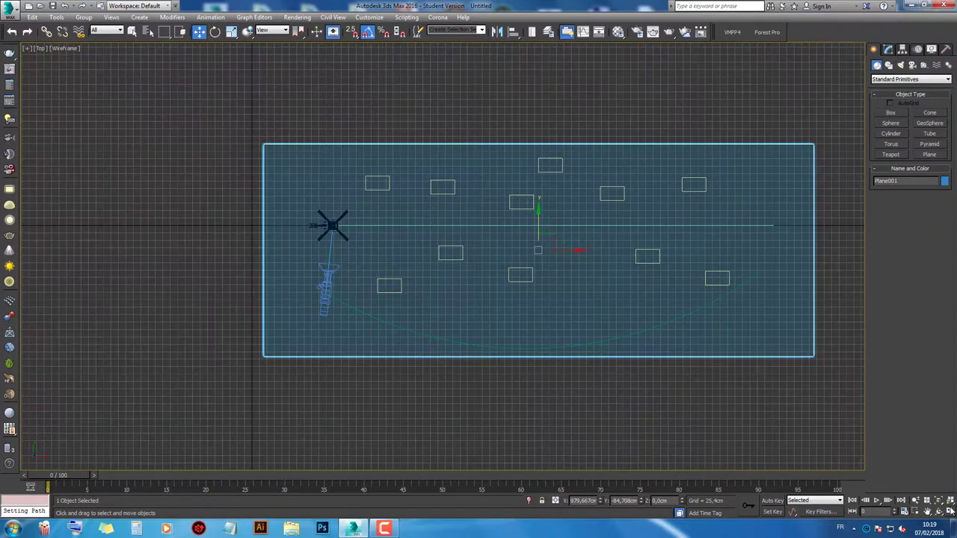
{"action": "left_click", "coordinate": [231, 32]}
{"action": "mouse_move", "coordinate": [536, 201]}
{"action": "left_mouse_down"}
{"action": "mouse_move", "coordinate": [535, 183]}
{"action": "mouse_move", "coordinate": [536, 197]}
{"action": "left_mouse_up"}
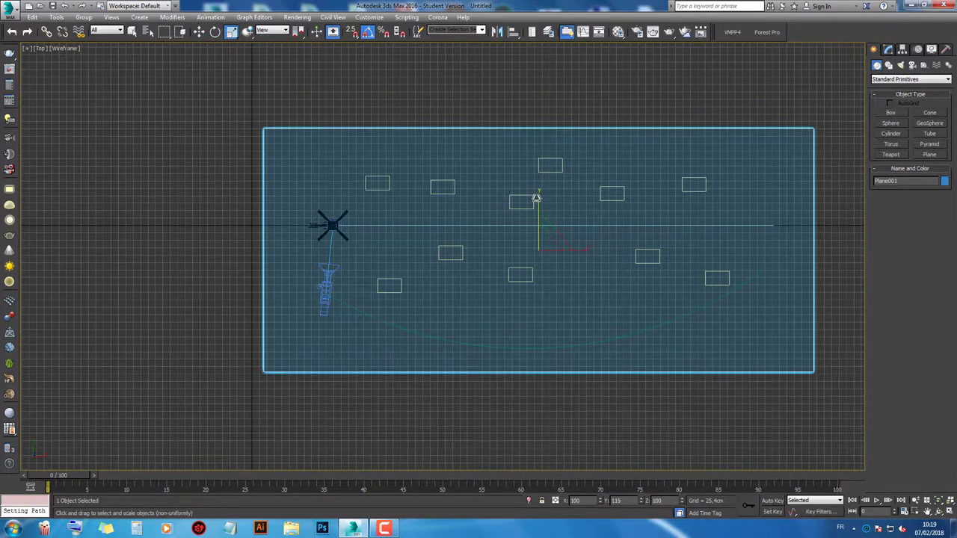
{"action": "left_click", "coordinate": [580, 279]}
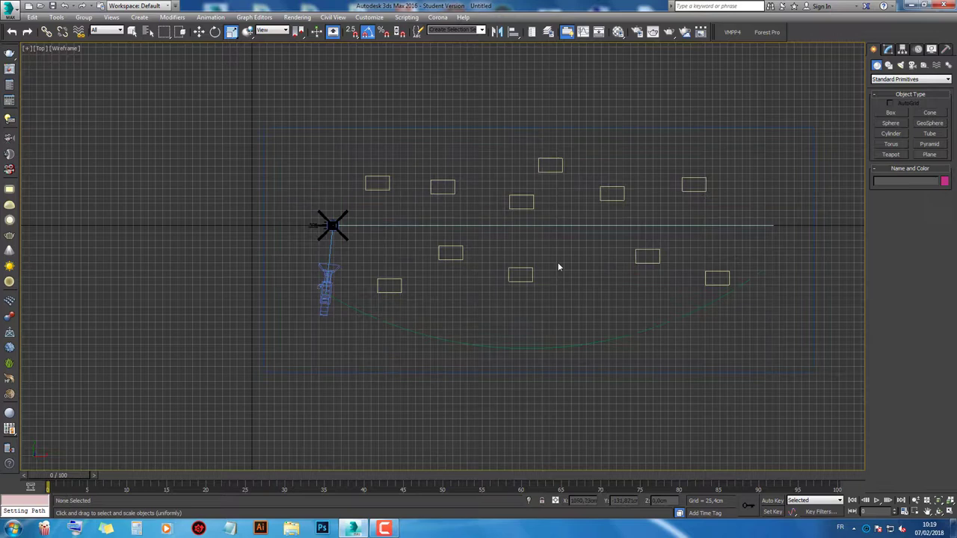
Step: Select the straight line path, then the arc path, and restore the four-viewport layout
{"action": "left_click", "coordinate": [519, 224]}
{"action": "left_click", "coordinate": [889, 50]}
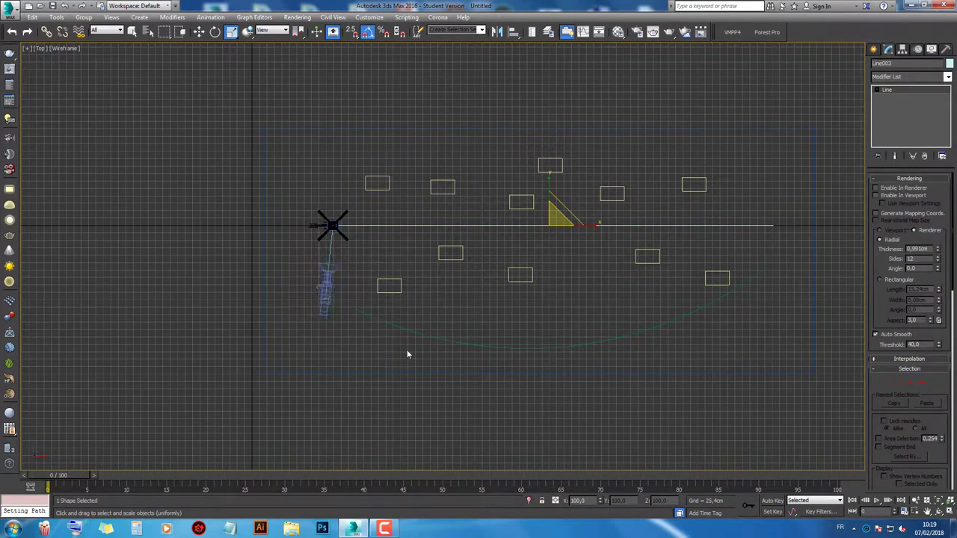
{"action": "left_click", "coordinate": [410, 329]}
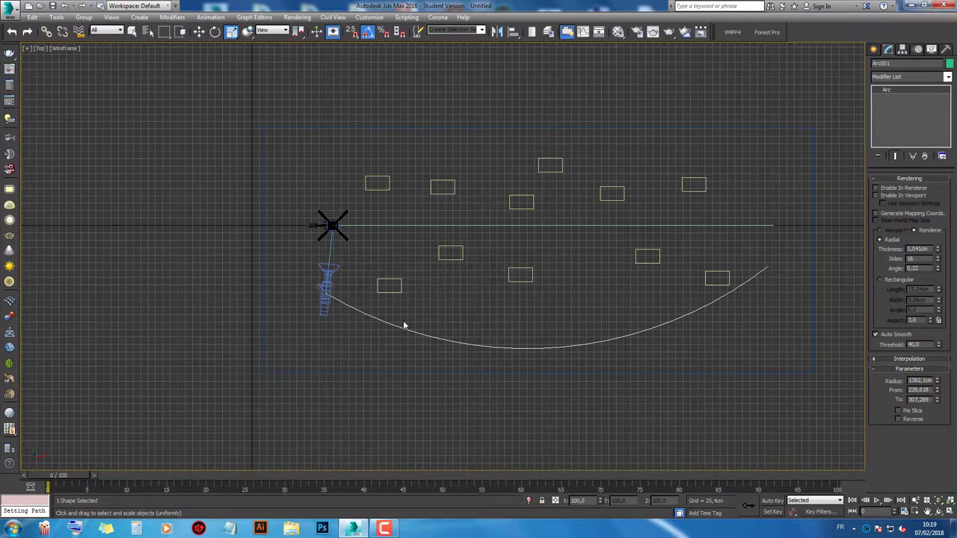
{"action": "key", "text": "alt+w"}
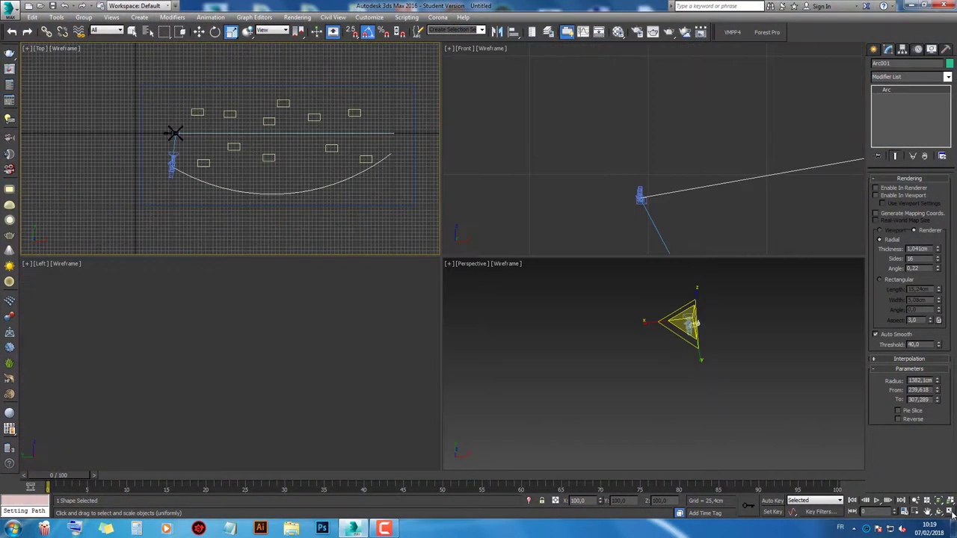
{"action": "scroll", "coordinate": [551, 203], "scroll_direction": "down", "scroll_amount": 2}
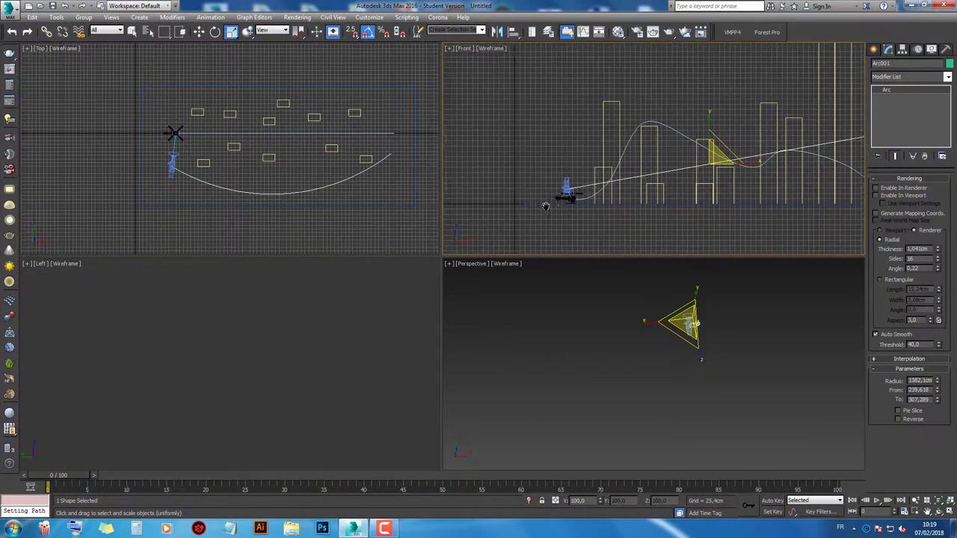
{"action": "scroll", "coordinate": [545, 207], "scroll_direction": "down", "scroll_amount": 2}
{"action": "scroll", "coordinate": [545, 211], "scroll_direction": "down", "scroll_amount": 2}
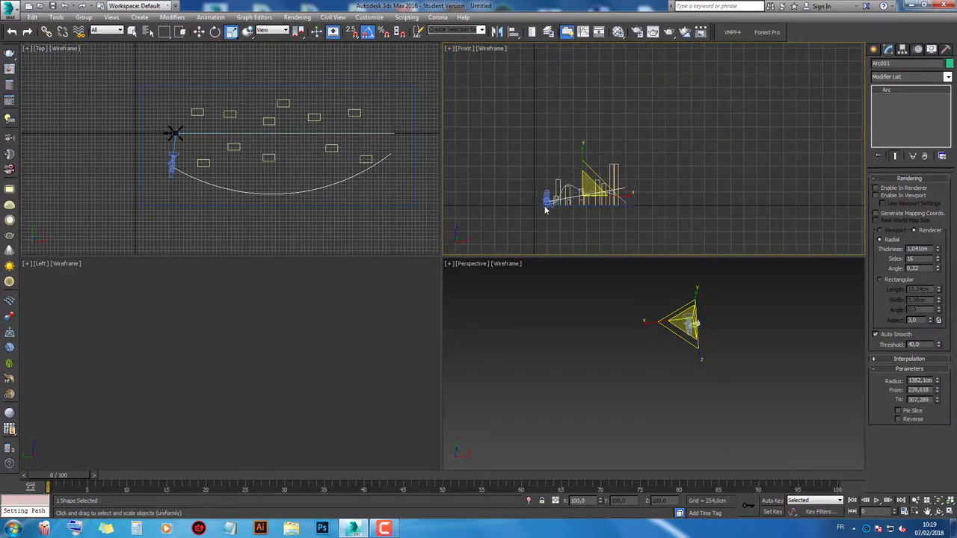
{"action": "scroll", "coordinate": [363, 187], "scroll_direction": "down", "scroll_amount": 3}
{"action": "scroll", "coordinate": [370, 207], "scroll_direction": "down", "scroll_amount": 2}
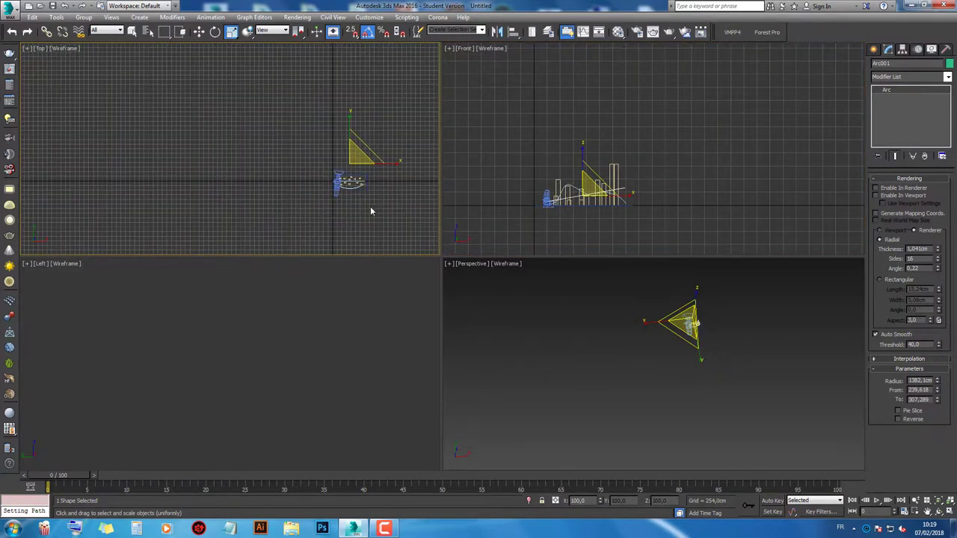
Step: Clear the selection, activate the perspective view, and pan the front view to the right
{"action": "left_click", "coordinate": [372, 202]}
{"action": "left_click", "coordinate": [199, 31]}
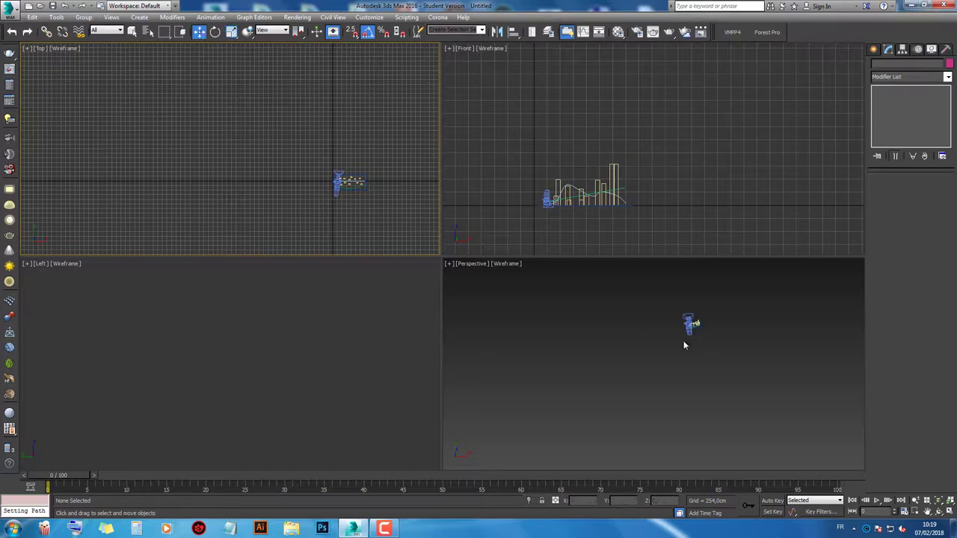
{"action": "left_click", "coordinate": [684, 340]}
{"action": "scroll", "coordinate": [652, 326], "scroll_direction": "down", "scroll_amount": 2}
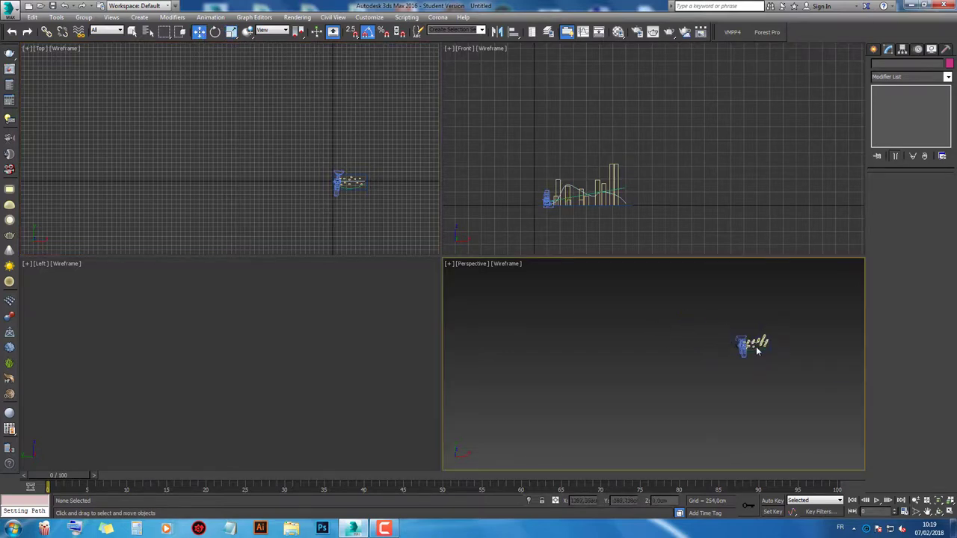
{"action": "middle_click_drag", "start_coordinate": [571, 241], "coordinate": [620, 216]}
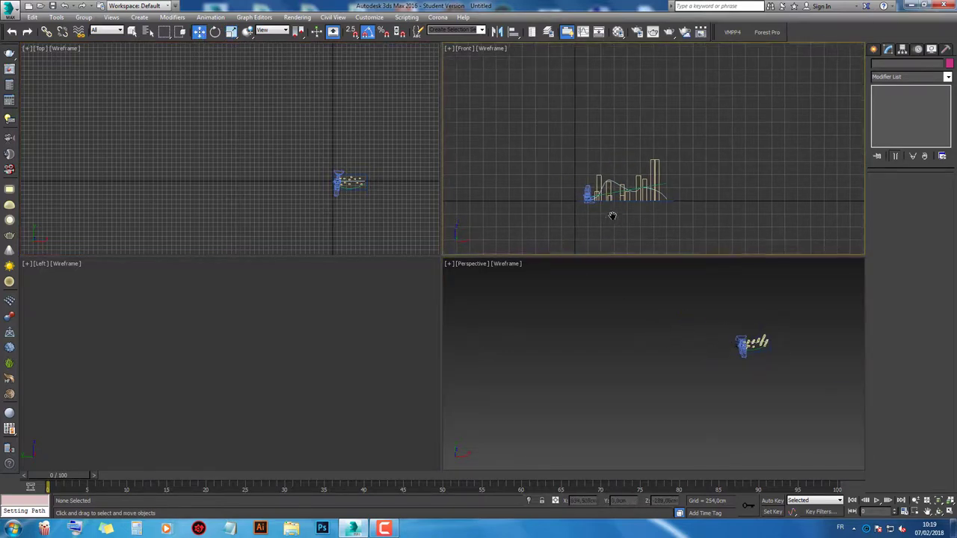
{"action": "left_click", "coordinate": [605, 307]}
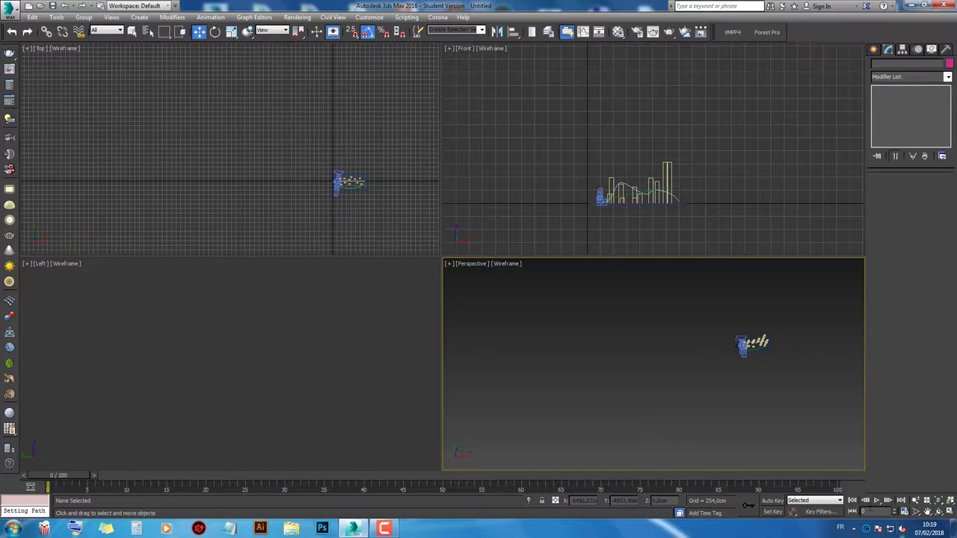
{"action": "left_click", "coordinate": [394, 528]}
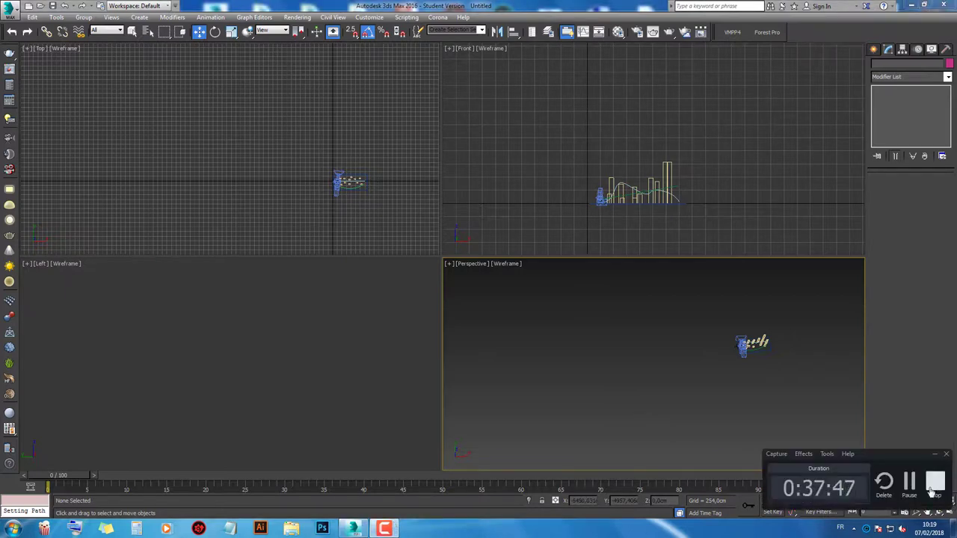
{"action": "left_click", "coordinate": [928, 497]}
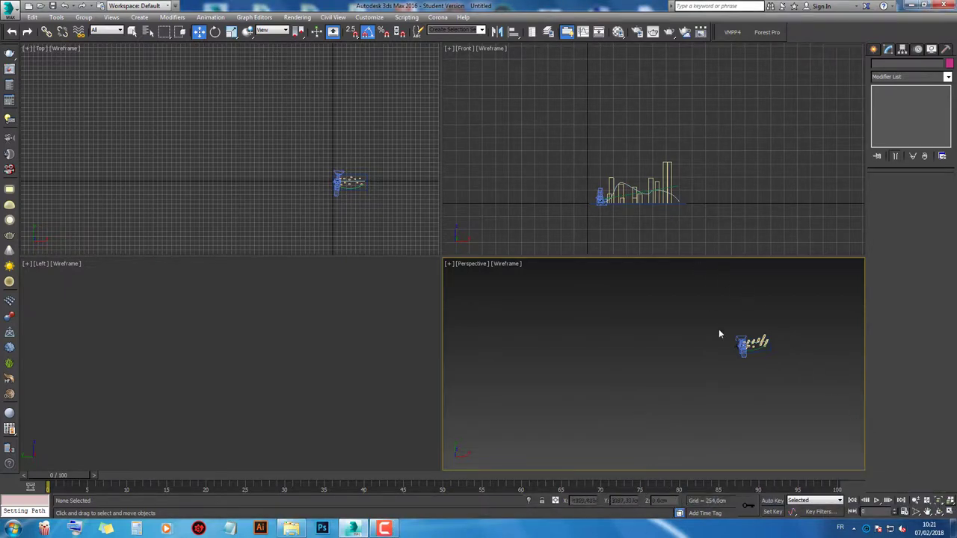
Step: Zoom in on the helicopter, select the rotor hub sphere, and open its quad menu
{"action": "scroll", "coordinate": [748, 352], "scroll_direction": "up", "scroll_amount": 5}
{"action": "scroll", "coordinate": [673, 329], "scroll_direction": "up", "scroll_amount": 4}
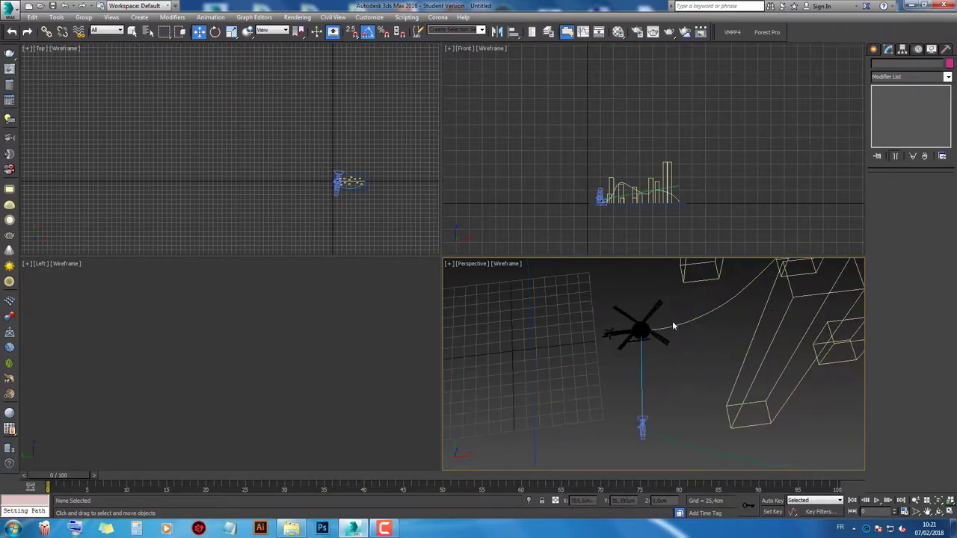
{"action": "scroll", "coordinate": [629, 333], "scroll_direction": "up", "scroll_amount": 3}
{"action": "left_click", "coordinate": [620, 336]}
{"action": "scroll", "coordinate": [621, 338], "scroll_direction": "down", "scroll_amount": 4}
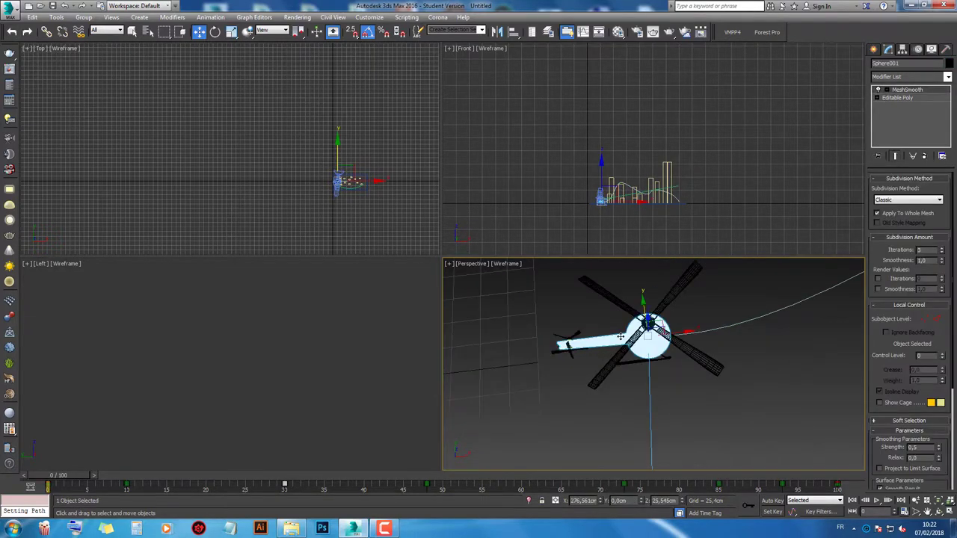
{"action": "right_click", "coordinate": [621, 340]}
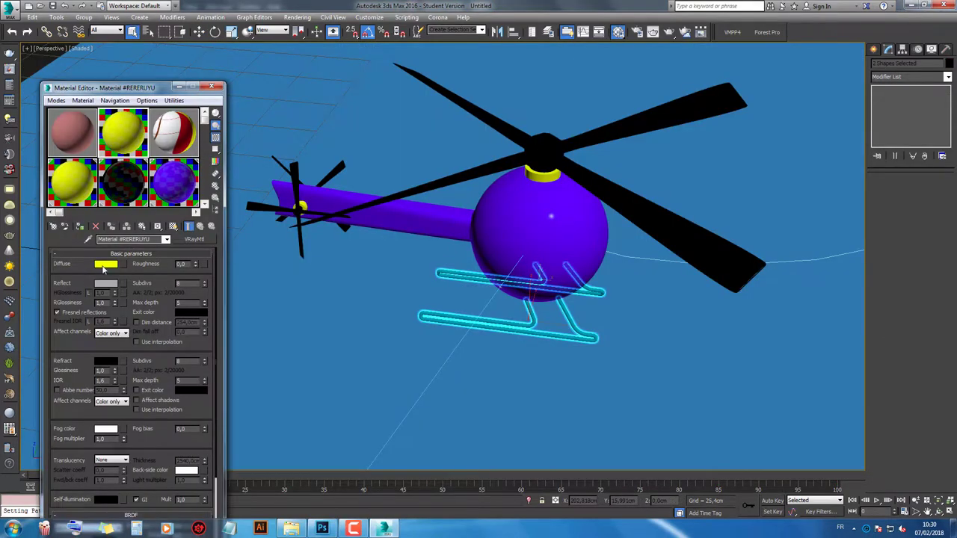
Step: Change the diffuse colour from yellow to white and assign it to the skids as a renamed material
{"action": "left_click", "coordinate": [105, 264]}
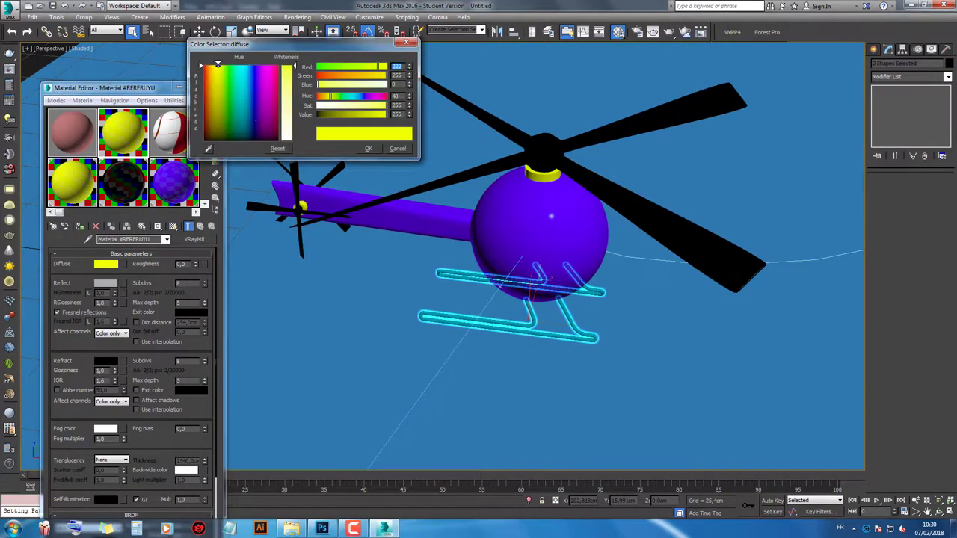
{"action": "left_click_drag", "start_coordinate": [292, 66], "coordinate": [338, 147]}
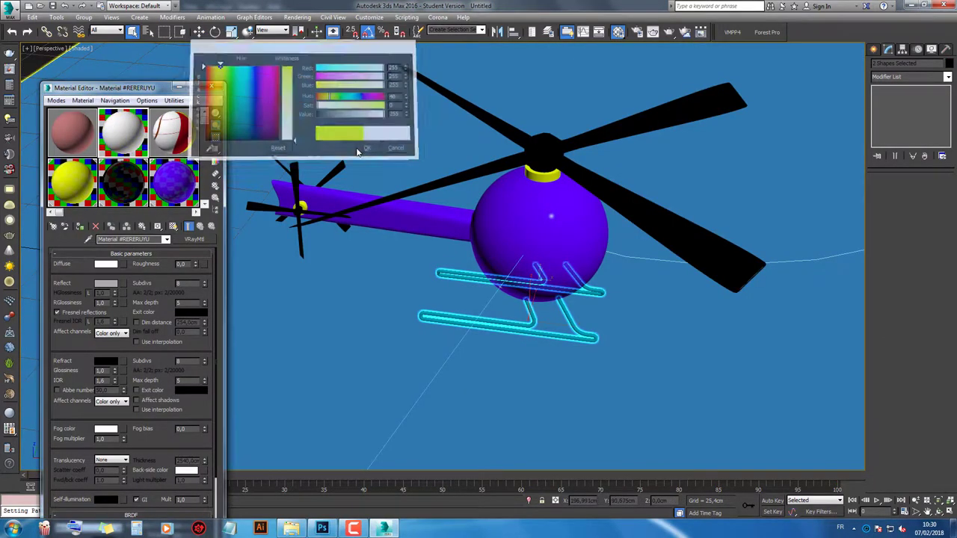
{"action": "left_click", "coordinate": [368, 148]}
{"action": "scroll", "coordinate": [359, 152], "scroll_direction": "down", "scroll_amount": 10}
{"action": "scroll", "coordinate": [359, 152], "scroll_direction": "down", "scroll_amount": 5}
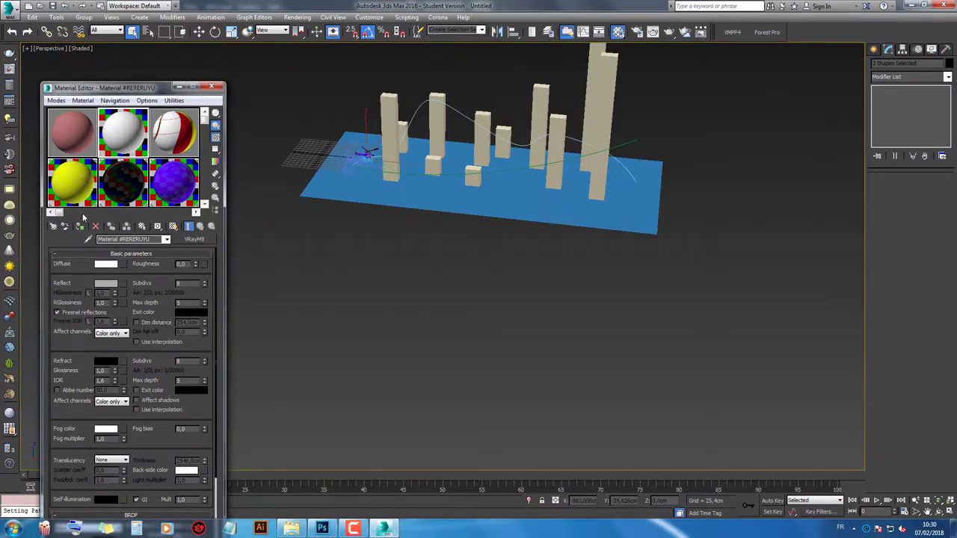
{"action": "left_click", "coordinate": [80, 226]}
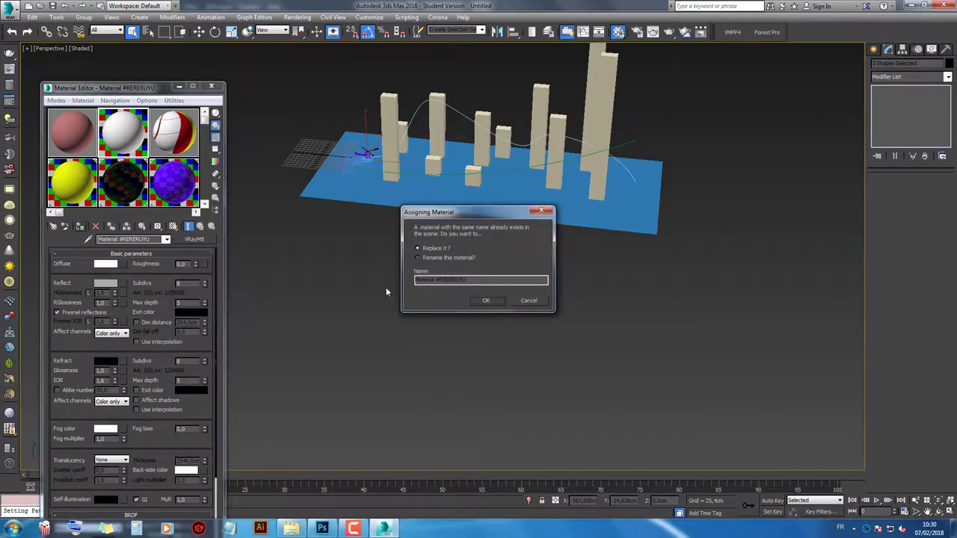
{"action": "left_click", "coordinate": [426, 258]}
{"action": "type", "text": "DSDSDI"}
{"action": "left_click", "coordinate": [486, 300]}
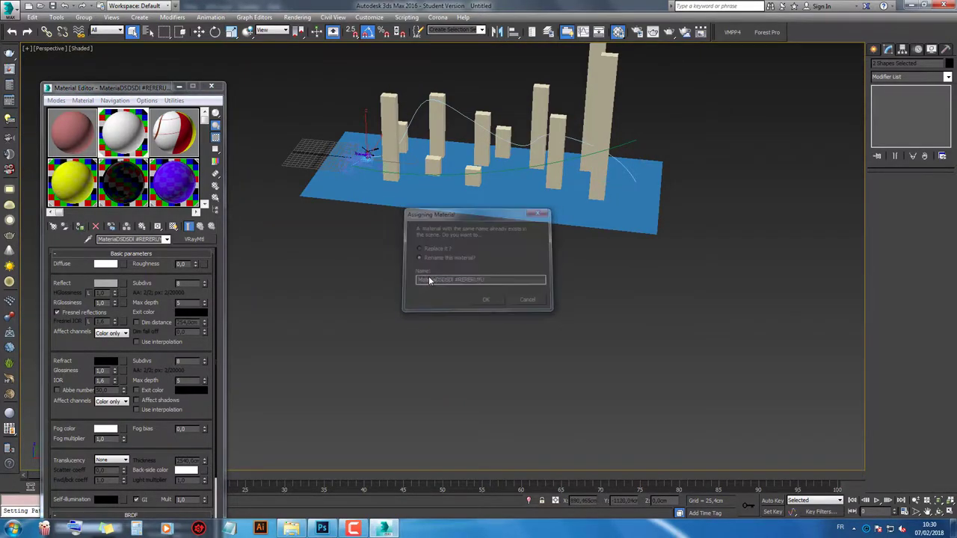
{"action": "scroll", "coordinate": [384, 156], "scroll_direction": "up", "scroll_amount": 5}
{"action": "scroll", "coordinate": [385, 156], "scroll_direction": "up", "scroll_amount": 3}
{"action": "scroll", "coordinate": [385, 157], "scroll_direction": "down", "scroll_amount": 6}
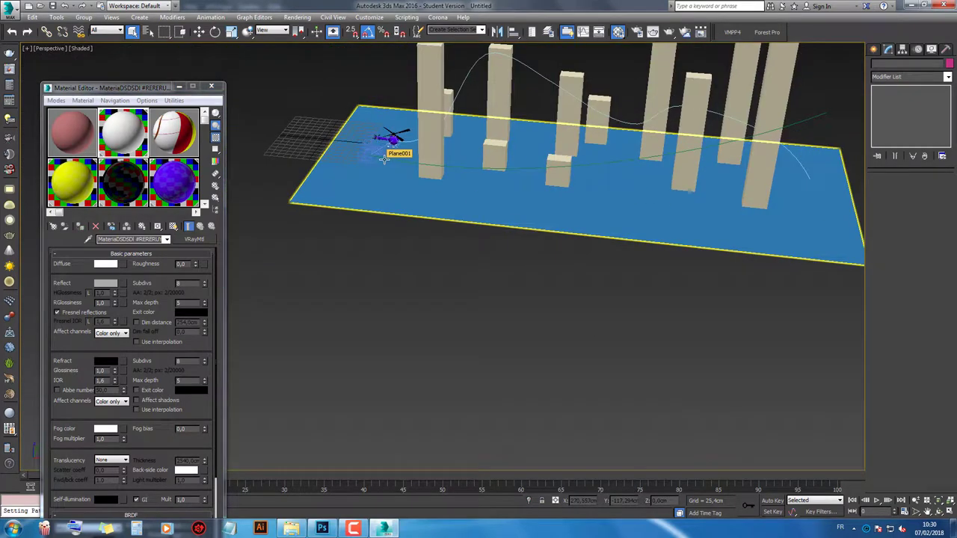
Step: Switch to the Camera001 view and play the animation
{"action": "key", "text": "c"}
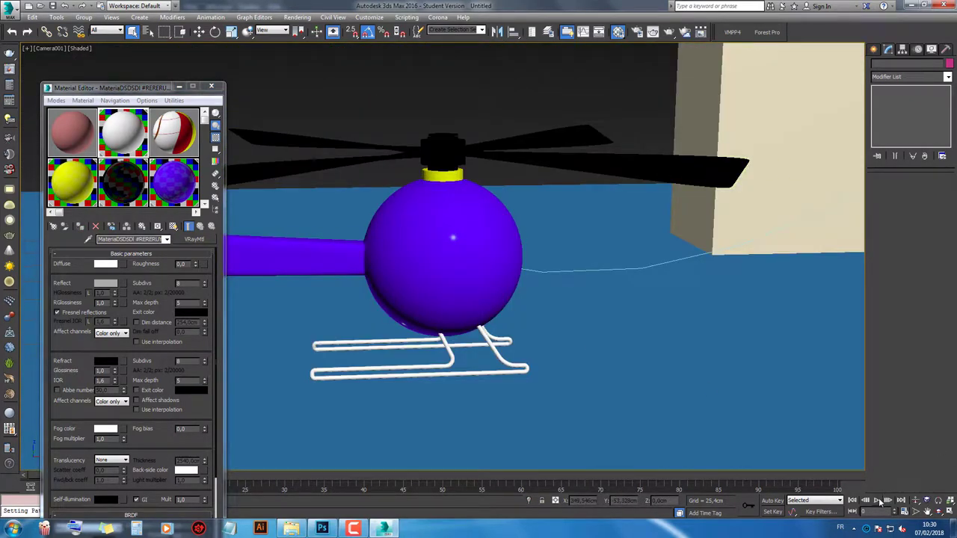
{"action": "left_click", "coordinate": [878, 501]}
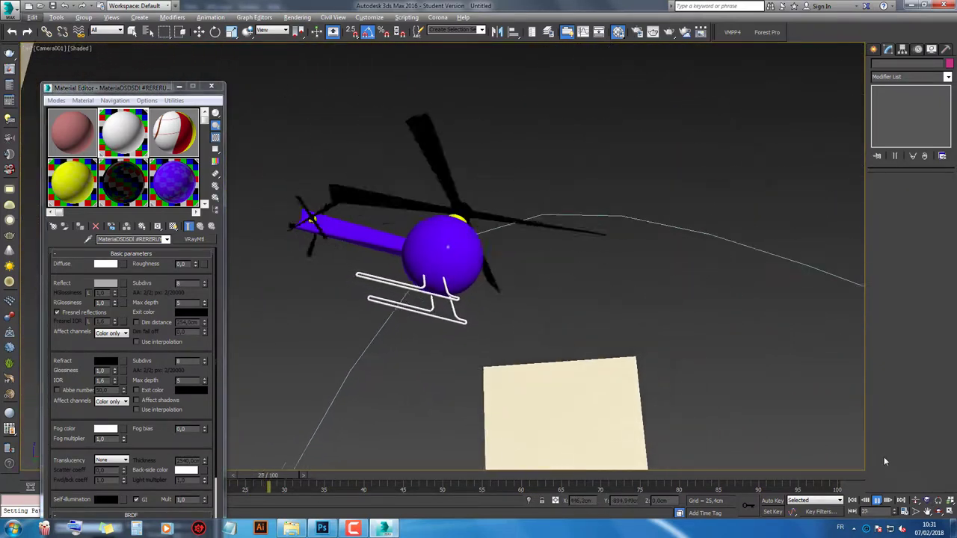
{"action": "key", "text": "super"}
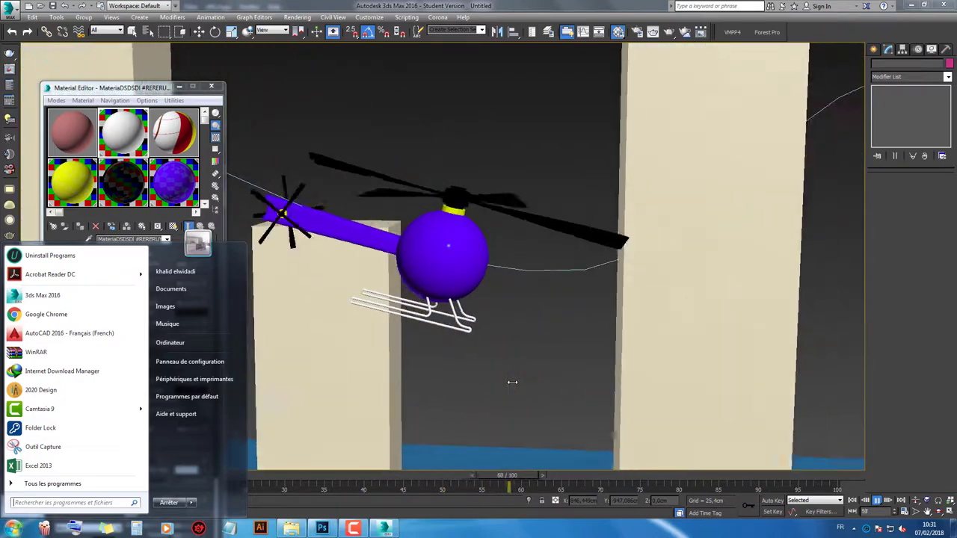
Step: Restore Explorer, browse the Images library, select the salon folder, then minimize Explorer
{"action": "key", "text": "super+d"}
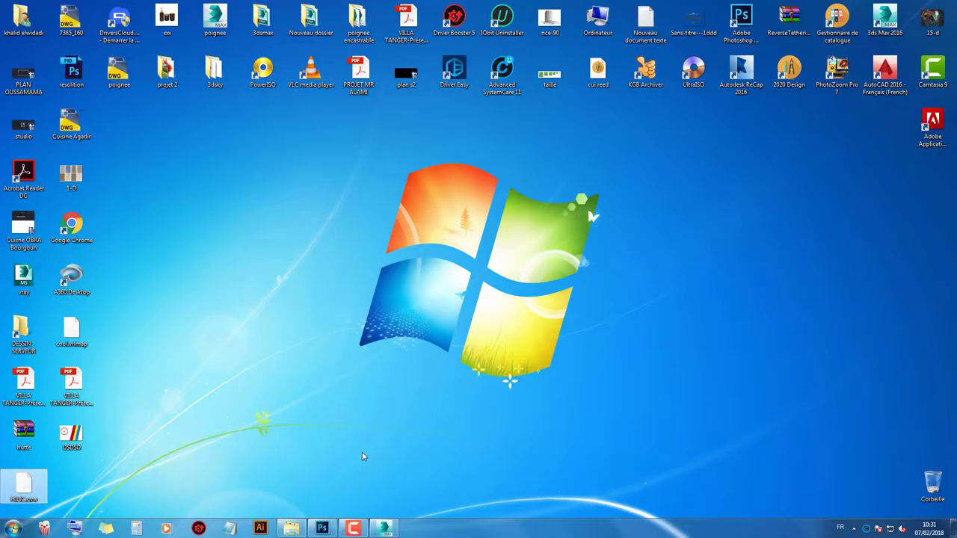
{"action": "left_click", "coordinate": [293, 530]}
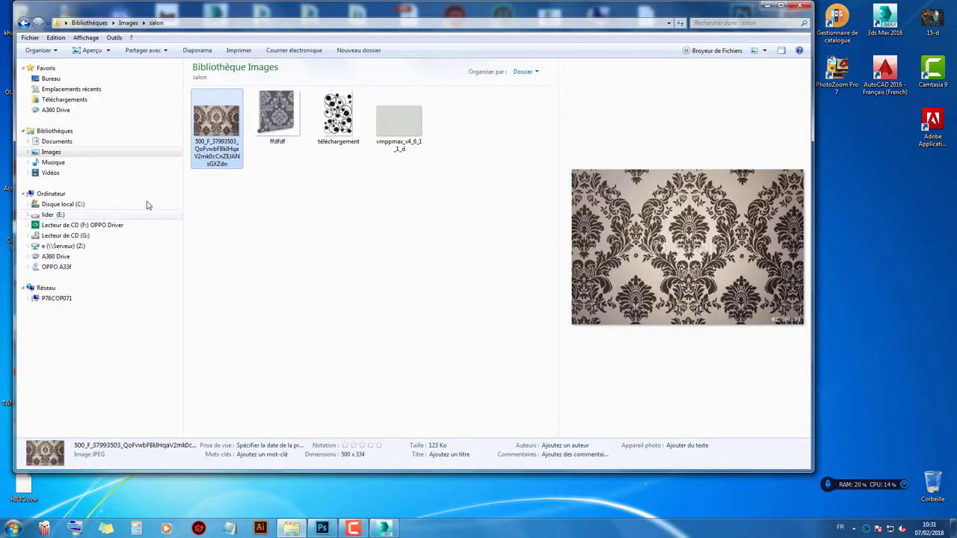
{"action": "left_click", "coordinate": [50, 152]}
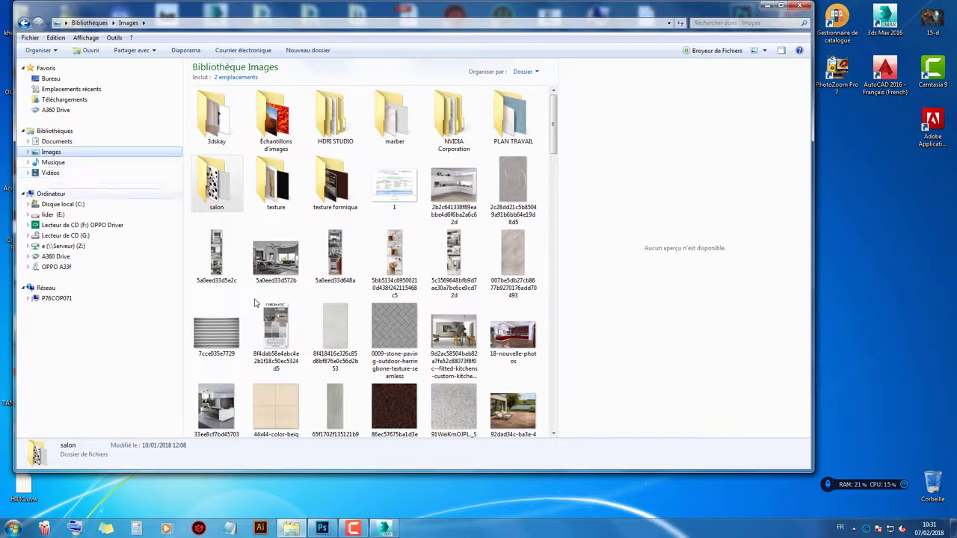
{"action": "key", "text": "Tab"}
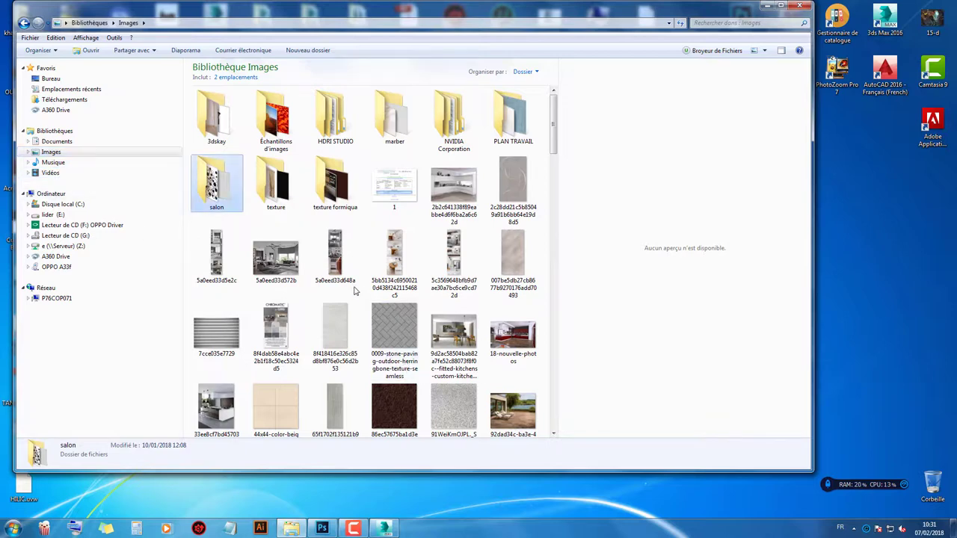
{"action": "left_click", "coordinate": [768, 7]}
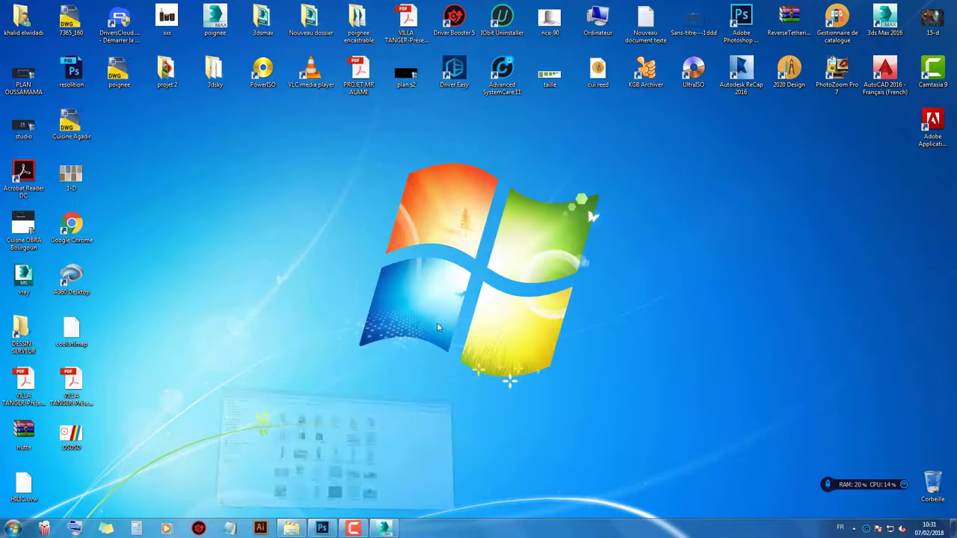
Step: Scrub the flight from frame 76 to 100 in Camera001, then restore four viewports
{"action": "left_click", "coordinate": [387, 527]}
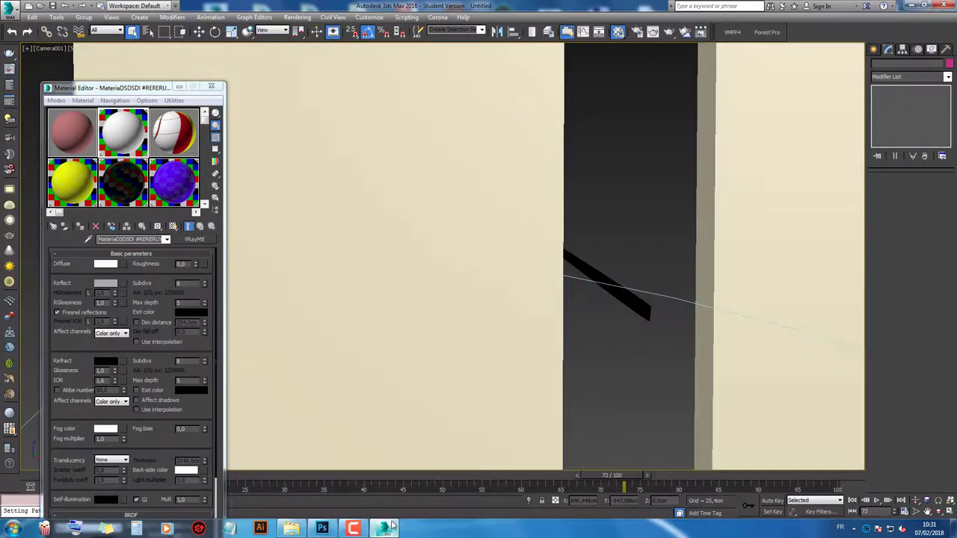
{"action": "left_click", "coordinate": [179, 88]}
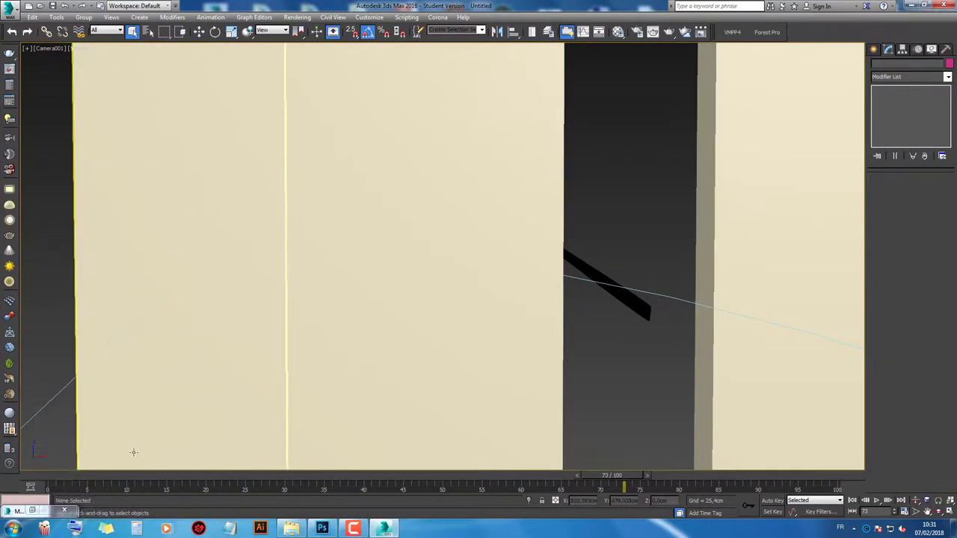
{"action": "left_click_drag", "start_coordinate": [622, 477], "coordinate": [921, 497]}
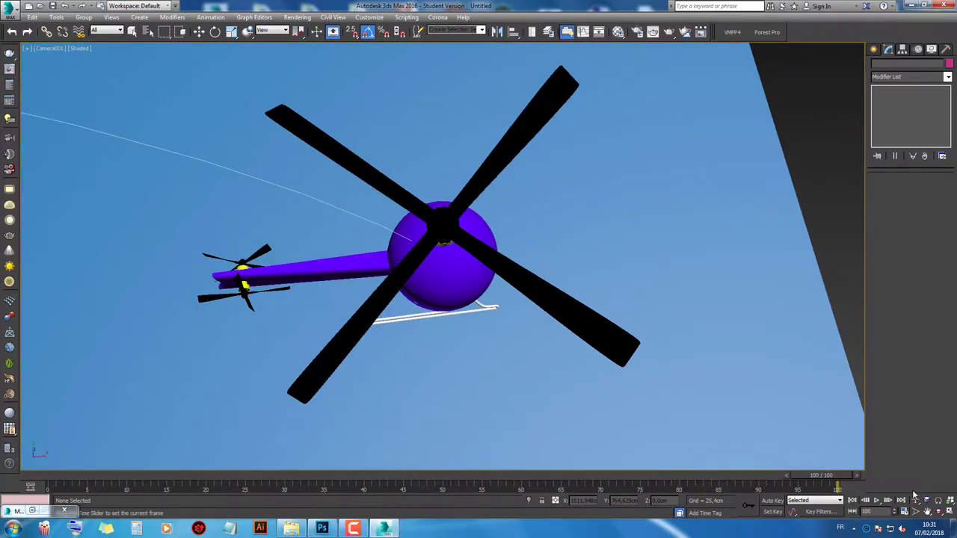
{"action": "mouse_move", "coordinate": [838, 477]}
{"action": "left_mouse_down"}
{"action": "mouse_move", "coordinate": [294, 436]}
{"action": "mouse_move", "coordinate": [201, 458]}
{"action": "mouse_move", "coordinate": [928, 468]}
{"action": "left_mouse_up"}
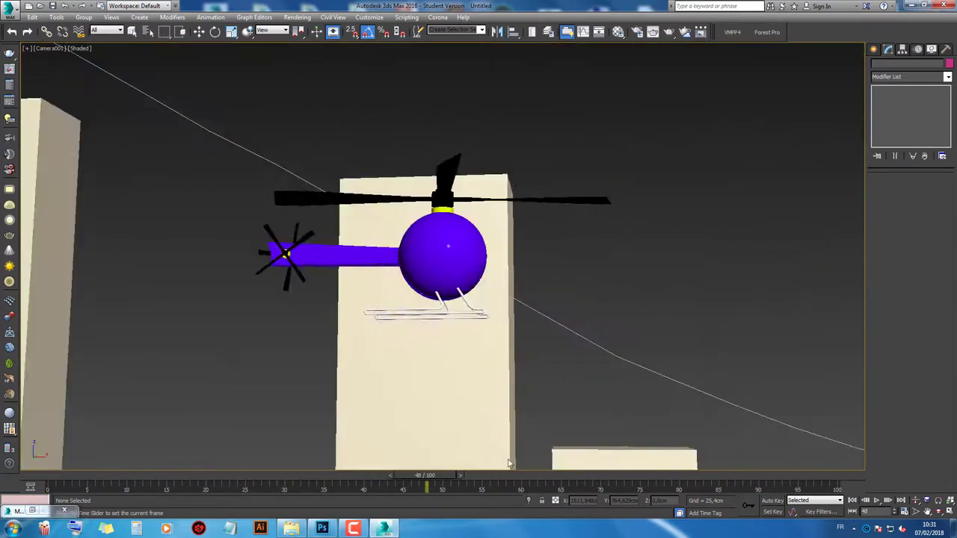
{"action": "left_click", "coordinate": [951, 511]}
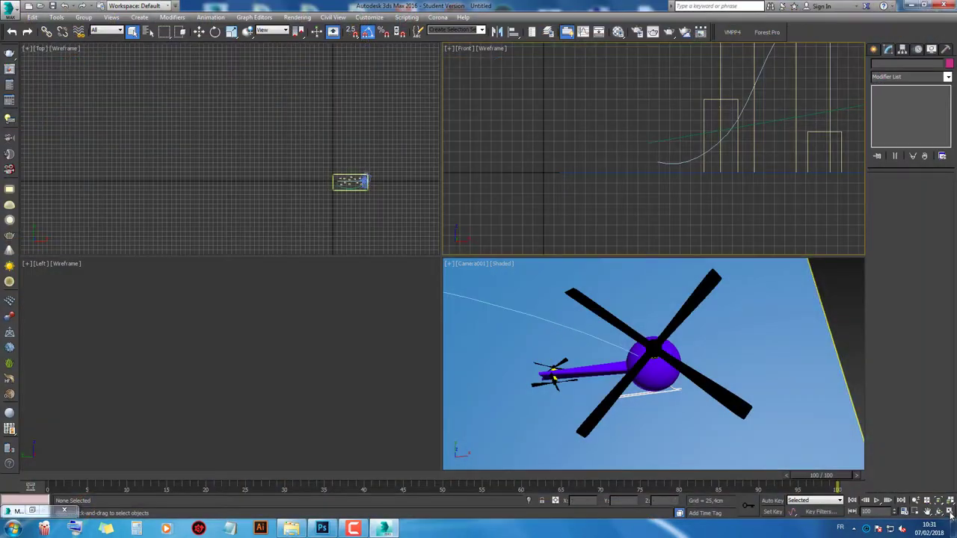
Step: Place a new free camera, Camera002, near the helicopter in the enlarged front view
{"action": "left_click", "coordinate": [951, 513]}
{"action": "scroll", "coordinate": [594, 283], "scroll_direction": "down", "scroll_amount": 5}
{"action": "scroll", "coordinate": [594, 283], "scroll_direction": "down", "scroll_amount": 5}
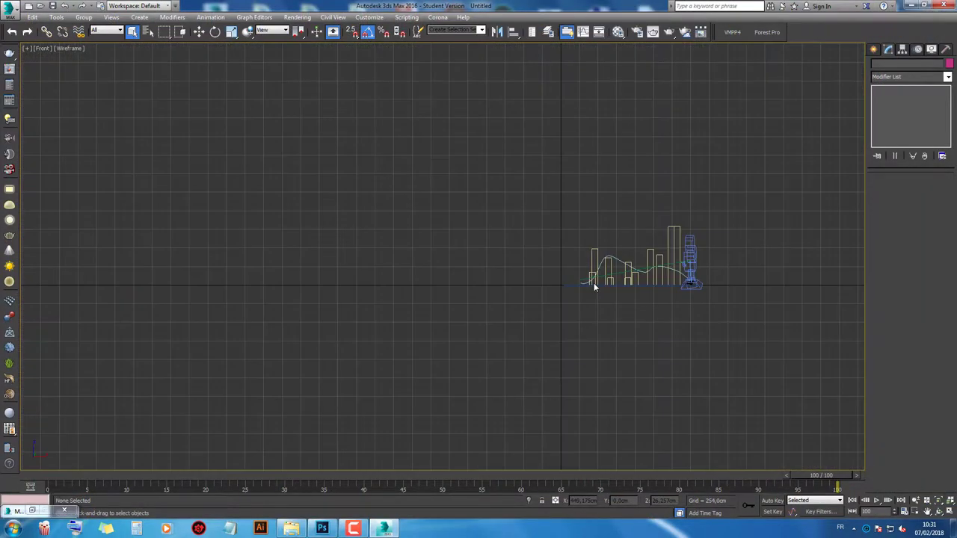
{"action": "scroll", "coordinate": [614, 284], "scroll_direction": "up", "scroll_amount": 5}
{"action": "middle_click_drag", "start_coordinate": [717, 287], "coordinate": [472, 286]}
{"action": "scroll", "coordinate": [472, 286], "scroll_direction": "up", "scroll_amount": 2}
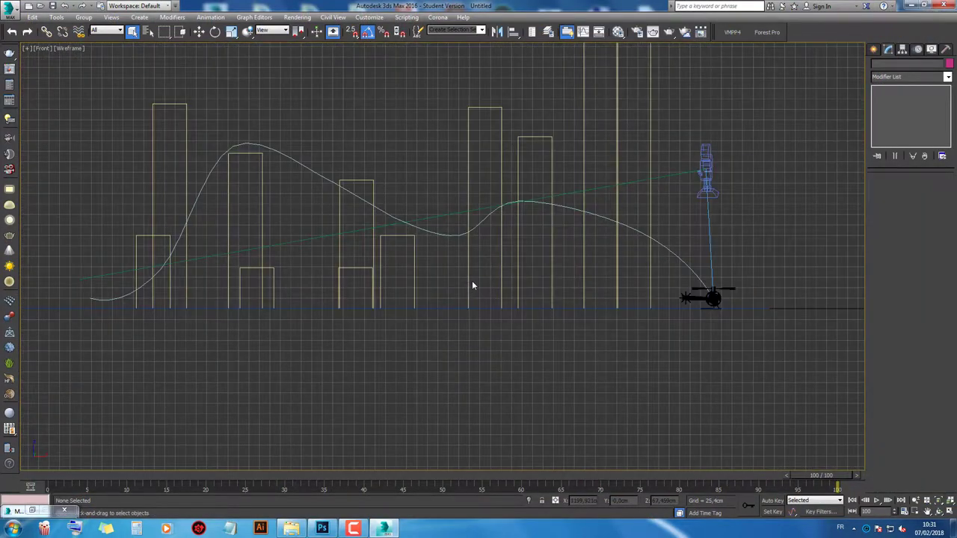
{"action": "scroll", "coordinate": [472, 286], "scroll_direction": "down", "scroll_amount": 4}
{"action": "scroll", "coordinate": [472, 285], "scroll_direction": "down", "scroll_amount": 2}
{"action": "scroll", "coordinate": [472, 285], "scroll_direction": "down", "scroll_amount": 4}
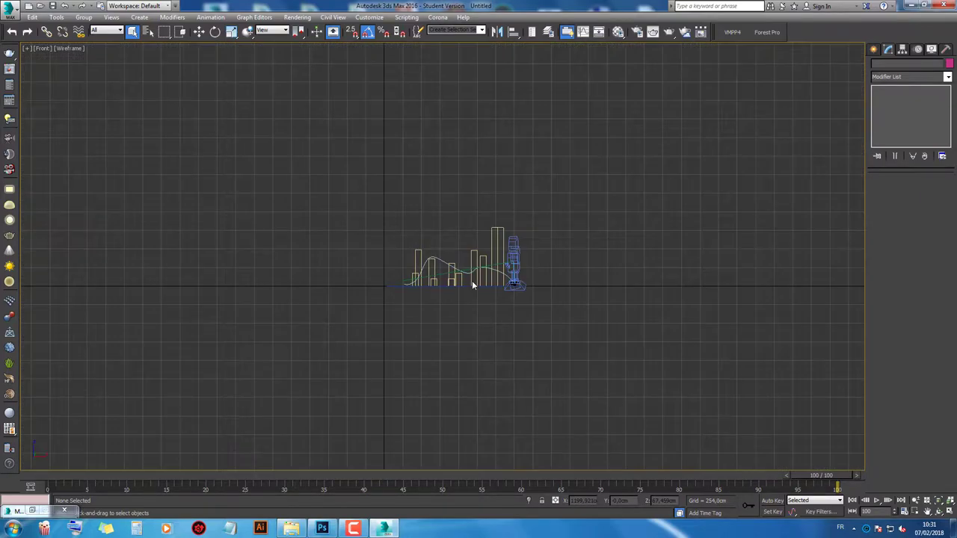
{"action": "scroll", "coordinate": [512, 253], "scroll_direction": "up", "scroll_amount": 4}
{"action": "scroll", "coordinate": [513, 329], "scroll_direction": "up", "scroll_amount": 5}
{"action": "scroll", "coordinate": [513, 337], "scroll_direction": "up", "scroll_amount": 5}
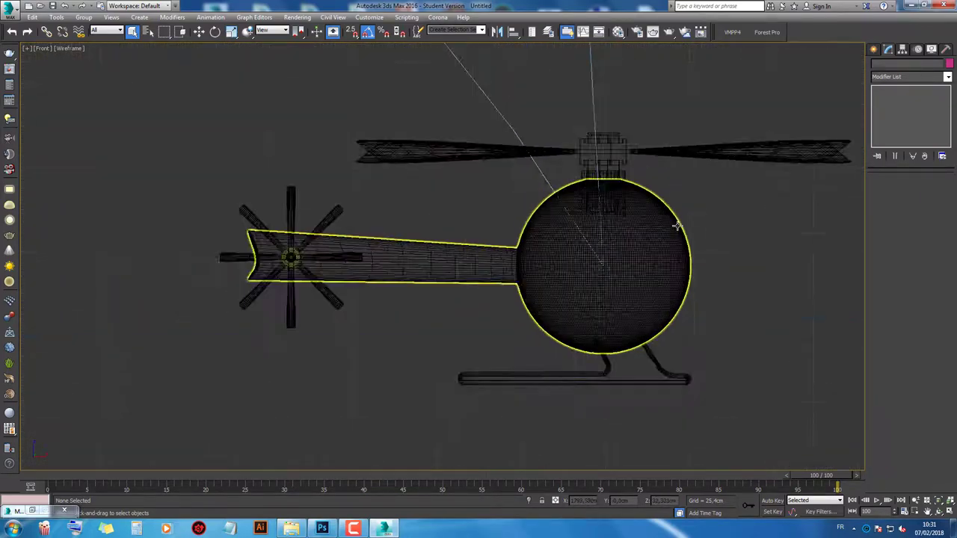
{"action": "scroll", "coordinate": [679, 219], "scroll_direction": "up", "scroll_amount": 3}
{"action": "middle_click_drag", "start_coordinate": [679, 220], "coordinate": [484, 197]}
{"action": "scroll", "coordinate": [565, 186], "scroll_direction": "up", "scroll_amount": 6}
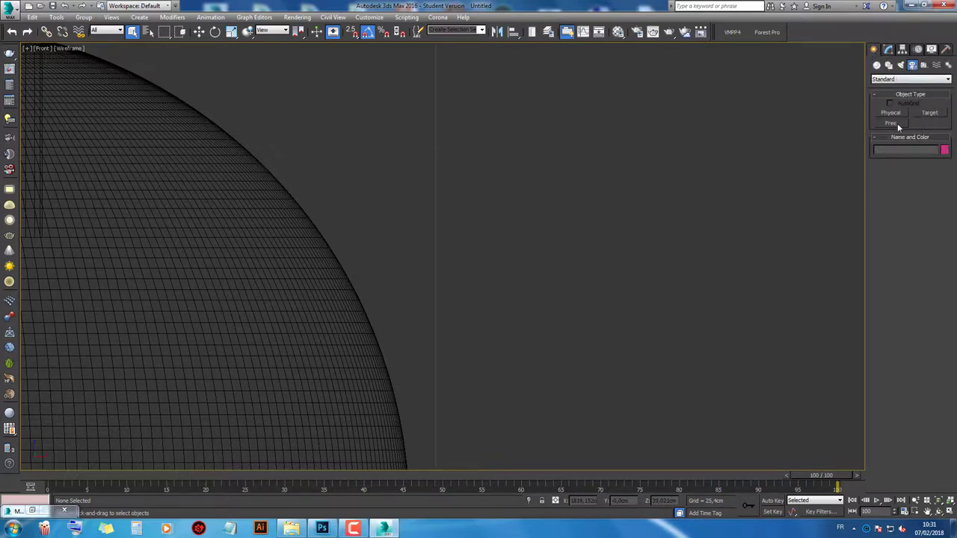
{"action": "left_click", "coordinate": [897, 123]}
{"action": "left_click", "coordinate": [566, 213]}
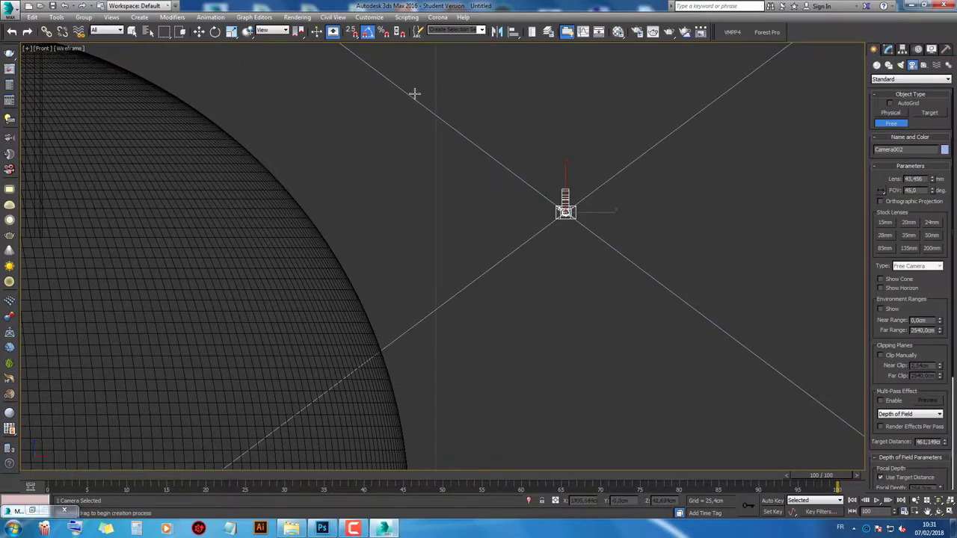
Step: Align Camera002 to Sphere001, the helicopter body, and turn it to aim over the helicopter
{"action": "middle_click_drag", "start_coordinate": [414, 93], "coordinate": [516, 41]}
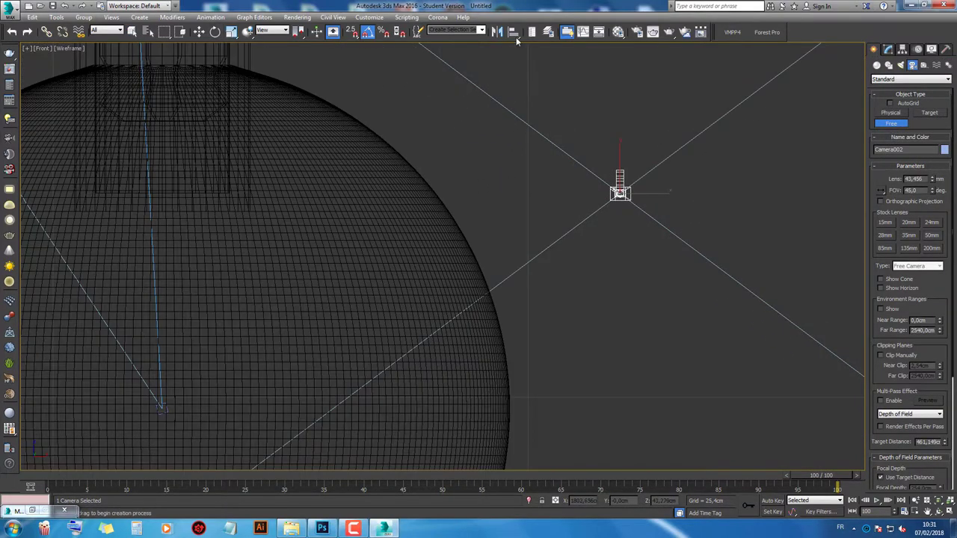
{"action": "left_click", "coordinate": [332, 173]}
{"action": "key", "text": "Return"}
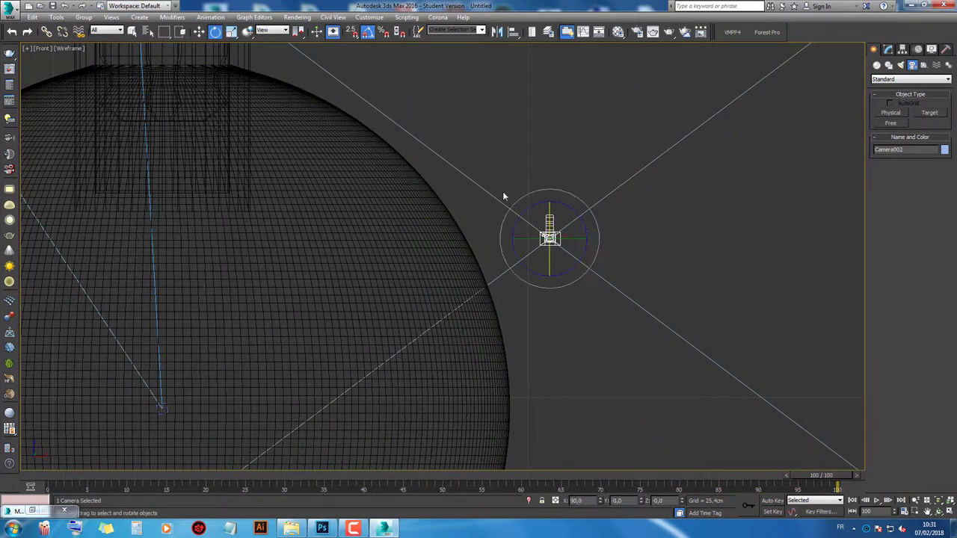
{"action": "left_click_drag", "start_coordinate": [531, 215], "coordinate": [552, 236]}
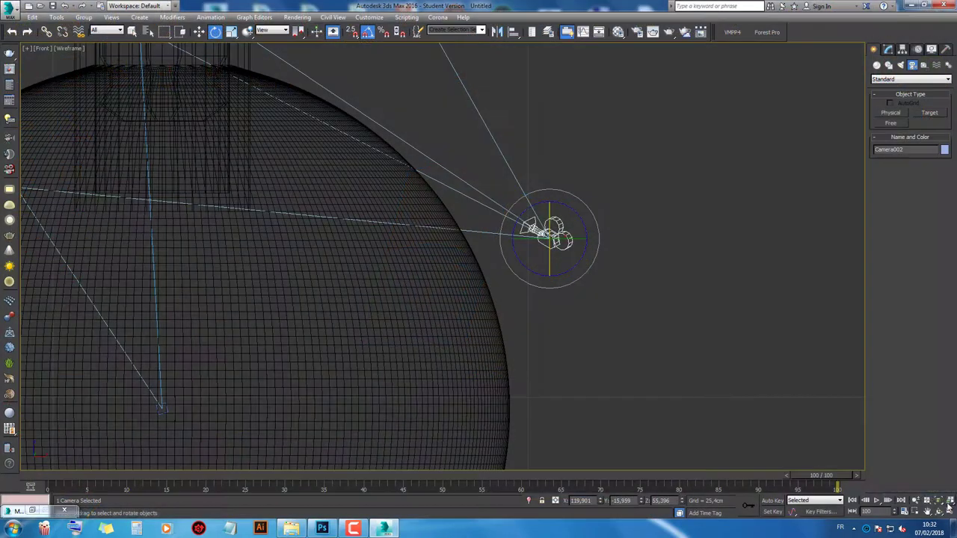
Step: Show the view through Camera002 and move the camera beside the helicopter body
{"action": "left_click", "coordinate": [939, 512]}
{"action": "key", "text": "c"}
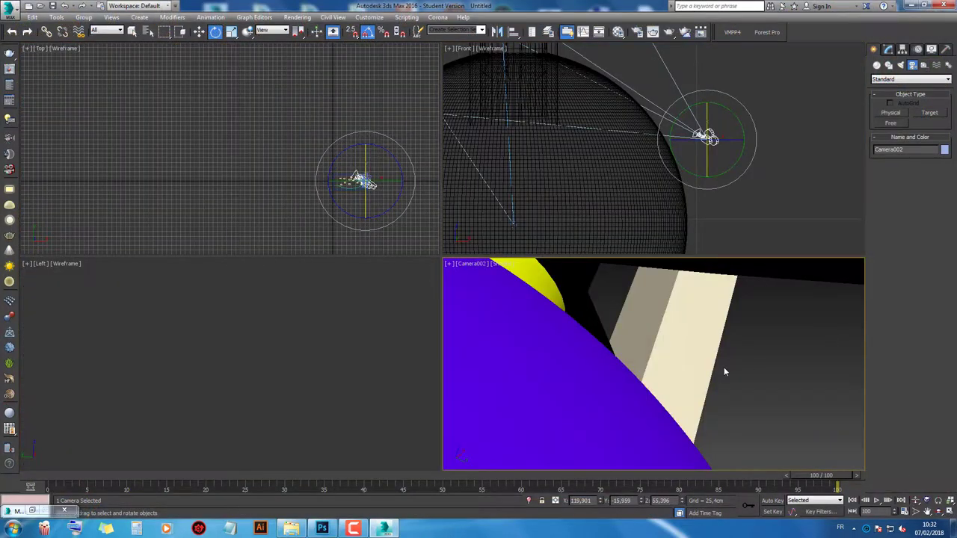
{"action": "middle_click_drag", "start_coordinate": [581, 305], "coordinate": [580, 303]}
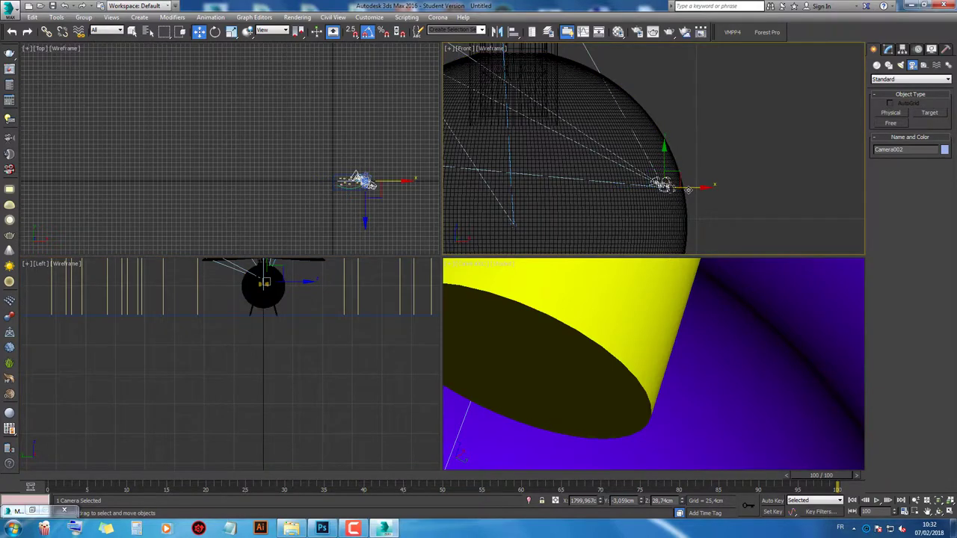
{"action": "left_click_drag", "start_coordinate": [688, 189], "coordinate": [759, 206]}
{"action": "scroll", "coordinate": [379, 164], "scroll_direction": "up", "scroll_amount": 4}
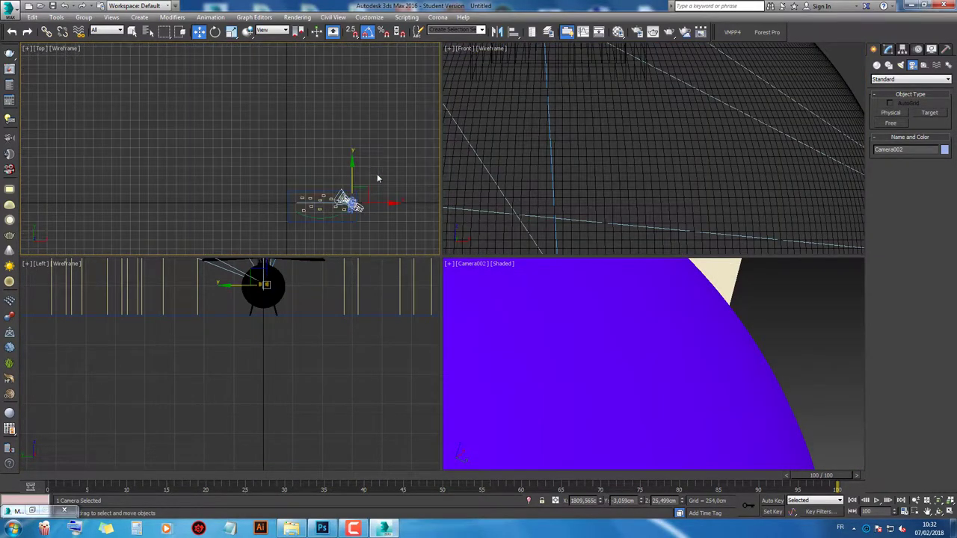
Step: Set Camera002's lens to 15 mm and reposition it to frame the rotor and body
{"action": "left_click", "coordinate": [888, 50]}
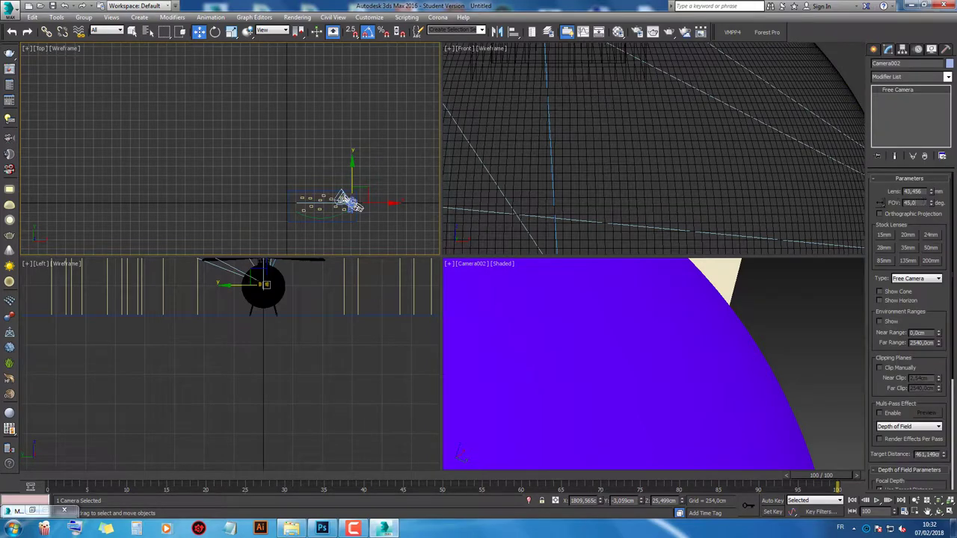
{"action": "left_click", "coordinate": [884, 235]}
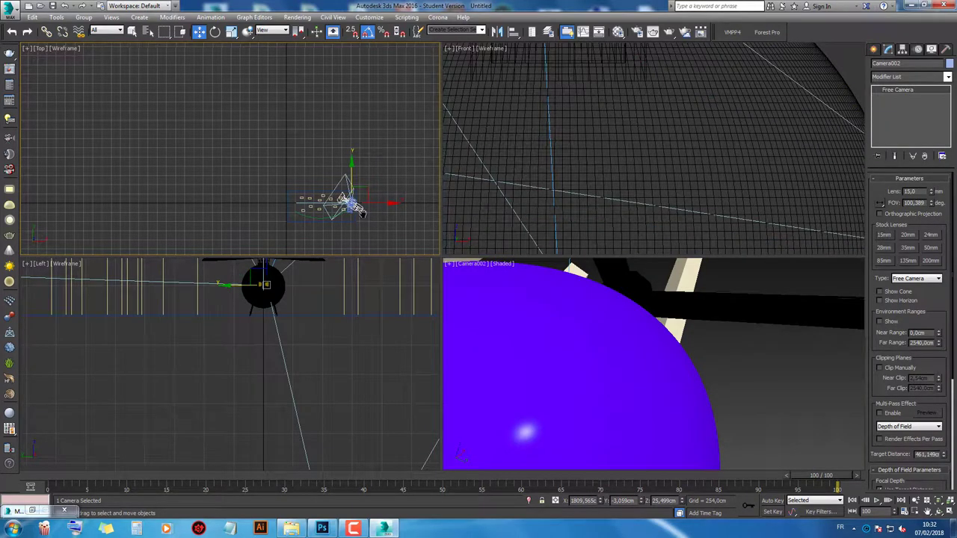
{"action": "left_click_drag", "start_coordinate": [362, 212], "coordinate": [346, 186]}
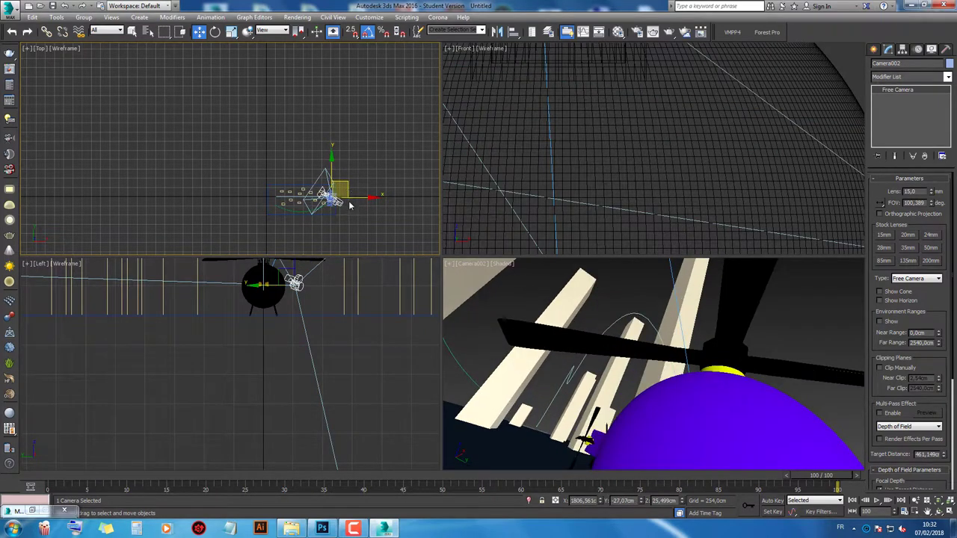
{"action": "scroll", "coordinate": [349, 204], "scroll_direction": "up", "scroll_amount": 2}
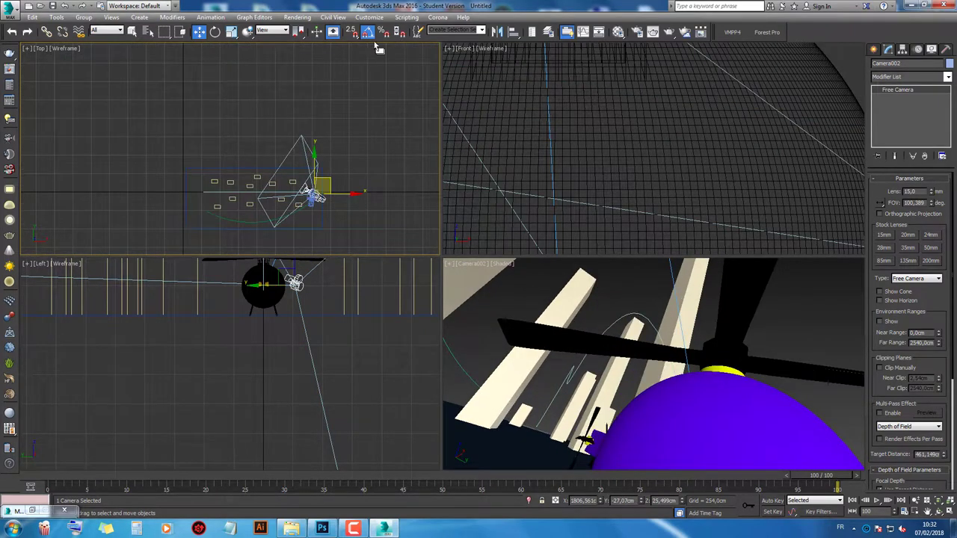
{"action": "scroll", "coordinate": [355, 122], "scroll_direction": "up", "scroll_amount": 2}
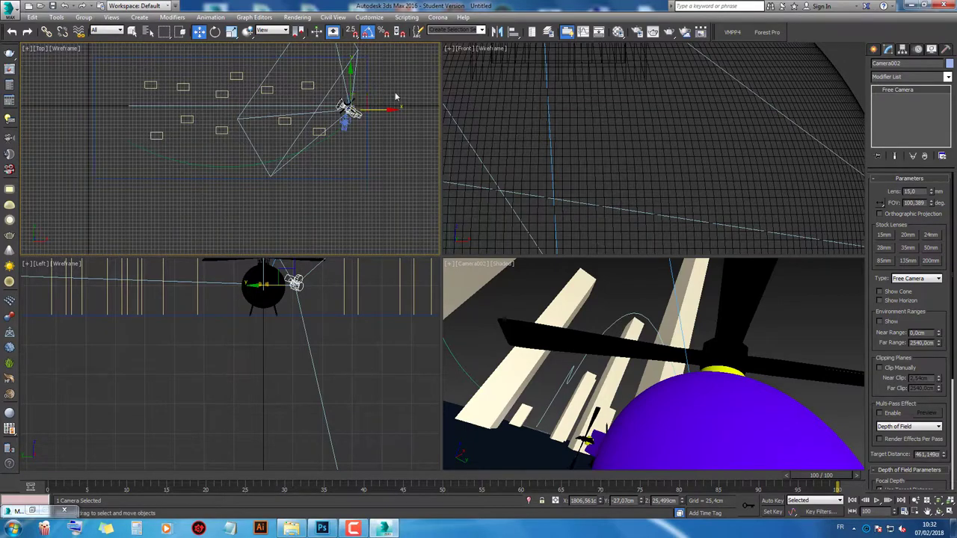
{"action": "scroll", "coordinate": [346, 119], "scroll_direction": "up", "scroll_amount": 2}
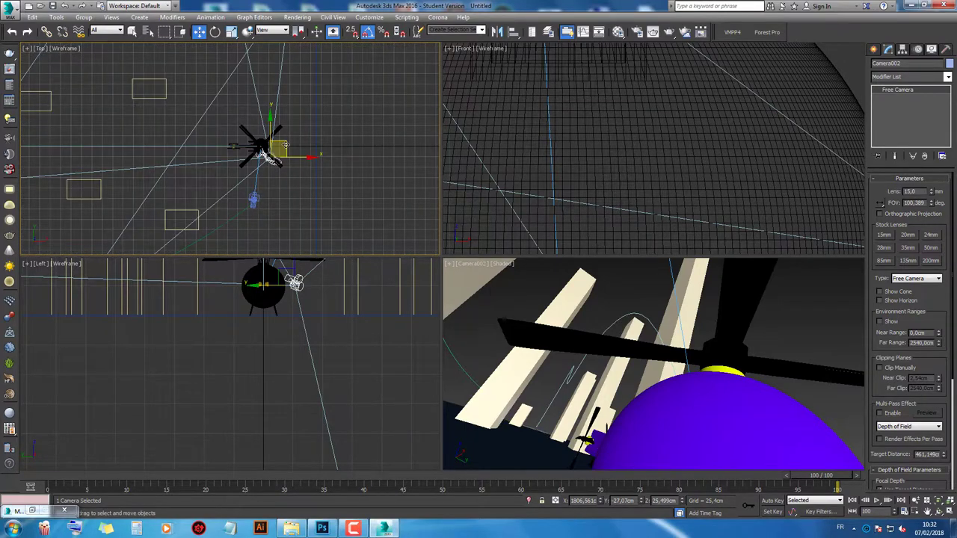
{"action": "key", "text": "alt+w"}
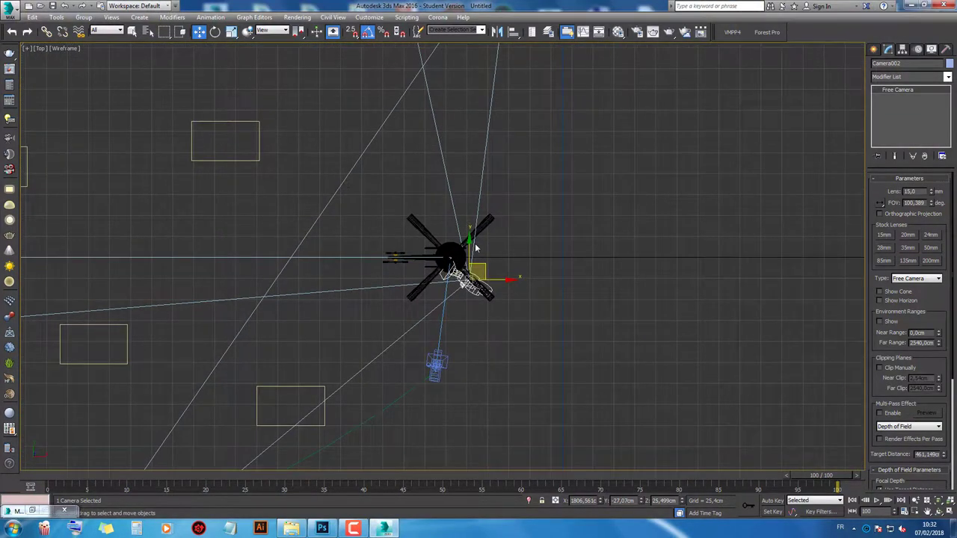
{"action": "scroll", "coordinate": [476, 249], "scroll_direction": "up", "scroll_amount": 2}
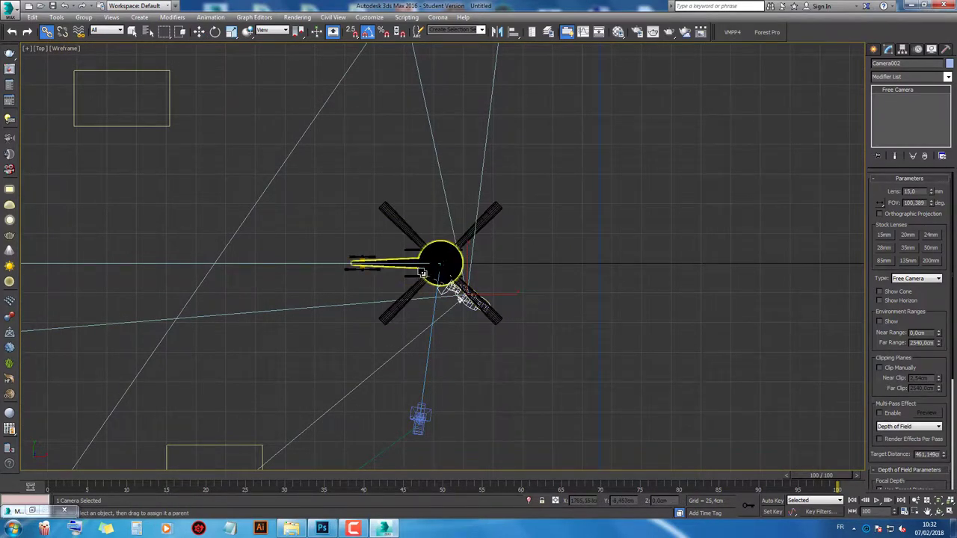
Step: Play the flight from frame 0 to frame 100, watching Camera002 travel with the helicopter
{"action": "left_click", "coordinate": [41, 483]}
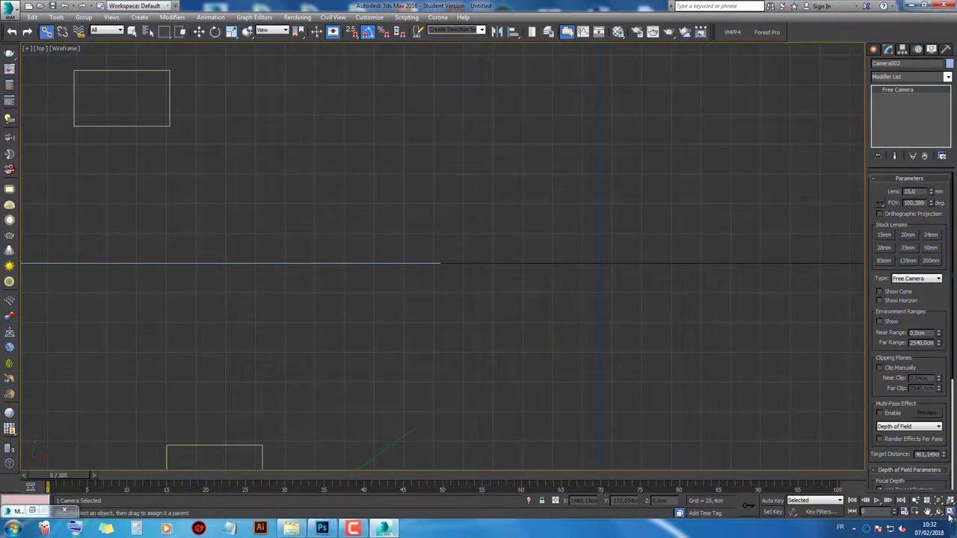
{"action": "key", "text": "alt+w"}
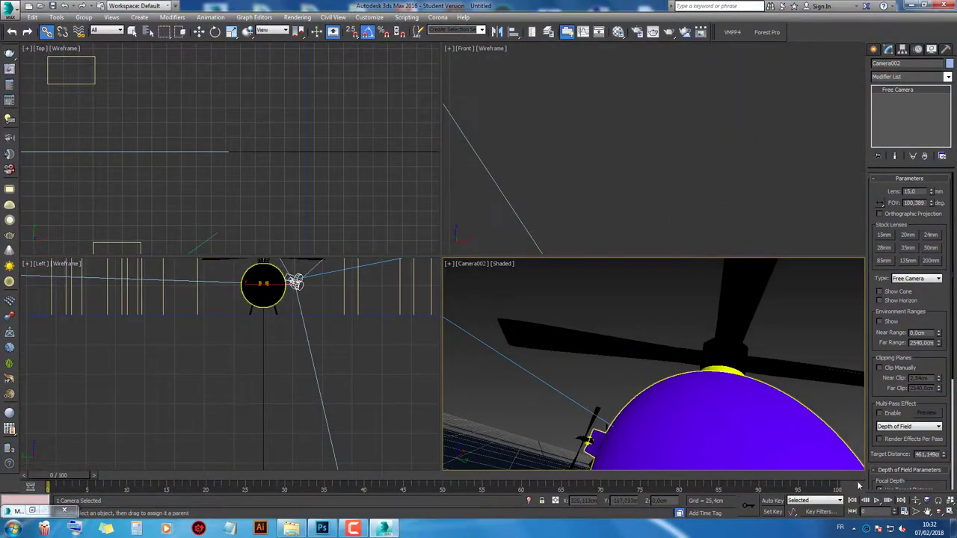
{"action": "left_click", "coordinate": [878, 501]}
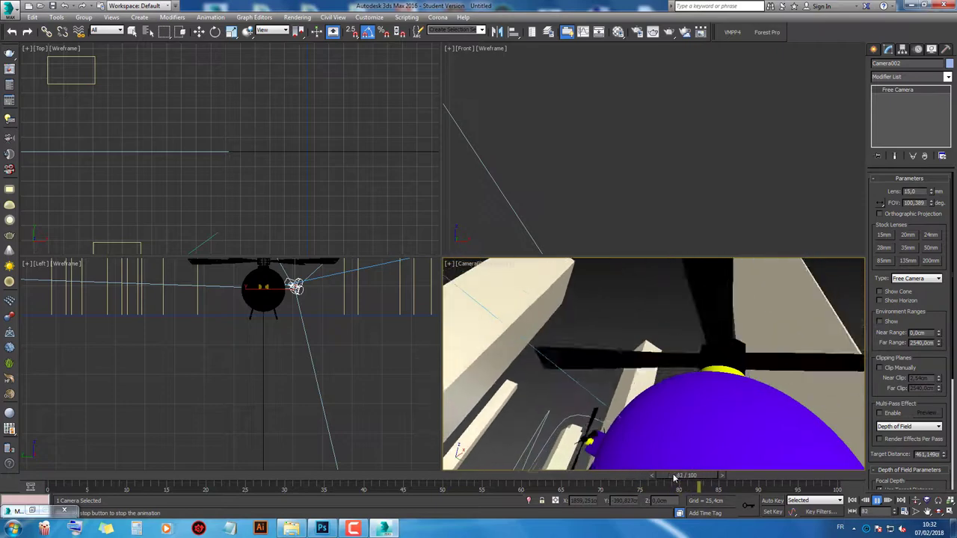
{"action": "left_click_drag", "start_coordinate": [814, 476], "coordinate": [830, 476]}
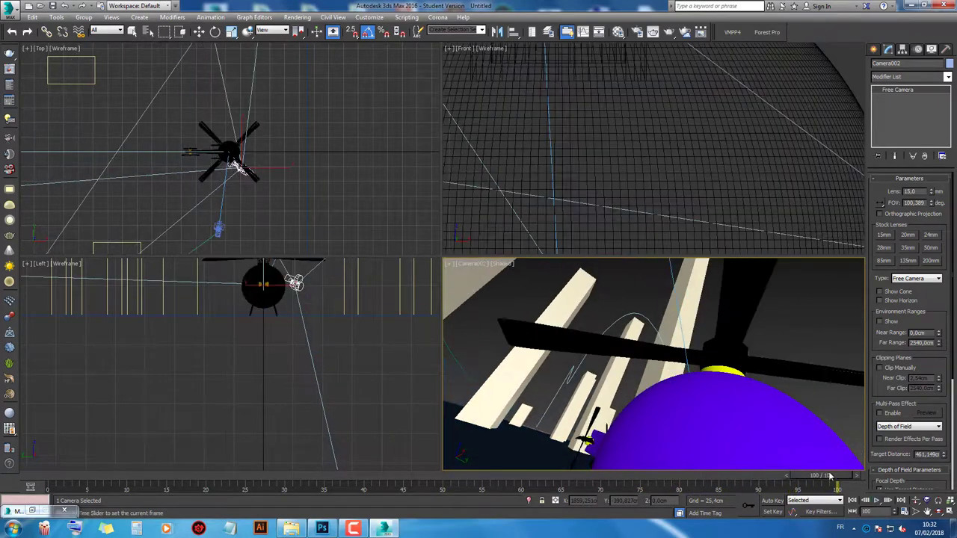
{"action": "scroll", "coordinate": [343, 200], "scroll_direction": "down", "scroll_amount": 5}
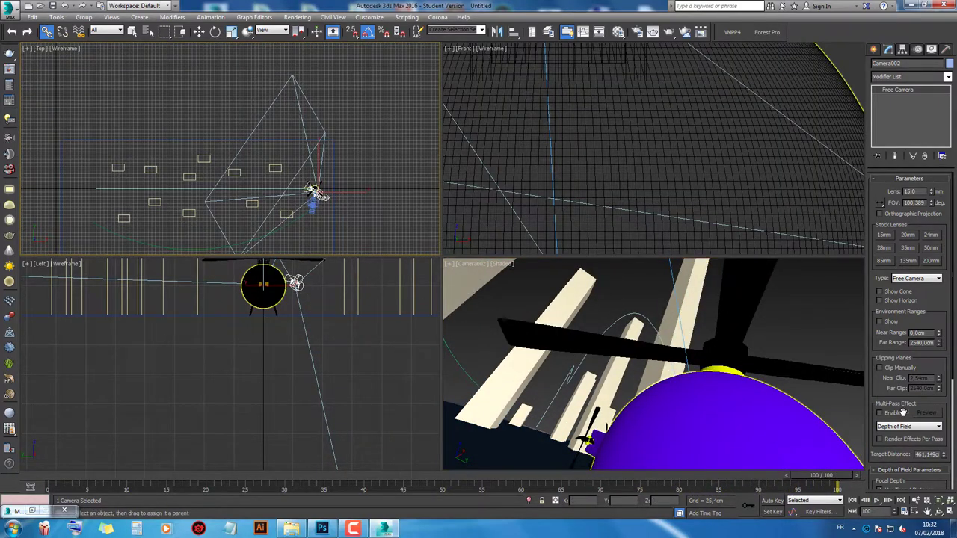
{"action": "scroll", "coordinate": [720, 199], "scroll_direction": "down", "scroll_amount": 5}
{"action": "scroll", "coordinate": [720, 199], "scroll_direction": "down", "scroll_amount": 3}
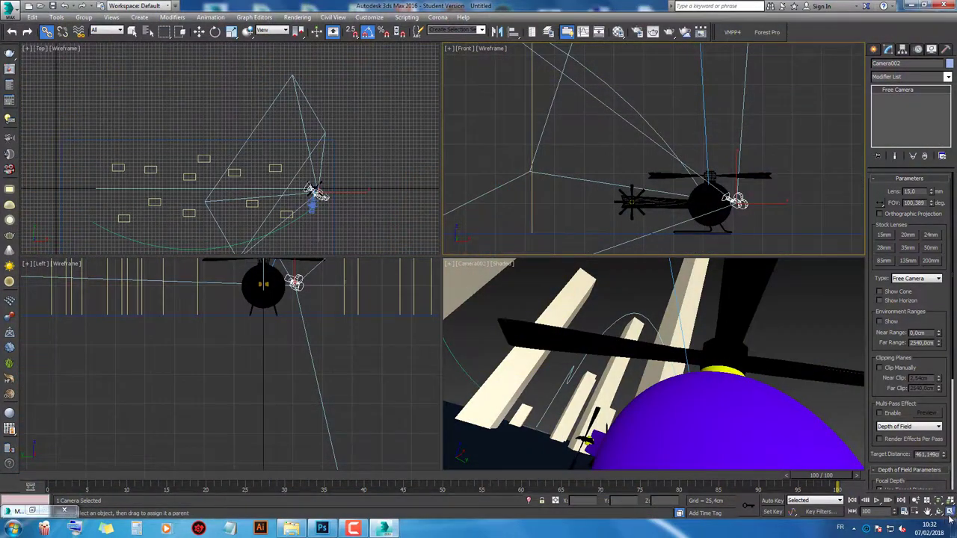
{"action": "key", "text": "alt+w"}
{"action": "scroll", "coordinate": [693, 347], "scroll_direction": "down", "scroll_amount": 3}
{"action": "scroll", "coordinate": [729, 315], "scroll_direction": "down", "scroll_amount": 3}
Step: Clone the camera with a Shift-drag to create Camera003 beside the helicopter
{"action": "left_click", "coordinate": [780, 293]}
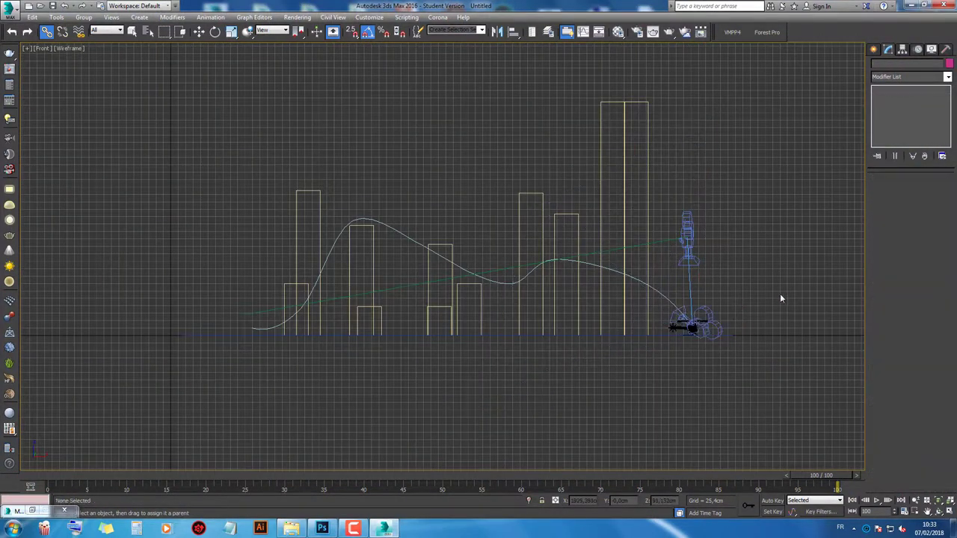
{"action": "left_click", "coordinate": [874, 51]}
{"action": "scroll", "coordinate": [709, 312], "scroll_direction": "up", "scroll_amount": 3}
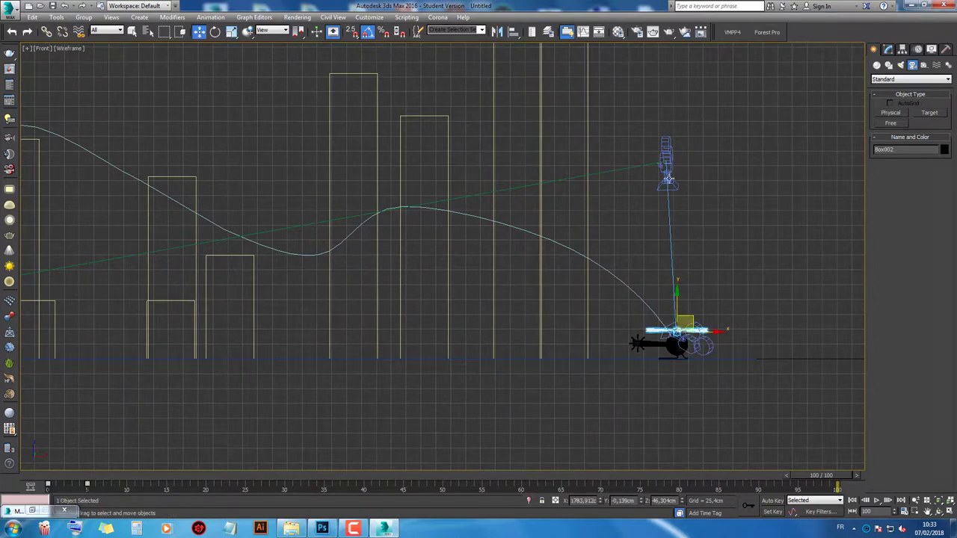
{"action": "left_click", "coordinate": [705, 357]}
{"action": "scroll", "coordinate": [704, 356], "scroll_direction": "up", "scroll_amount": 3}
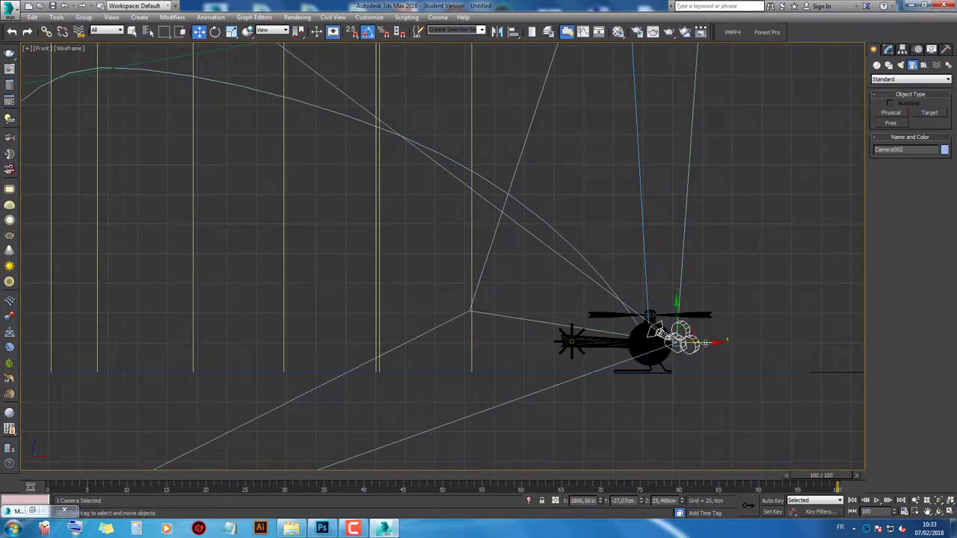
{"action": "left_click_drag", "start_coordinate": [656, 332], "coordinate": [514, 332], "text": "shift"}
{"action": "left_click", "coordinate": [474, 307]}
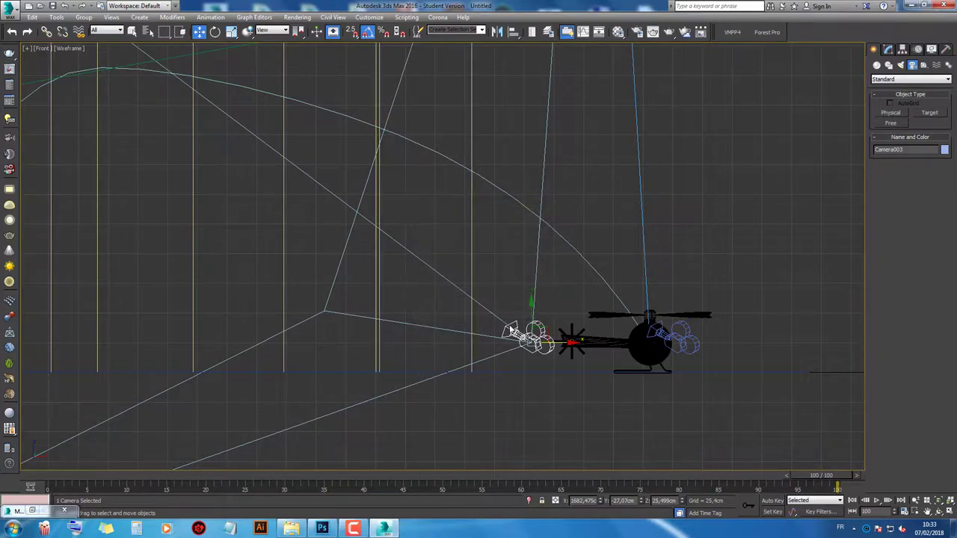
Step: Turn Camera003 toward the helicopter and scrub the timeline from frame 0 to frame 100
{"action": "left_click_drag", "start_coordinate": [490, 333], "coordinate": [487, 320]}
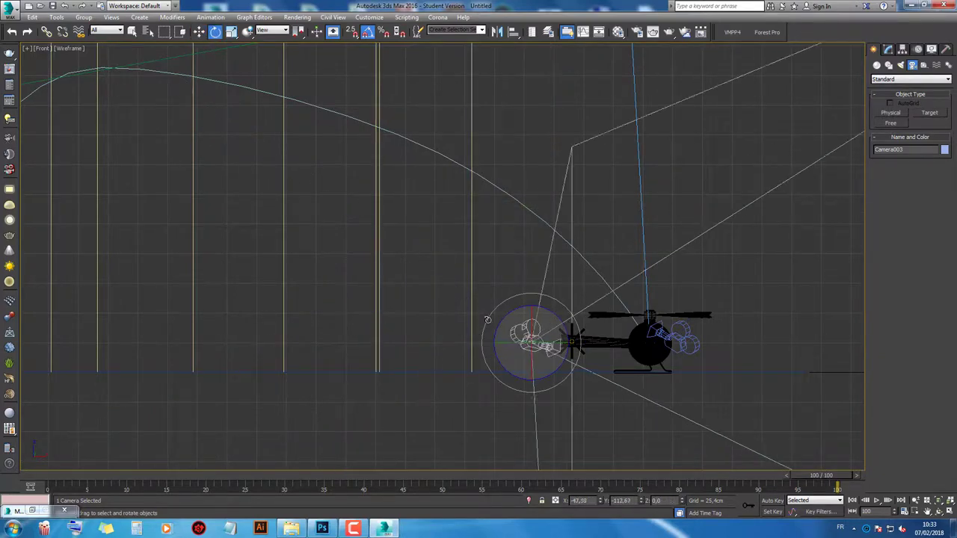
{"action": "left_click", "coordinate": [57, 474]}
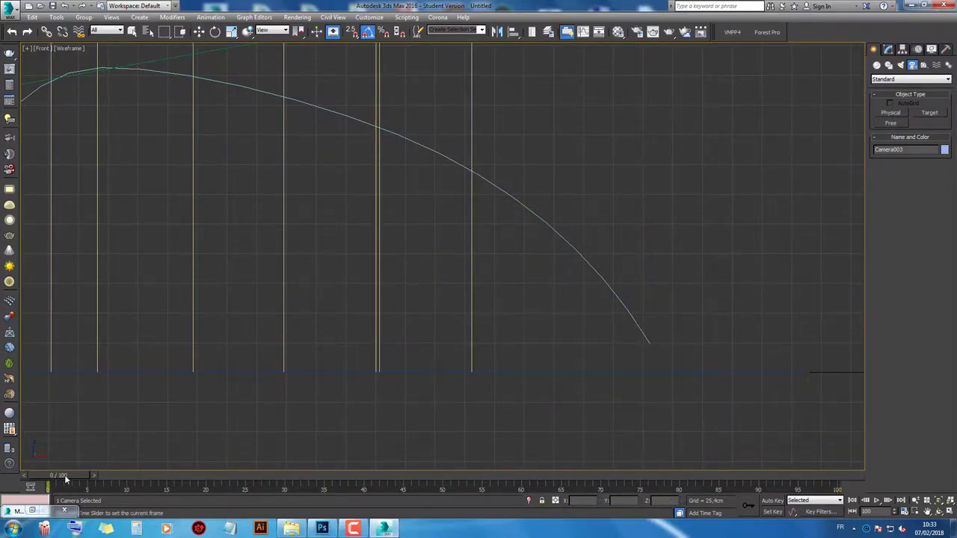
{"action": "left_click_drag", "start_coordinate": [588, 485], "coordinate": [874, 473]}
Step: Show Camera003 in the lower-right view and play the flight through it
{"action": "left_click", "coordinate": [948, 512]}
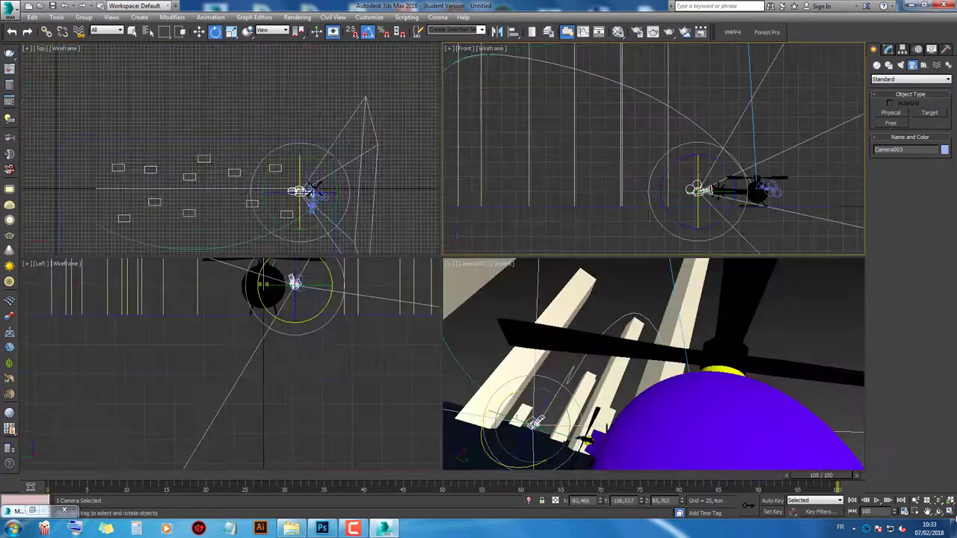
{"action": "right_click", "coordinate": [775, 398]}
{"action": "key", "text": "c"}
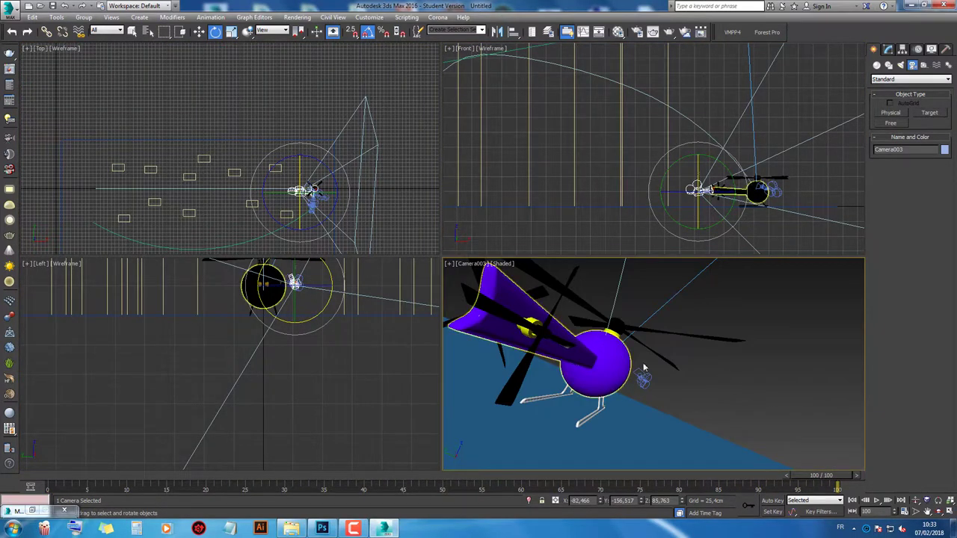
{"action": "mouse_move", "coordinate": [91, 484]}
{"action": "left_mouse_down"}
{"action": "mouse_move", "coordinate": [597, 474]}
{"action": "mouse_move", "coordinate": [731, 448]}
{"action": "mouse_move", "coordinate": [857, 454]}
{"action": "left_mouse_up"}
{"action": "key", "text": "e"}
{"action": "left_click", "coordinate": [900, 500]}
{"action": "left_click", "coordinate": [877, 501]}
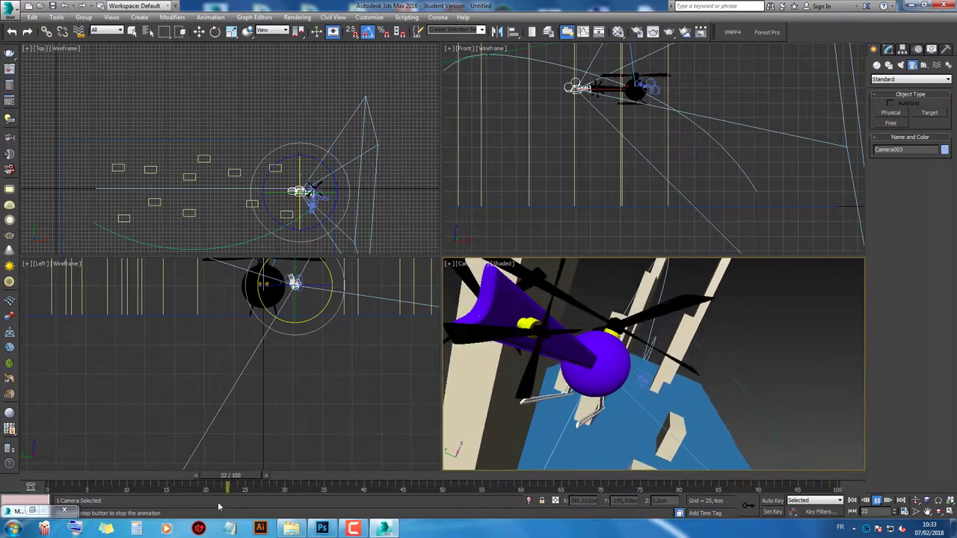
{"action": "key", "text": "slash"}
Step: Switch the upper-right view to Camera003 and open its viewpoint menu
{"action": "key", "text": "e"}
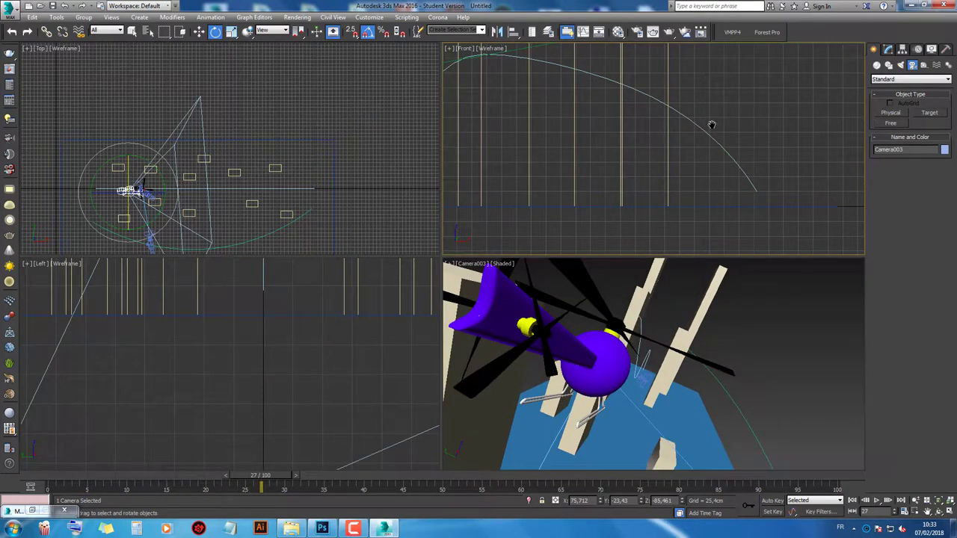
{"action": "key", "text": "c"}
{"action": "left_click", "coordinate": [474, 49]}
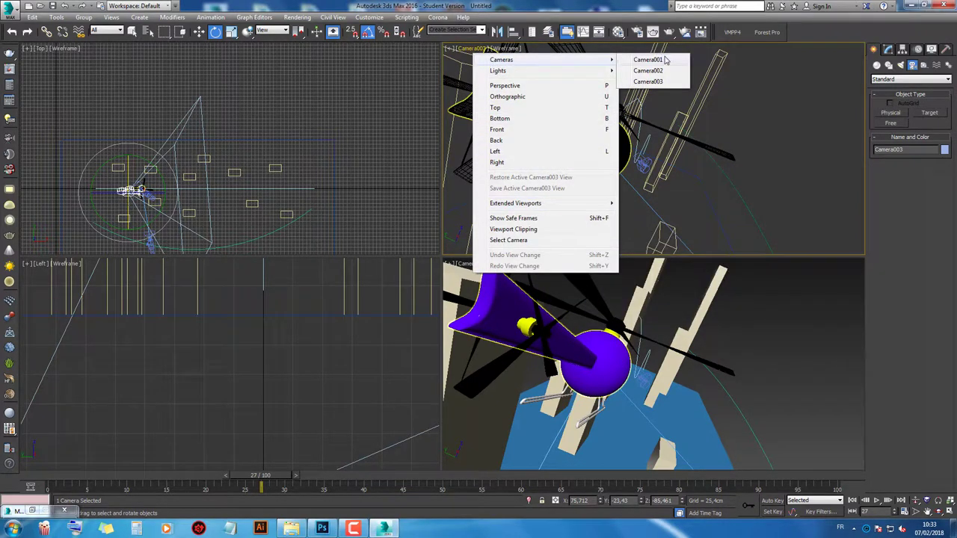
Step: Set the upper-right view to Camera001 with Shaded display
{"action": "left_click", "coordinate": [649, 60]}
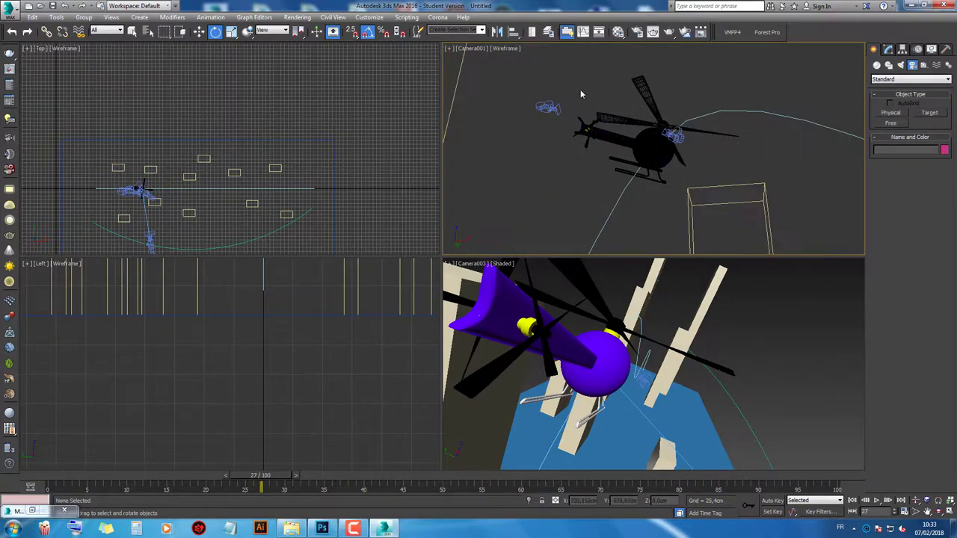
{"action": "left_click", "coordinate": [507, 48]}
{"action": "left_click", "coordinate": [516, 57]}
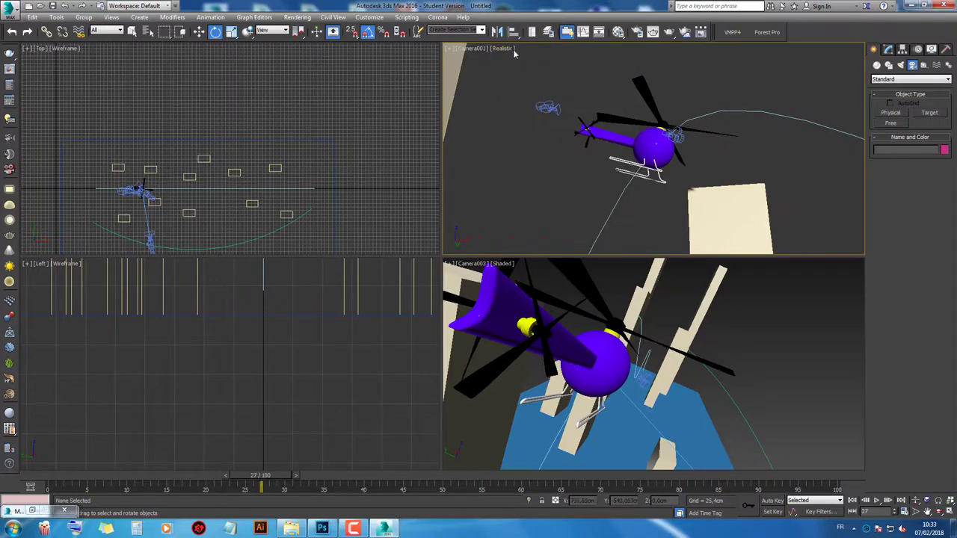
{"action": "left_click", "coordinate": [512, 49]}
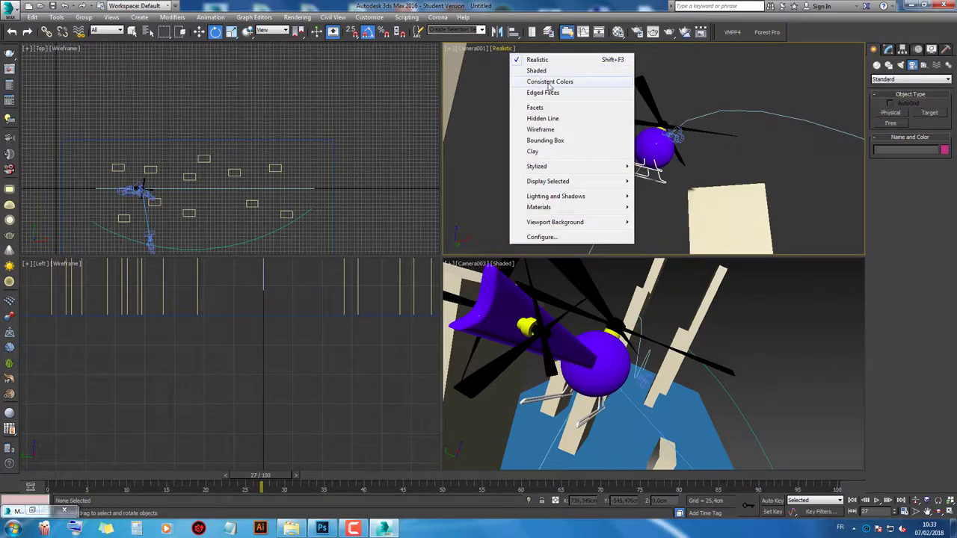
{"action": "left_click", "coordinate": [537, 72]}
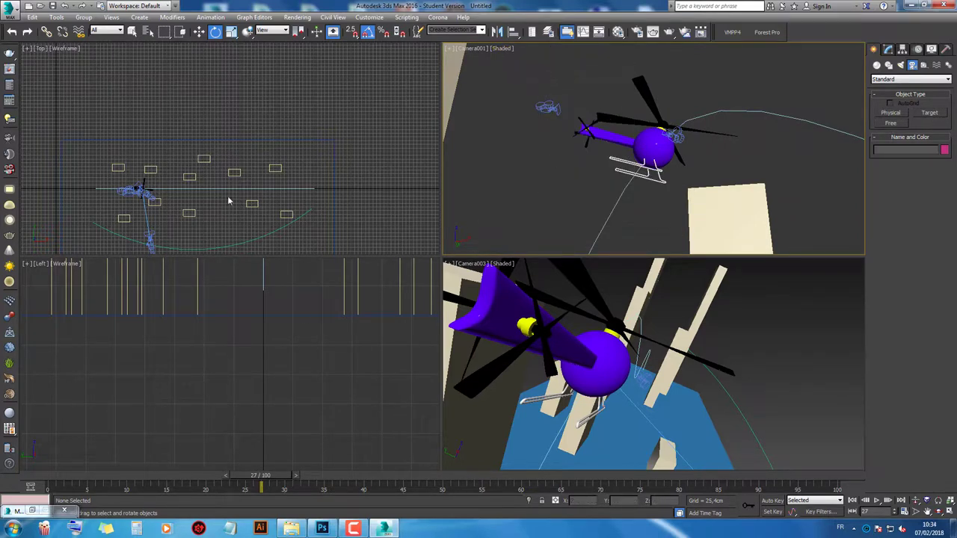
Step: Make the upper-left view look through Camera002 in Shaded mode
{"action": "middle_click_drag", "start_coordinate": [198, 187], "coordinate": [229, 112]}
{"action": "key", "text": "c"}
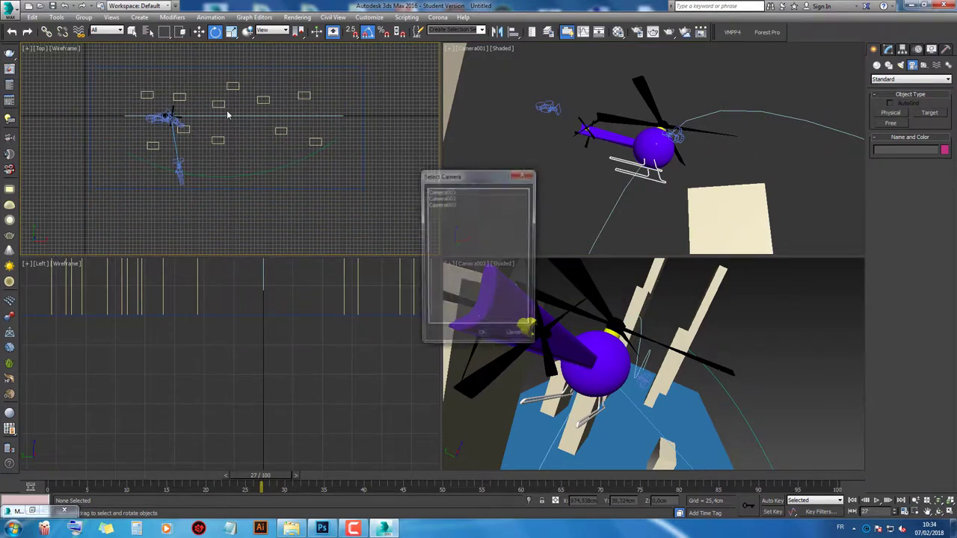
{"action": "double_click", "coordinate": [447, 198]}
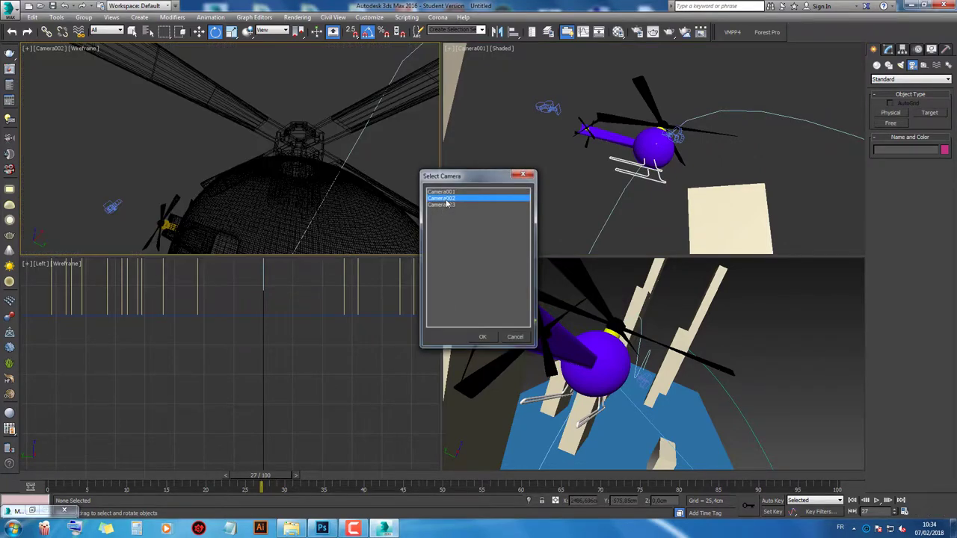
{"action": "left_click", "coordinate": [78, 48]}
{"action": "left_click", "coordinate": [109, 71]}
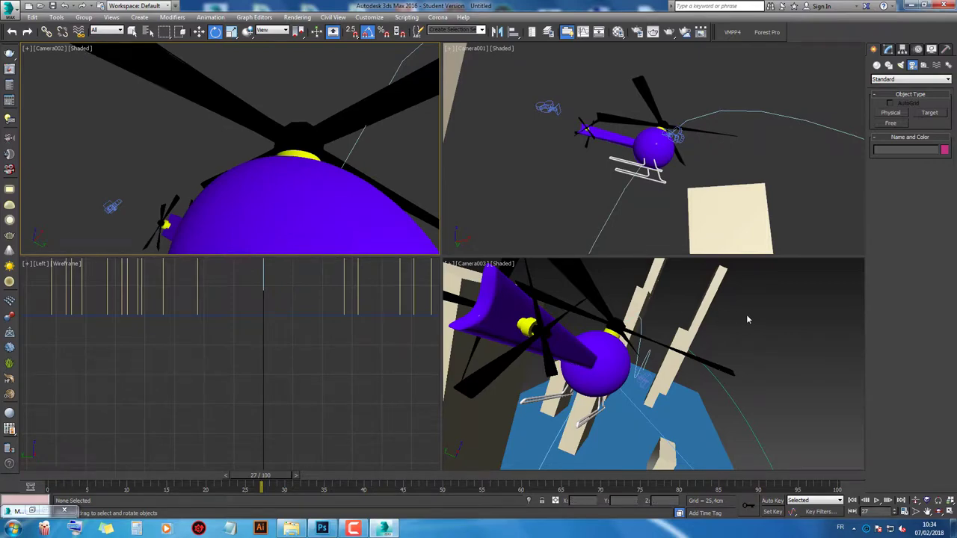
Step: Restore the 3ds Max window and close the material editor
{"action": "key", "text": "super+d"}
{"action": "left_click", "coordinate": [382, 527]}
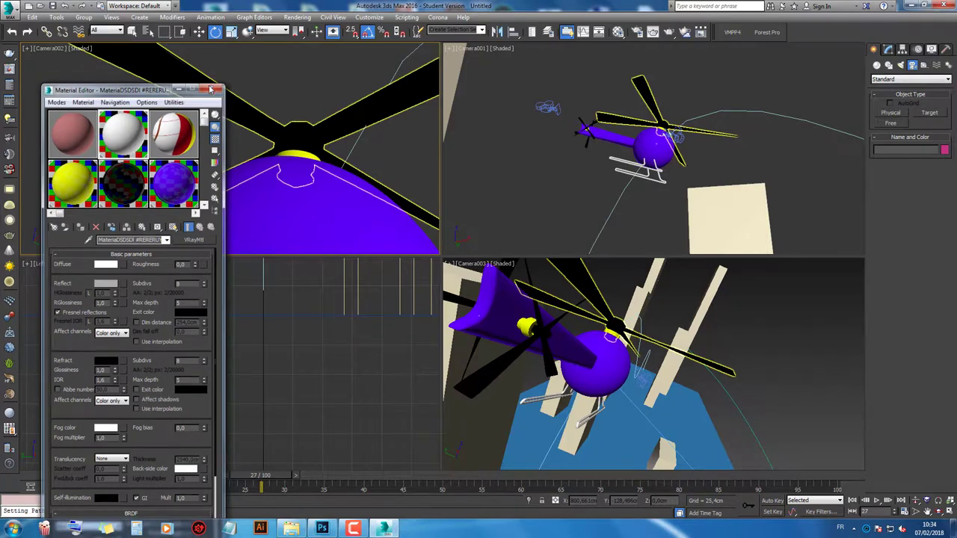
{"action": "left_click", "coordinate": [211, 86]}
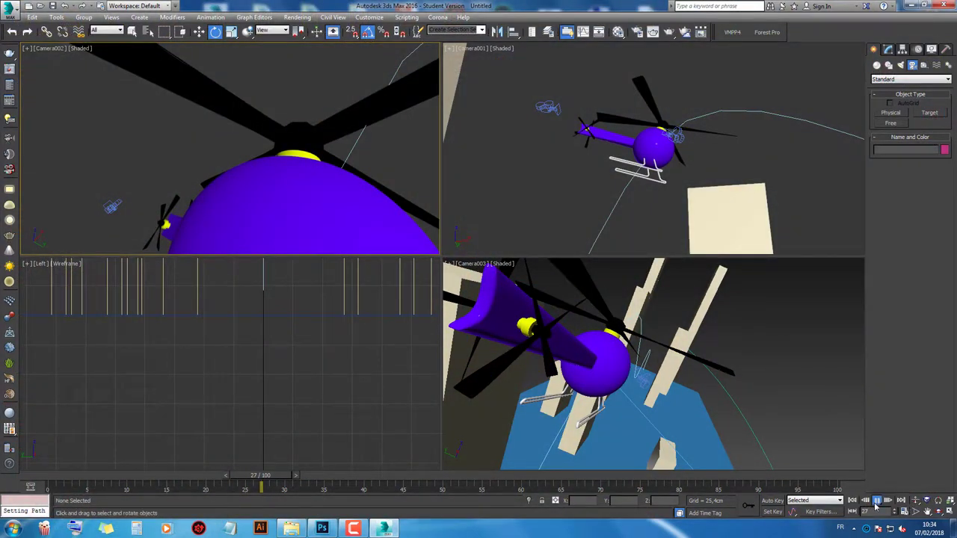
Step: Play the flight, activating the Camera003 and then Camera002 views during playback
{"action": "left_click", "coordinate": [877, 501]}
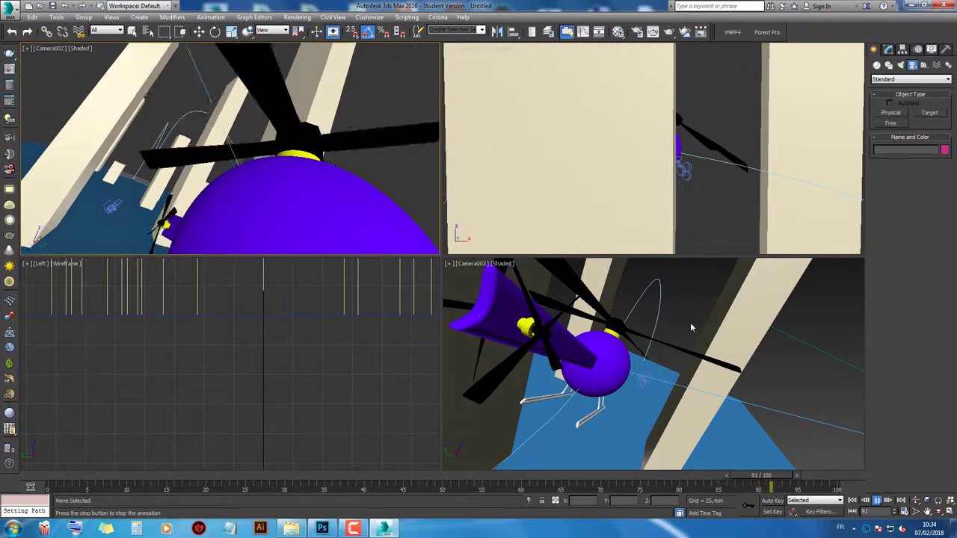
{"action": "left_click", "coordinate": [722, 347]}
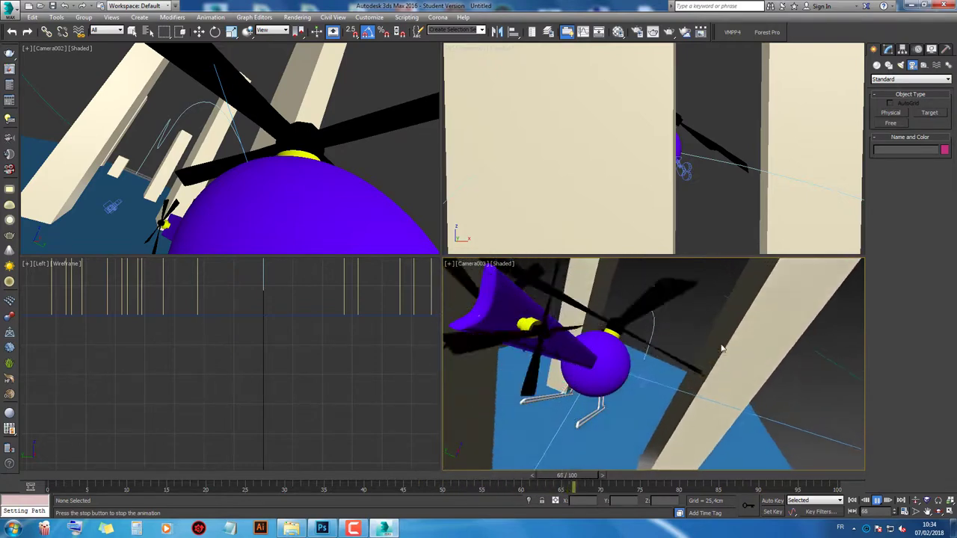
{"action": "left_click", "coordinate": [353, 179]}
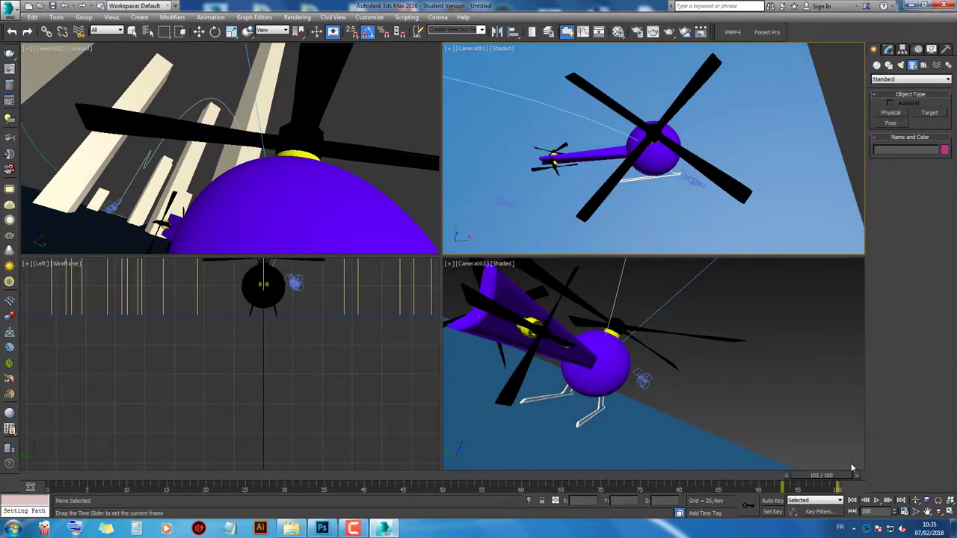
Step: Move the main rotor Box002's key from frame 5 to frame 2 and test it with playback
{"action": "left_click", "coordinate": [738, 182]}
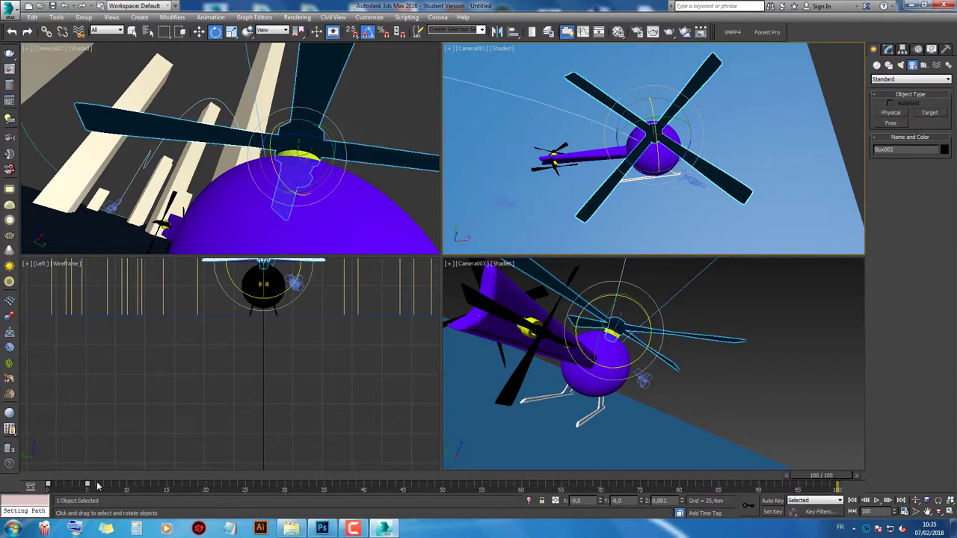
{"action": "left_click_drag", "start_coordinate": [88, 484], "coordinate": [60, 494]}
{"action": "left_click_drag", "start_coordinate": [56, 495], "coordinate": [86, 497]}
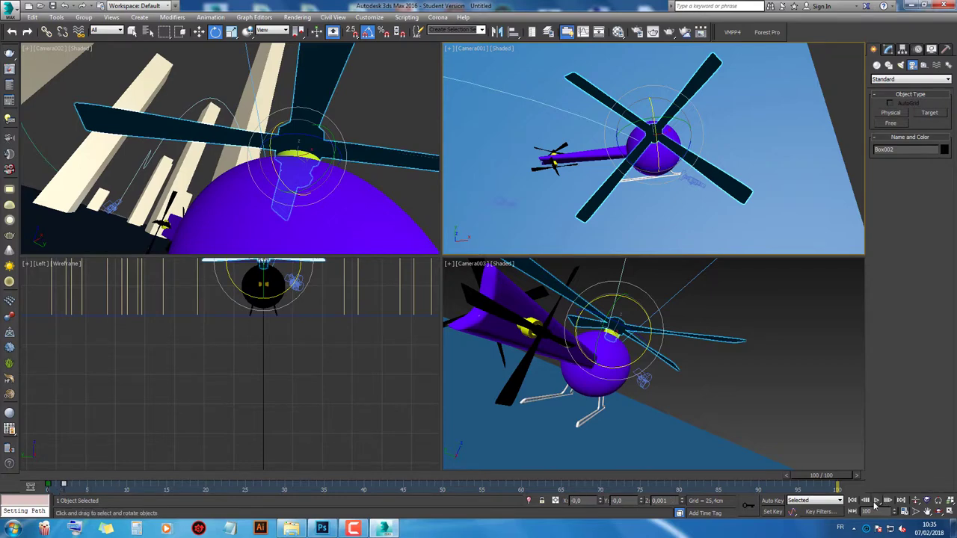
{"action": "left_click", "coordinate": [876, 500]}
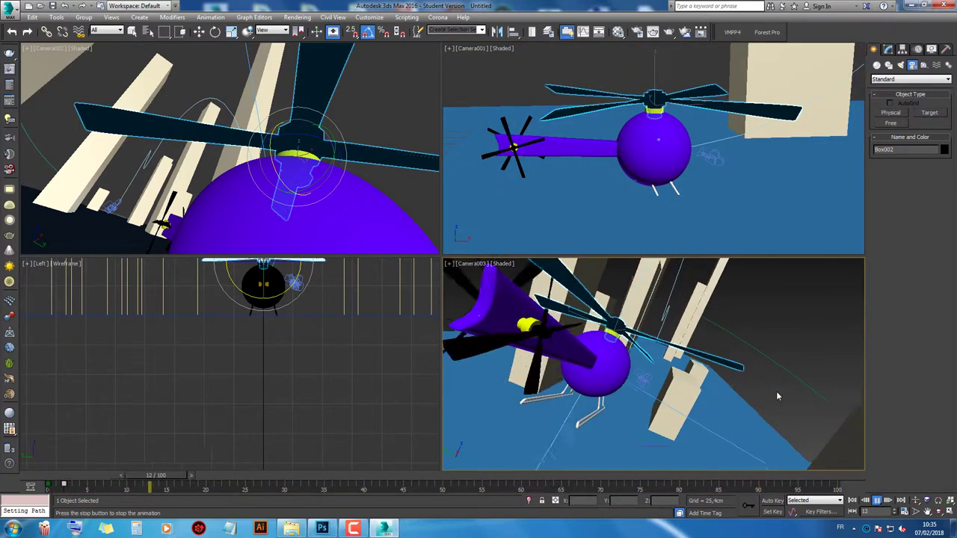
{"action": "left_click", "coordinate": [290, 485]}
Step: Select both tail-rotor pieces, Box003 and Box004, and replay the flight, stopping at frame 84
{"action": "left_click", "coordinate": [550, 335]}
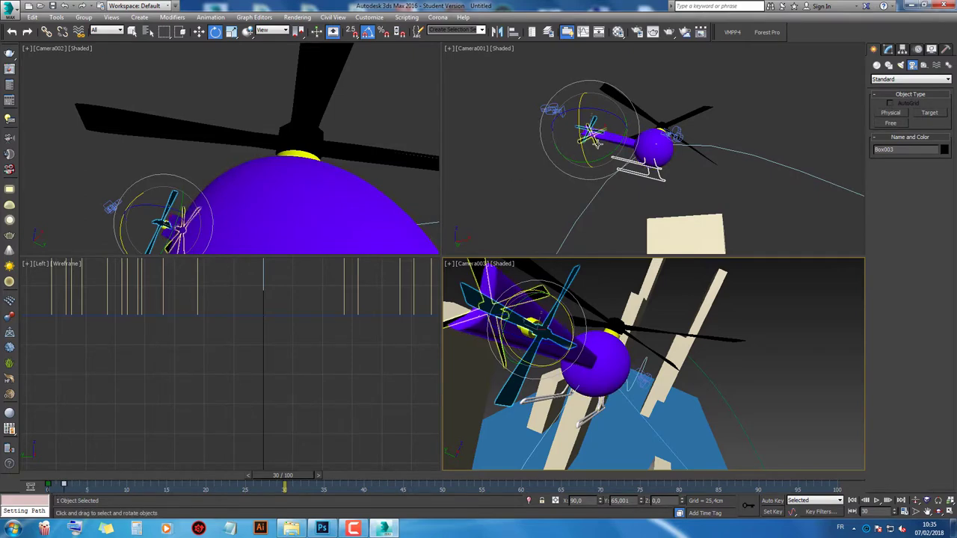
{"action": "left_click", "coordinate": [581, 157]}
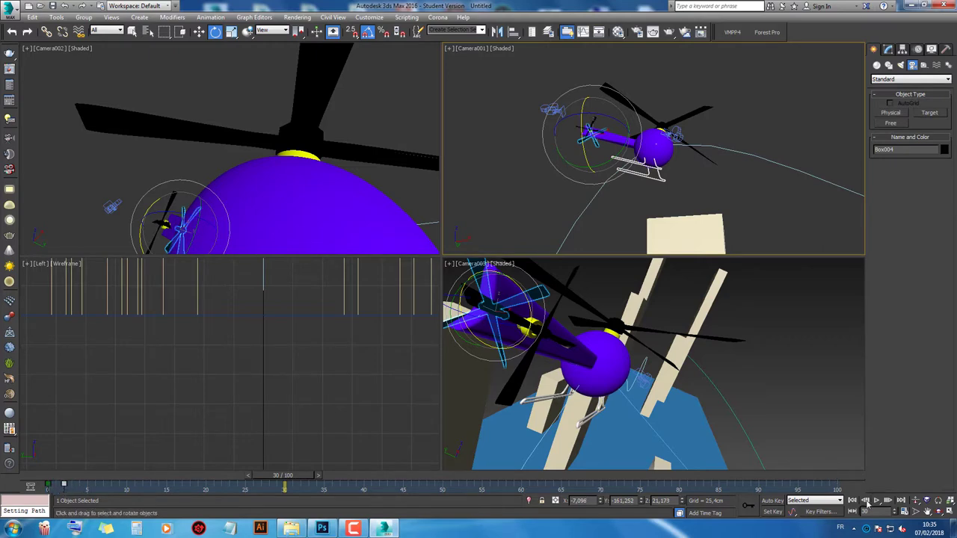
{"action": "left_click", "coordinate": [877, 502]}
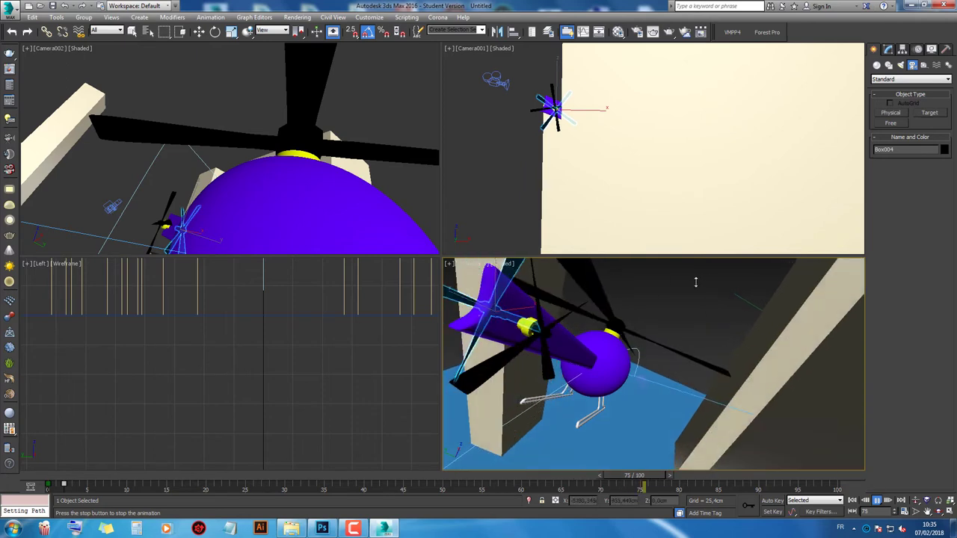
{"action": "key", "text": "Escape"}
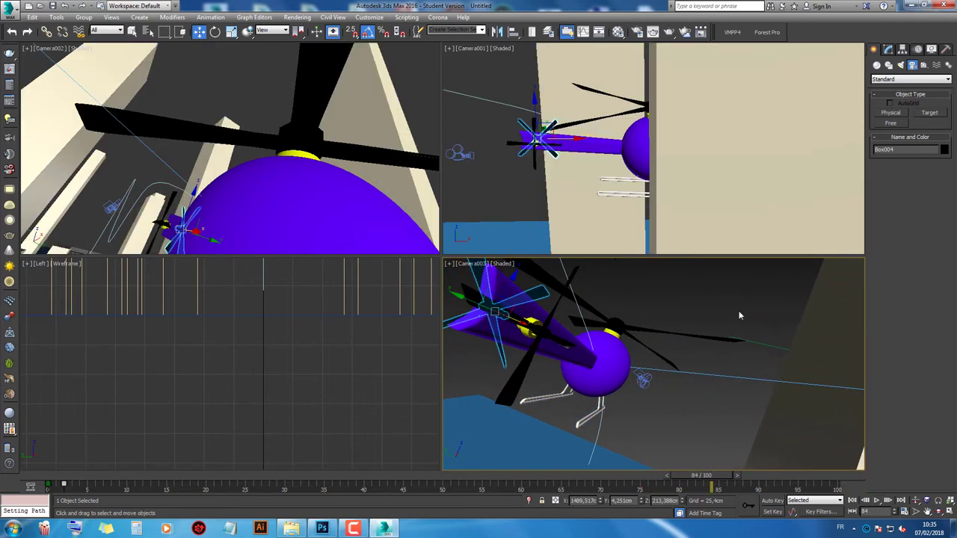